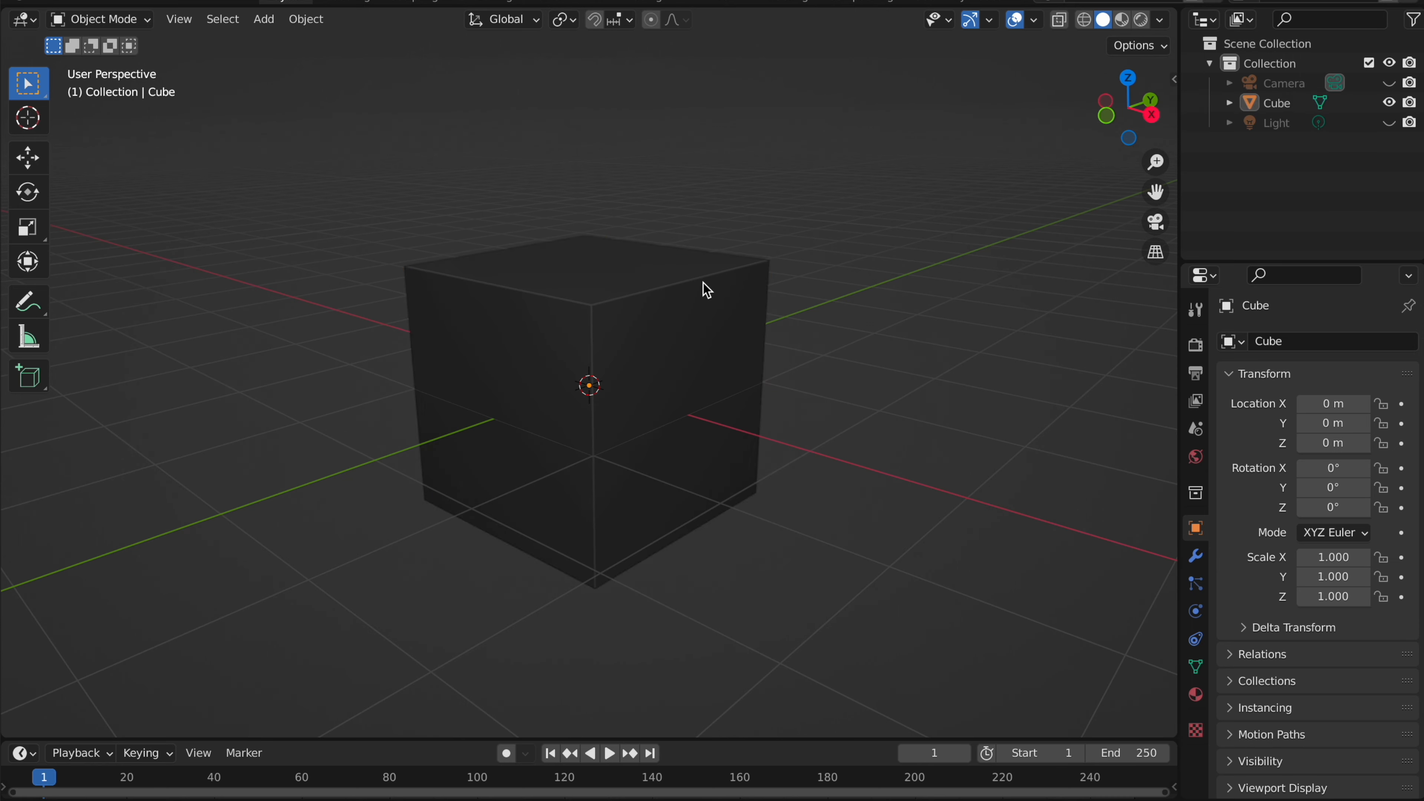
- Flatten the cube along Z to a scale of about 0.347 and move it up to about 0.46 m in right view
click(1149, 115)
key(s)
key(z)
click(787, 217)
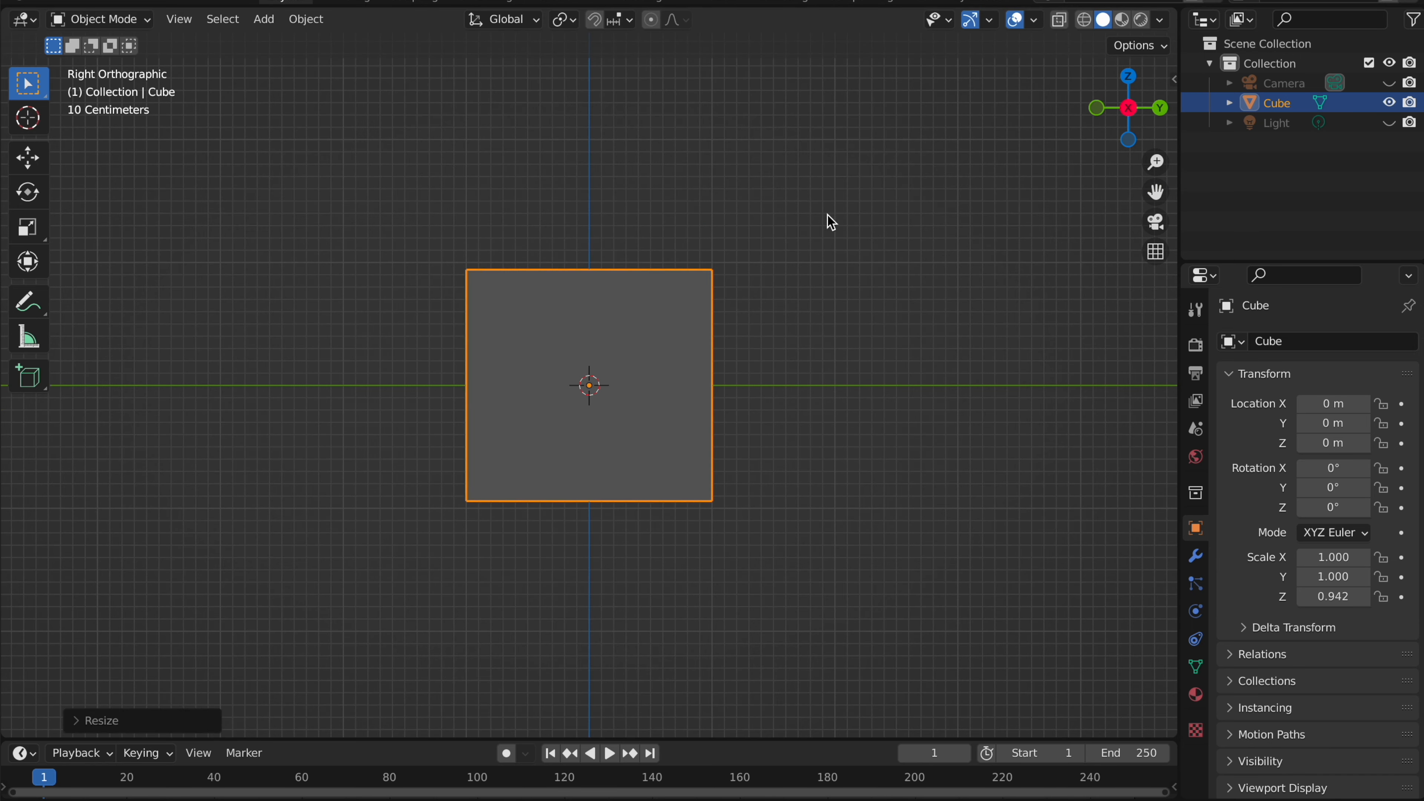
key(s)
key(z)
click(655, 296)
key(g)
click(661, 242)
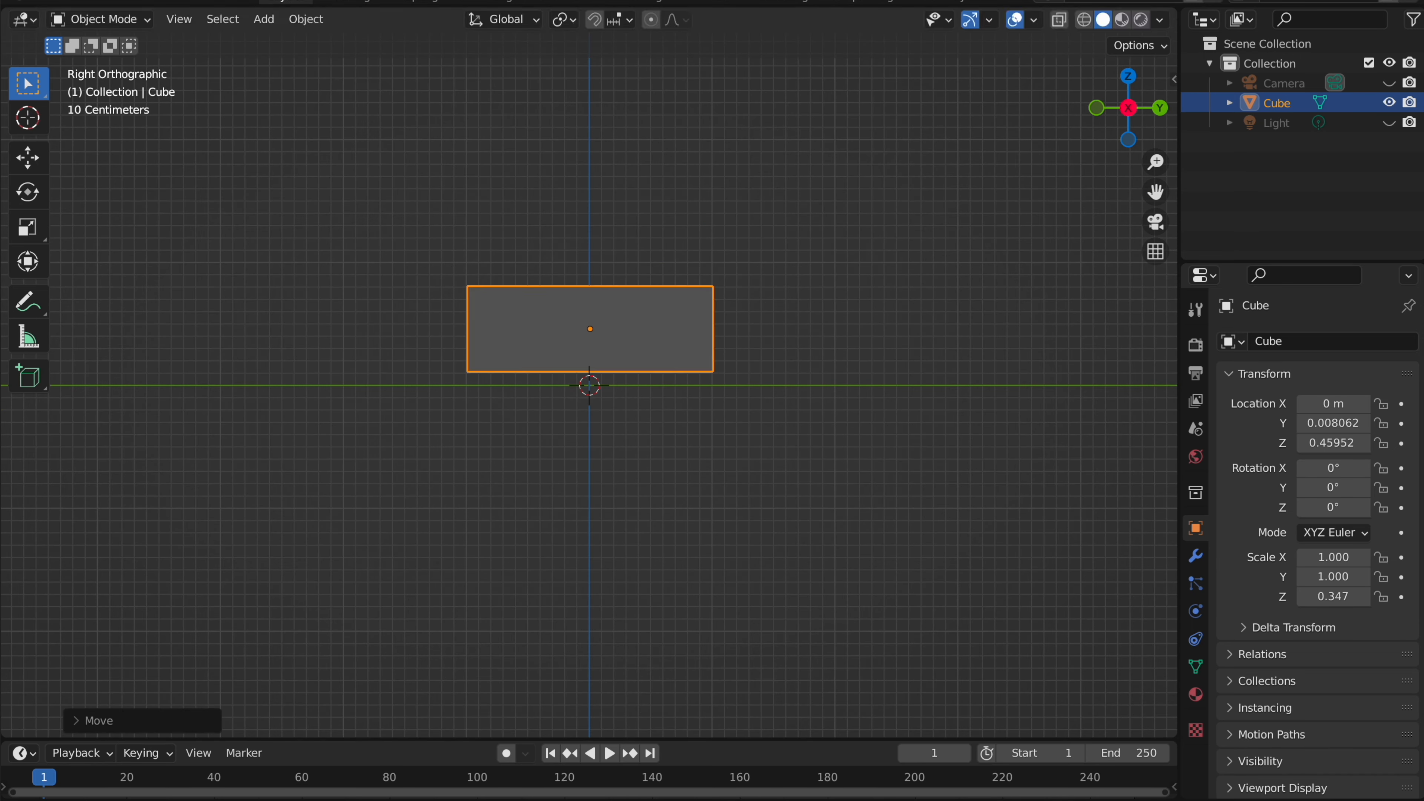
- Stretch the cube along Z to a scale of about 0.913 and raise it to a Z location of about 0.879 m
key(s)
key(z)
click(741, 79)
key(g)
key(z)
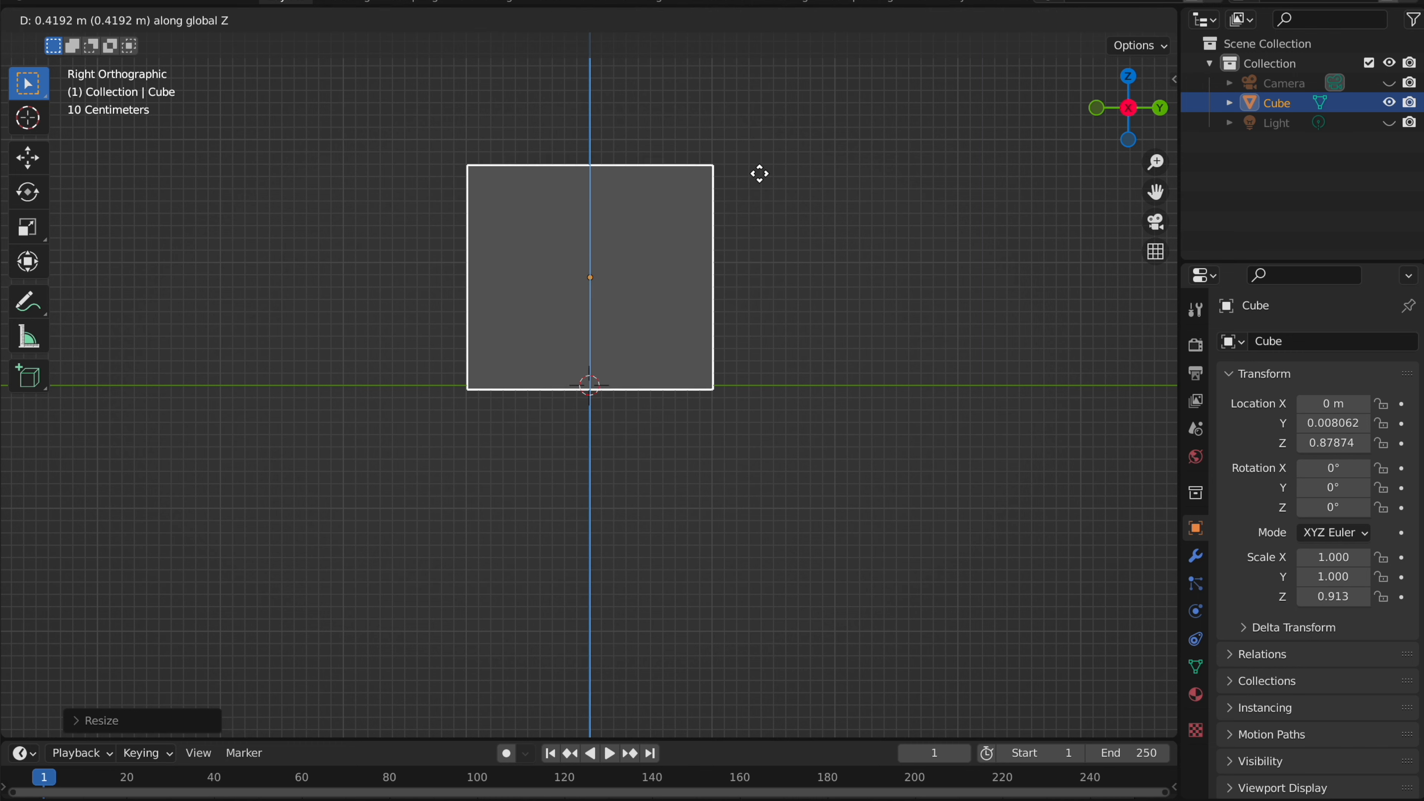
click(759, 177)
- In Edit Mode with see-through wireframe, select the cube's +Y side vertices and move them outward along Y
key(Tab)
key(z)
key(alt+z)
drag(584, 154, 833, 575)
shift+middle_drag(625, 340, 671, 357)
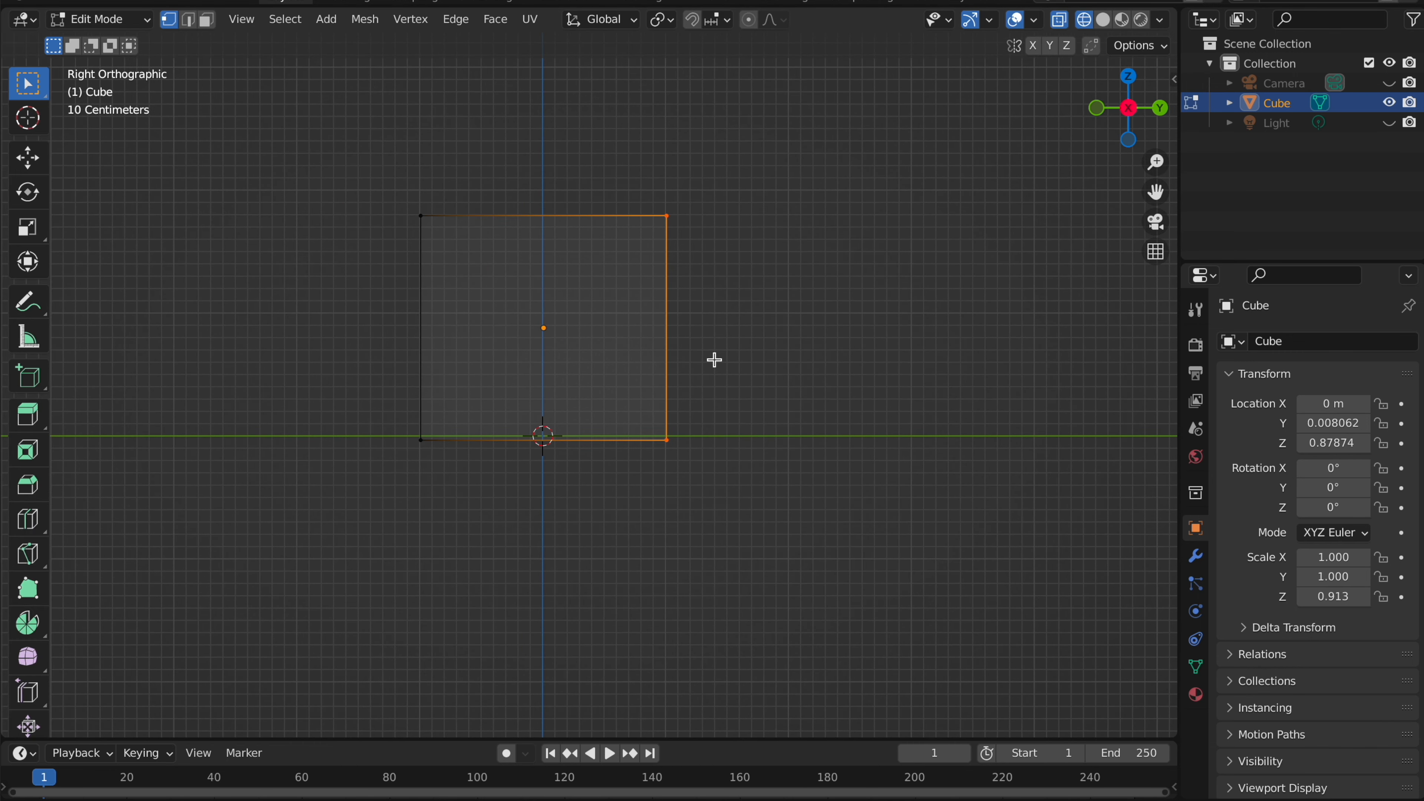
key(g)
key(y)
click(663, 209)
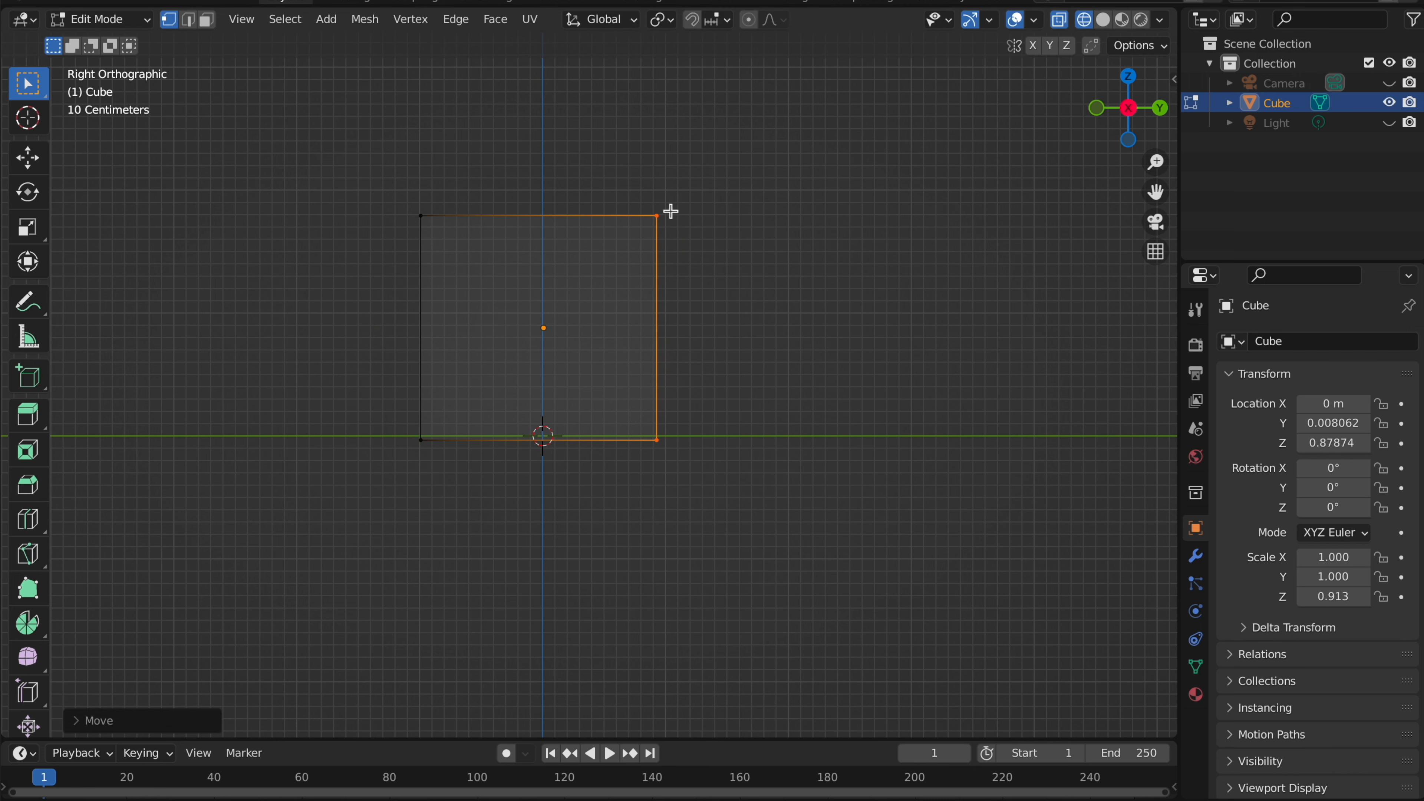
key(g)
key(y)
click(721, 213)
- Extrude the +Y end face outward by about 2 m to add a second section
scroll(721, 212, right, 4)
scroll(605, 210, up, 2)
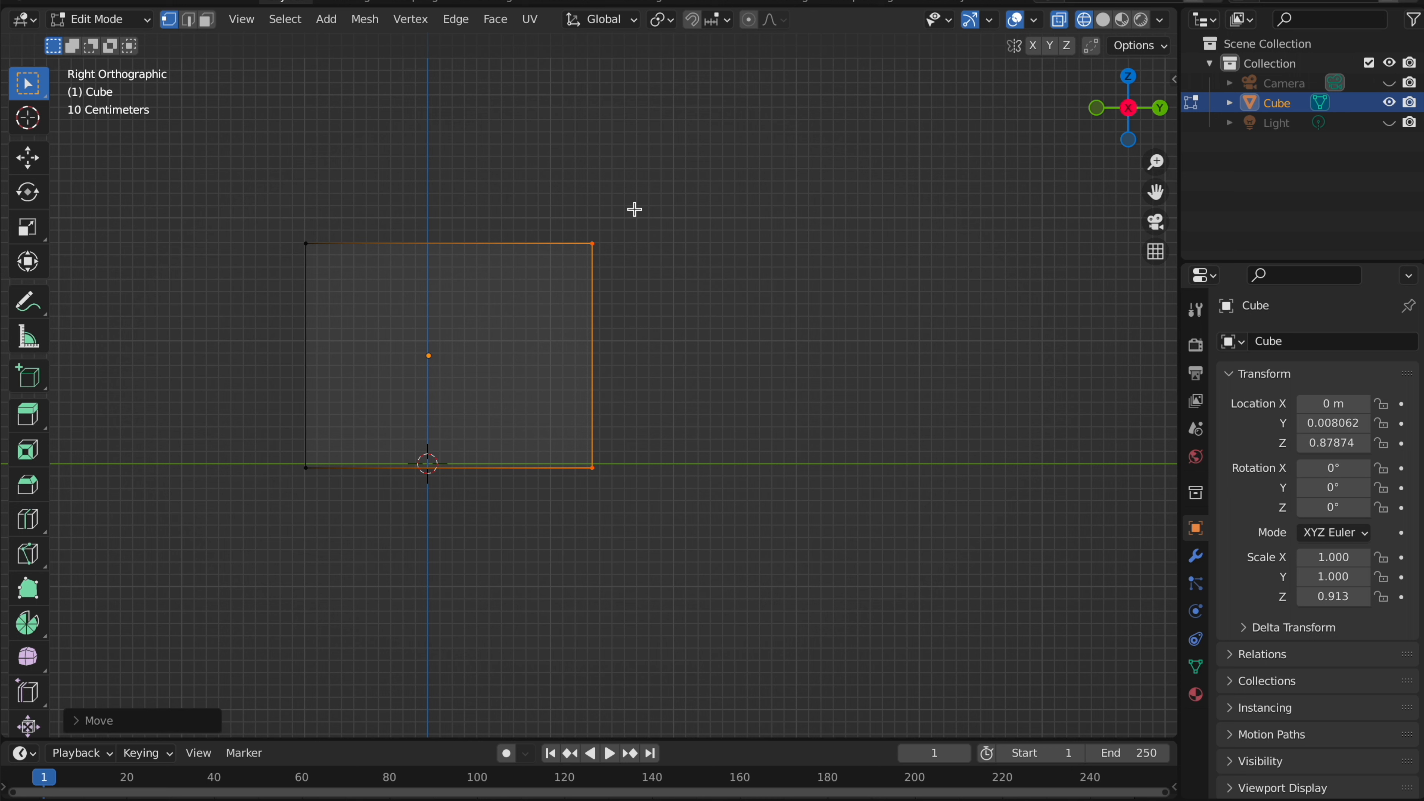
key(e)
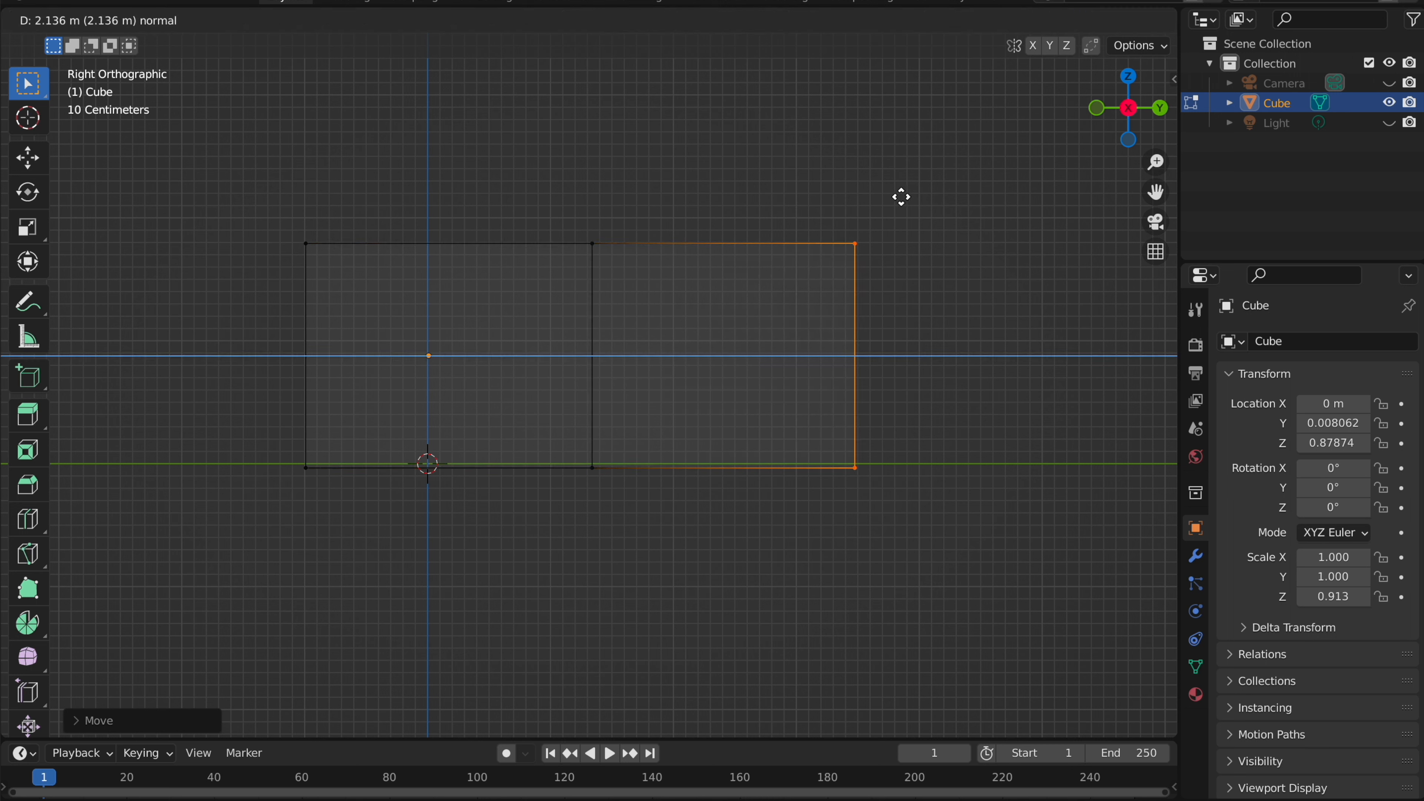
click(882, 195)
- Select the -Y end vertices and move them outward along Y to lengthen the first section
click(354, 224)
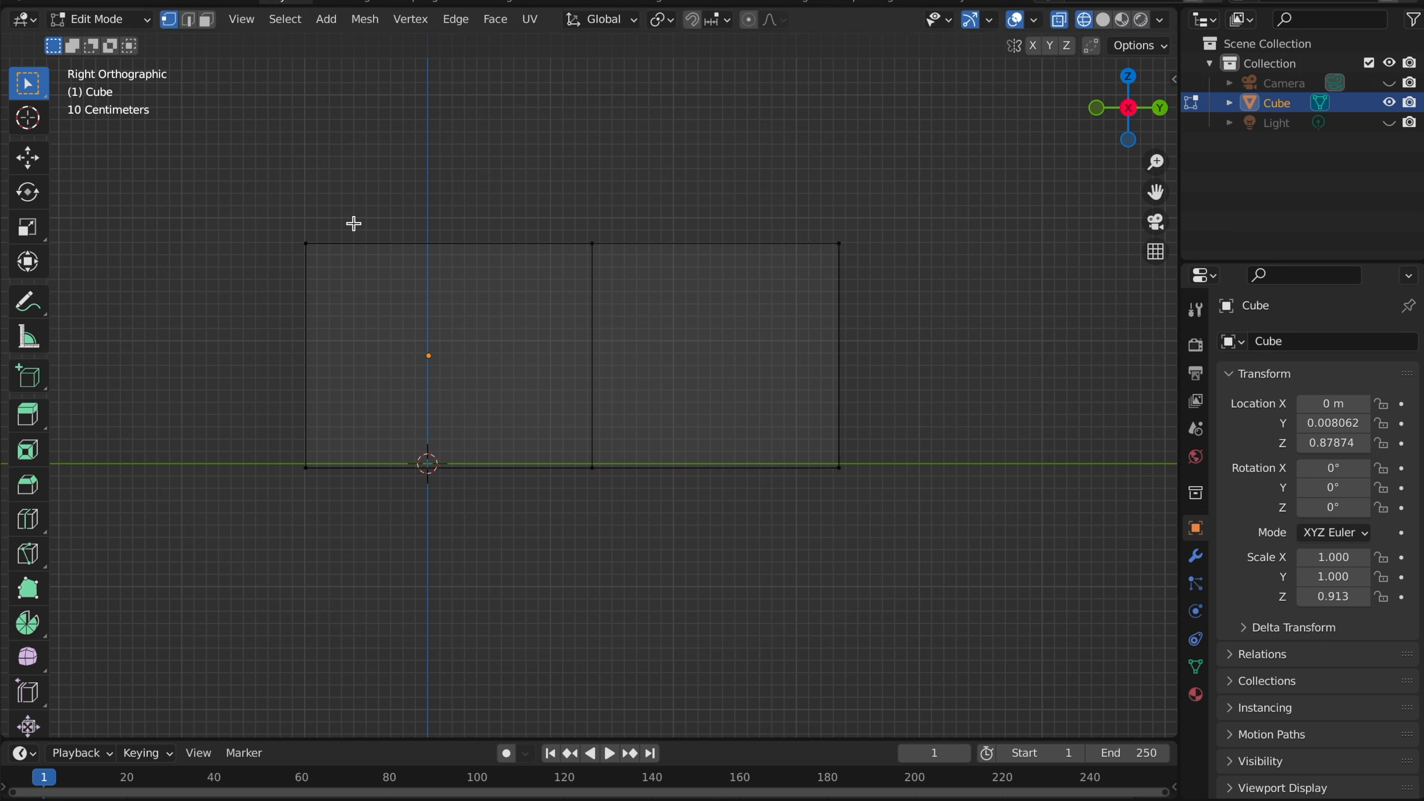
drag(337, 540, 340, 549)
key(e)
key(y)
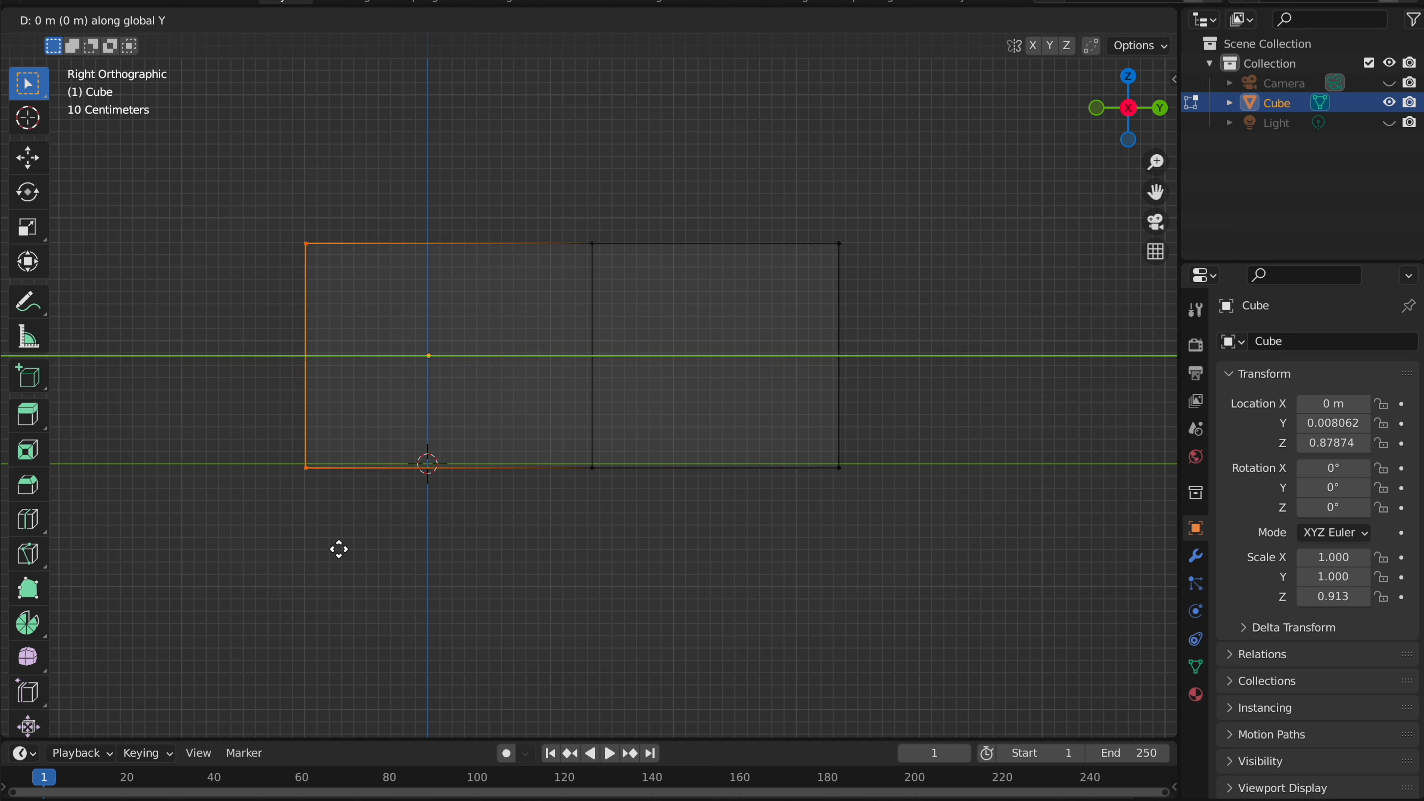
click(297, 534)
- Enable snapping and move the second section's +Y end vertices slightly outward along Y
key(Tab)
shift+middle_drag(575, 194, 525, 210)
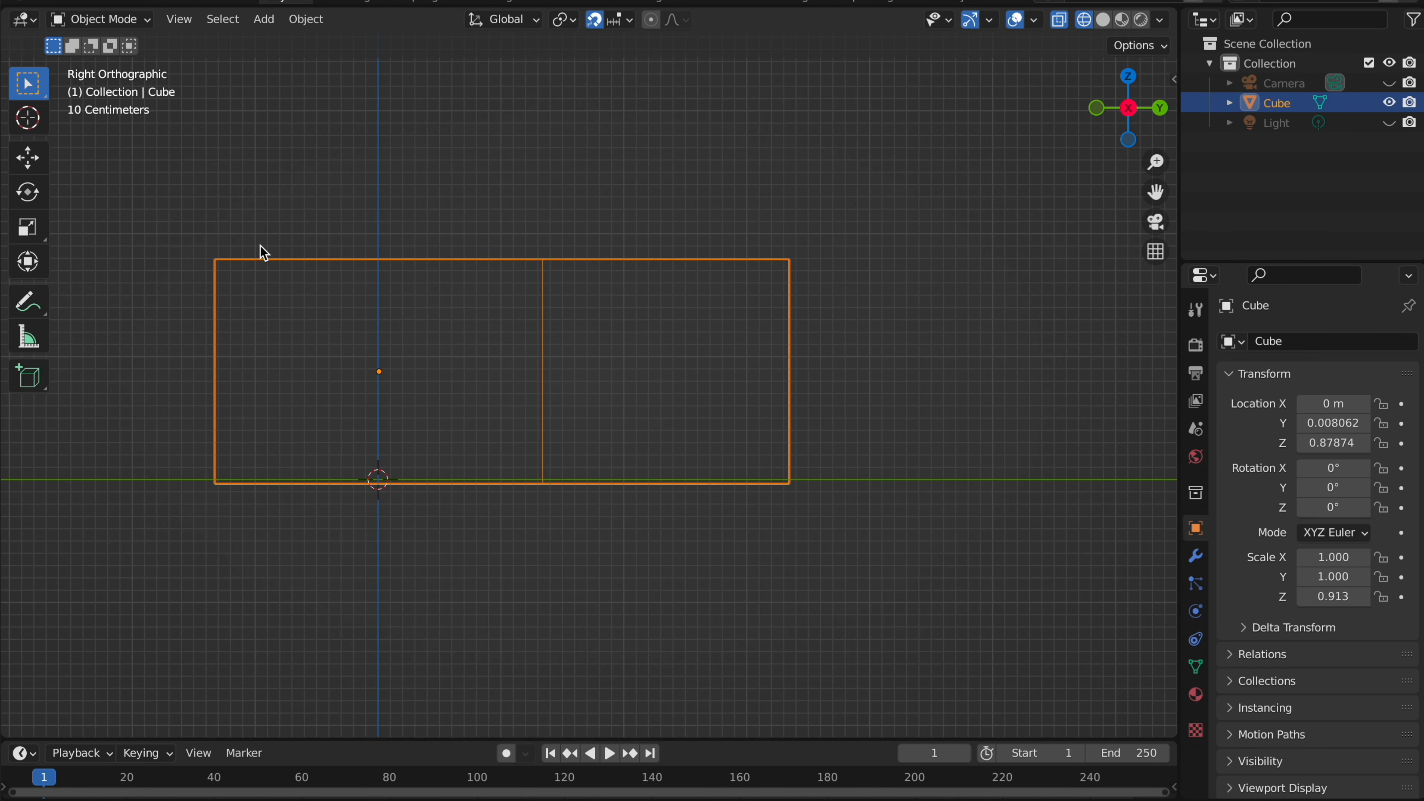
key(Tab)
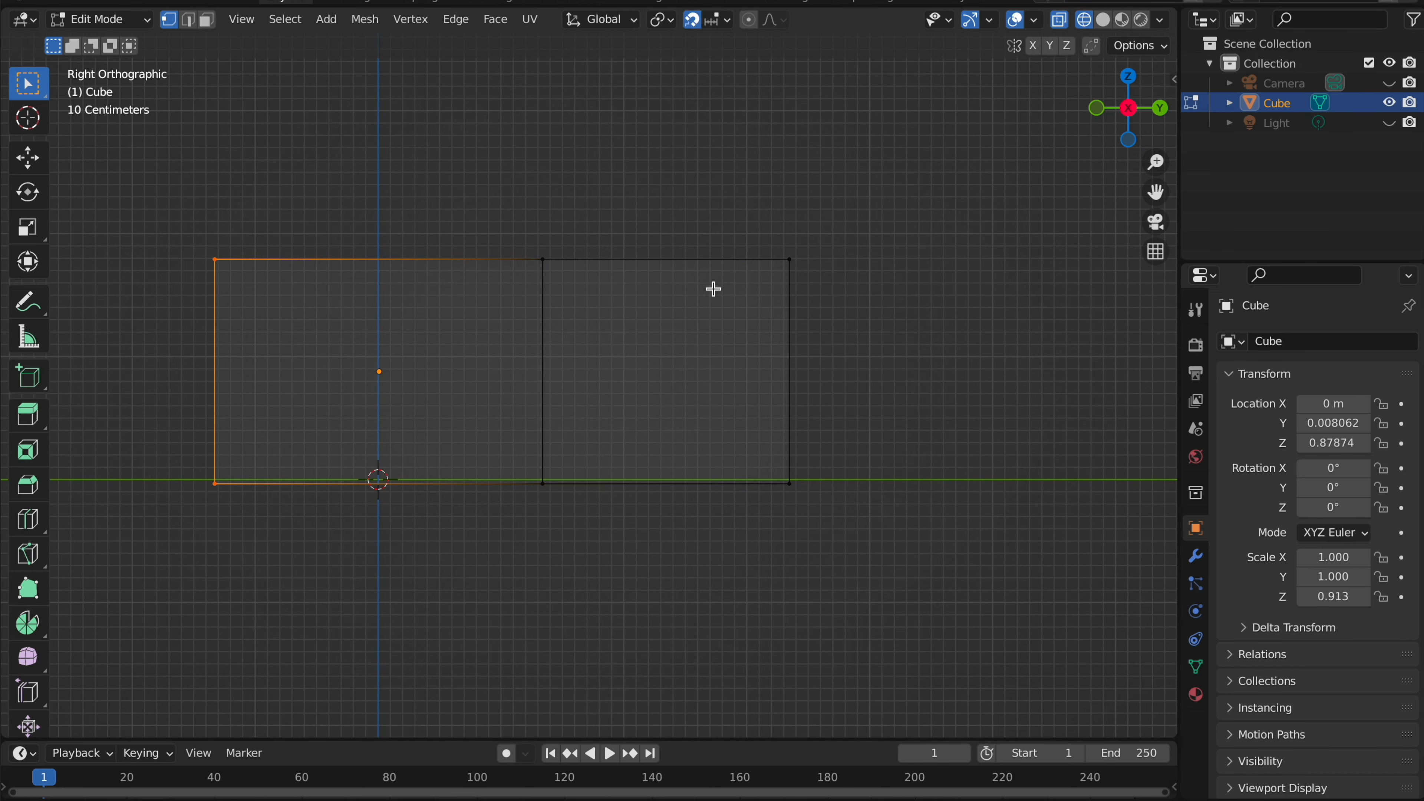
drag(770, 249, 846, 517)
scroll(846, 394, right, 5)
key(g)
key(y)
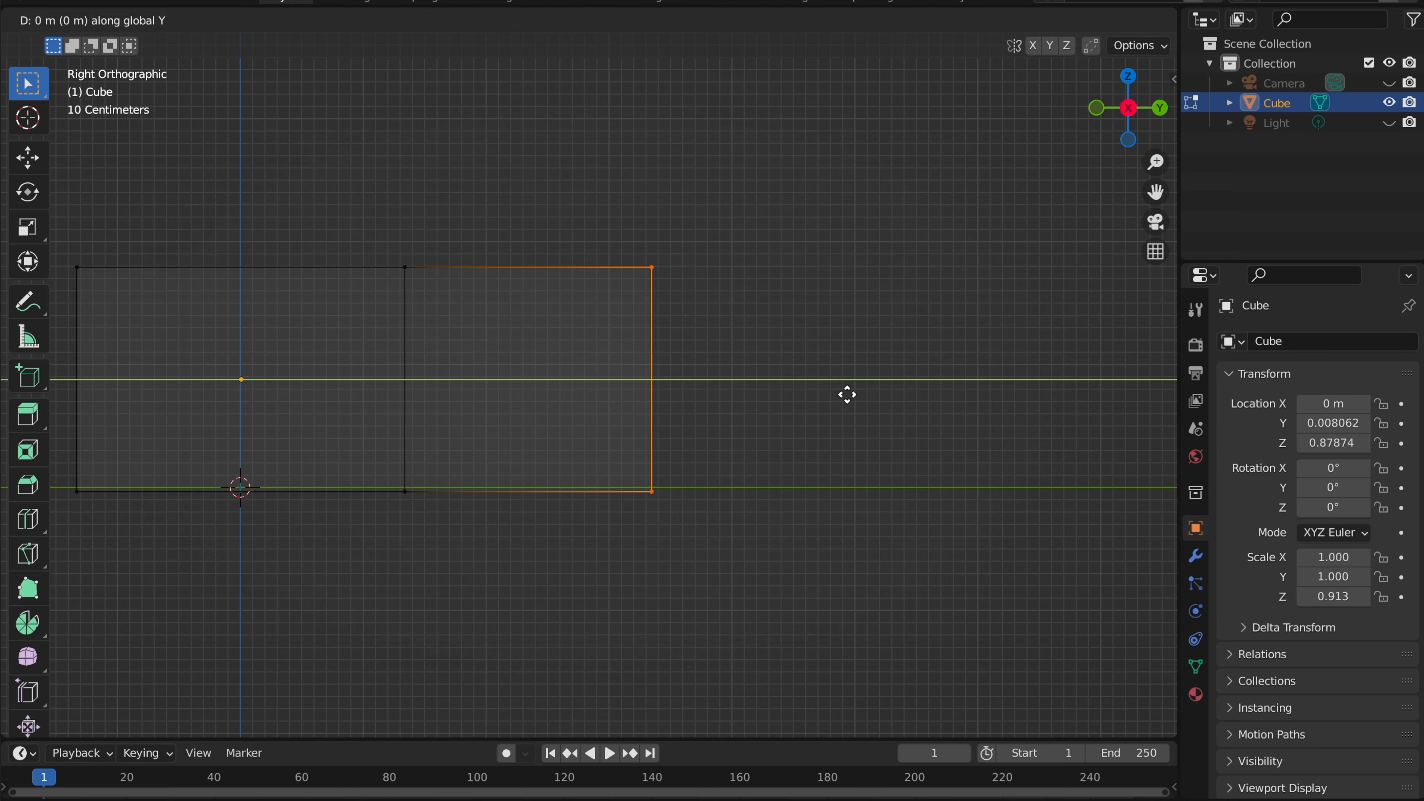
click(852, 394)
- Extrude the +Y end face outward into a third section and return to solid shading in perspective view
scroll(853, 394, right, 3)
key(g)
key(z)
key(z)
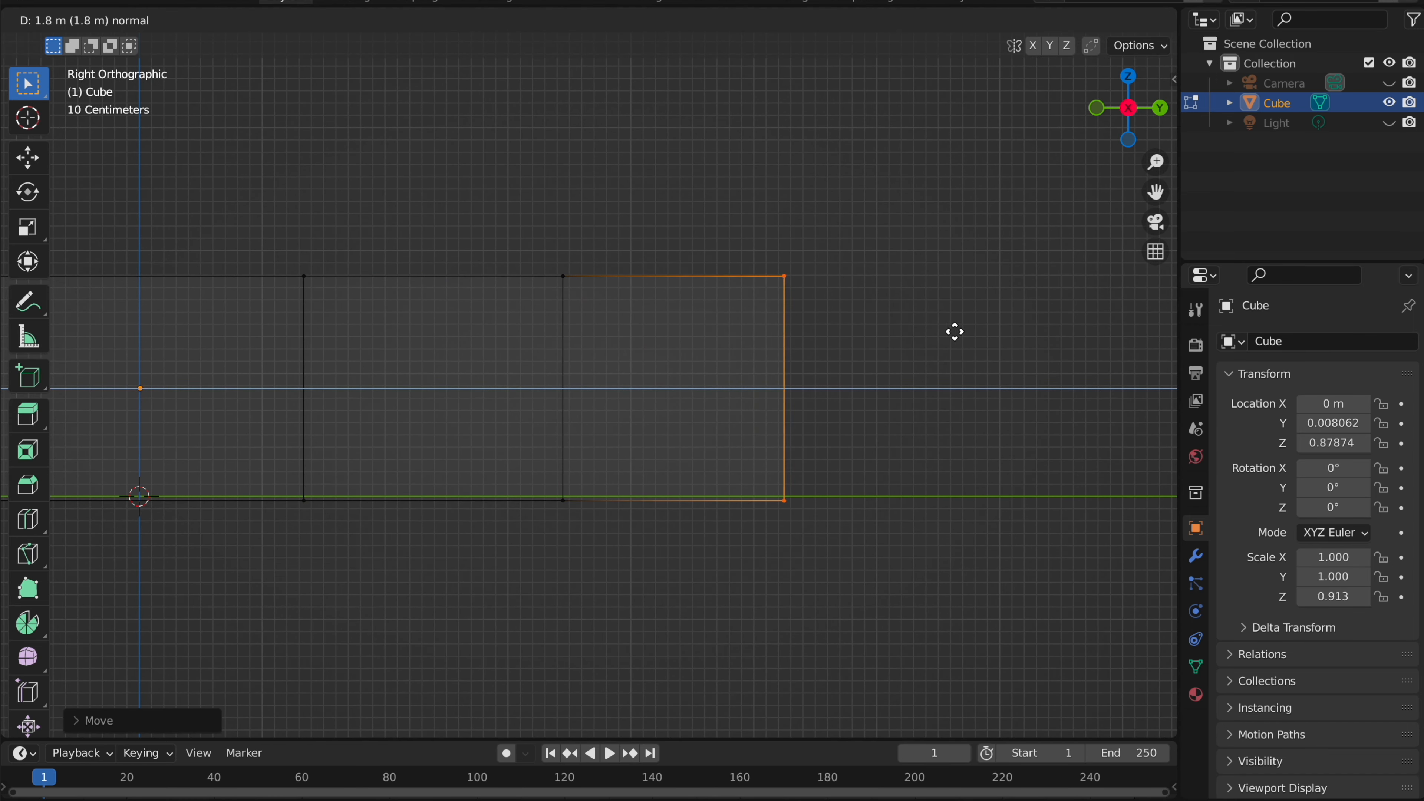
click(61, 305)
shift+scroll(448, 296, left, 5)
scroll(448, 299, down, 2)
key(z)
click(532, 294)
scroll(531, 294, left, 5)
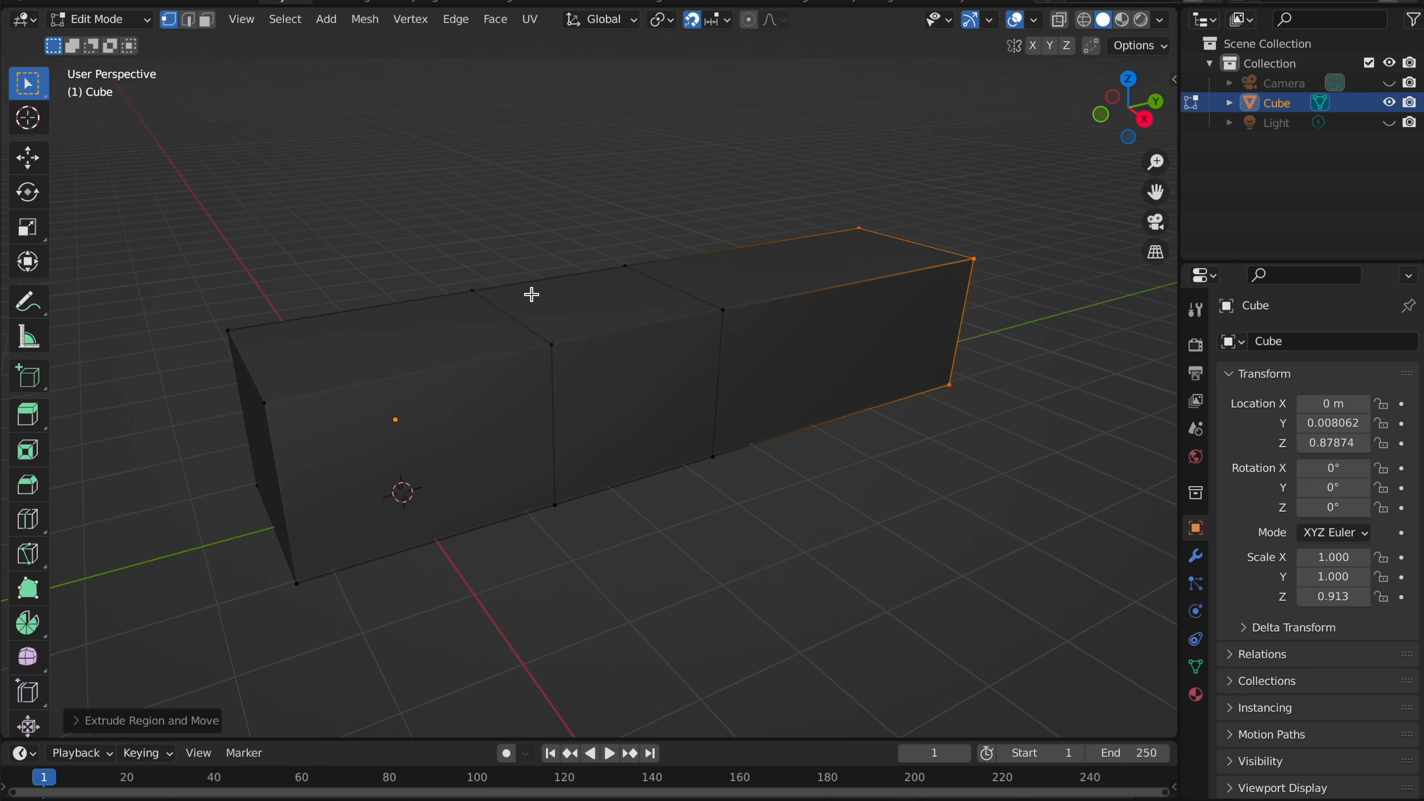
- In Object Mode, widen the body along X to a scale of about 1.733
scroll(504, 259, left, 5)
key(Tab)
scroll(505, 262, left, 3)
key(s)
key(x)
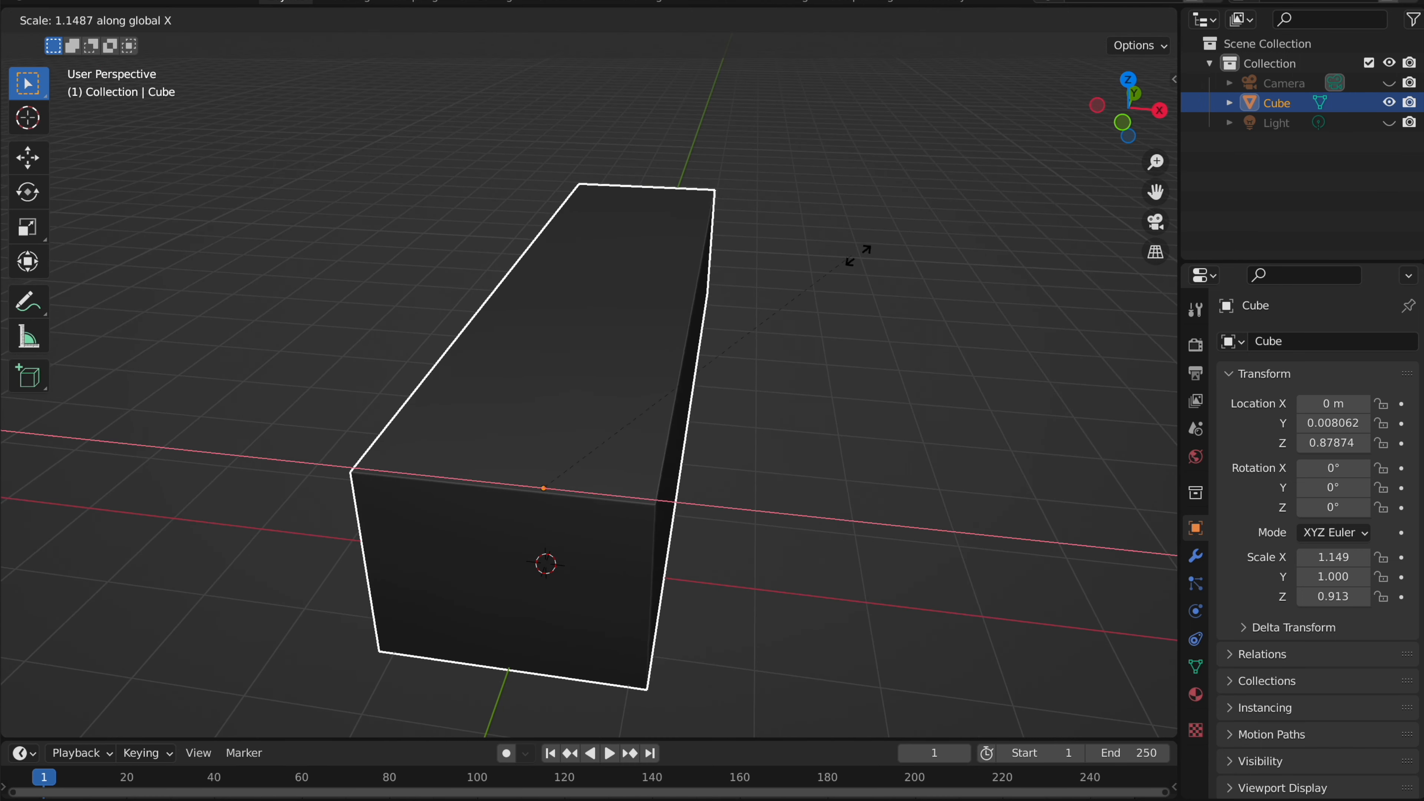
click(1038, 266)
- Select the middle section's top face in Edit Mode and extrude it upward into a raised block
key(Tab)
scroll(798, 291, right, 8)
middle_drag(798, 291, 582, 267)
drag(499, 213, 699, 420)
scroll(581, 380, right, 3)
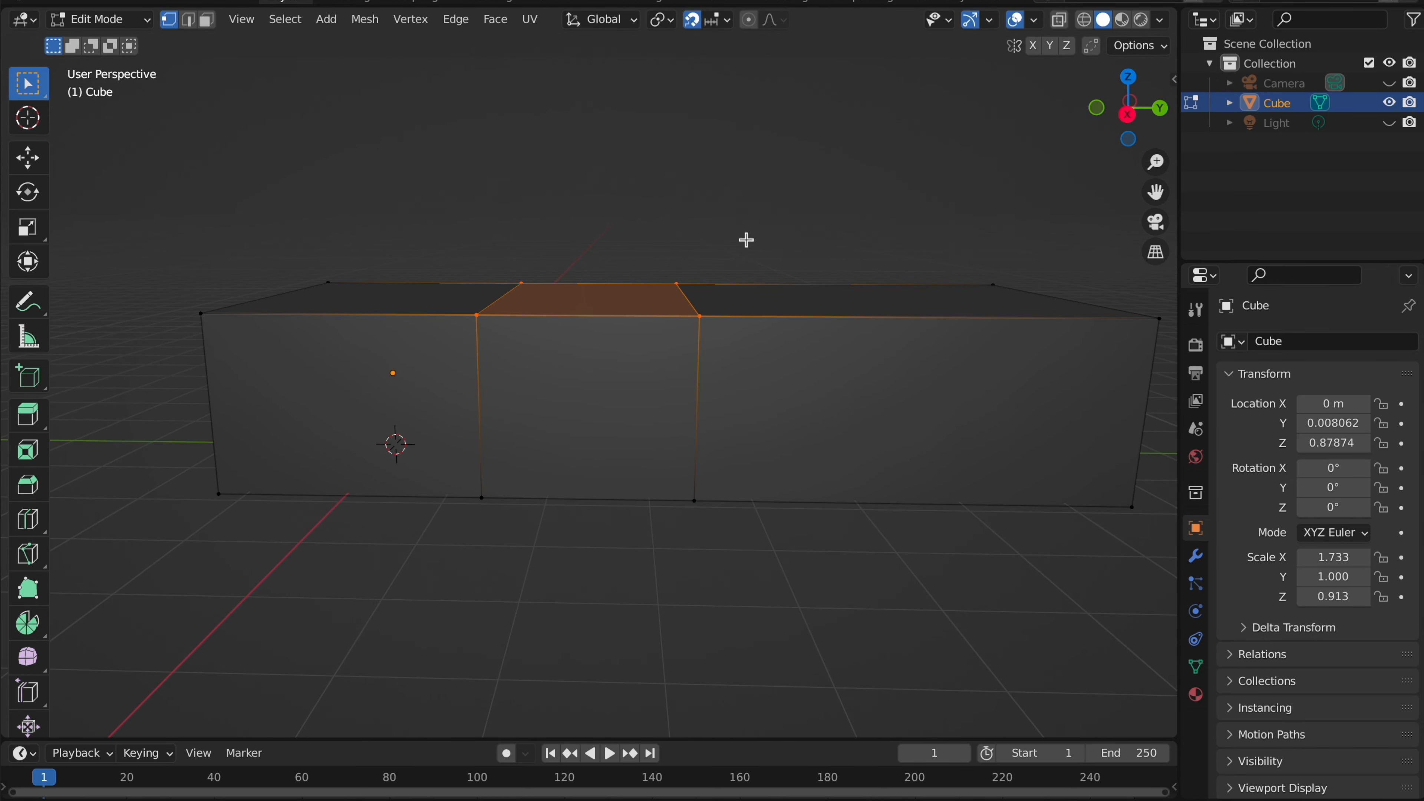
key(e)
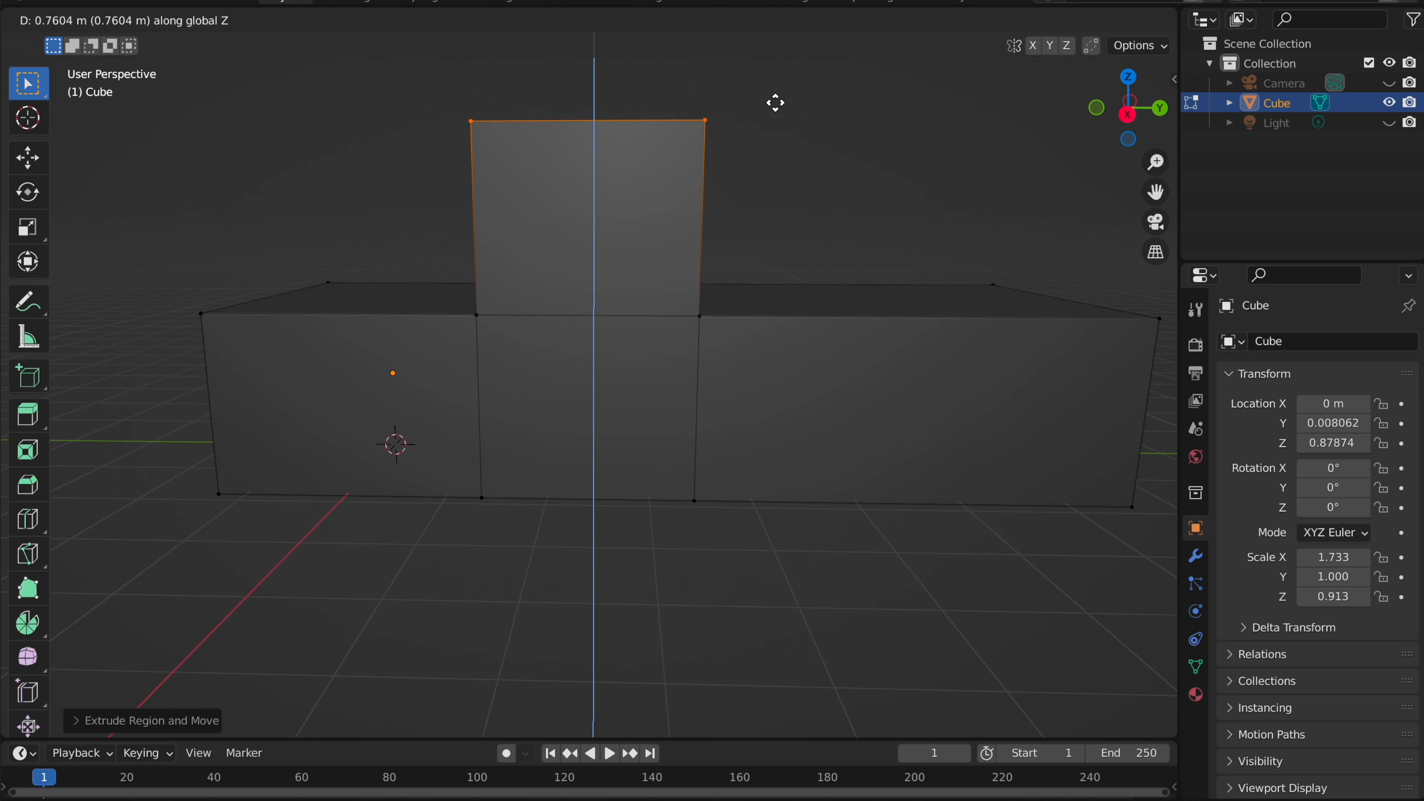
click(777, 107)
- Return to Object Mode and widen the whole body along X to a scale of about 2.187
key(Tab)
scroll(757, 51, down, 3)
scroll(756, 51, left, 5)
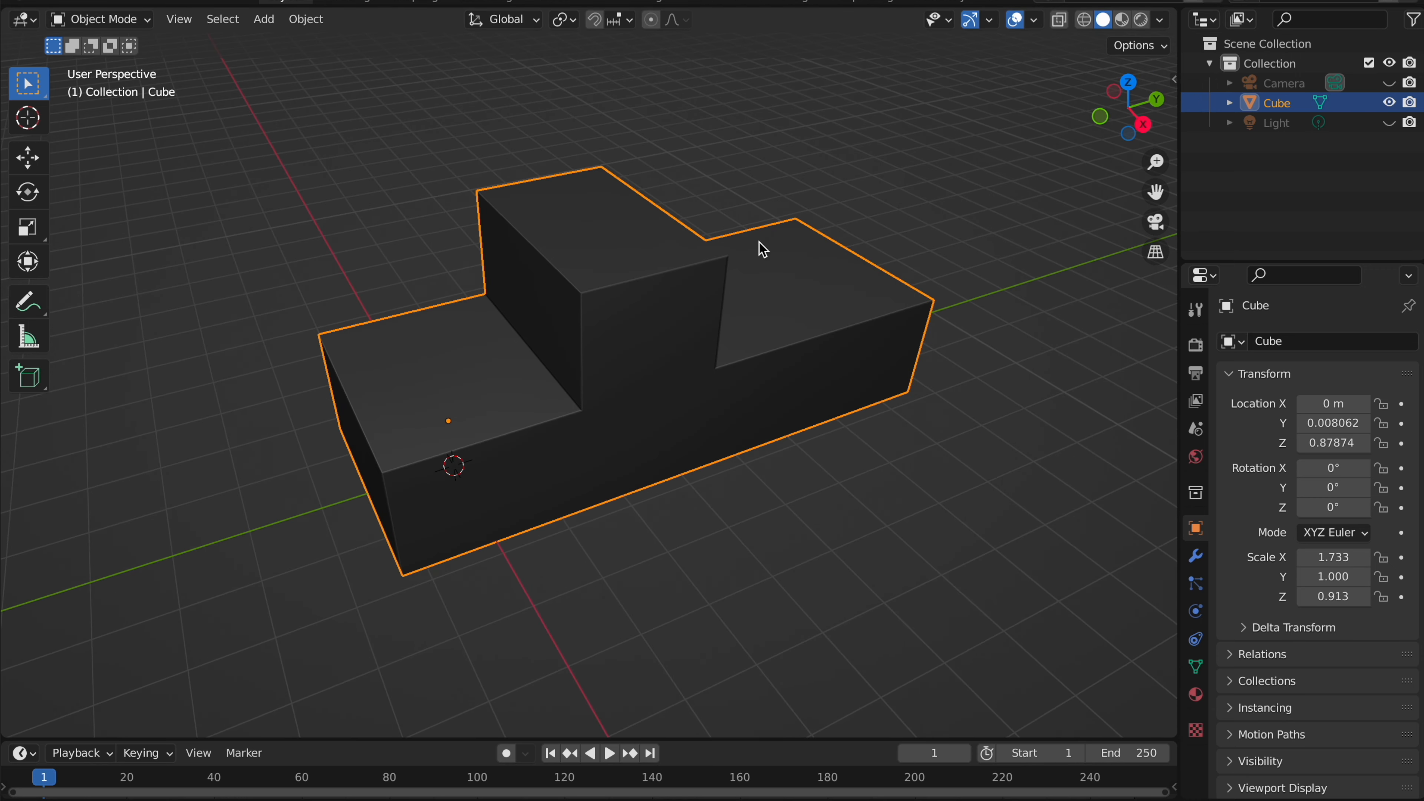
middle_drag(763, 249, 794, 286)
scroll(886, 211, left, 10)
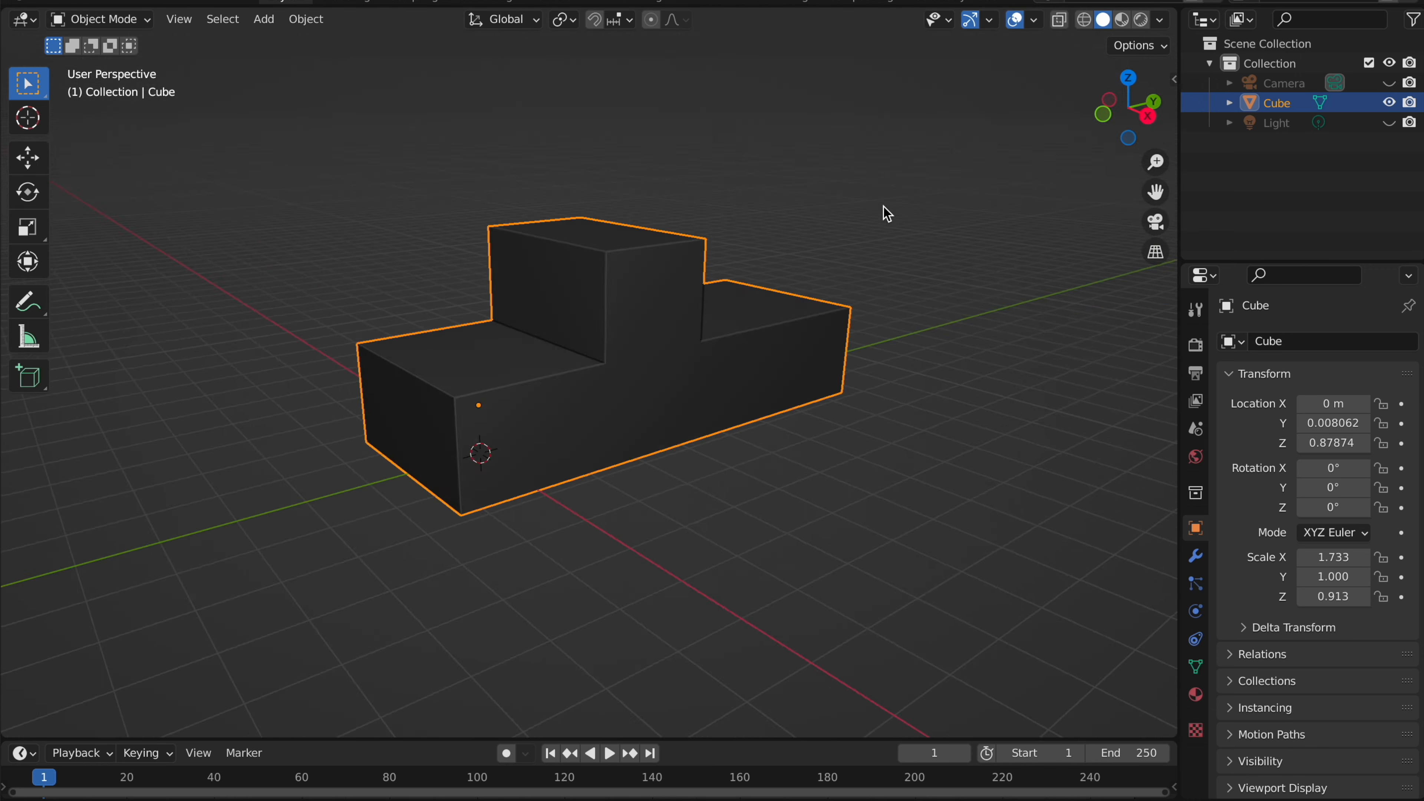
scroll(885, 210, right, 2)
key(s)
key(x)
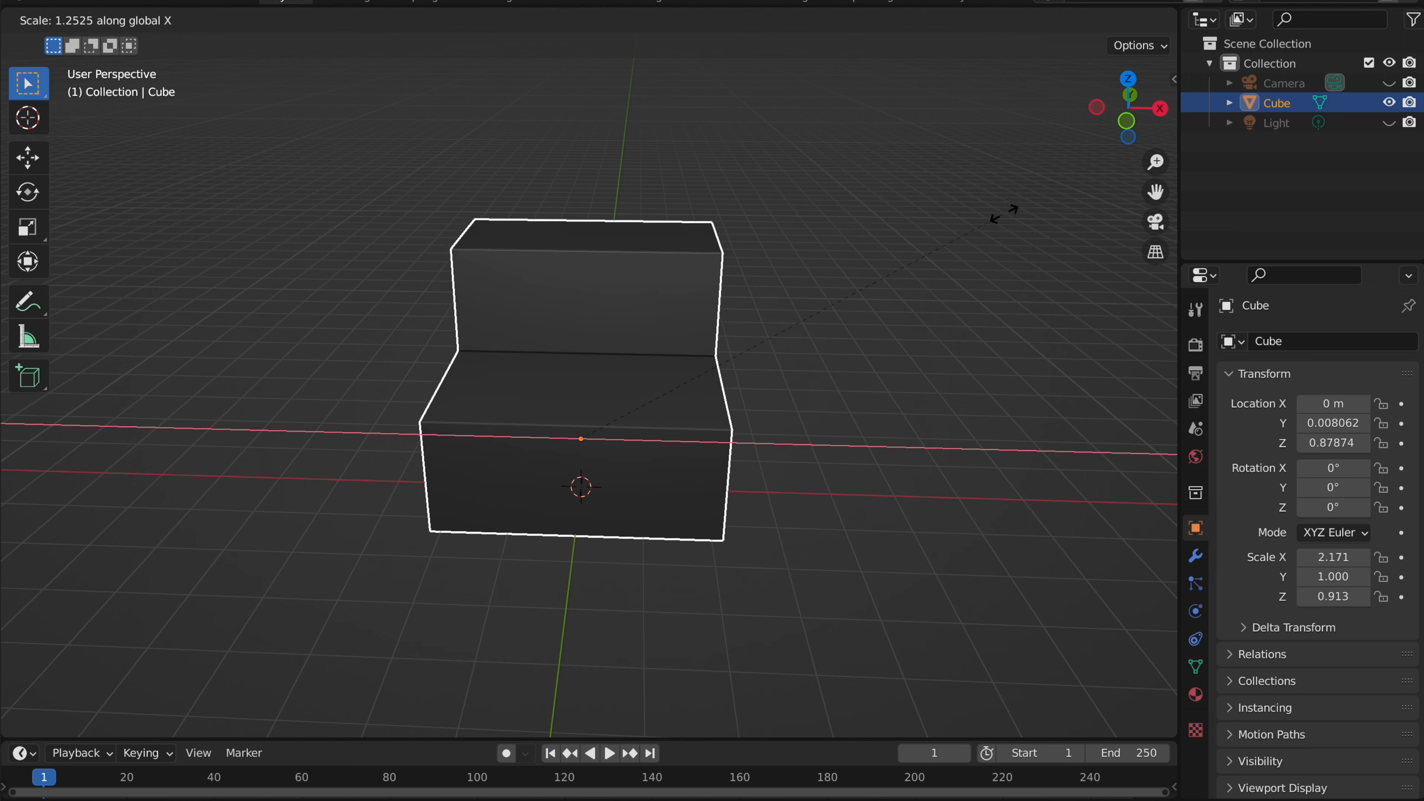
click(1005, 210)
- Put the body in Edit Mode with edge selection active
scroll(900, 257, right, 10)
scroll(900, 257, down, 3)
scroll(900, 255, up, 3)
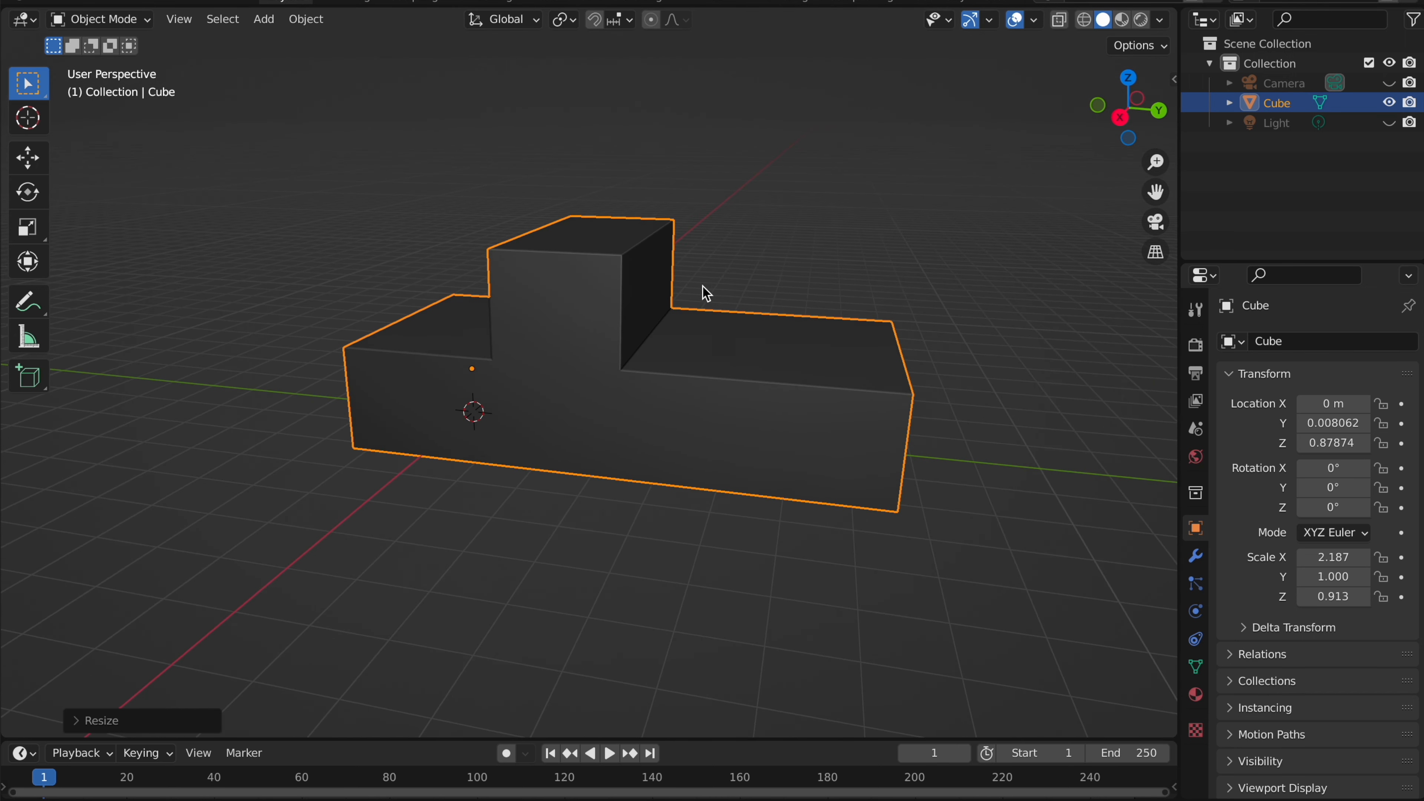
key(Tab)
scroll(591, 123, right, 6)
- Try moving the raised block's +Y base and top edges outward along Y, and undo the move
click(623, 326)
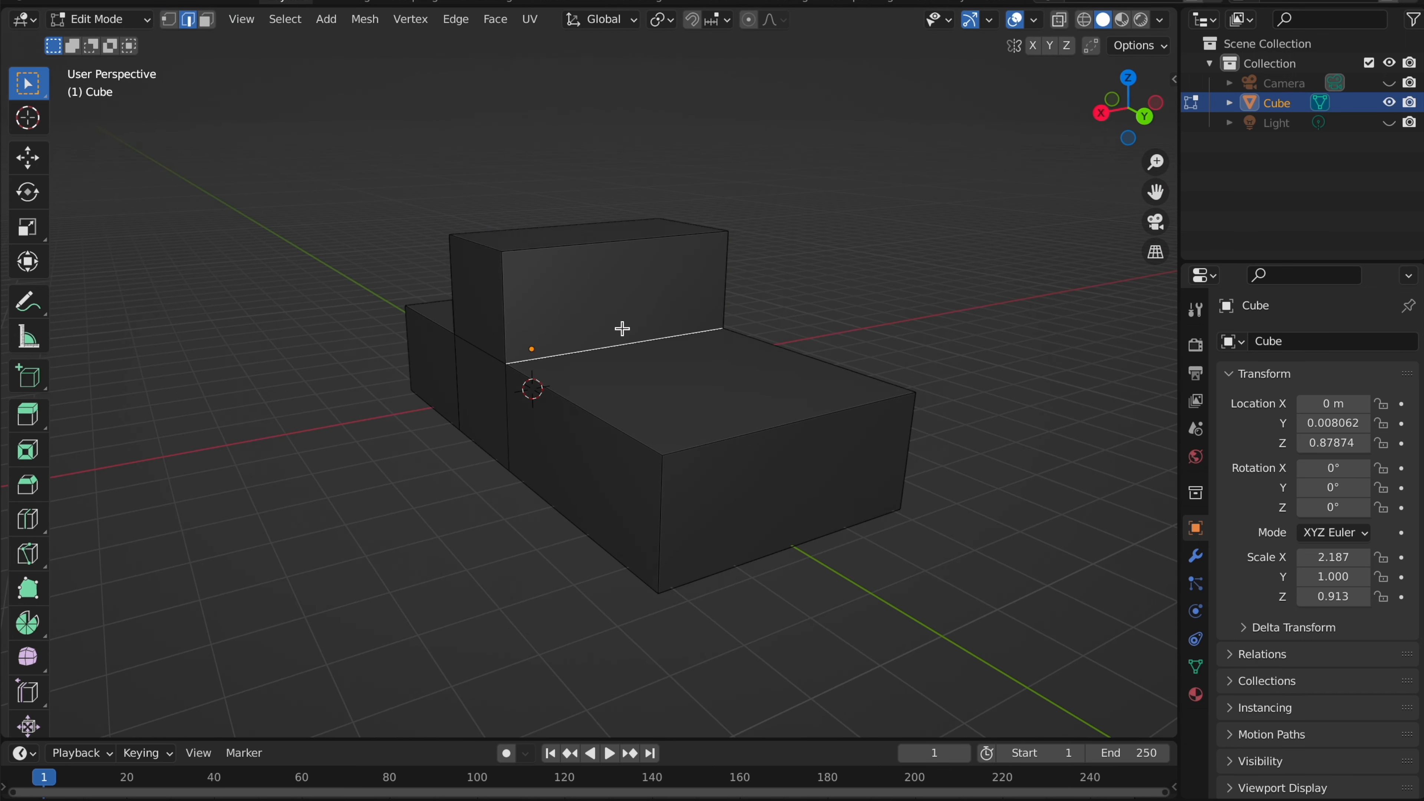
scroll(623, 326, up, 5)
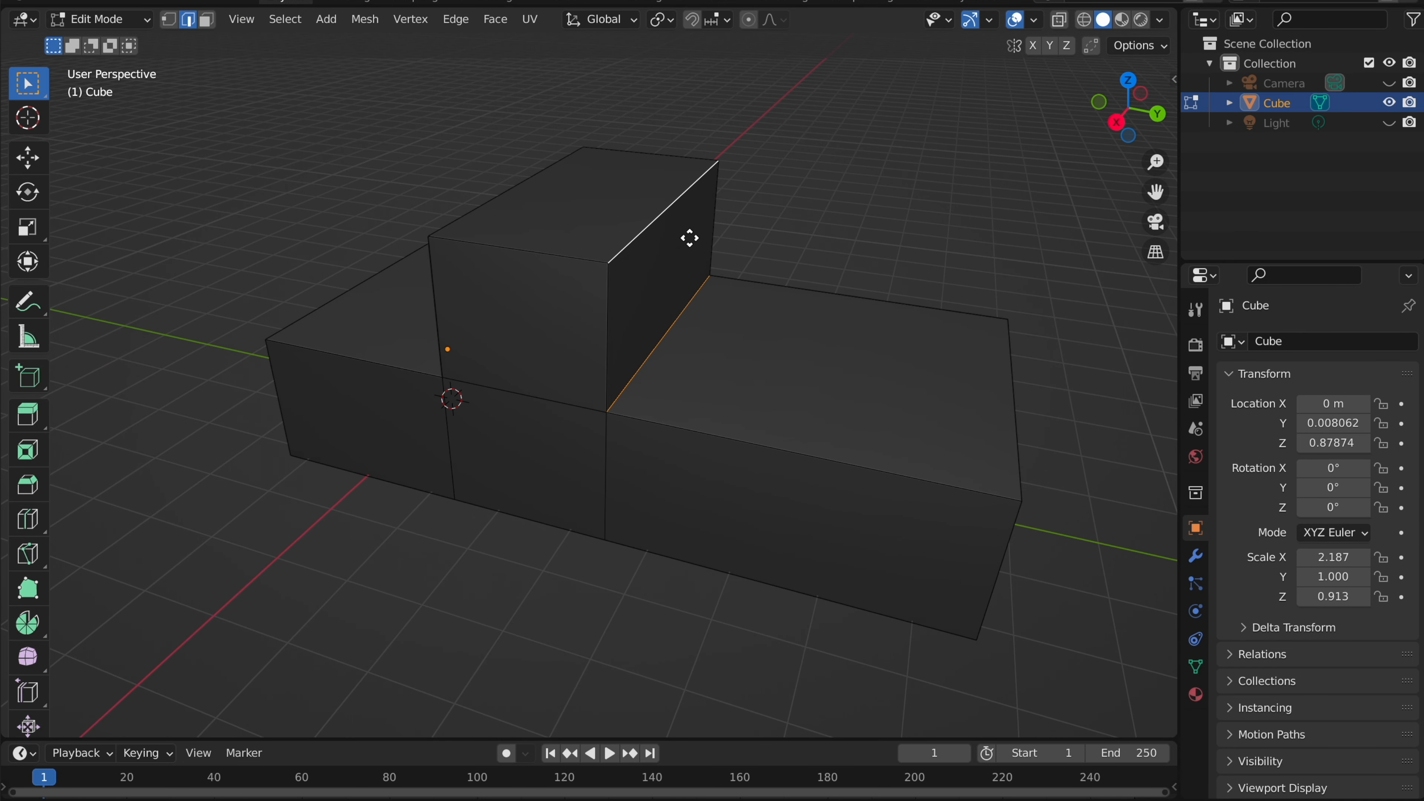
key(y)
click(711, 241)
click(707, 334)
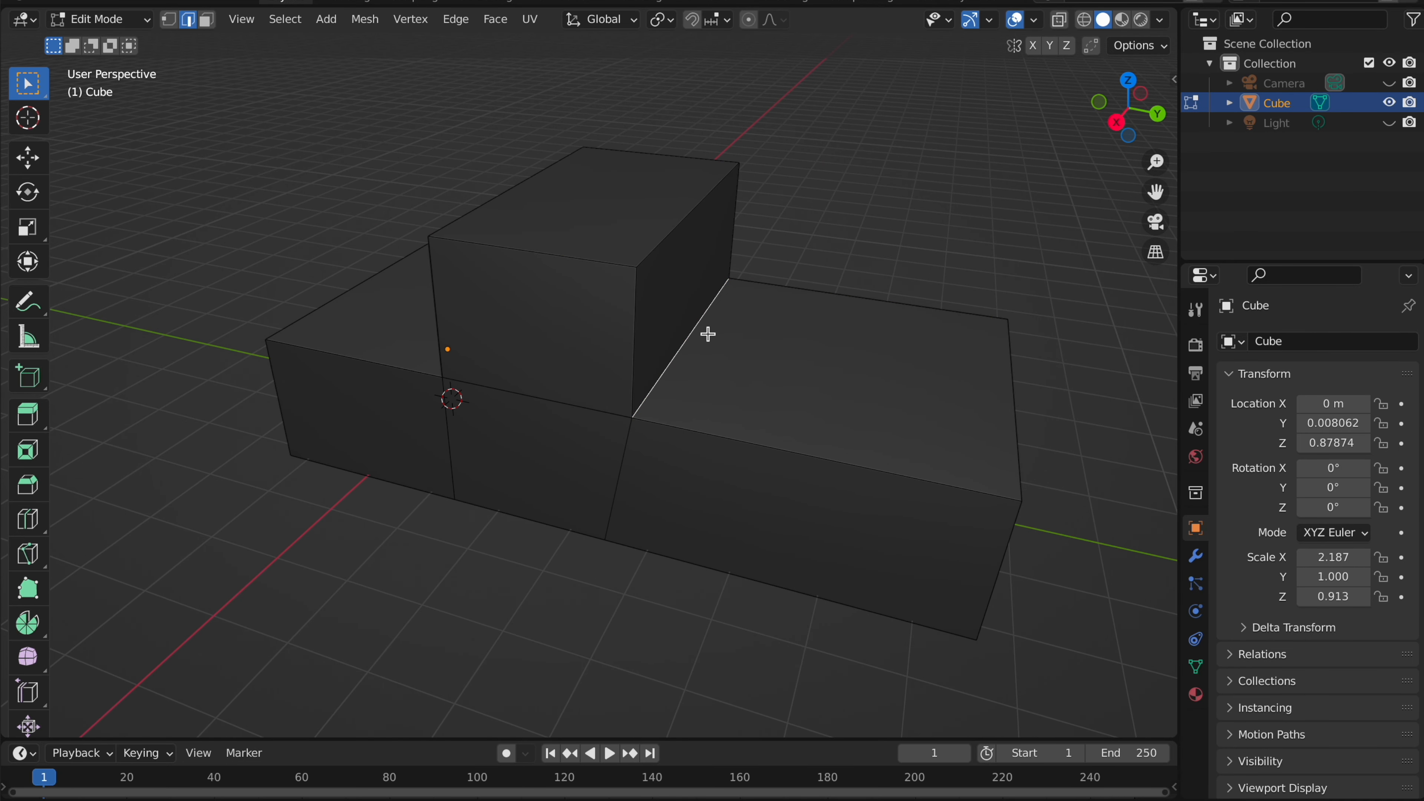
key(ctrl+z)
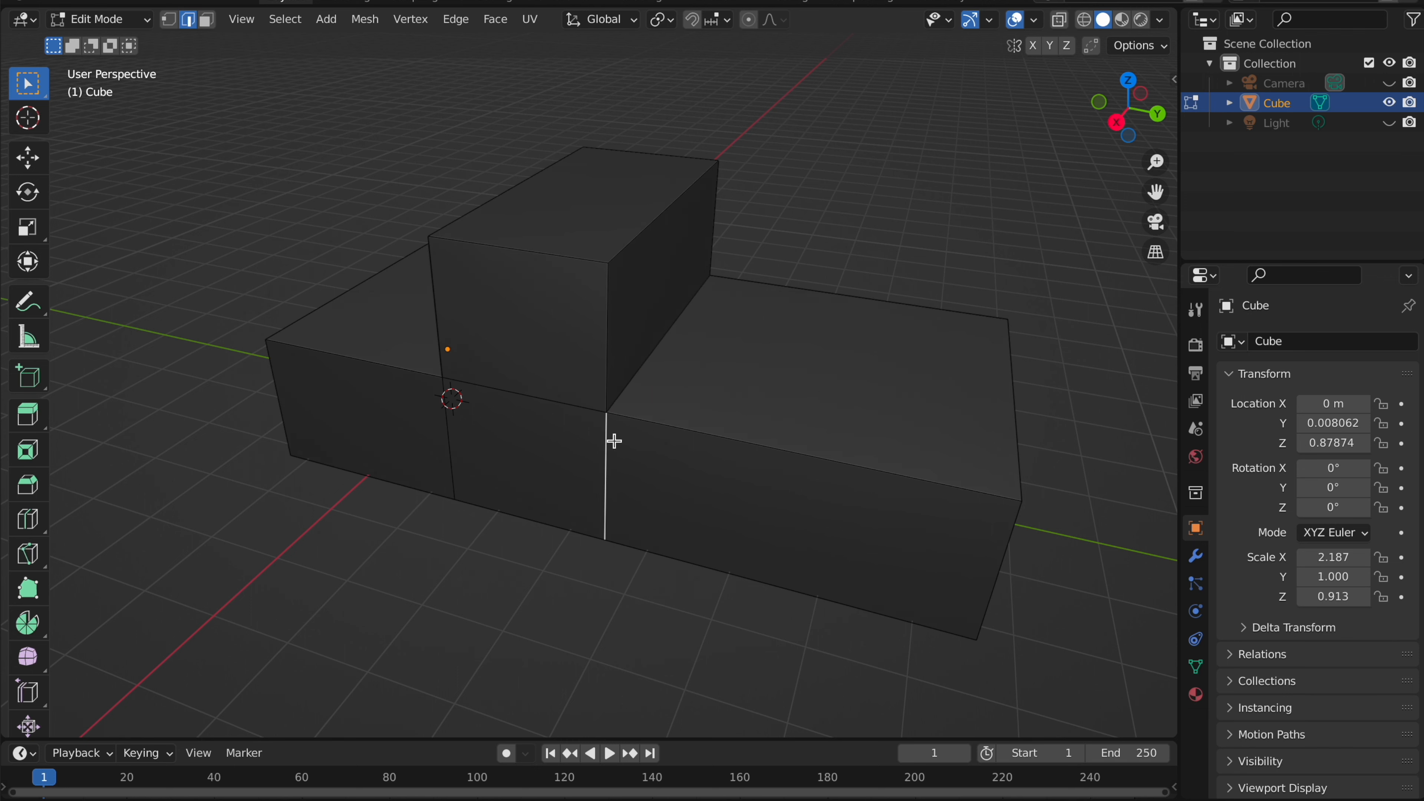
- Select the edges around the body at the raised block's +Y side, including its base, side seams, underside and top
scroll(631, 397, down, 5)
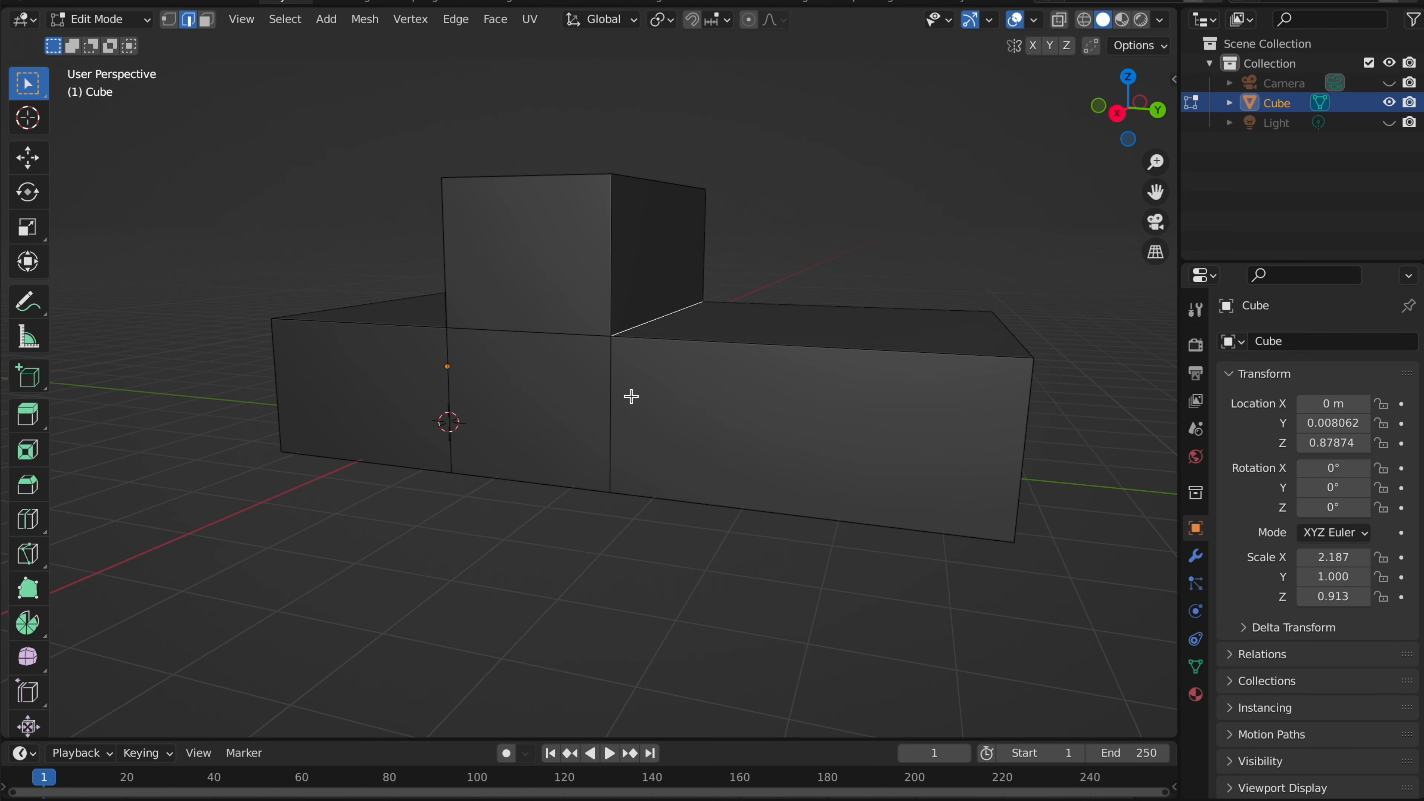
click(613, 404)
scroll(614, 404, down, 8)
scroll(614, 403, right, 5)
click(615, 403)
scroll(616, 400, up, 8)
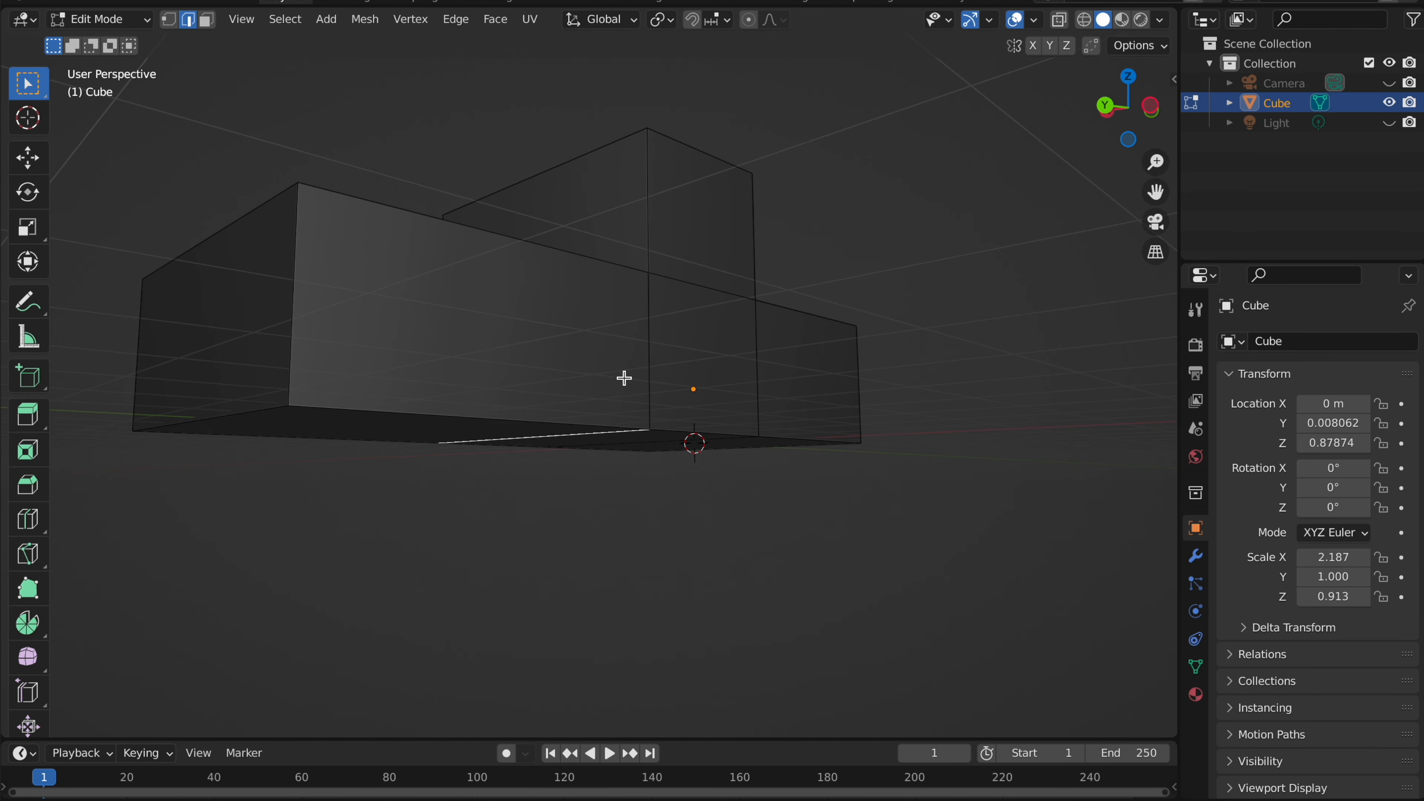
shift+click(623, 378)
scroll(623, 378, up, 8)
scroll(617, 414, left, 10)
scroll(620, 414, right, 5)
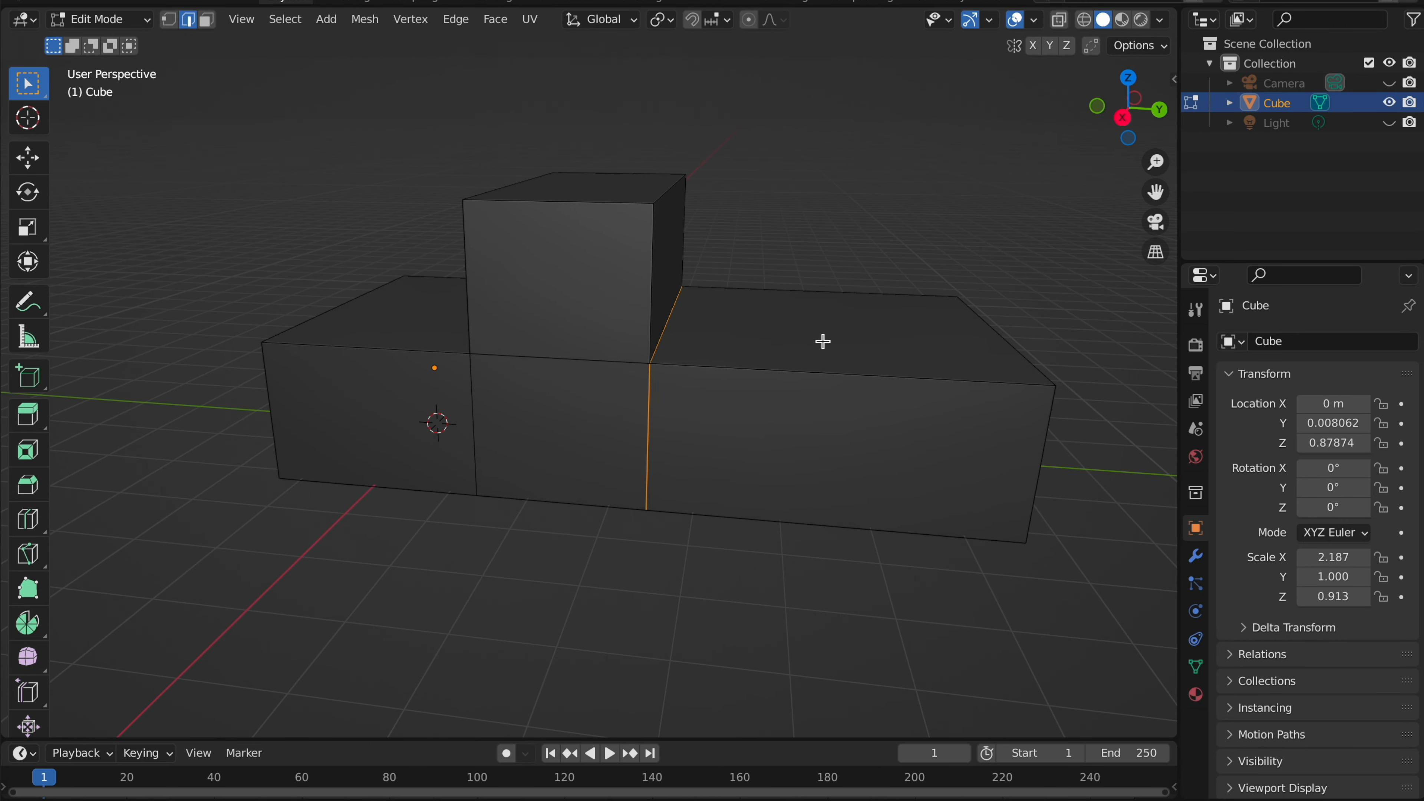
scroll(694, 249, right, 3)
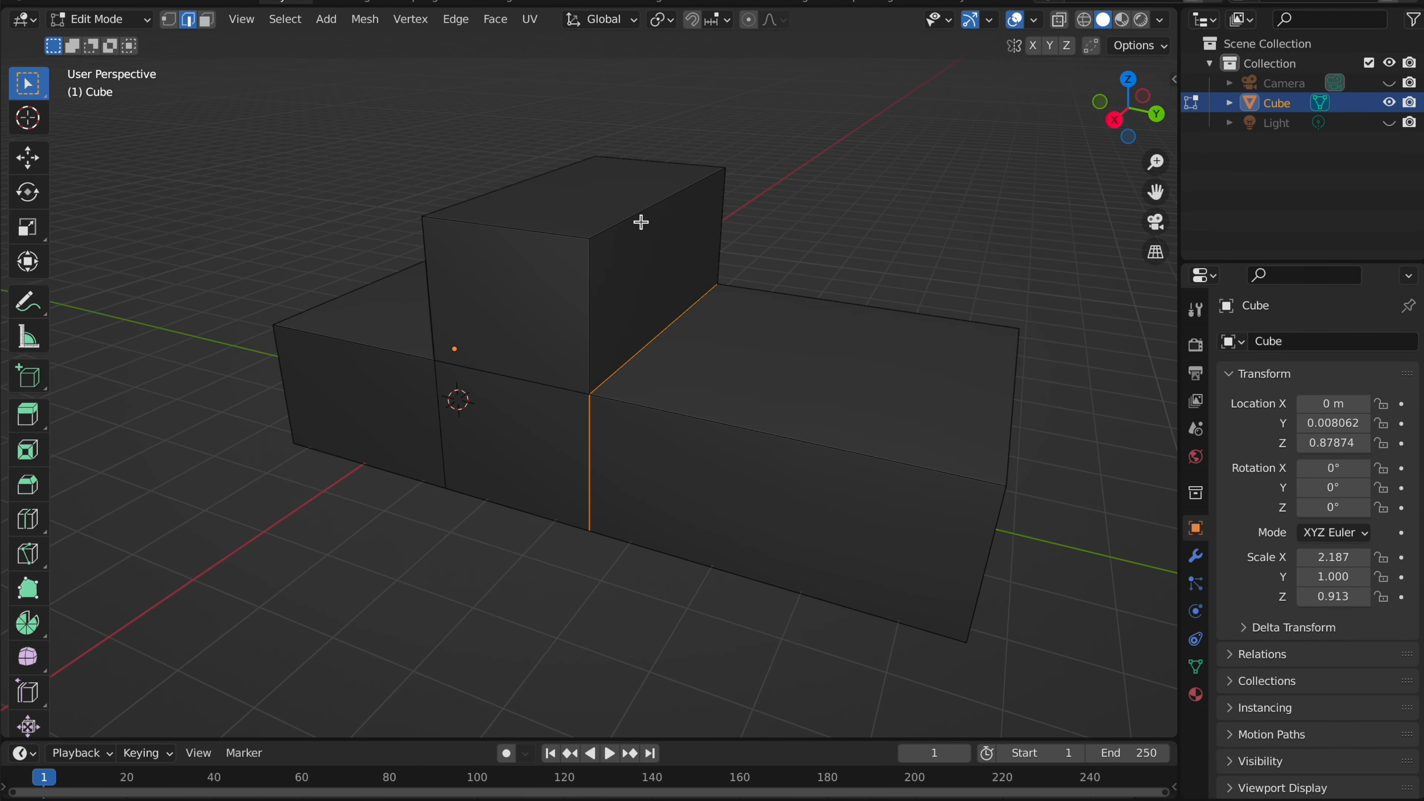
scroll(641, 221, left, 8)
key(g)
key(g)
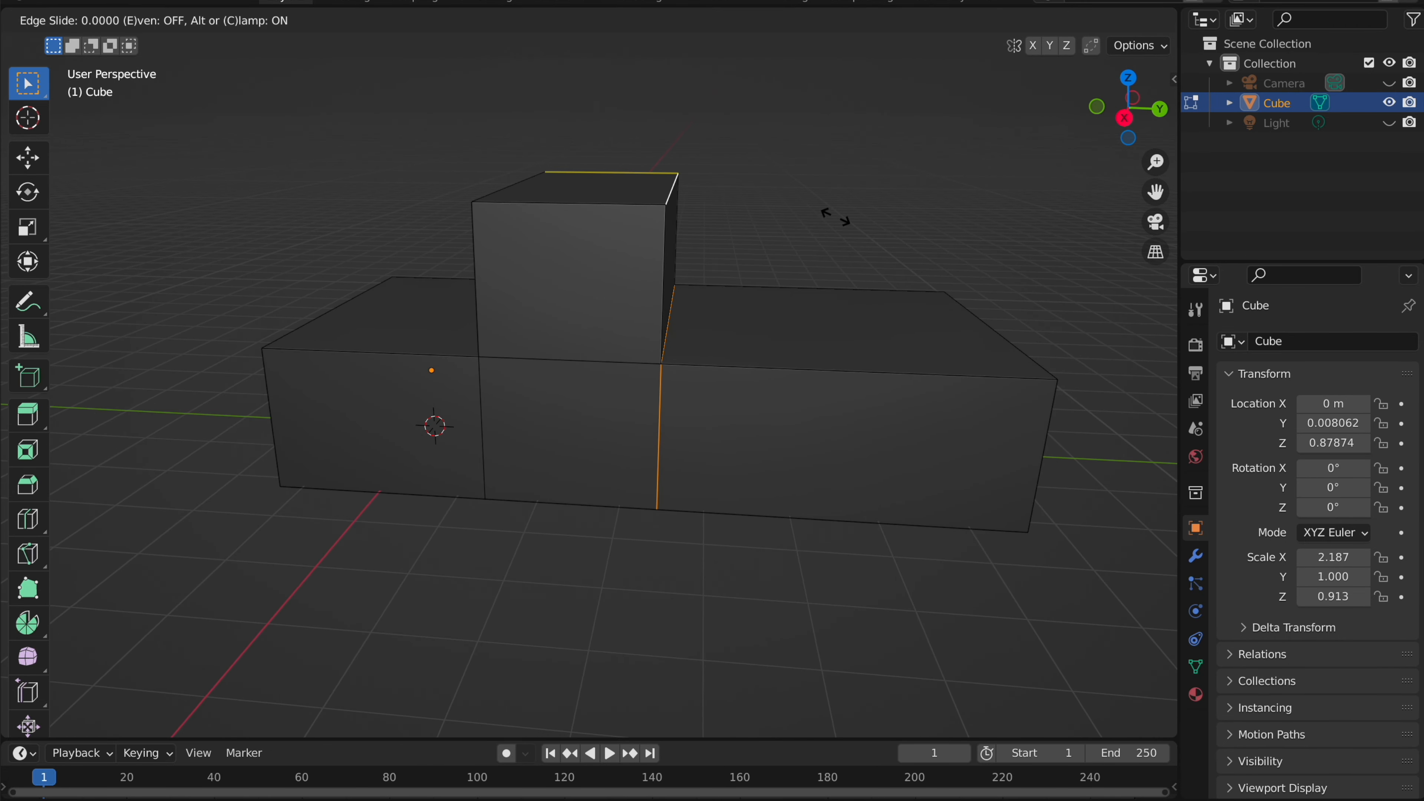
key(Escape)
- Move the selected ring of edges outward along Y to lengthen the middle section and raised block
key(g)
key(y)
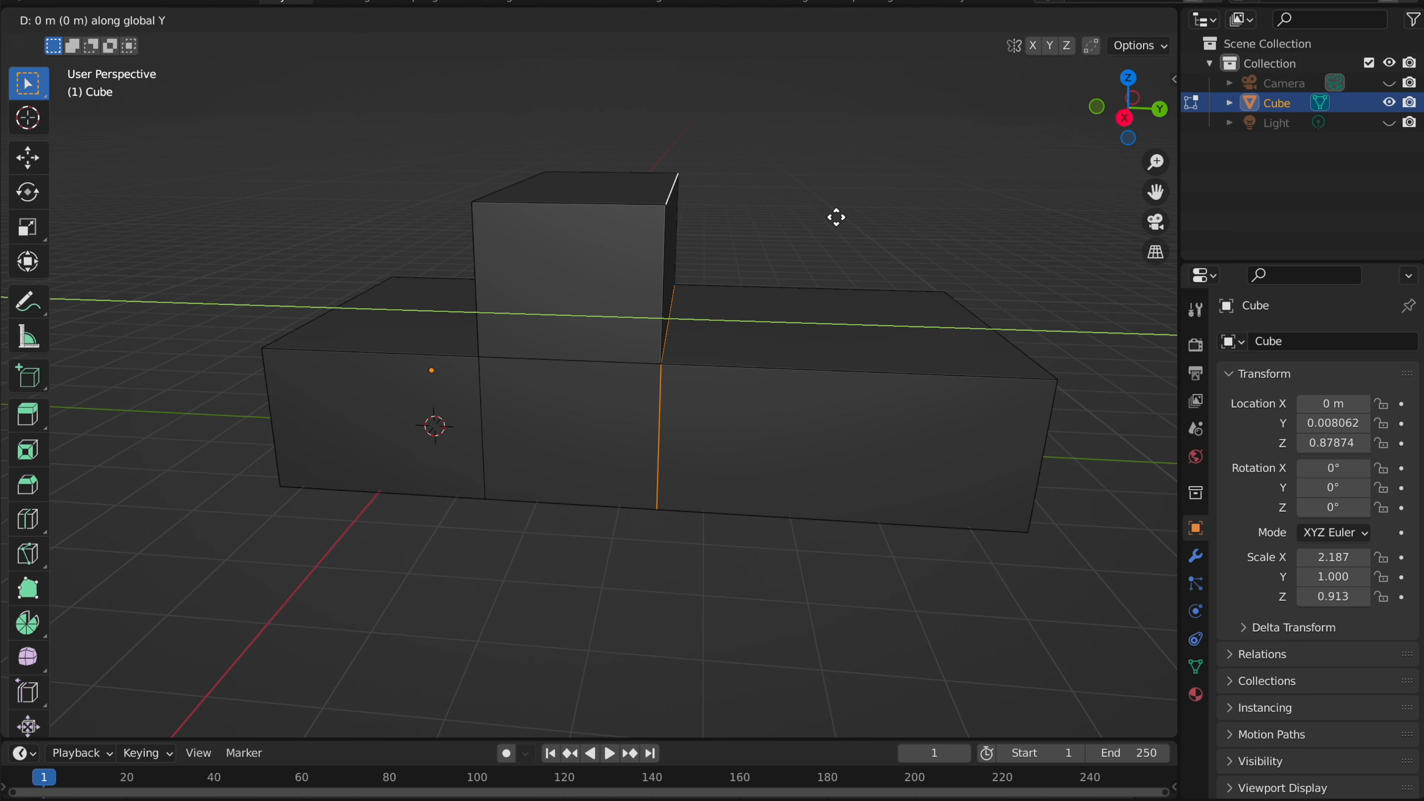
click(863, 208)
- Select the raised block's +Y top edge and move it slightly inward along Y
scroll(858, 194, right, 5)
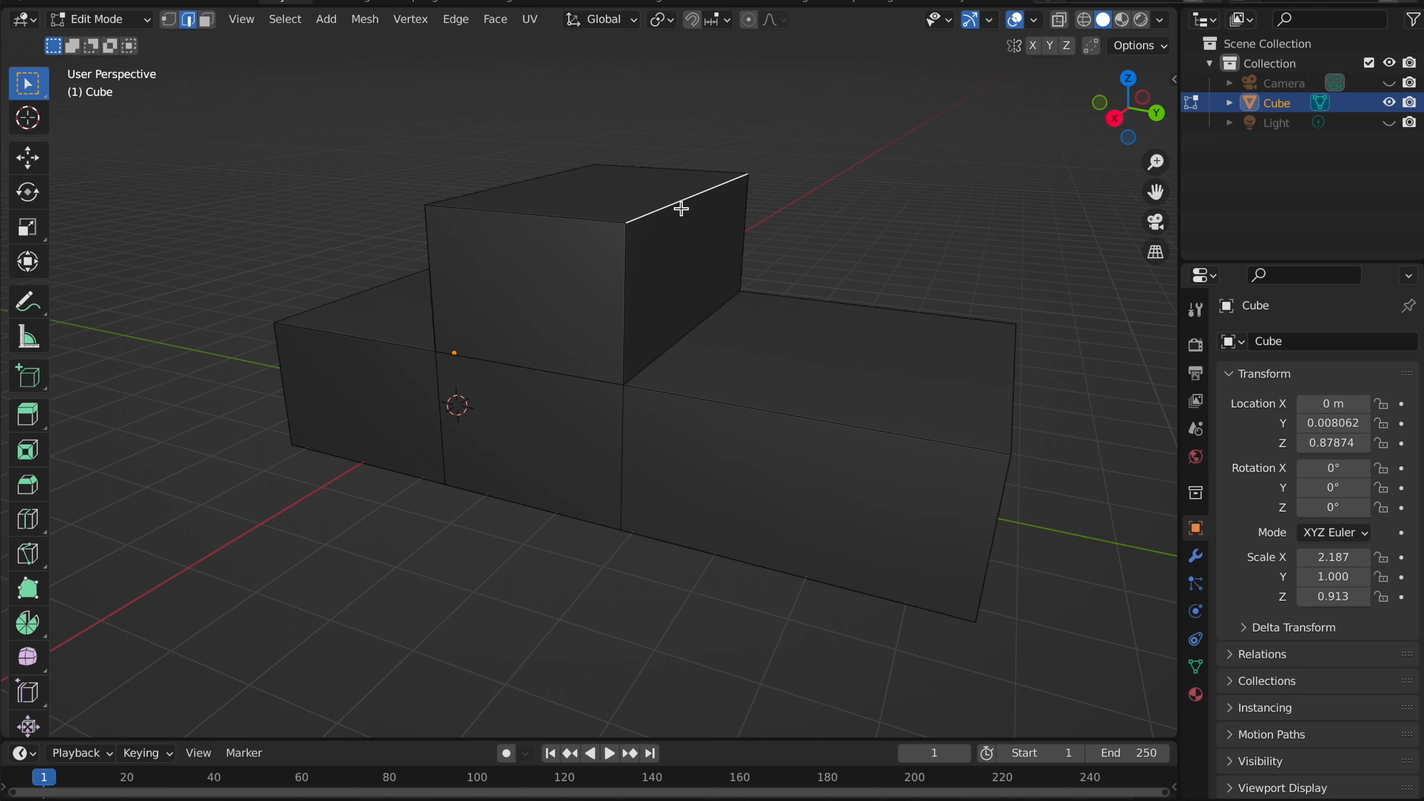
scroll(682, 209, left, 2)
key(g)
key(y)
click(667, 208)
scroll(665, 203, left, 5)
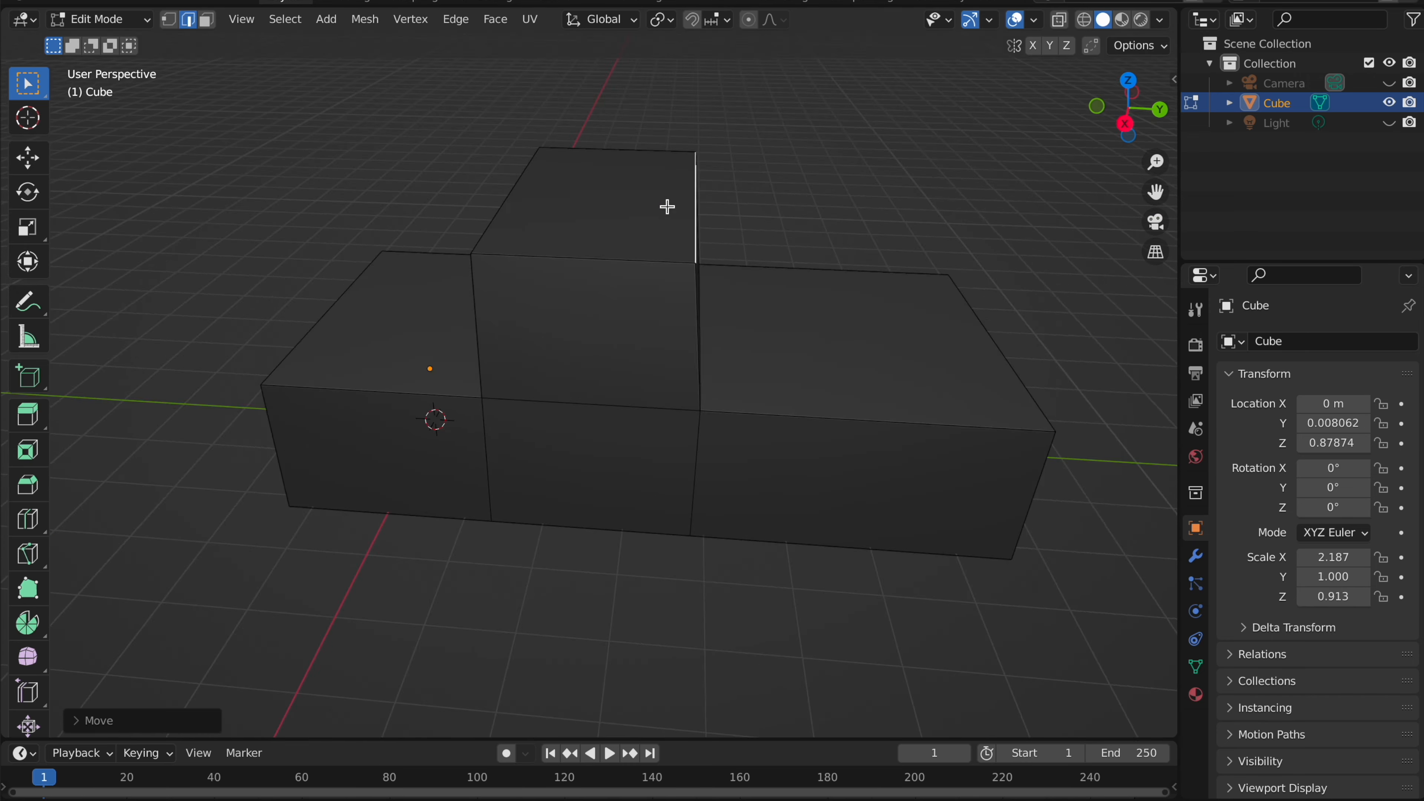
- Shift the raised block's -Y top edge slightly inward along Y
key(g)
key(y)
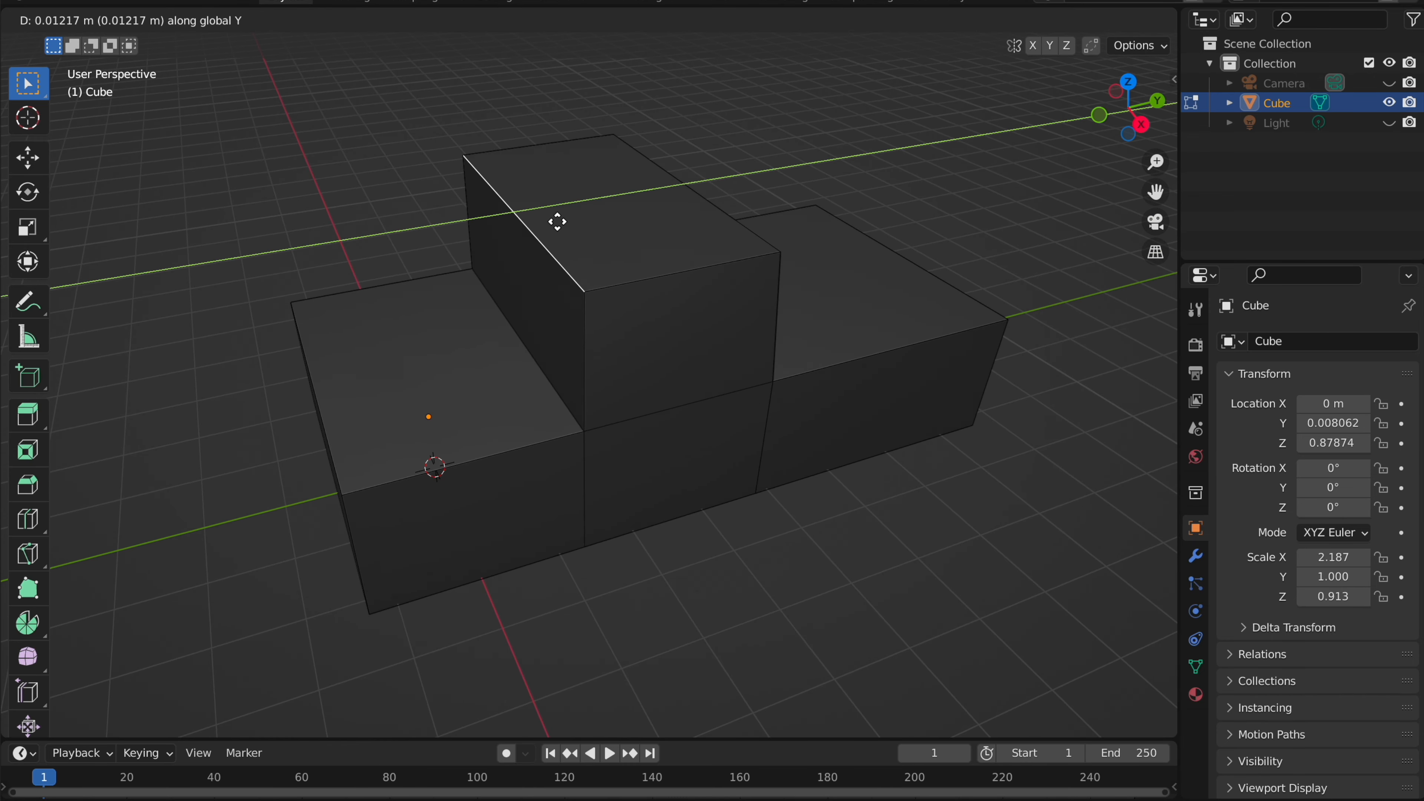
click(570, 219)
scroll(572, 216, left, 5)
scroll(768, 260, left, 5)
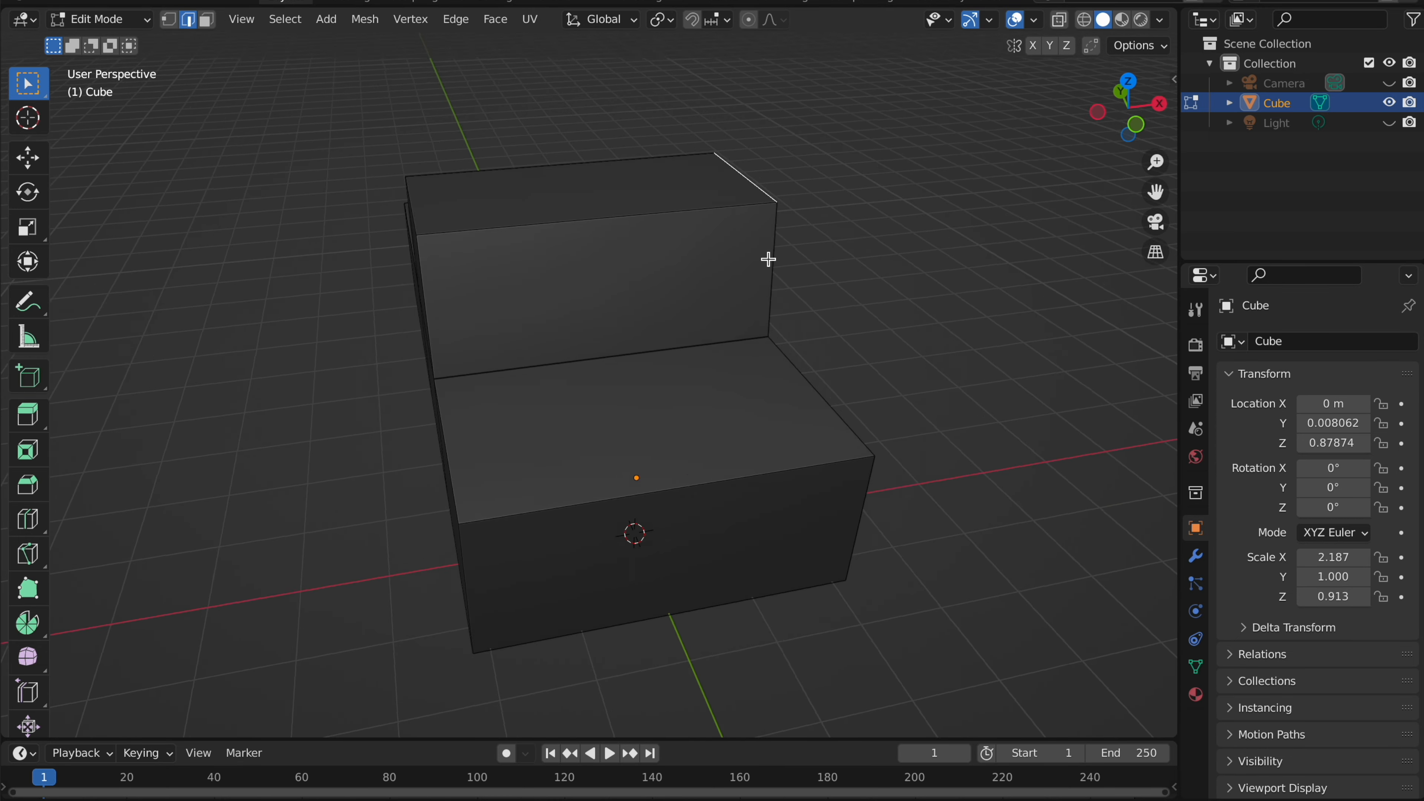
- Select the raised block's two side top edges and scale them inward along X to taper its sides
scroll(430, 219, left, 3)
key(s)
key(x)
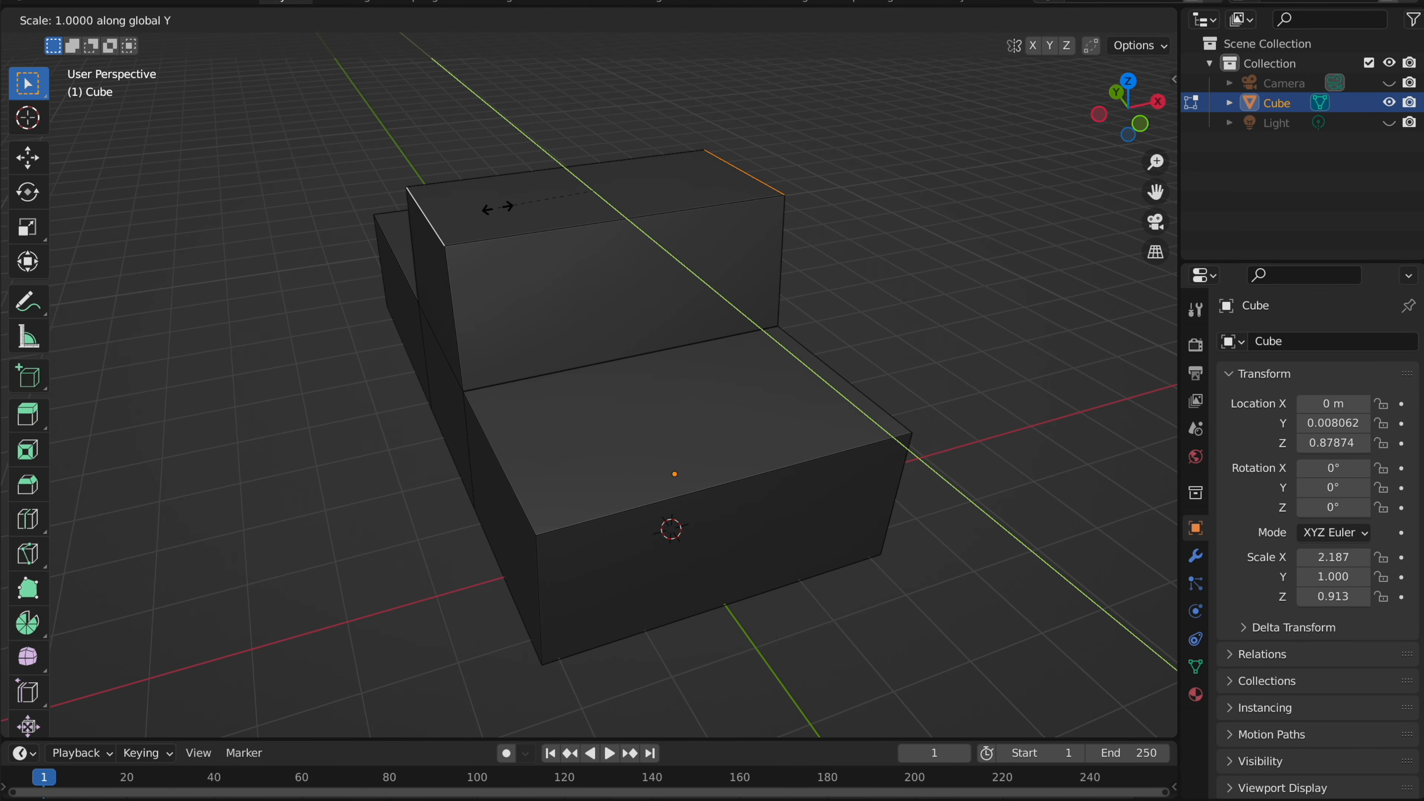
click(504, 203)
scroll(502, 204, right, 5)
scroll(502, 204, up, 2)
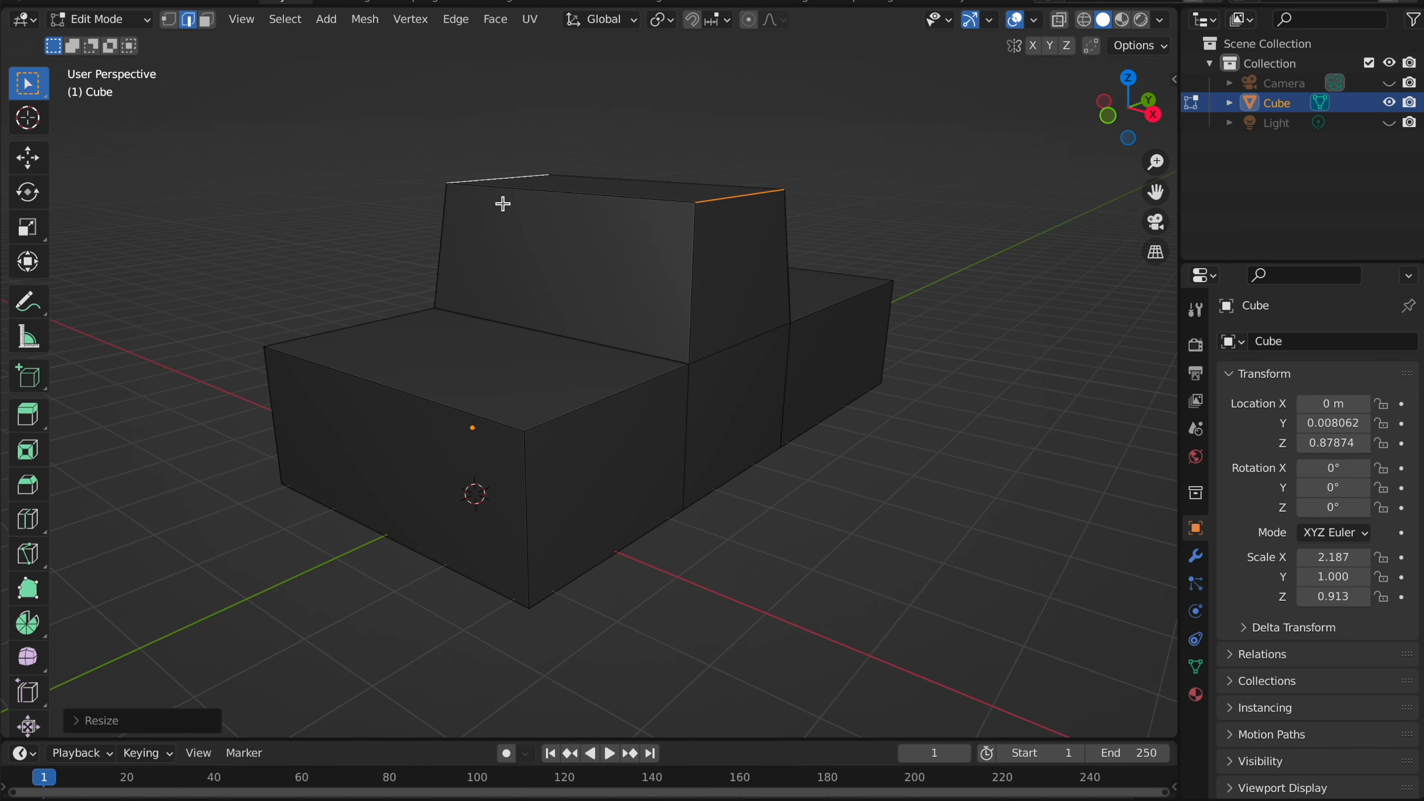
- Select all vertices of the raised block's top in a wireframe front view and lower them slightly along Z
key(z)
click(413, 206)
scroll(413, 207, down, 2)
click(1107, 113)
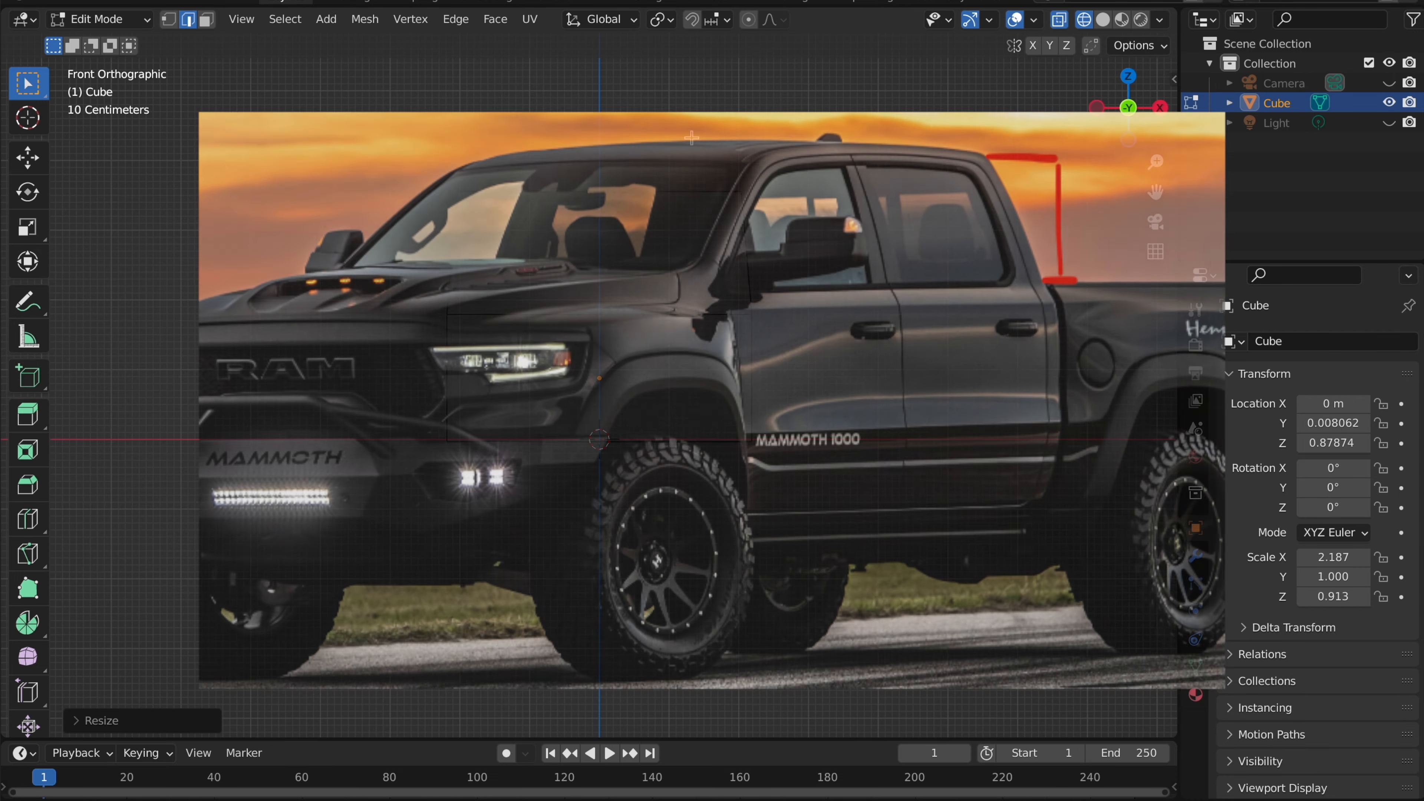
click(169, 20)
drag(327, 139, 922, 246)
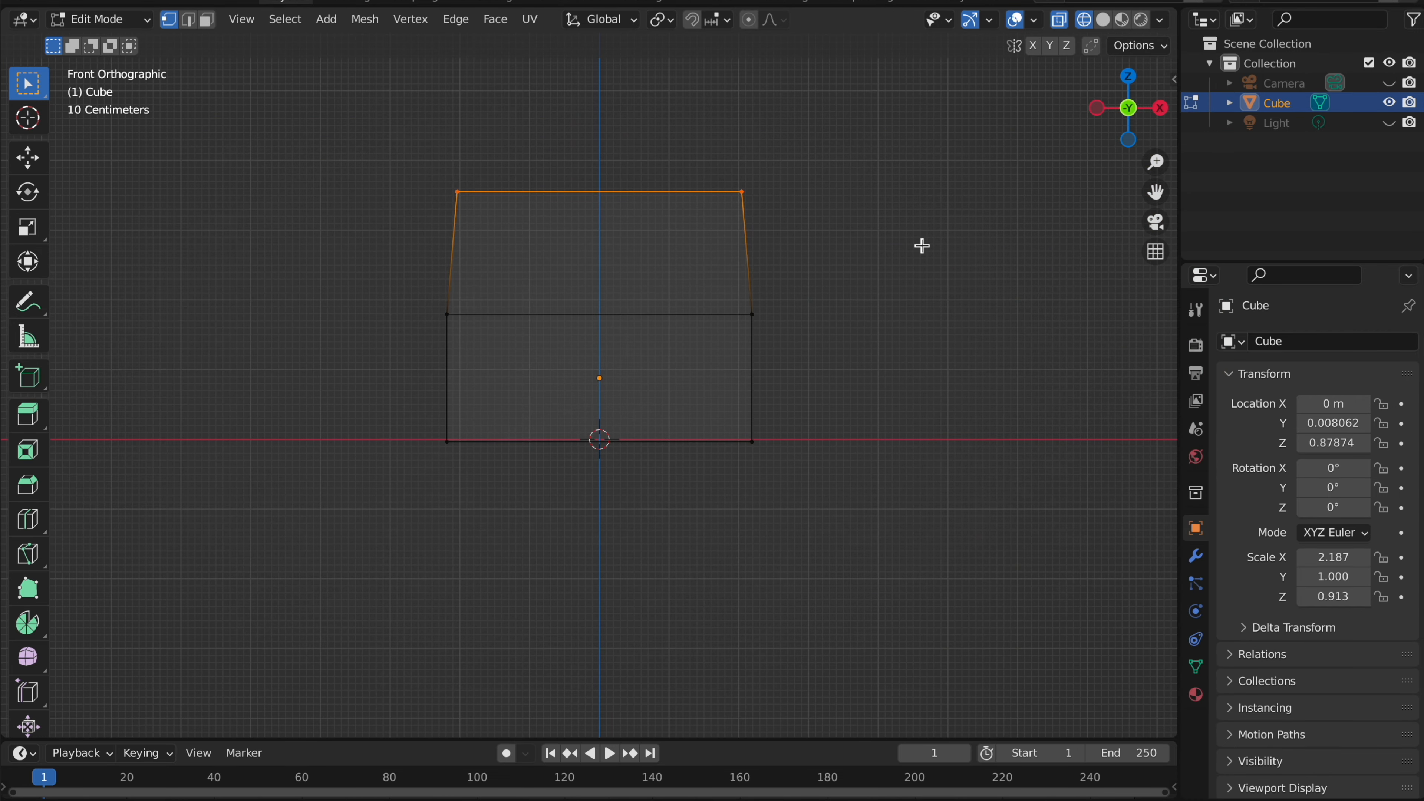
key(g)
key(z)
click(935, 269)
scroll(935, 269, right, 5)
key(z)
click(1058, 278)
- Leave mesh editing and examine the tapered body's proportions from several sides
scroll(1057, 278, right, 5)
key(Tab)
scroll(1057, 277, right, 3)
key(Tab)
key(Tab)
click(817, 153)
scroll(817, 152, left, 10)
- Select the whole body, raise it along Z to 3.3056 m and scale it up uniformly by about 1.14
click(576, 378)
scroll(577, 378, right, 3)
scroll(576, 377, right, 8)
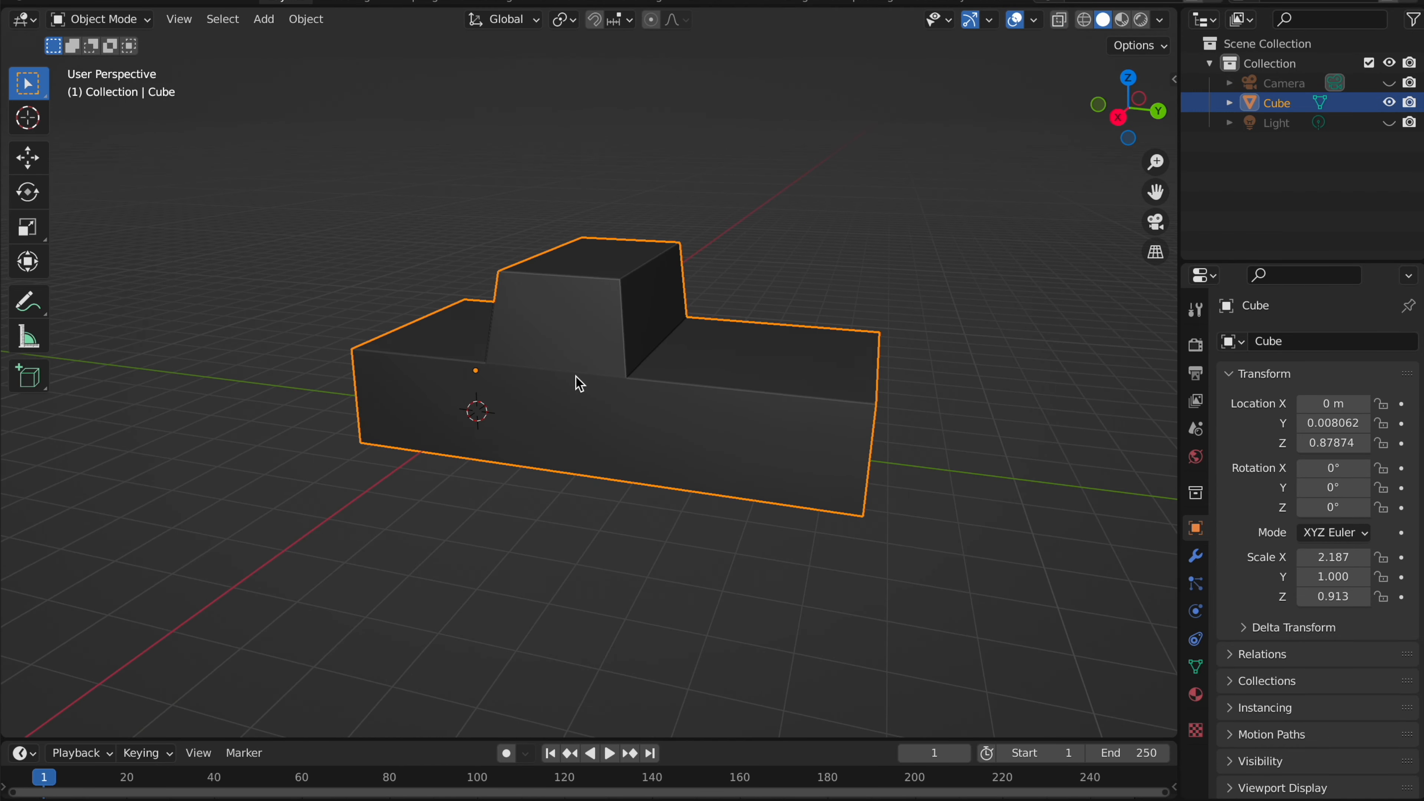
scroll(666, 364, right, 5)
scroll(666, 364, left, 10)
scroll(666, 364, right, 5)
scroll(670, 371, down, 3)
key(g)
key(z)
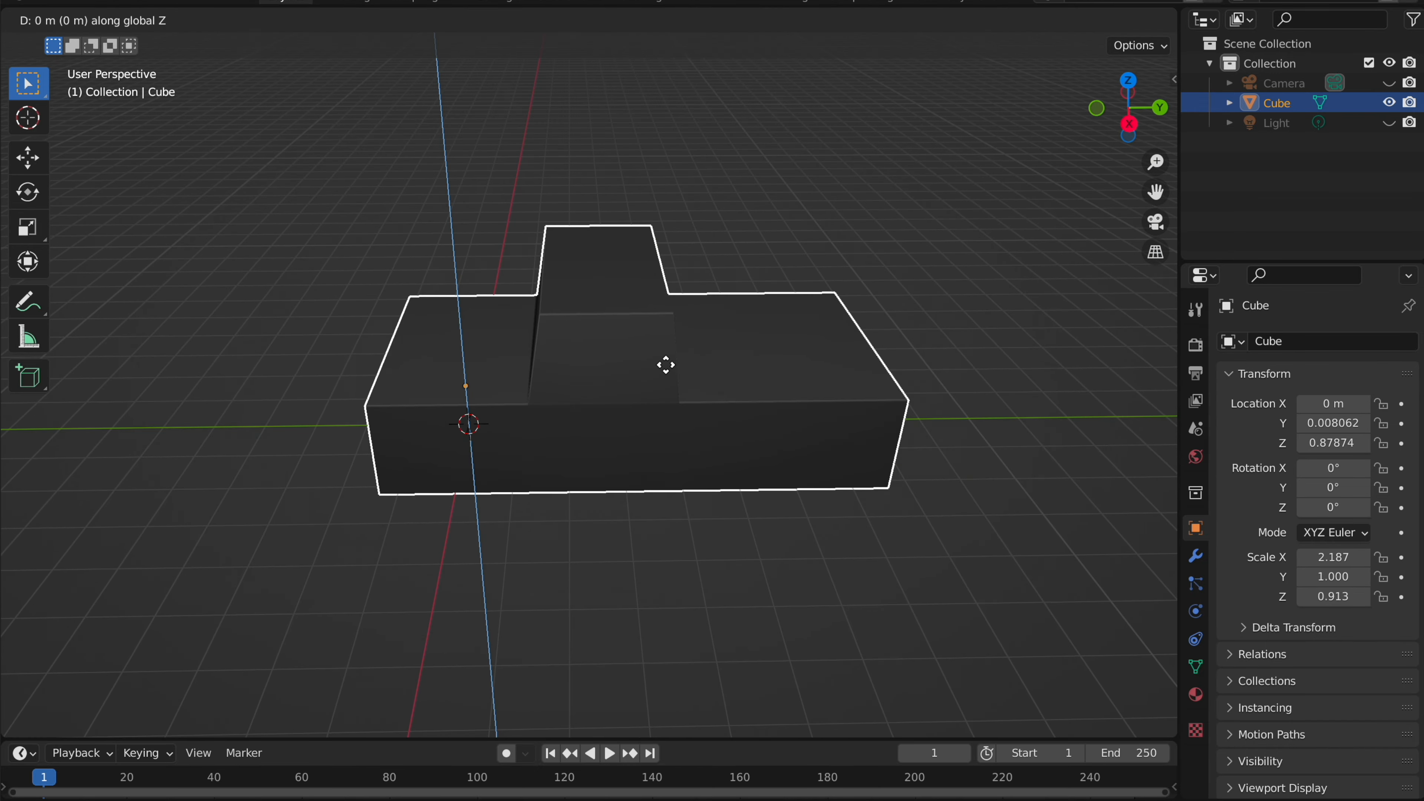
click(849, 197)
key(s)
click(926, 168)
- Examine the raised and enlarged body from different sides
scroll(922, 161, up, 5)
scroll(922, 162, left, 8)
scroll(923, 162, right, 8)
scroll(922, 162, up, 3)
key(Tab)
scroll(922, 162, down, 5)
click(922, 158)
scroll(923, 154, right, 6)
scroll(922, 155, left, 10)
key(Tab)
scroll(802, 187, right, 10)
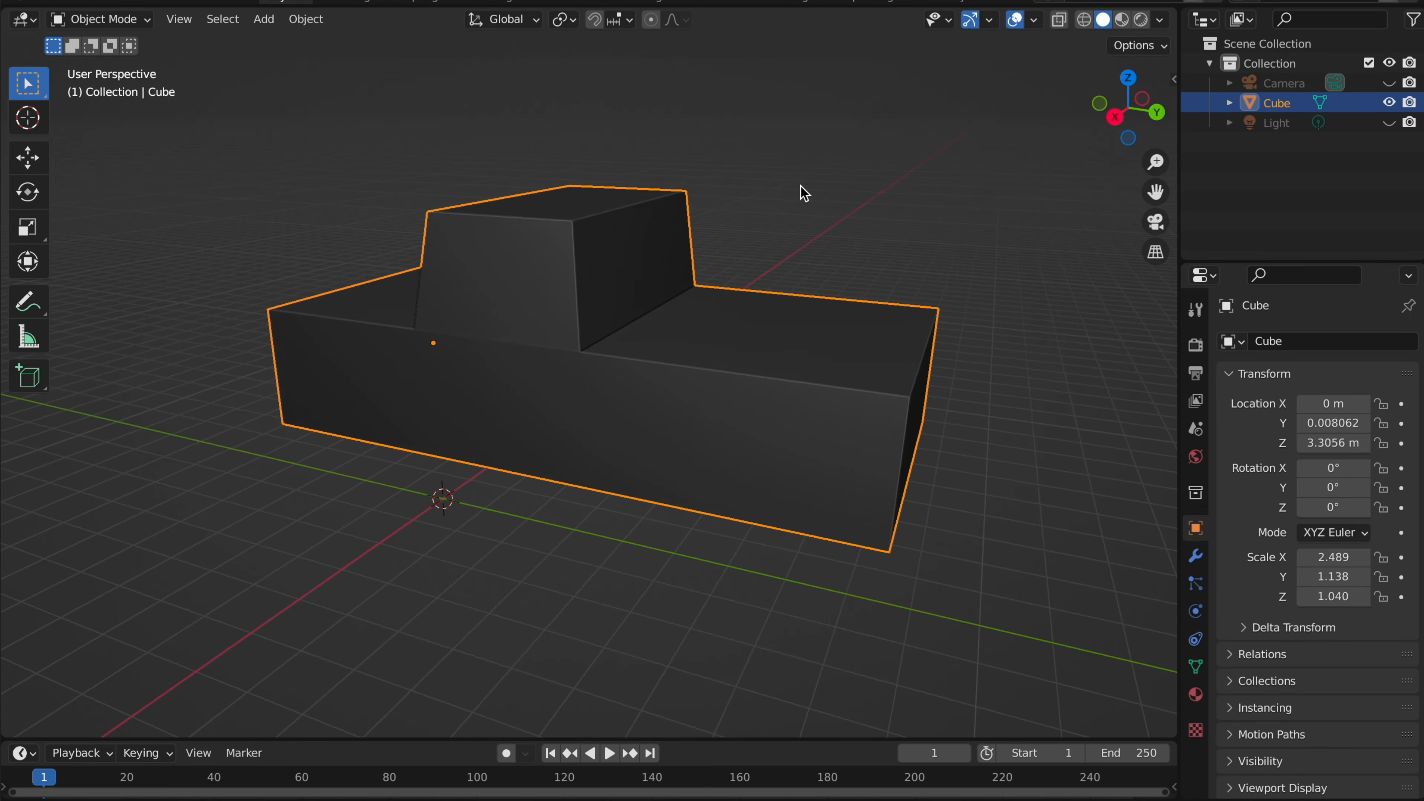
- Inset the upper face of the body's lower +Y section by a narrow margin
key(Tab)
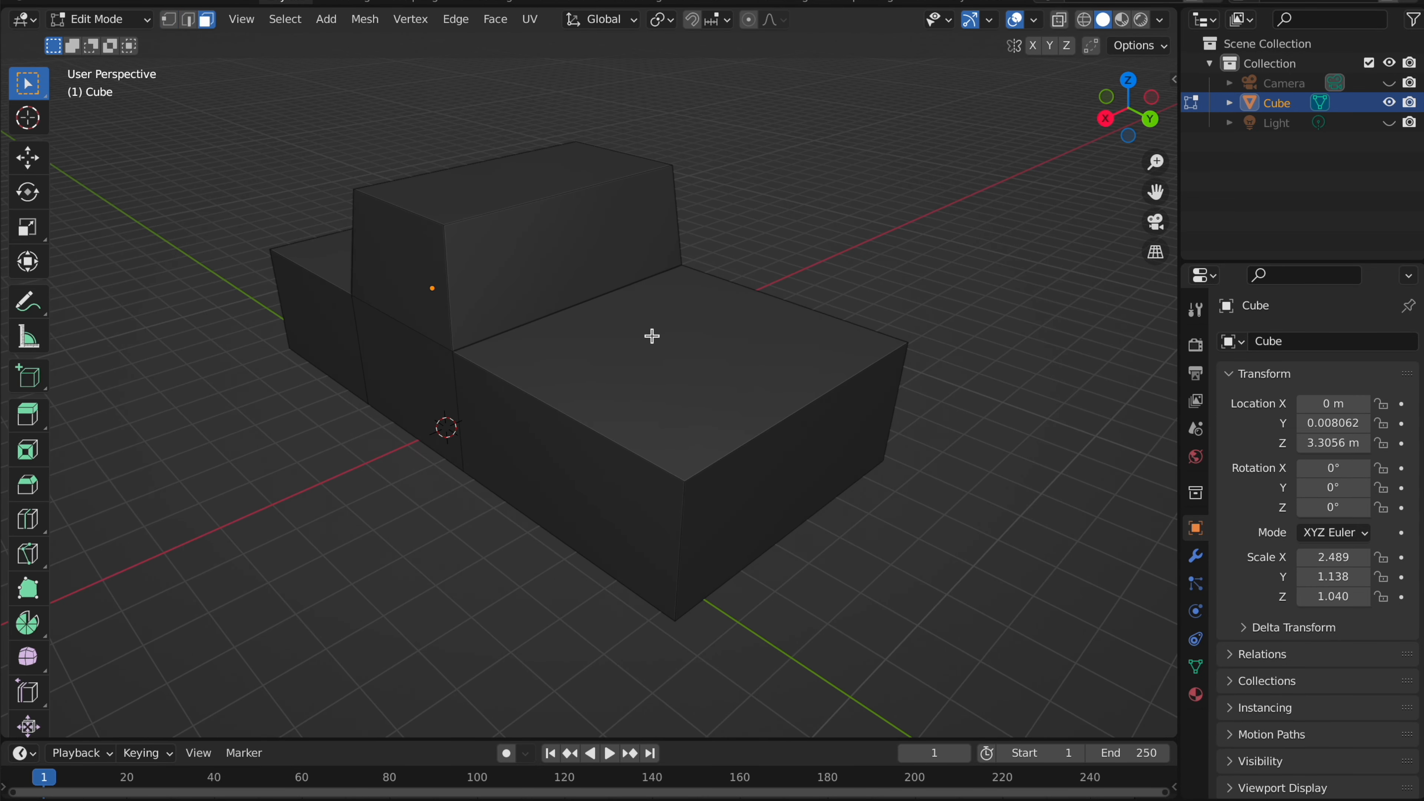
click(652, 335)
scroll(652, 336, left, 2)
key(i)
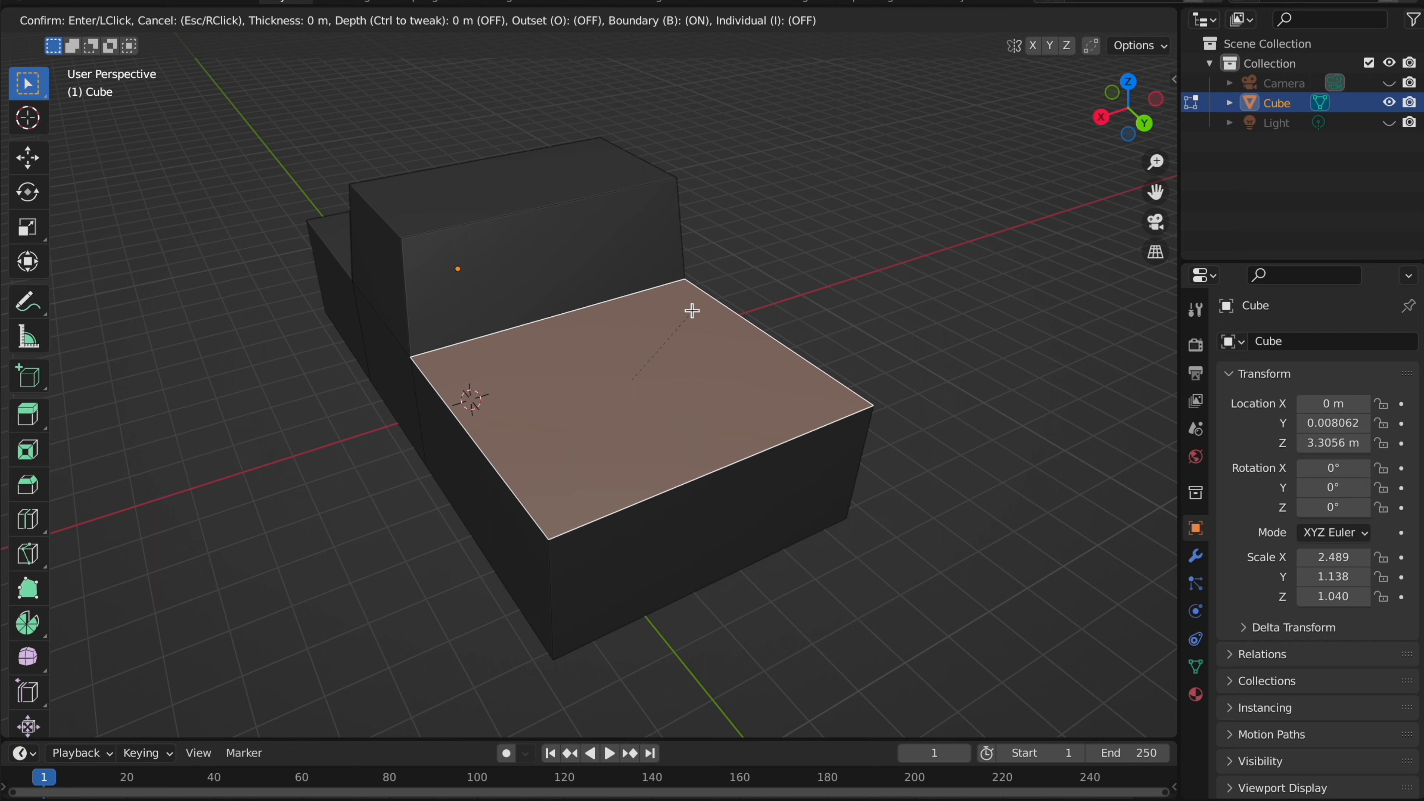
click(689, 316)
- Scale the inset face slightly inward along Y in top view to even out the border around it
scroll(689, 316, up, 10)
shift+scroll(689, 316, down, 5)
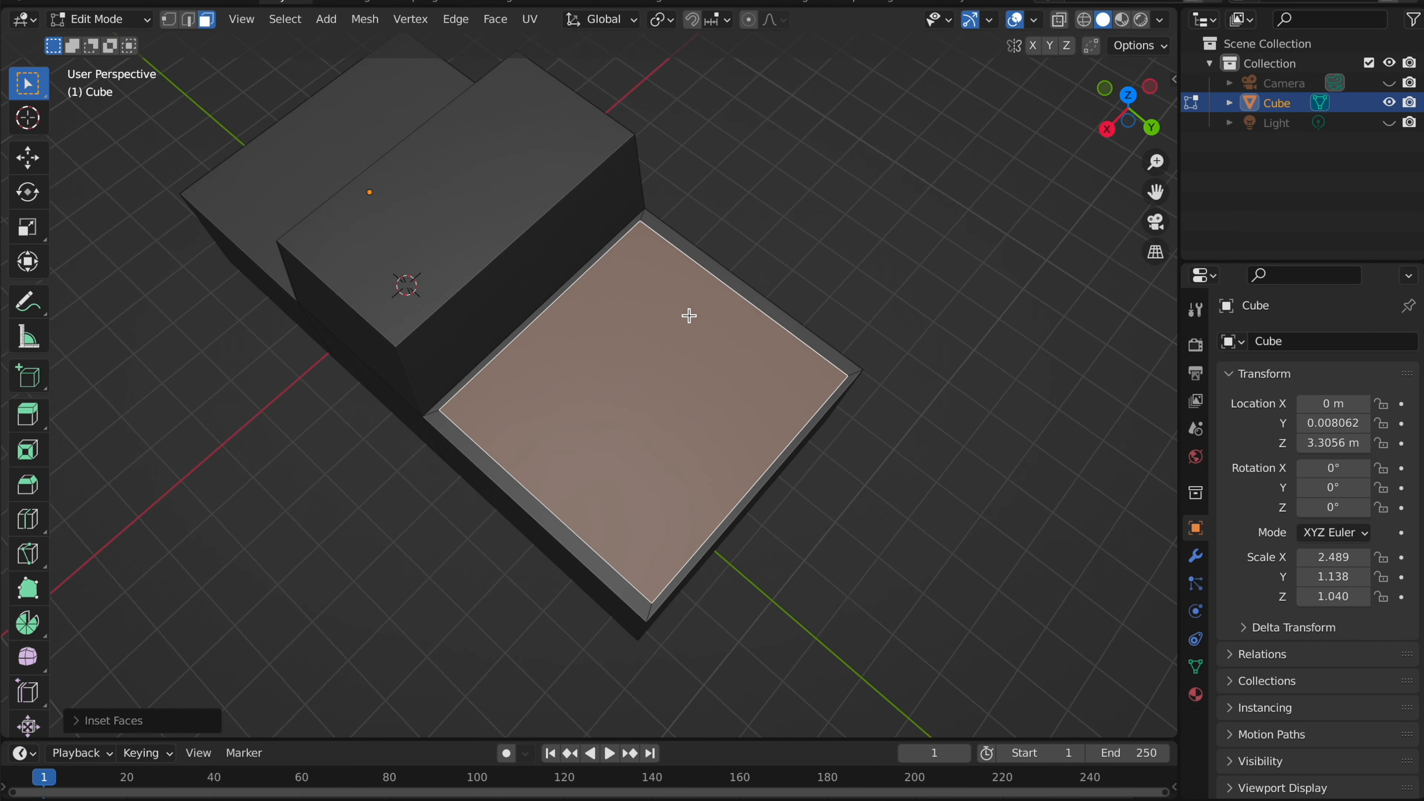
ctrl+scroll(689, 316, up, 3)
click(1129, 98)
shift+scroll(1045, 172, up, 5)
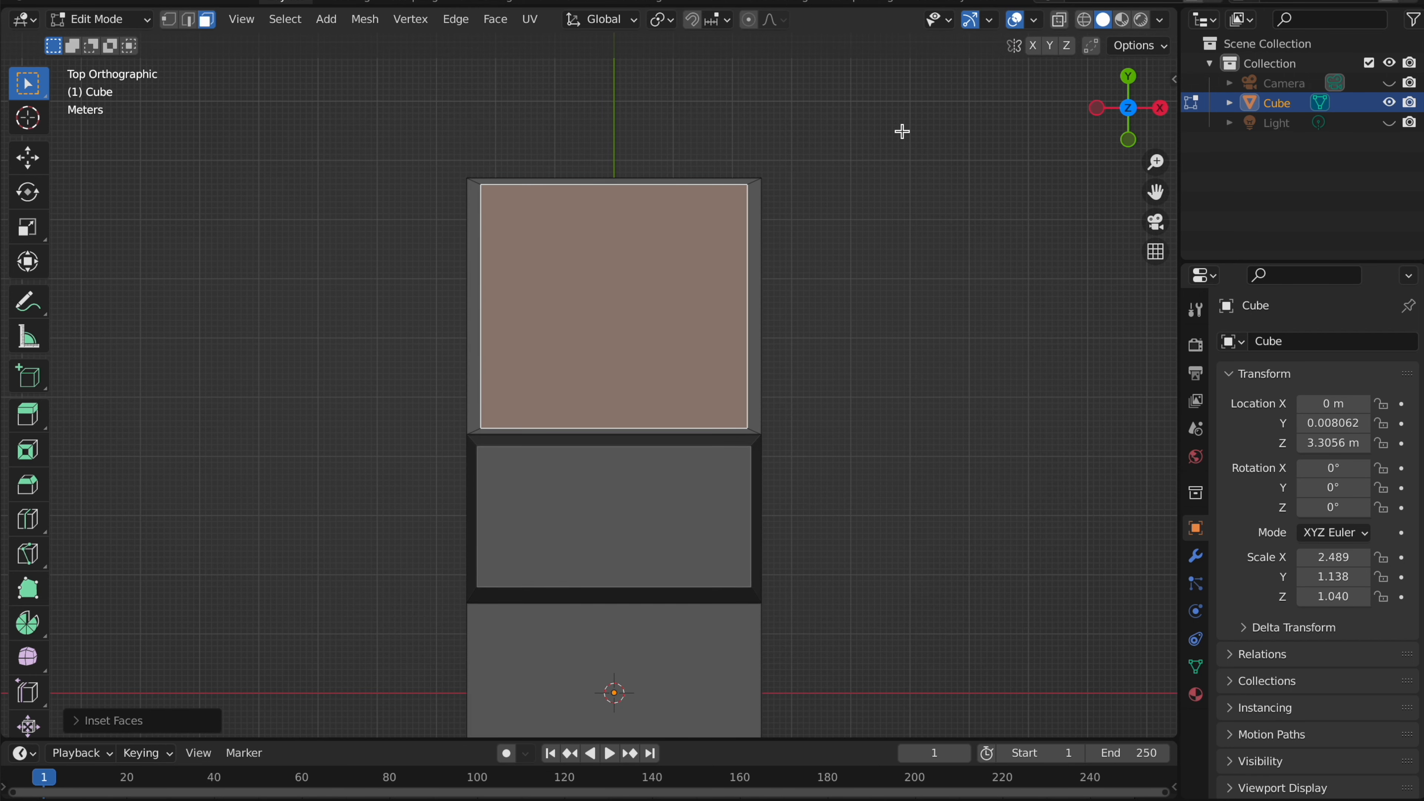
key(s)
key(y)
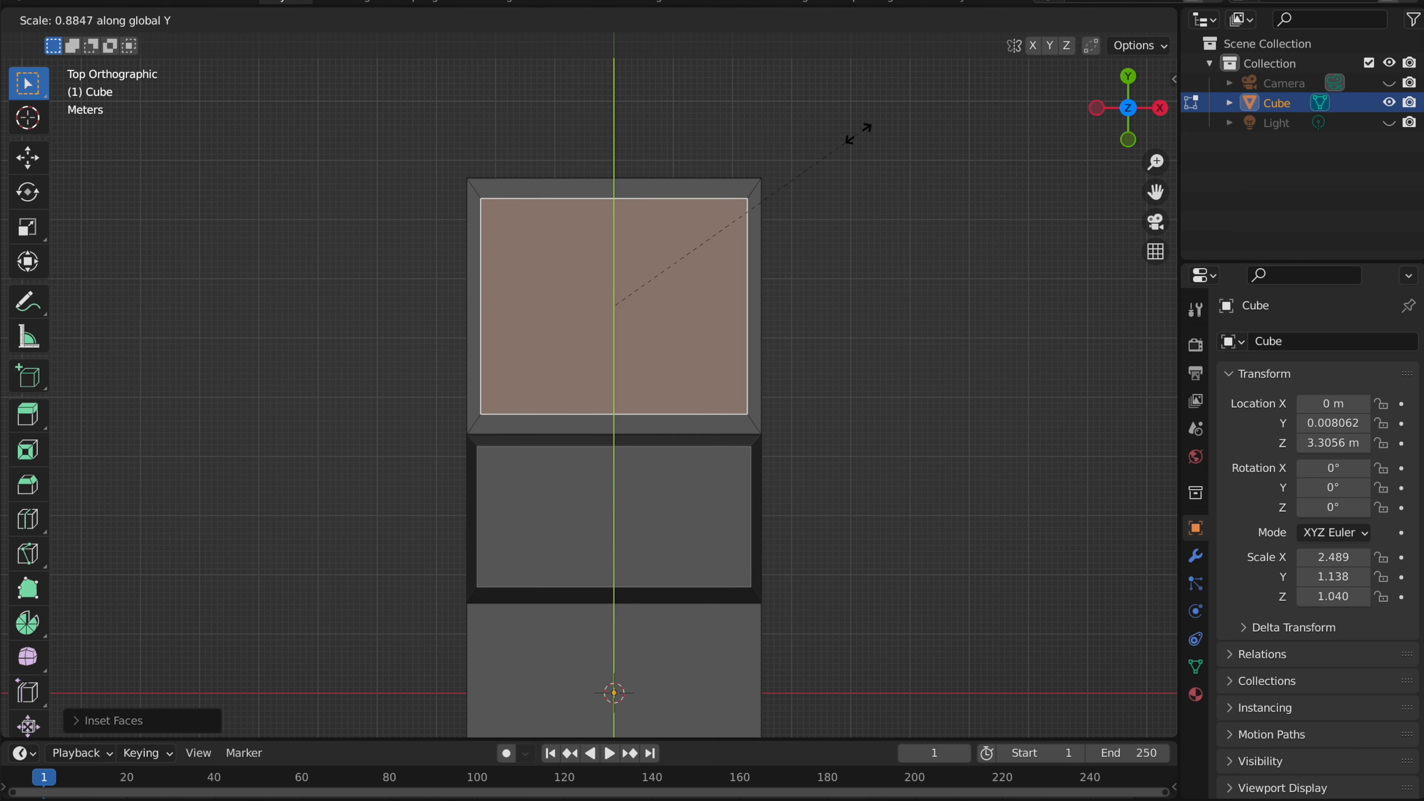
click(873, 117)
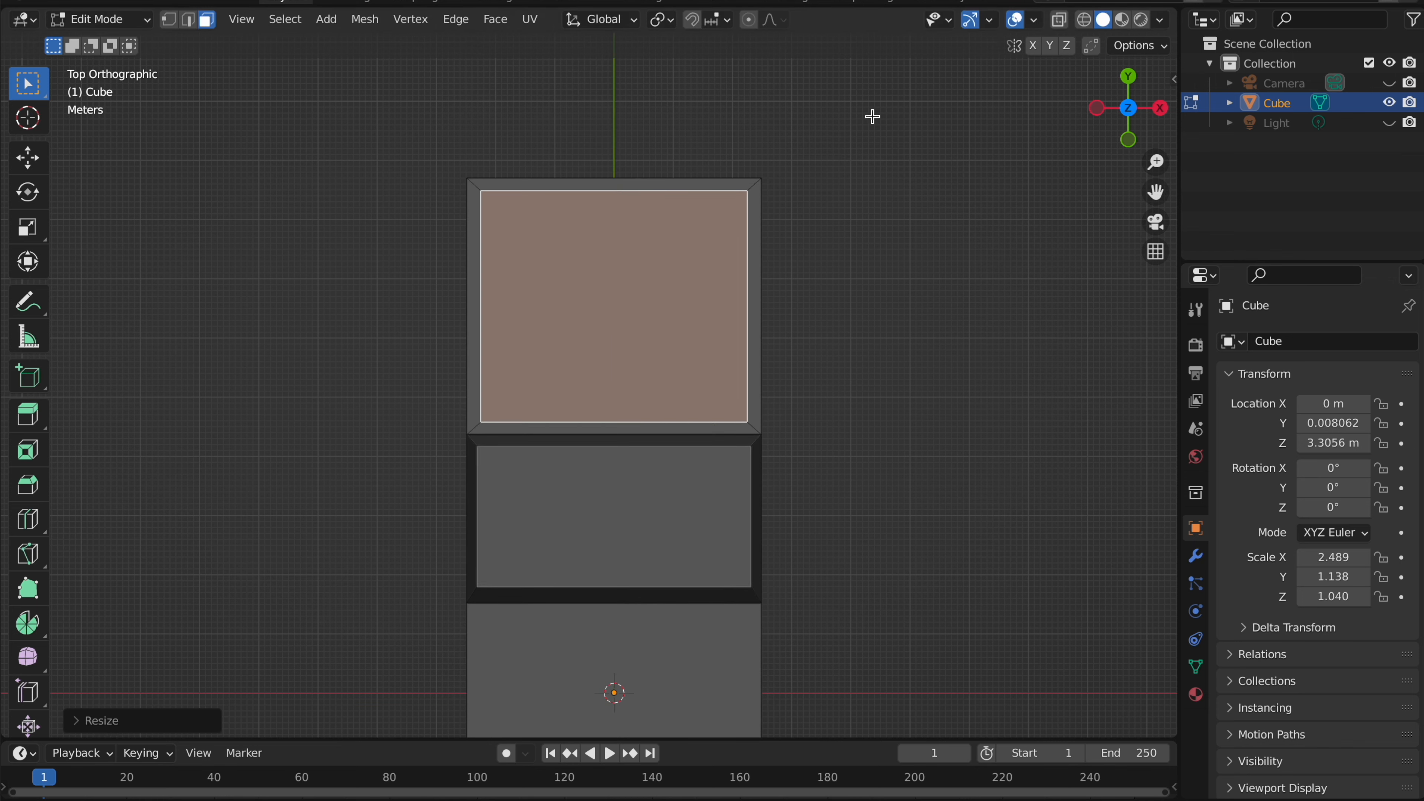
- Try a downward extrusion of the inset face and undo it
scroll(872, 117, down, 10)
scroll(873, 116, up, 3)
key(e)
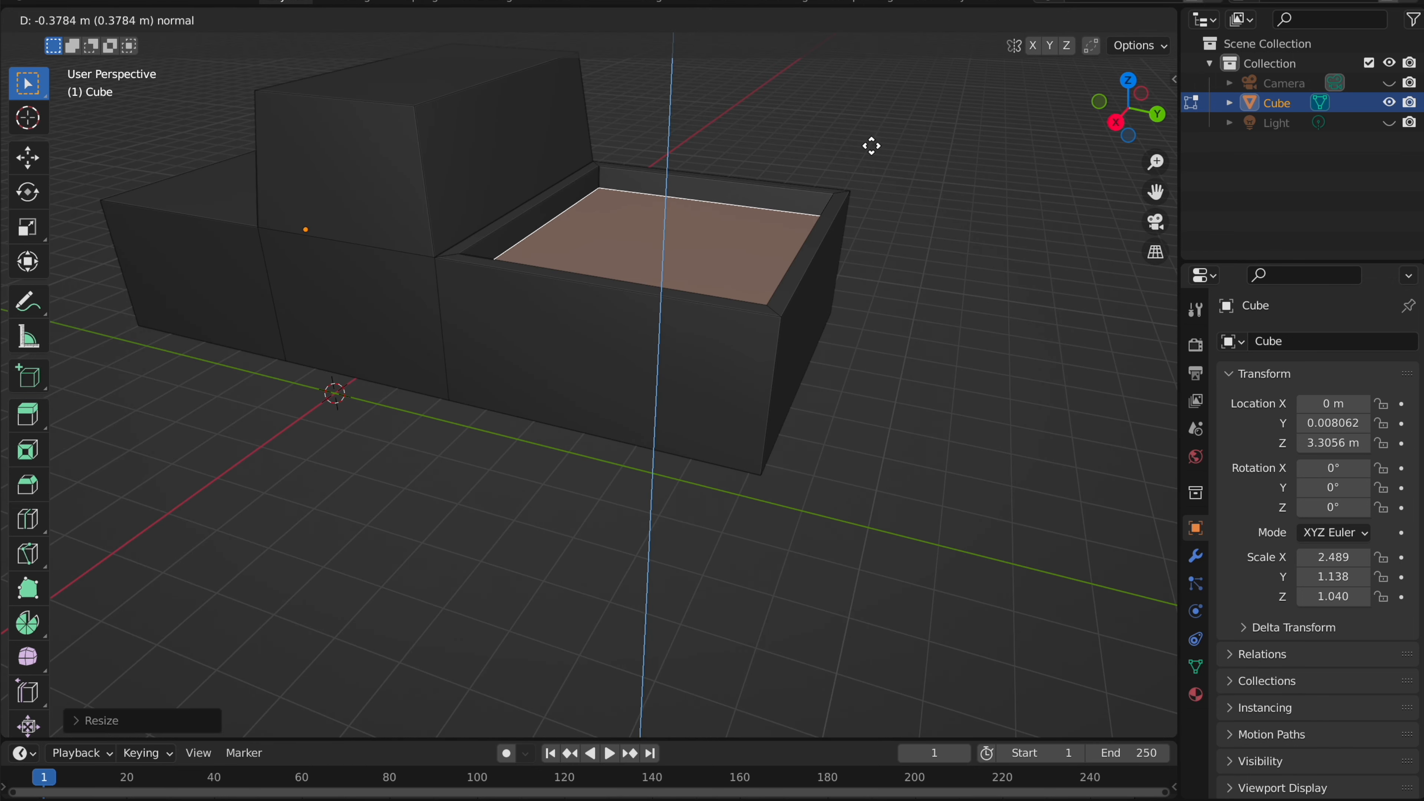
click(863, 181)
shift+scroll(863, 182, up, 5)
key(ctrl+z)
scroll(864, 181, left, 2)
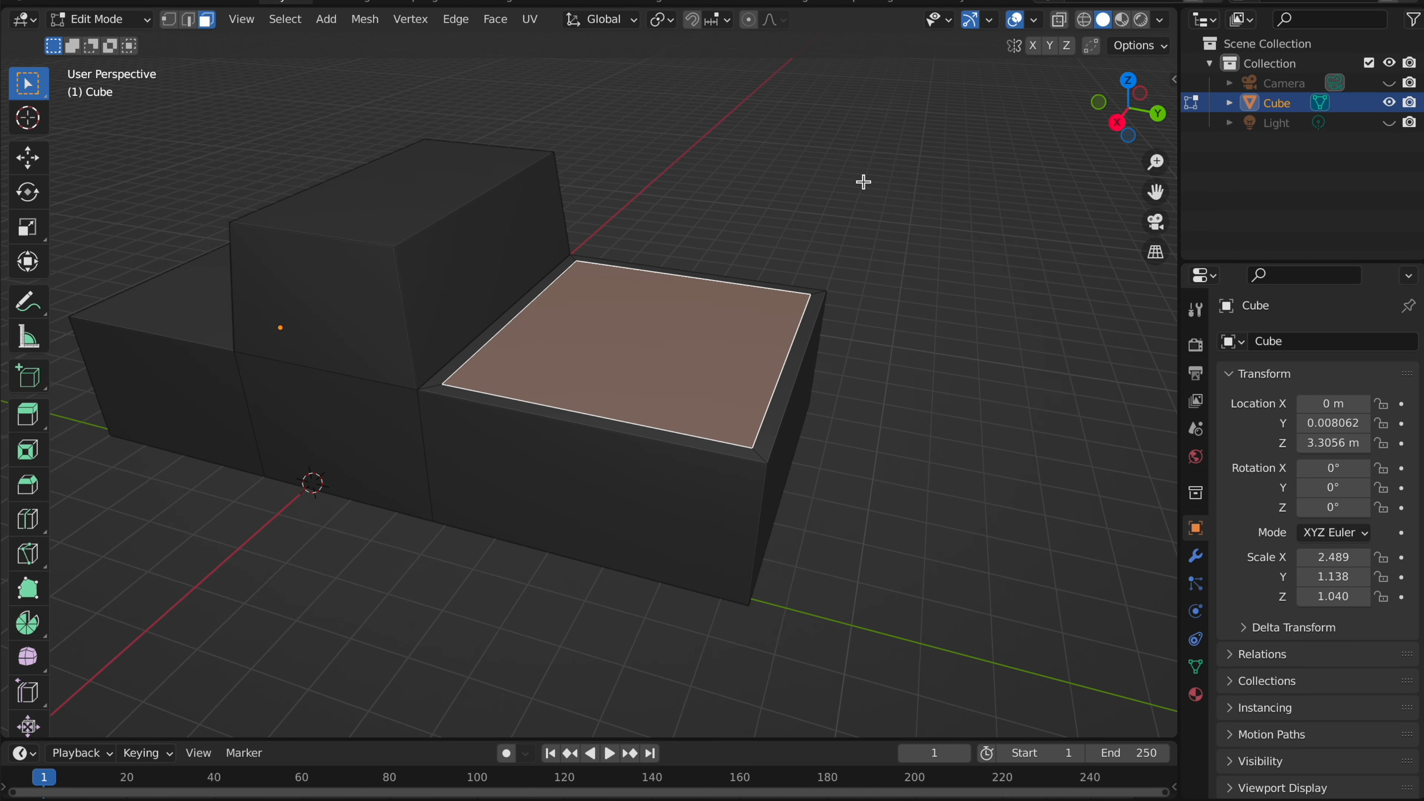
- Extrude the inset face deep down into the body, stopping just above its underside, to hollow out the cargo bed
key(e)
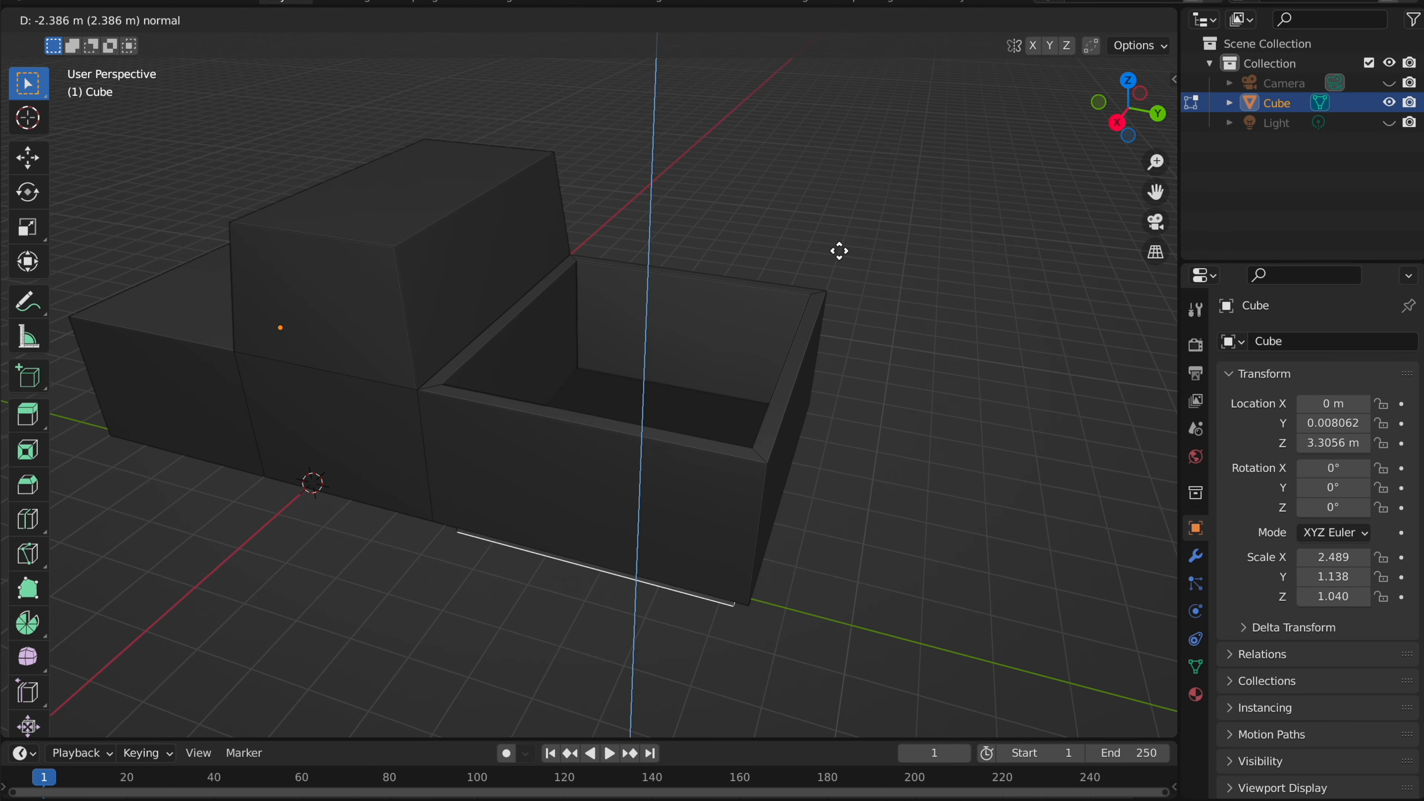
click(855, 244)
scroll(855, 244, down, 10)
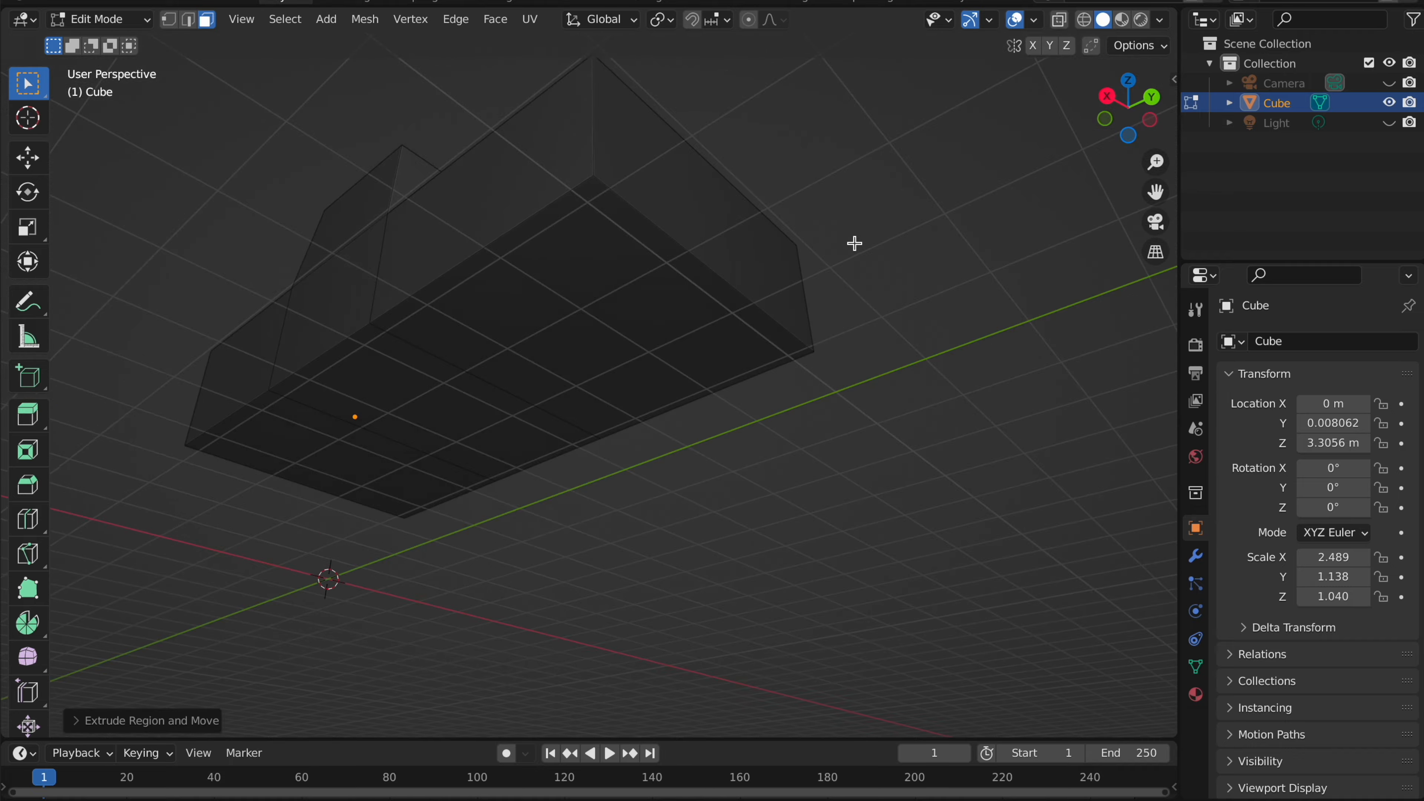
scroll(854, 244, up, 10)
scroll(854, 244, right, 5)
- Examine the hollowed cargo bed and the whole body from all sides in object mode
key(Tab)
scroll(854, 242, right, 3)
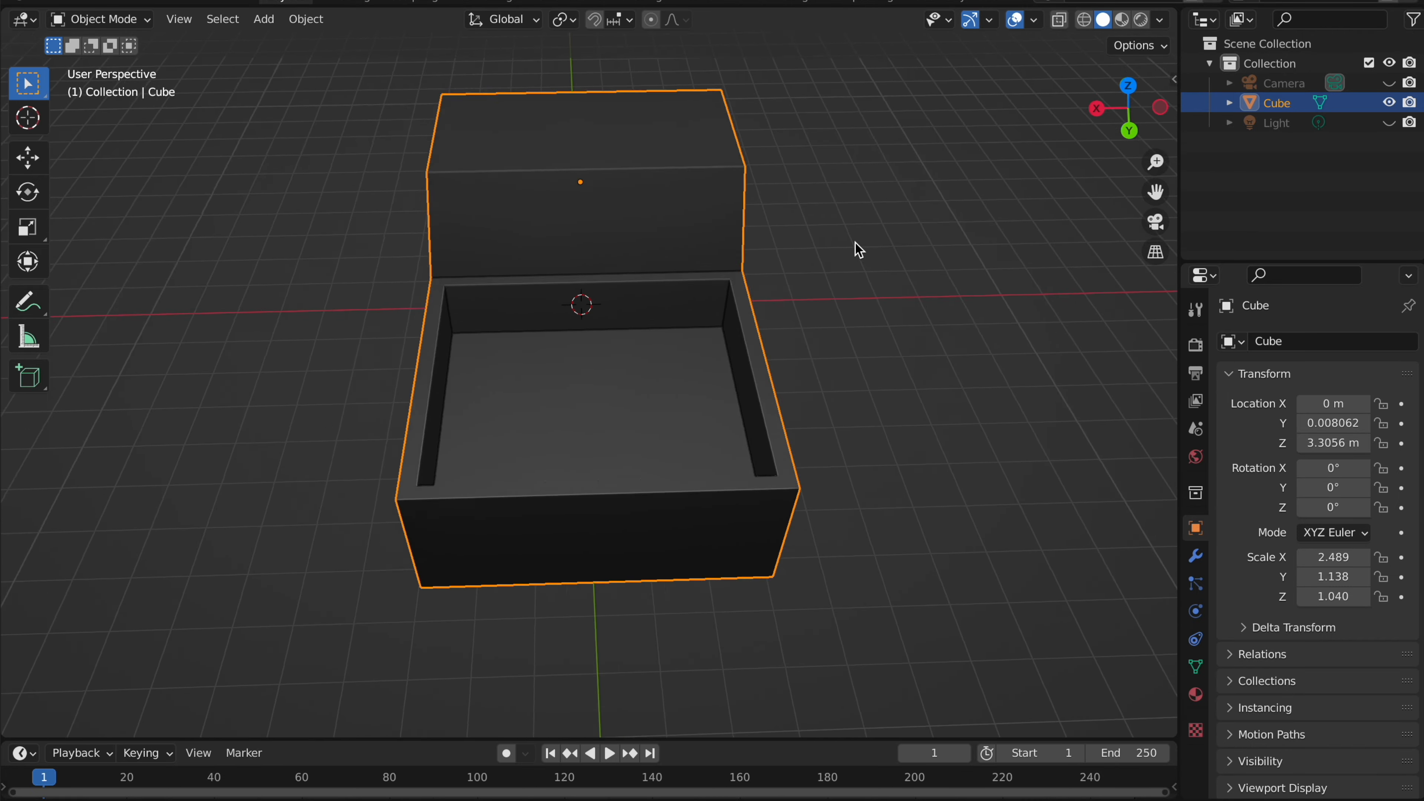
scroll(854, 243, up, 3)
key(Tab)
key(Tab)
click(846, 239)
scroll(846, 239, down, 4)
scroll(847, 238, left, 8)
scroll(847, 237, left, 8)
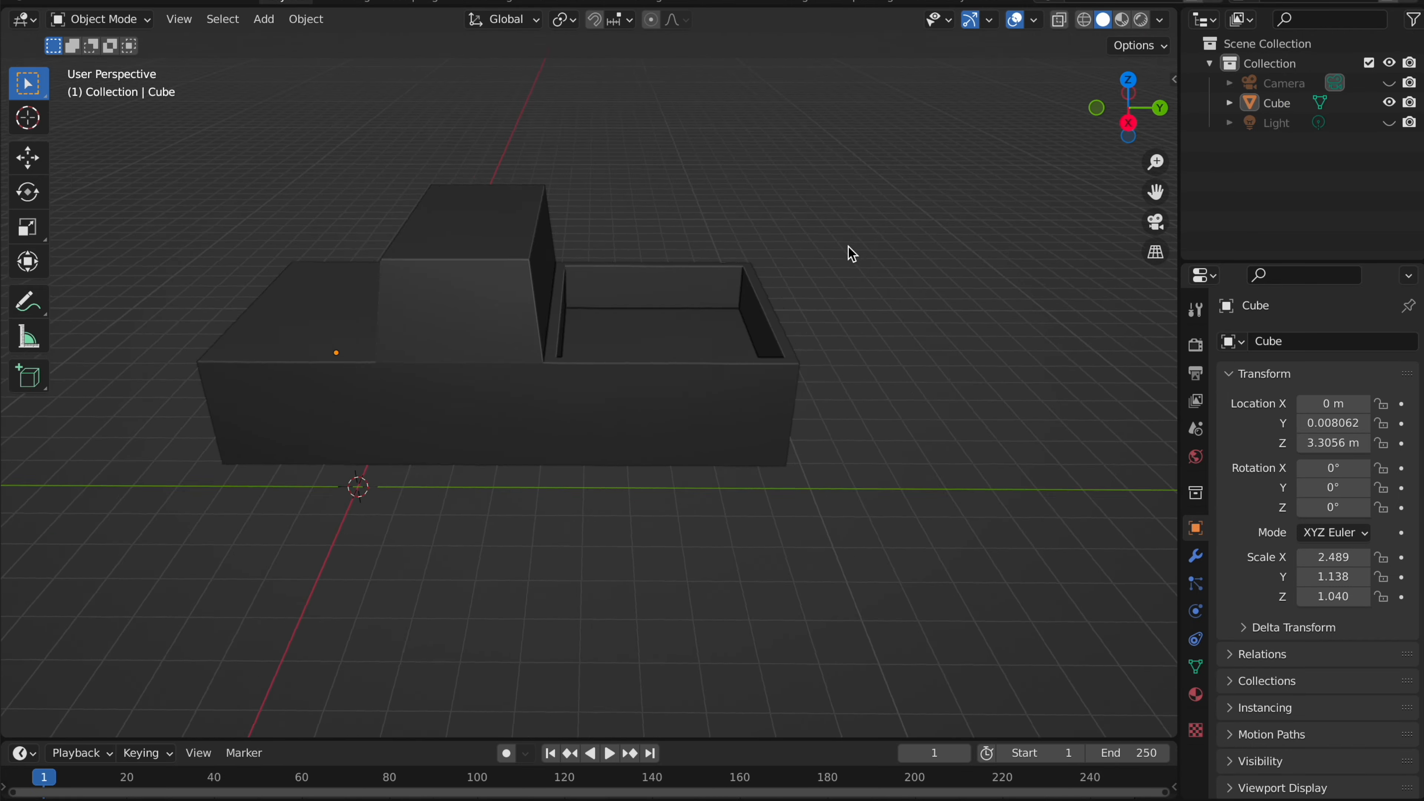
scroll(847, 237, up, 4)
key(Tab)
key(Tab)
scroll(751, 192, left, 15)
scroll(751, 191, right, 20)
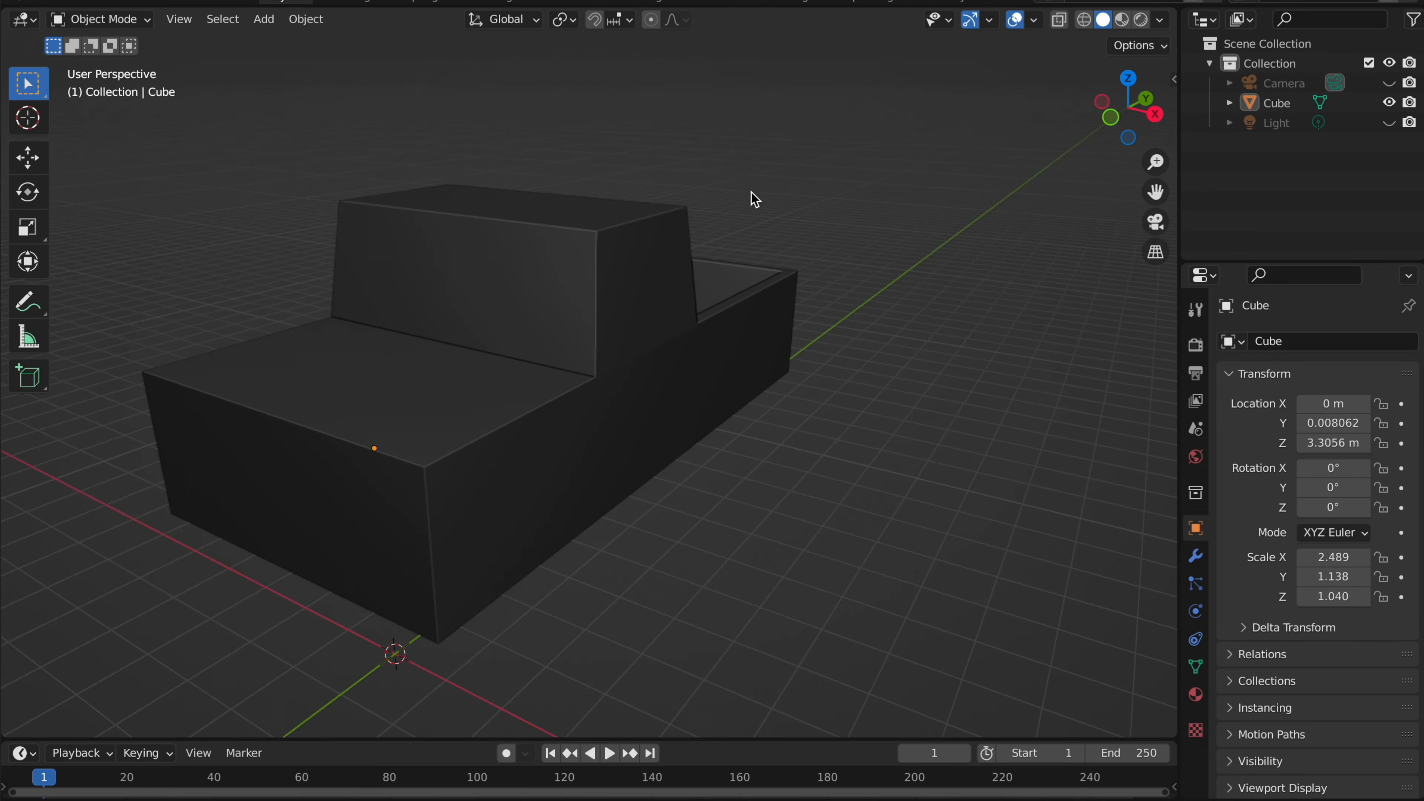
scroll(736, 163, left, 5)
- Select the four edges around the raised block's top face in edge editing
click(617, 343)
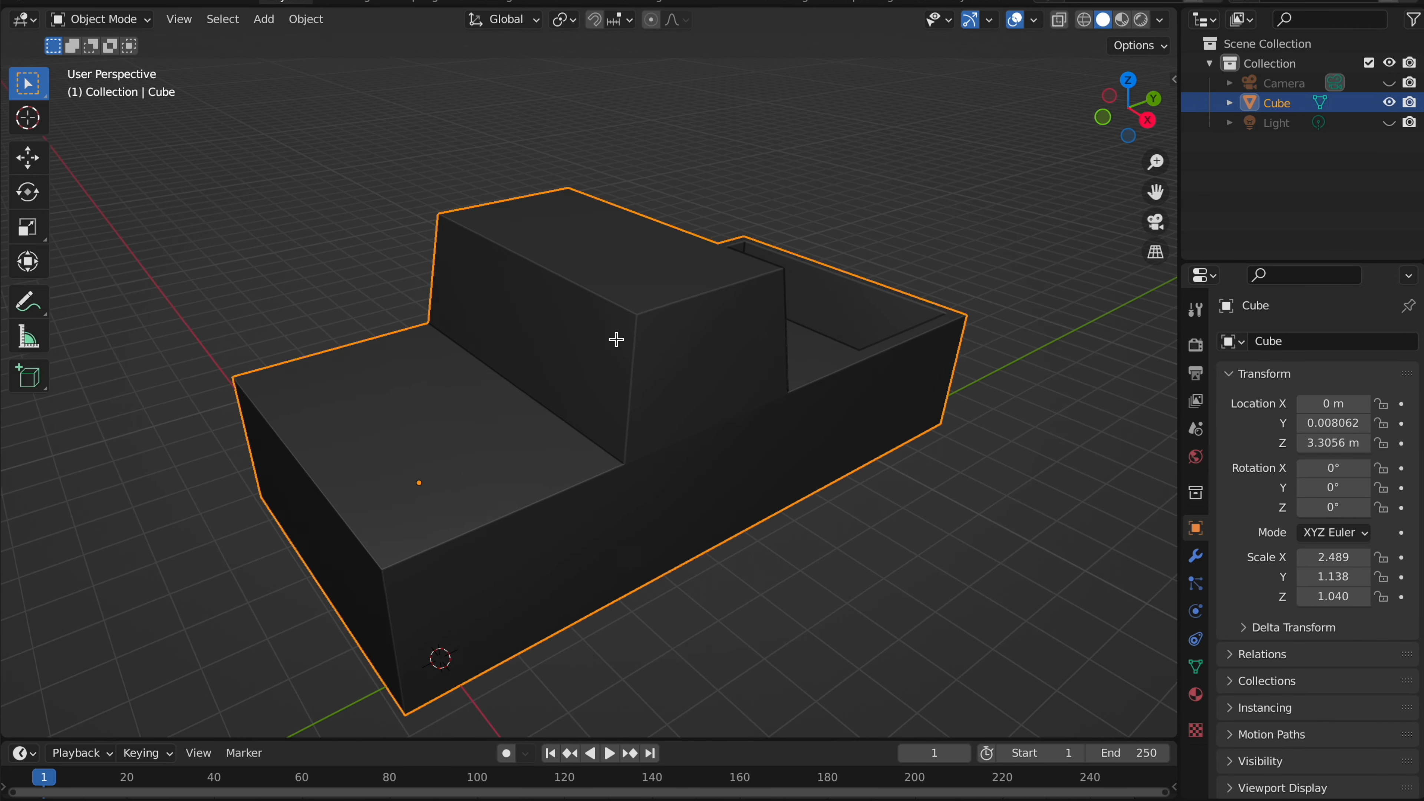
key(Tab)
scroll(616, 338, up, 3)
click(189, 28)
click(548, 389)
scroll(607, 360, down, 6)
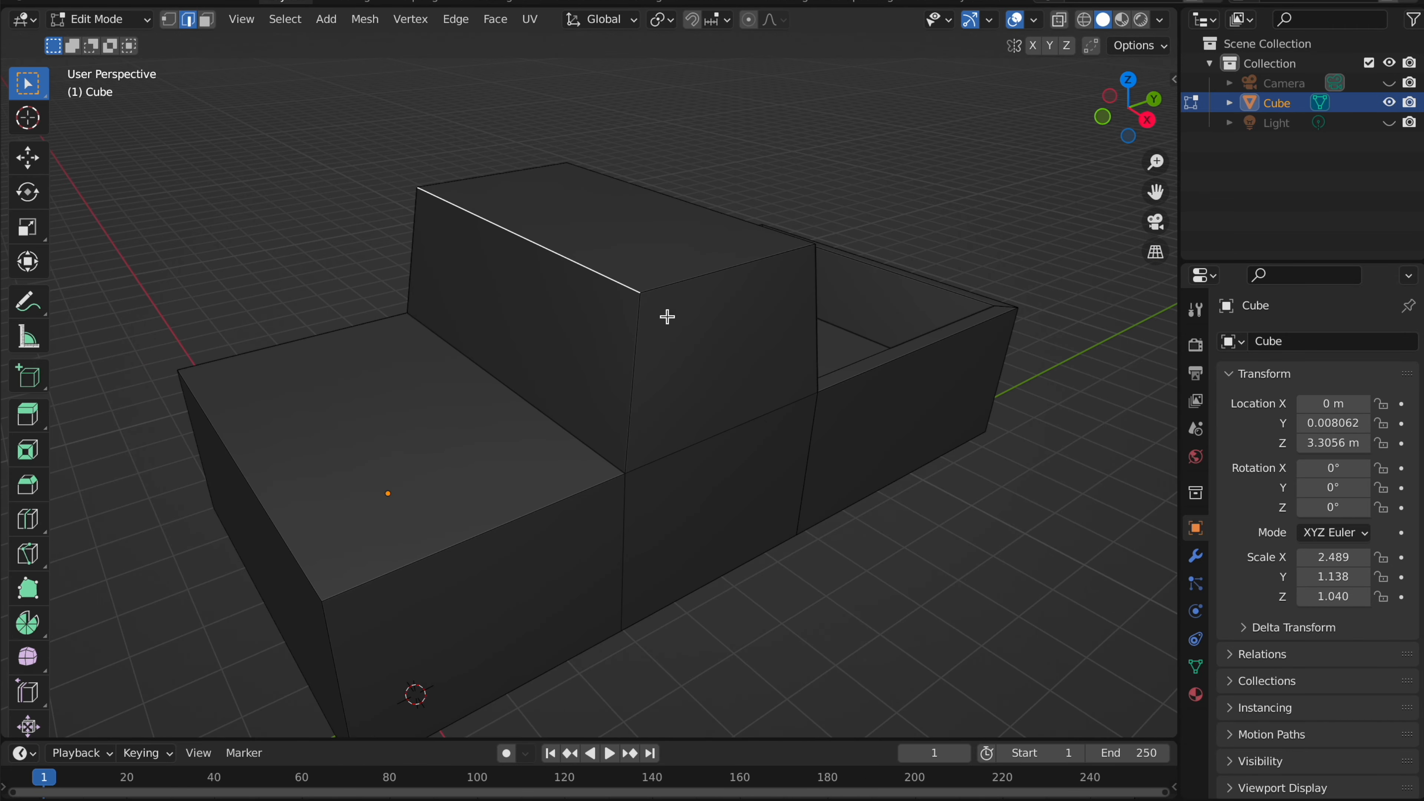
shift+click(590, 268)
scroll(588, 268, left, 6)
shift+click(493, 220)
scroll(493, 219, right, 12)
shift+click(554, 230)
scroll(553, 230, right, 6)
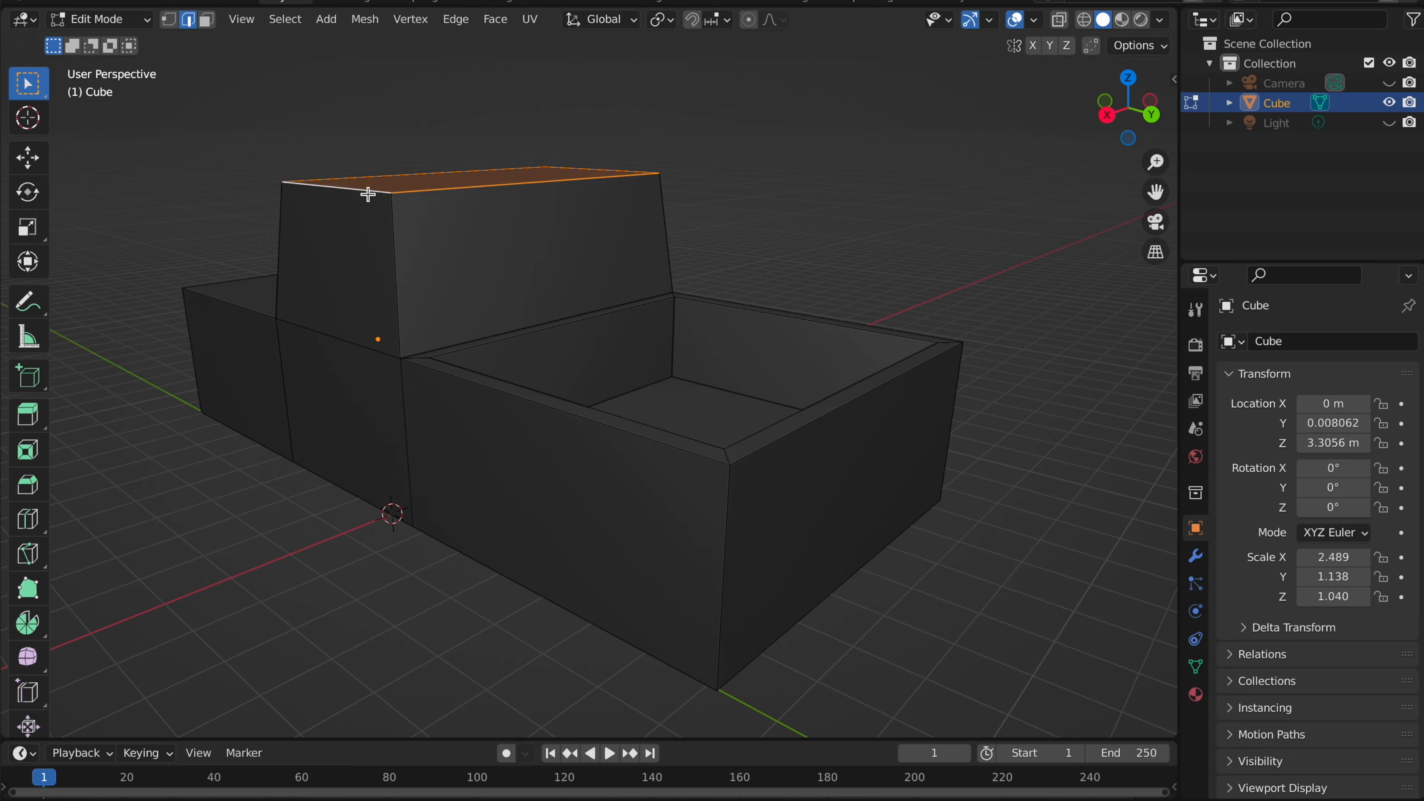
scroll(368, 194, right, 10)
- Set the Bevel tool to 2 segments, try it on the four top edges and undo the bevel
click(29, 486)
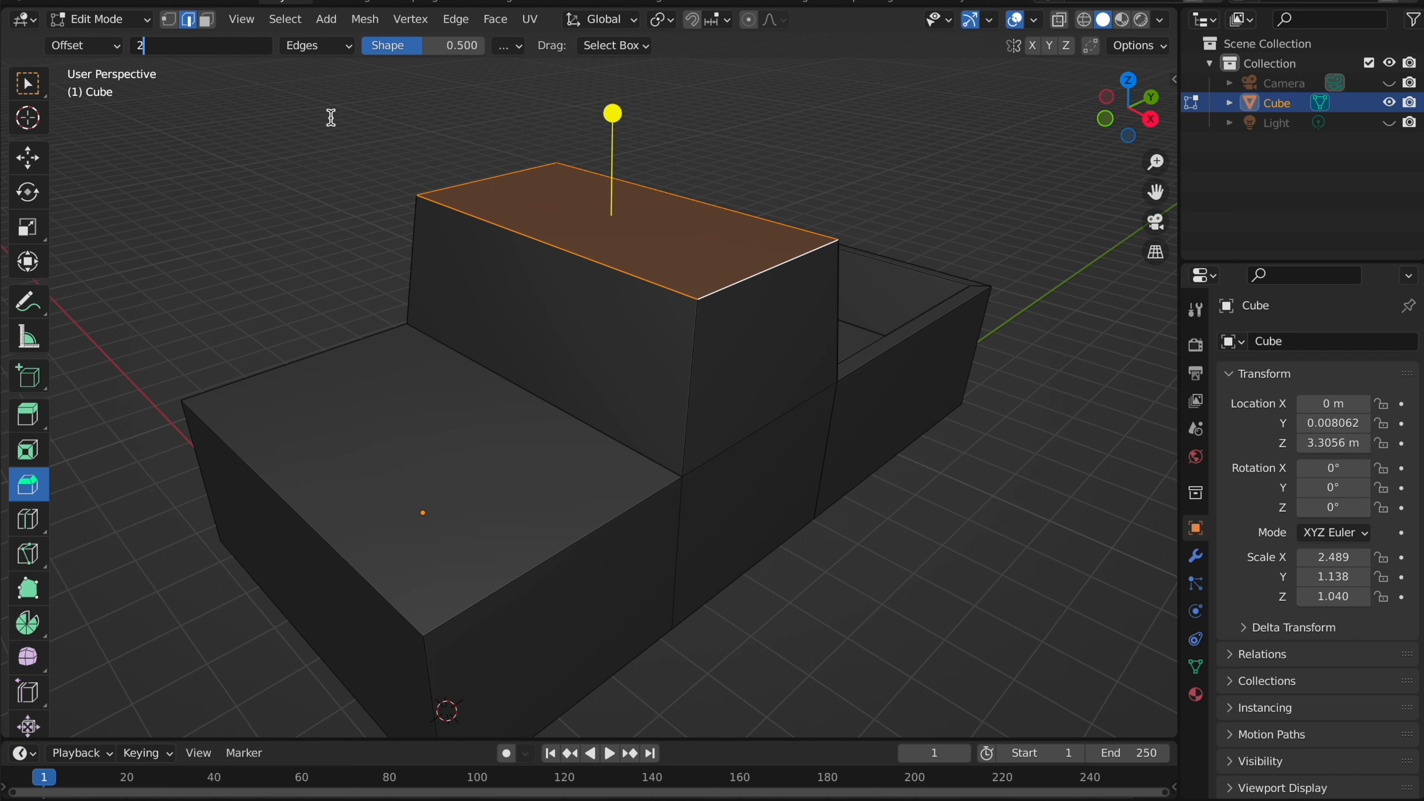
drag(611, 109, 622, 94)
key(ctrl+z)
- Select only the raised block's two side top edges running along Y
click(755, 284)
middle_drag(752, 302, 564, 228)
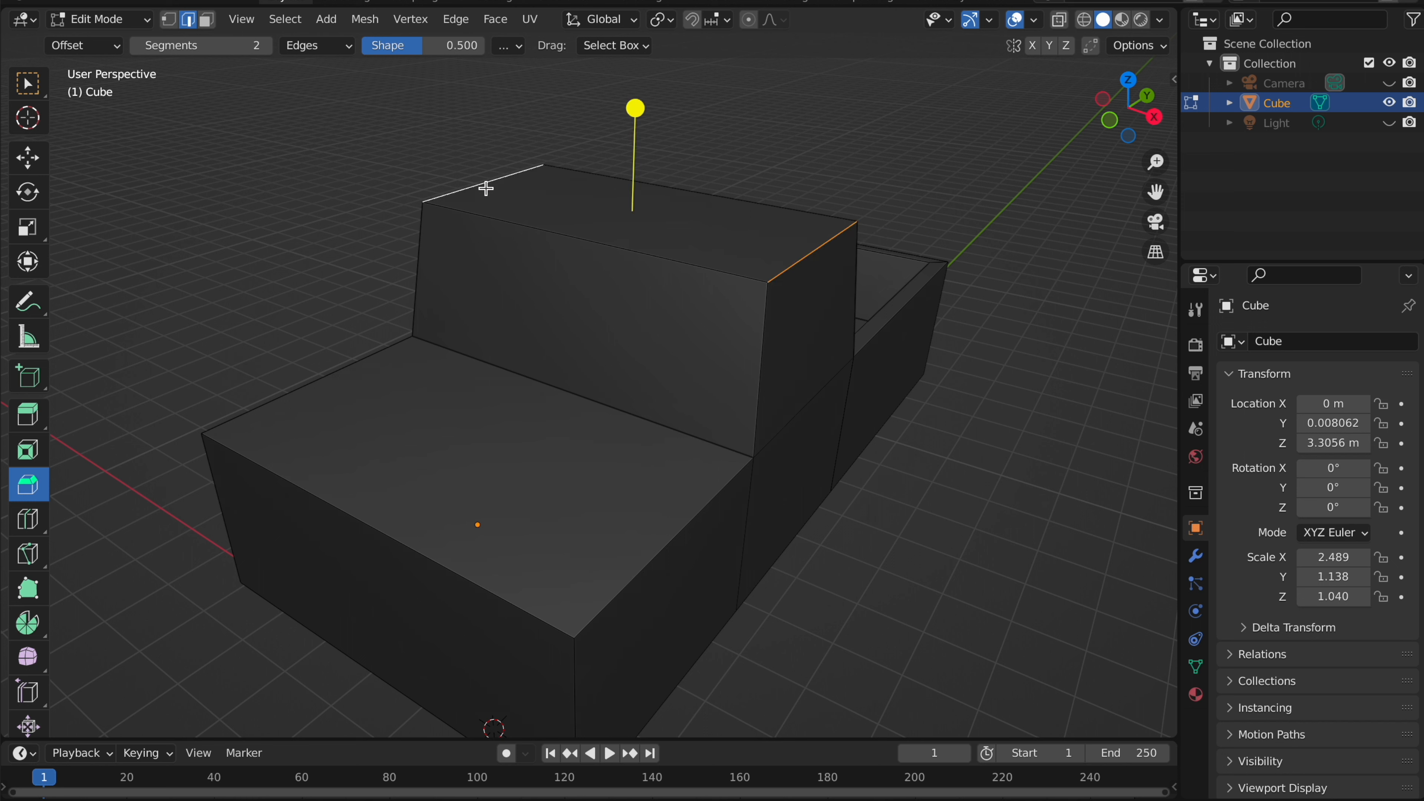
- Try a 2-segment bevel on the two side top edges and undo it
drag(635, 108, 640, 100)
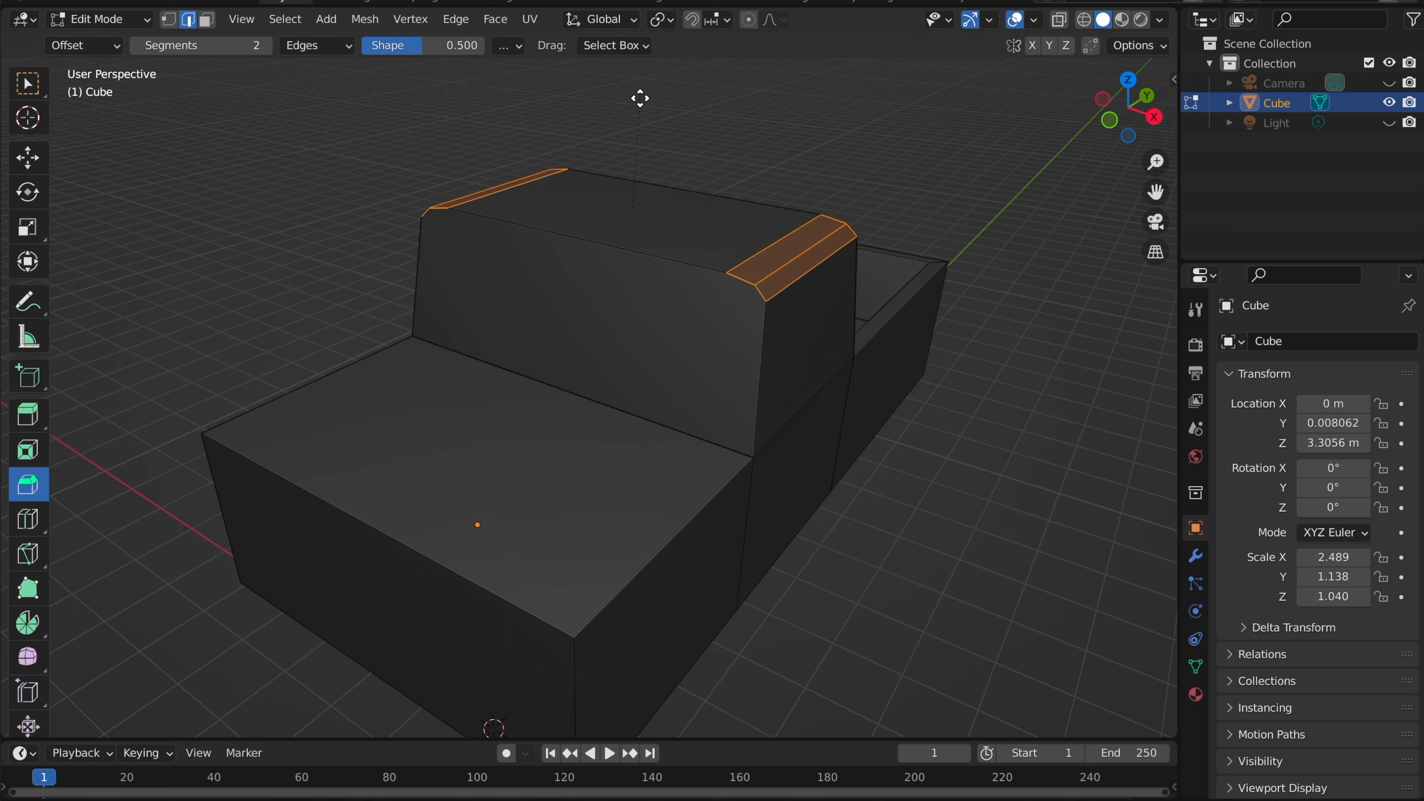
drag(641, 98, 640, 98)
key(Tab)
scroll(724, 108, down, 5)
key(ctrl+z)
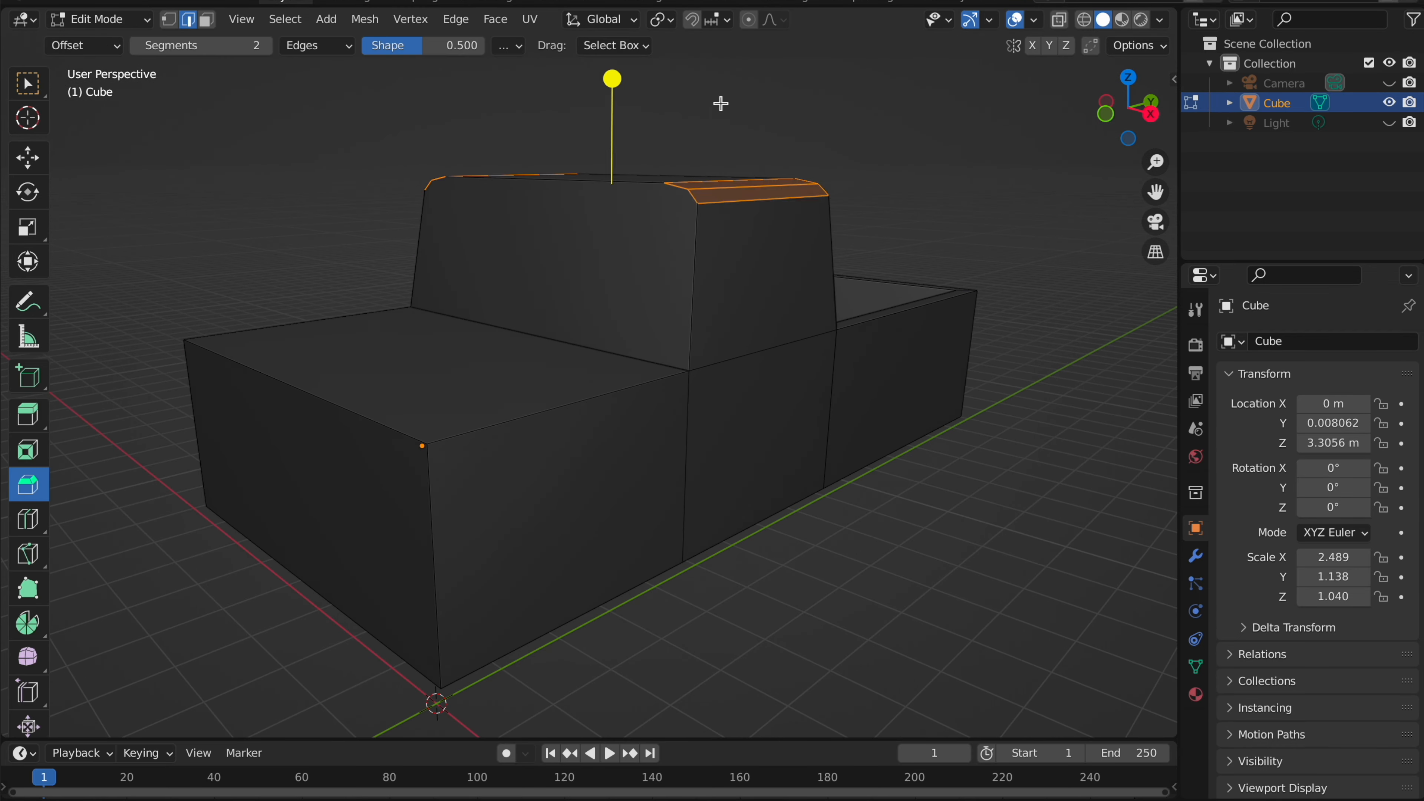
key(ctrl+z)
- Bevel the raised block's two side top edges with 3 segments
scroll(722, 105, up, 5)
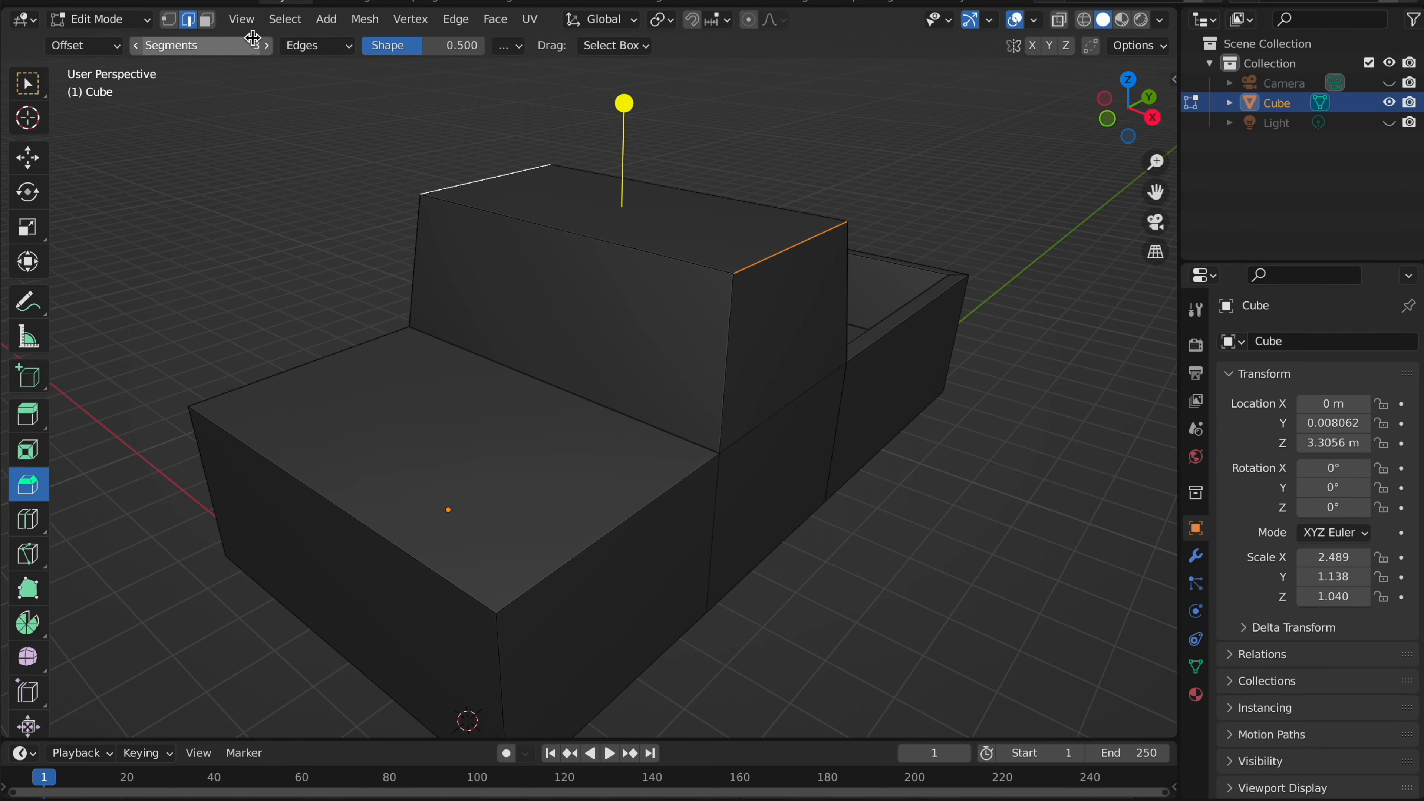
drag(608, 106, 614, 94)
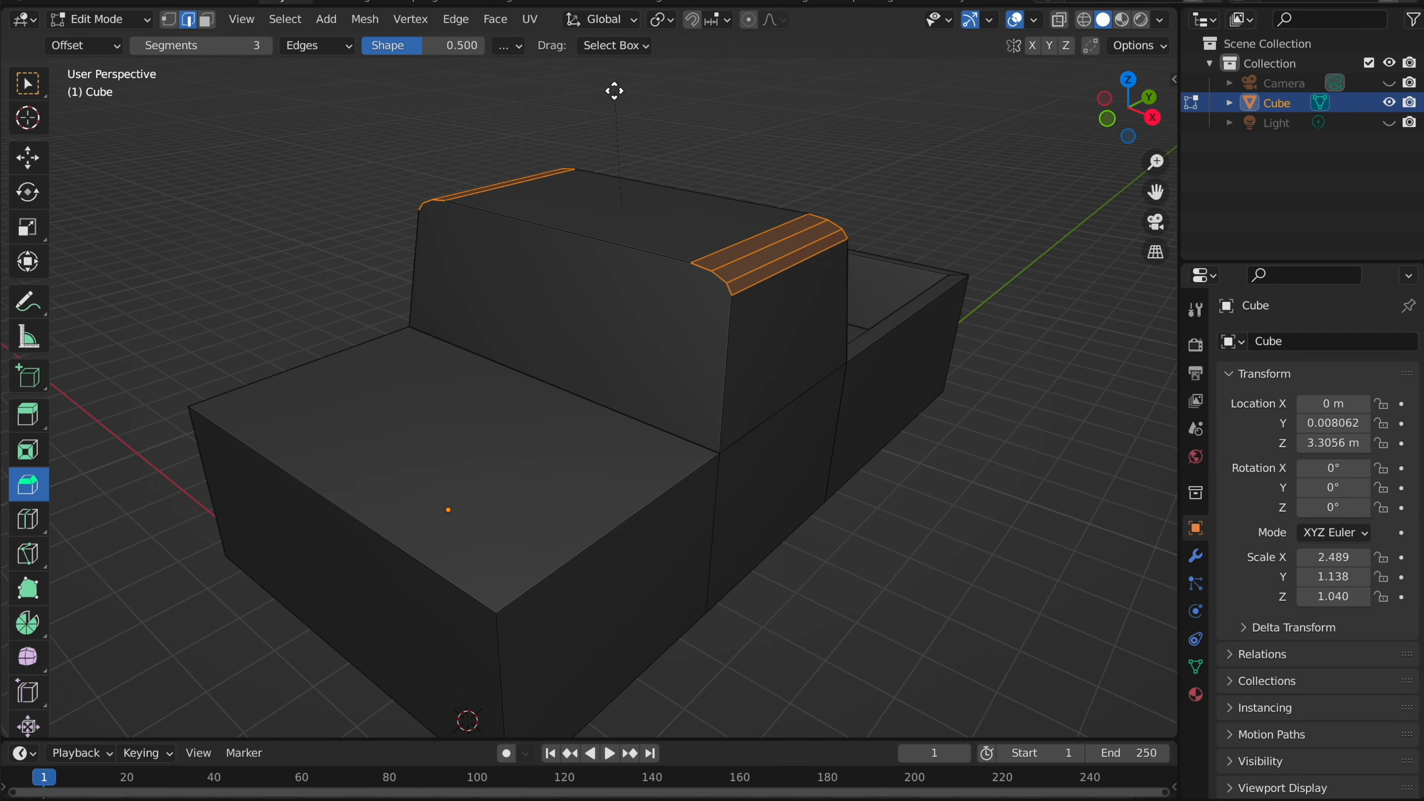
key(ctrl+z)
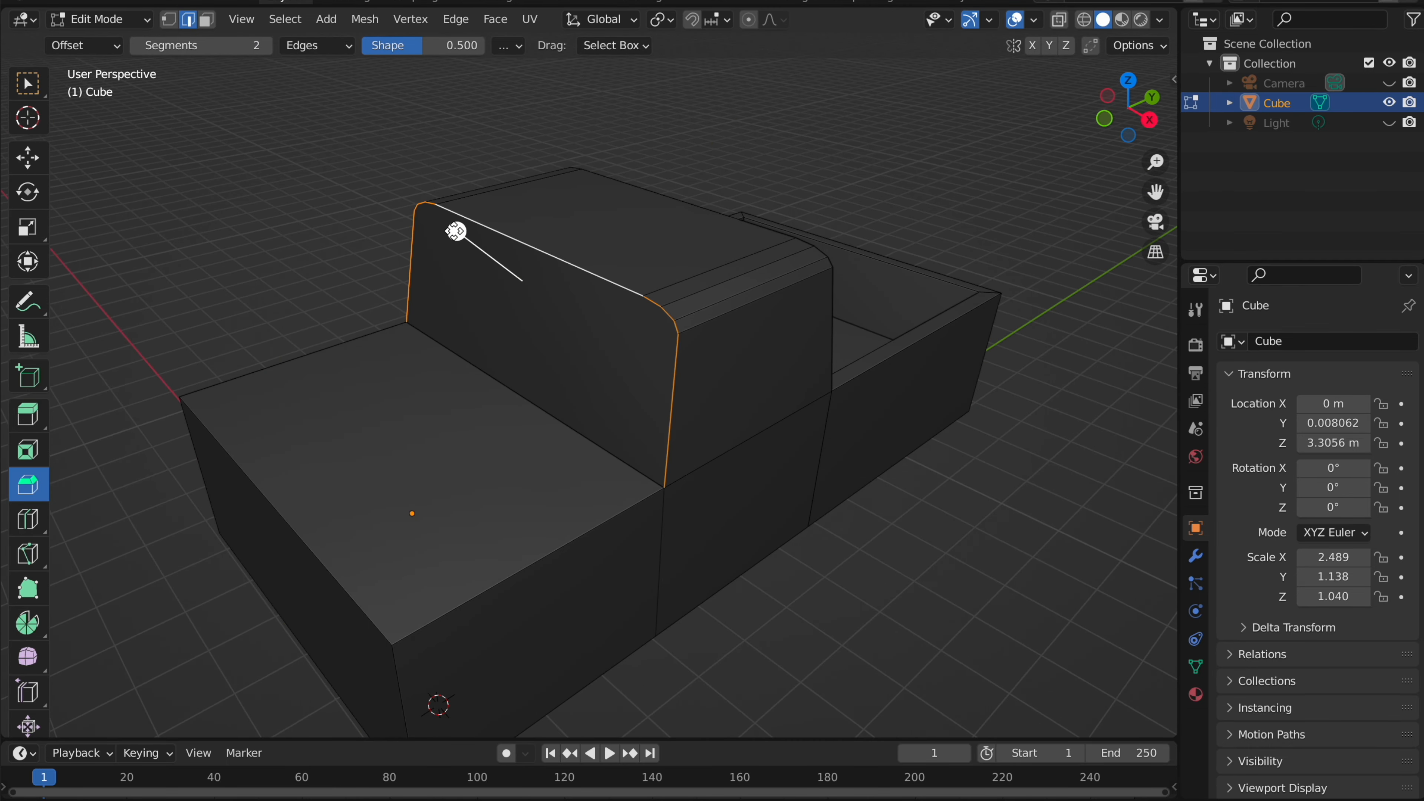
- Bevel the outlines of the raised block's -Y and +Y faces with 2 segments and leave mesh editing
mouse_move(460, 228)
mouse_down()
mouse_move(428, 220)
mouse_move(438, 233)
mouse_up()
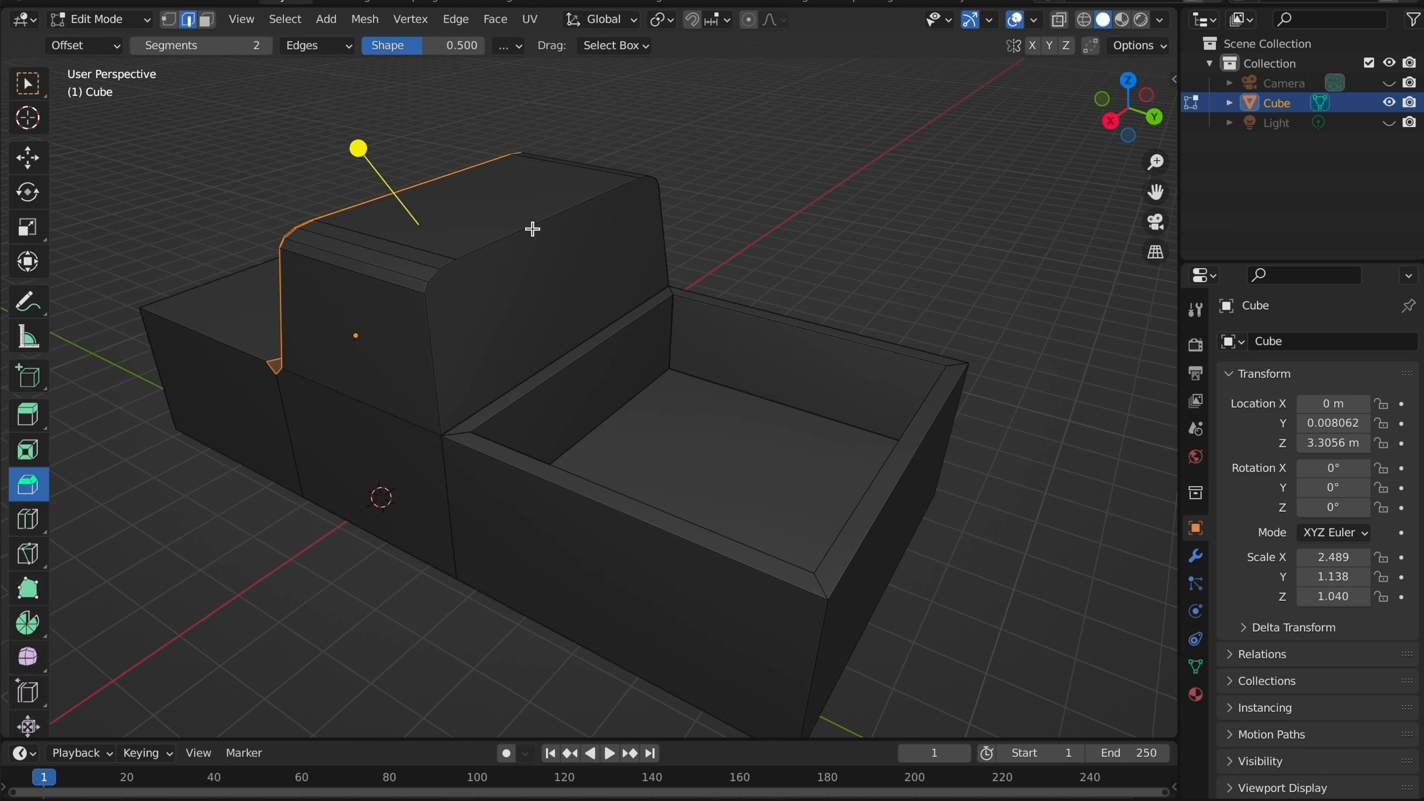
drag(629, 193, 645, 193)
key(Tab)
click(726, 135)
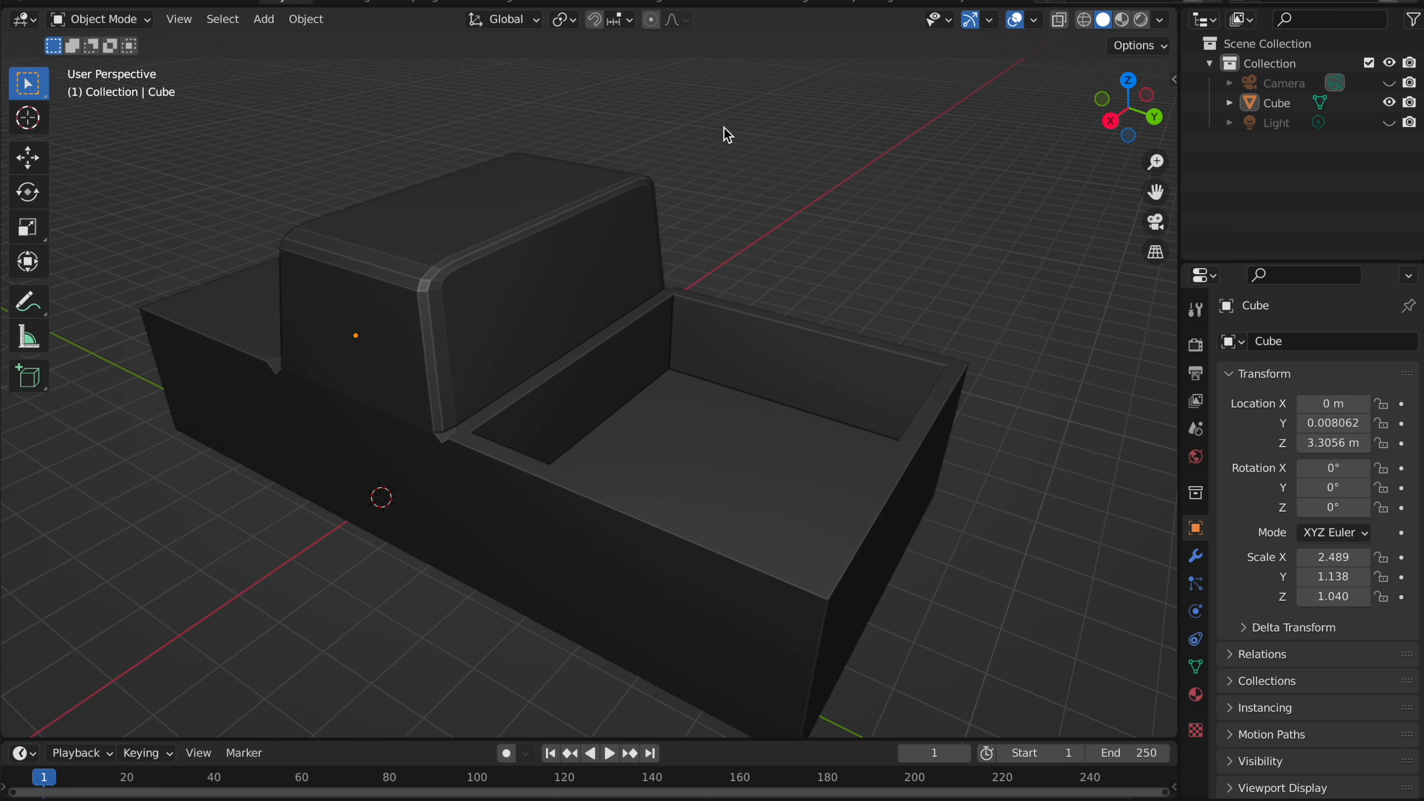
- Inspect the bevelled corners where the cab meets the body, reopening the mesh for editing with vertex selection
scroll(726, 134, left, 10)
scroll(723, 127, up, 5)
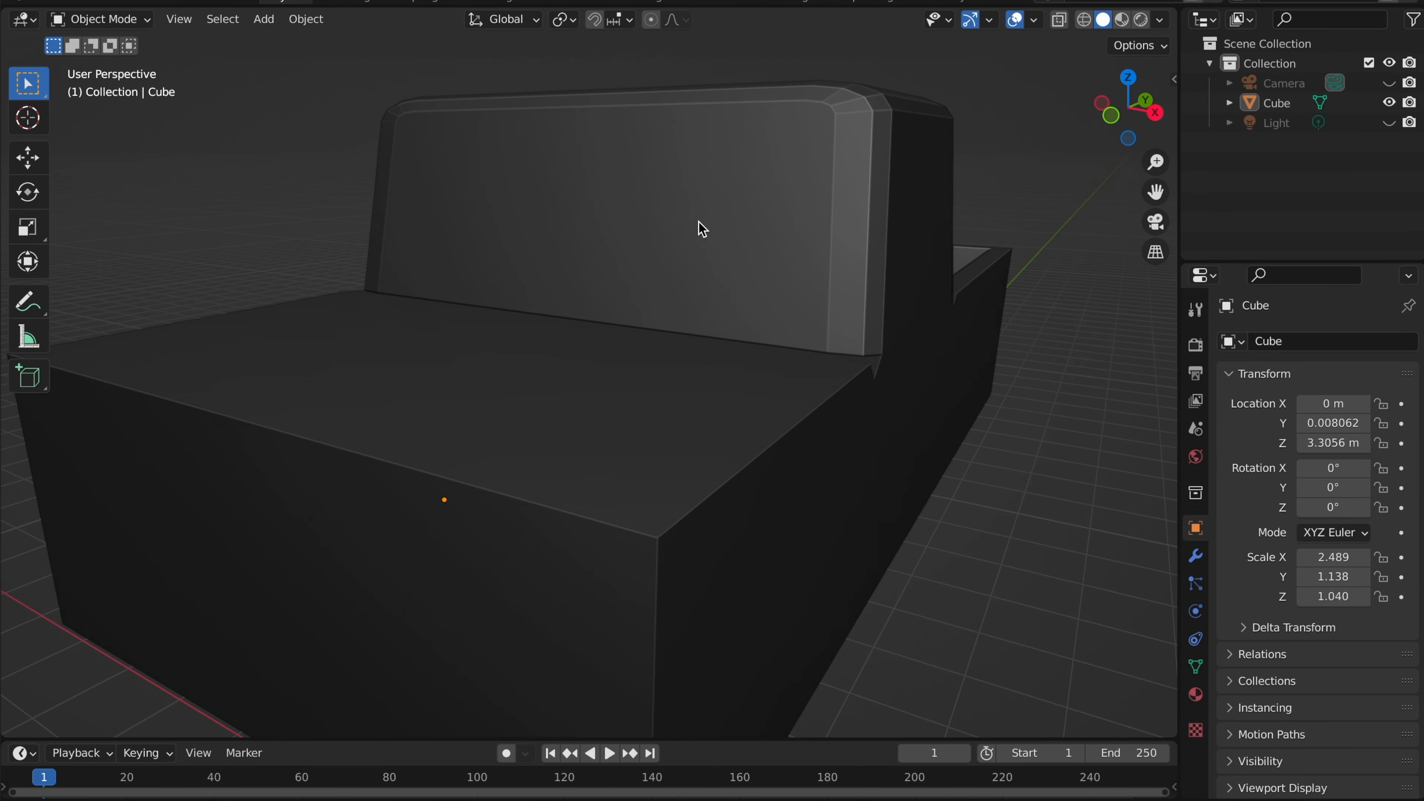
scroll(697, 222, right, 5)
scroll(643, 236, right, 10)
click(643, 236)
key(Tab)
scroll(643, 236, right, 10)
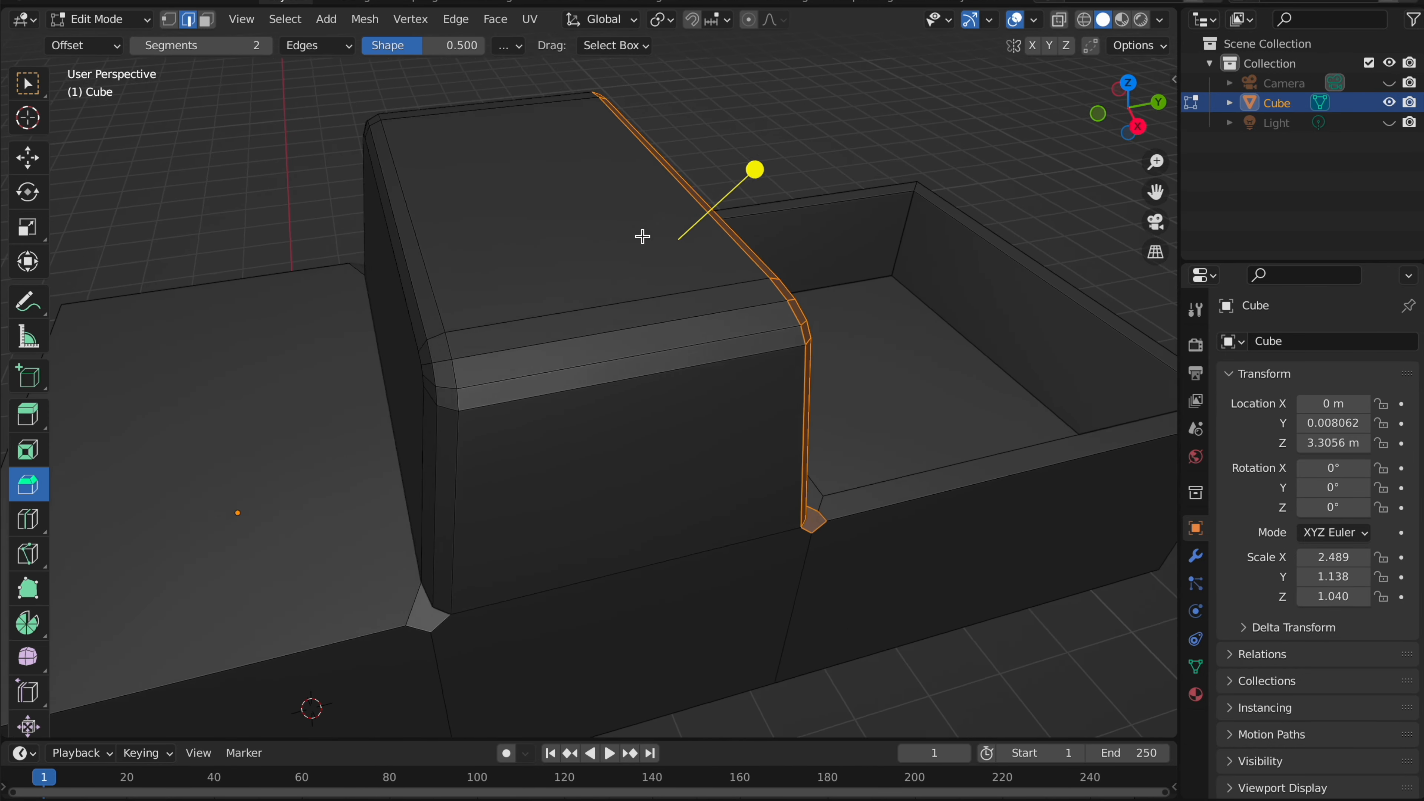
click(168, 20)
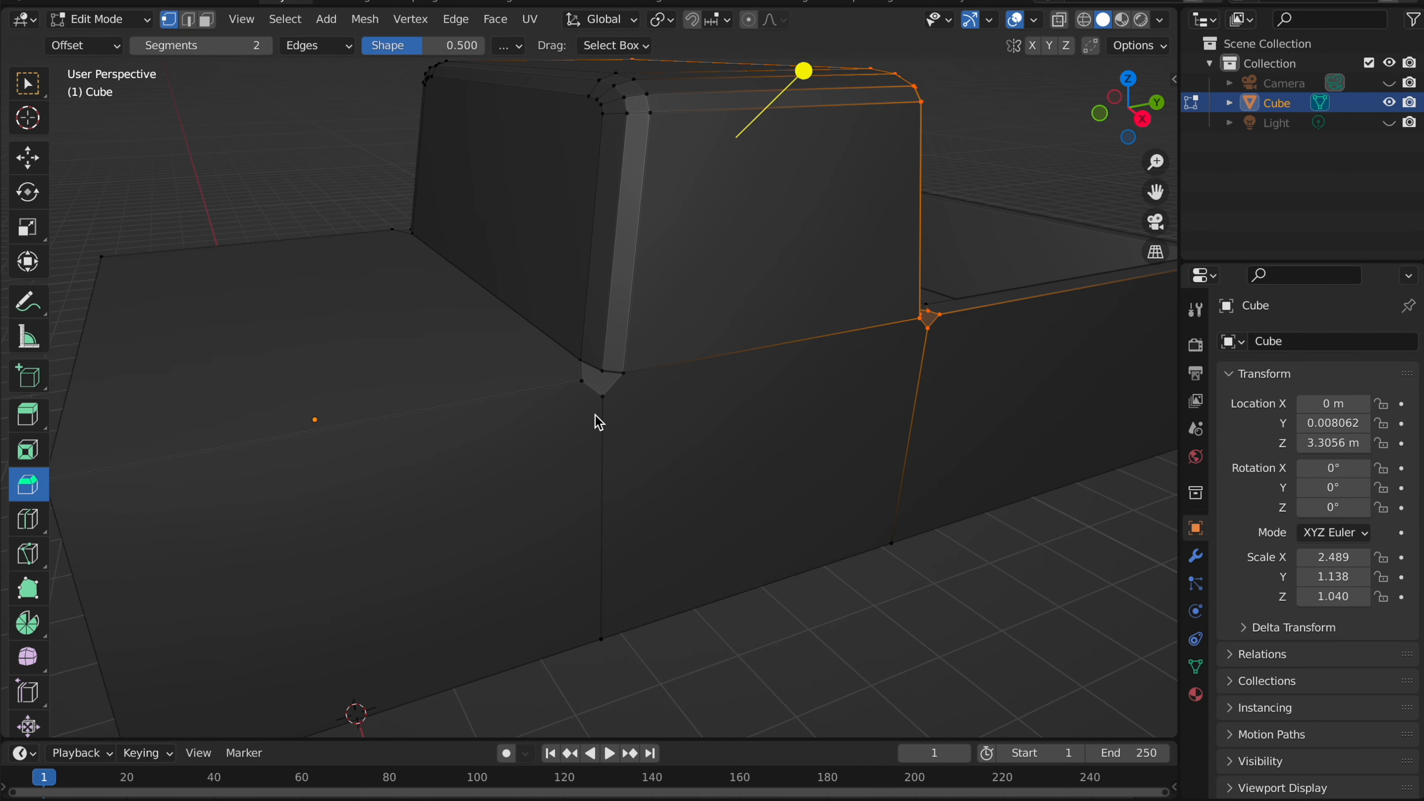
scroll(595, 420, right, 5)
scroll(620, 404, up, 5)
click(33, 92)
scroll(531, 329, down, 5)
key(Tab)
key(Tab)
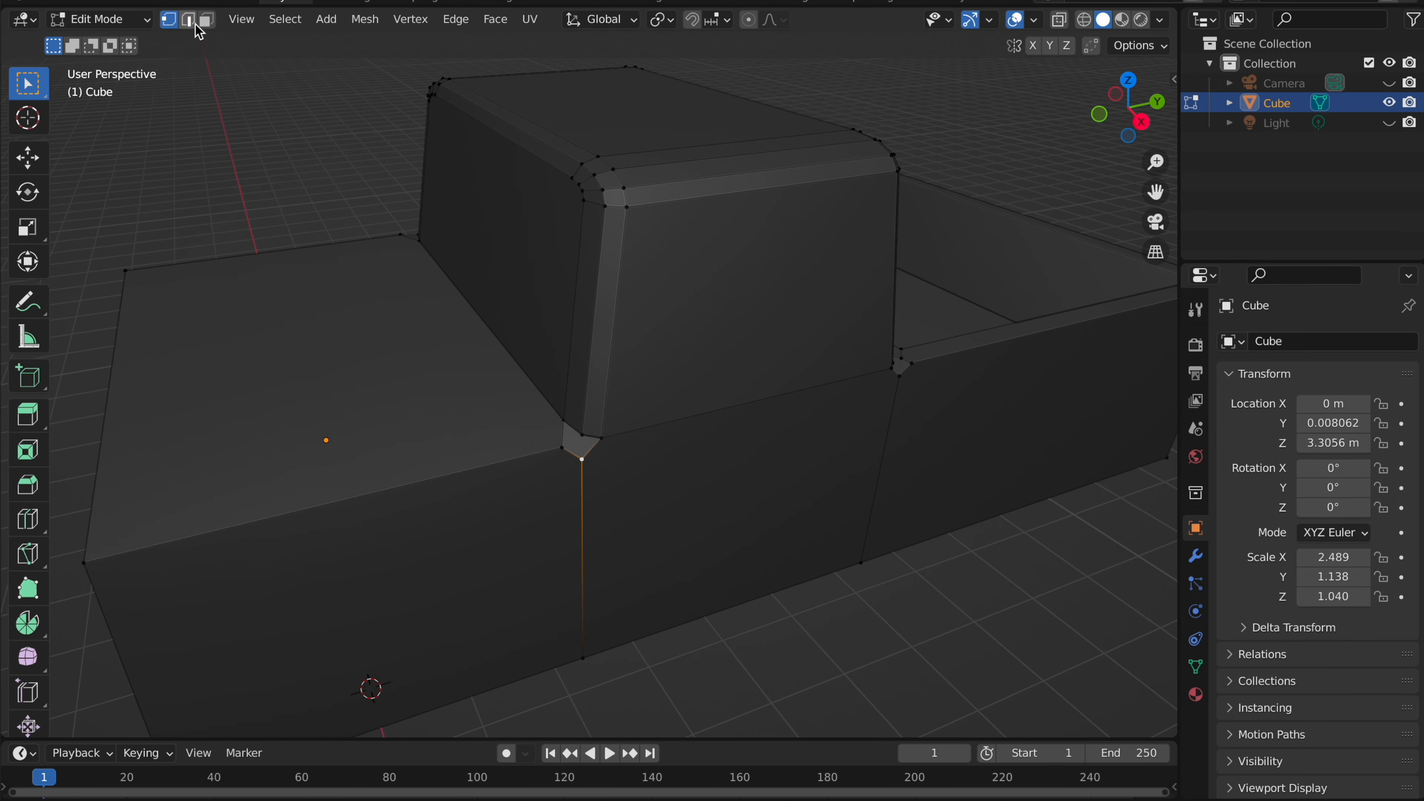
- Delete the cab's front and side window faces to open them up
scroll(426, 210, down, 4)
middle_drag(426, 210, 563, 382)
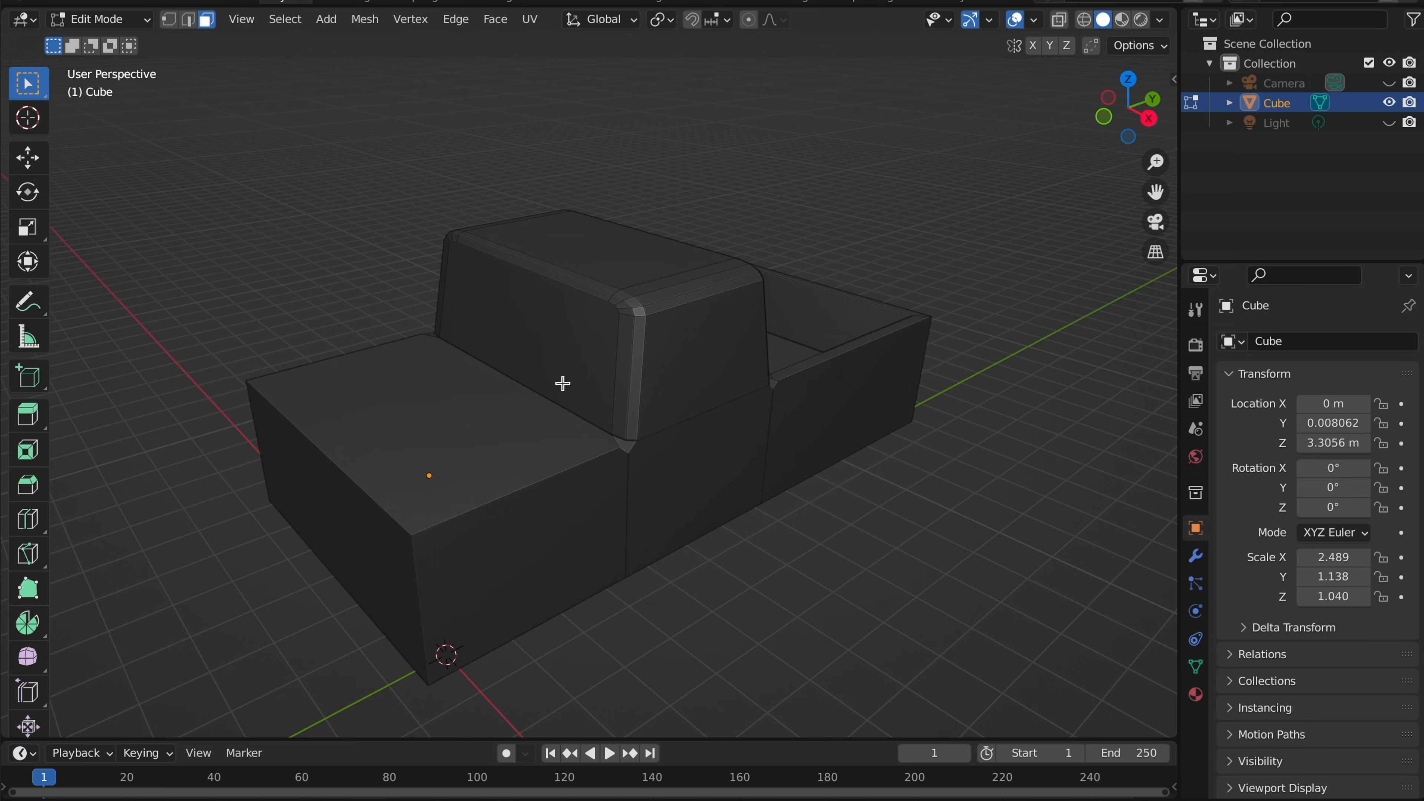
click(565, 373)
key(x)
click(637, 302)
key(Tab)
middle_drag(629, 299, 705, 333)
key(Tab)
click(698, 336)
key(x)
click(699, 328)
- Delete the cab's rear window face
key(Tab)
key(Tab)
click(600, 290)
middle_drag(599, 290, 601, 291)
key(x)
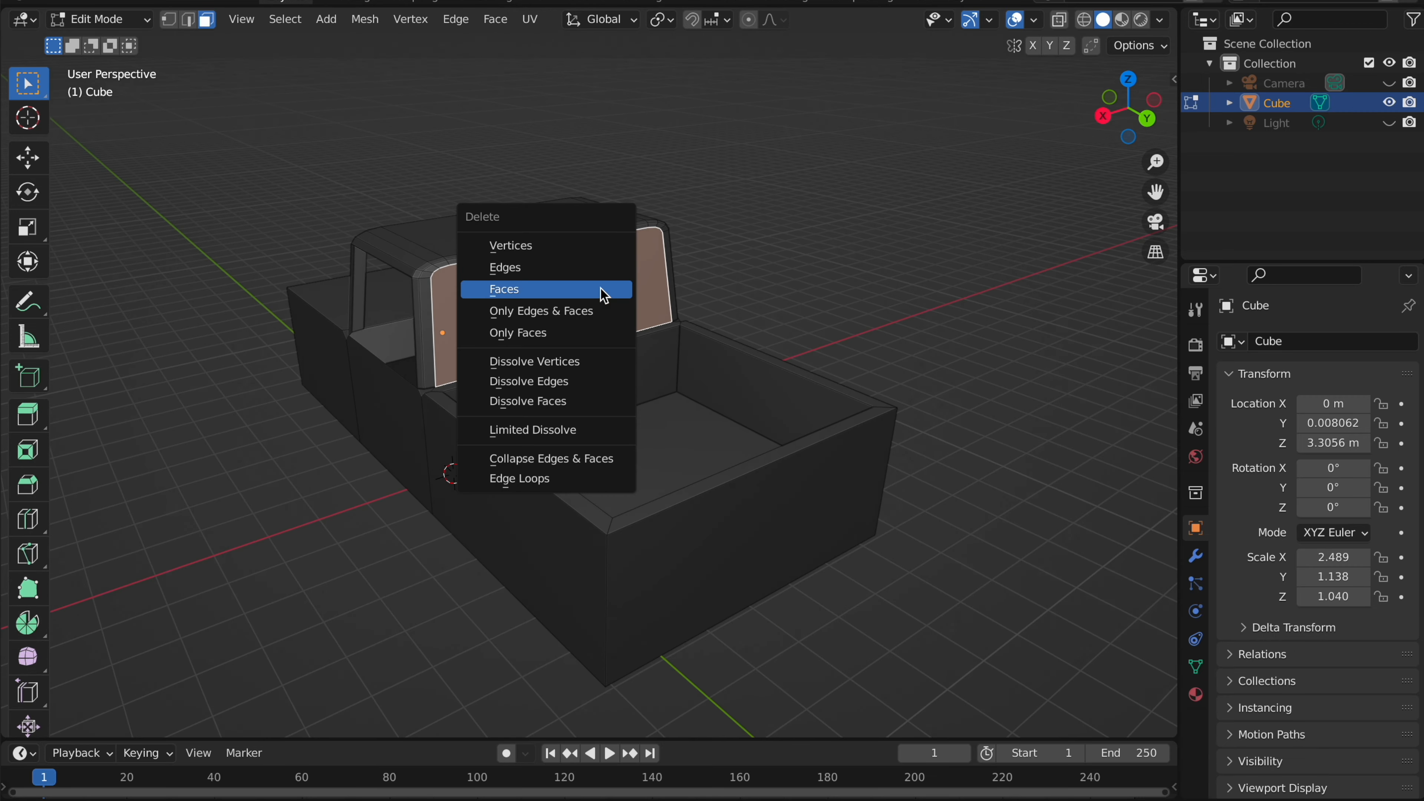
click(602, 290)
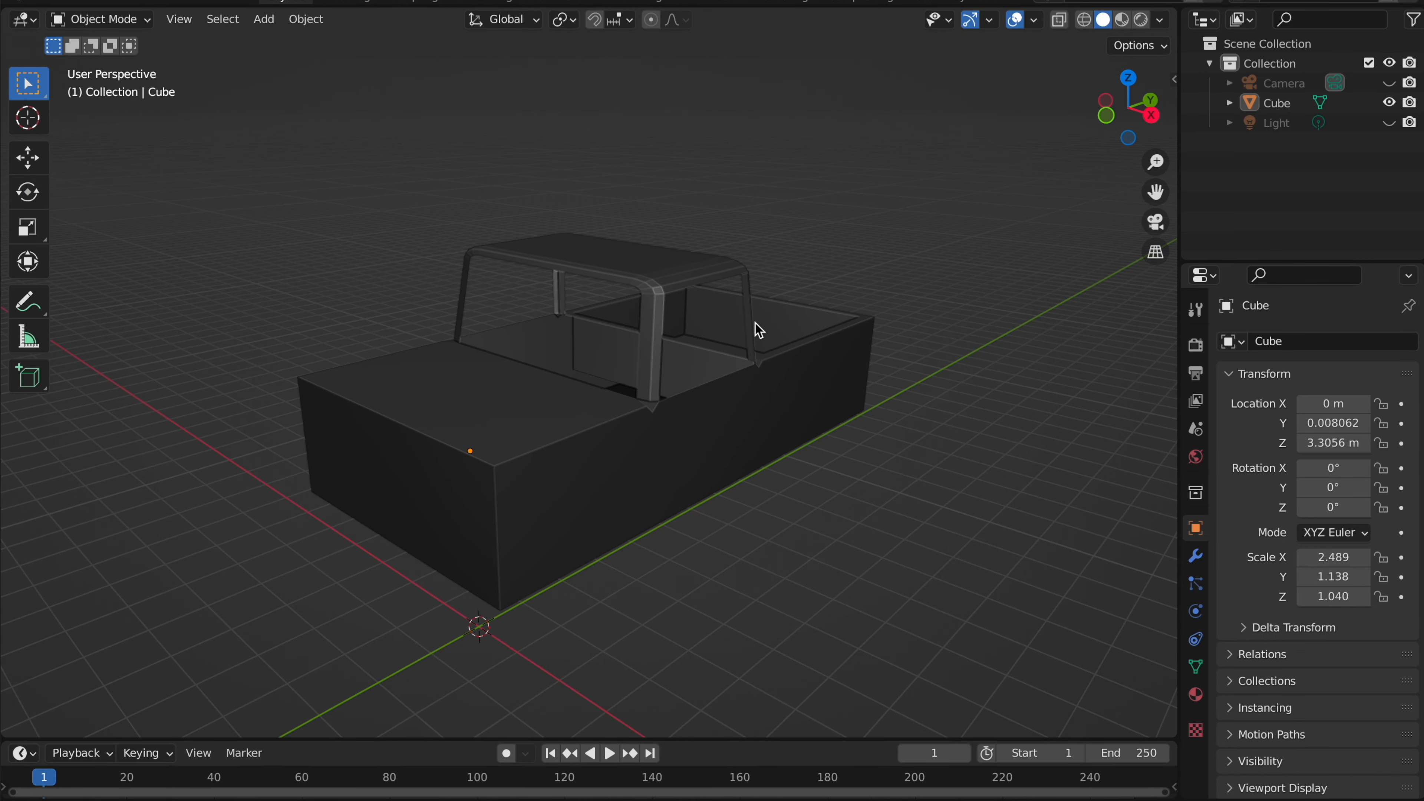
- Examine the opened cab and the joints at its pillars from several sides
middle_drag(758, 330, 572, 277)
click(575, 283)
key(Tab)
key(Tab)
key(Tab)
click(636, 375)
mouse_move(635, 375)
middle_down()
mouse_move(863, 268)
mouse_move(765, 380)
mouse_move(651, 376)
middle_up()
key(Tab)
key(Tab)
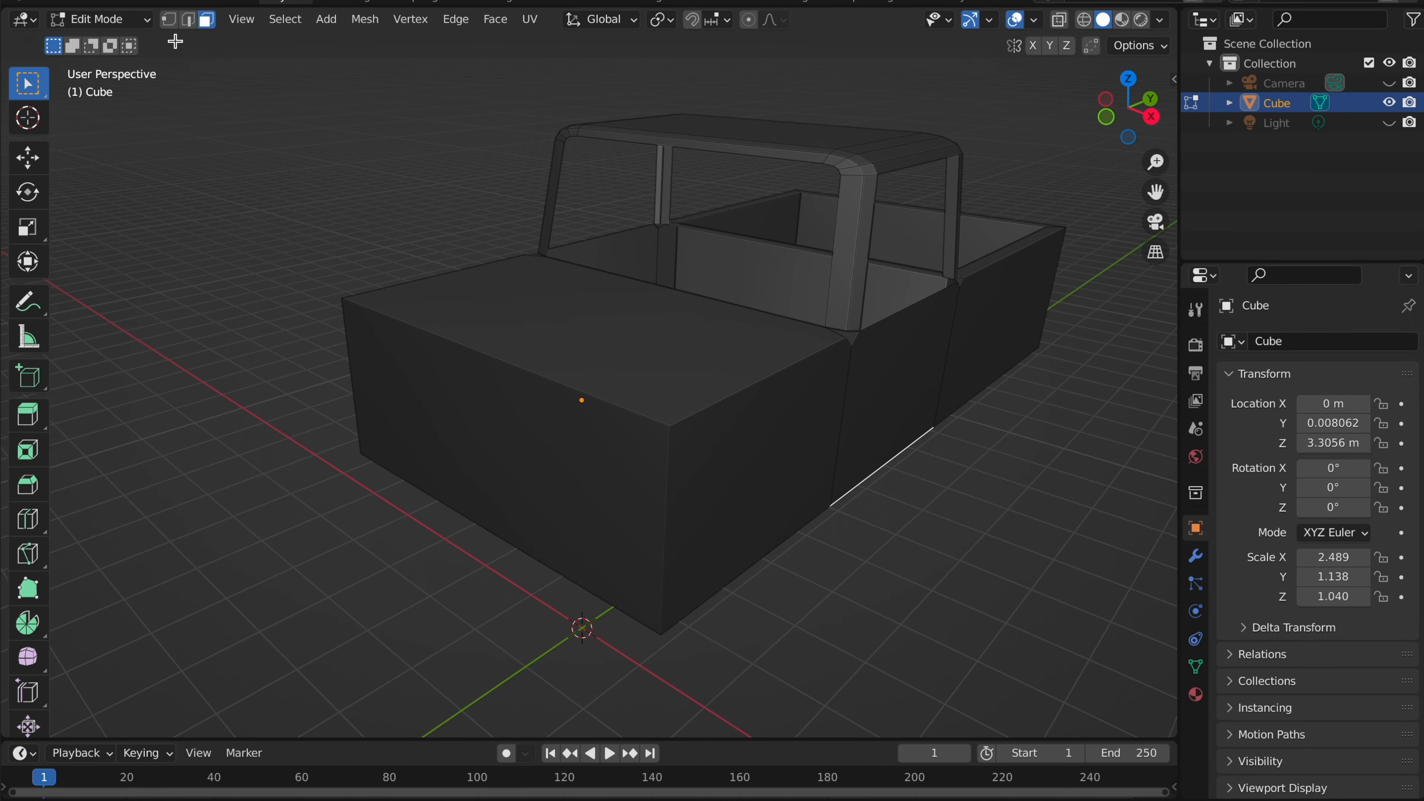
- Flatten the hood face together with its small pillar-corner faces by scaling them to 0 along Z
scroll(560, 426, up, 5)
click(559, 427)
middle_drag(658, 429, 532, 332)
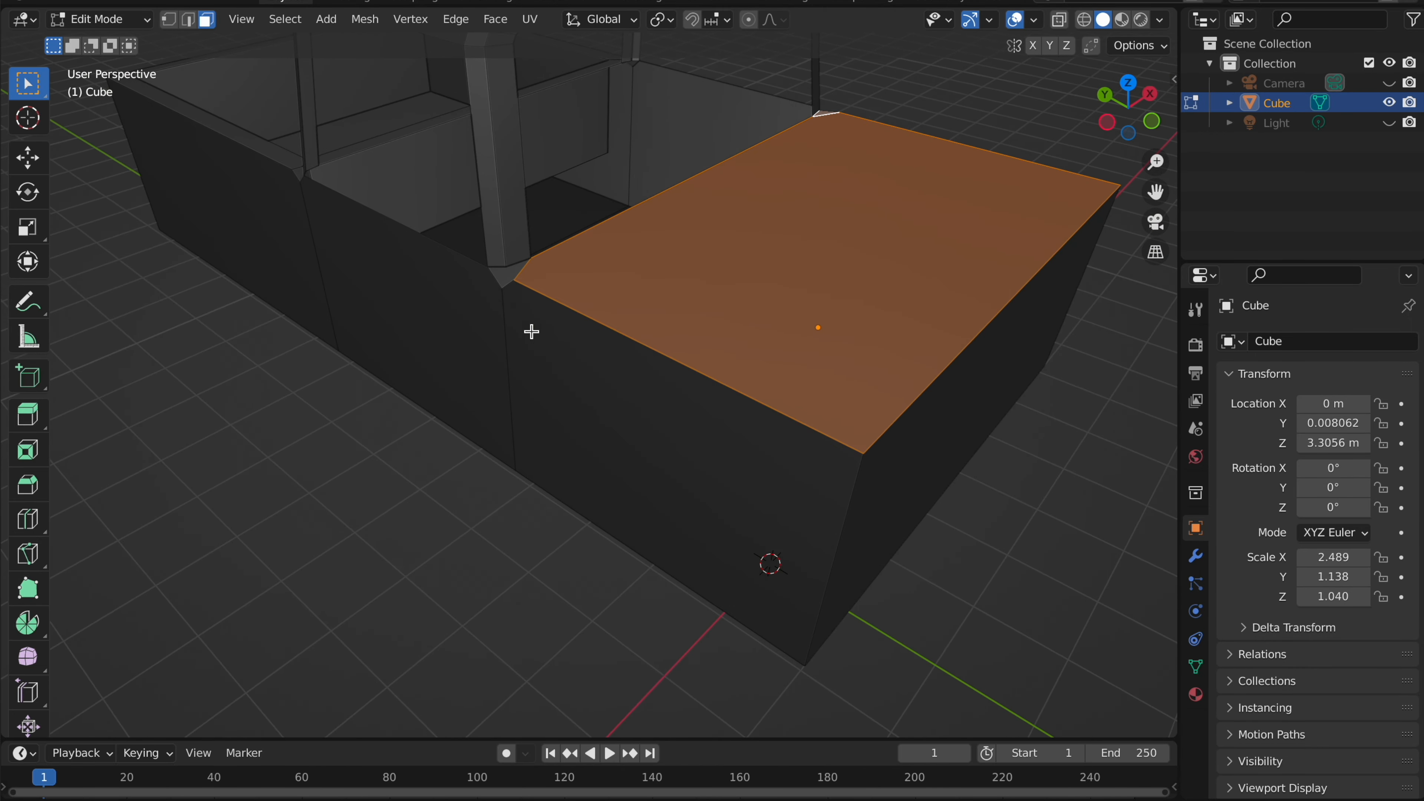
middle_drag(509, 271, 510, 271)
text(sz0)
key(Return)
middle_drag(651, 283, 651, 282)
key(Tab)
scroll(651, 283, down, 1)
key(Tab)
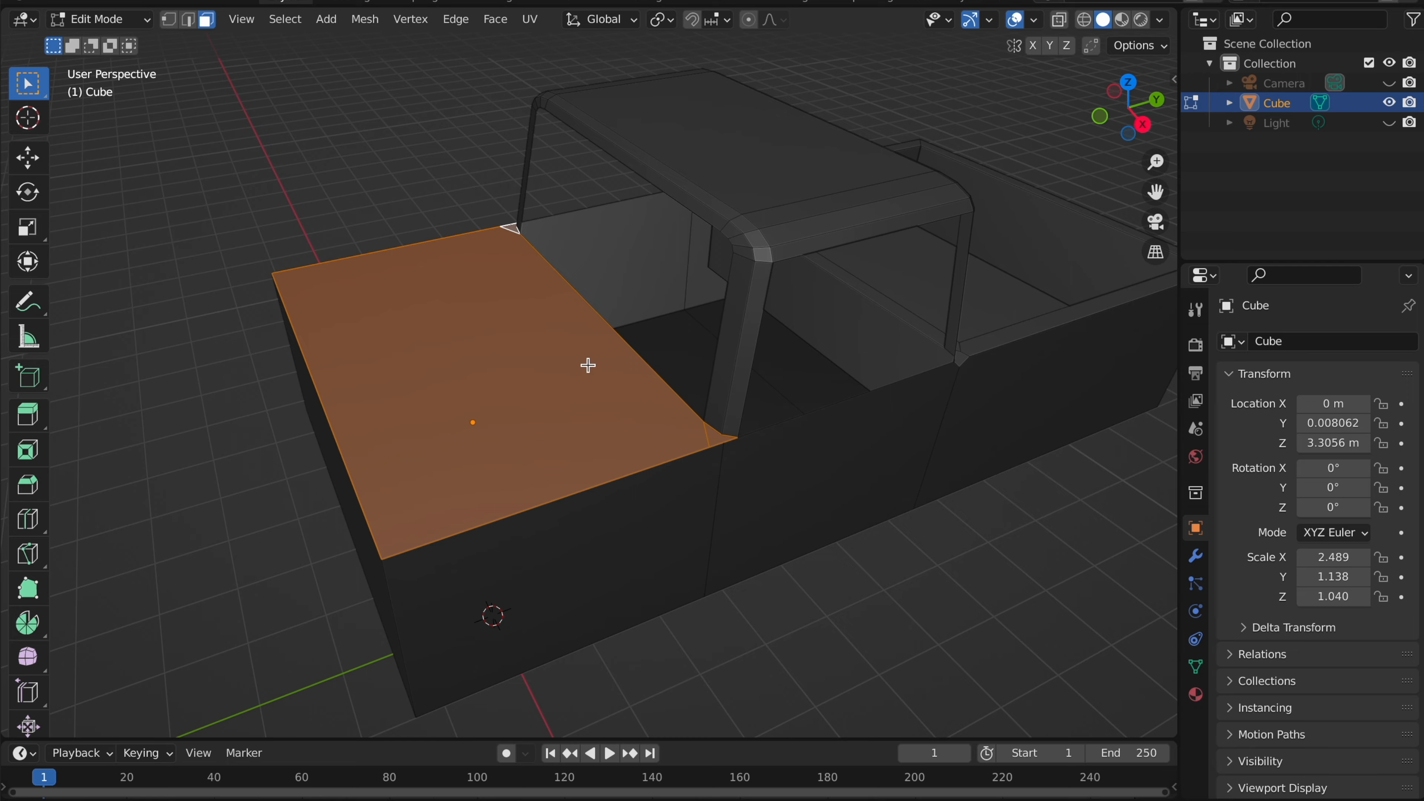
- Flatten the cargo bed's rim faces and their corner faces behind the cab by scaling them along Z
middle_drag(587, 364, 587, 364)
click(451, 136)
key(Tab)
middle_drag(549, 286, 549, 286)
key(Tab)
click(603, 418)
shift+click(623, 445)
middle_drag(623, 446, 791, 398)
shift+click(728, 287)
shift+click(808, 547)
middle_drag(804, 532, 805, 369)
key(s)
key(z)
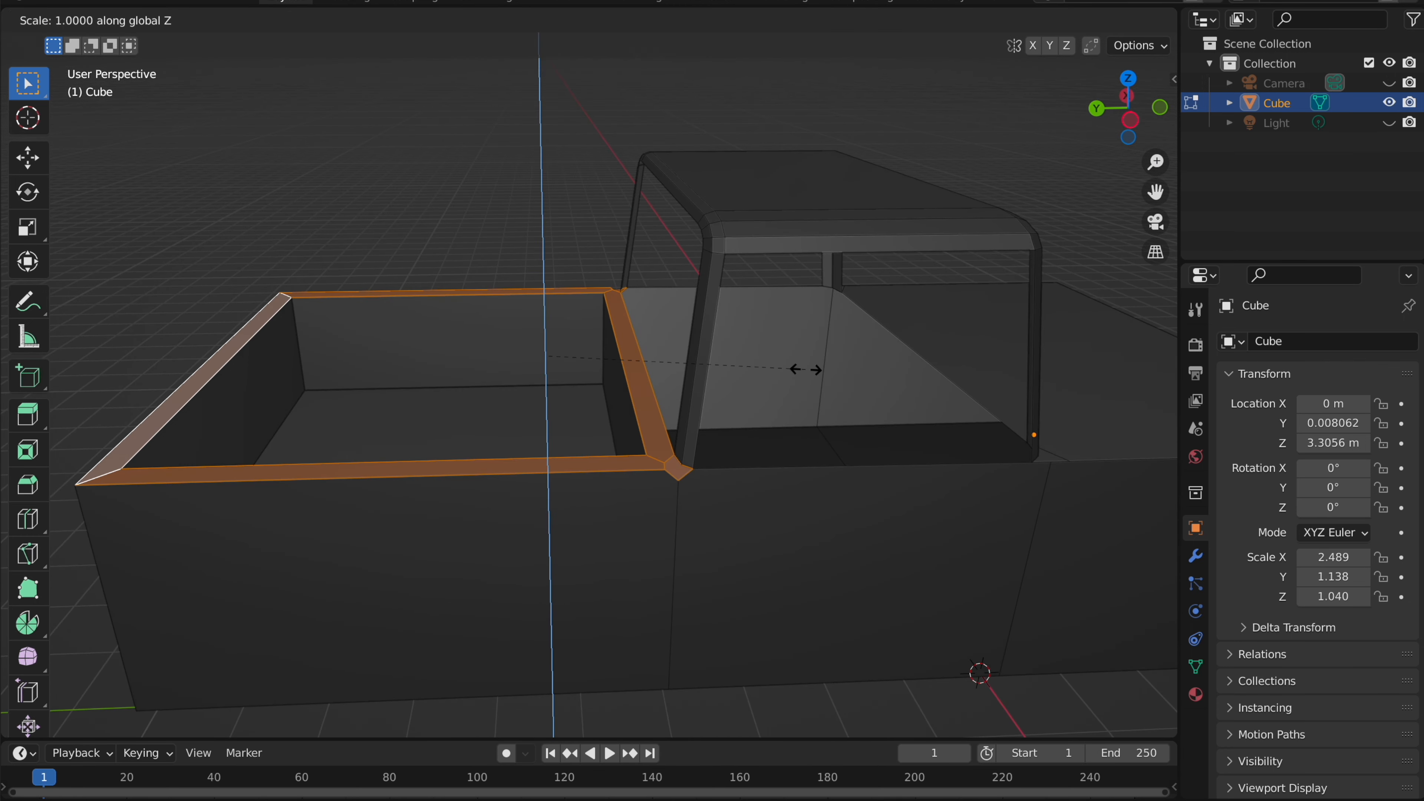
key(Escape)
key(Tab)
middle_drag(804, 366, 806, 369)
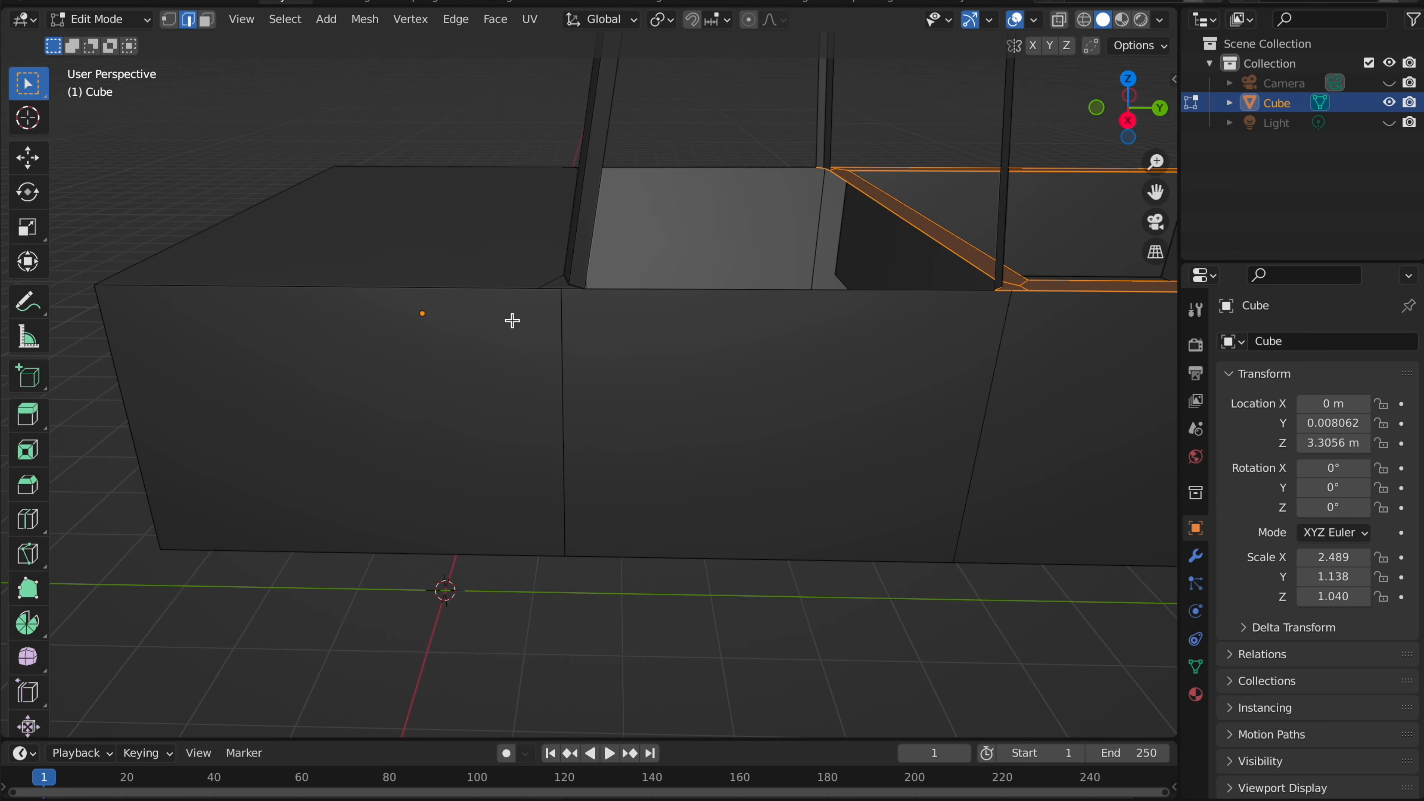
- Select the outer top edges along both long sides of the body, from the hood through the cab to the bed
middle_drag(511, 320, 496, 293)
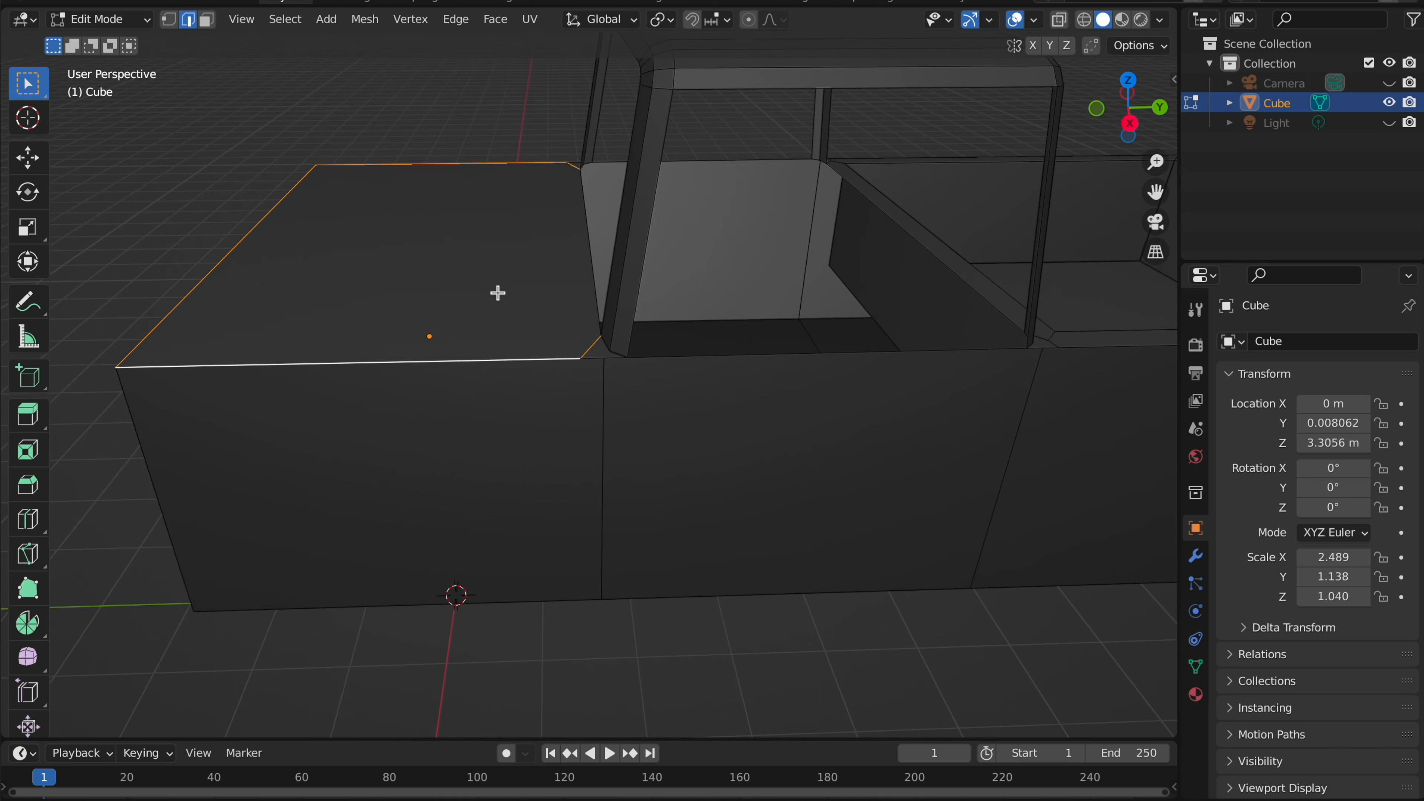
scroll(532, 314, up, 2)
click(614, 348)
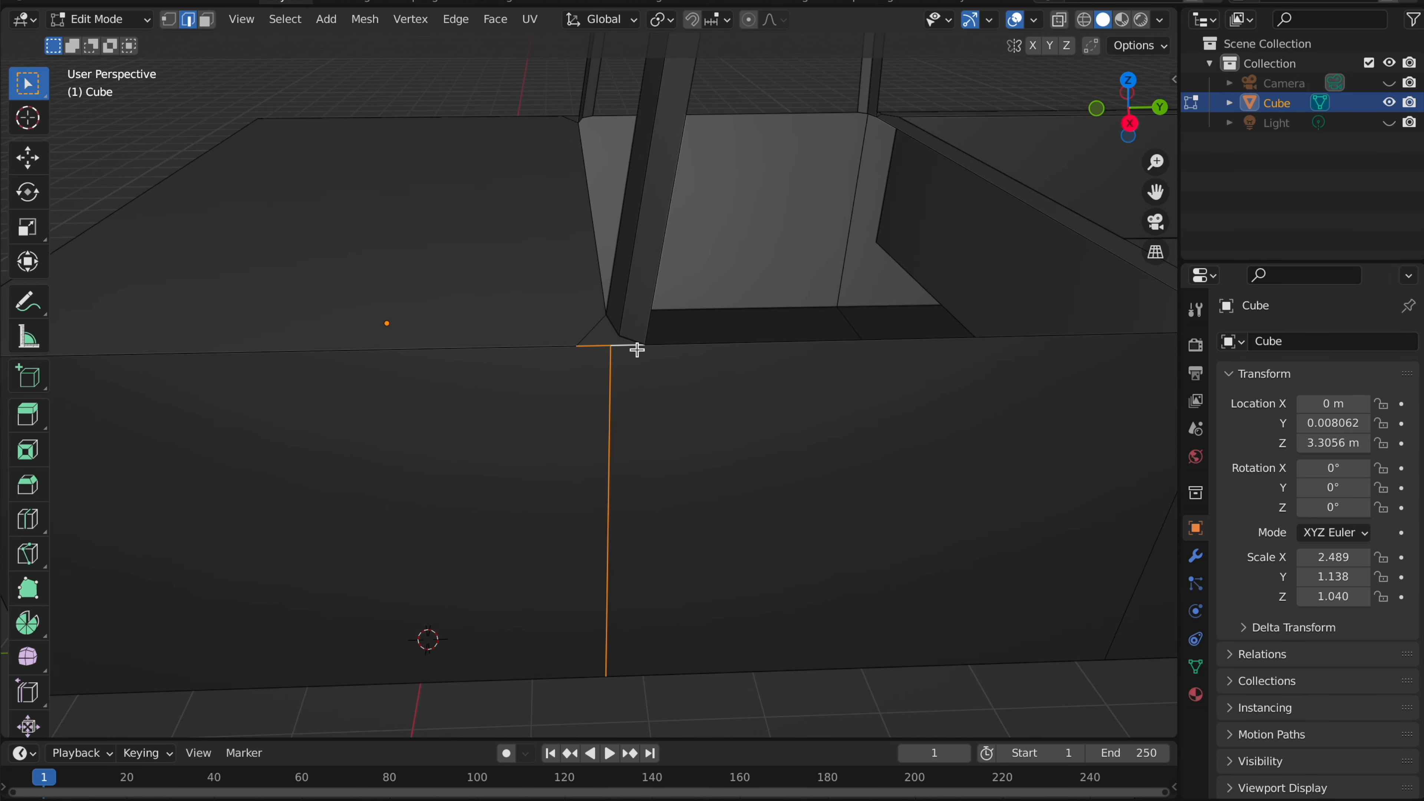
shift+click(648, 352)
shift+click(697, 356)
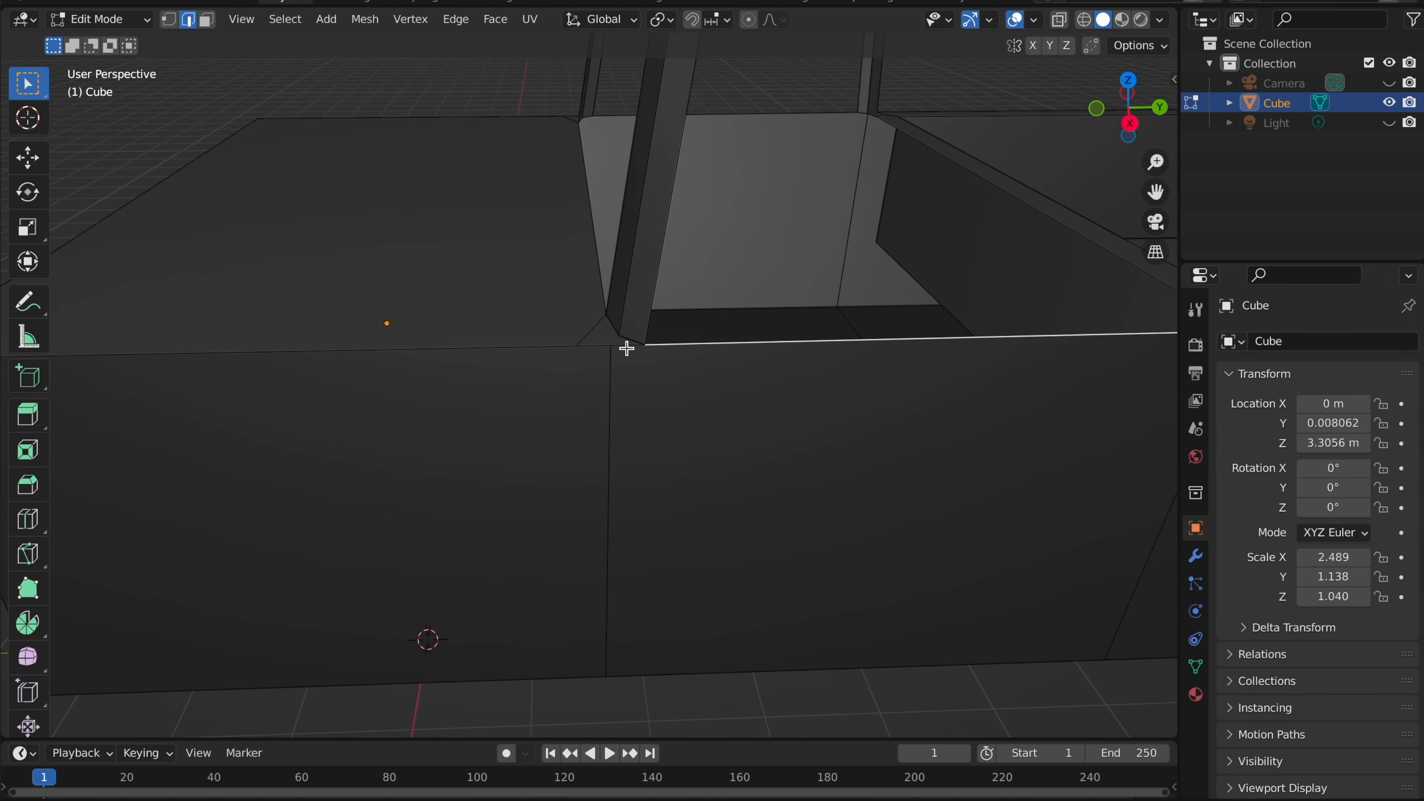
shift+scroll(511, 348, right, 10)
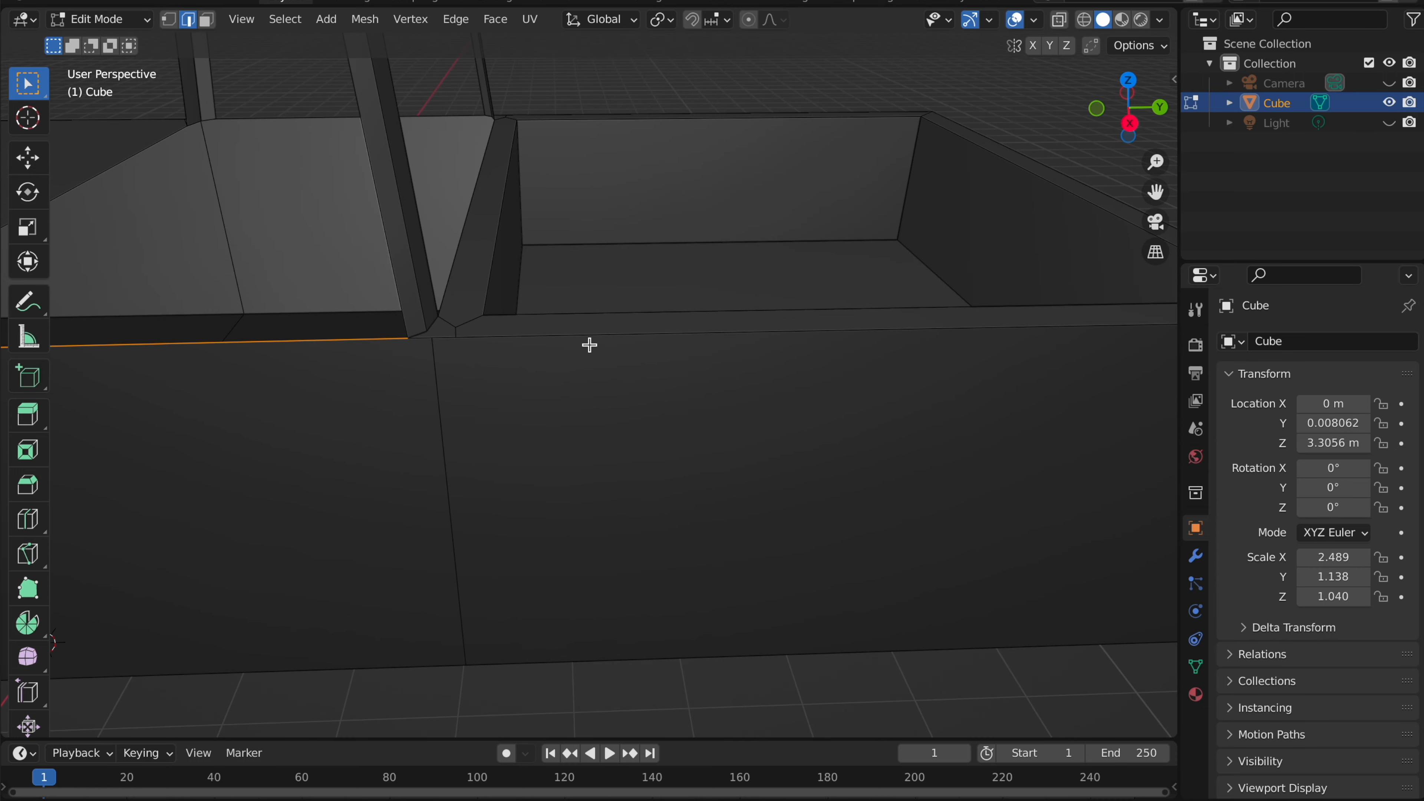
shift+scroll(617, 338, right, 10)
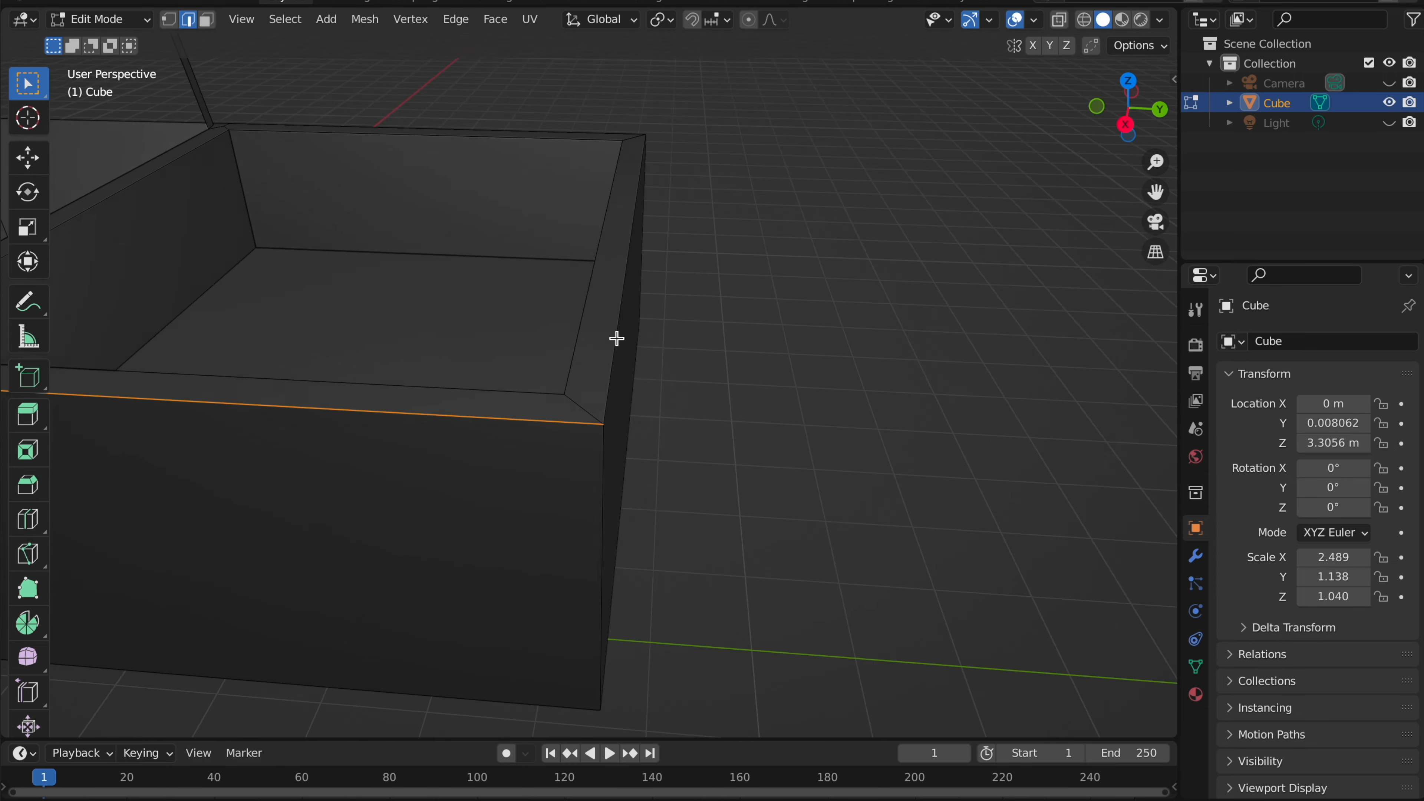
scroll(619, 338, right, 10)
scroll(618, 338, right, 10)
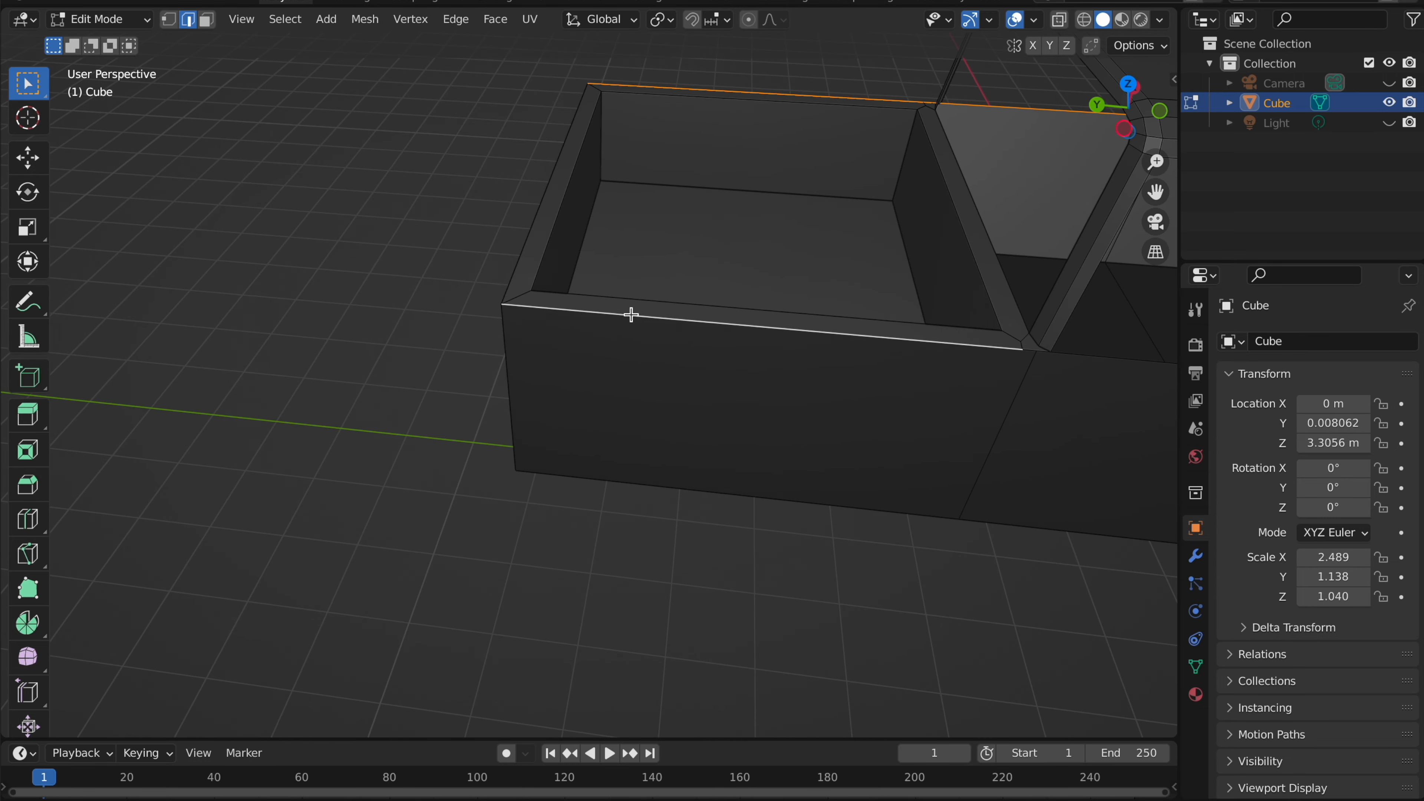
shift+scroll(631, 315, right, 8)
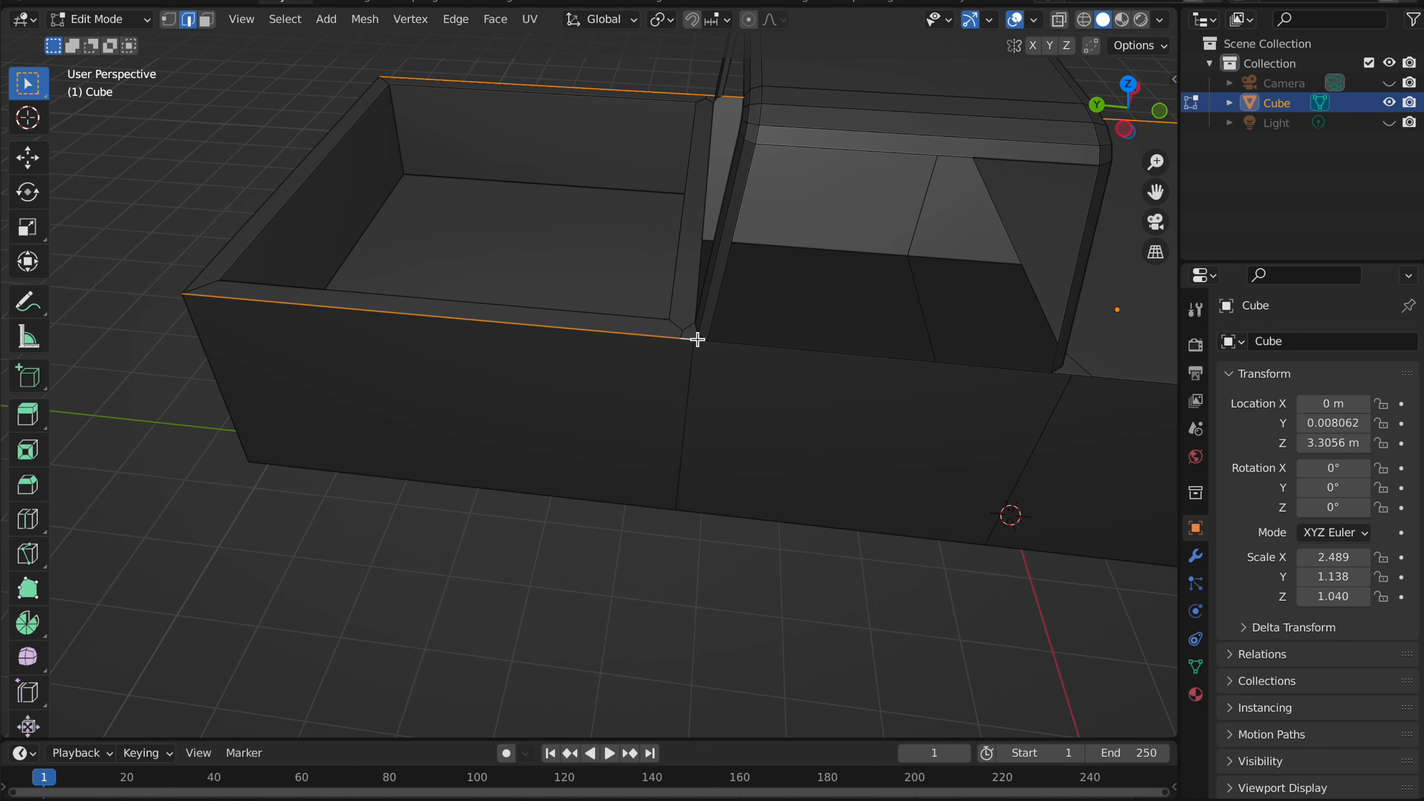
shift+scroll(788, 353, right, 8)
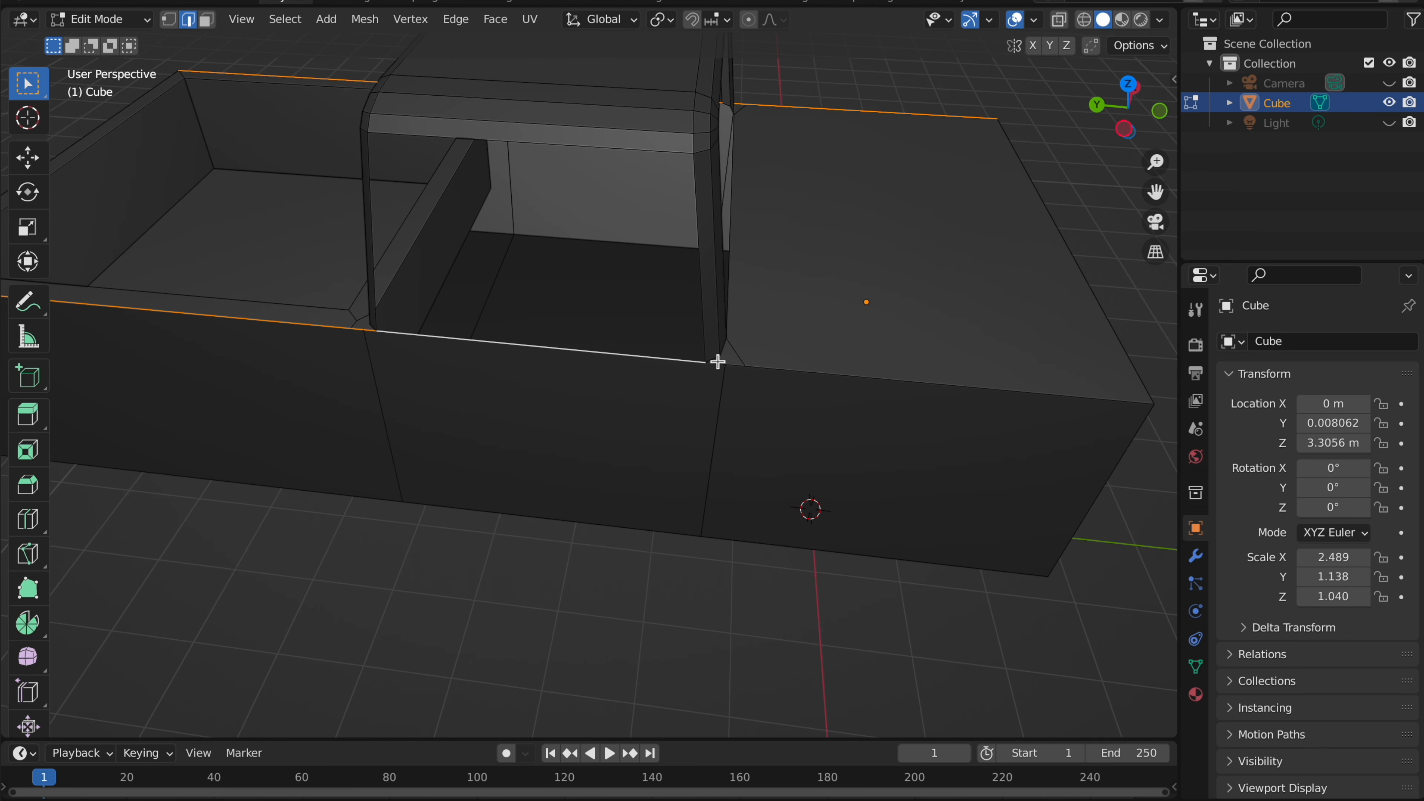
shift+click(783, 364)
scroll(783, 364, right, 20)
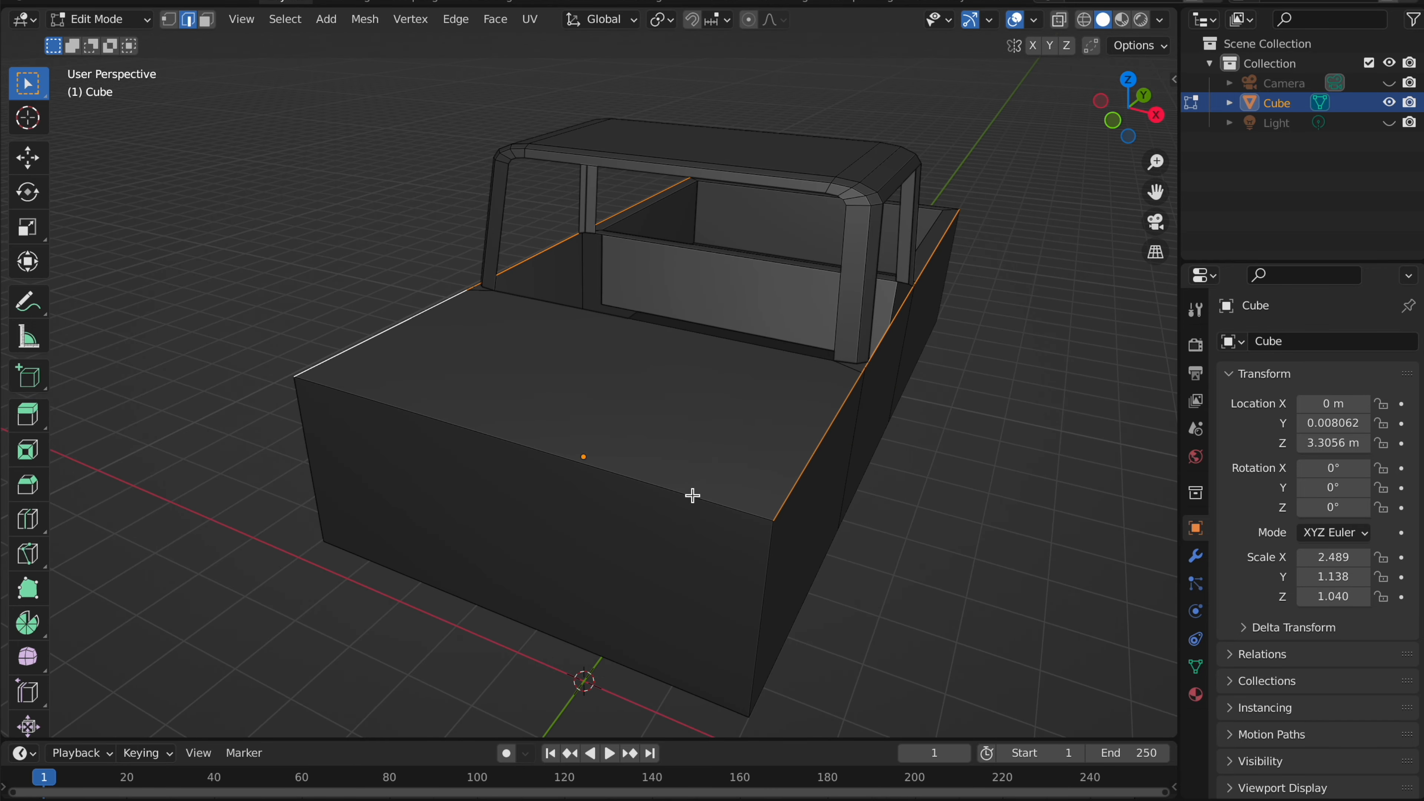
- Add the hood's front edge to the selection and bevel these top edges narrowly with 1 segment
scroll(693, 496, right, 10)
click(43, 492)
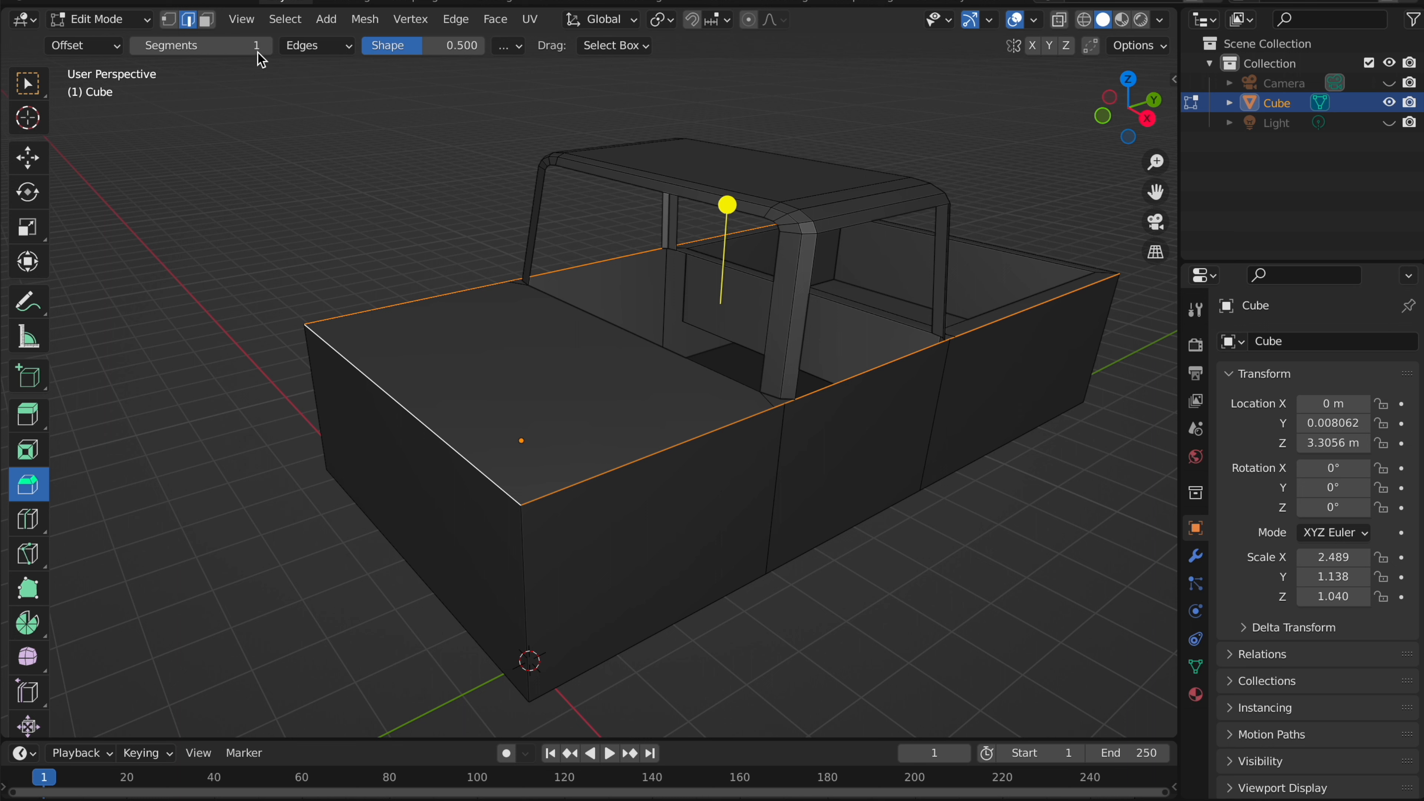
drag(728, 205, 728, 199)
middle_drag(727, 200, 714, 263)
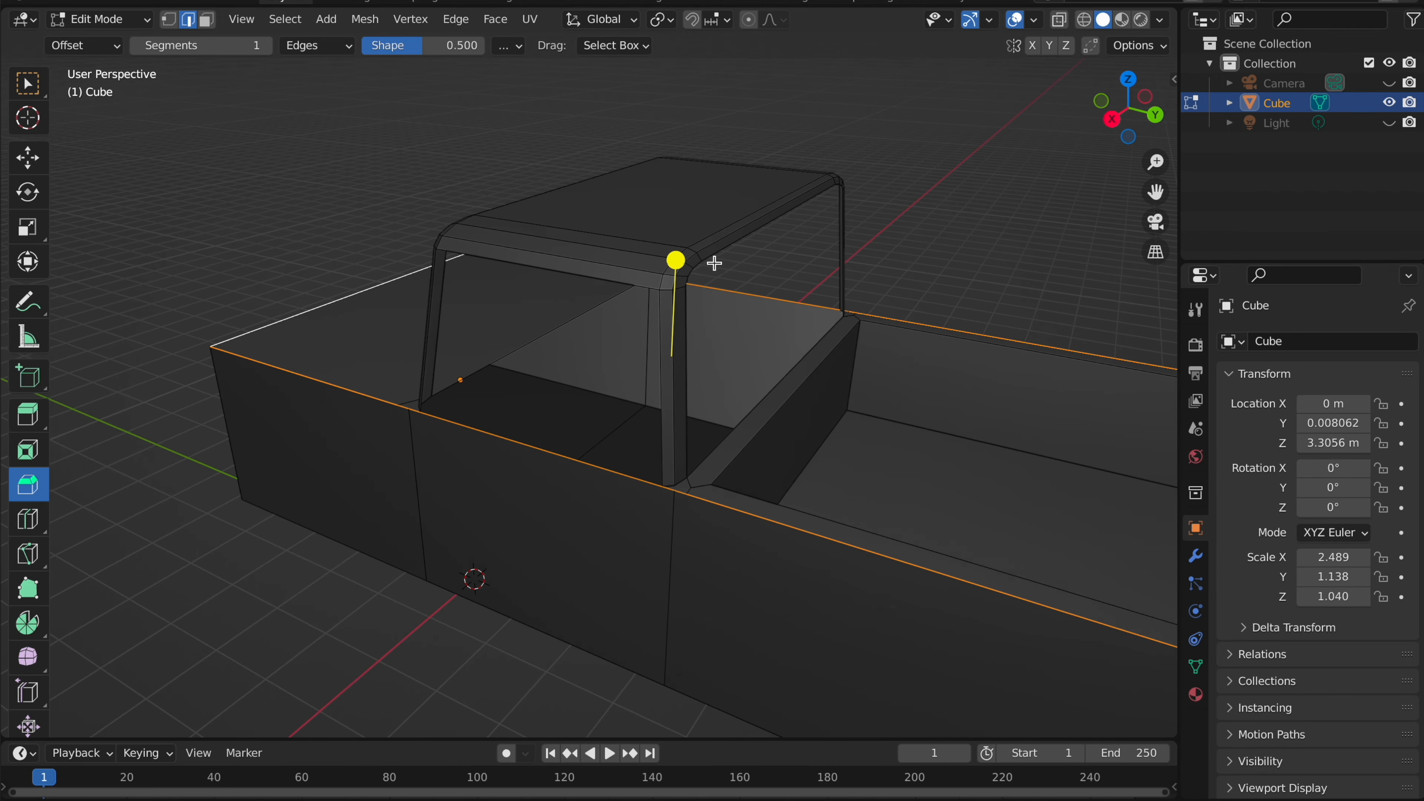
drag(677, 261, 678, 256)
scroll(678, 257, left, 10)
scroll(677, 256, left, 5)
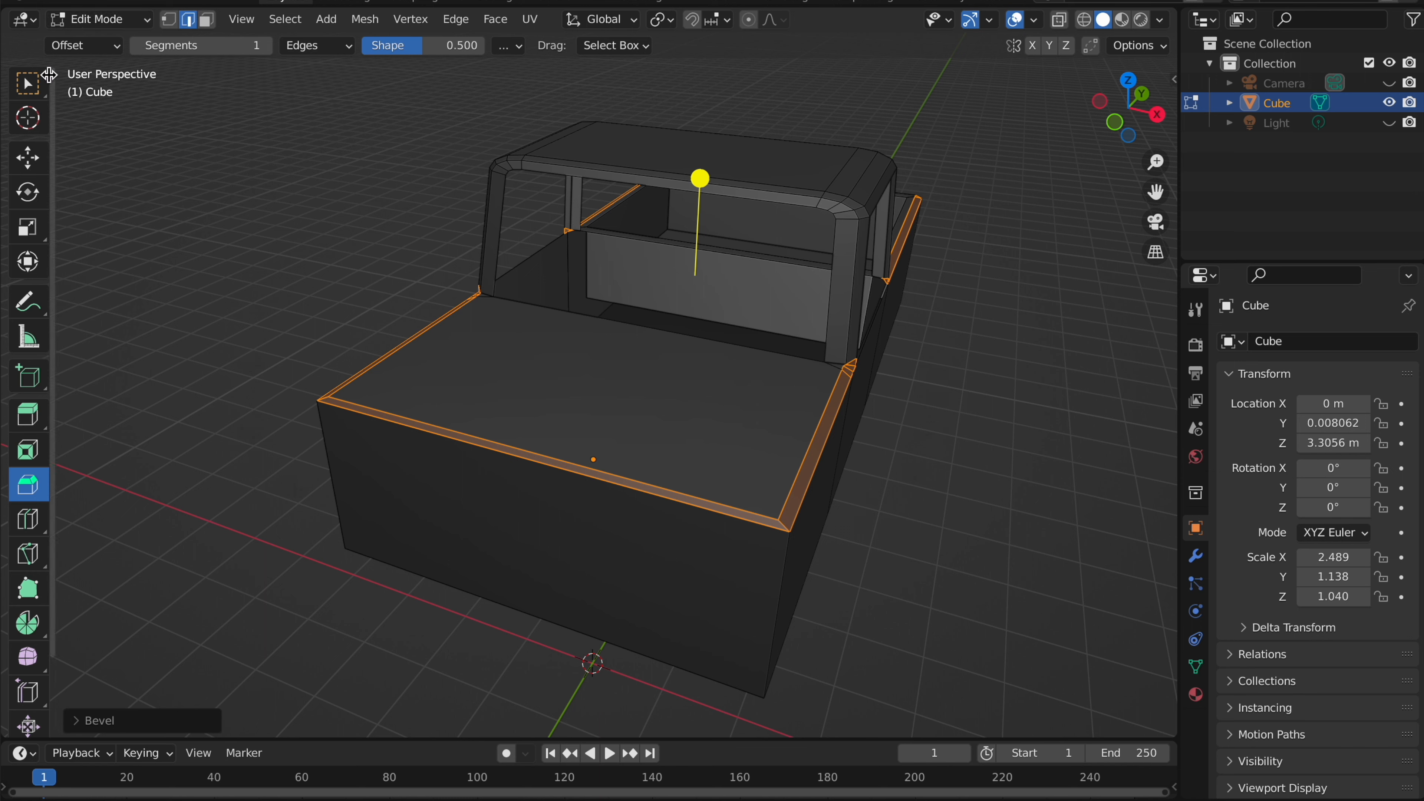
- Try lowering the outer edges of the hood's bevel about 0.14 m along Z and undo the move
click(33, 85)
click(586, 467)
middle_drag(578, 480, 604, 436)
shift+click(609, 369)
scroll(609, 369, right, 10)
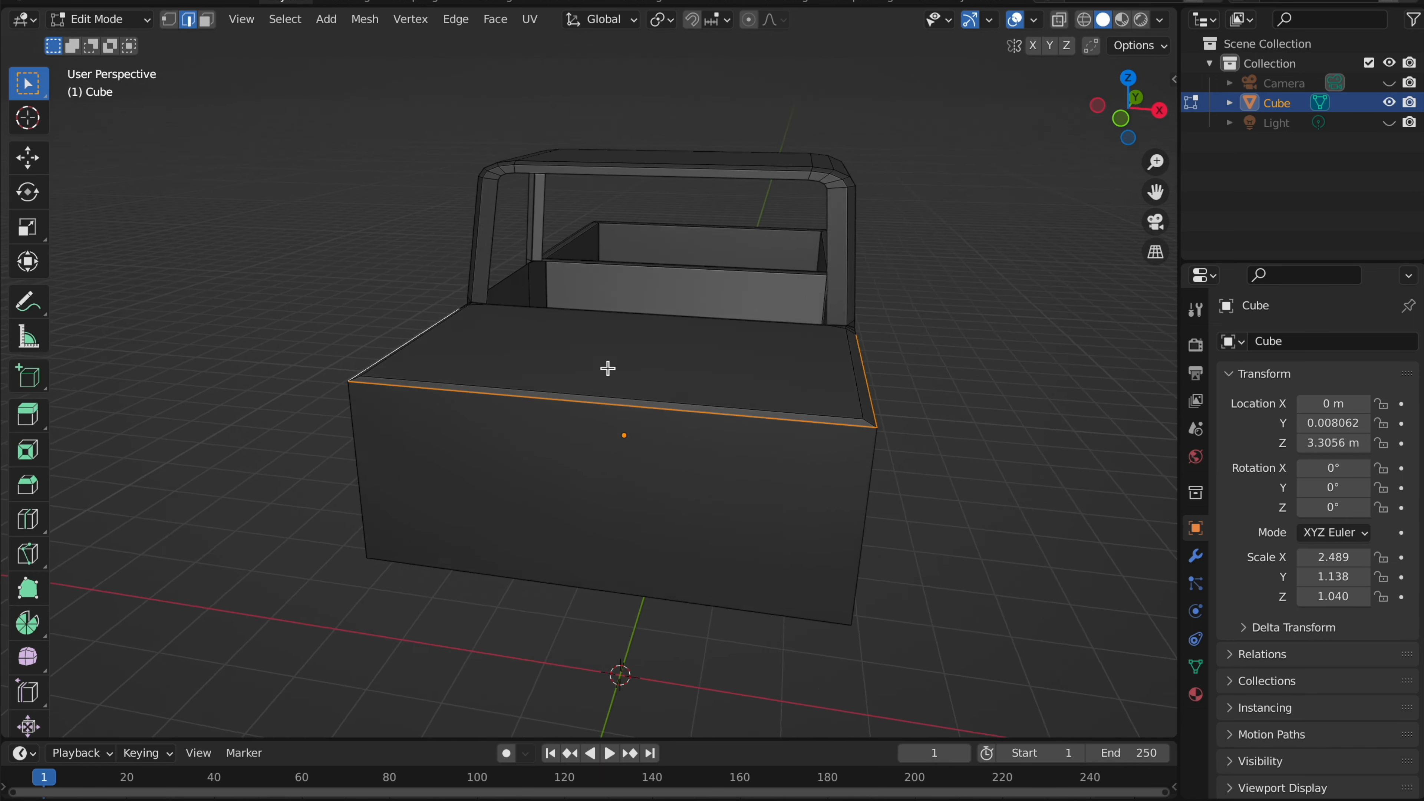
key(g)
key(z)
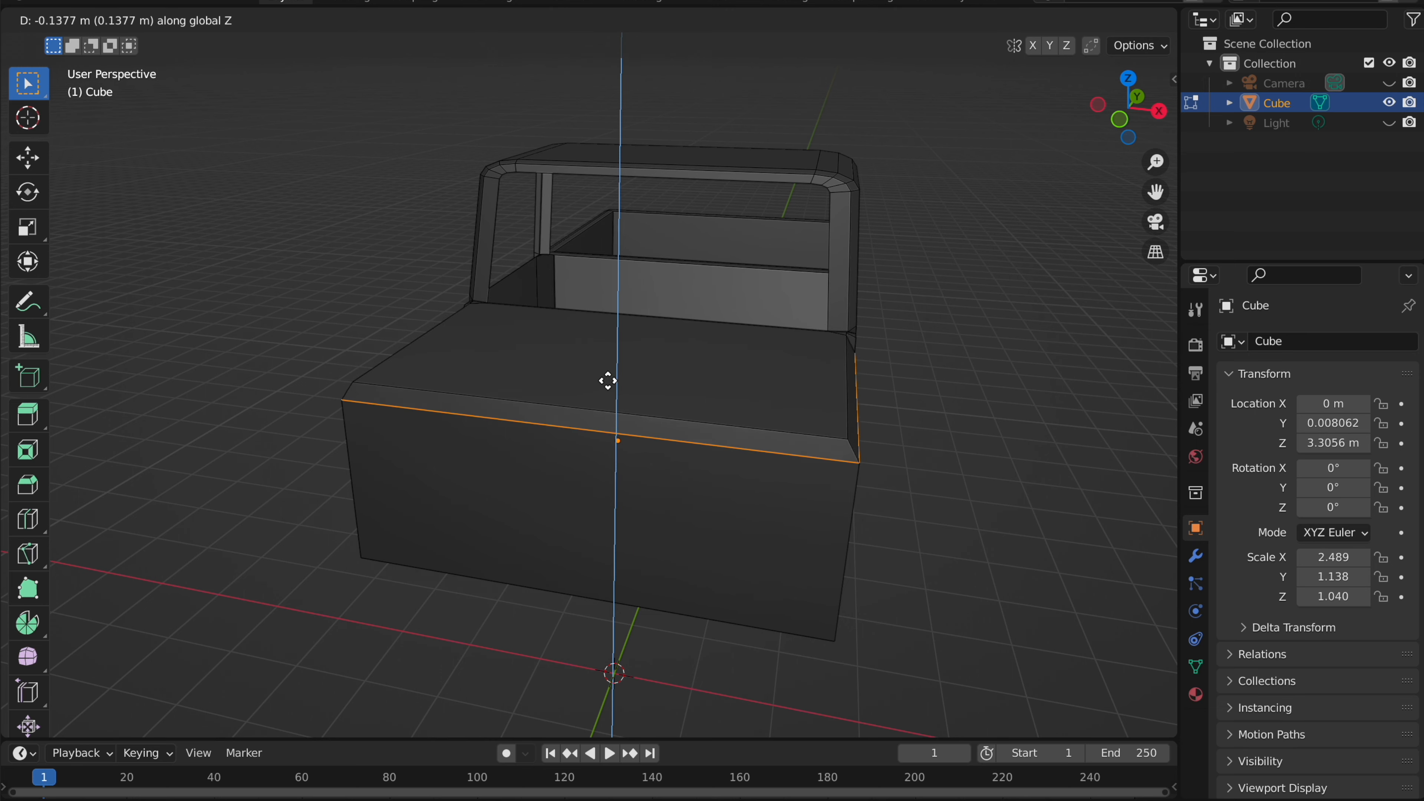
click(608, 381)
scroll(607, 381, right, 10)
key(ctrl+z)
key(Tab)
scroll(611, 389, right, 10)
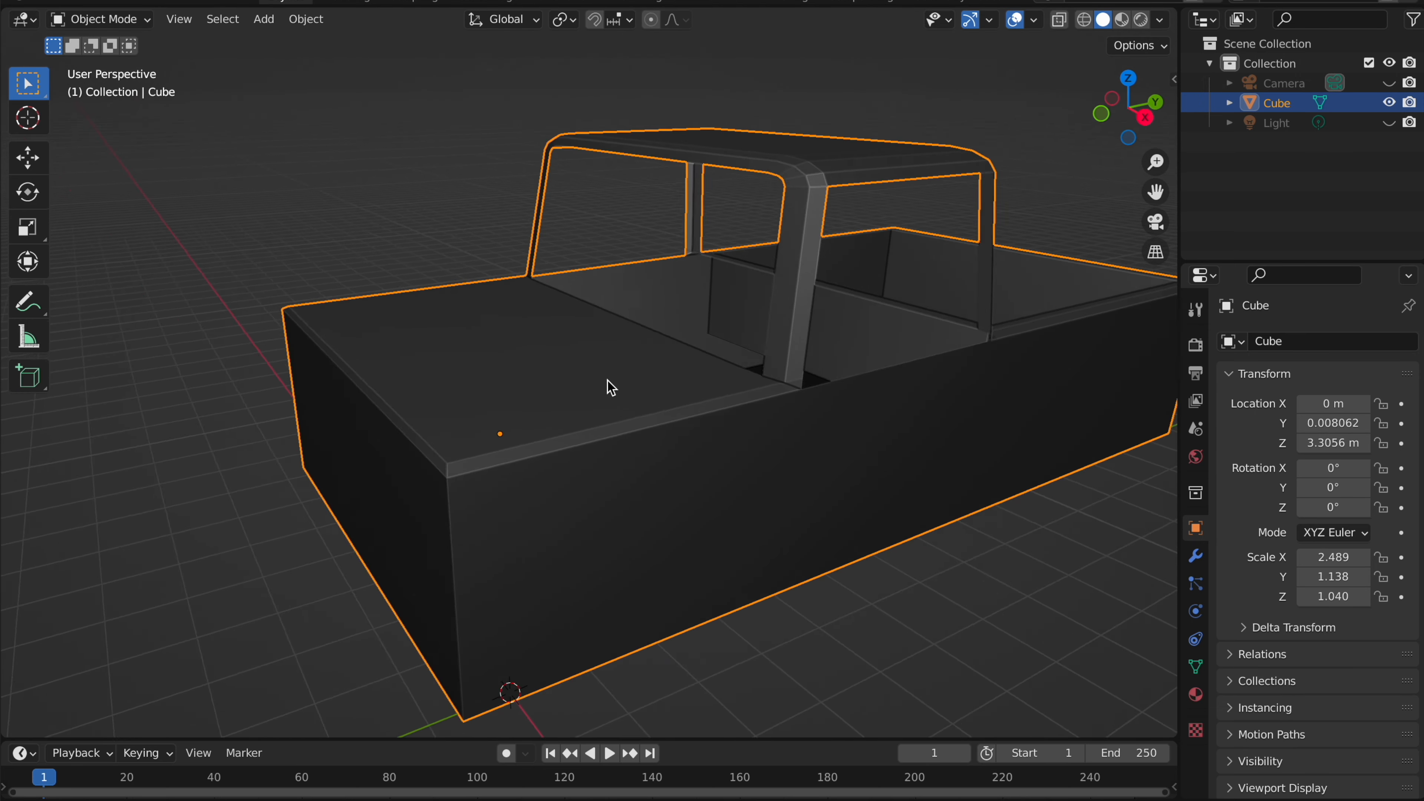
- Bevel the body's long bottom edges on both sides with 1 segment
key(Tab)
scroll(622, 484, down, 5)
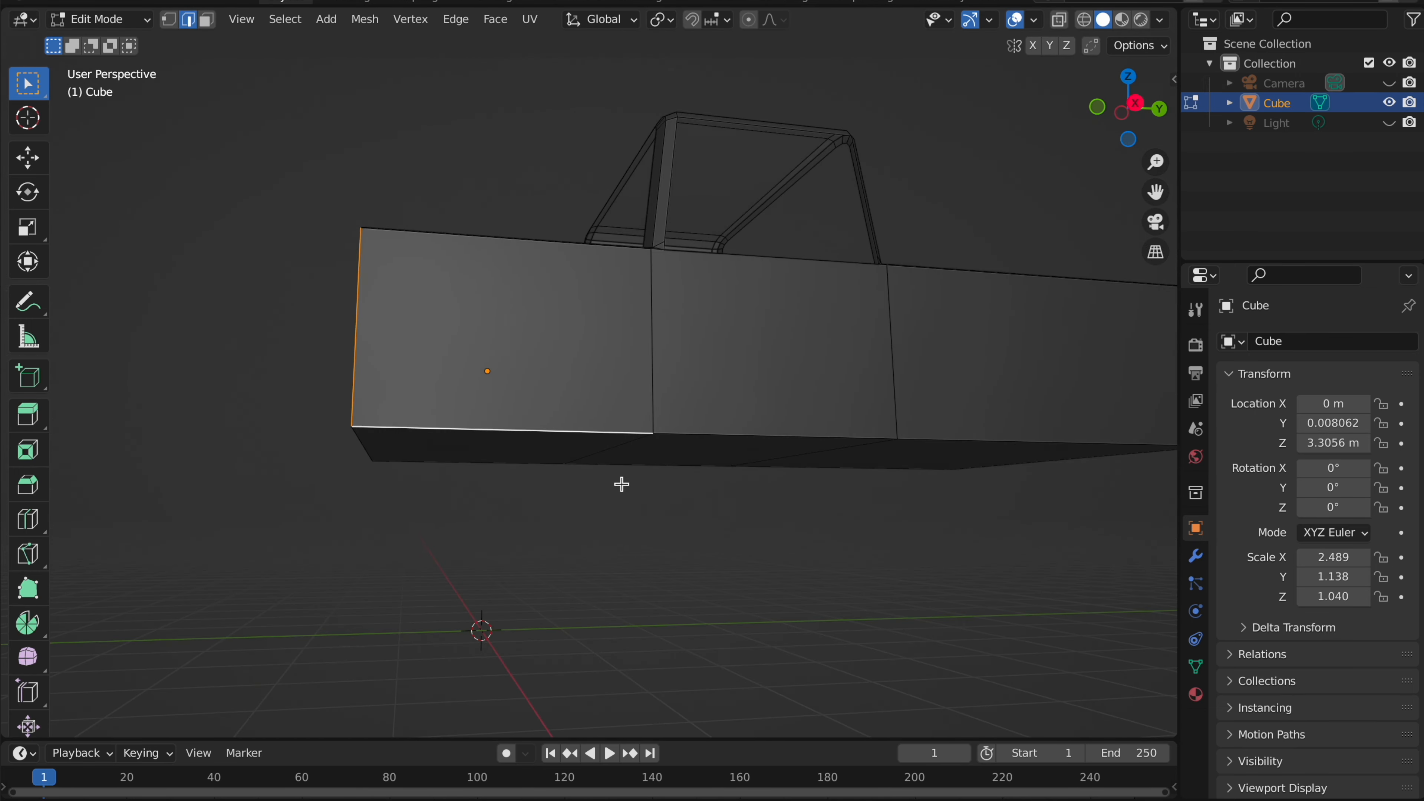
scroll(622, 484, down, 3)
scroll(699, 402, down, 8)
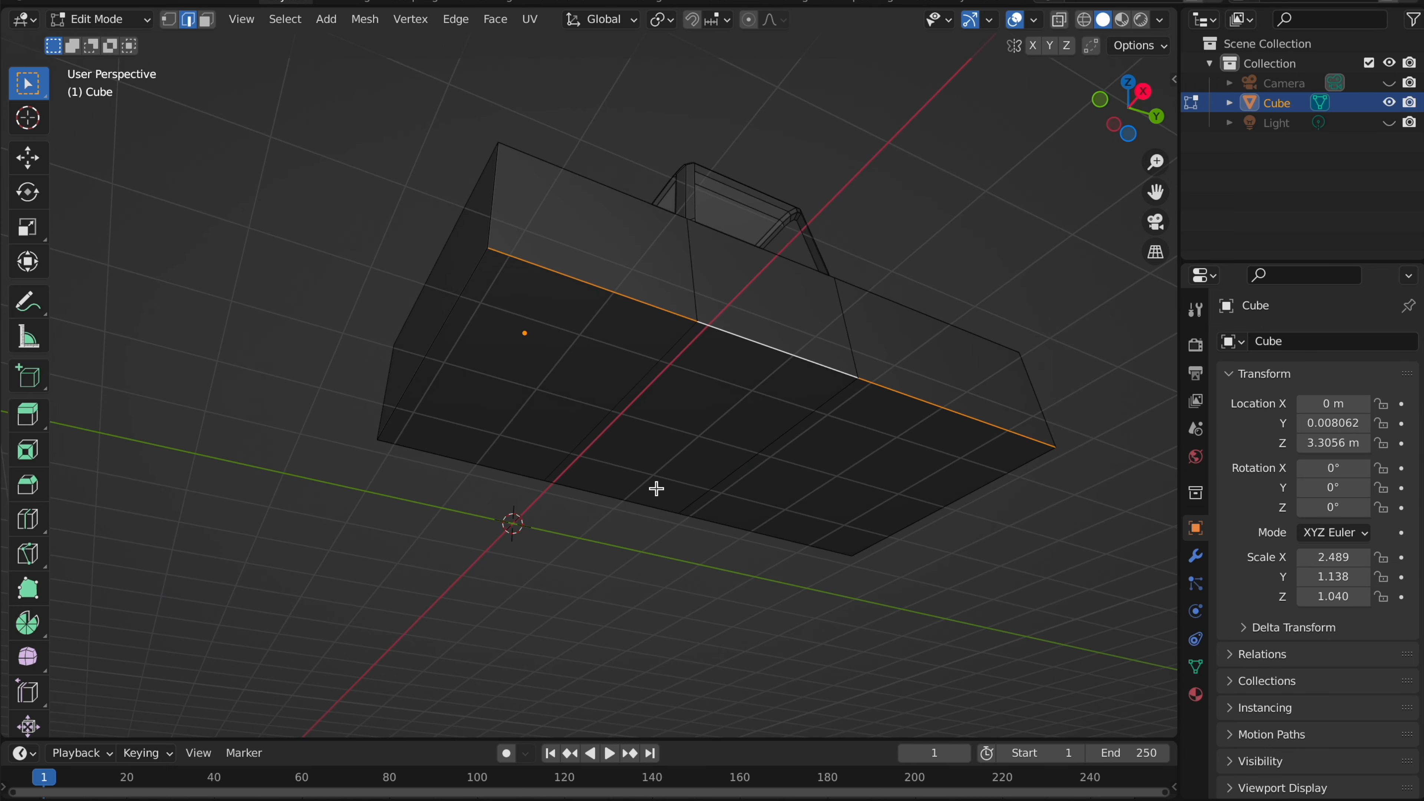
scroll(626, 497, up, 8)
click(28, 484)
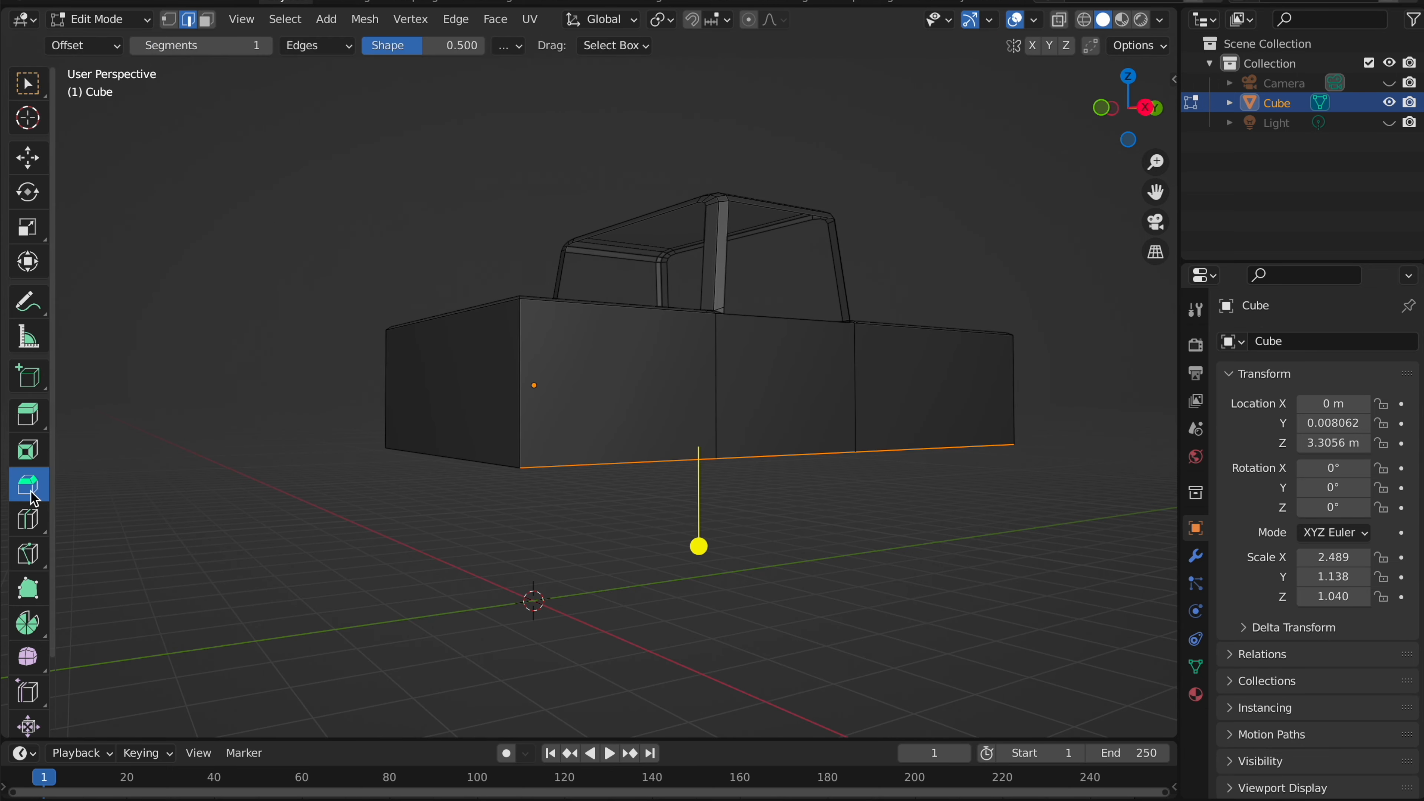
drag(704, 560, 704, 560)
scroll(703, 560, down, 8)
scroll(704, 560, up, 8)
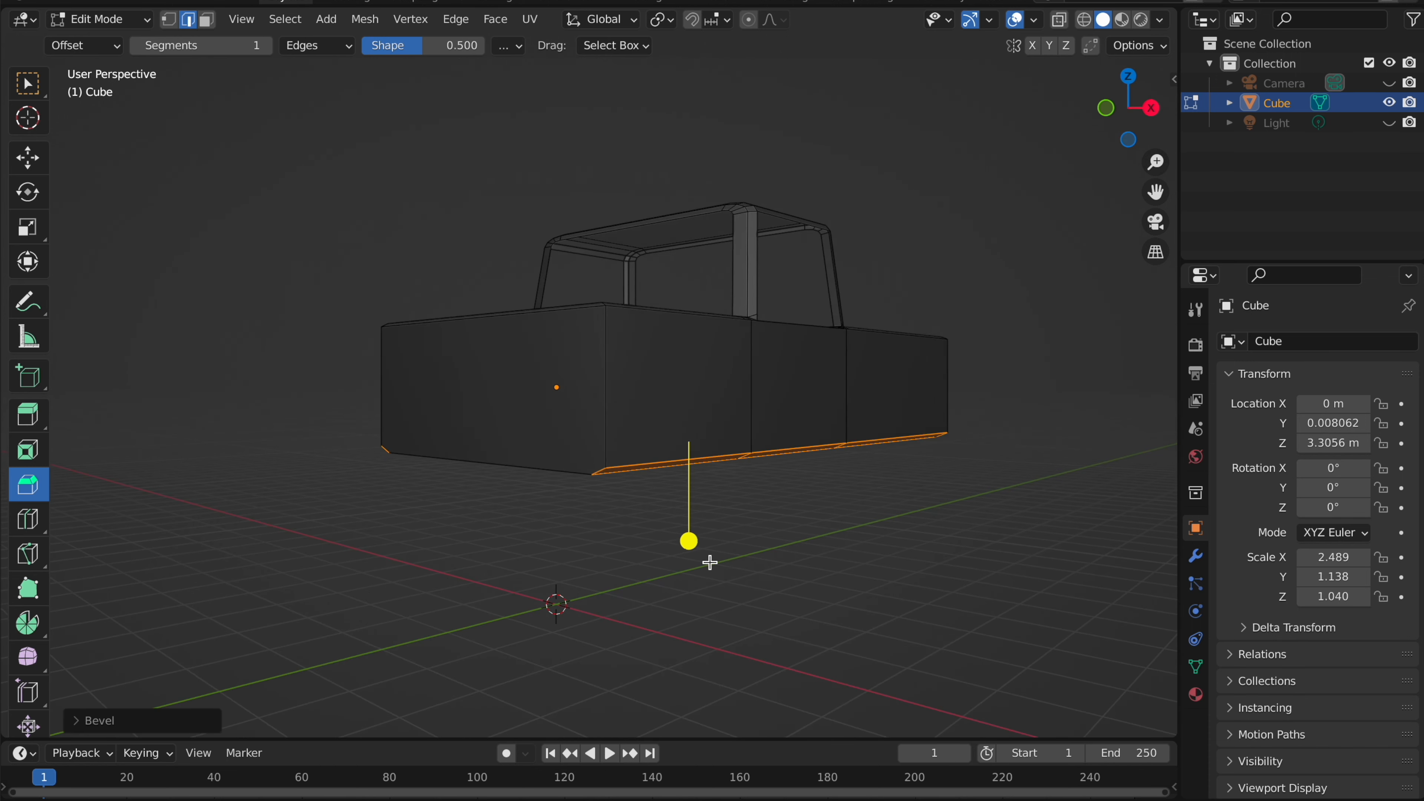
- Select the inner edges of the bottom bevels along both long sides of the body's underside
click(39, 90)
middle_drag(340, 216, 731, 318)
click(800, 402)
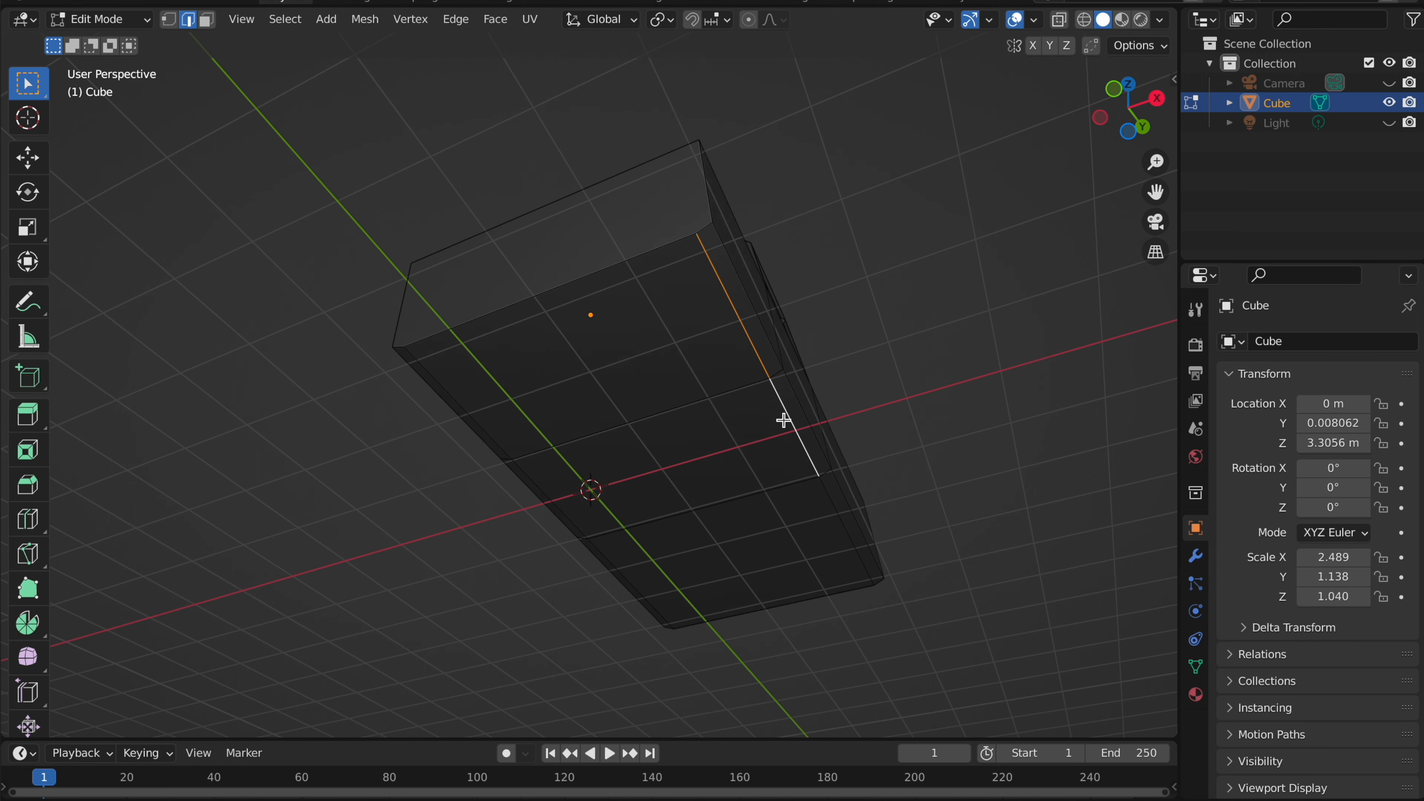
shift+click(840, 521)
scroll(840, 520, left, 10)
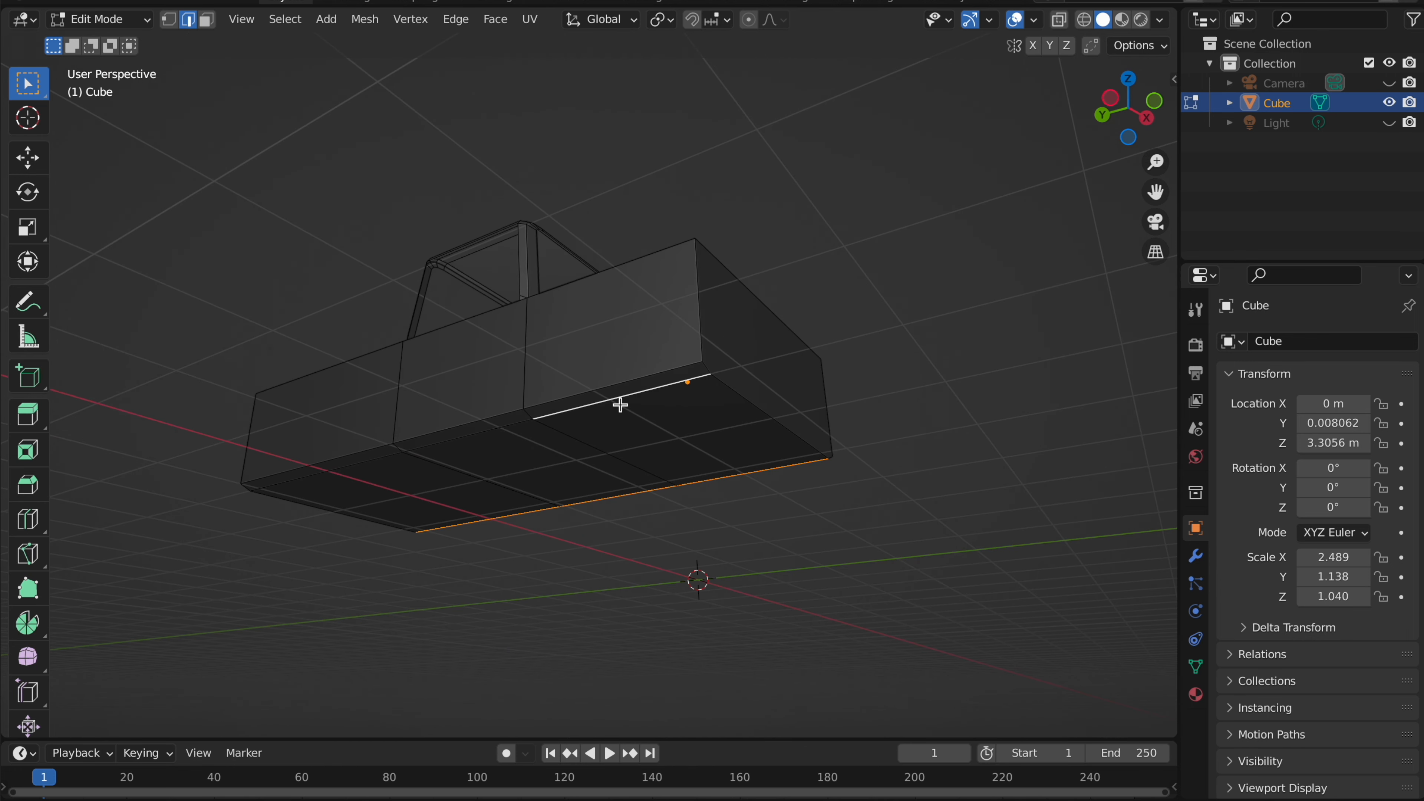
scroll(350, 474, up, 3)
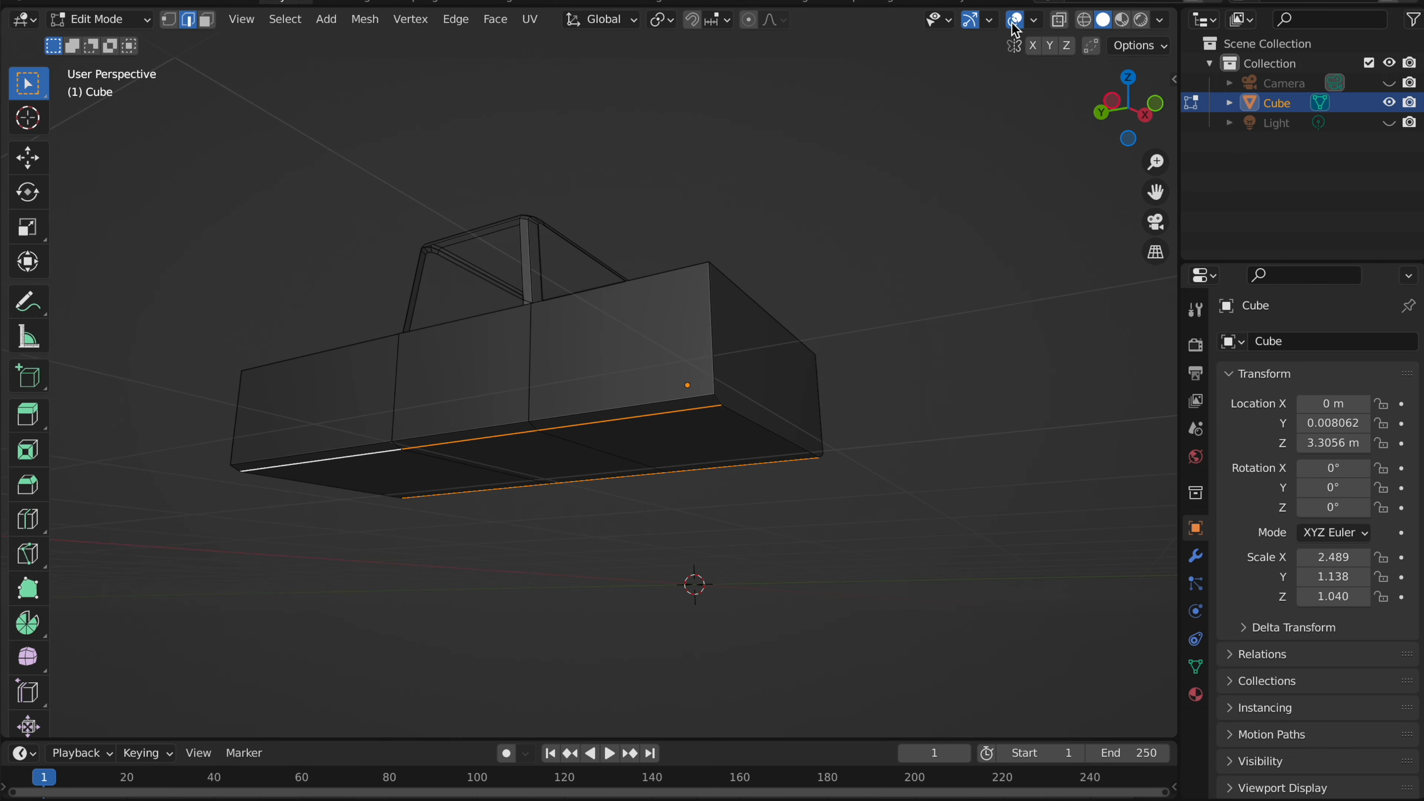
- Examine the bottom bevels and the whole truck body from several sides, with overlays hidden and in Object Mode
scroll(810, 324, down, 5)
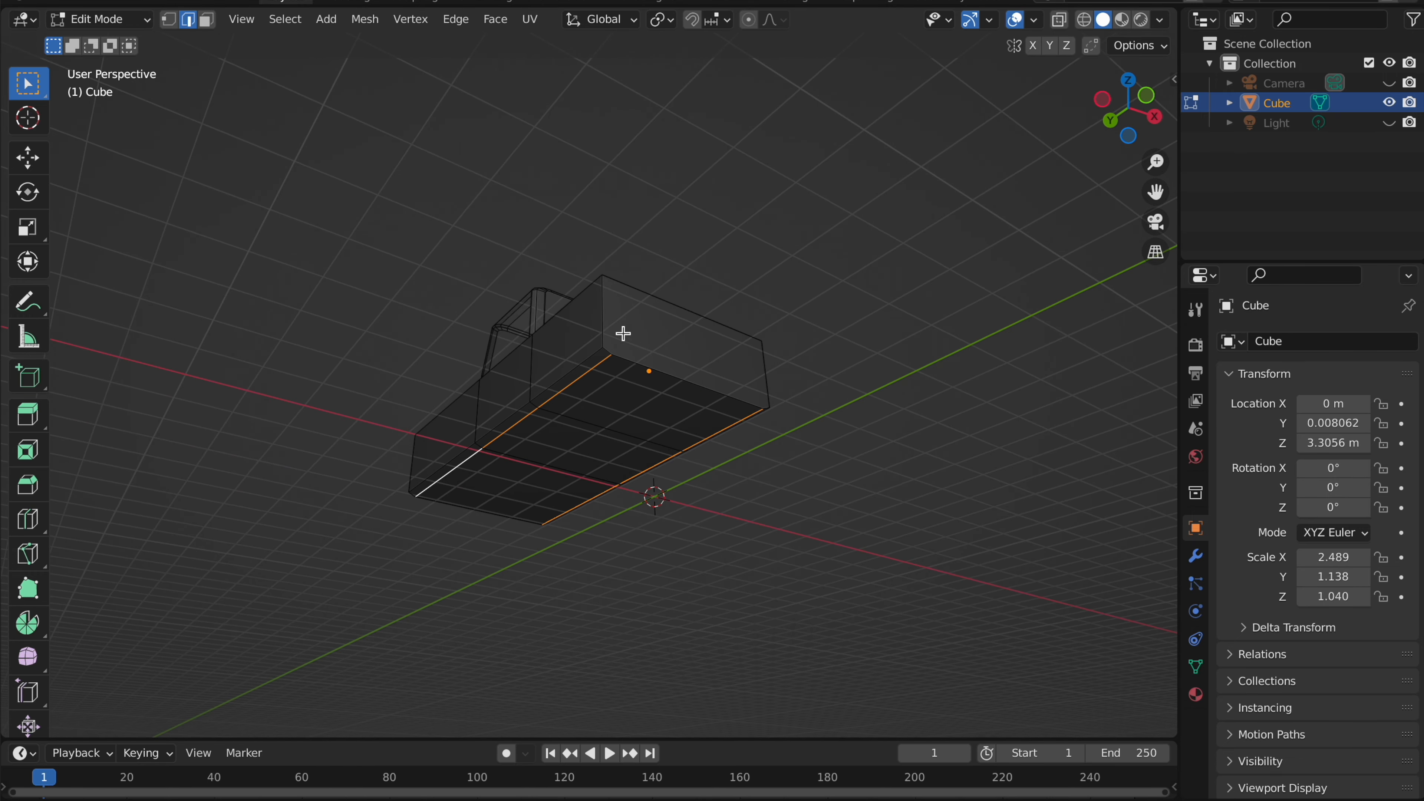
scroll(735, 308, right, 5)
scroll(735, 308, right, 5)
scroll(623, 305, left, 8)
scroll(623, 305, up, 8)
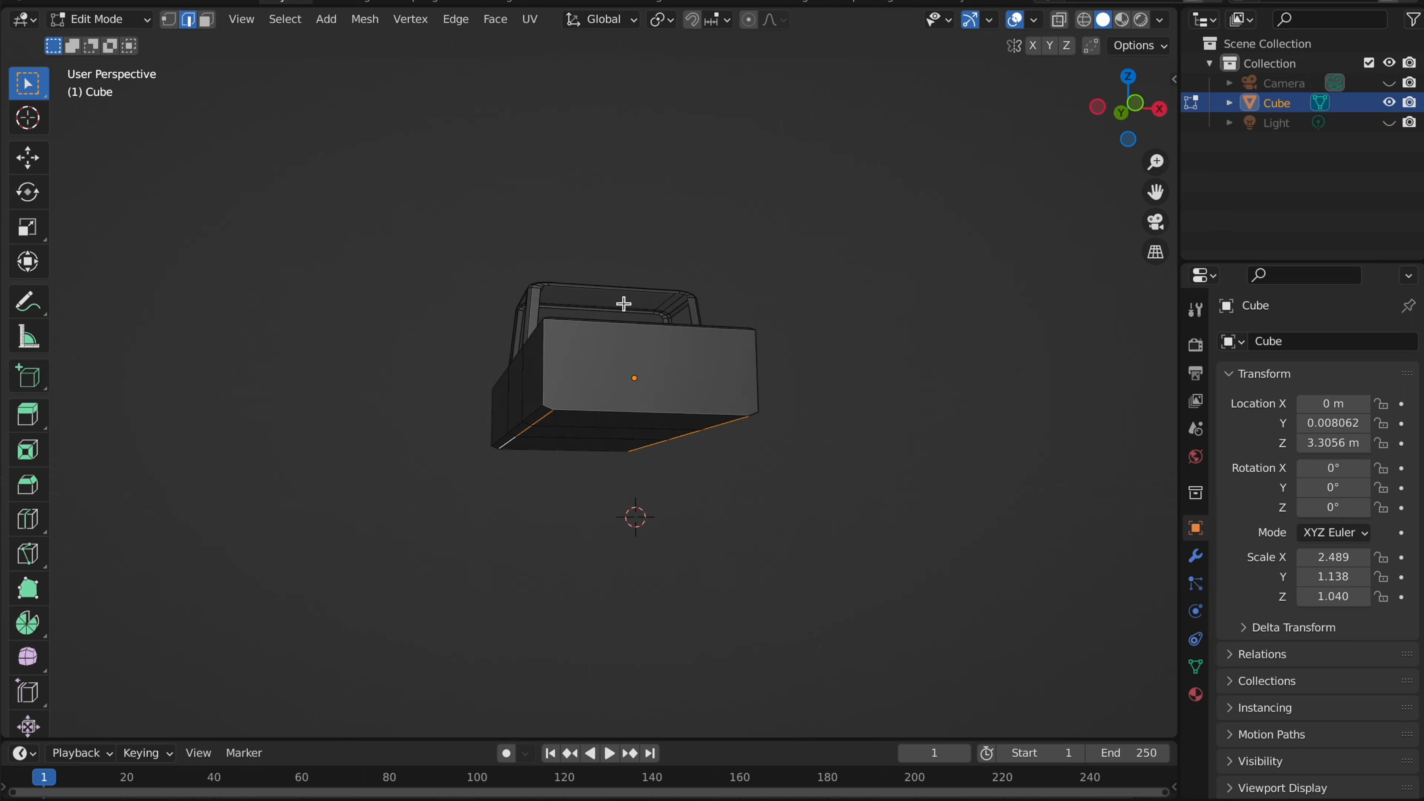
scroll(537, 406, down, 8)
scroll(537, 406, right, 2)
scroll(537, 406, up, 10)
scroll(537, 406, down, 2)
scroll(537, 407, down, 6)
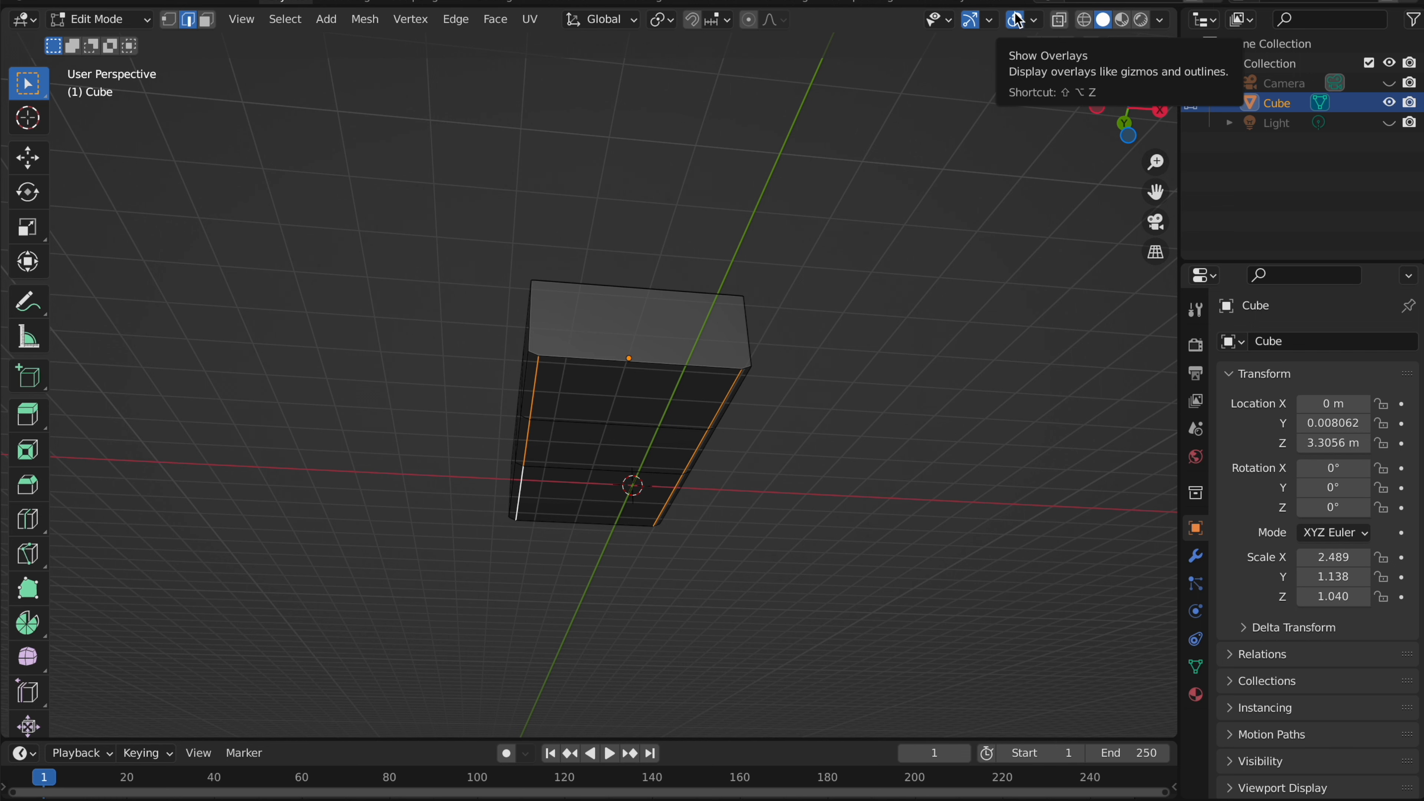
click(1016, 15)
scroll(671, 312, up, 5)
key(Tab)
scroll(671, 312, right, 5)
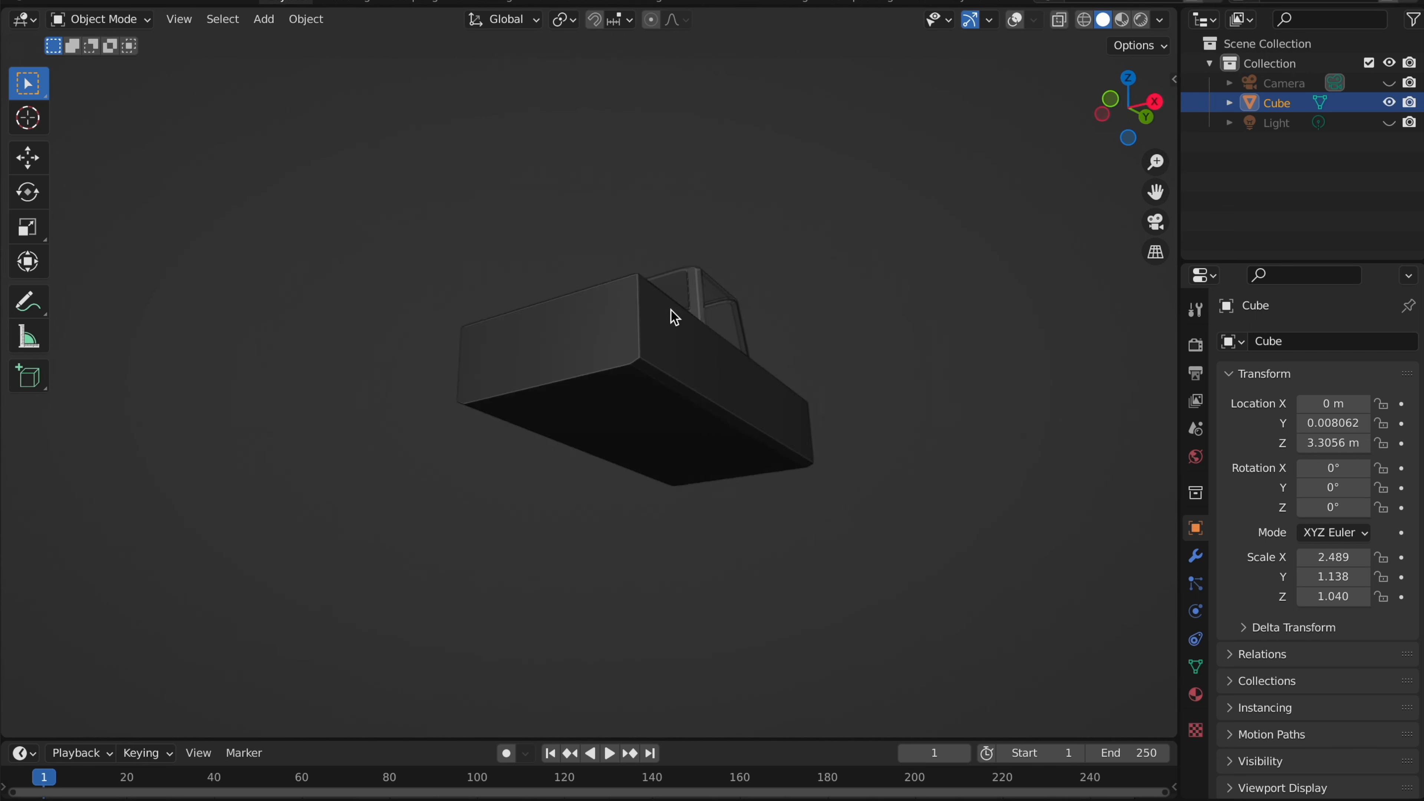
scroll(671, 311, up, 5)
scroll(671, 312, down, 5)
scroll(672, 312, right, 10)
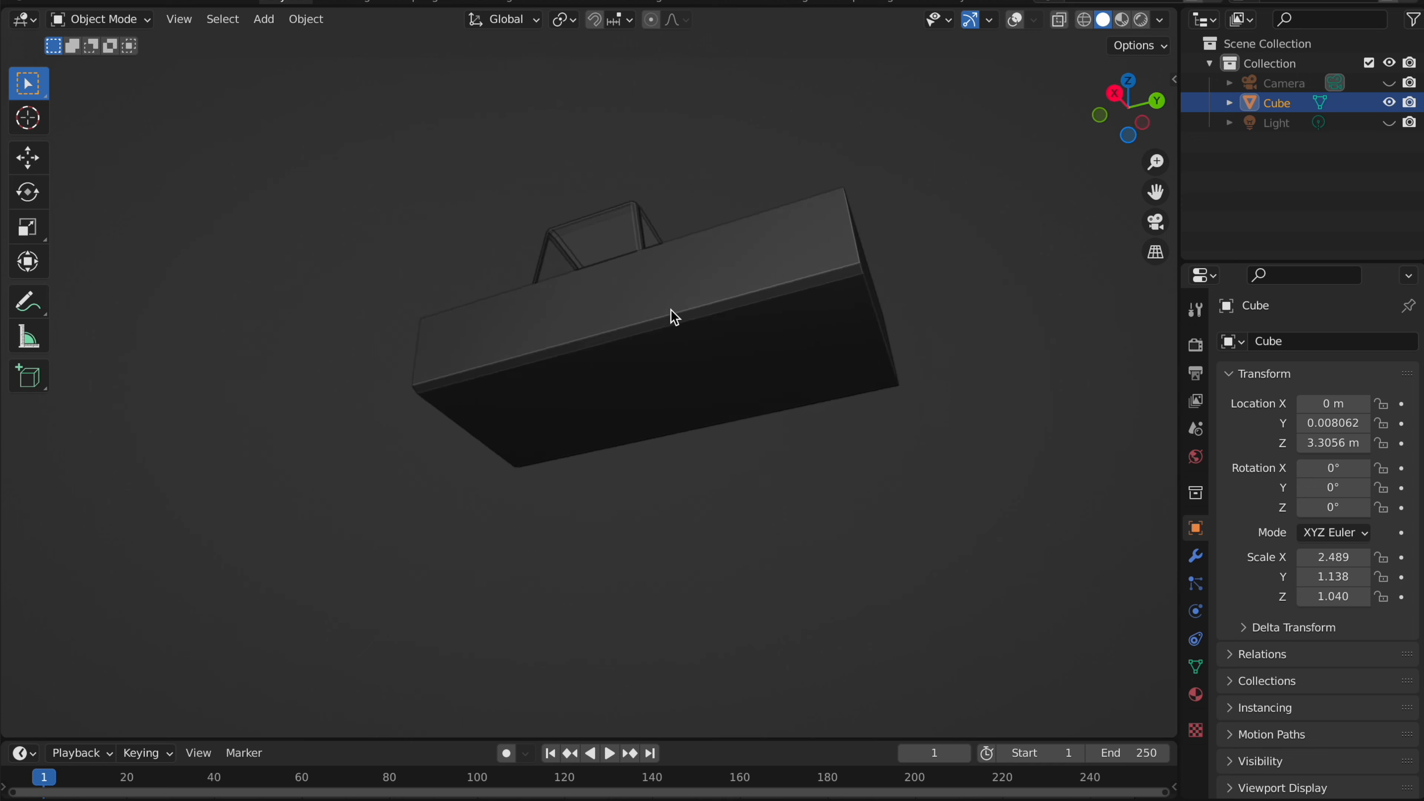
scroll(671, 310, up, 5)
scroll(671, 310, right, 10)
scroll(671, 310, left, 15)
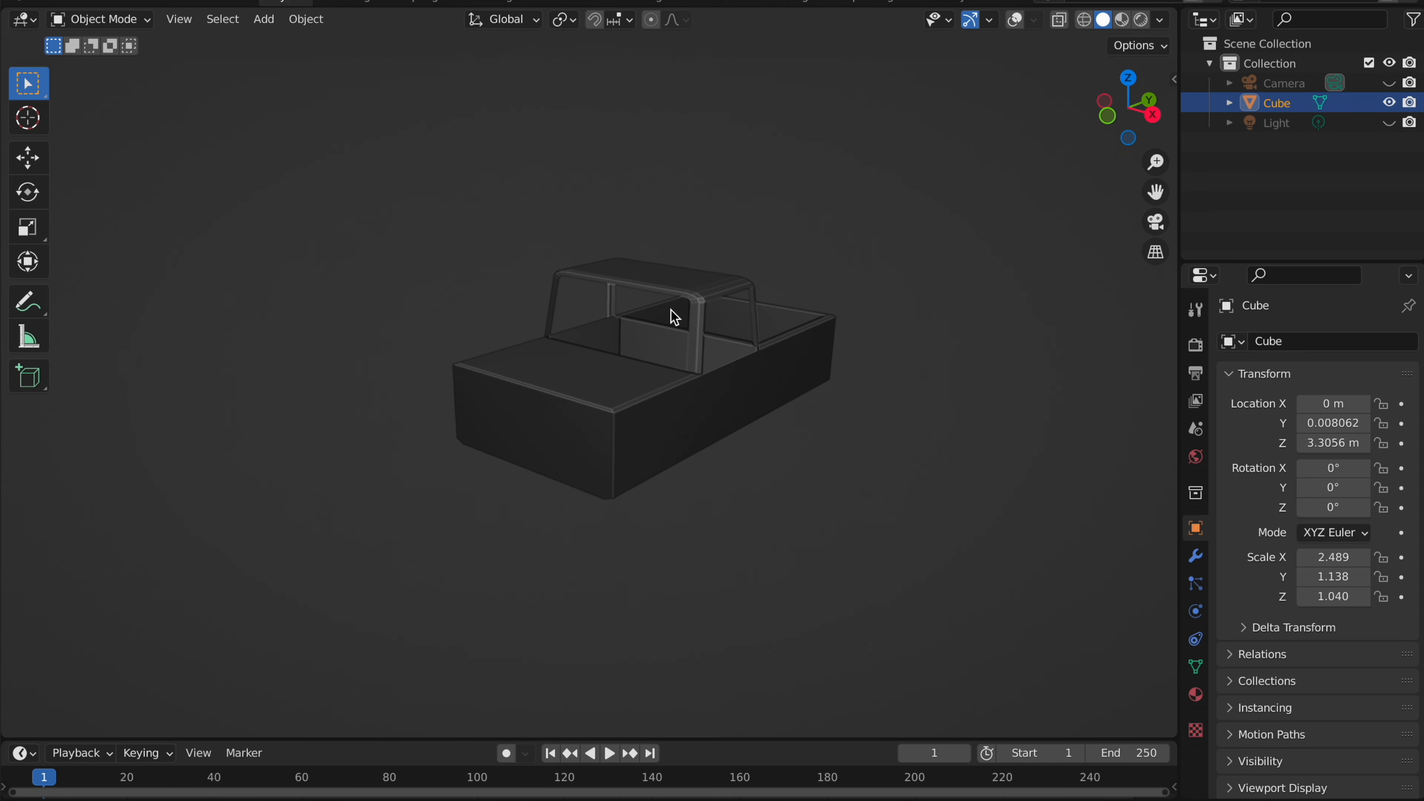
- Restore the overlays and scale the selected underside edges outward along X to narrow the bottom bevels
click(1018, 21)
scroll(739, 279, right, 5)
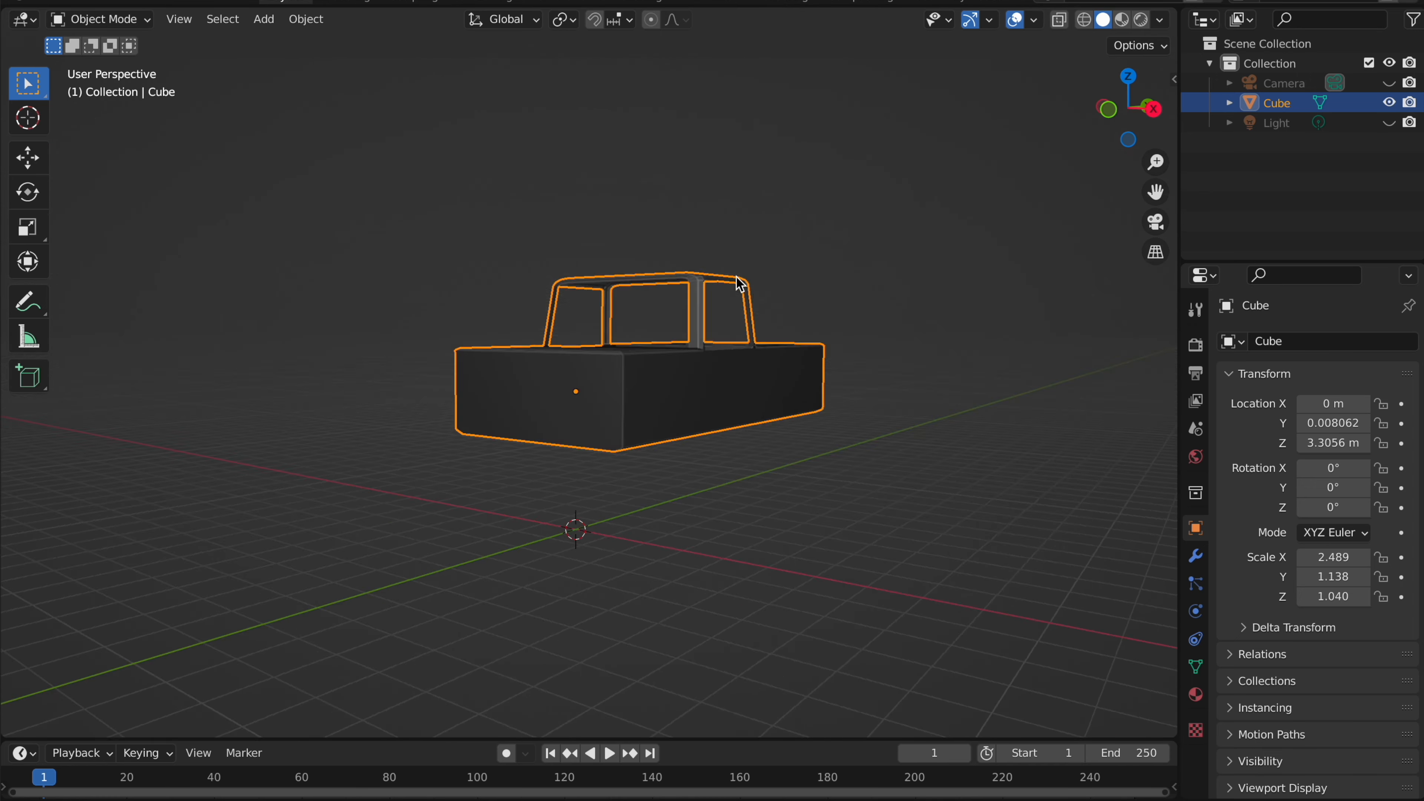
key(Tab)
scroll(737, 277, down, 5)
scroll(736, 277, right, 5)
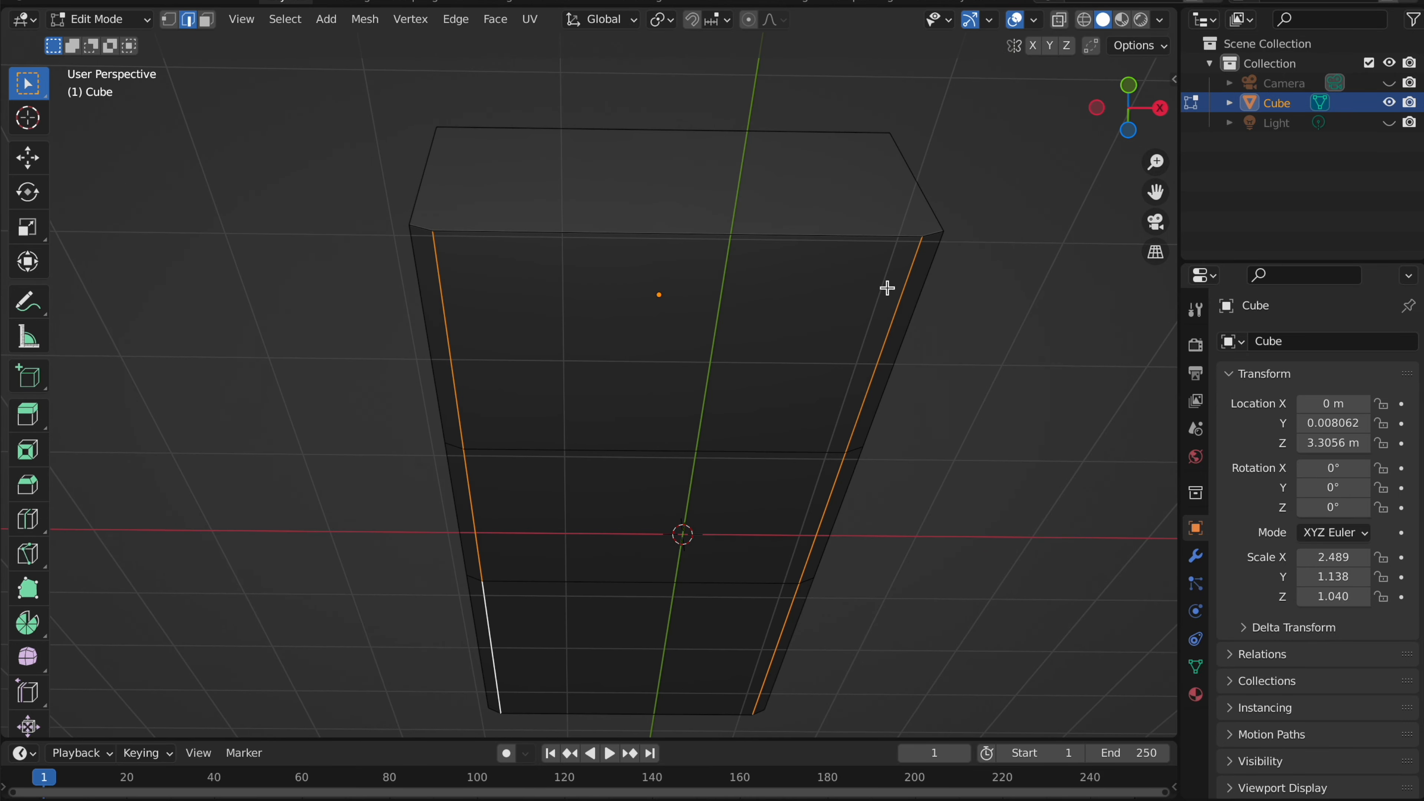
key(s)
key(x)
click(914, 283)
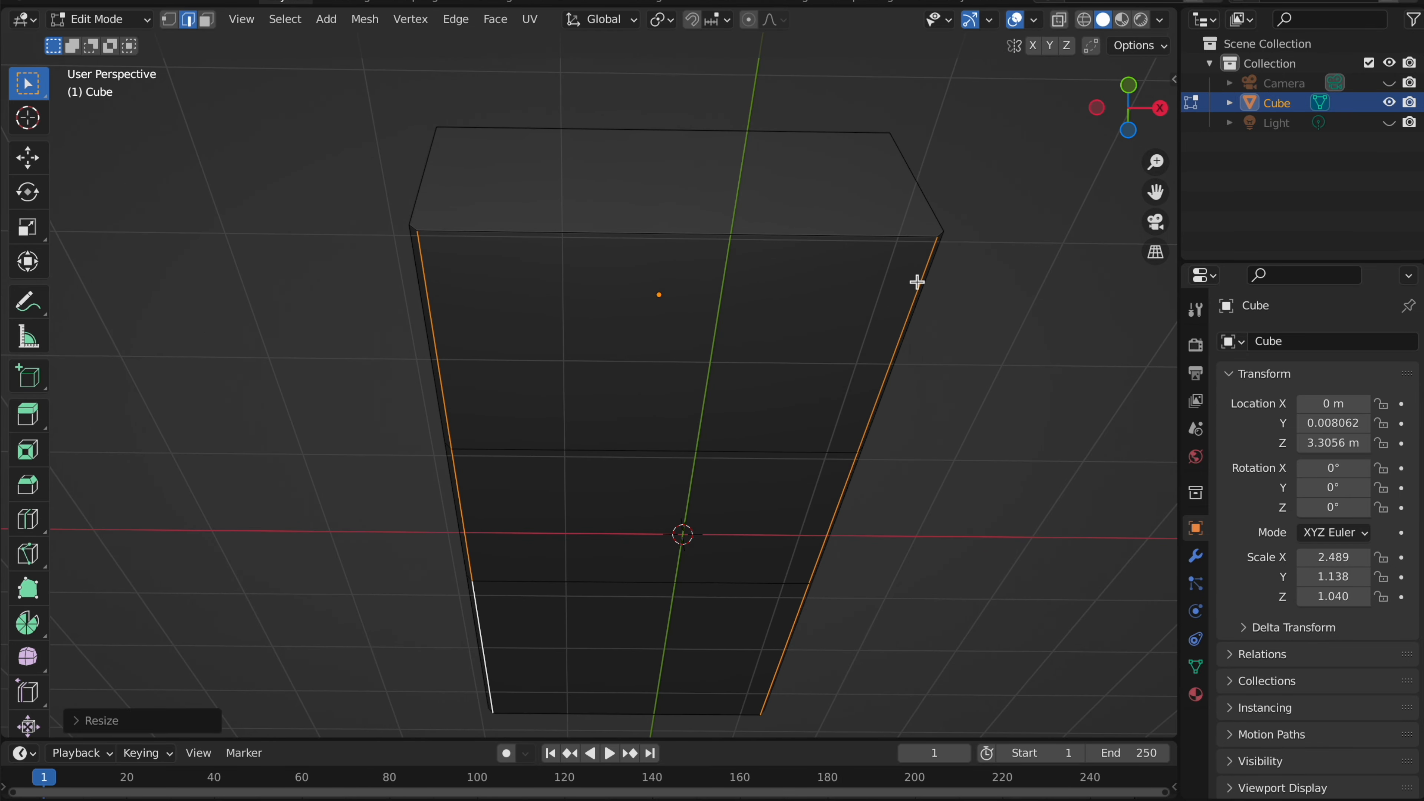
scroll(917, 281, right, 5)
key(Tab)
scroll(917, 281, up, 10)
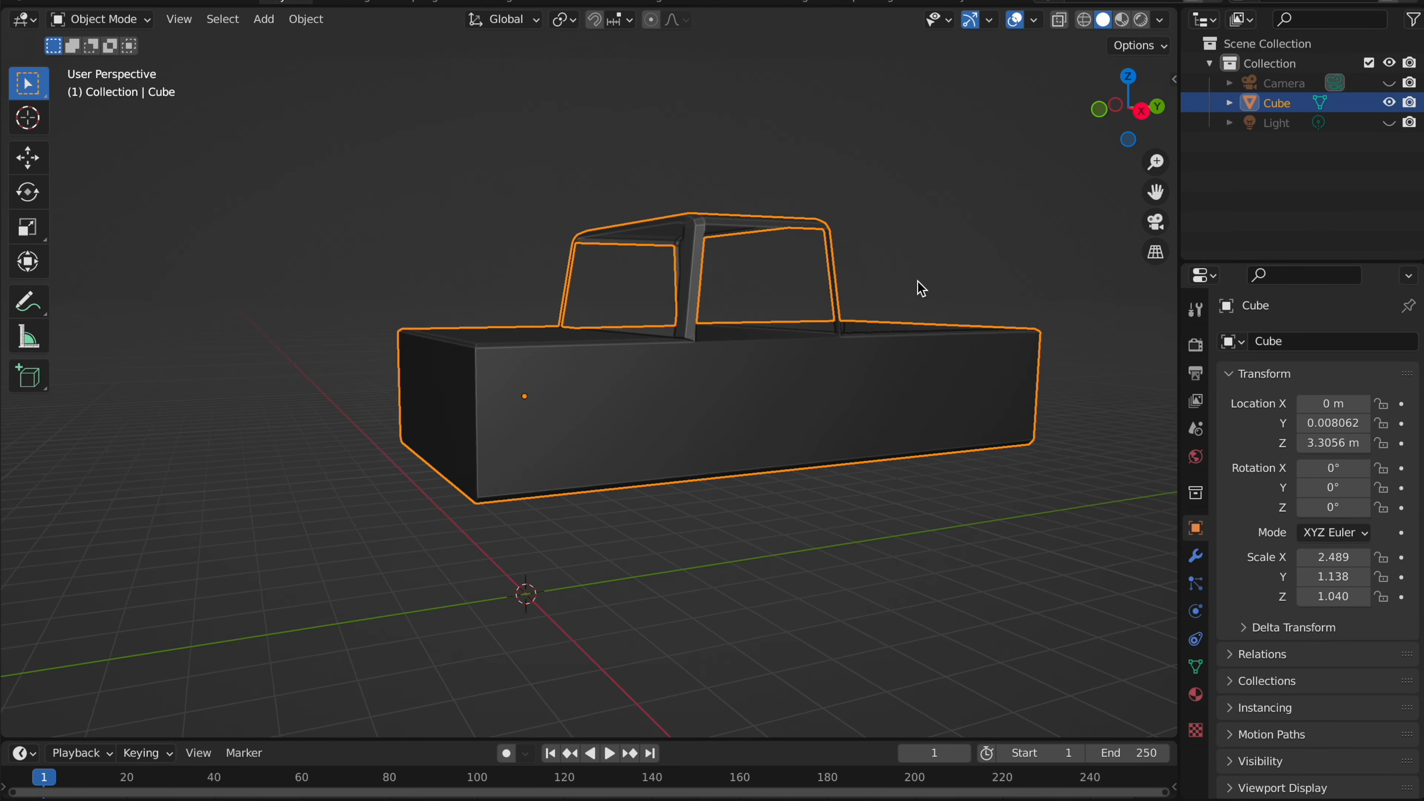
- In the right orthographic wireframe view, select the hood's front top vertices and lower them about 0.19 m along Z
click(725, 365)
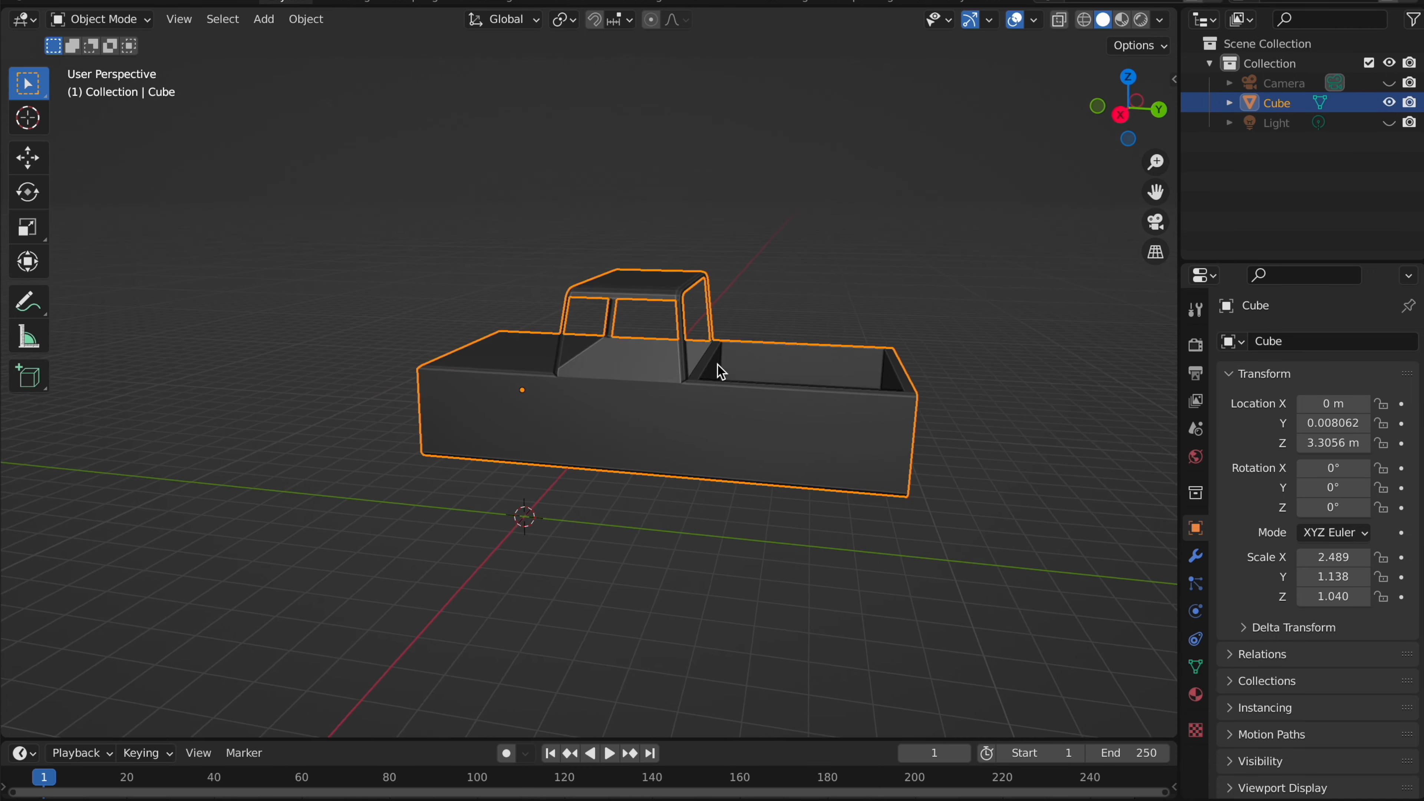
scroll(717, 365, right, 5)
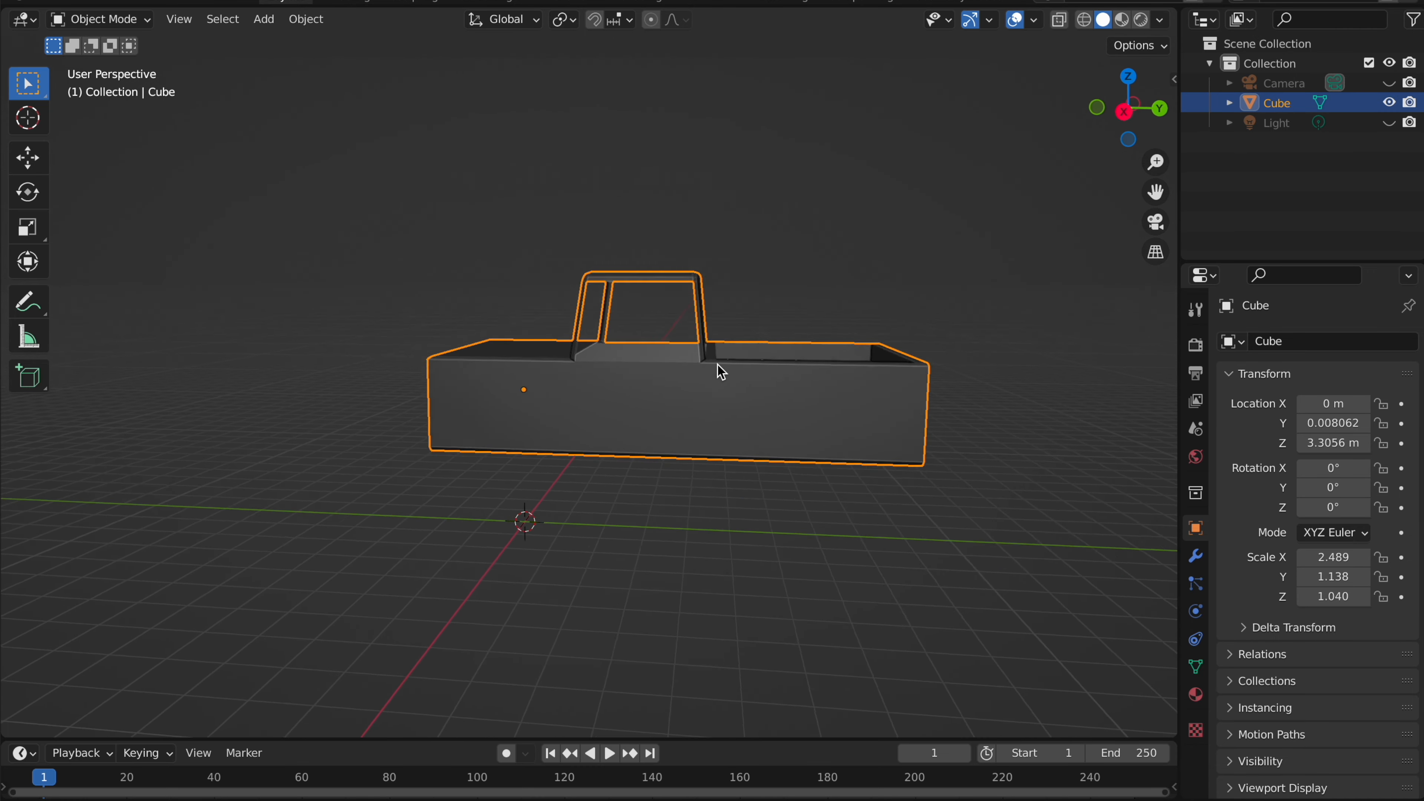
click(1126, 110)
scroll(794, 376, up, 5)
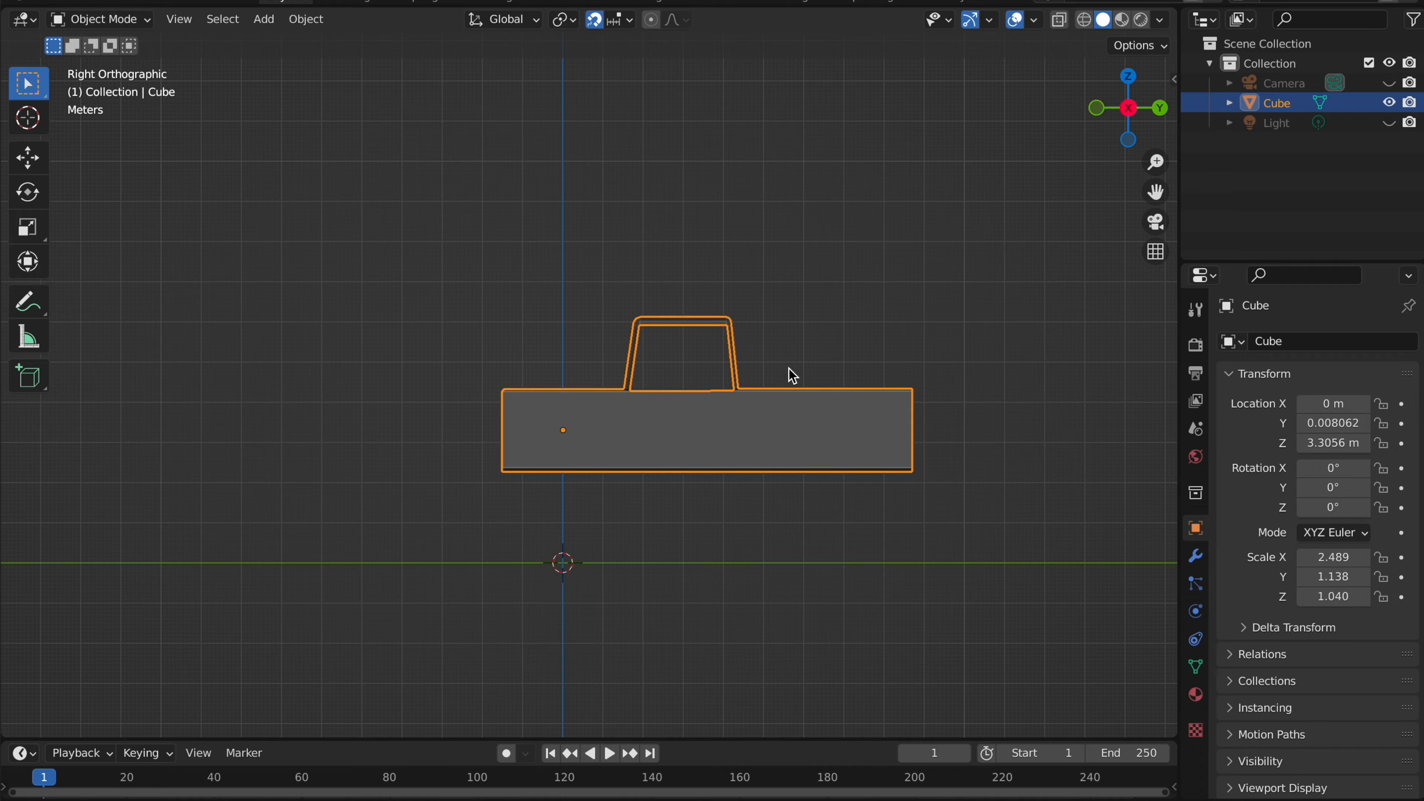
key(Tab)
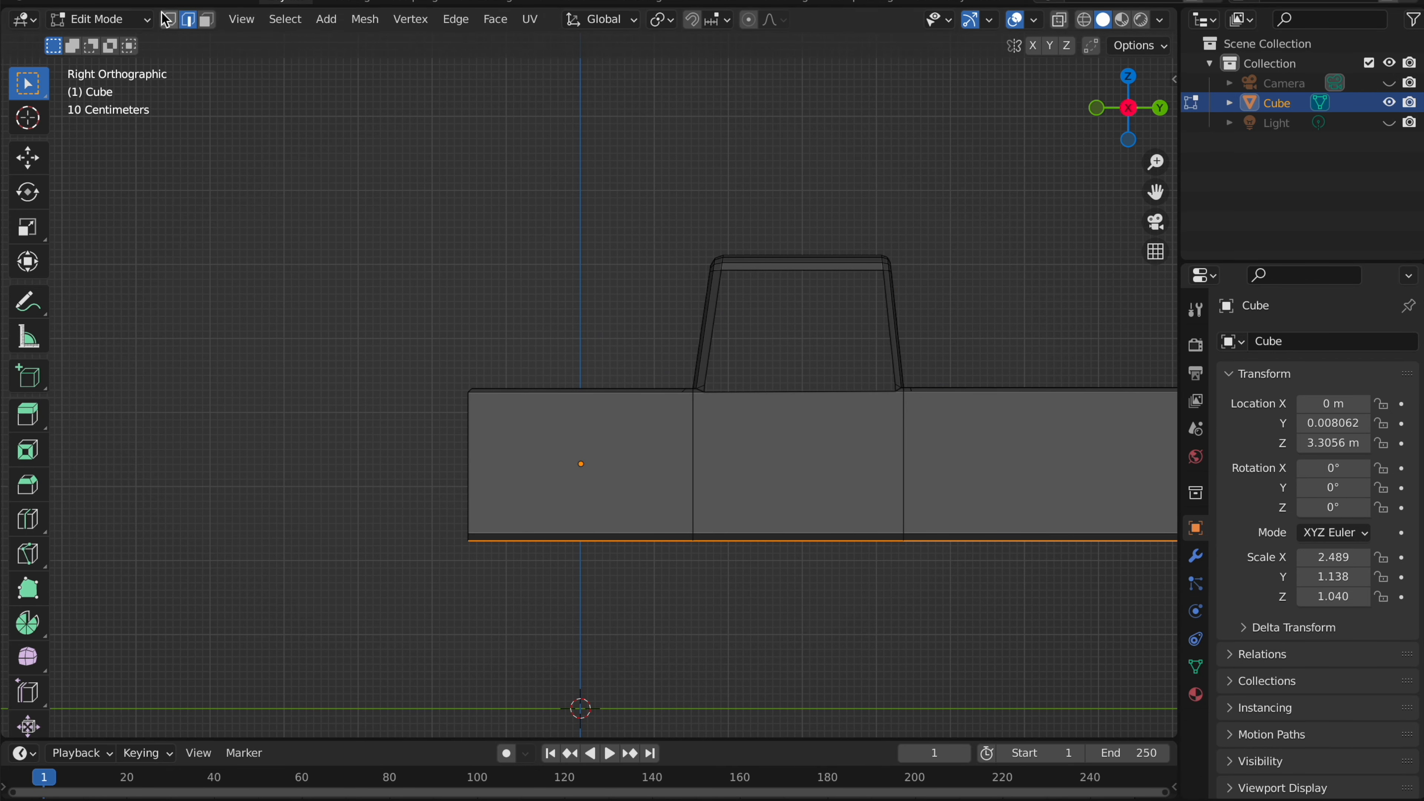
click(168, 23)
key(z)
click(510, 216)
drag(528, 452, 528, 452)
key(g)
key(z)
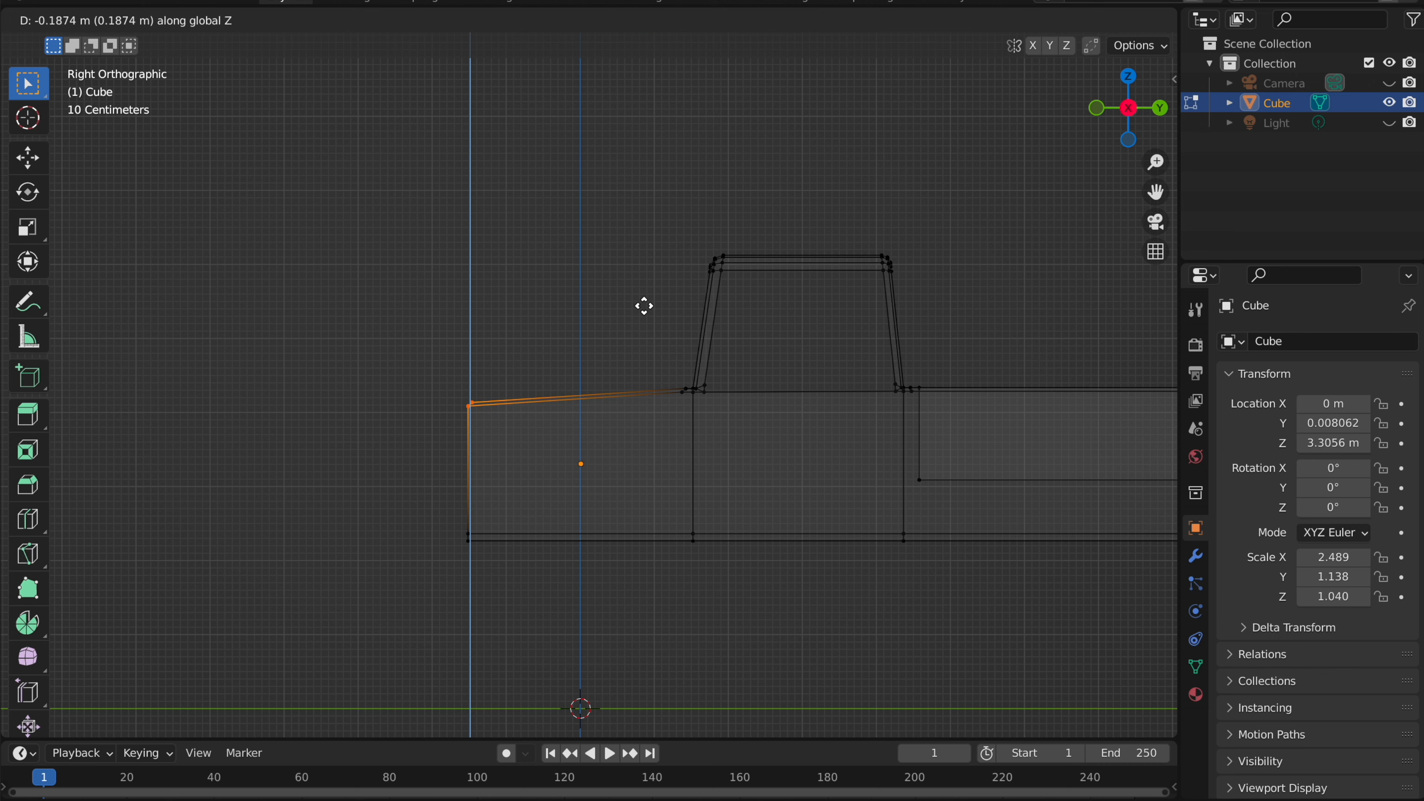
click(644, 305)
- Return the viewport to solid shading and check the sloped hood in Object Mode
key(Tab)
ctrl+scroll(646, 308, right, 8)
key(Tab)
key(Tab)
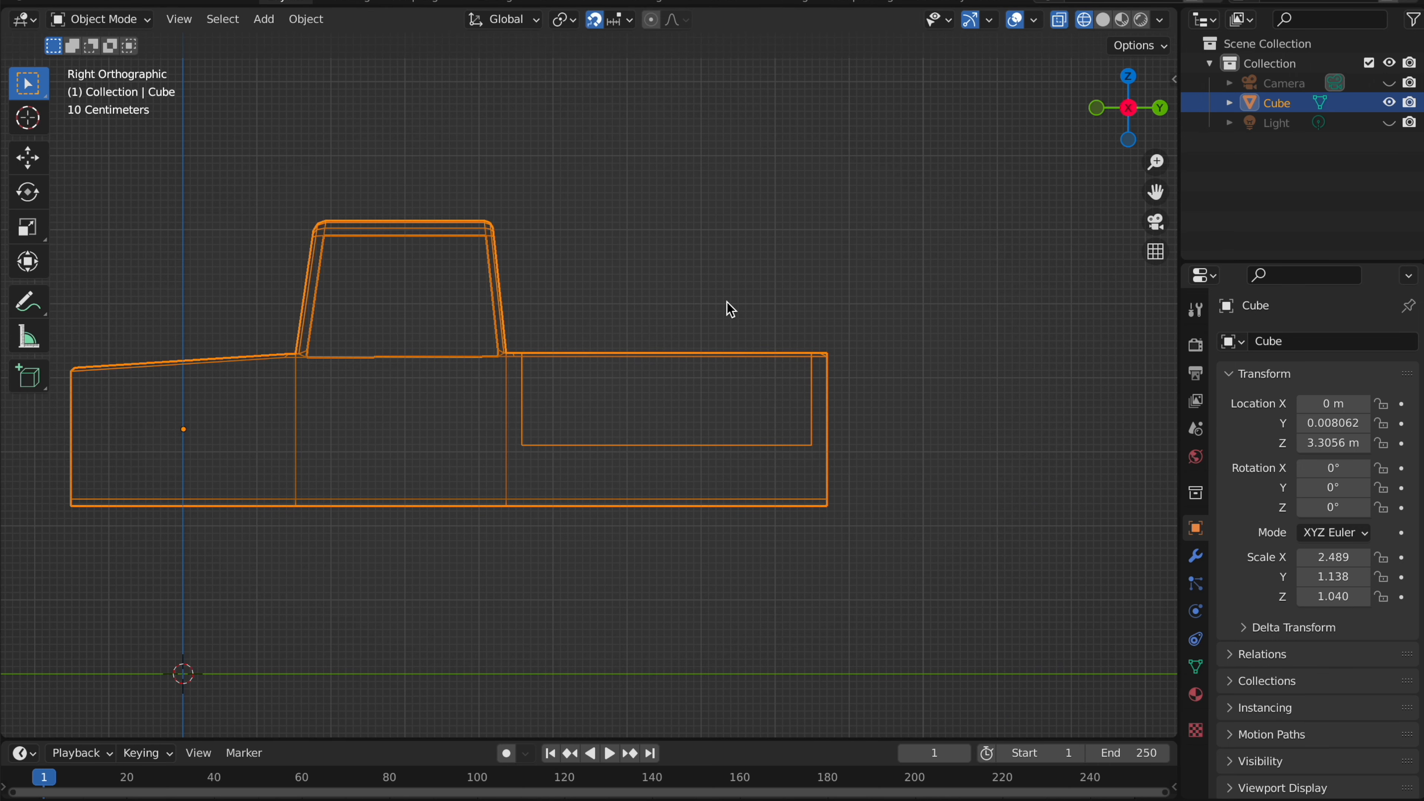
shift+scroll(729, 304, left, 6)
key(z)
click(842, 282)
click(766, 216)
scroll(766, 216, left, 15)
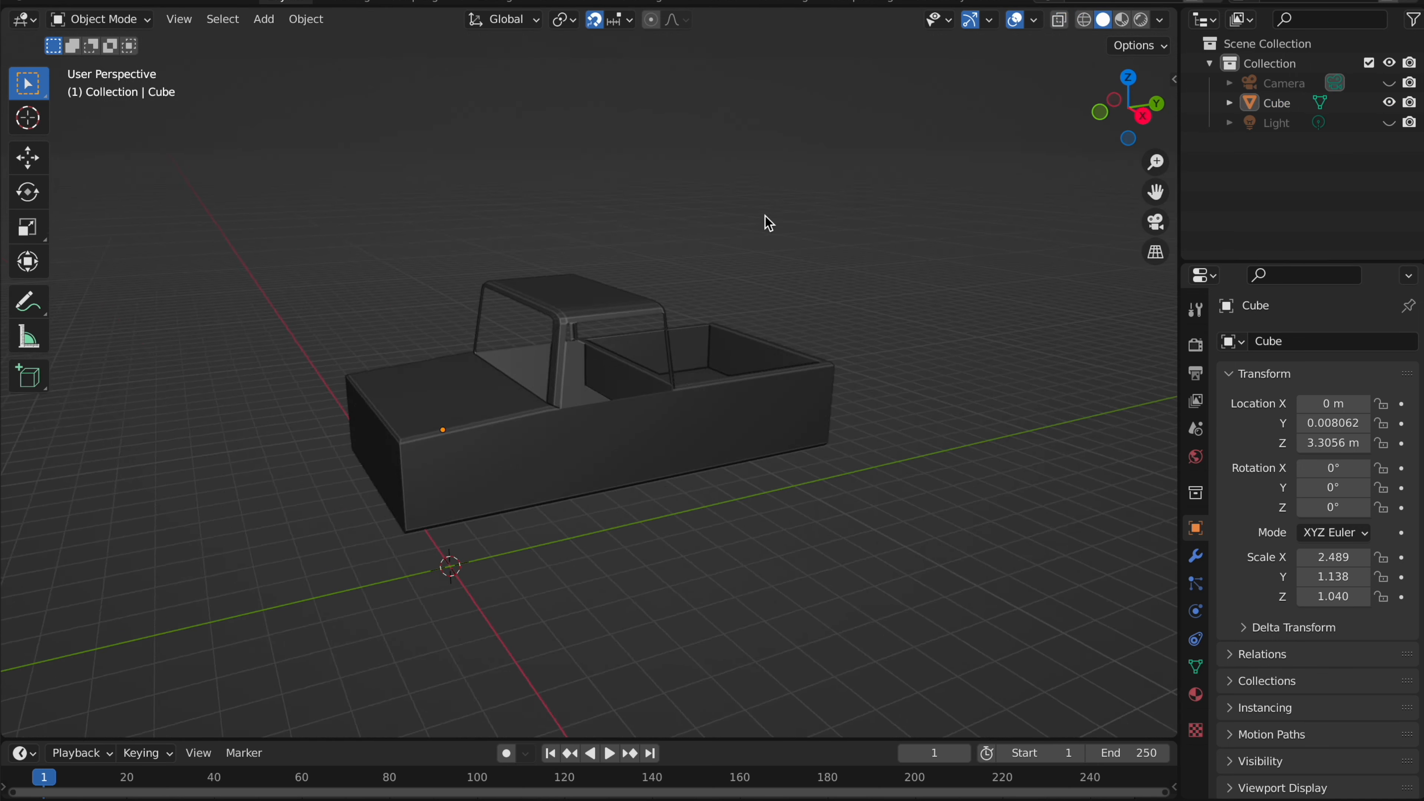
- Add three loop cuts across the hood's front bevel strip, one at the centre and one midway on each side
click(575, 376)
scroll(575, 376, right, 5)
key(Tab)
scroll(573, 376, left, 10)
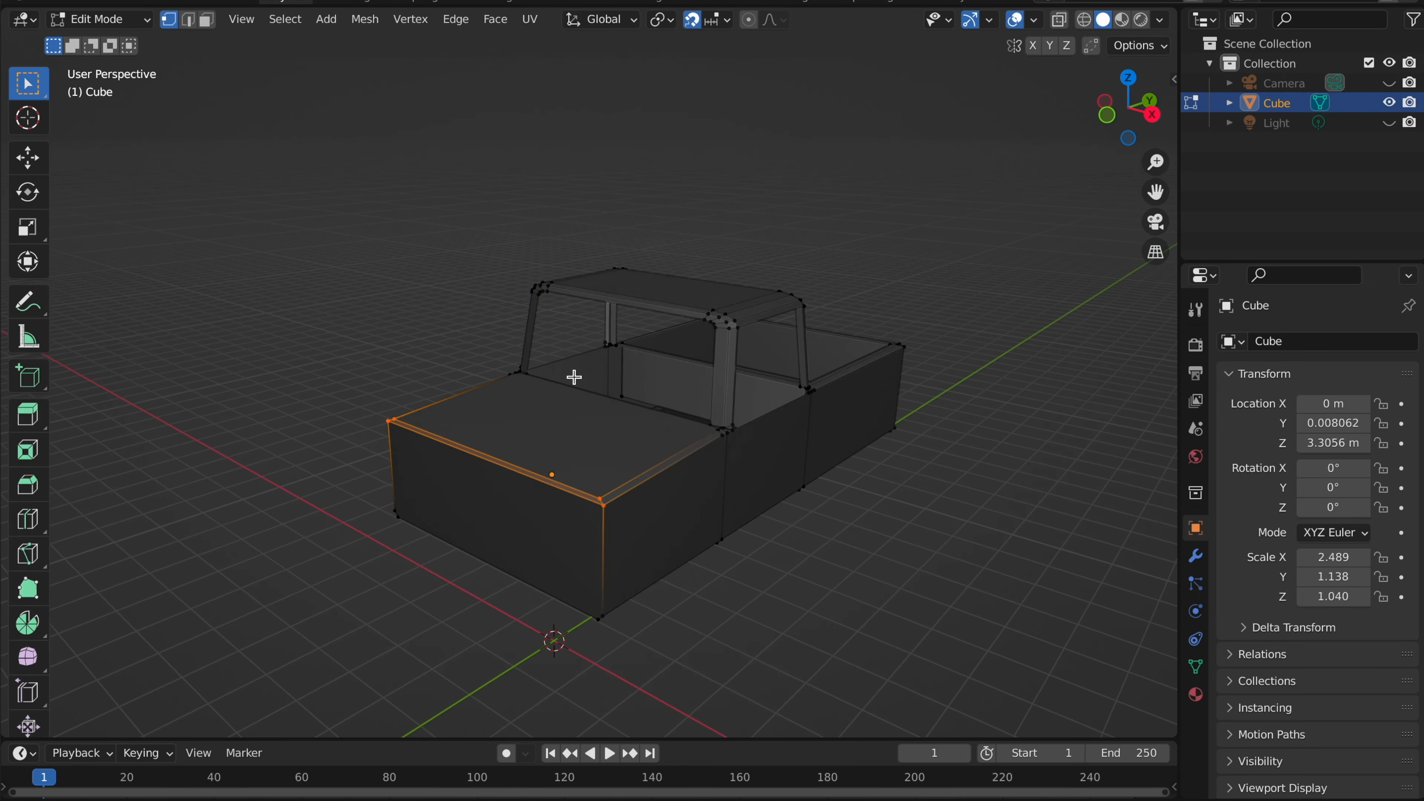
click(28, 519)
click(605, 478)
scroll(606, 479, up, 4)
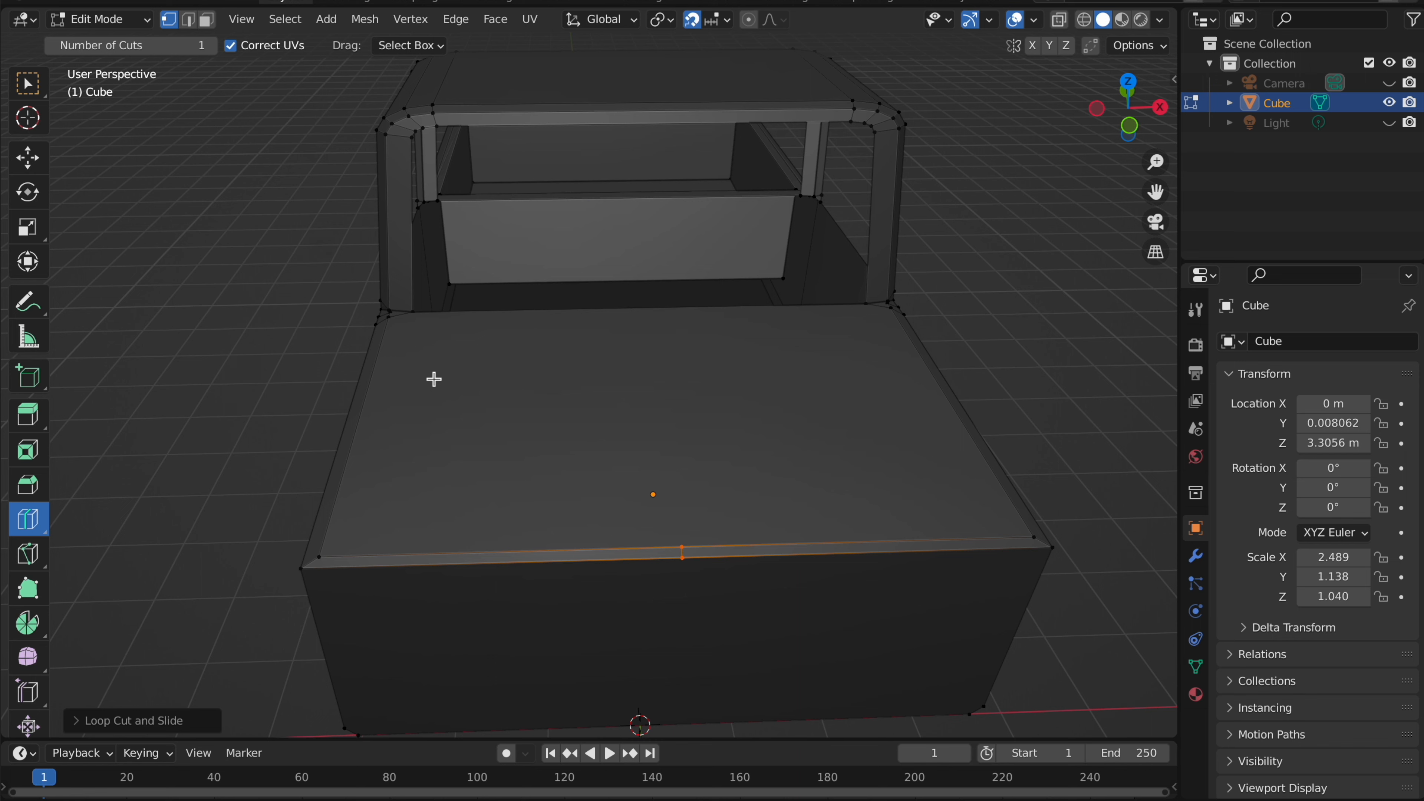
click(534, 553)
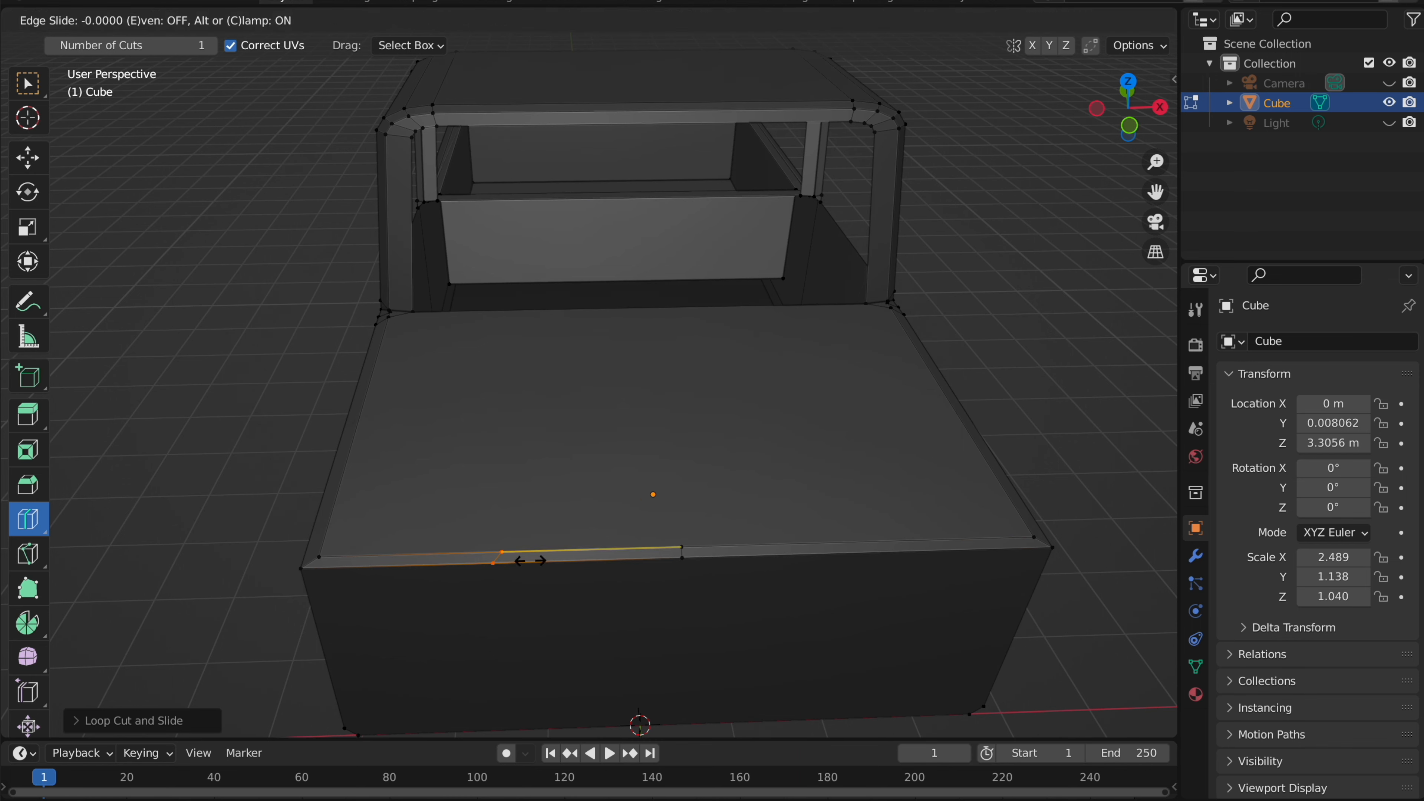
click(27, 94)
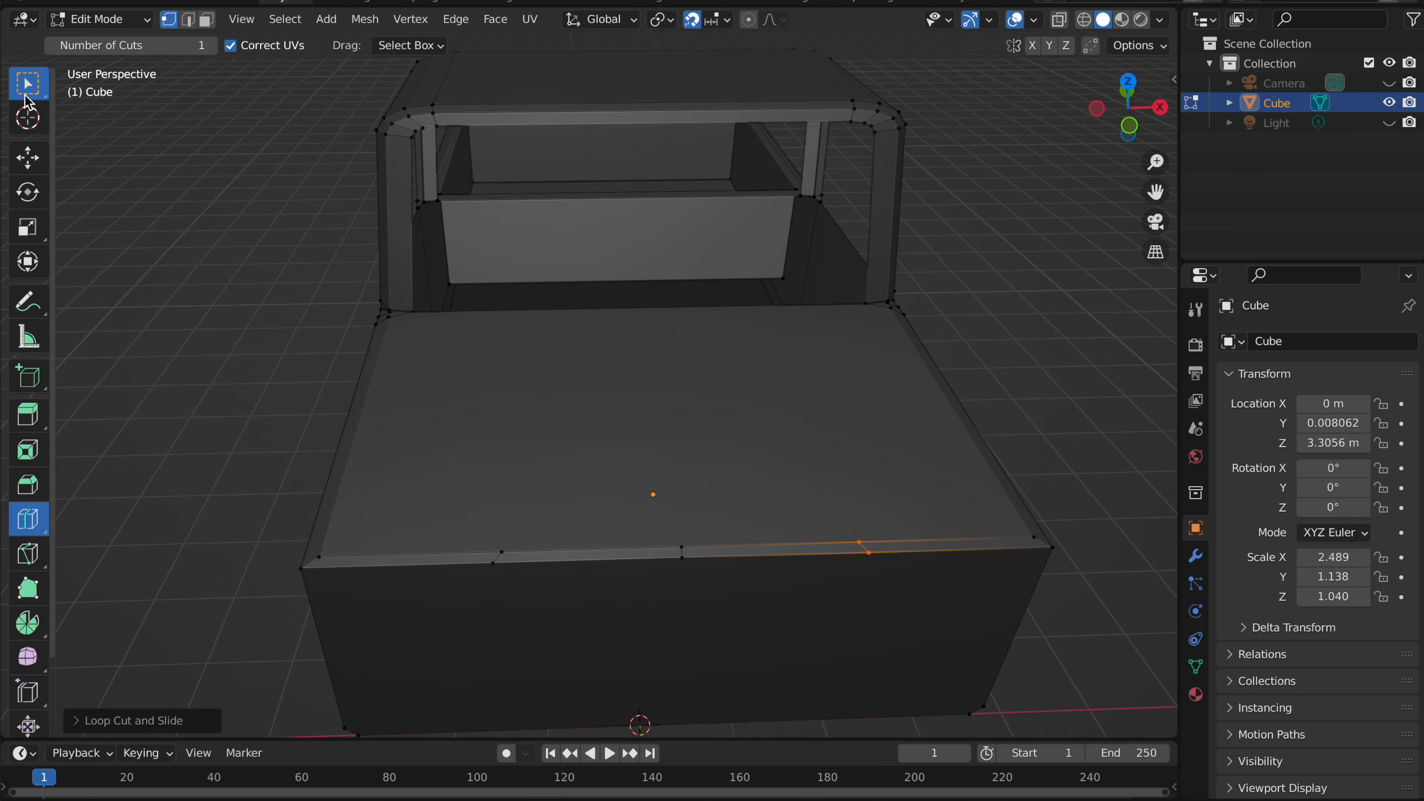
- Fill the cab's windshield opening with a face and deselect everything
scroll(459, 502, right, 10)
scroll(459, 502, down, 5)
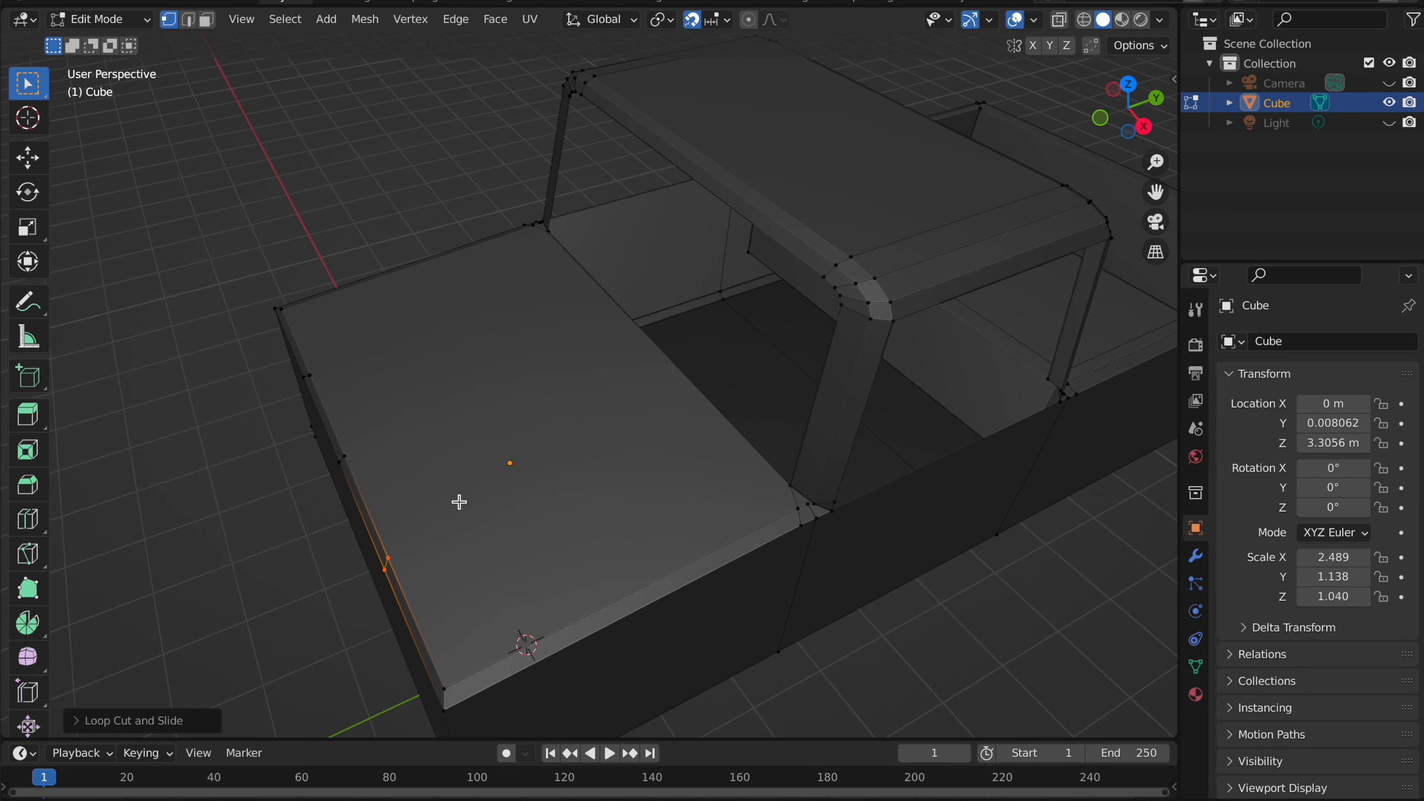
scroll(525, 330, left, 5)
alt+click(572, 92)
key(f)
key(Tab)
key(Tab)
scroll(663, 163, left, 5)
click(28, 519)
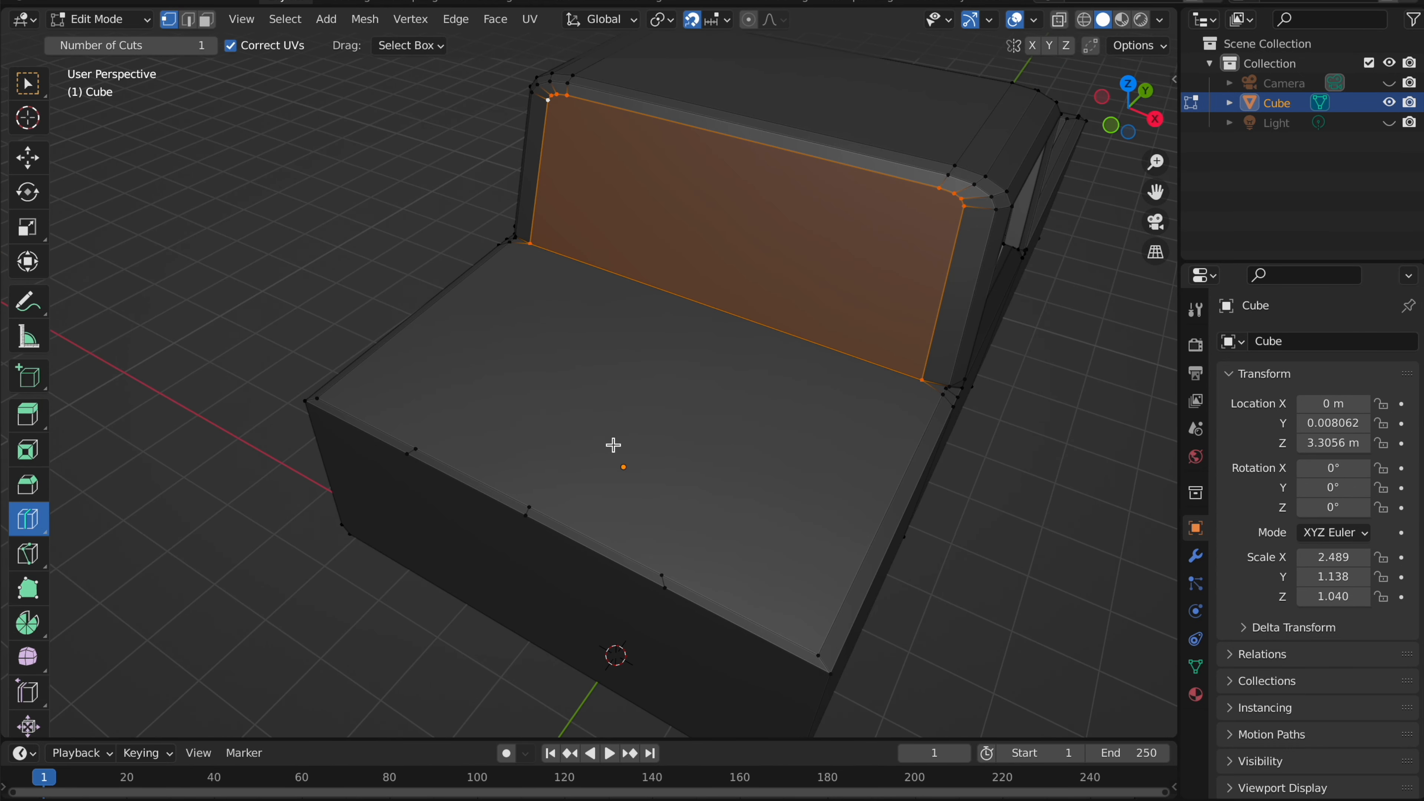
click(39, 95)
click(324, 197)
scroll(324, 198, right, 5)
key(Tab)
scroll(326, 196, left, 5)
scroll(325, 196, left, 5)
key(Tab)
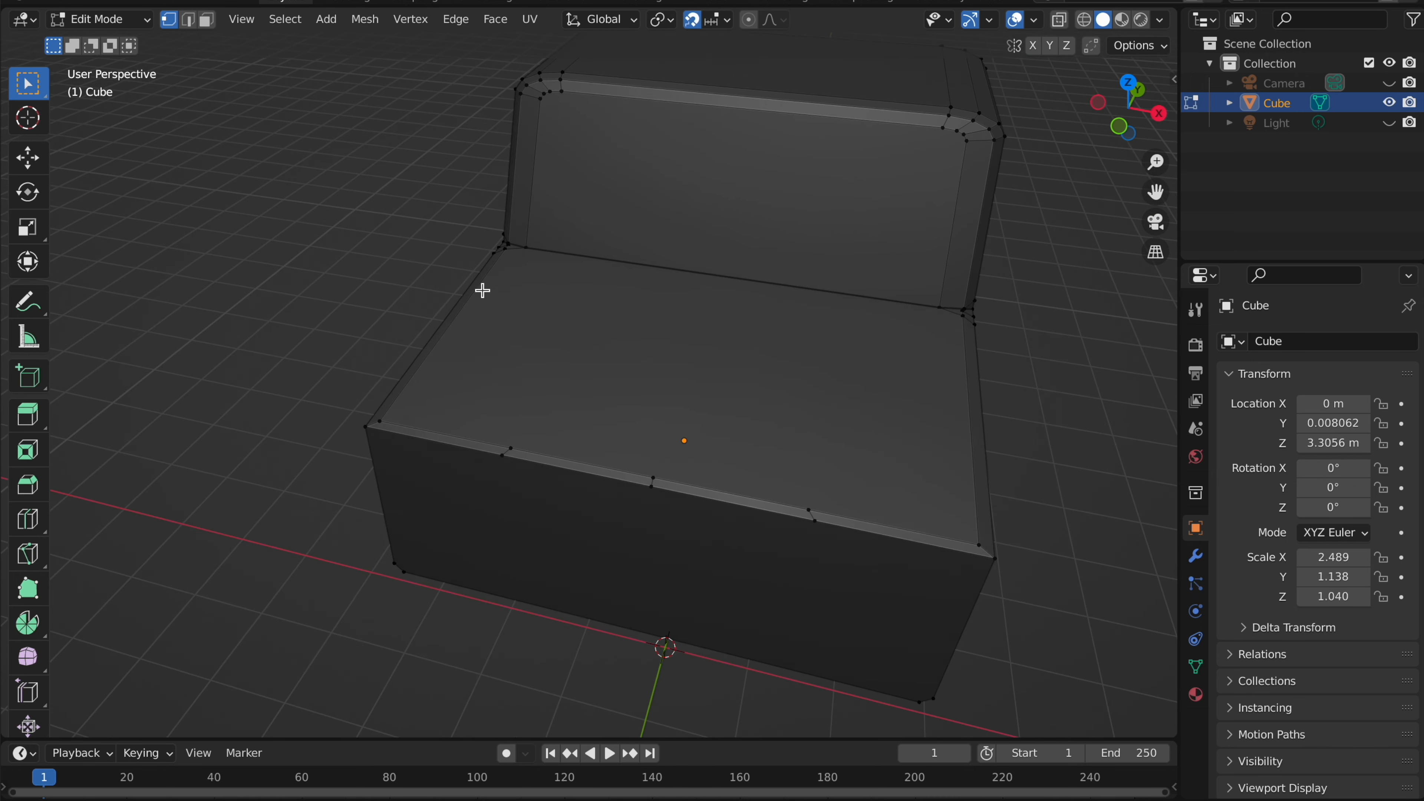
- Try a knife cut across the hood from its front bevel toward the windshield and undo it
scroll(546, 401, left, 5)
scroll(624, 496, left, 10)
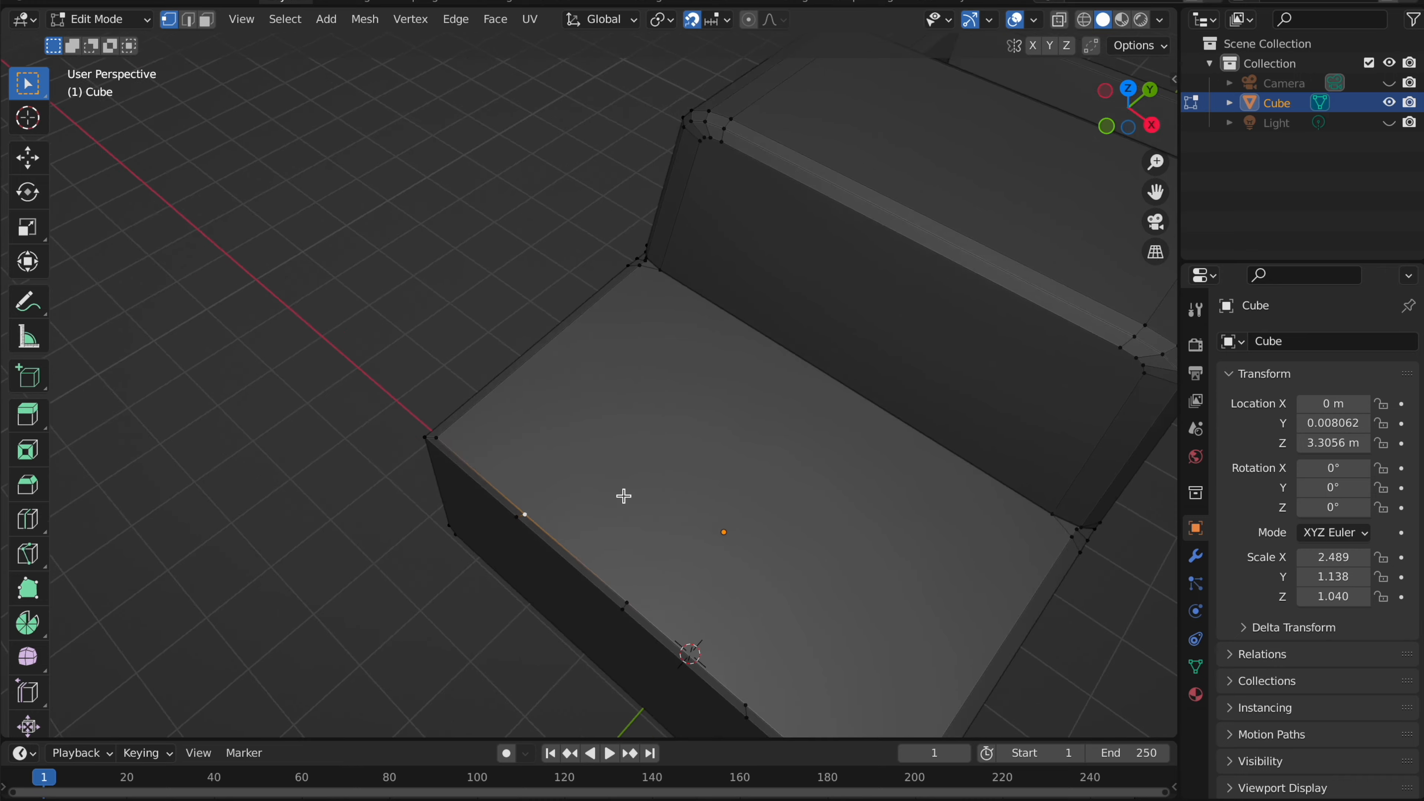
click(30, 551)
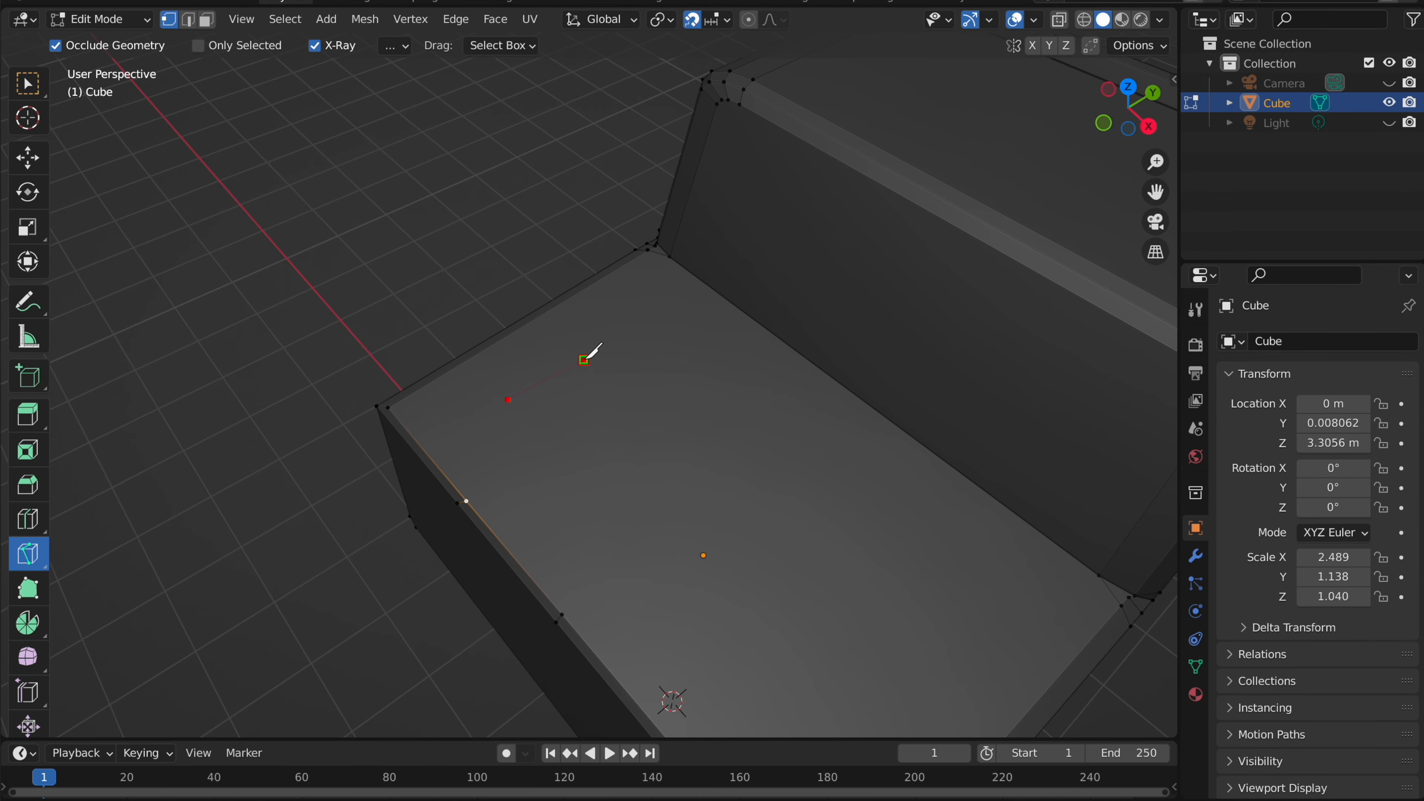
key(Escape)
click(731, 302)
middle_drag(822, 526, 823, 526)
key(Return)
key(Tab)
key(Tab)
key(Tab)
key(Tab)
key(ctrl+z)
- In top view, knife two slightly splayed cuts from the hood's outer front loop cuts to the windshield base
middle_drag(596, 247, 588, 615)
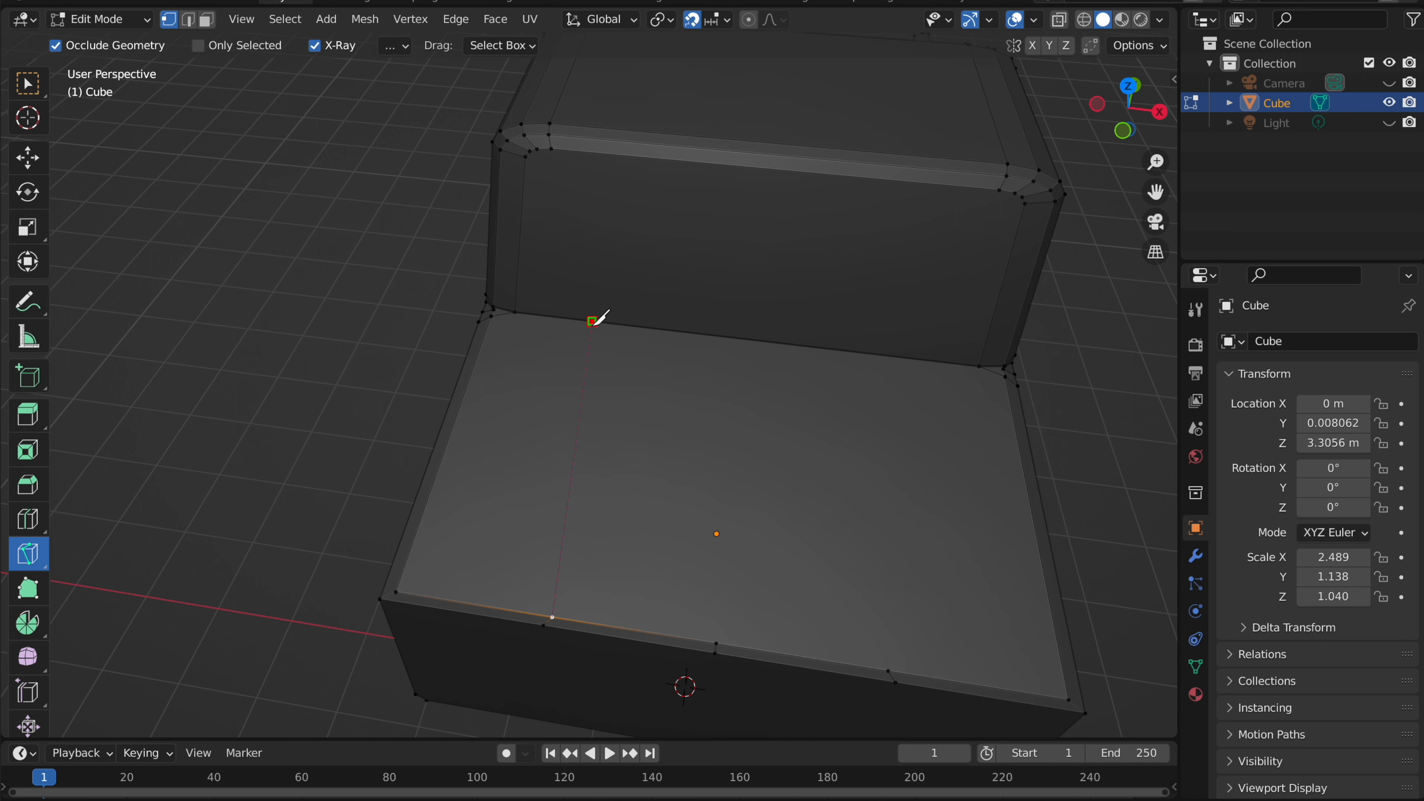
click(1129, 85)
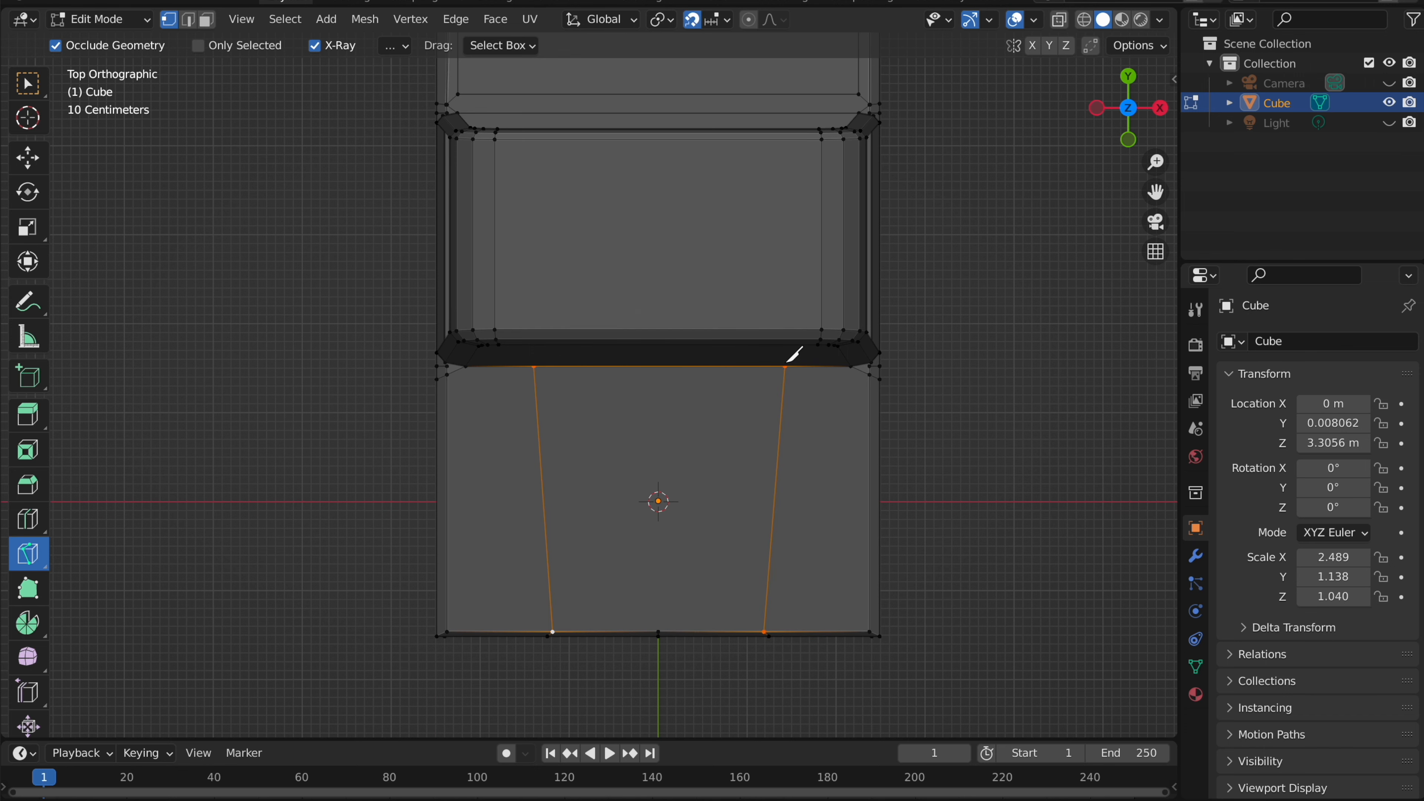
middle_drag(794, 354, 735, 324)
- Select the hood's centre face and extrude it slightly upward with snapping turned off, undoing the first extrusion made with snapping on
click(28, 84)
click(207, 20)
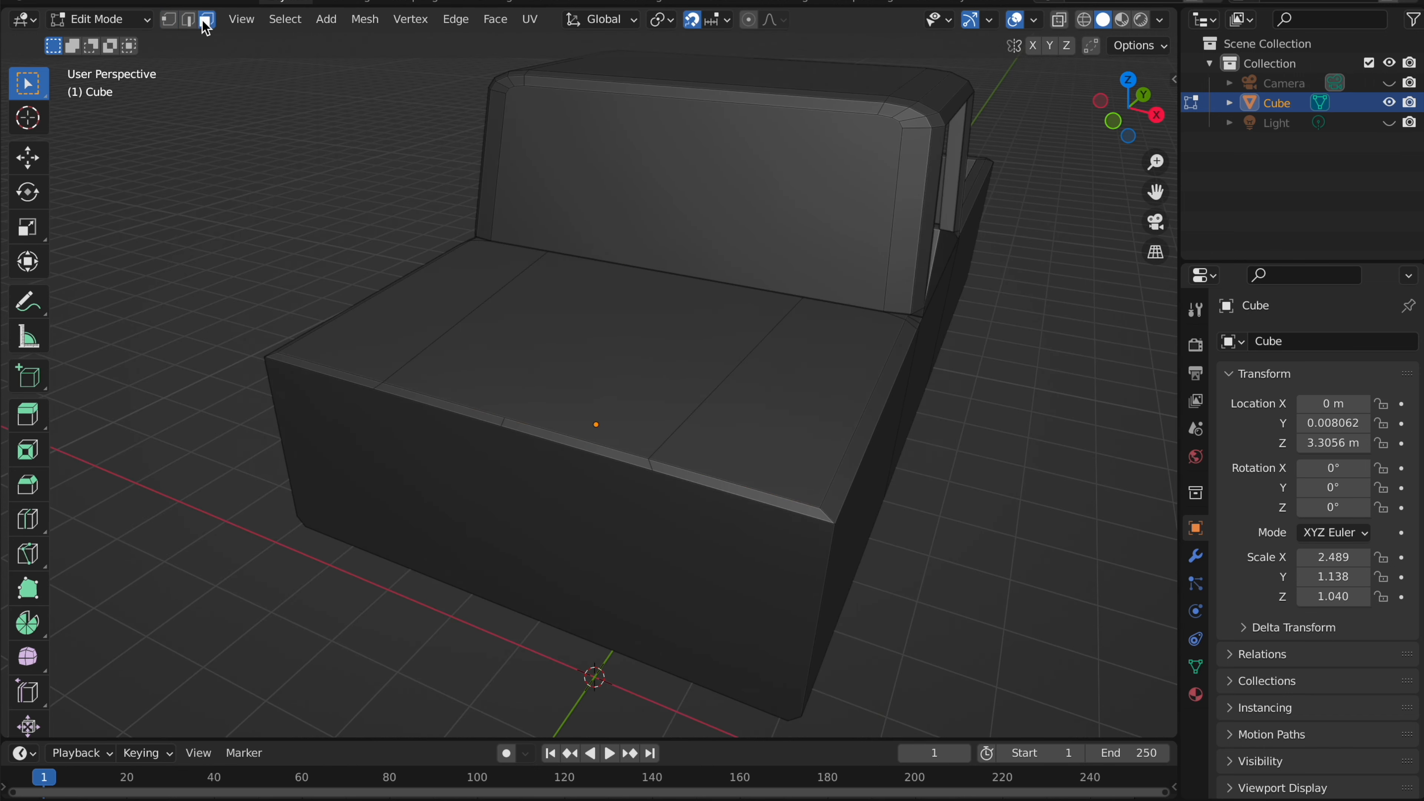
click(628, 441)
shift+scroll(641, 376, up, 3)
key(e)
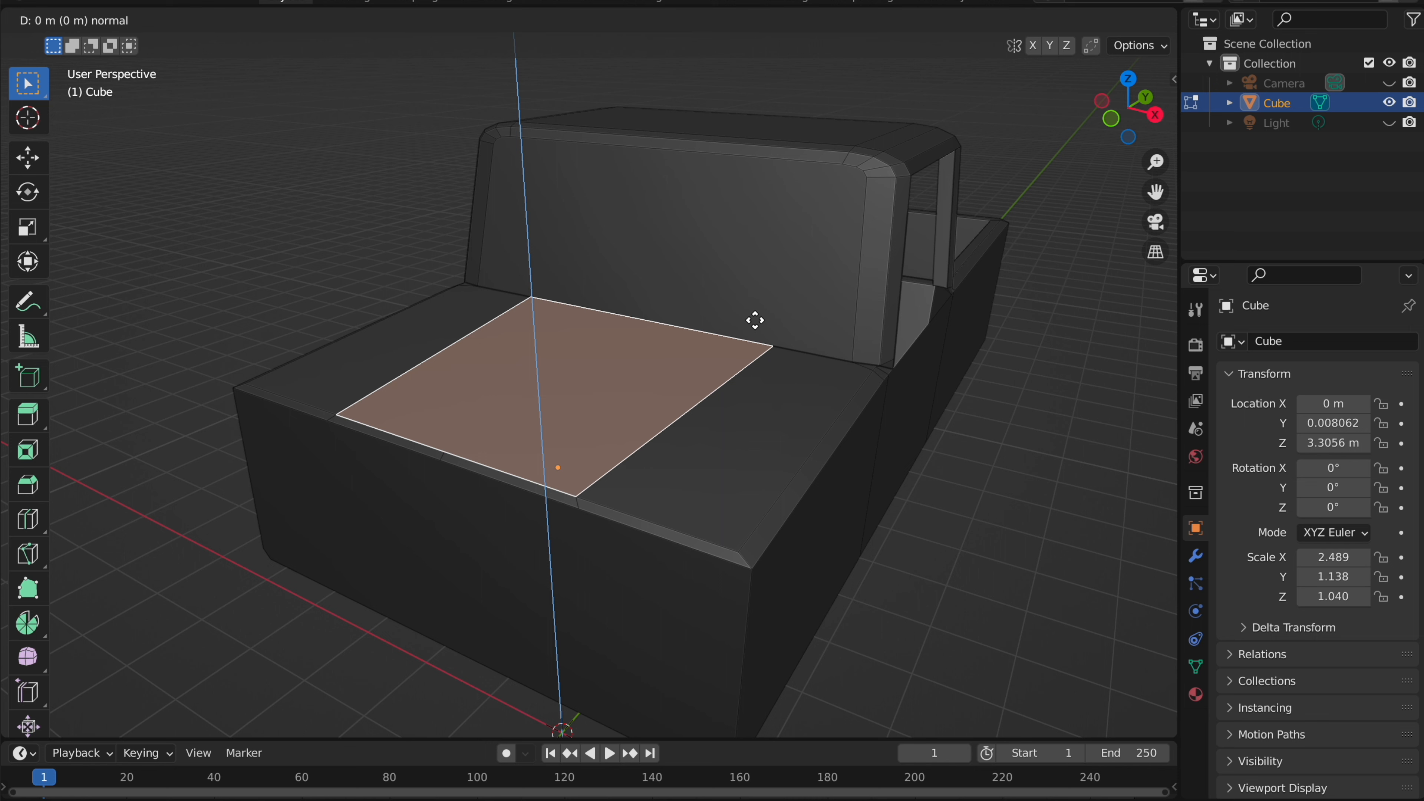
click(744, 287)
key(ctrl+z)
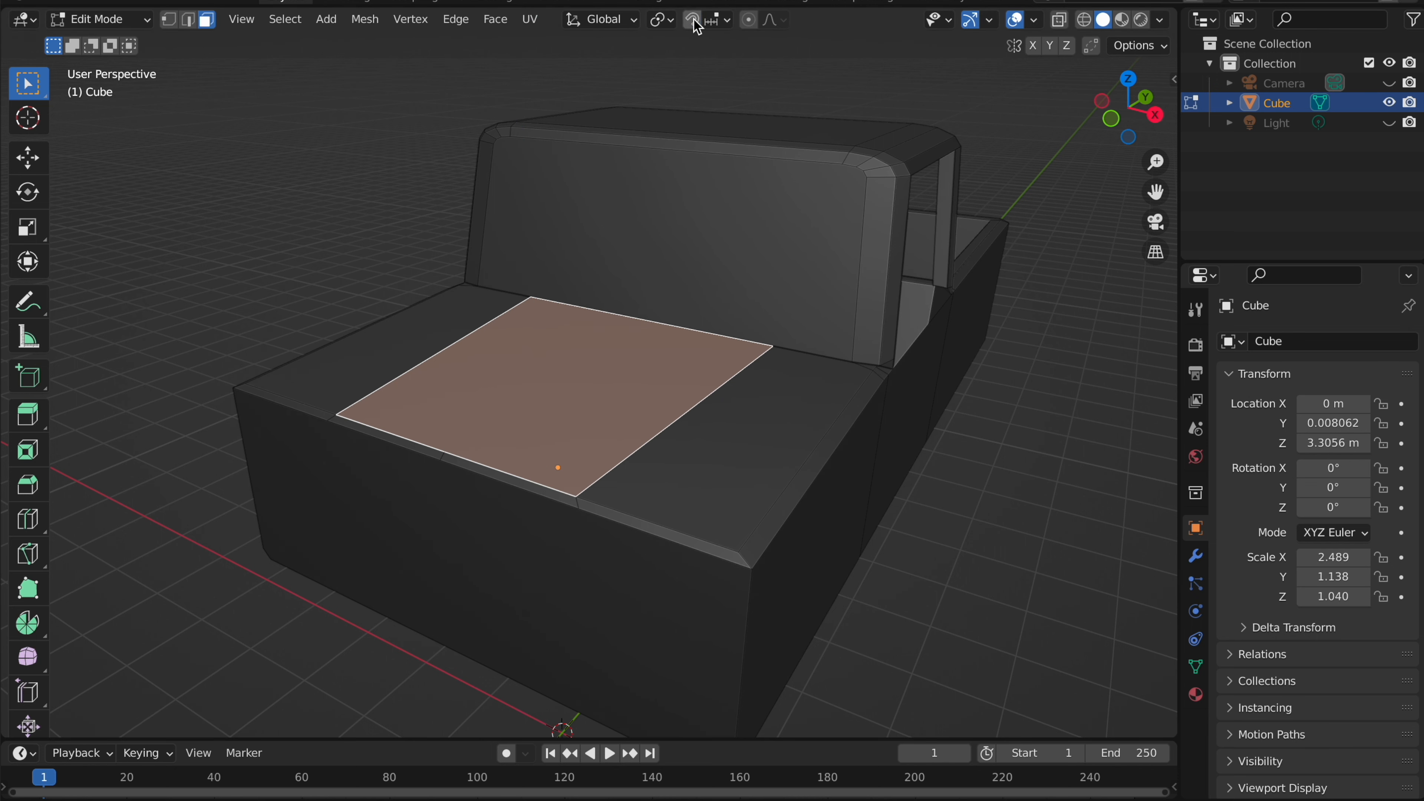
click(712, 264)
middle_drag(712, 264, 833, 286)
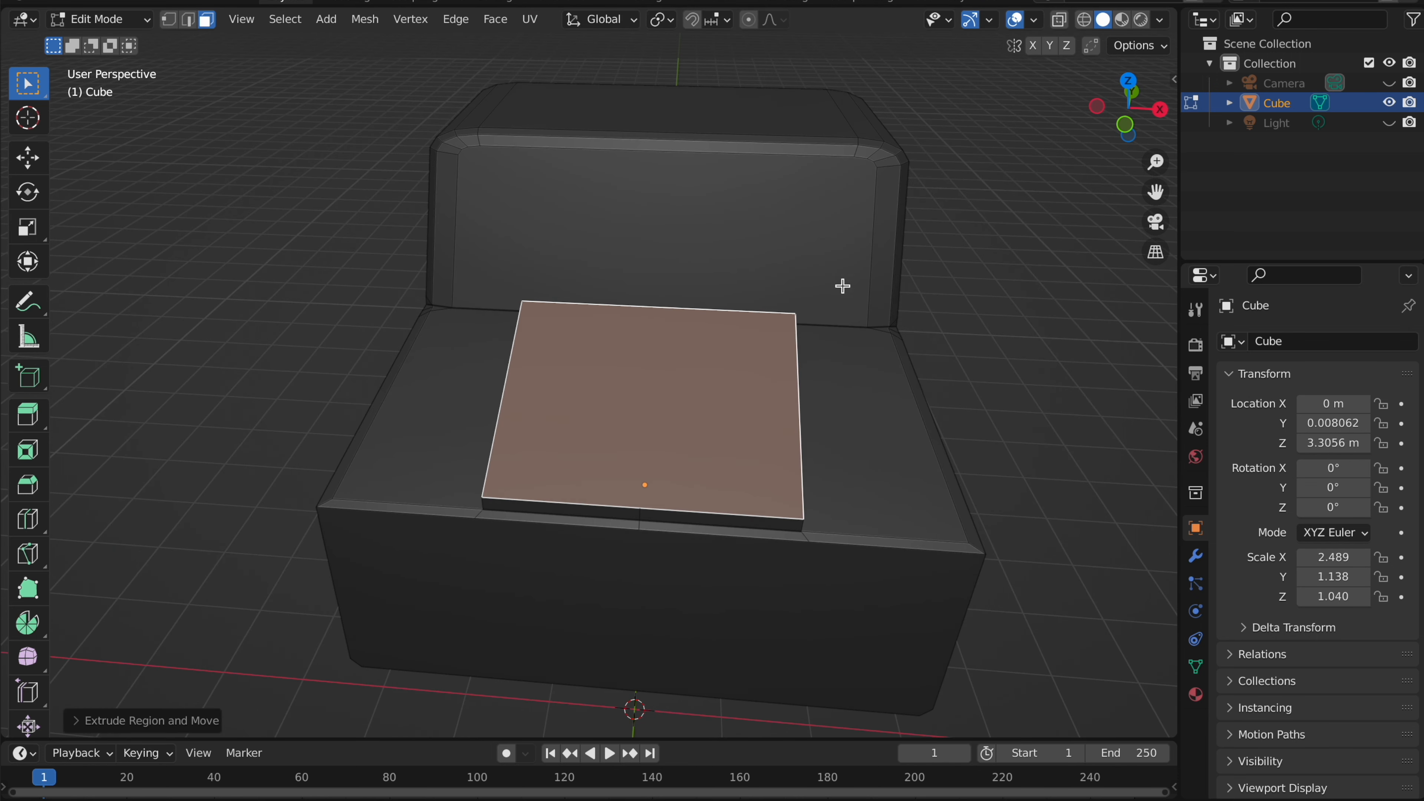
- Scale the hood's raised centre face narrower along X so its sides slope, cancelling the first scaling attempts
key(s)
key(x)
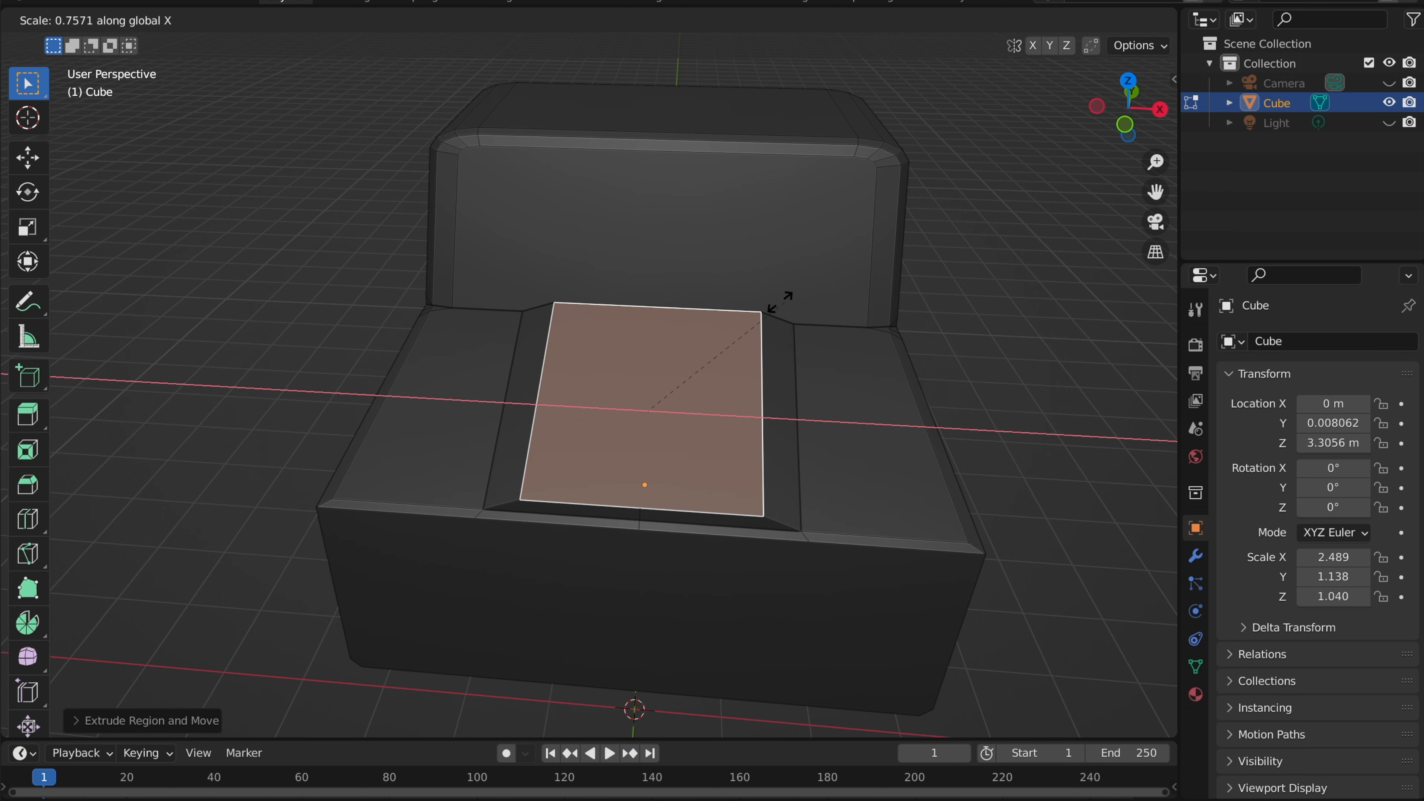
key(Escape)
middle_drag(785, 302, 738, 309)
key(s)
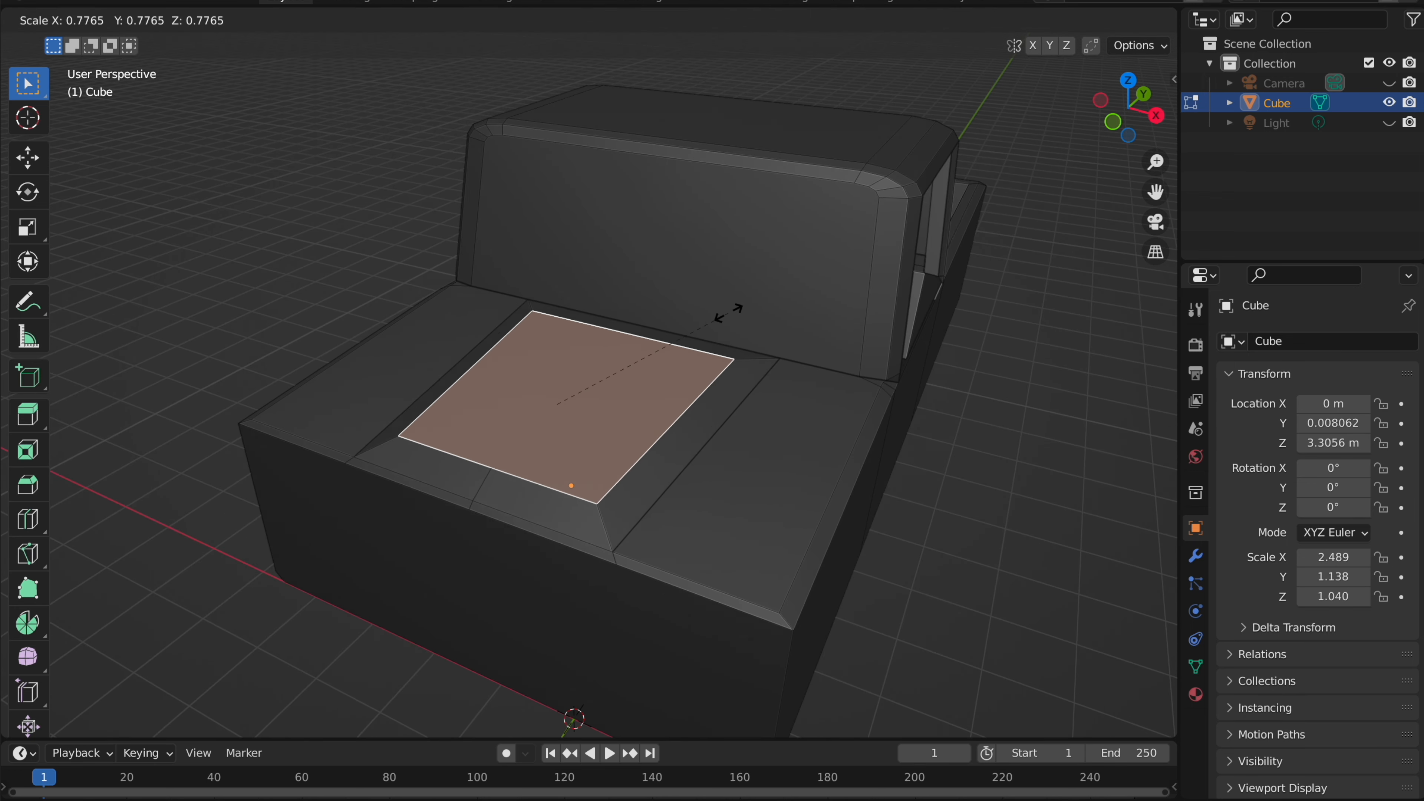
key(Escape)
key(s)
key(x)
click(699, 322)
key(Tab)
middle_drag(699, 321, 699, 321)
scroll(700, 322, up, 2)
key(Tab)
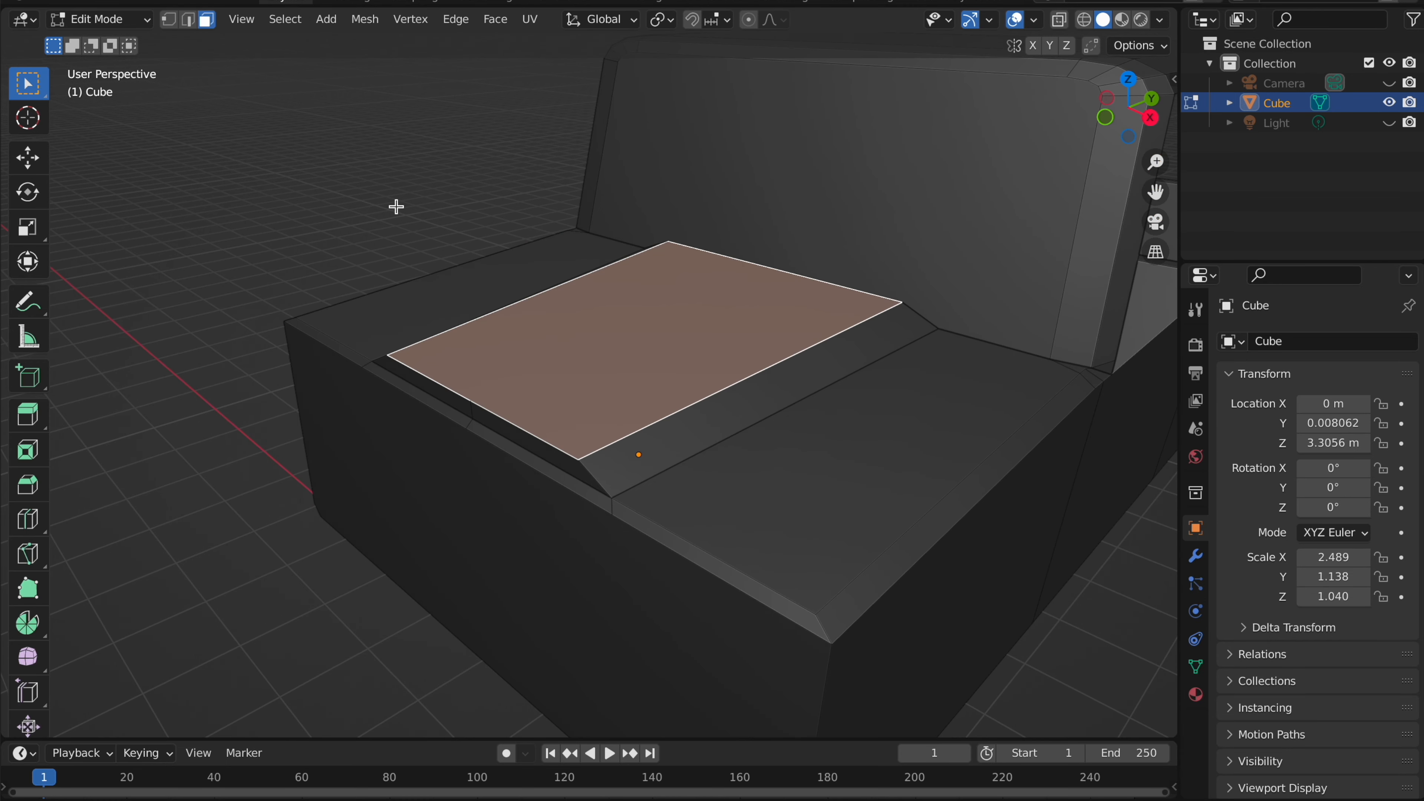
- Move the two front edges of the hood's raised centre back along Y to slope its front, and deselect the truck
click(173, 27)
click(539, 438)
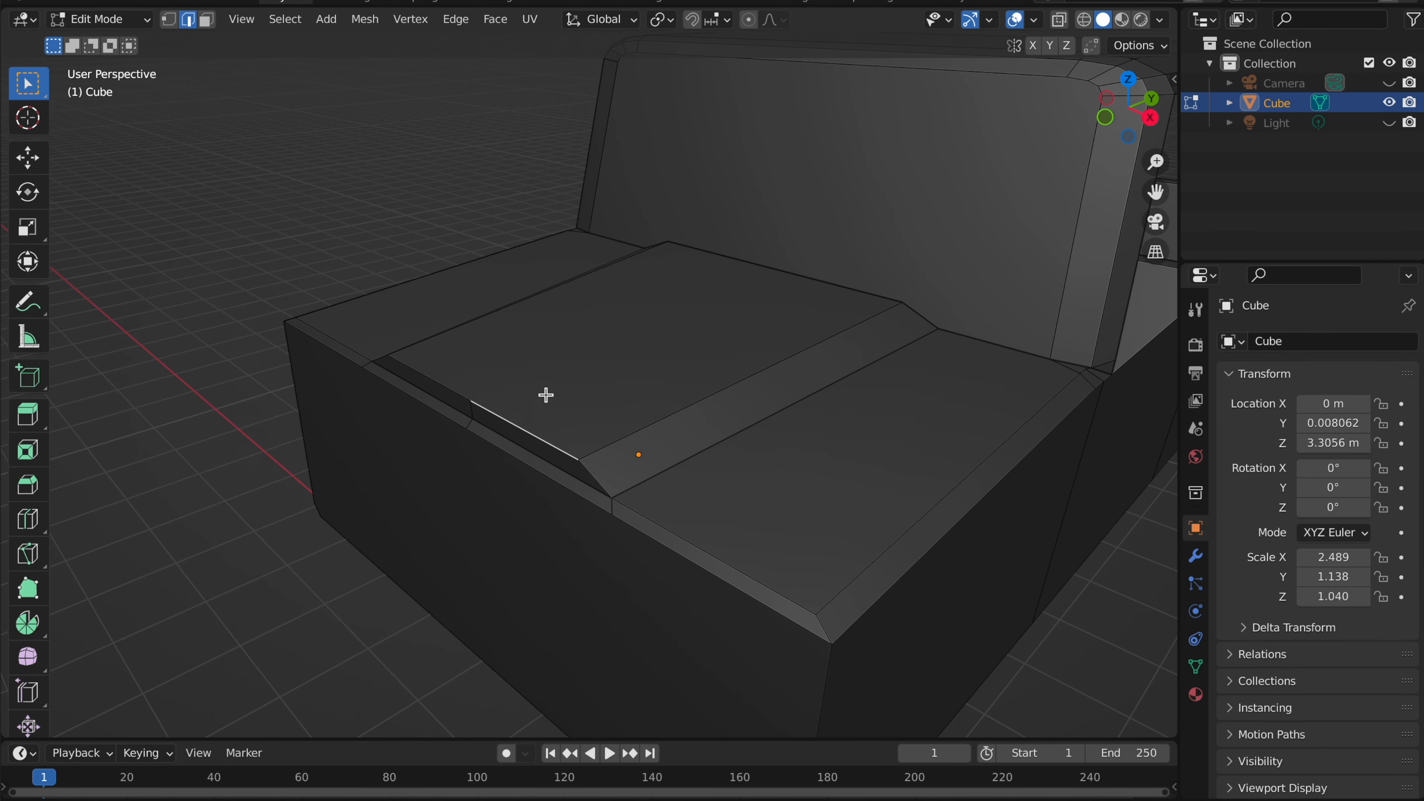
scroll(515, 373, up, 1)
key(y)
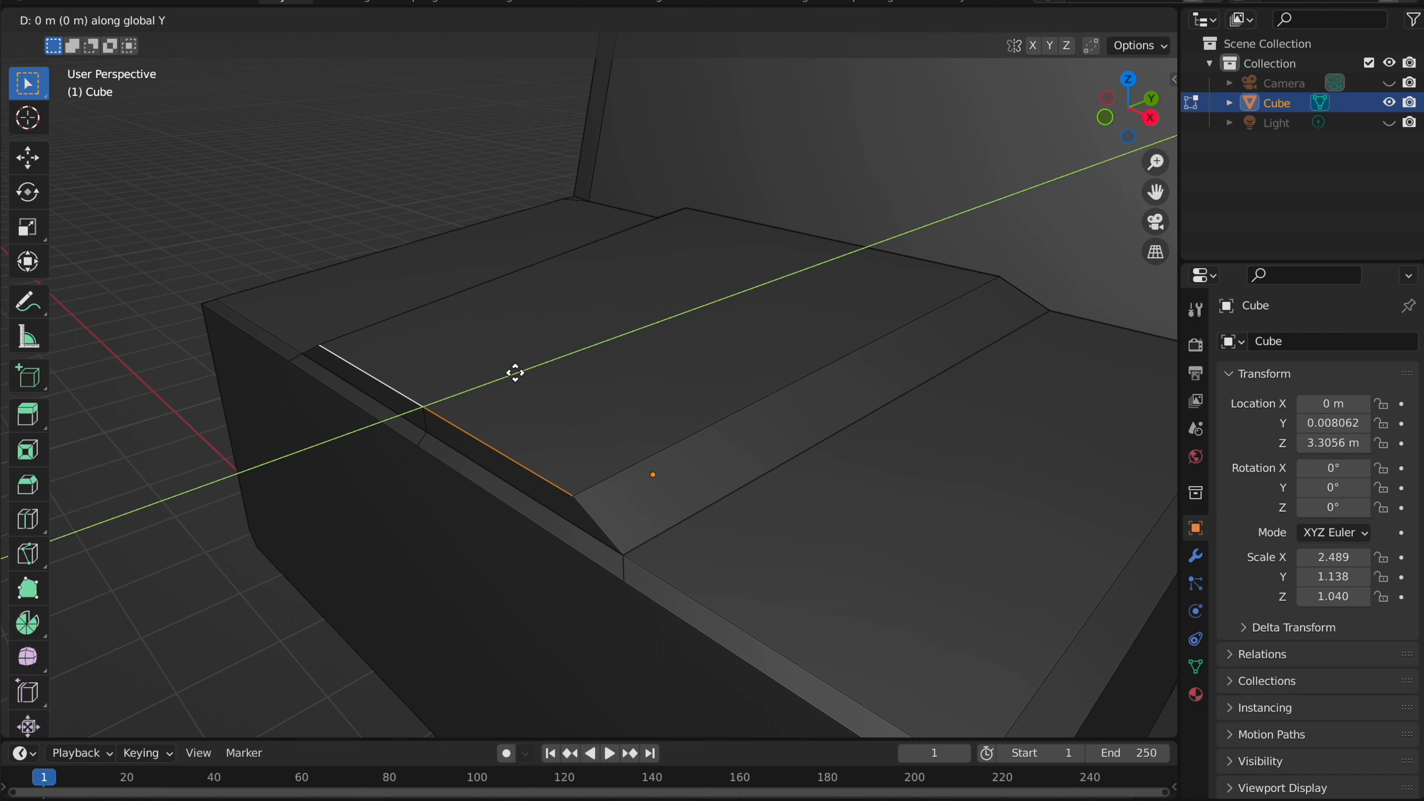
click(529, 358)
scroll(529, 359, down, 3)
middle_drag(529, 358, 482, 351)
key(Tab)
click(467, 224)
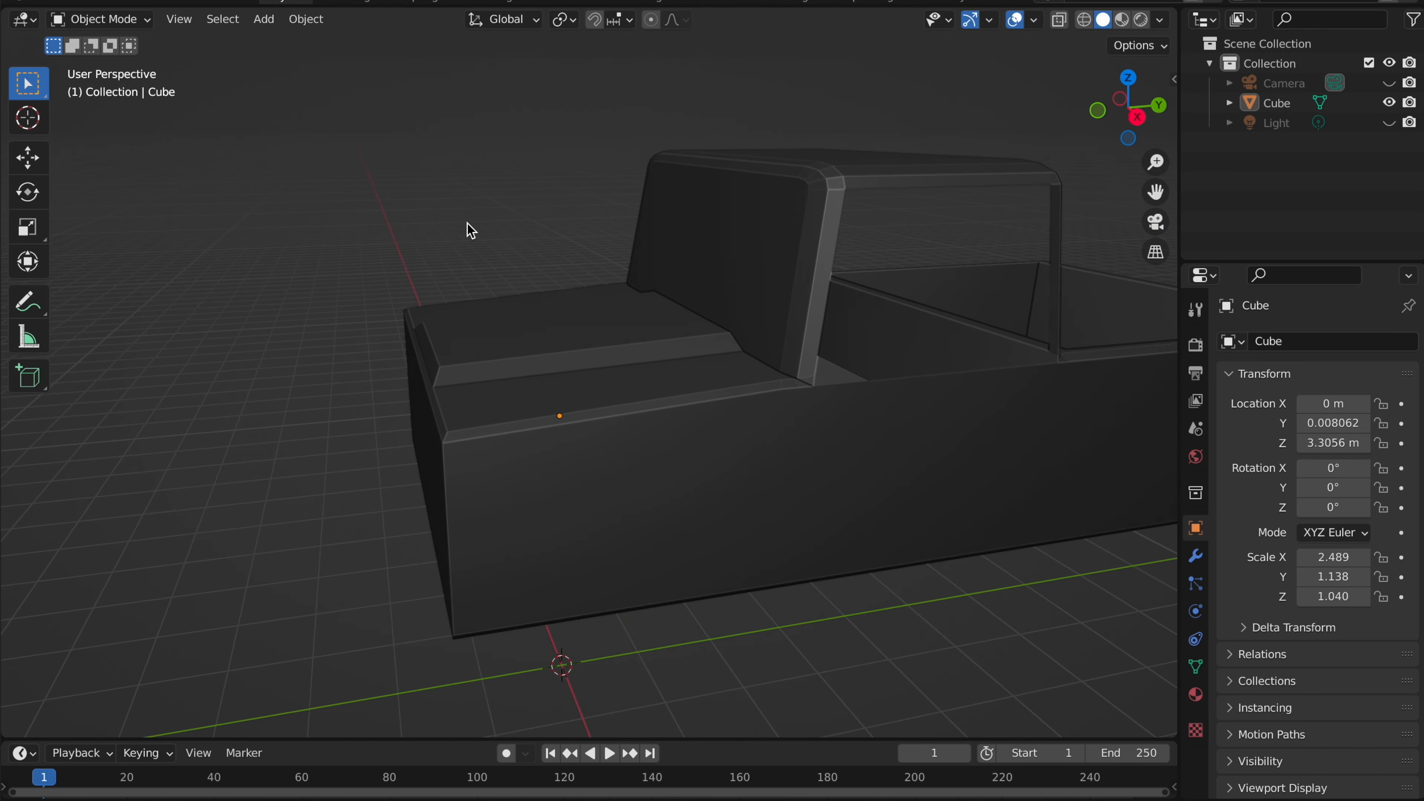
scroll(467, 223, down, 3)
middle_drag(467, 224, 709, 413)
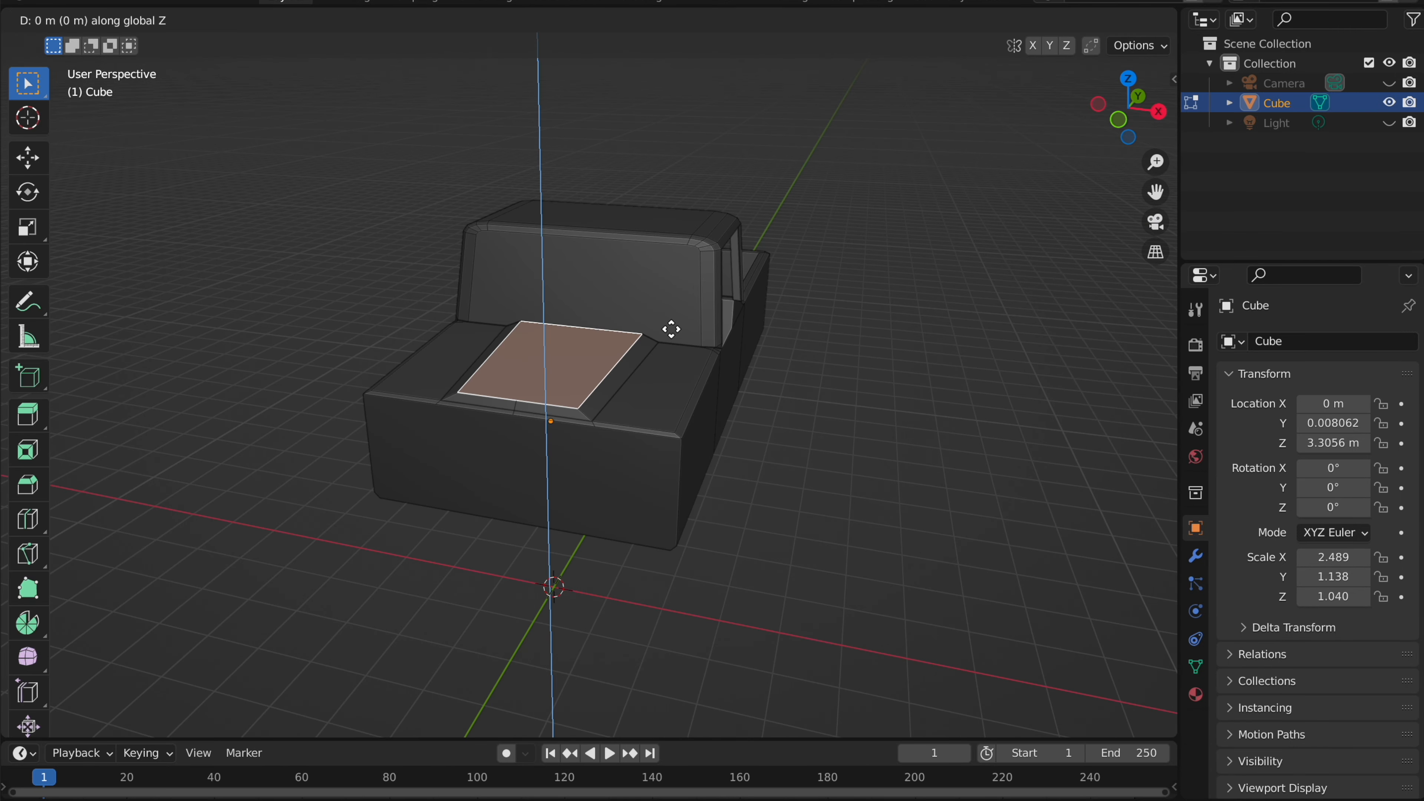
- Adjust the height of the hood's raised centre face along Z and check the truck's shape from the front and side
click(671, 329)
middle_drag(671, 329, 726, 318)
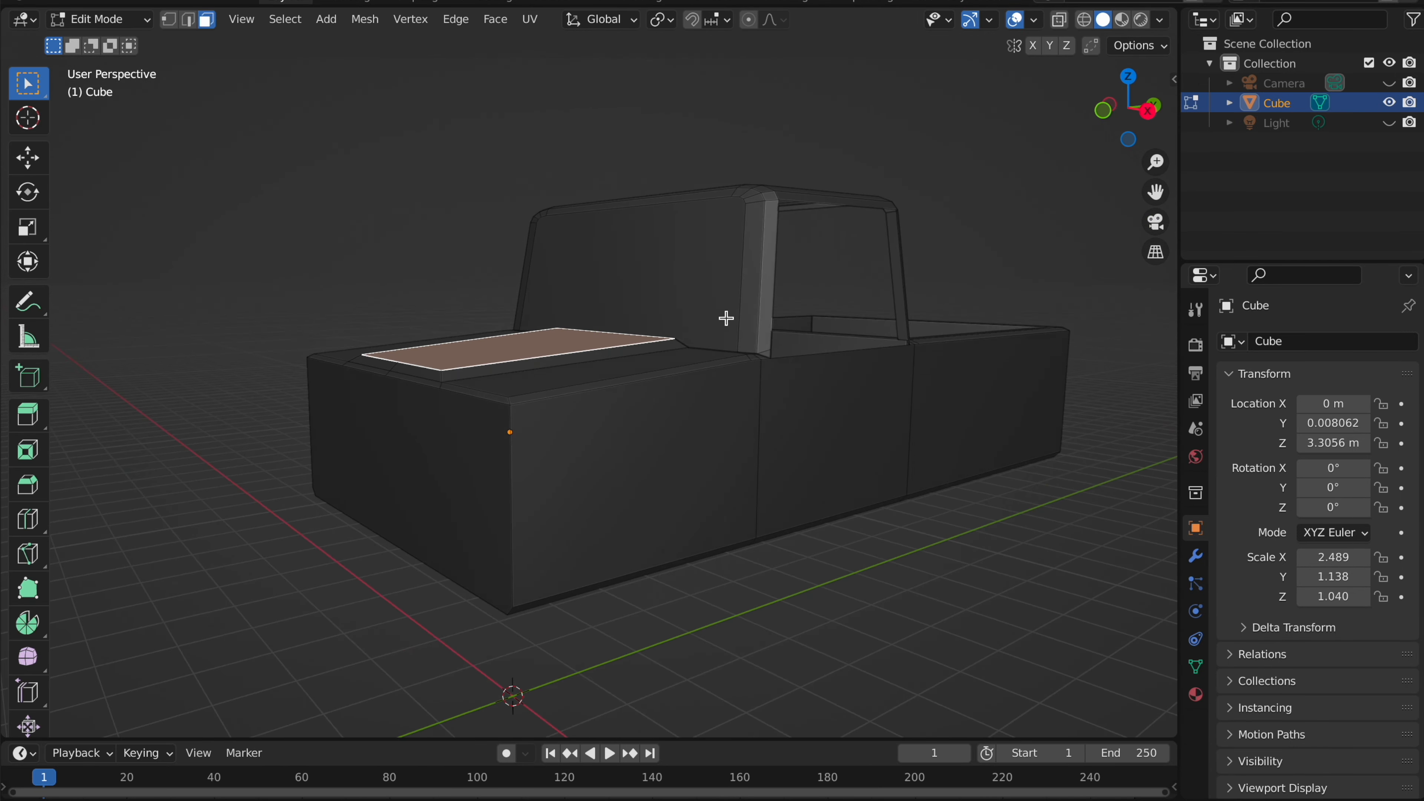
scroll(575, 410, down, 1)
key(Tab)
scroll(577, 414, down, 1)
click(467, 211)
middle_drag(467, 211, 598, 337)
click(601, 321)
key(Tab)
key(Tab)
key(Tab)
scroll(651, 407, up, 2)
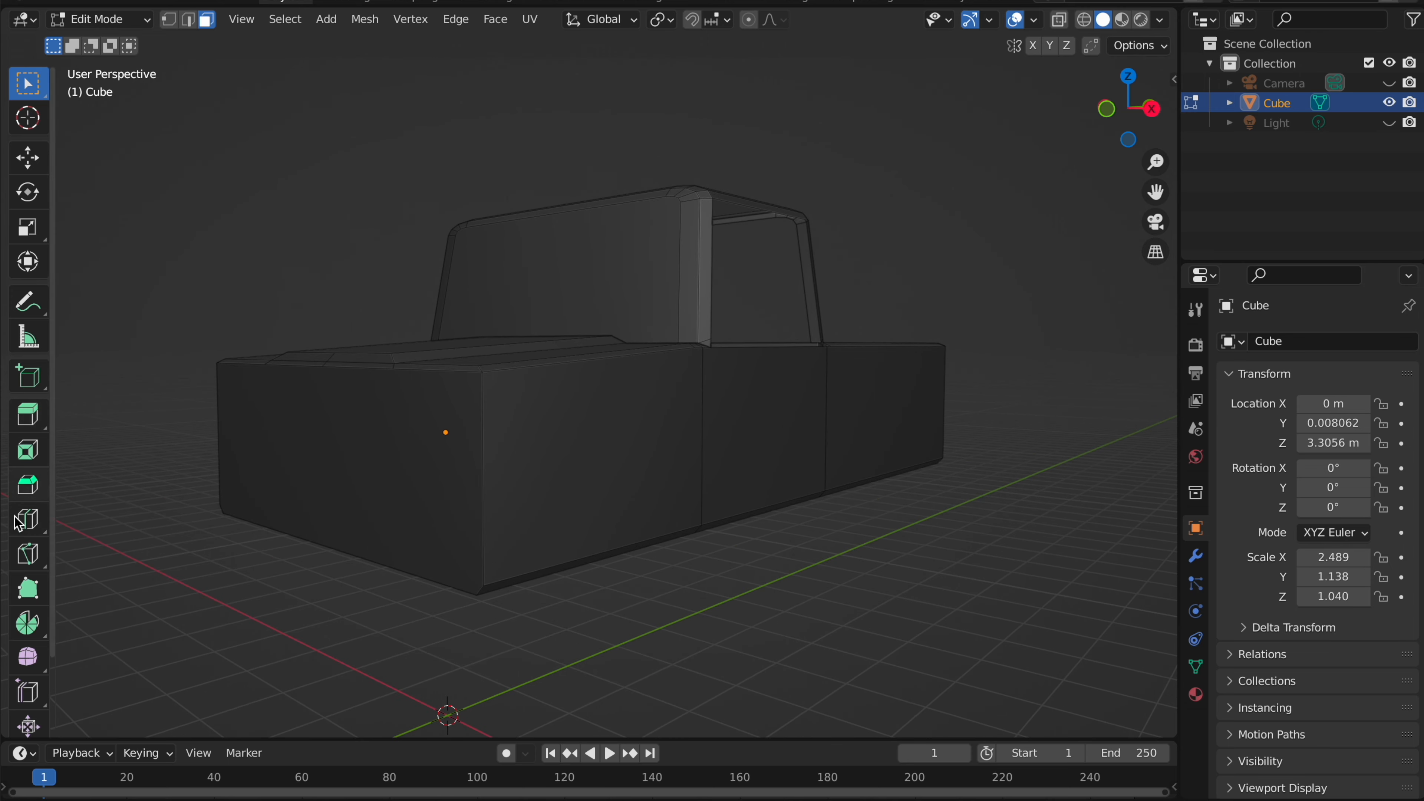
- Add midpoint vertices to the vertical edges of the truck's side with single loop cuts, from the front corner to the rear corner
click(34, 527)
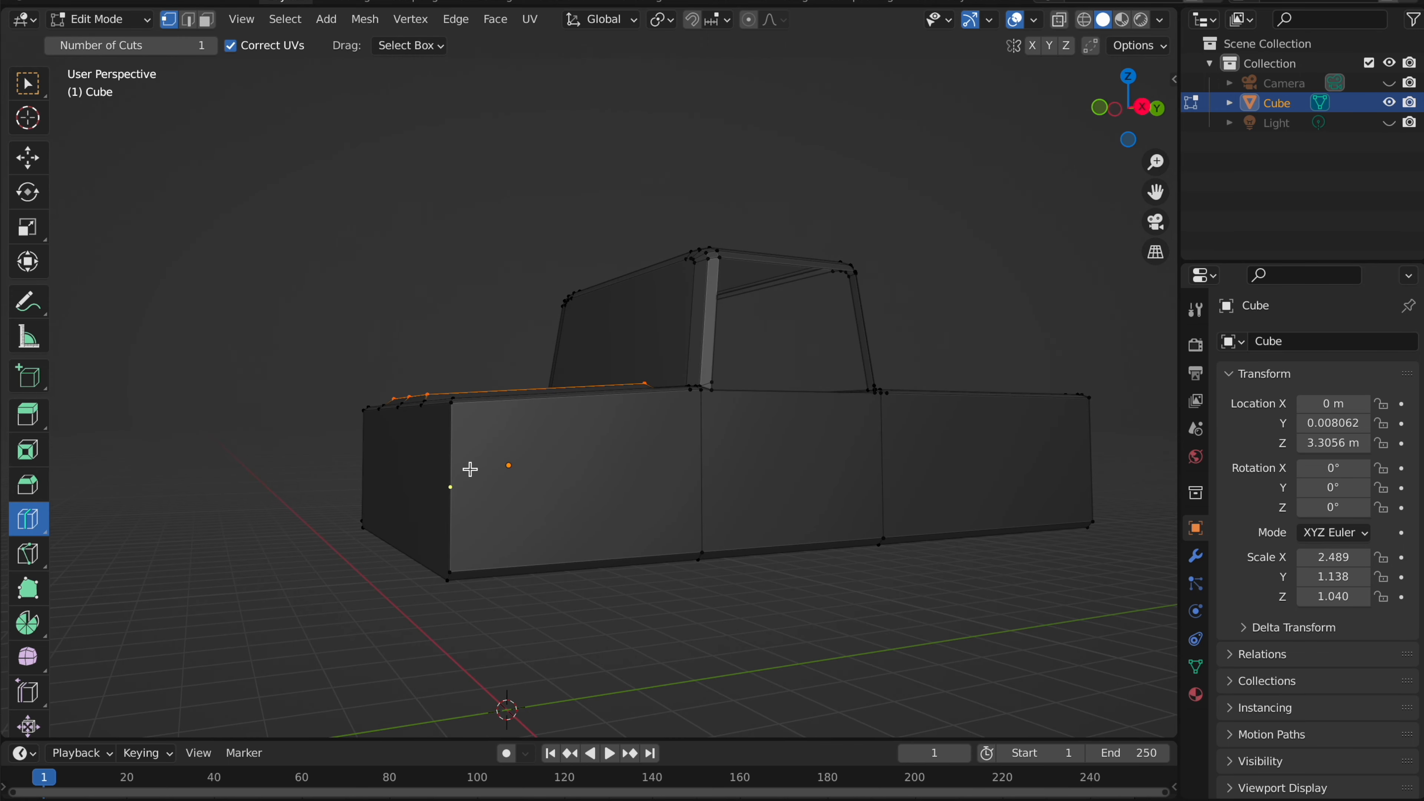
click(446, 476)
middle_drag(592, 474, 652, 469)
shift+scroll(790, 464, right, 4)
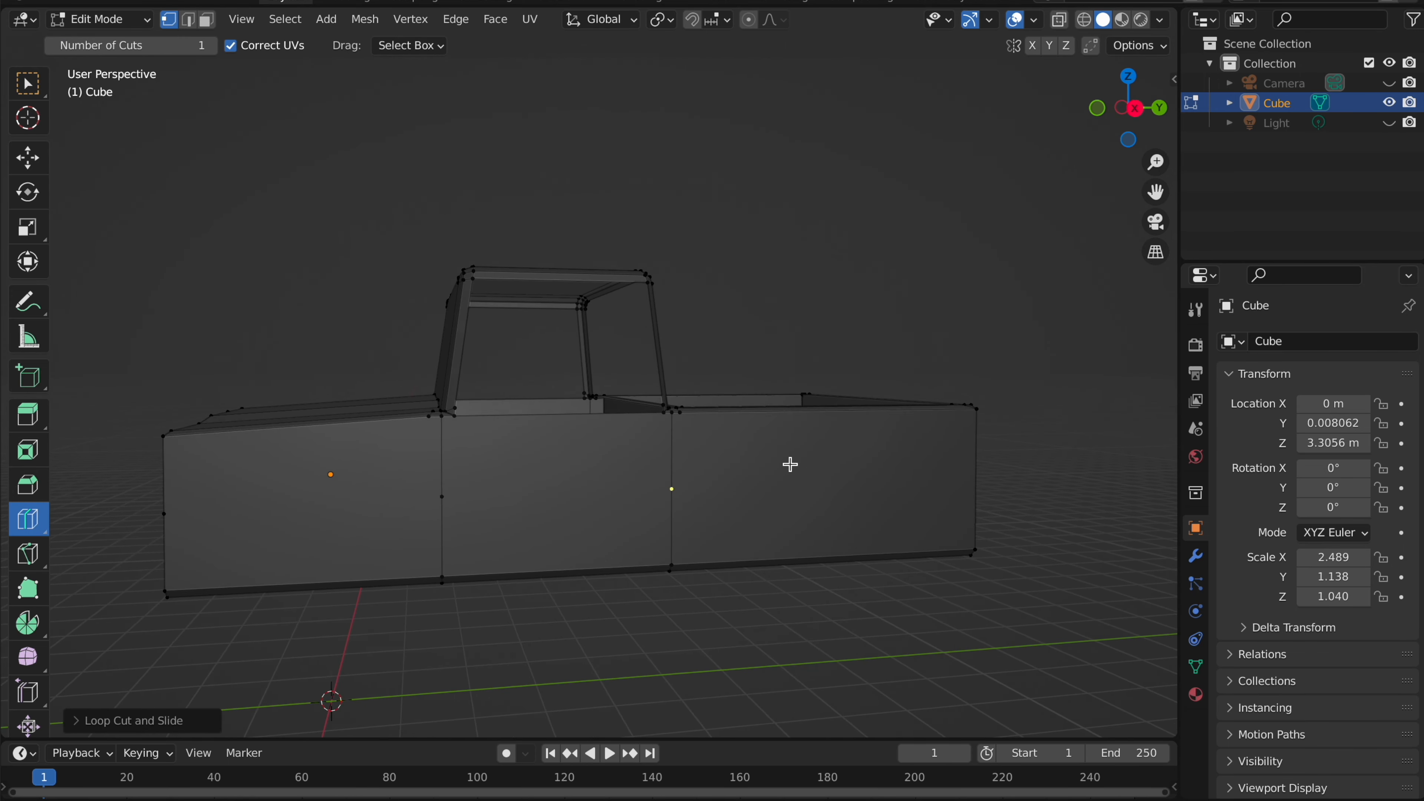
click(957, 470)
scroll(956, 470, down, 2)
shift+scroll(956, 471, left, 4)
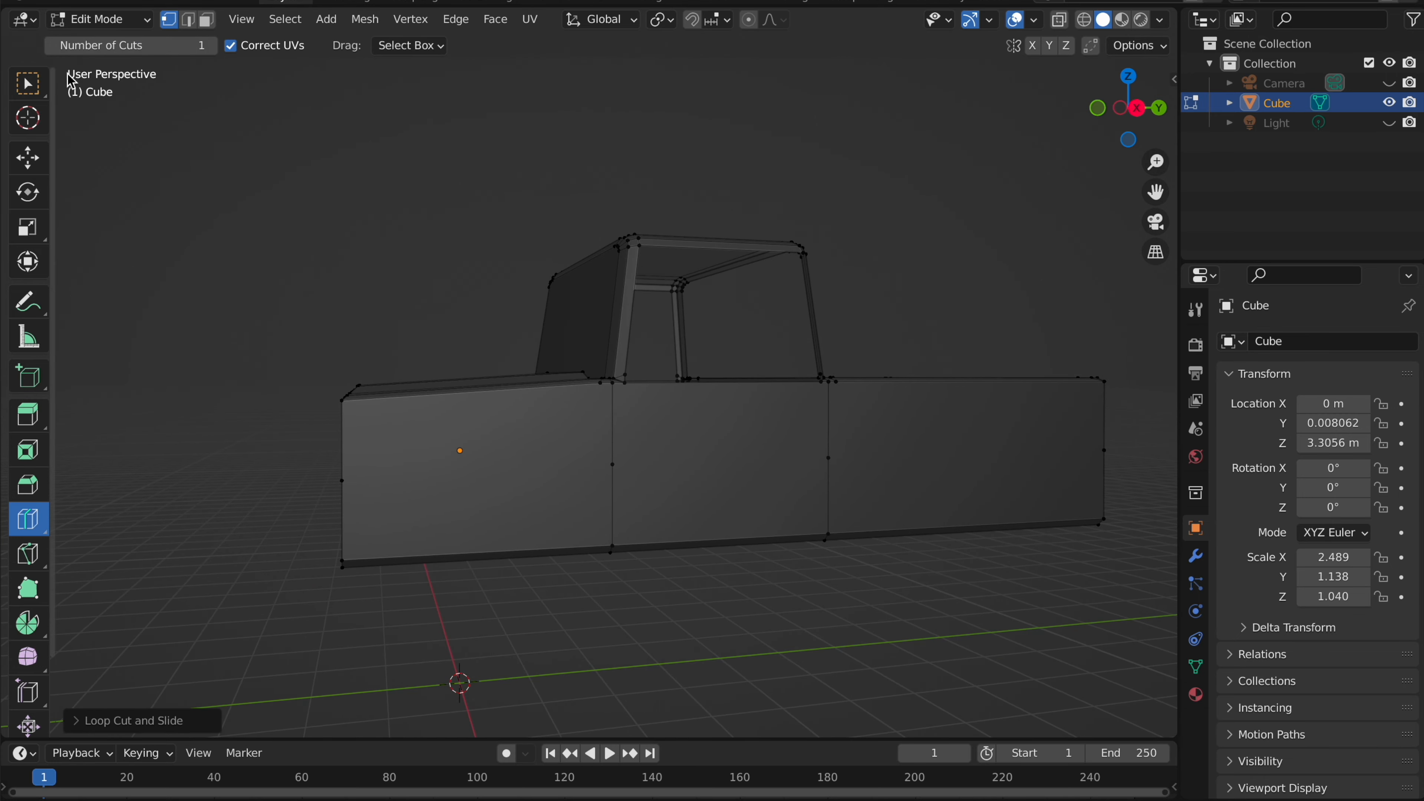
- Knife a horizontal cut through the side's midpoint vertices from the front corner to the rear corner
click(28, 83)
middle_drag(422, 324, 203, 531)
click(28, 554)
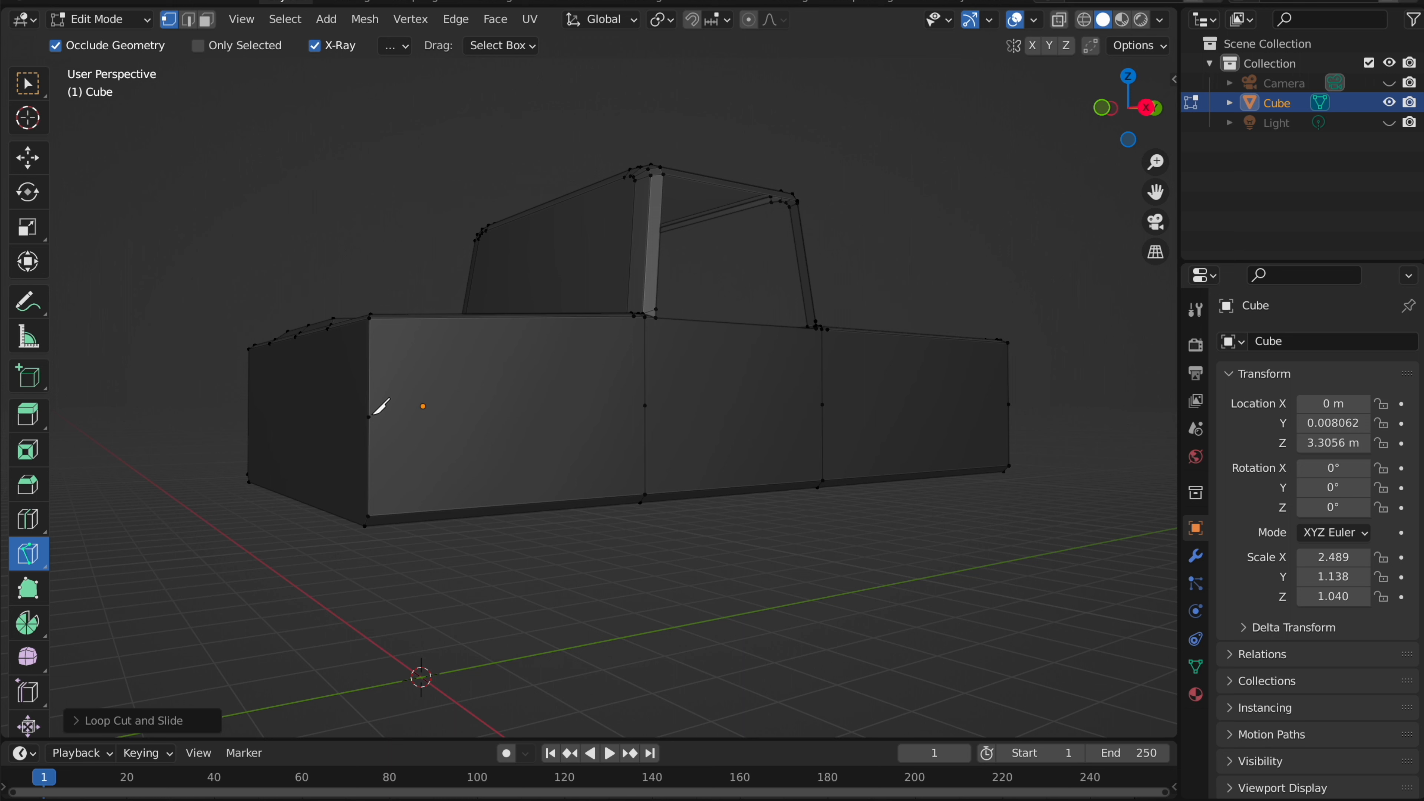
click(646, 405)
key(Return)
middle_drag(650, 399, 523, 393)
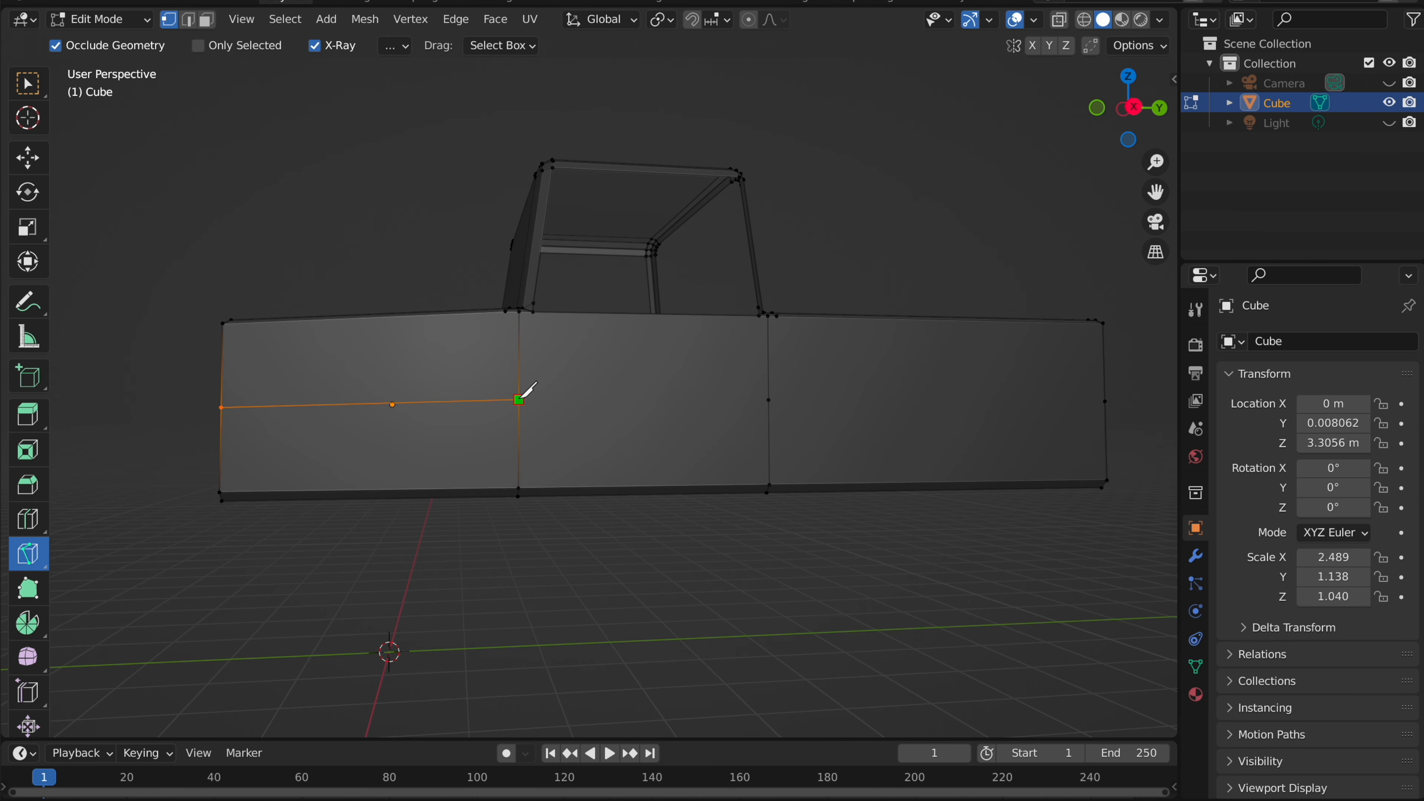
middle_drag(771, 396, 521, 429)
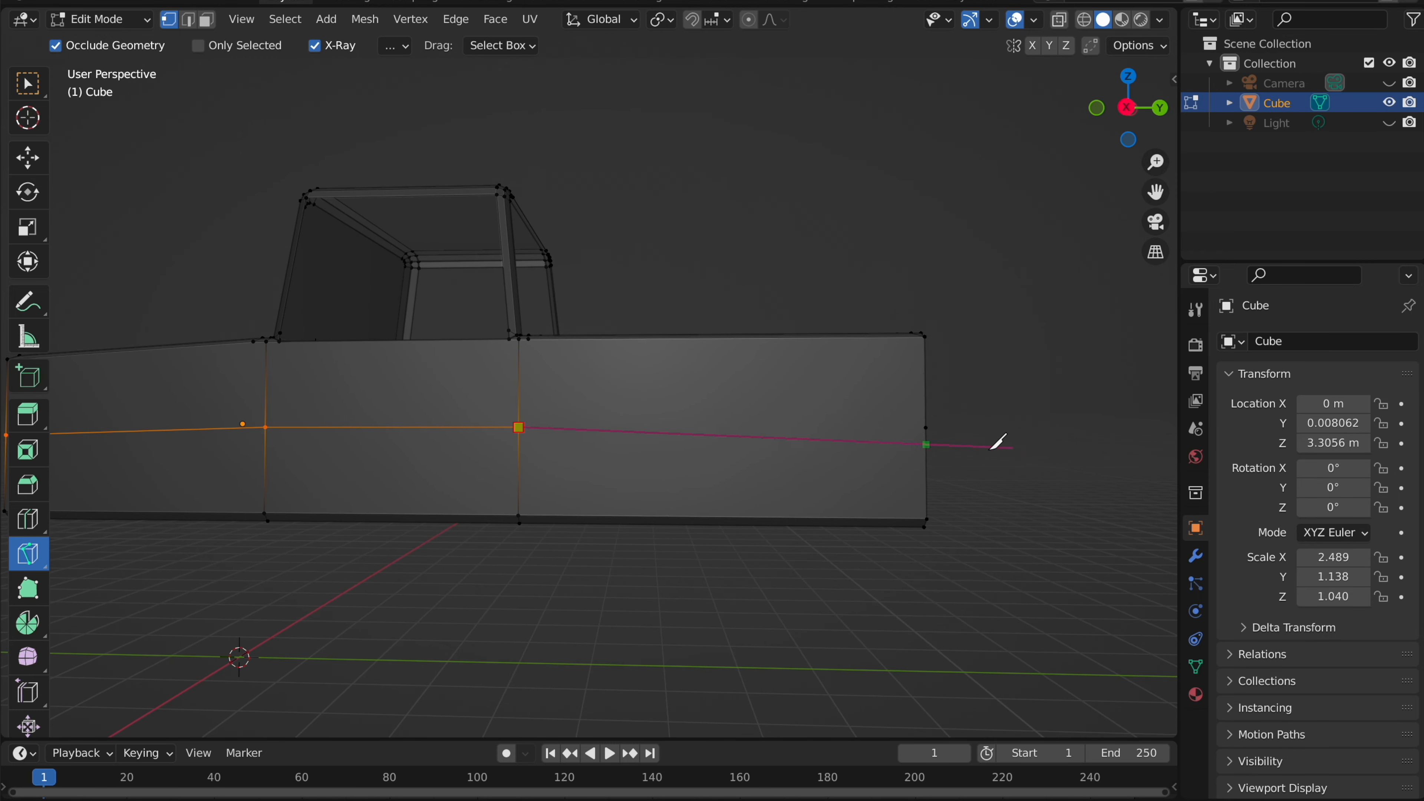
shift+scroll(923, 427, left, 5)
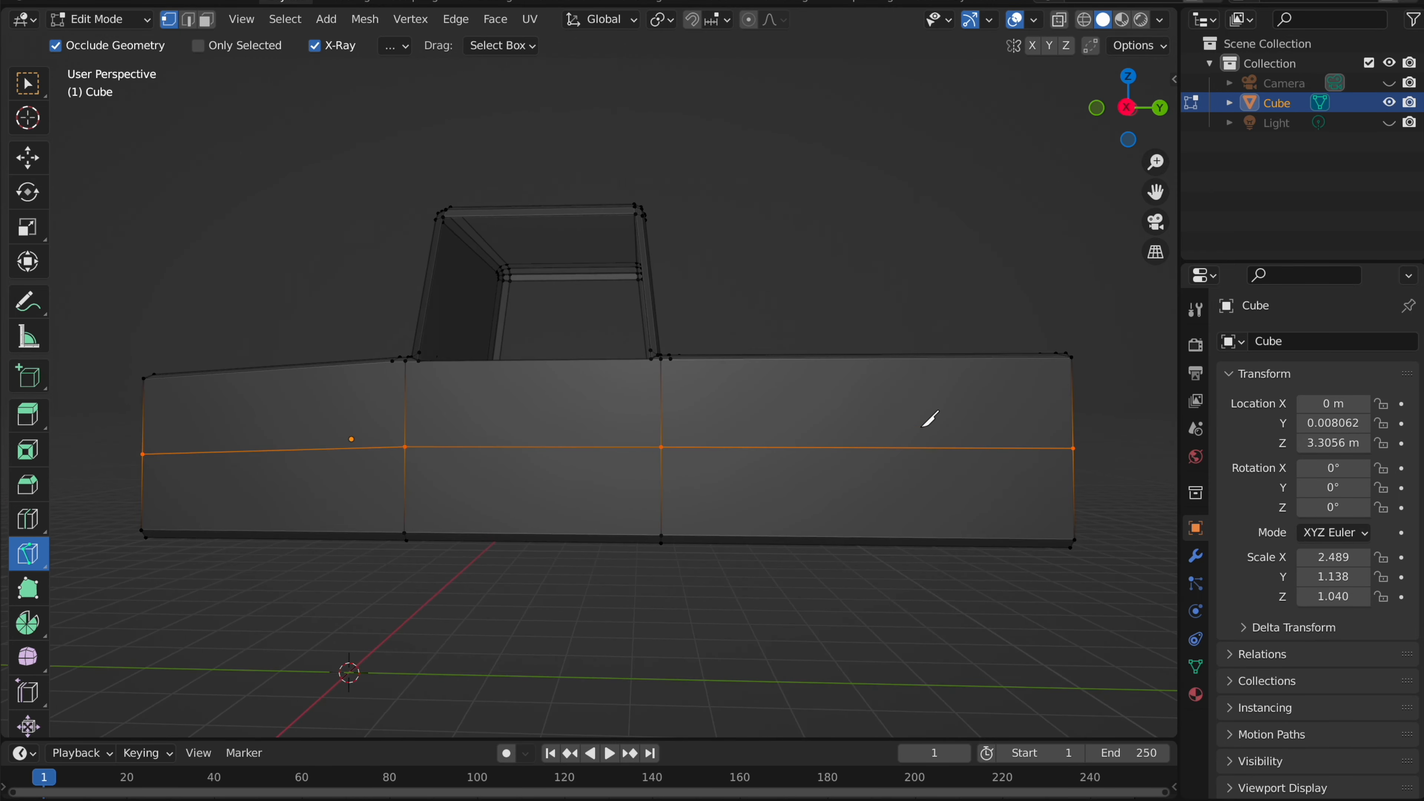
- In right view, flatten the side's mid-height edge line by scaling the selected edges to 0 along Z
click(28, 83)
click(189, 20)
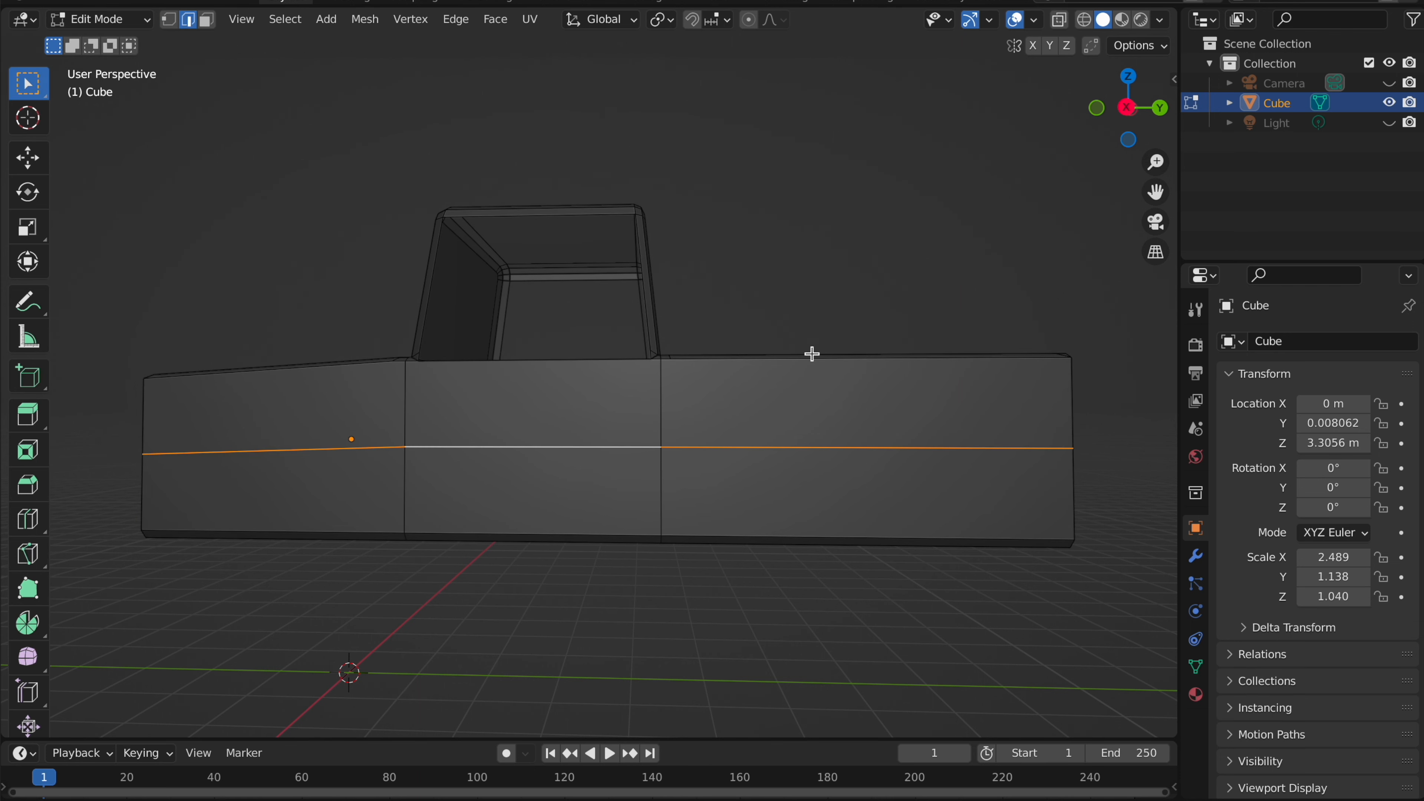
scroll(773, 358, right, 10)
scroll(773, 358, down, 5)
scroll(773, 358, left, 10)
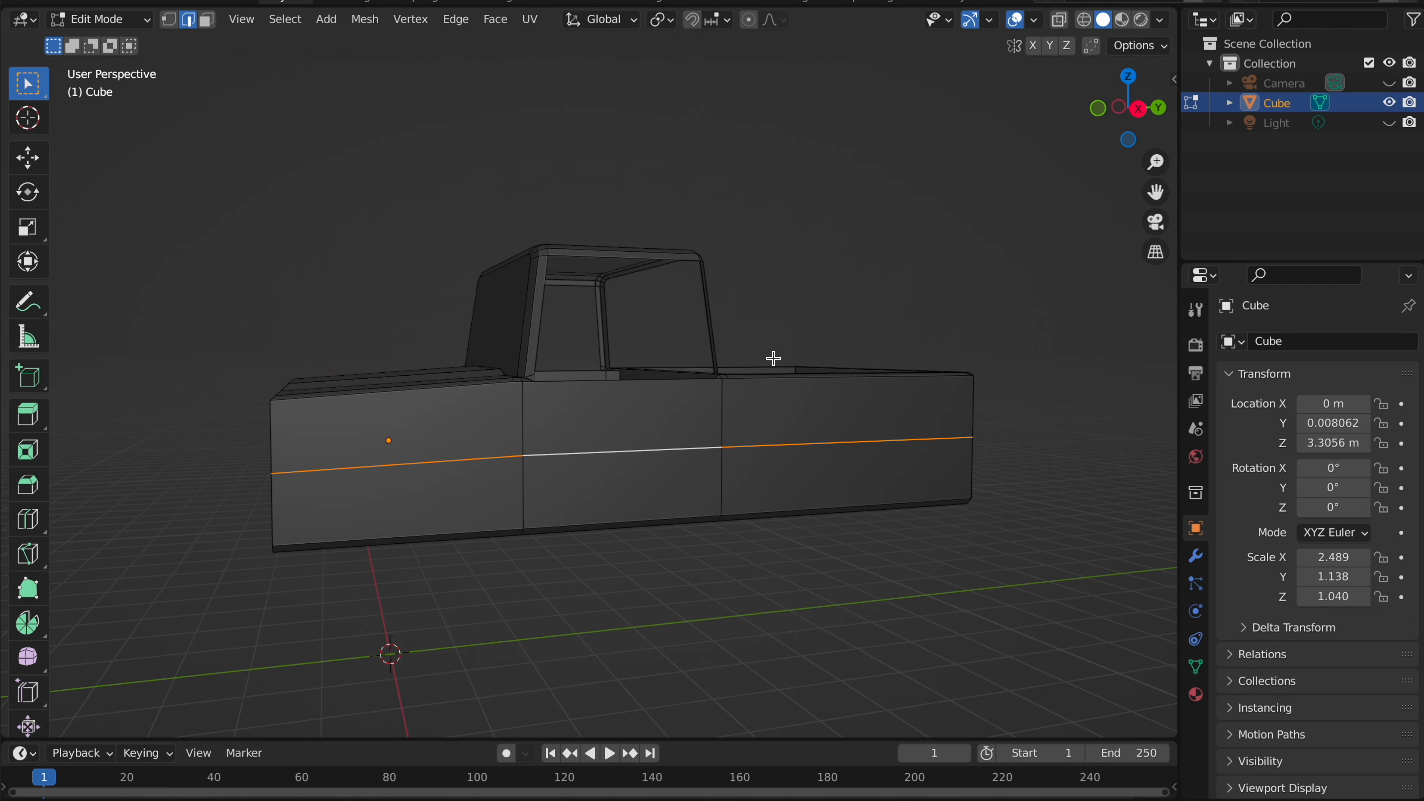
click(1142, 109)
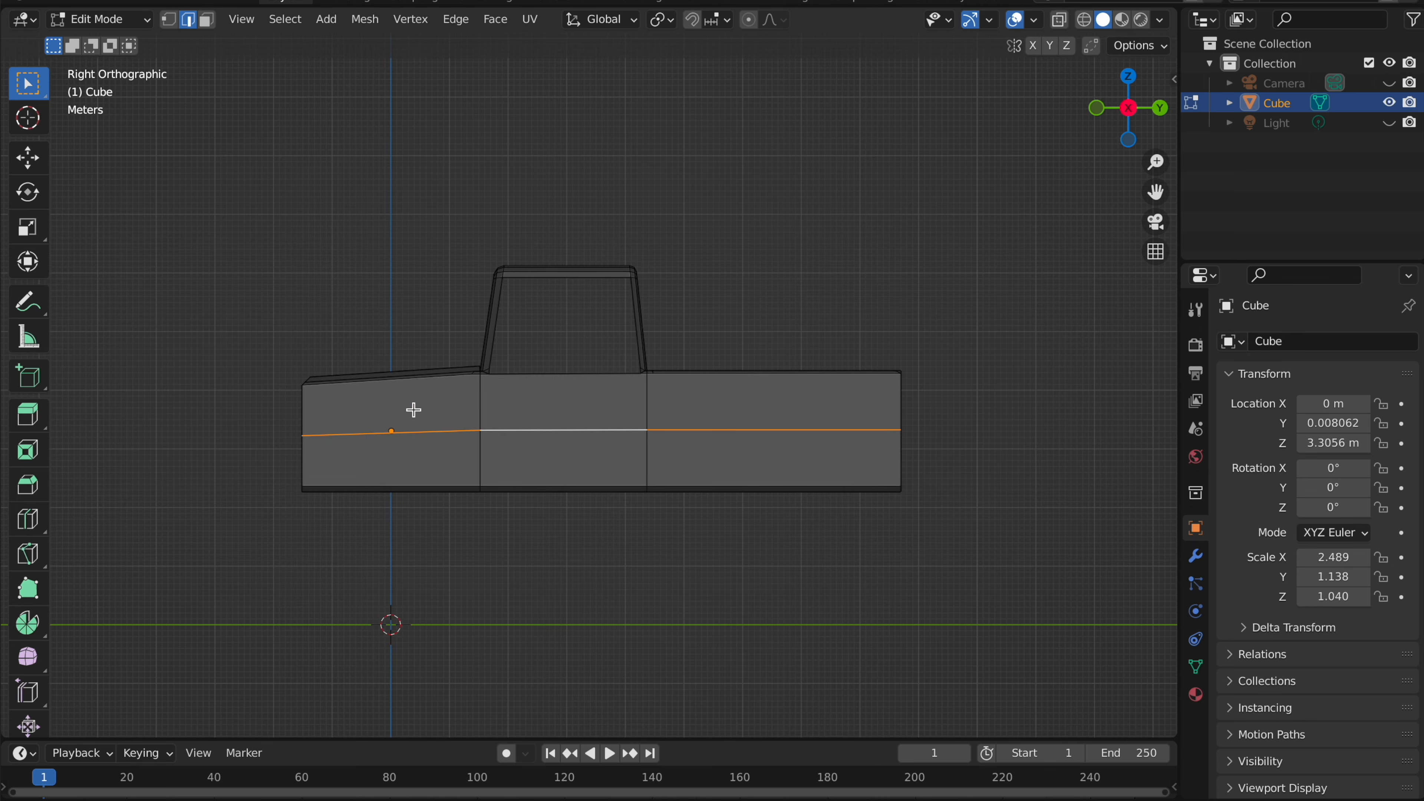
shift+scroll(402, 395, left, 5)
scroll(405, 392, up, 2)
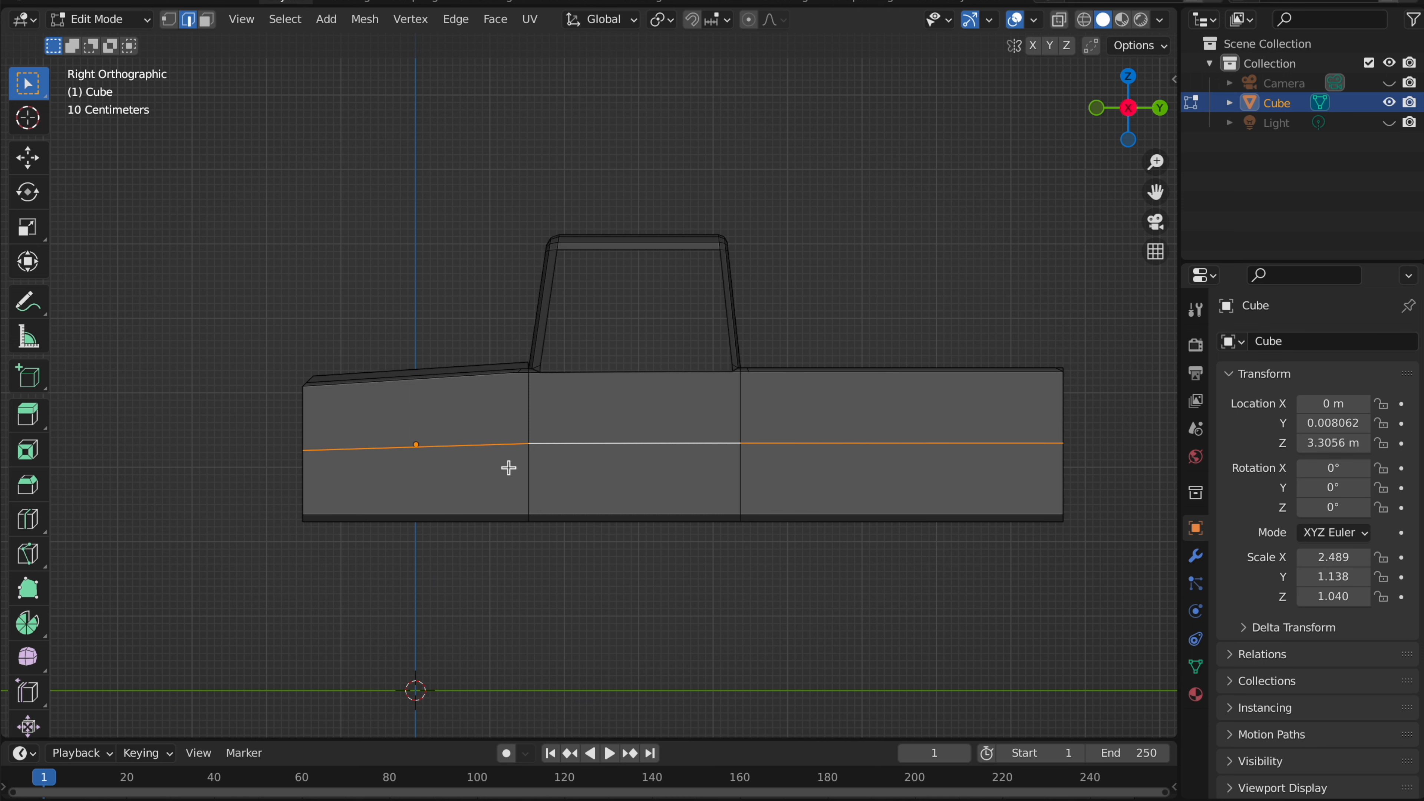
scroll(510, 357, up, 2)
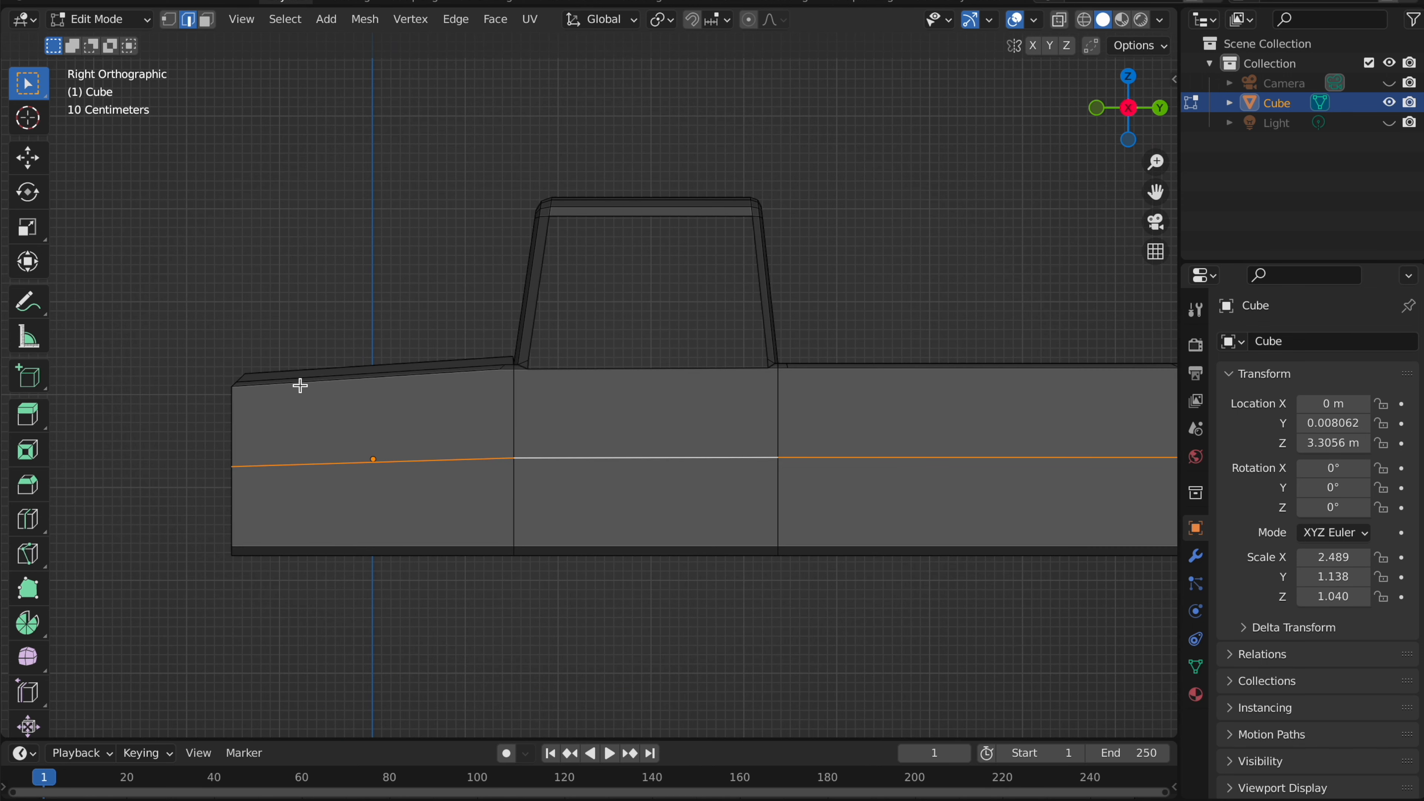
shift+scroll(478, 368, right, 3)
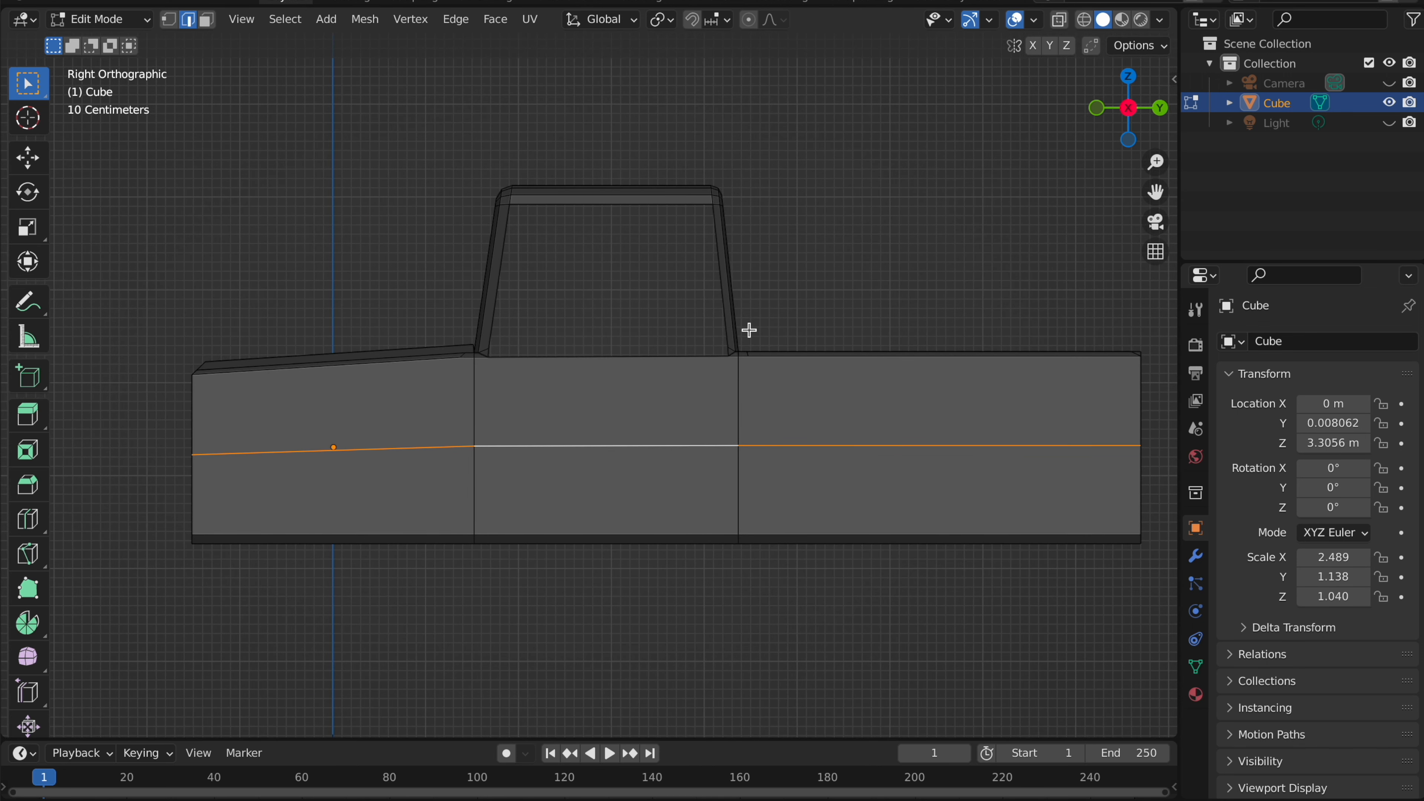
text(s0)
key(Return)
key(Tab)
scroll(751, 340, down, 2)
scroll(751, 341, left, 5)
key(Tab)
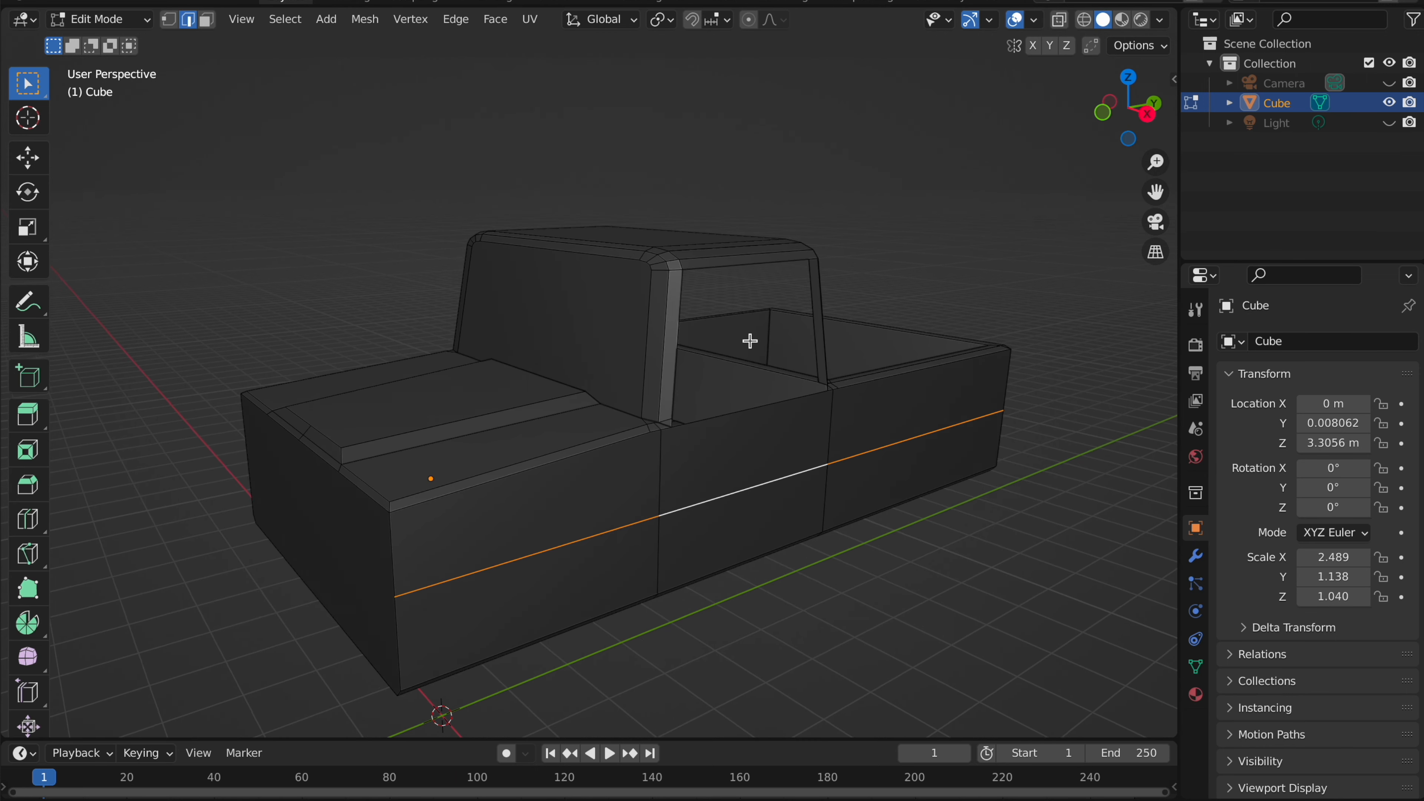
- Slide the side's horizontal edge line up toward the body's upper rim
scroll(750, 340, up, 2)
key(g)
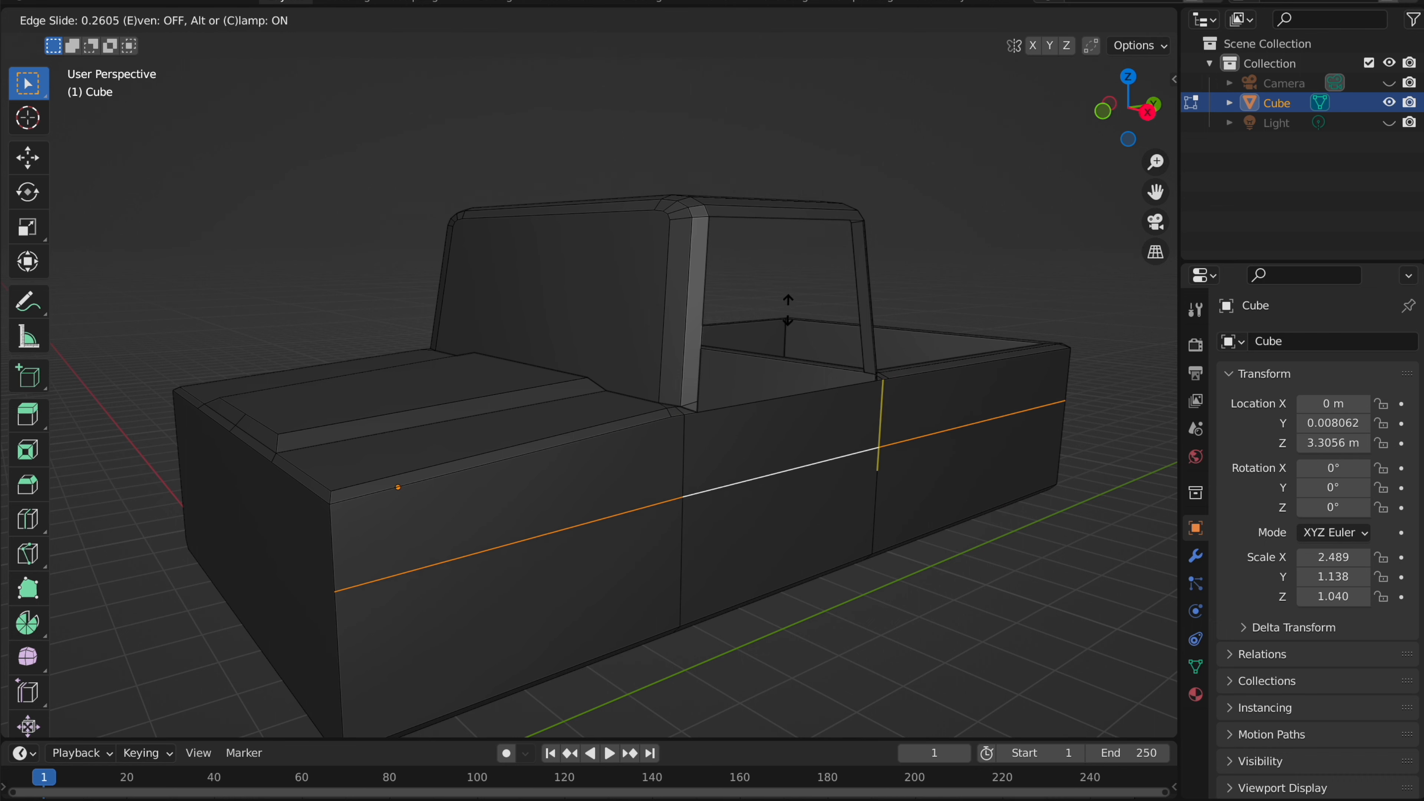
click(794, 279)
middle_drag(793, 279, 671, 405)
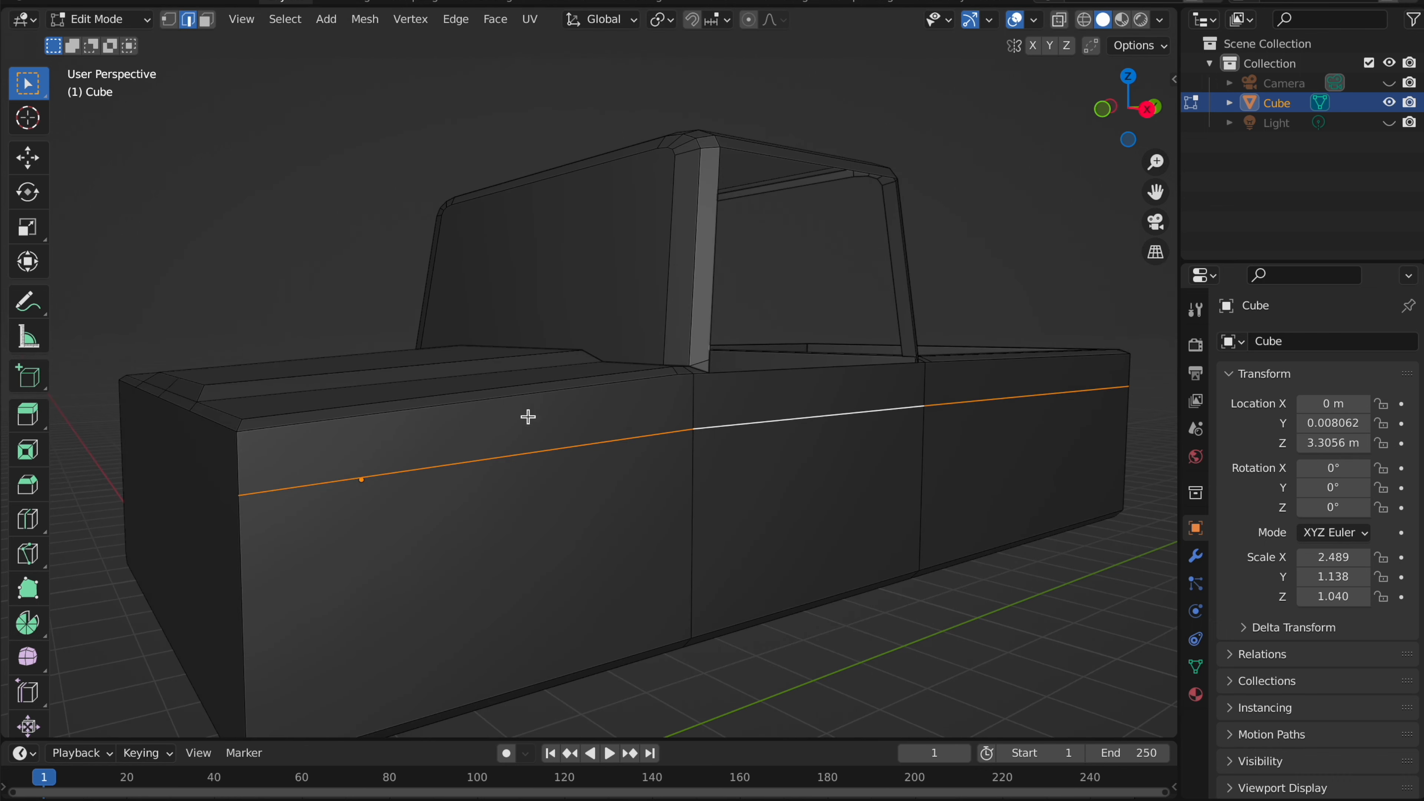
middle_drag(527, 417, 446, 398)
- Add a second horizontal loop cut on the side and edge-slide it by about -0.79 to sit just below the first
click(32, 520)
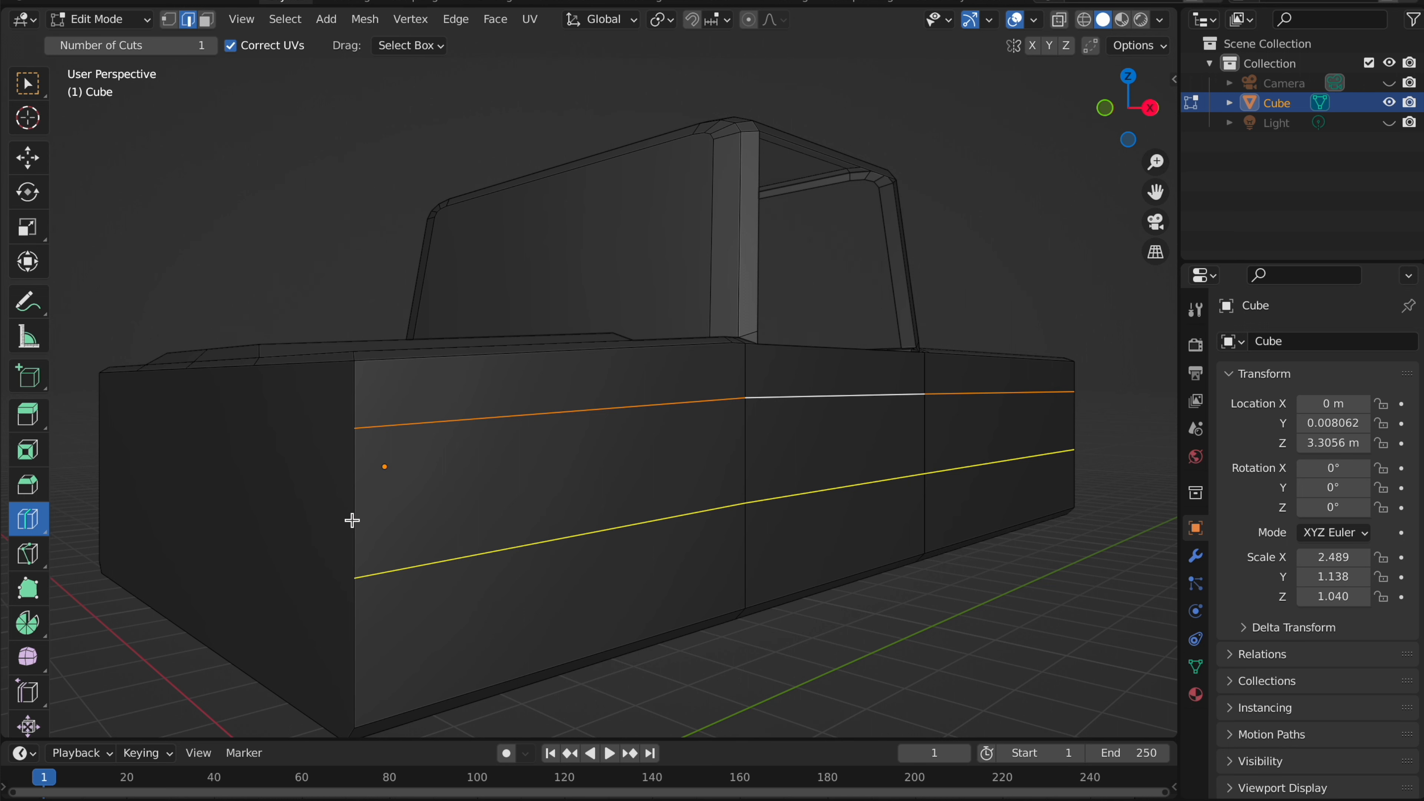
click(352, 524)
click(28, 84)
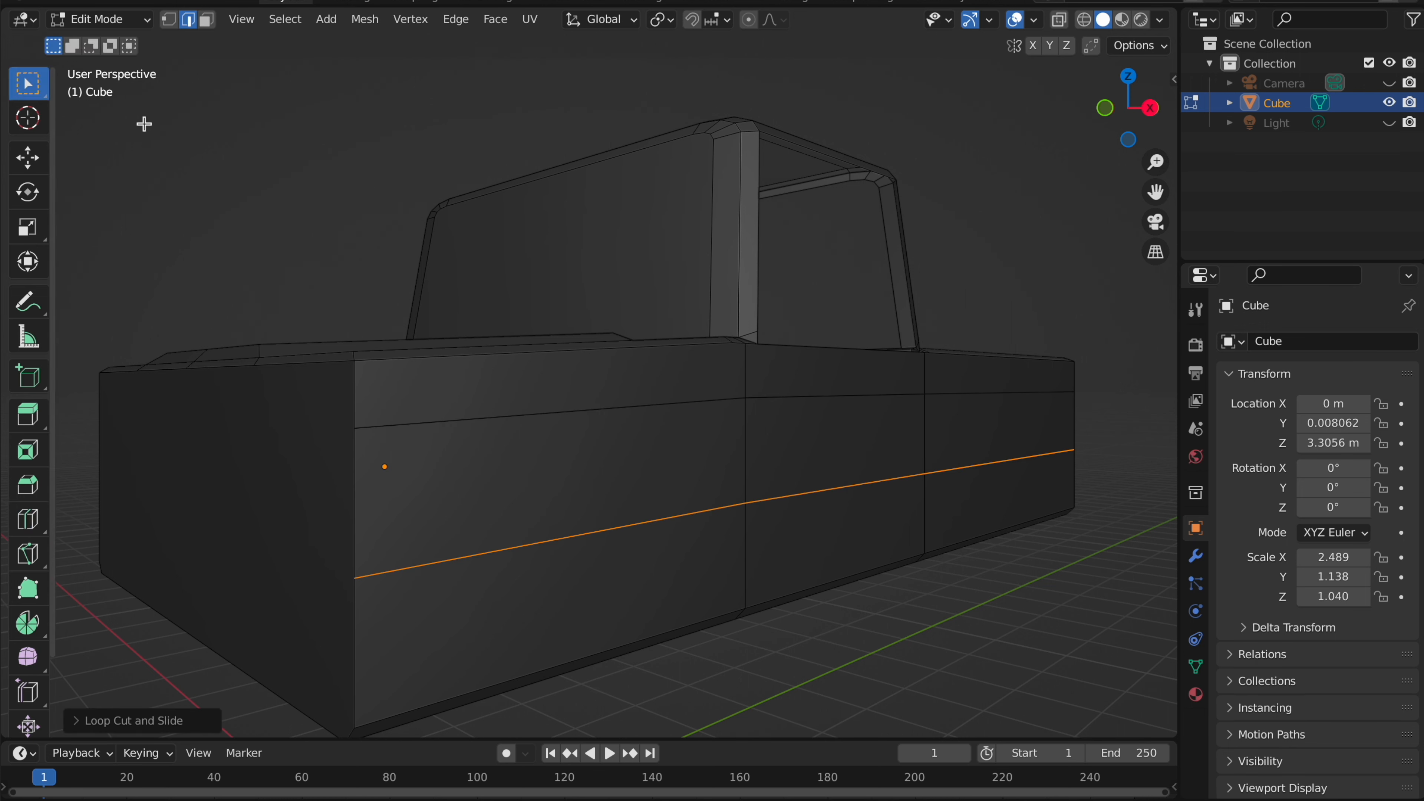
key(g)
key(g)
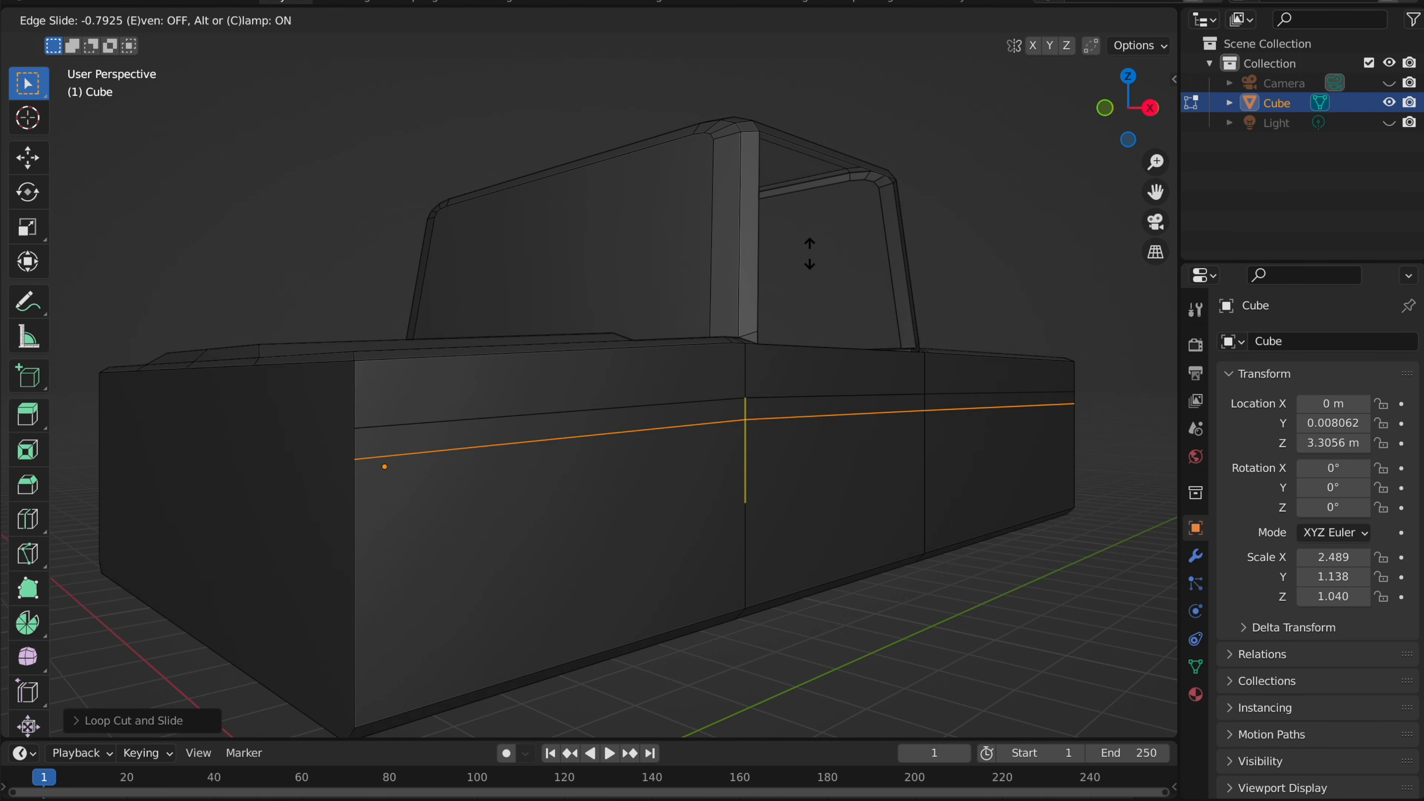
click(810, 255)
- Select the three narrow faces between the side's two horizontal cuts and extrude them slightly outward as a trim strip
click(206, 20)
scroll(547, 429, right, 5)
click(562, 429)
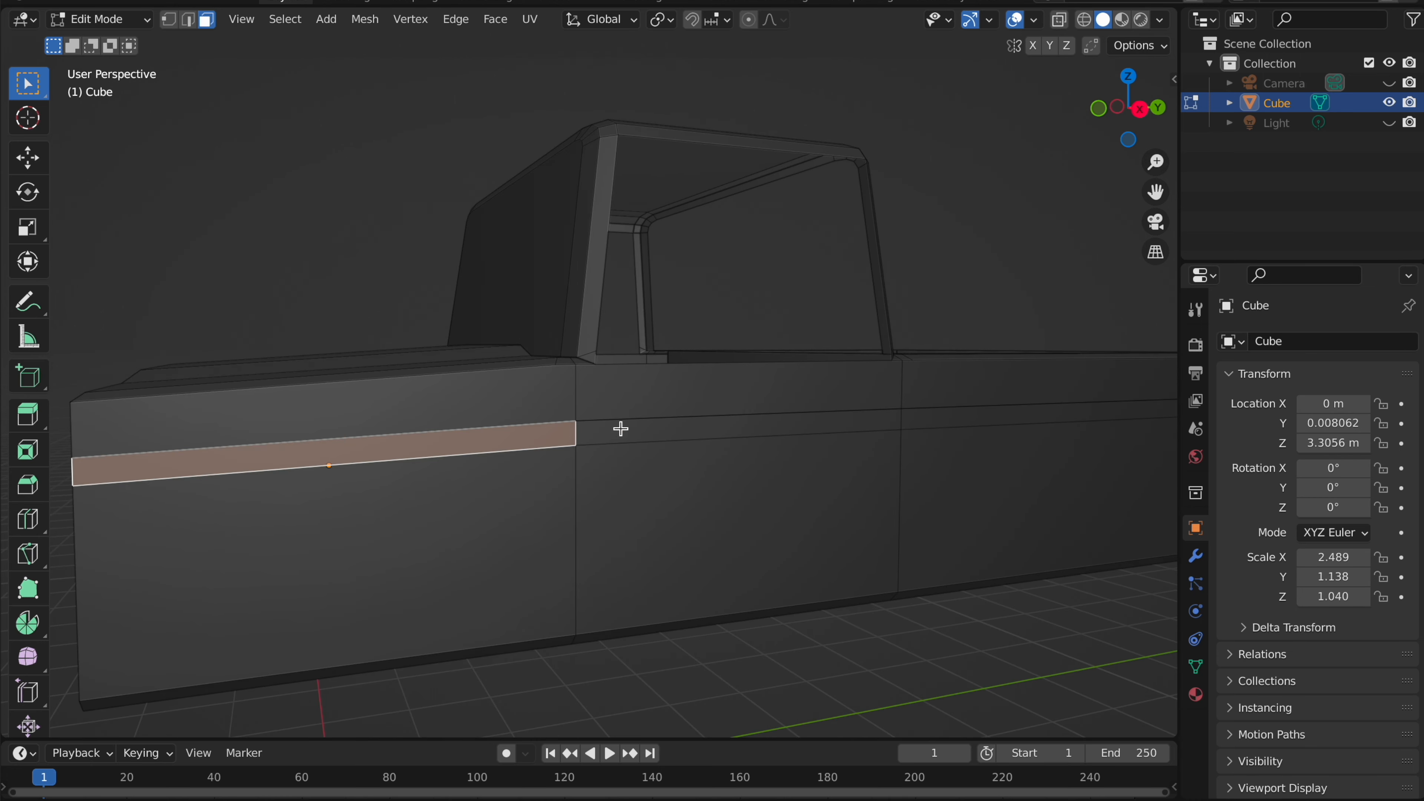
shift+click(620, 429)
shift+scroll(620, 428, right, 5)
shift+click(756, 409)
scroll(755, 408, right, 10)
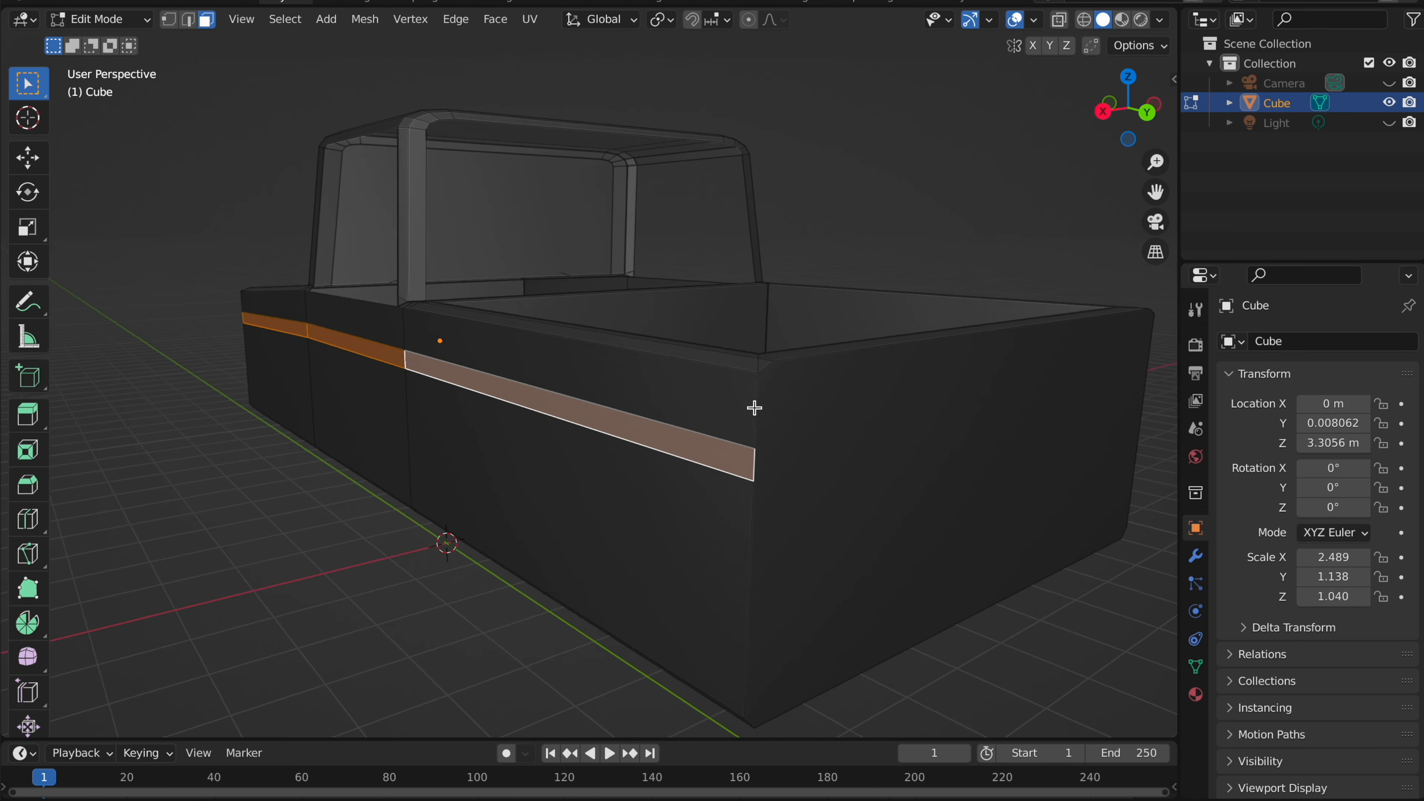
scroll(755, 408, up, 3)
scroll(867, 332, down, 3)
scroll(867, 332, down, 3)
scroll(859, 329, up, 3)
ctrl+scroll(858, 329, up, 5)
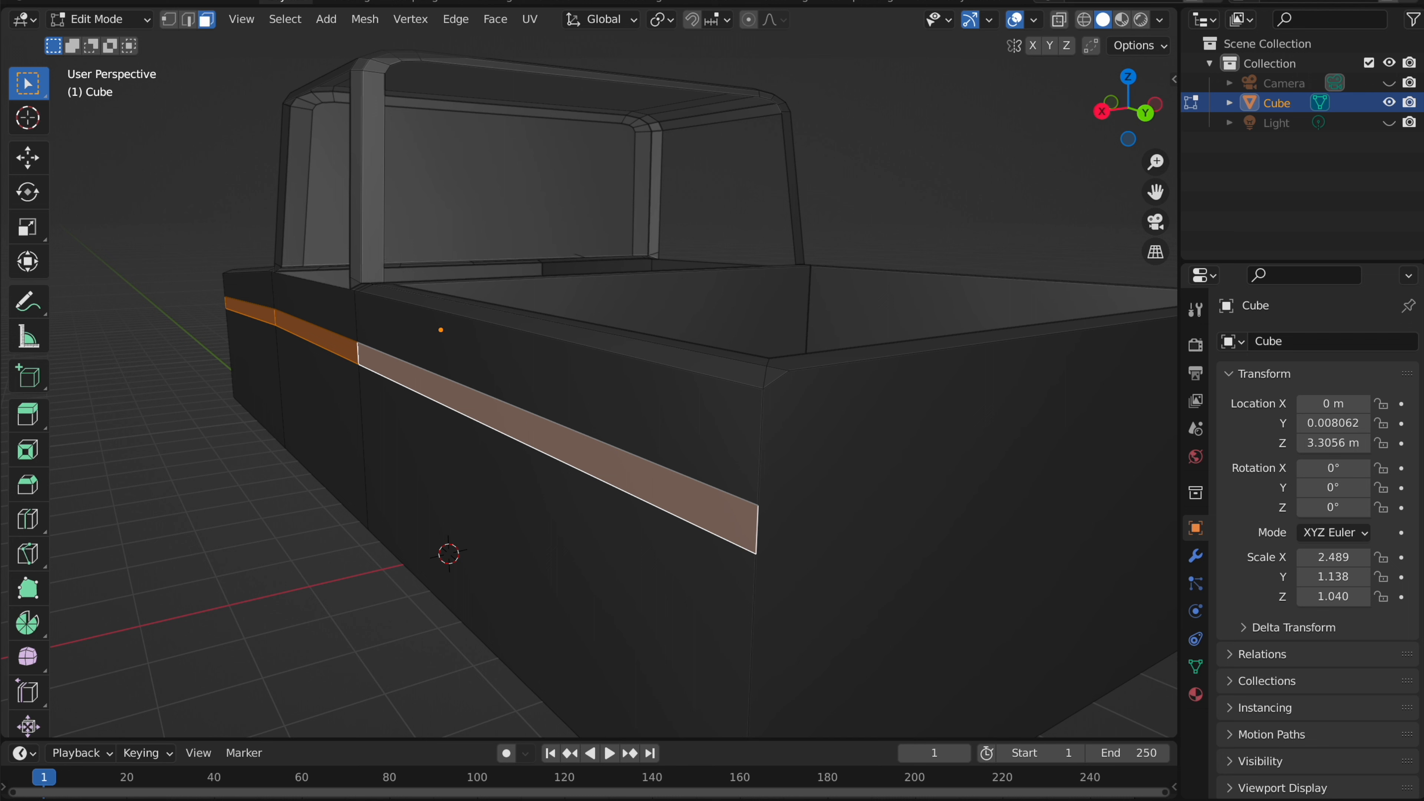
click(888, 304)
- Move the outer vertical edge at the trim strip's rear end along Y to taper that end
click(193, 24)
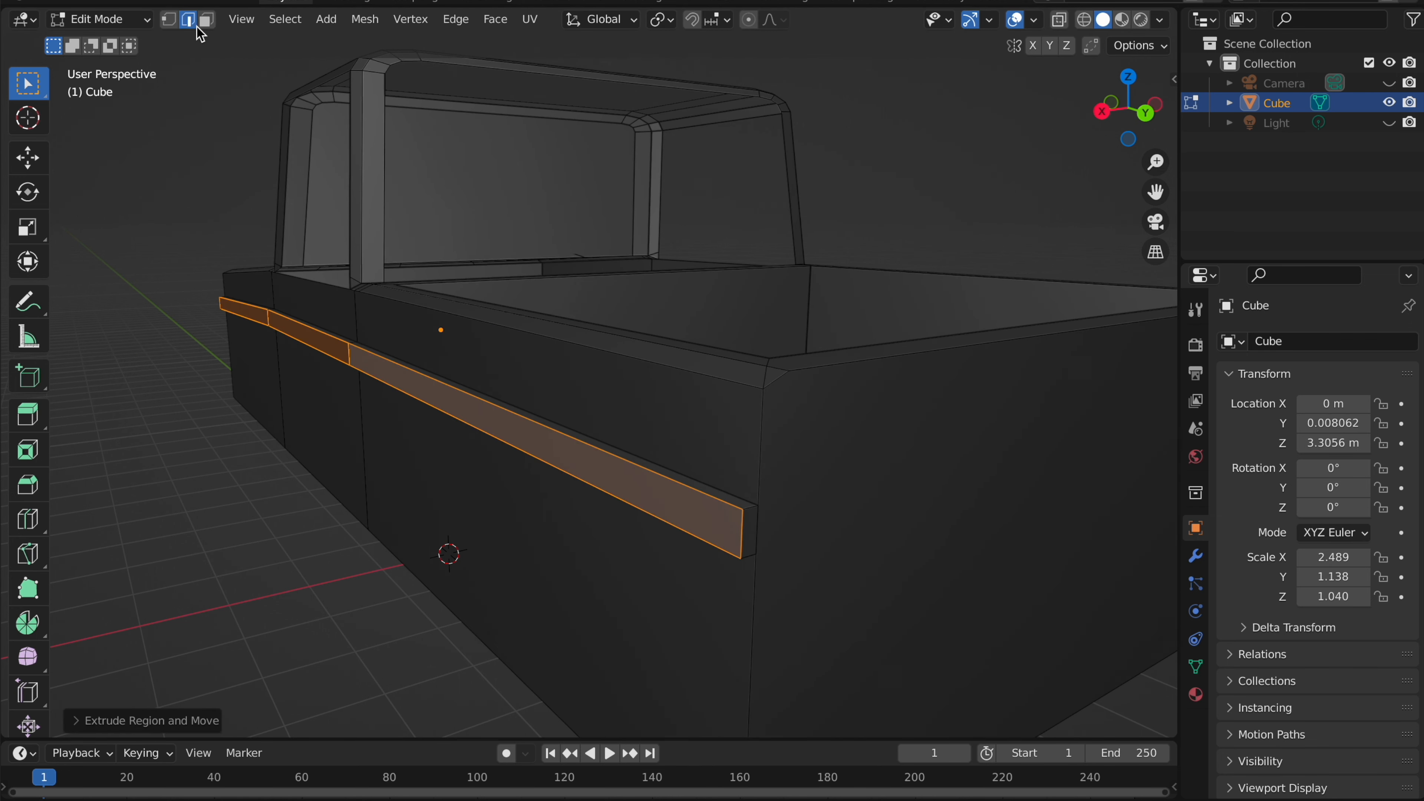
key(alt+a)
key(g)
key(y)
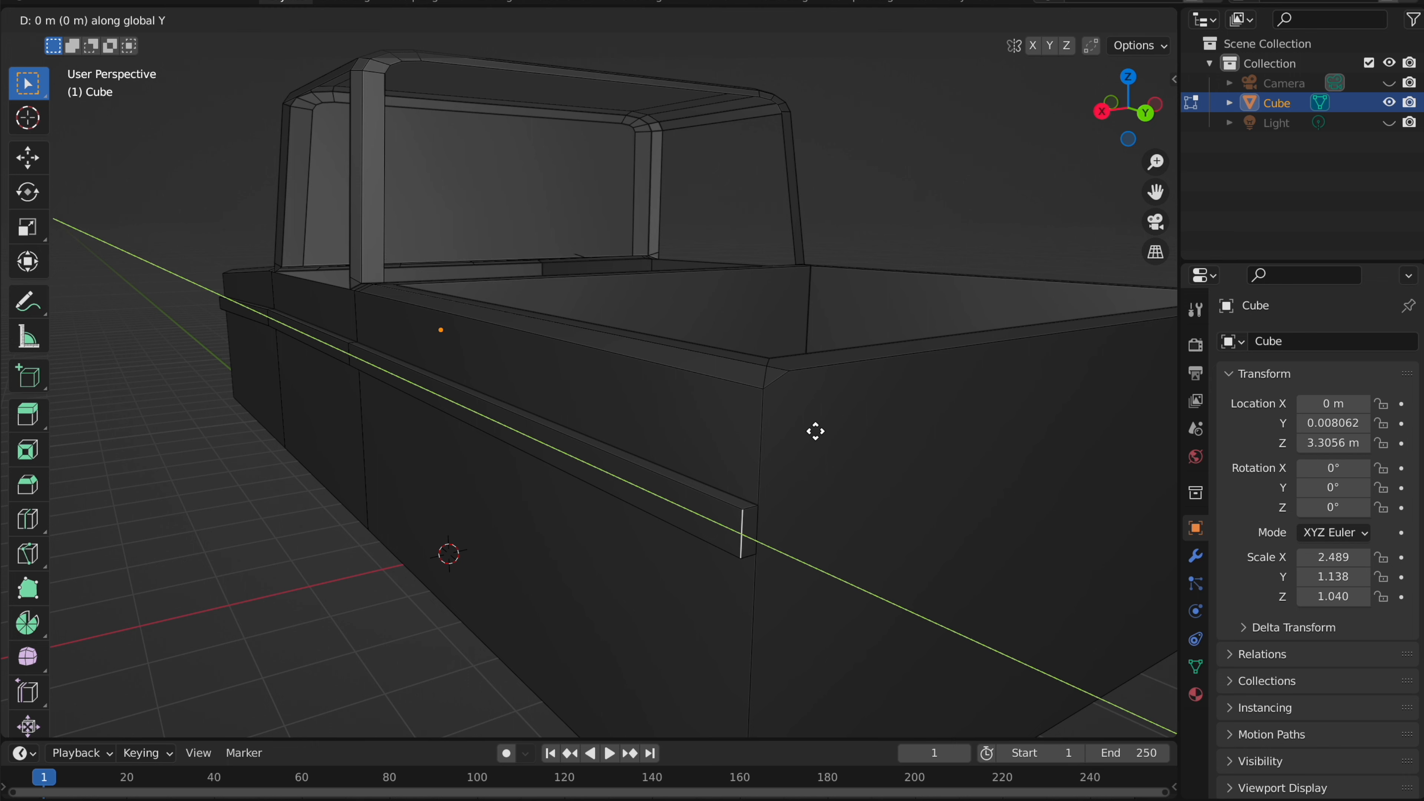
click(807, 428)
- Move the outer vertical edge at the trim strip's front end back along Y to taper it, and return to Object Mode
key(Tab)
middle_drag(683, 439, 576, 461)
key(Tab)
scroll(567, 457, up, 4)
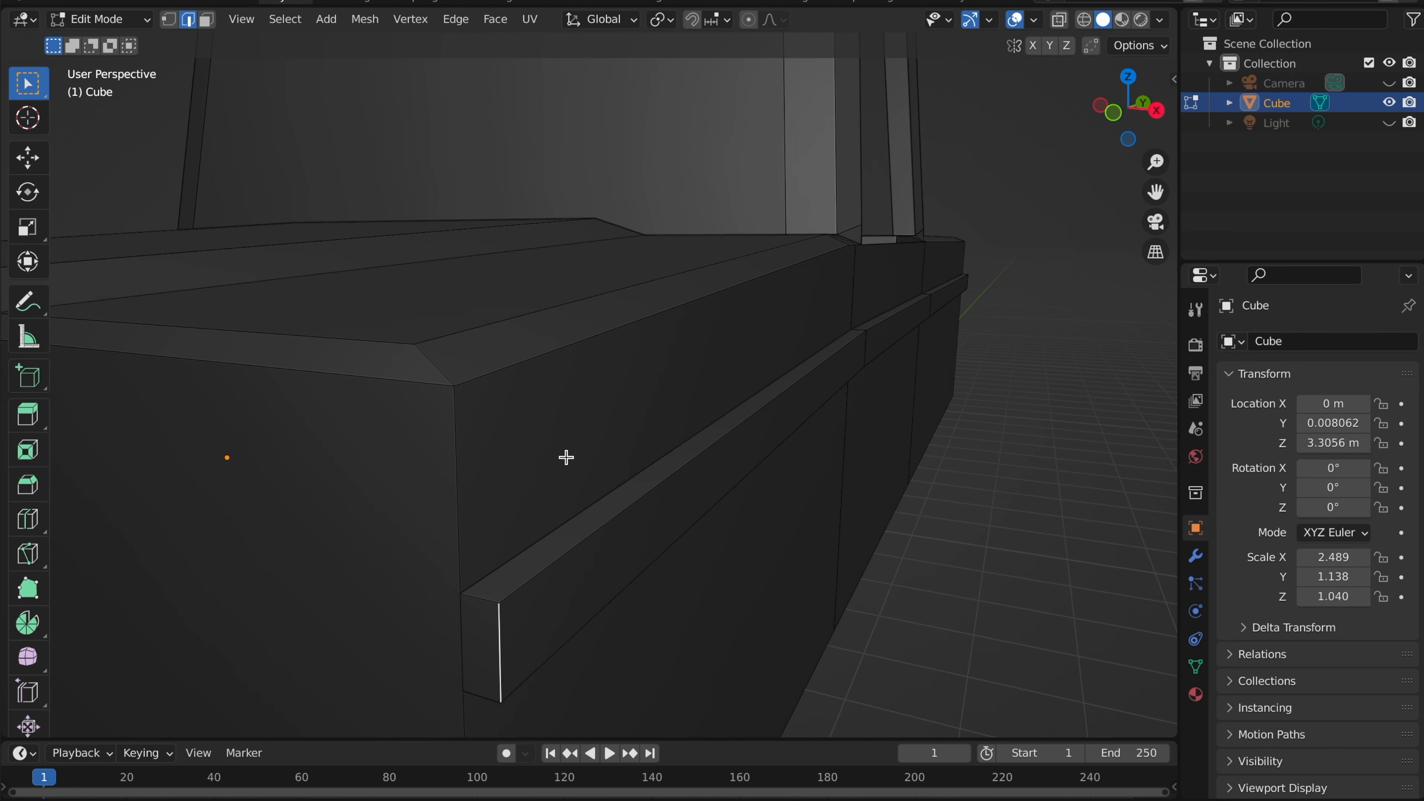
key(g)
key(y)
click(596, 447)
key(Tab)
scroll(591, 439, down, 6)
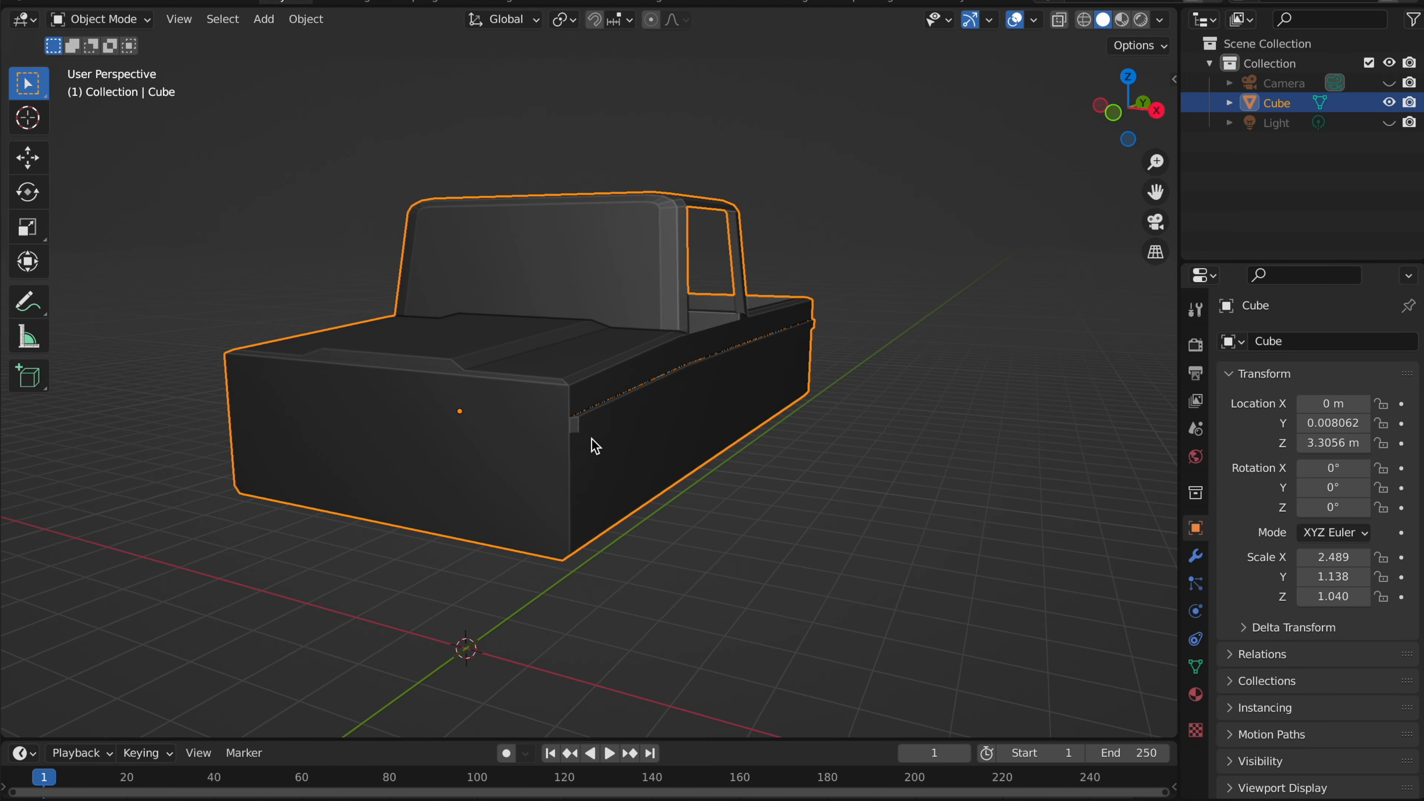
click(778, 247)
middle_drag(779, 247, 776, 260)
click(619, 382)
middle_drag(619, 382, 592, 327)
key(Tab)
scroll(620, 405, up, 2)
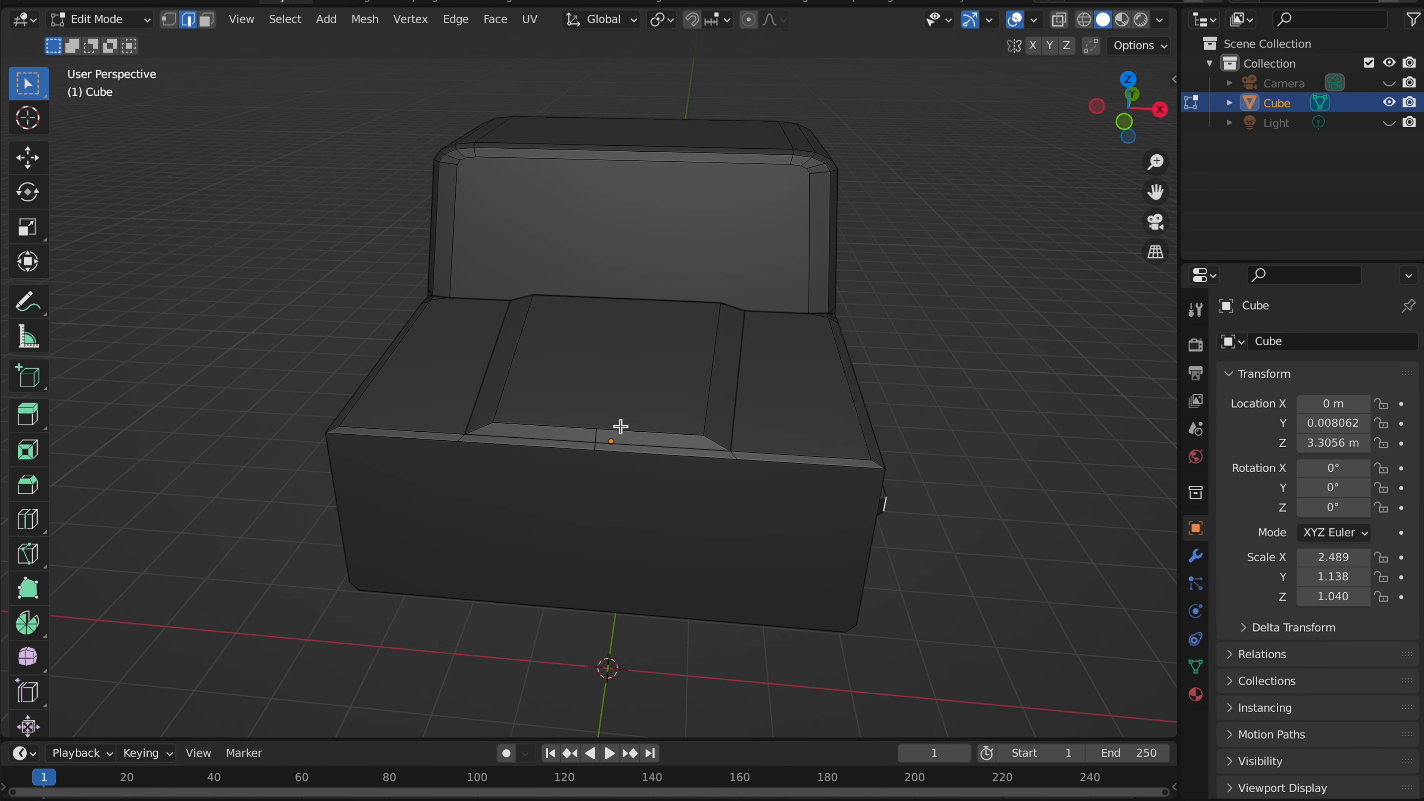
click(28, 519)
click(28, 554)
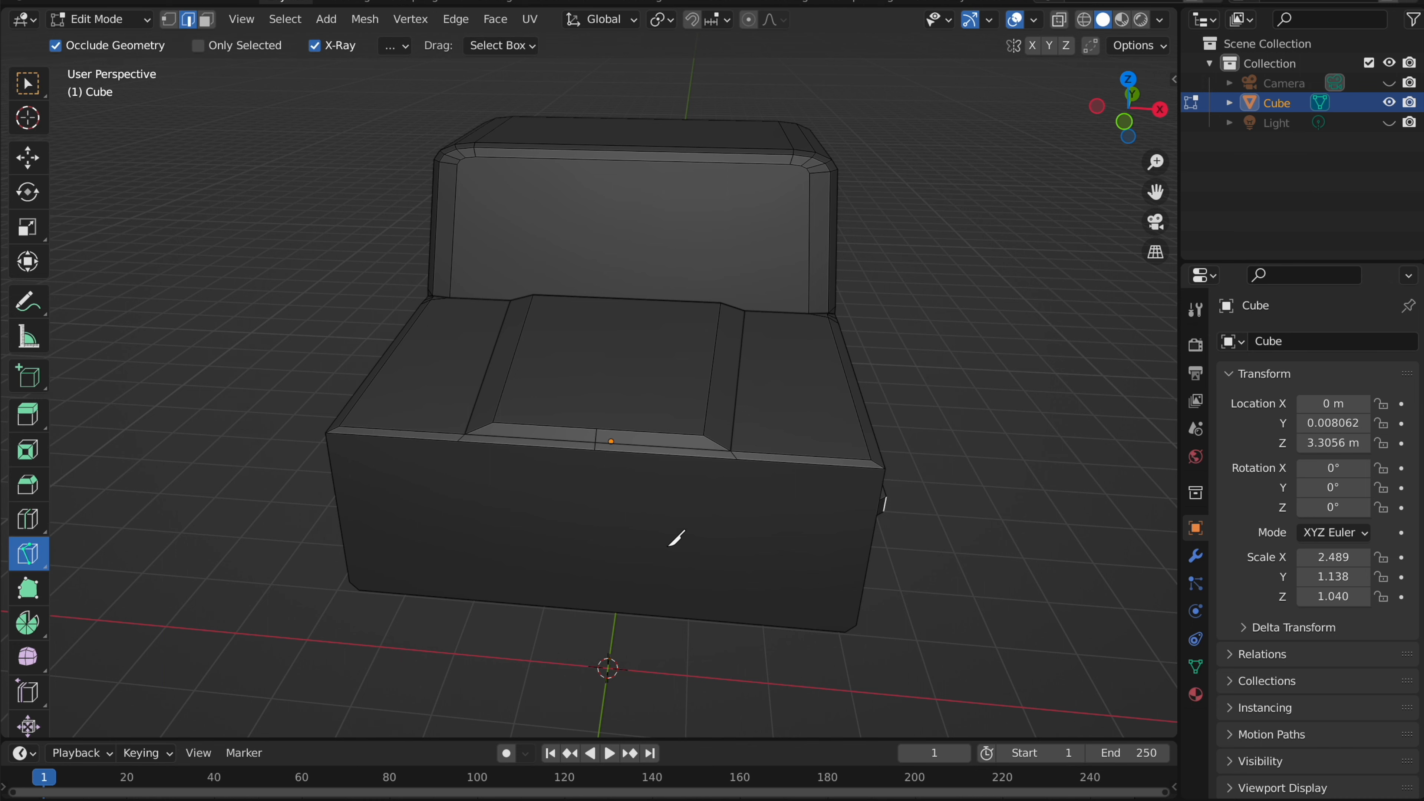
click(28, 84)
middle_drag(541, 293, 541, 292)
key(Tab)
key(Tab)
key(Tab)
- Thicken the truck body with a Solidify modifier of slightly increased thickness and apply the modifier
middle_drag(772, 169, 940, 470)
click(1195, 555)
click(1276, 344)
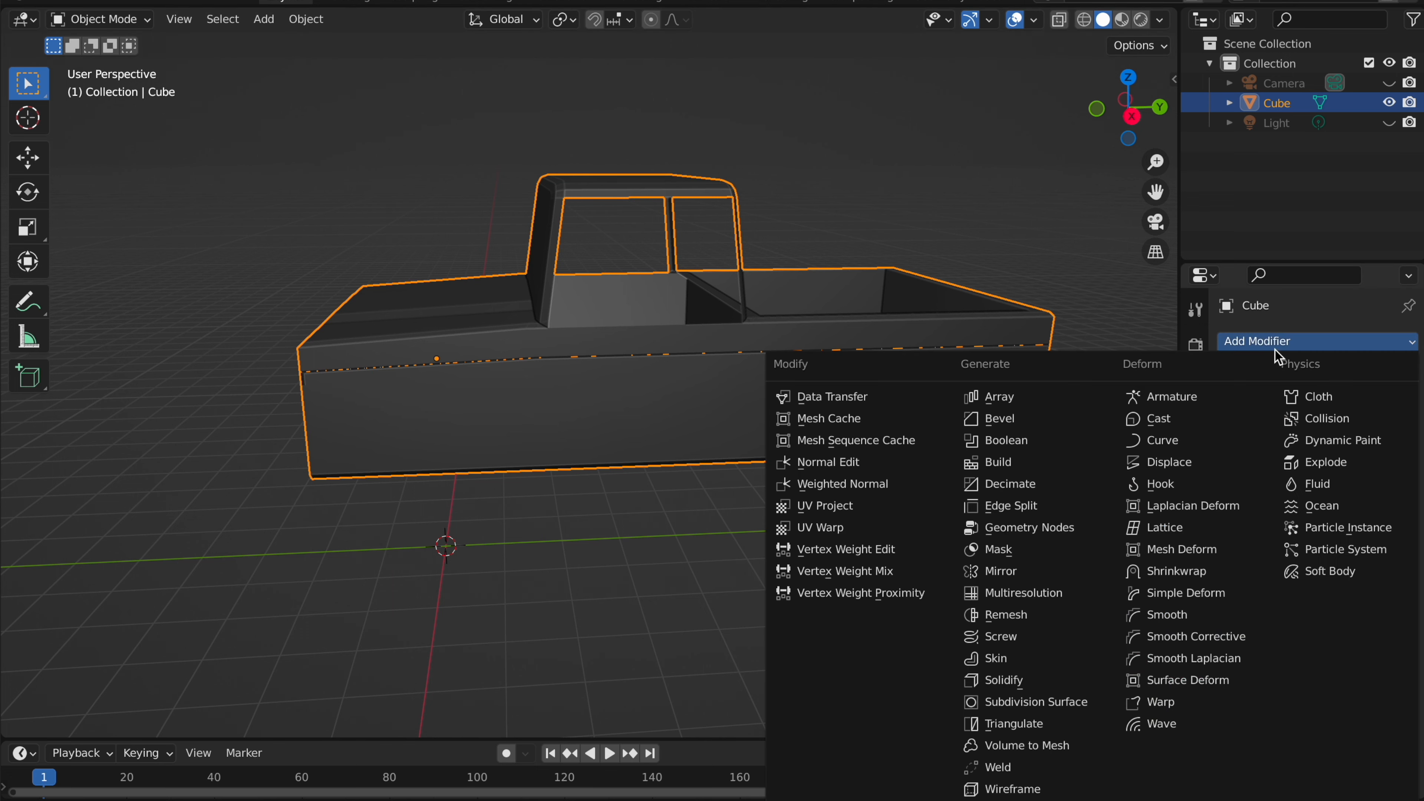
click(1003, 680)
middle_drag(782, 251, 782, 252)
scroll(783, 252, up, 5)
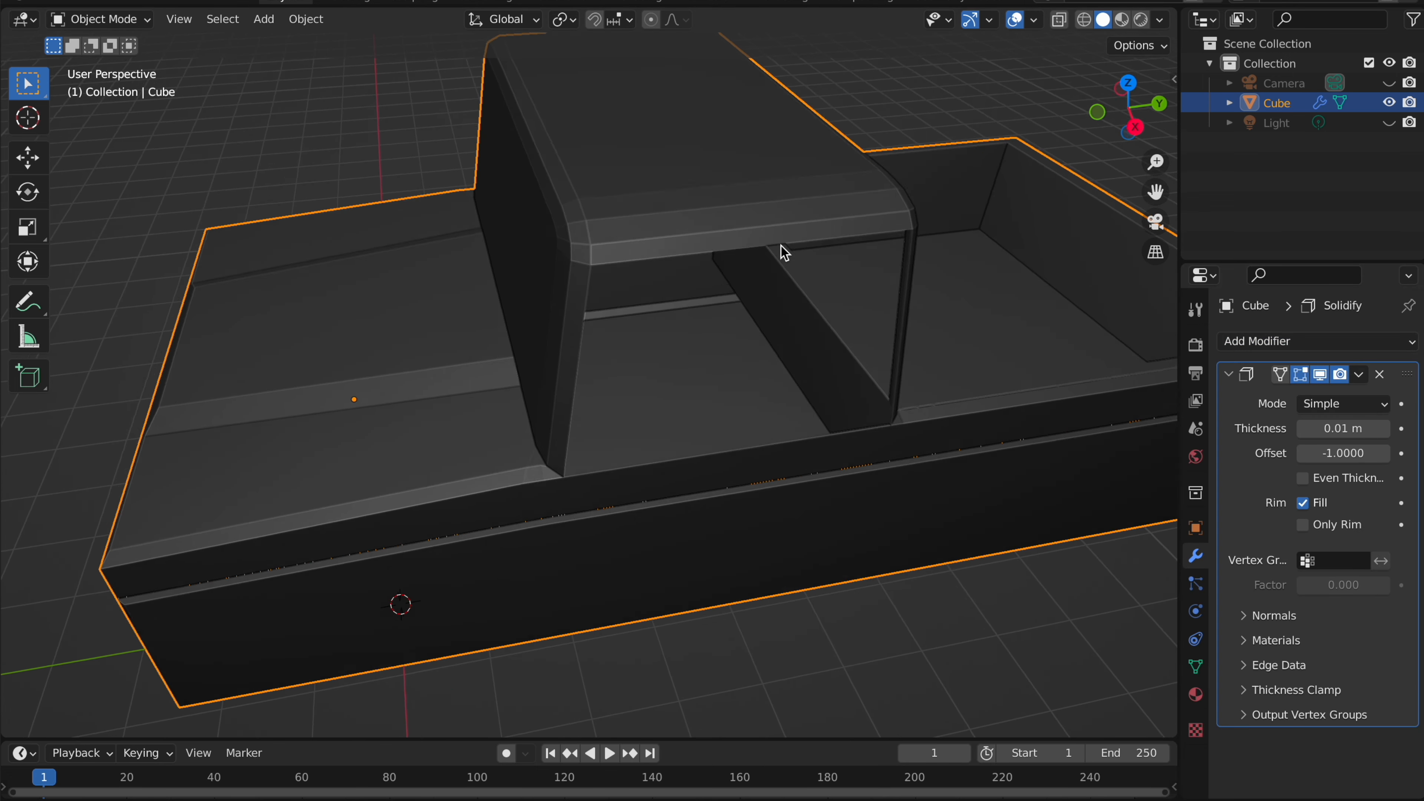
scroll(784, 252, up, 2)
drag(1343, 428, 1357, 428)
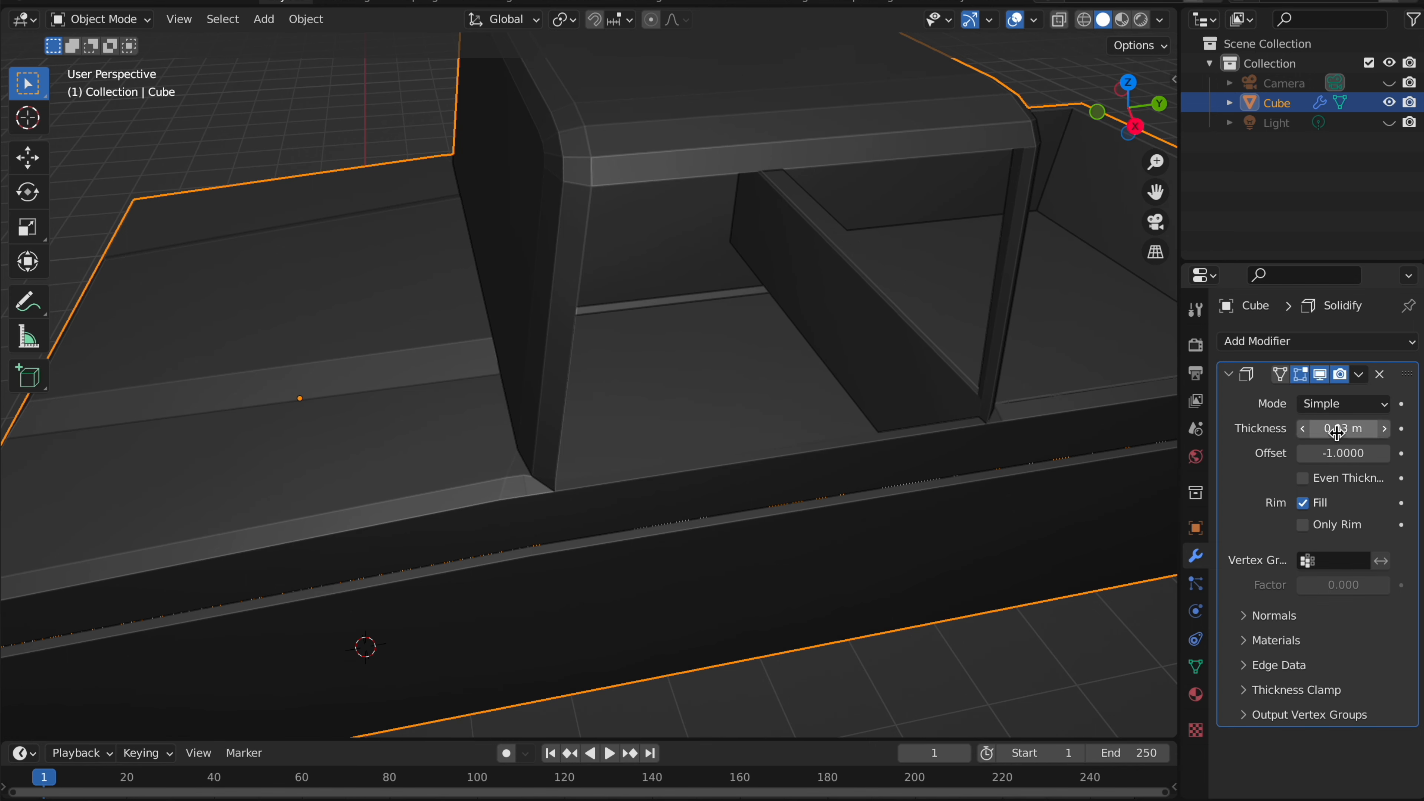
click(1358, 374)
click(1339, 397)
- Try to bevel the bottom edge of the cab's side window opening on one side
middle_drag(856, 275, 856, 275)
key(Tab)
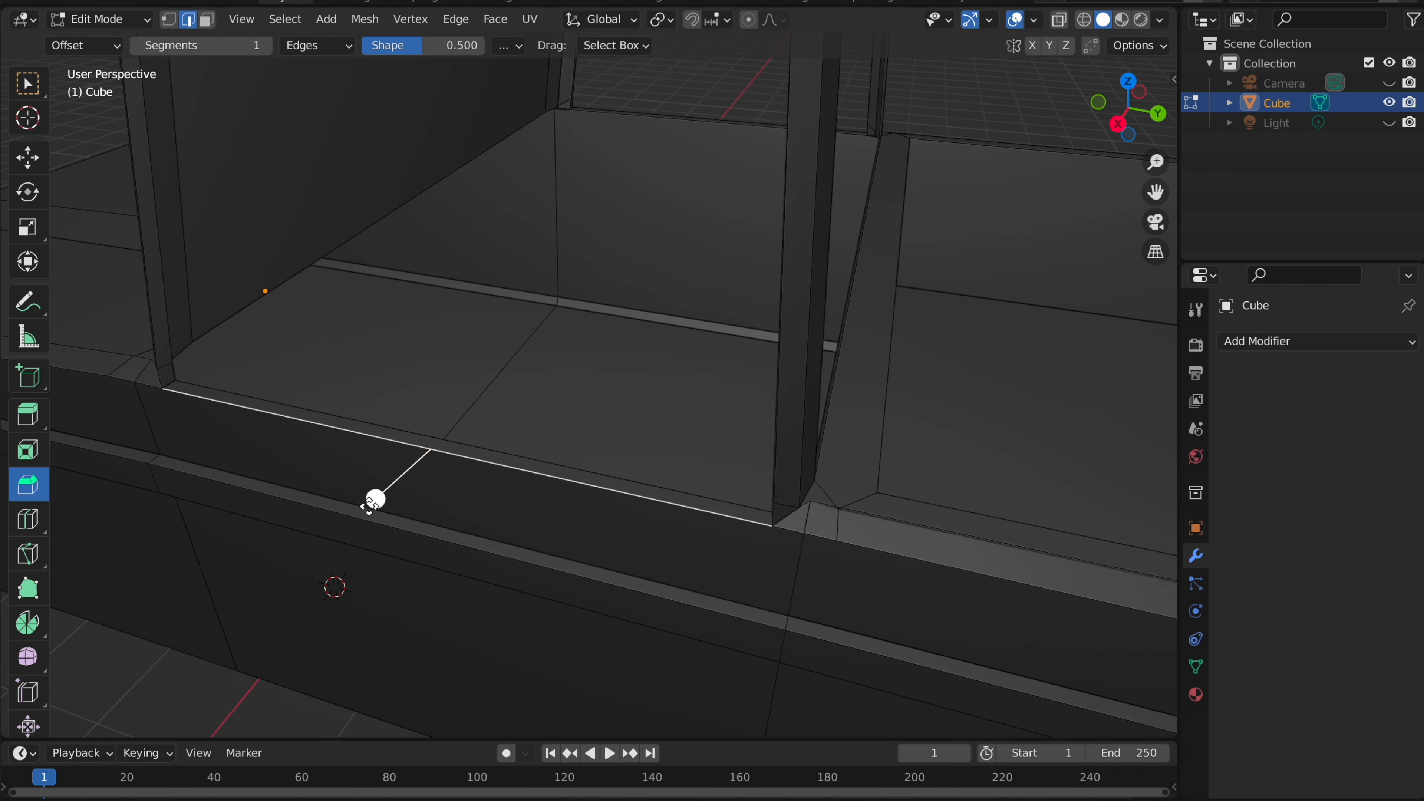
drag(369, 505, 352, 503)
key(Tab)
- Bevel the bottom edges of the window openings on both sides of the cab slightly, and return to Object Mode
scroll(438, 366, down, 8)
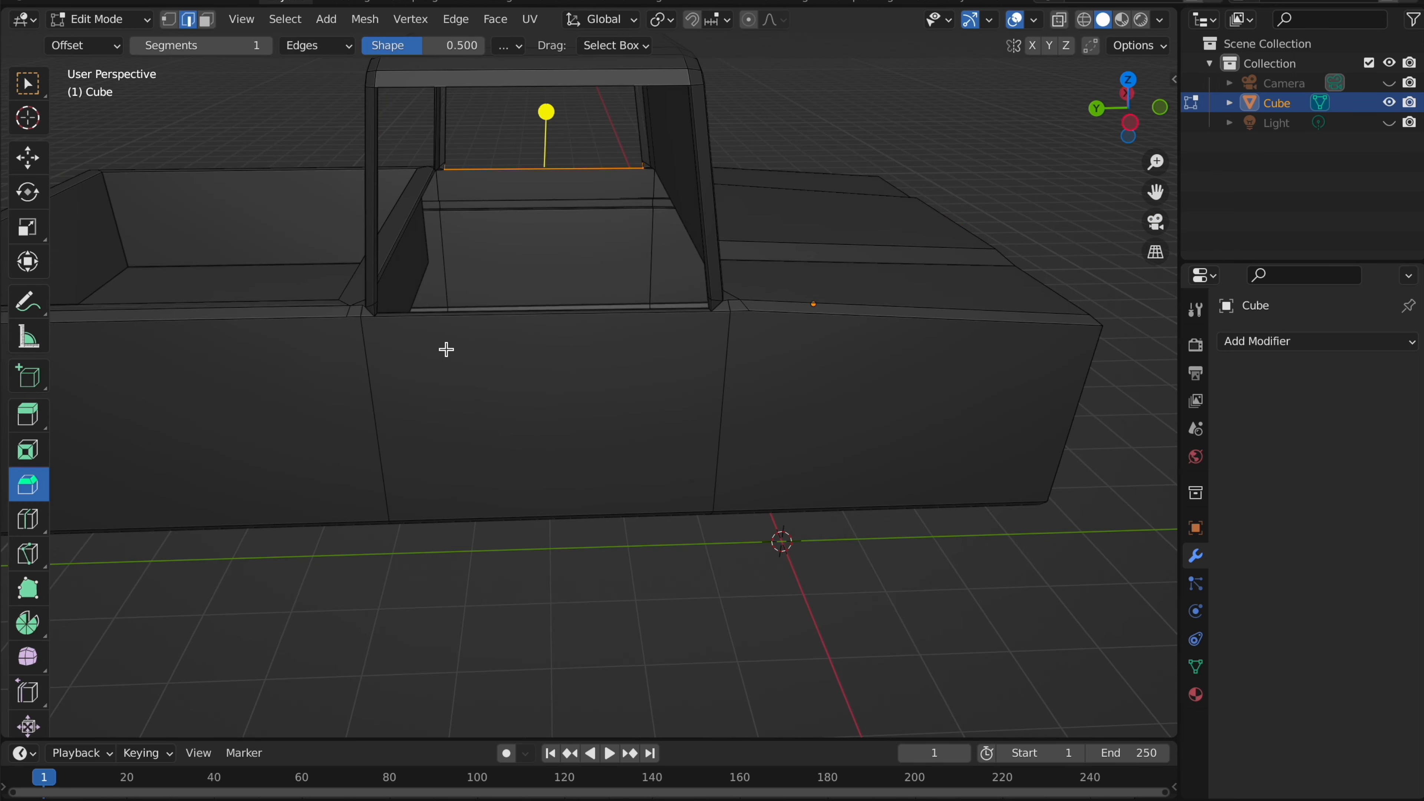
scroll(446, 349, right, 2)
shift+click(556, 345)
scroll(557, 345, right, 15)
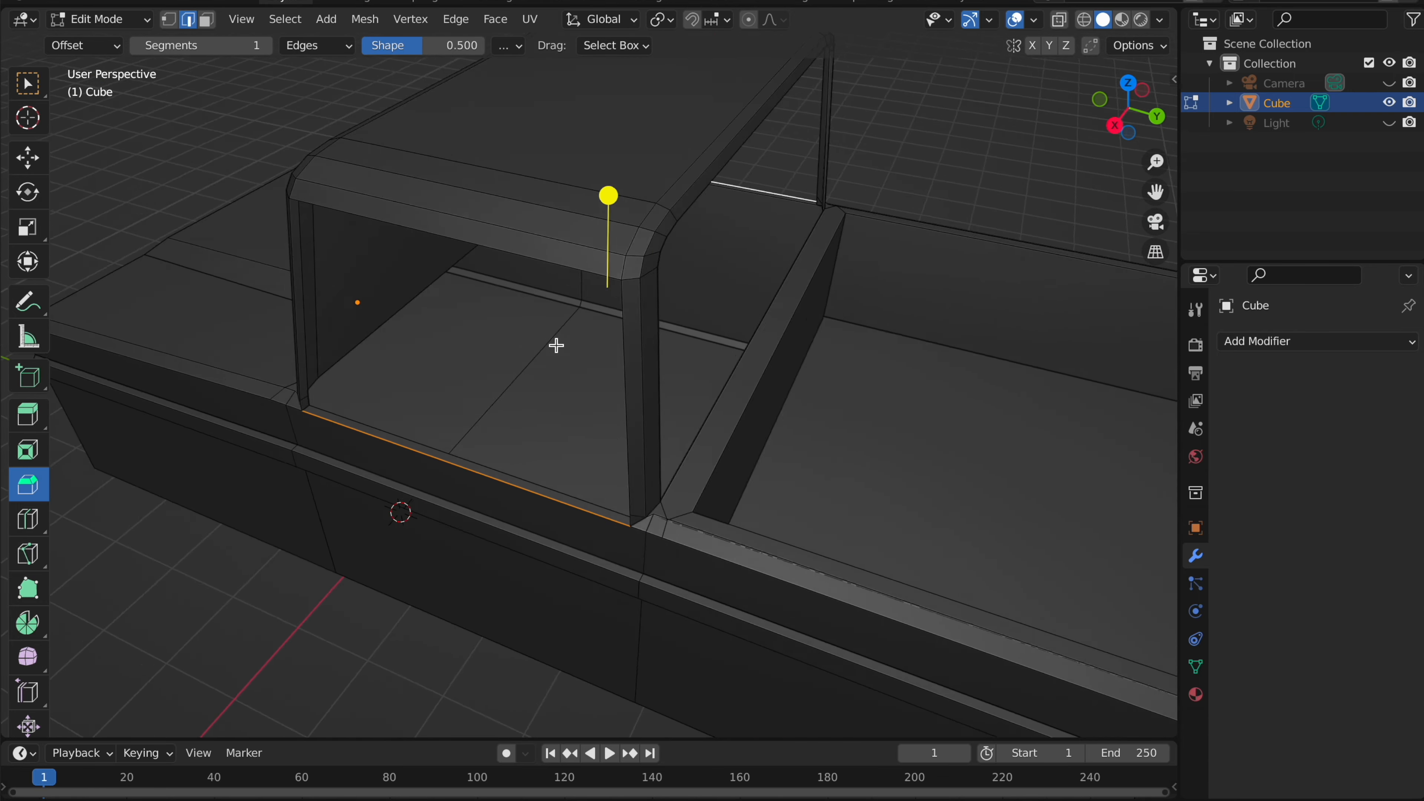
scroll(557, 345, down, 5)
drag(607, 166, 607, 154)
key(ctrl+z)
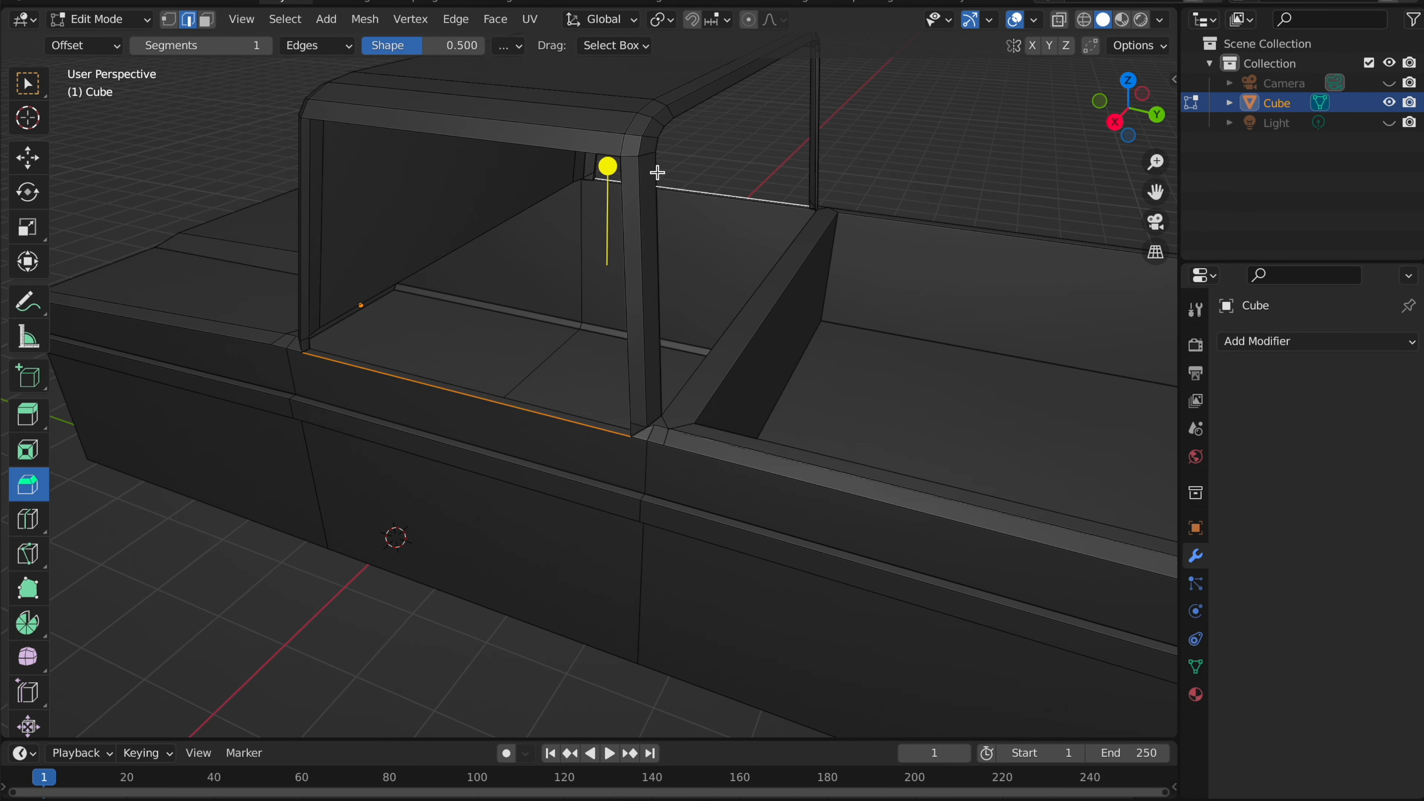
scroll(601, 163, left, 3)
drag(617, 149, 617, 148)
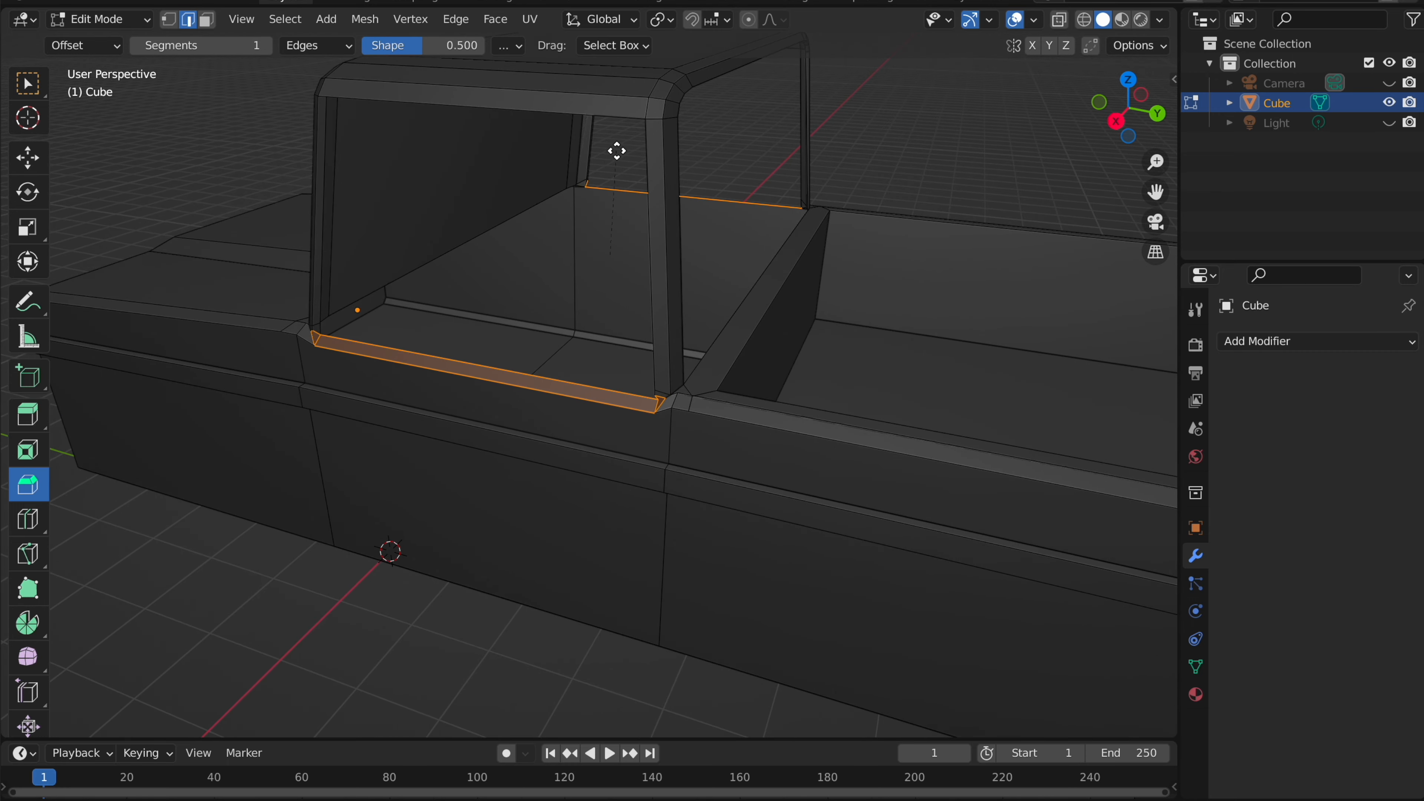
key(Tab)
- Examine the finished truck body from the sides, above, rear and front, including the cab interior and cargo bed
scroll(616, 150, left, 5)
scroll(617, 150, down, 8)
click(684, 94)
scroll(683, 95, left, 5)
scroll(684, 97, up, 4)
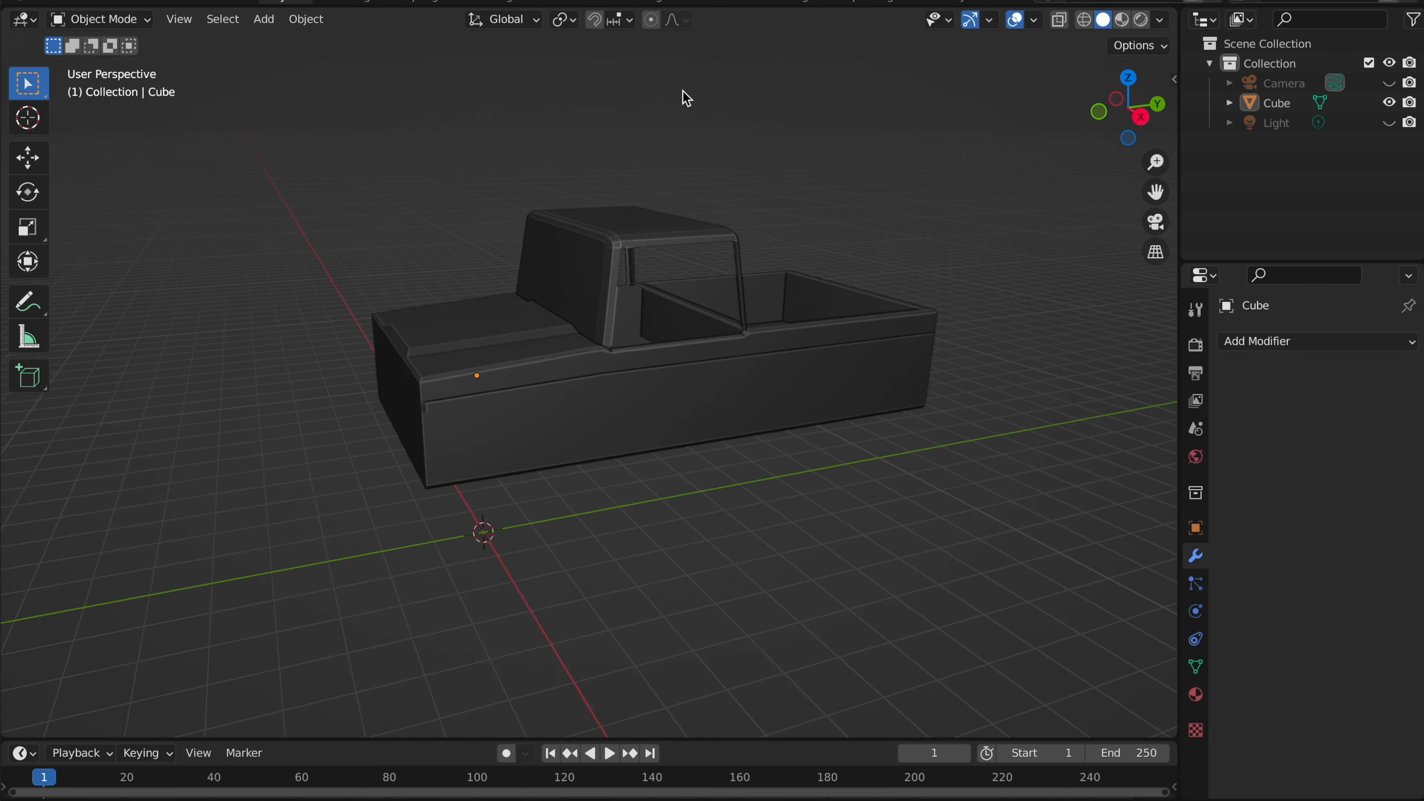
scroll(682, 91, up, 2)
scroll(683, 91, up, 8)
scroll(682, 88, down, 7)
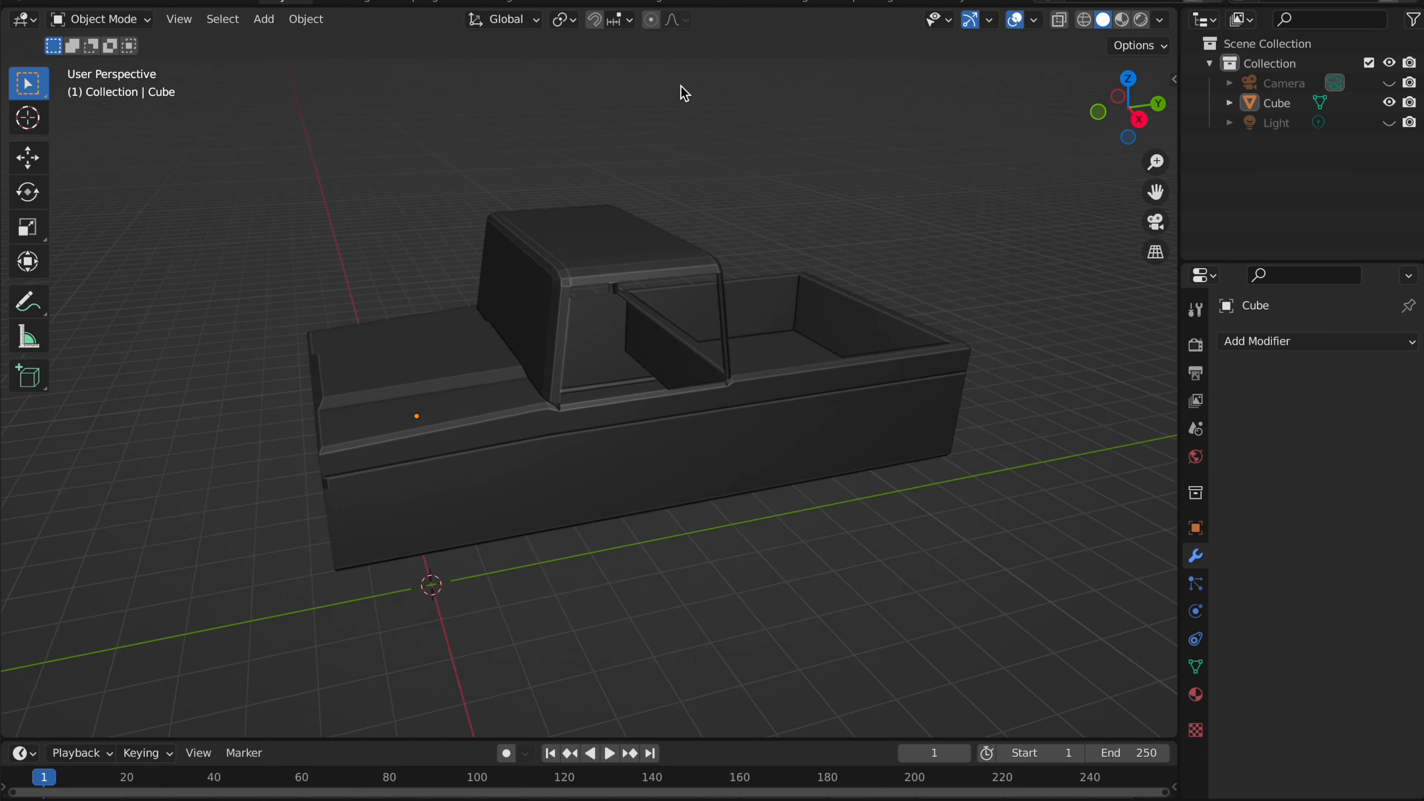
scroll(684, 93, right, 5)
scroll(683, 93, up, 8)
click(706, 349)
scroll(706, 350, down, 4)
scroll(706, 349, right, 5)
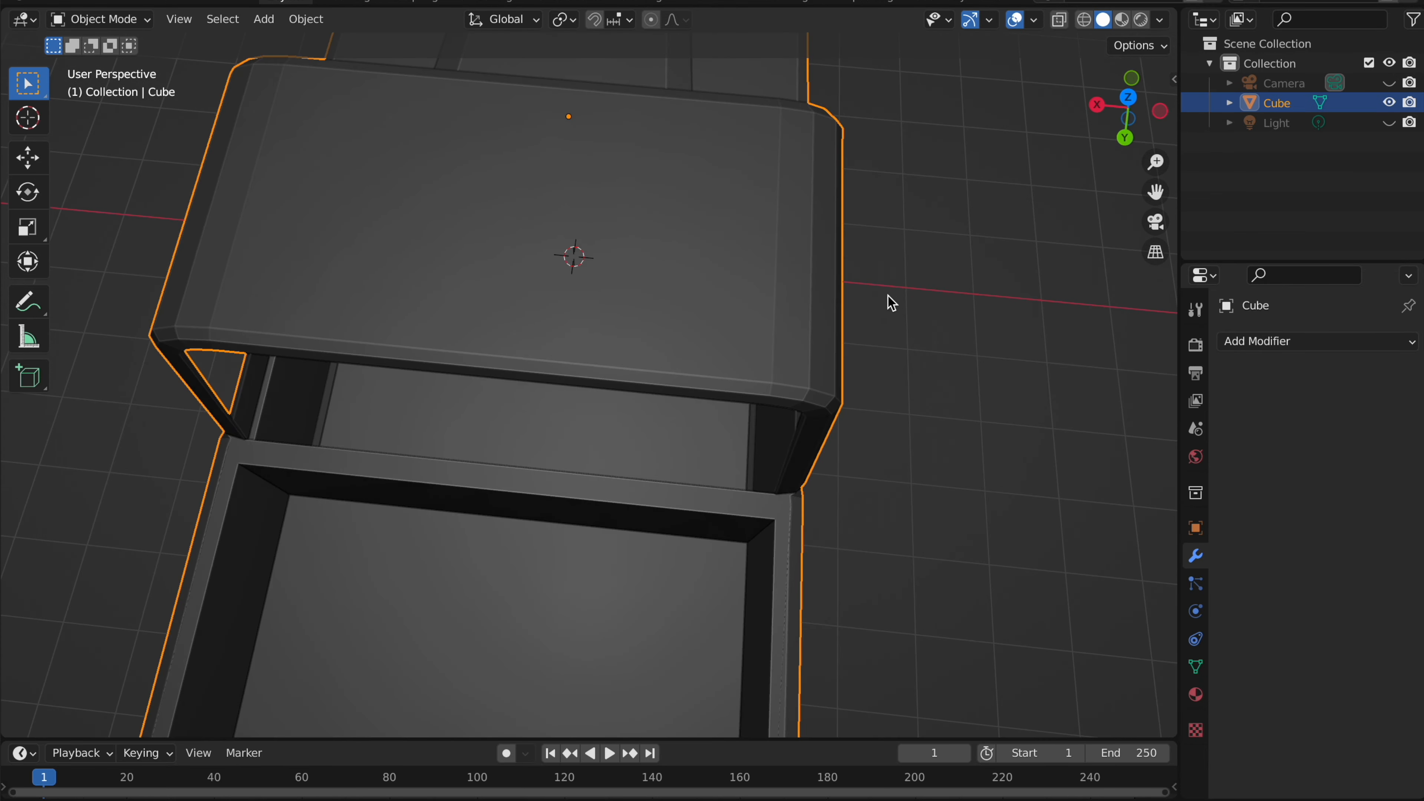
click(888, 295)
scroll(897, 300, down, 5)
scroll(897, 299, down, 5)
scroll(897, 299, down, 3)
scroll(705, 351, left, 5)
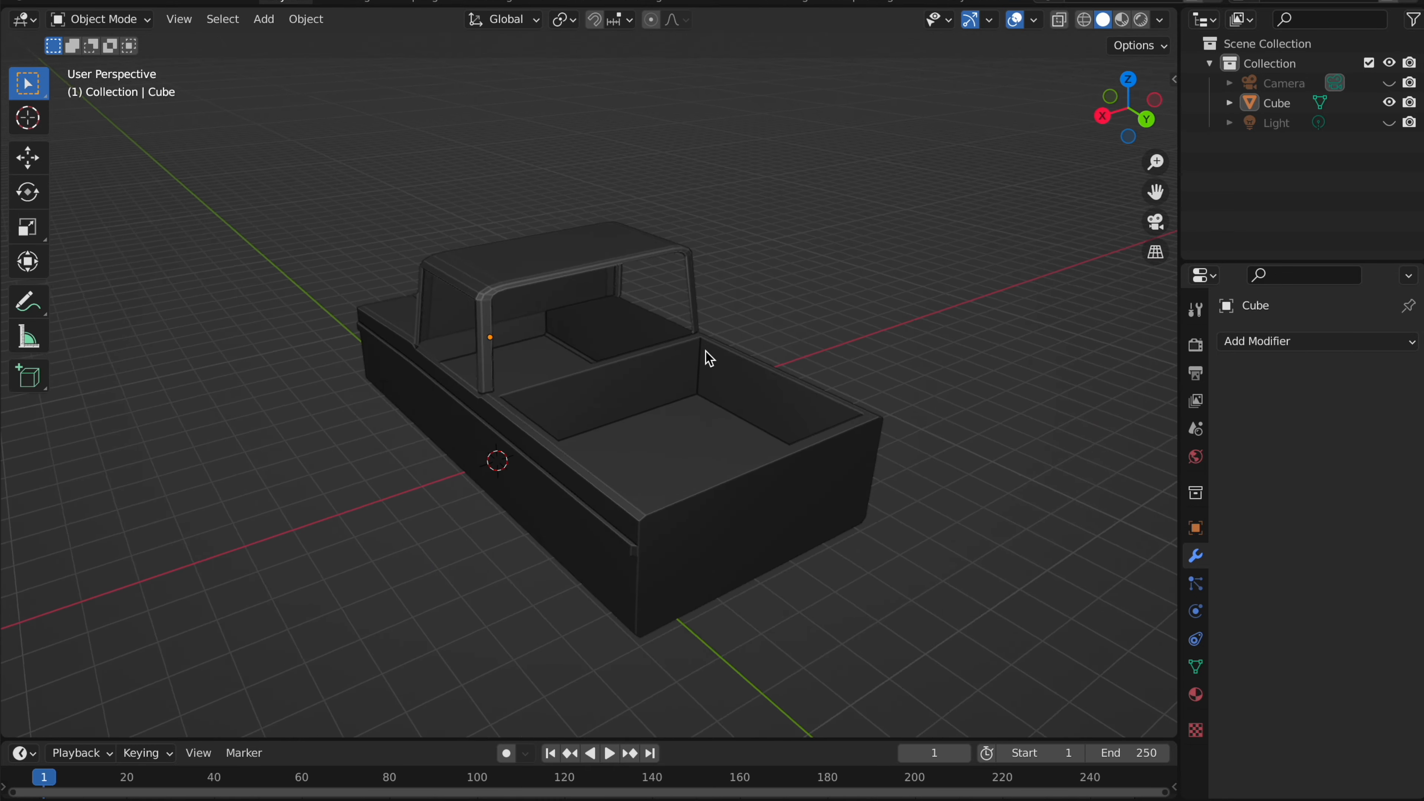
scroll(706, 352, left, 10)
scroll(591, 448, up, 3)
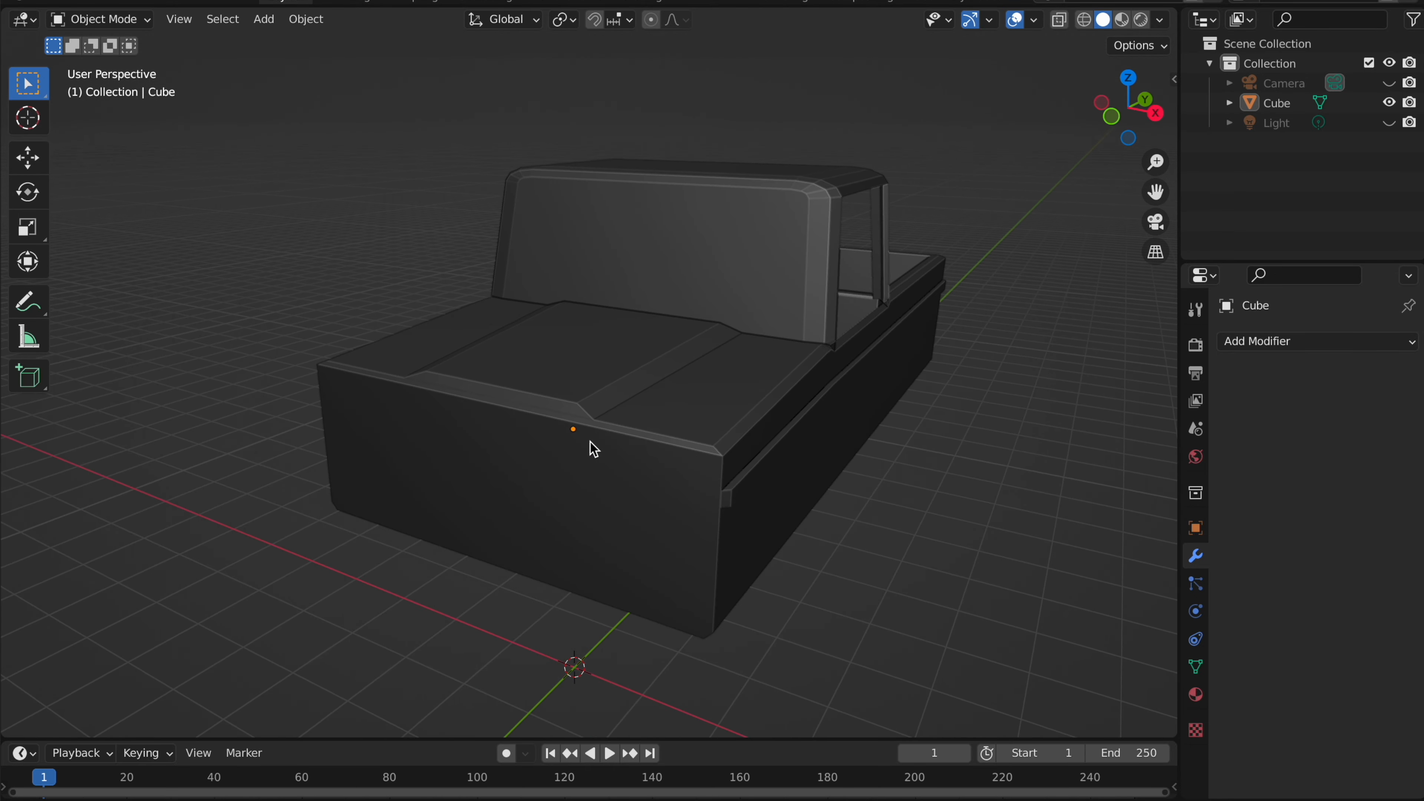
scroll(591, 442, right, 8)
scroll(603, 442, left, 8)
scroll(610, 387, right, 8)
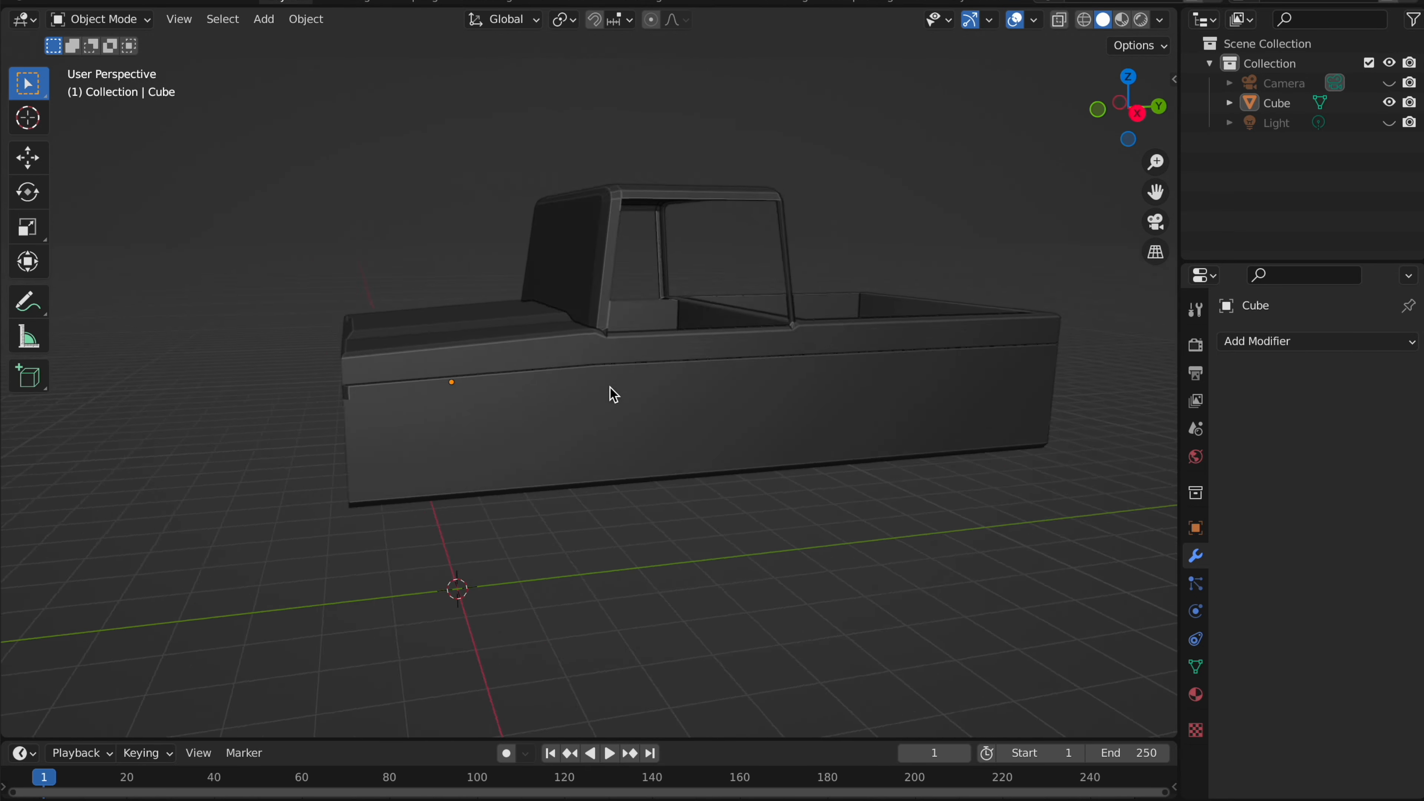
- Add a cylinder mesh with 12 vertices, 1 m radius and 2 m depth as the base for a wheel
scroll(610, 388, down, 3)
scroll(610, 389, left, 5)
key(shift+a)
mouse_move(574, 276)
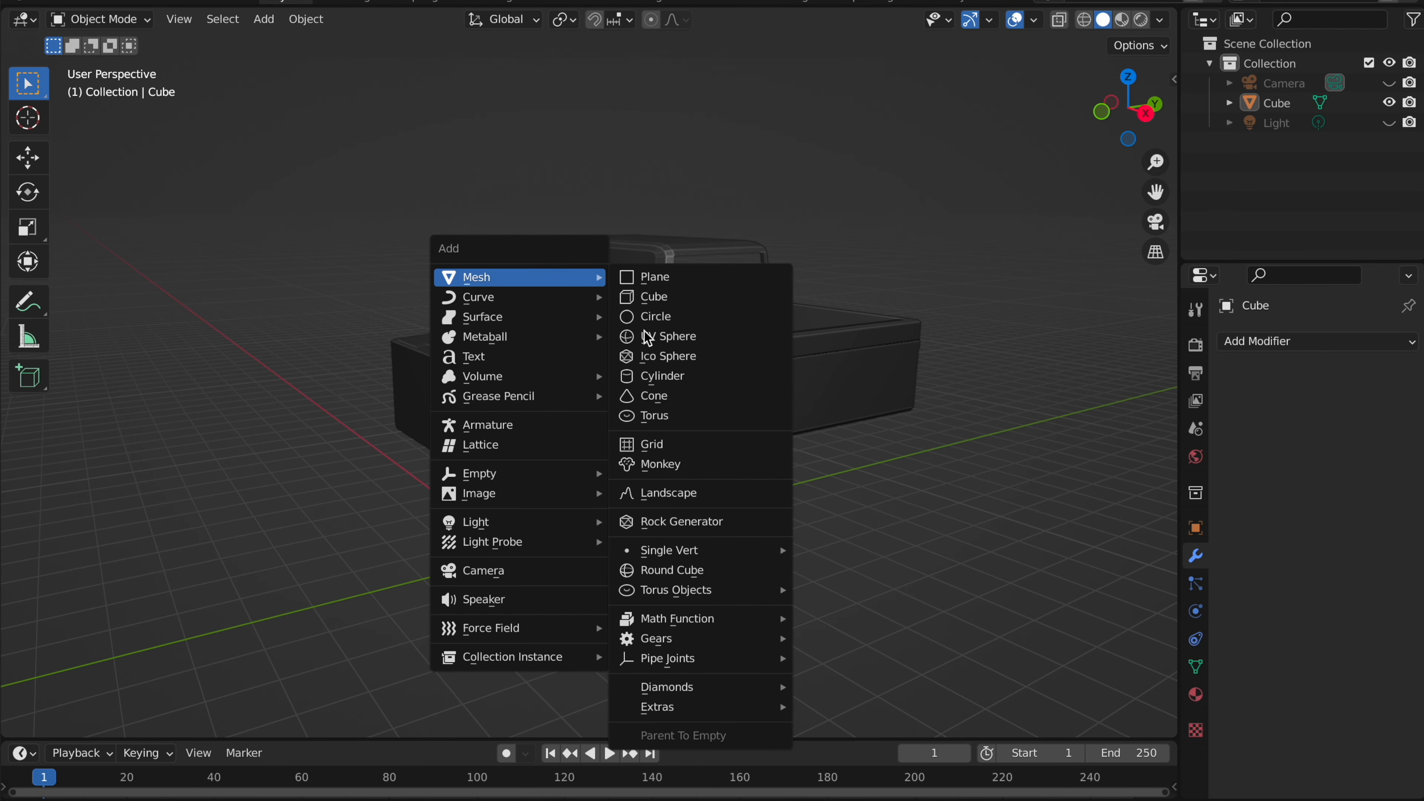
click(653, 376)
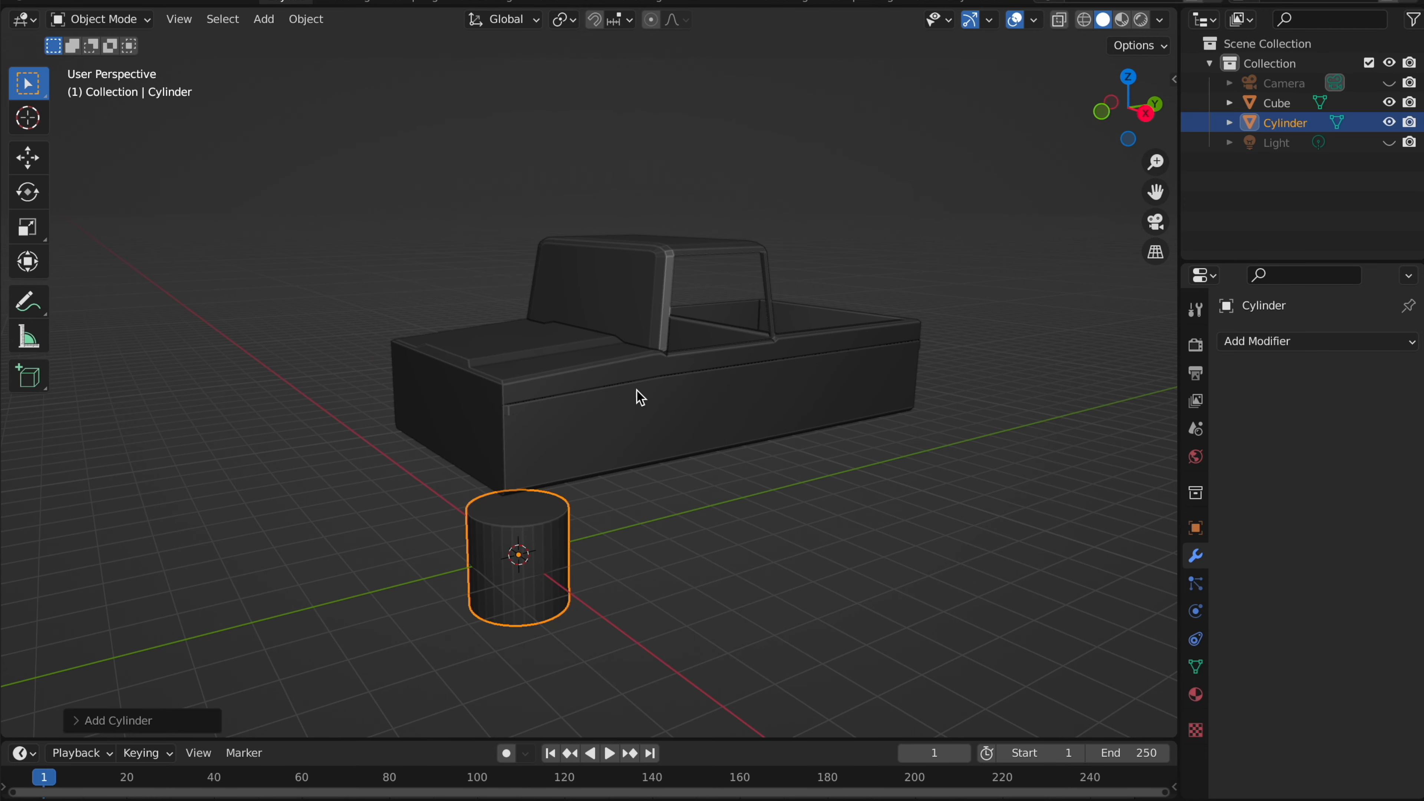
click(161, 722)
click(76, 455)
click(118, 724)
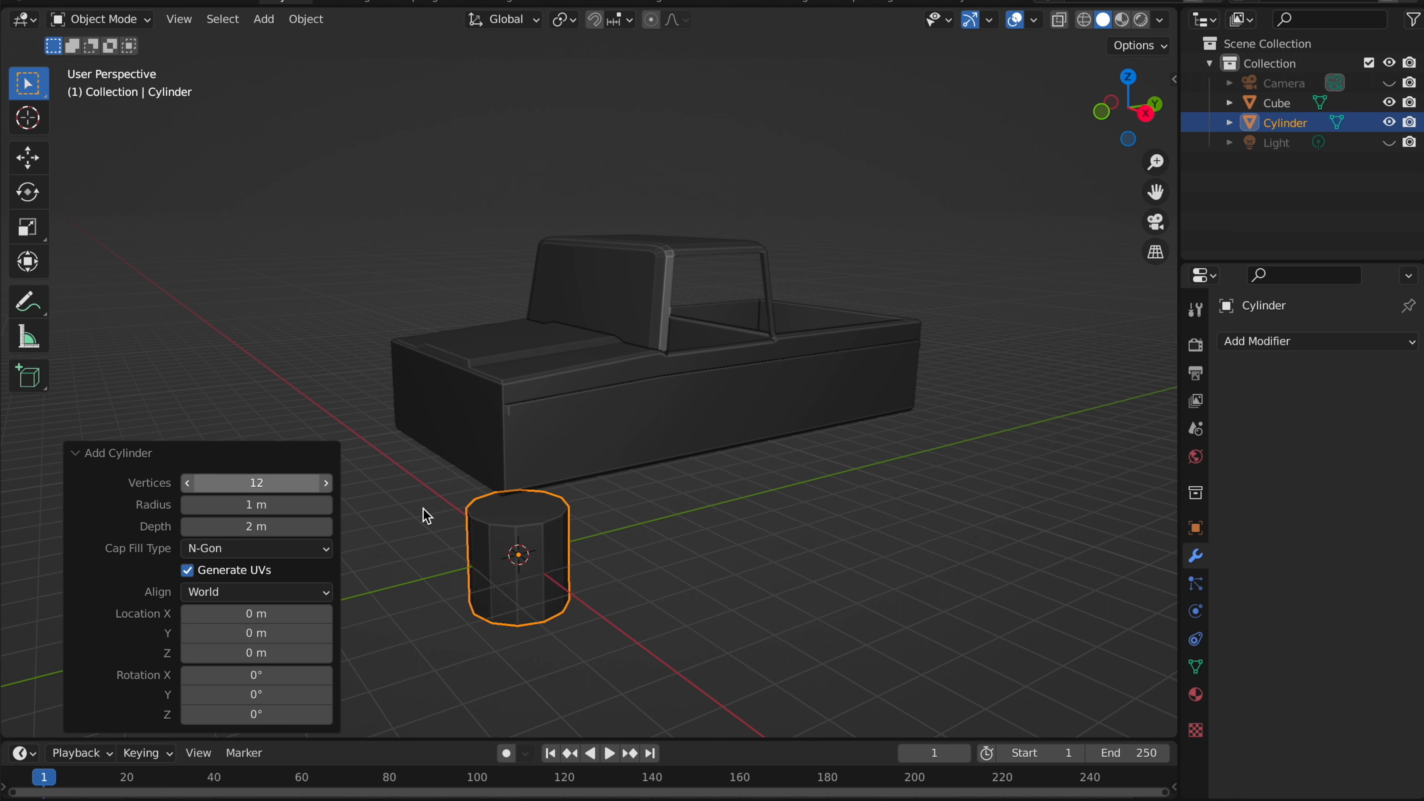
- Rotate the cylinder 90° about X and 90° about Z so its axis runs across the truck
click(744, 537)
click(525, 543)
text(ry)
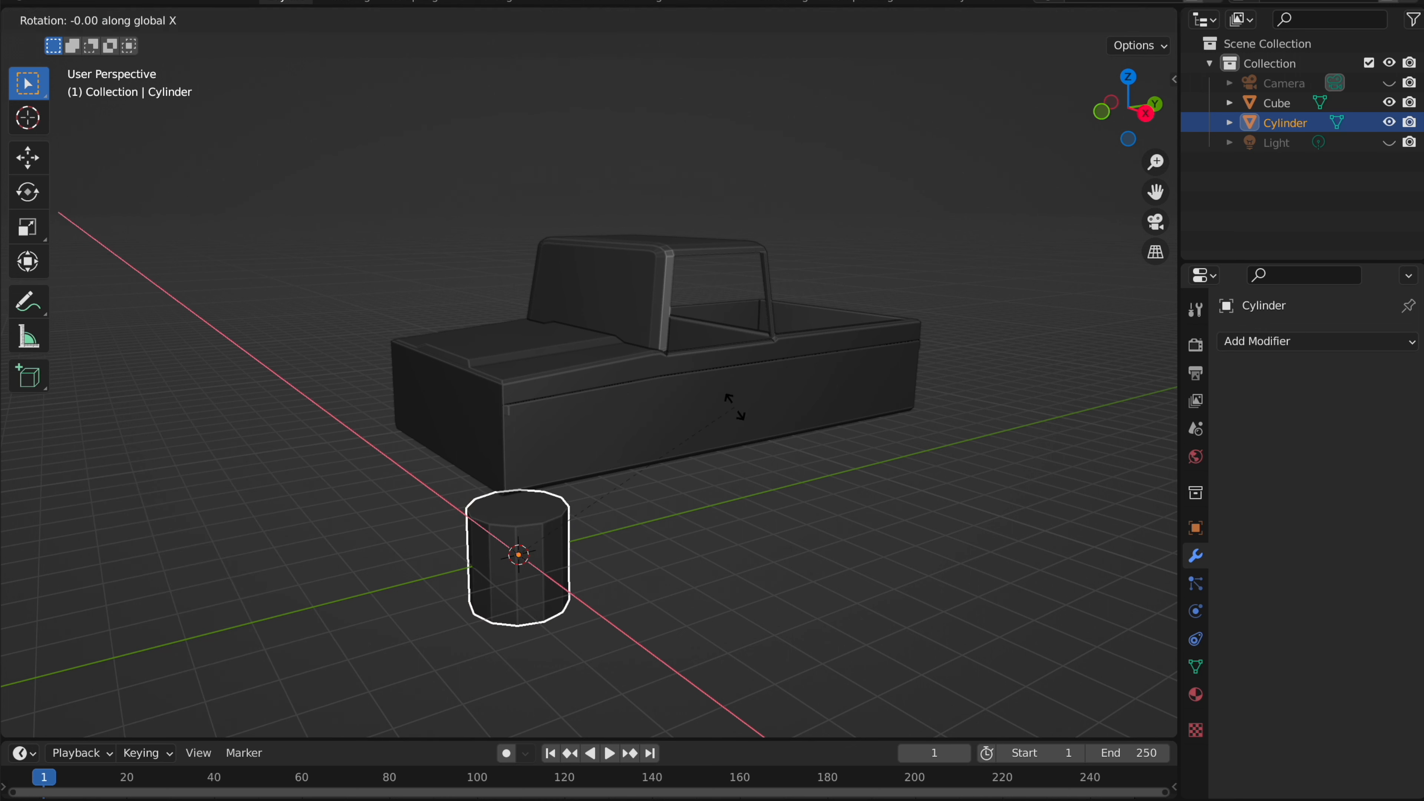
text(90)
key(Return)
- In the right side view, move the cylinder about -0.15 m in Y and 2.59 m in Z to the front wheel position
key(KP_3)
key(g)
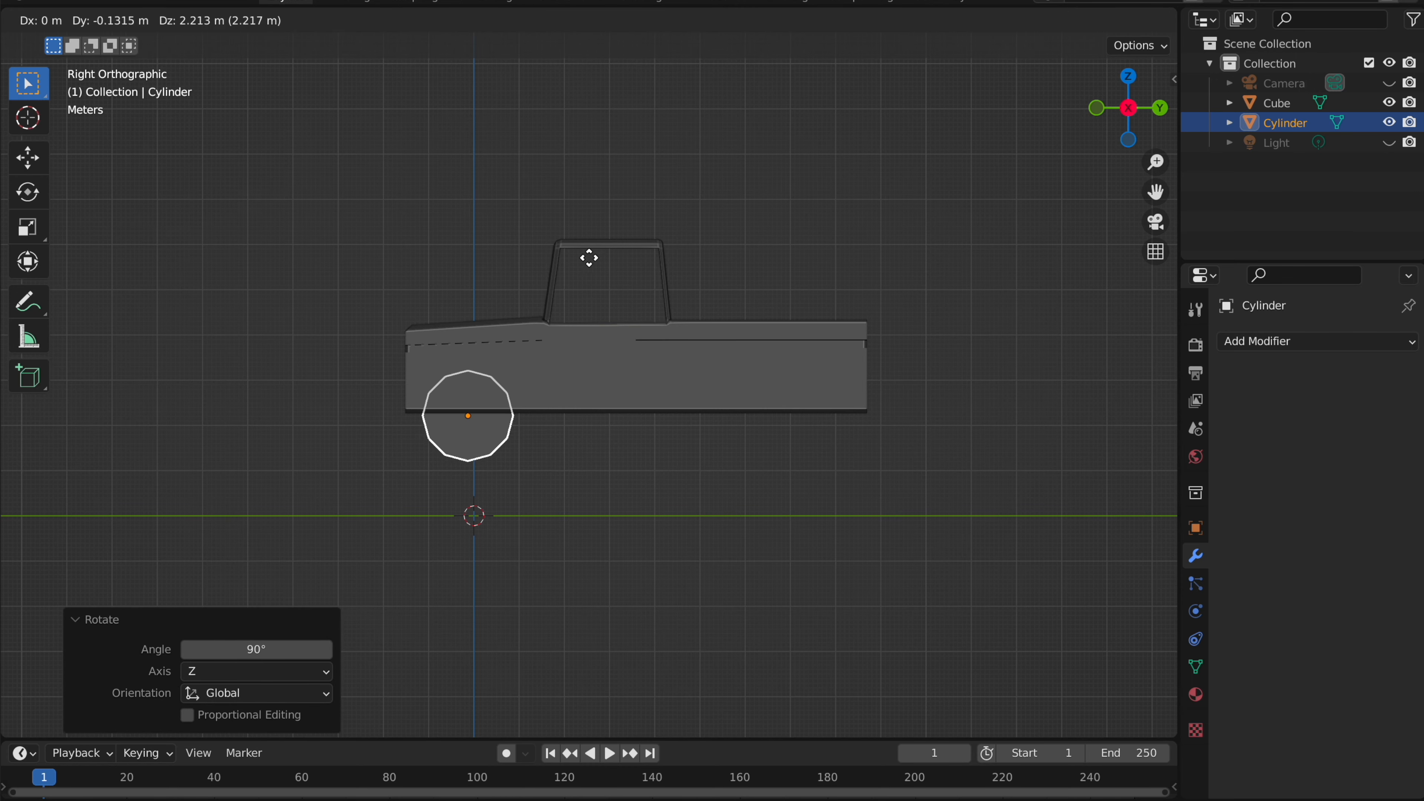
click(586, 245)
scroll(612, 254, up, 2)
scroll(612, 255, up, 1)
- Shrink the wheel cylinder in two passes, the second by about 0.909, and shift it about 0.05 m along Y between them
key(s)
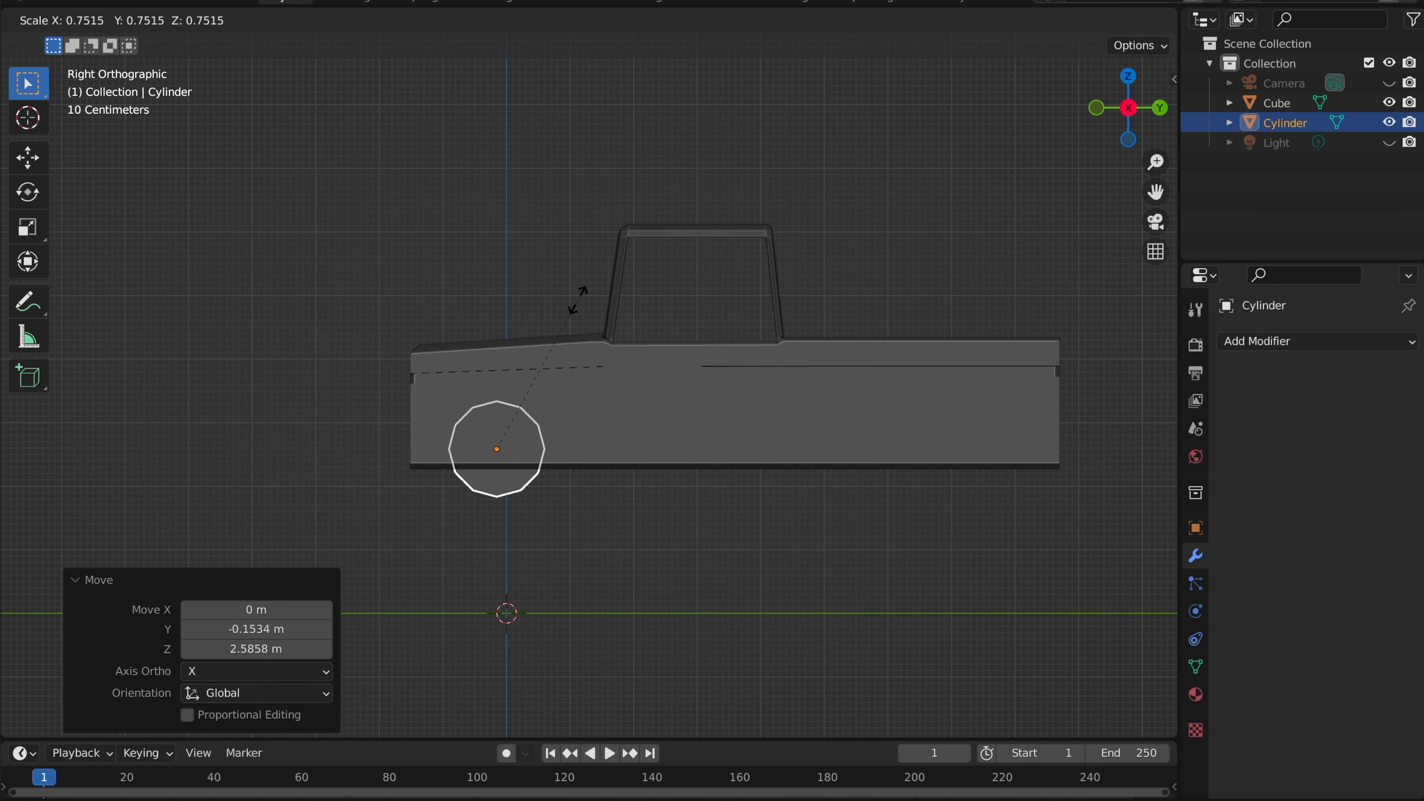
click(592, 278)
key(g)
click(593, 275)
key(s)
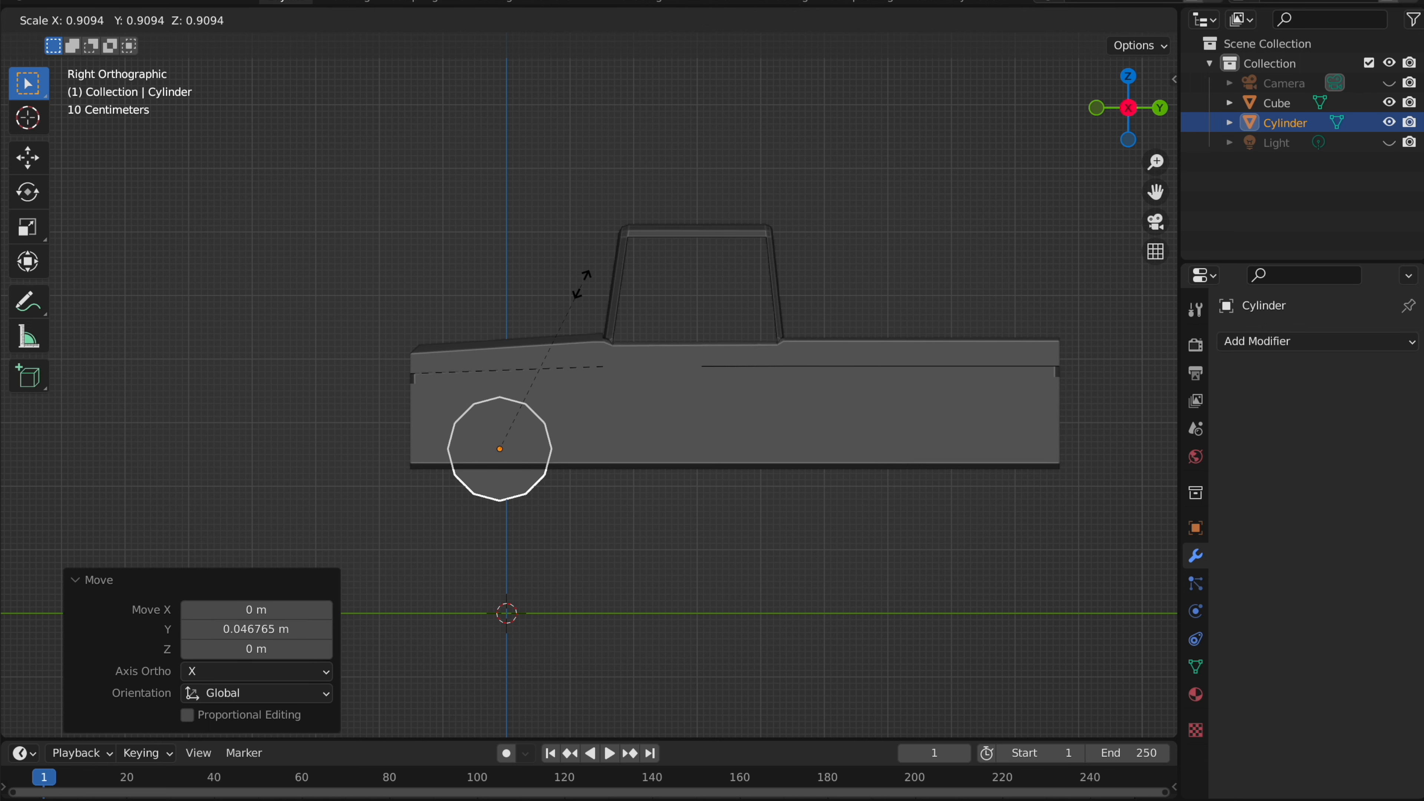
click(585, 278)
- Move the wheel cylinder about 3.79 m along X to place it outside the truck body
middle_drag(585, 286, 582, 283)
key(g)
key(x)
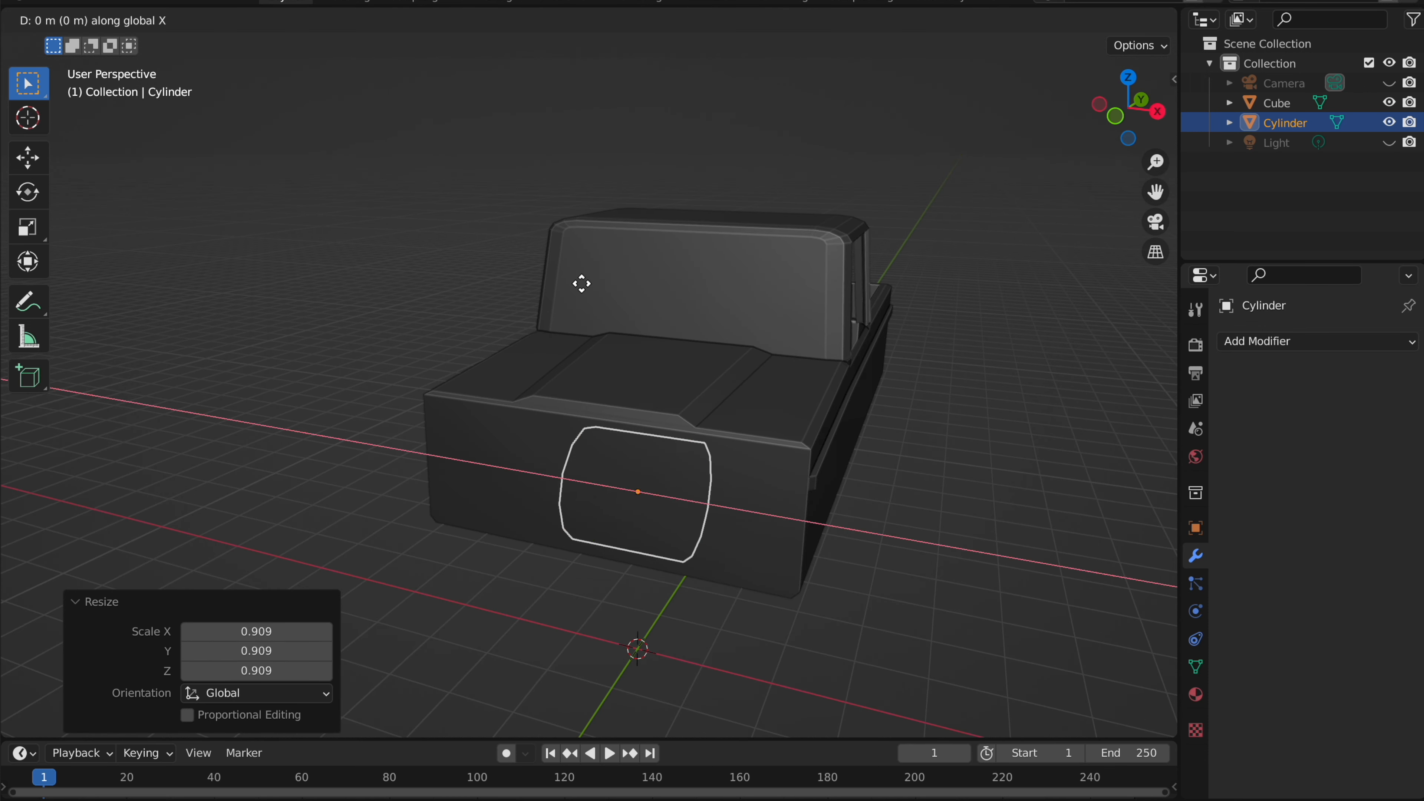
click(874, 344)
shift+middle_drag(873, 343, 874, 344)
middle_drag(874, 344, 1054, 374)
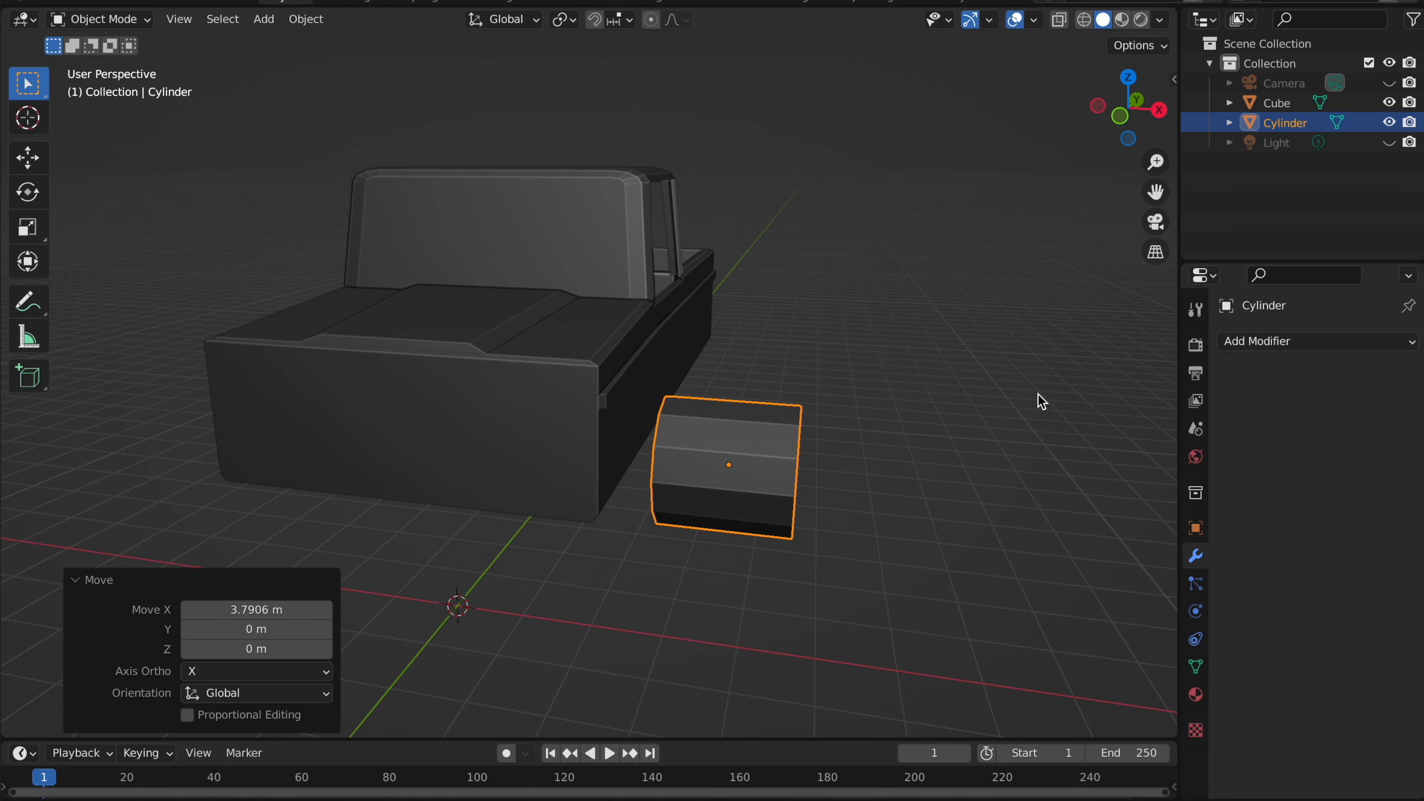
- Scale the wheel cylinder along X by about 0.435 to make it narrower
key(s)
key(x)
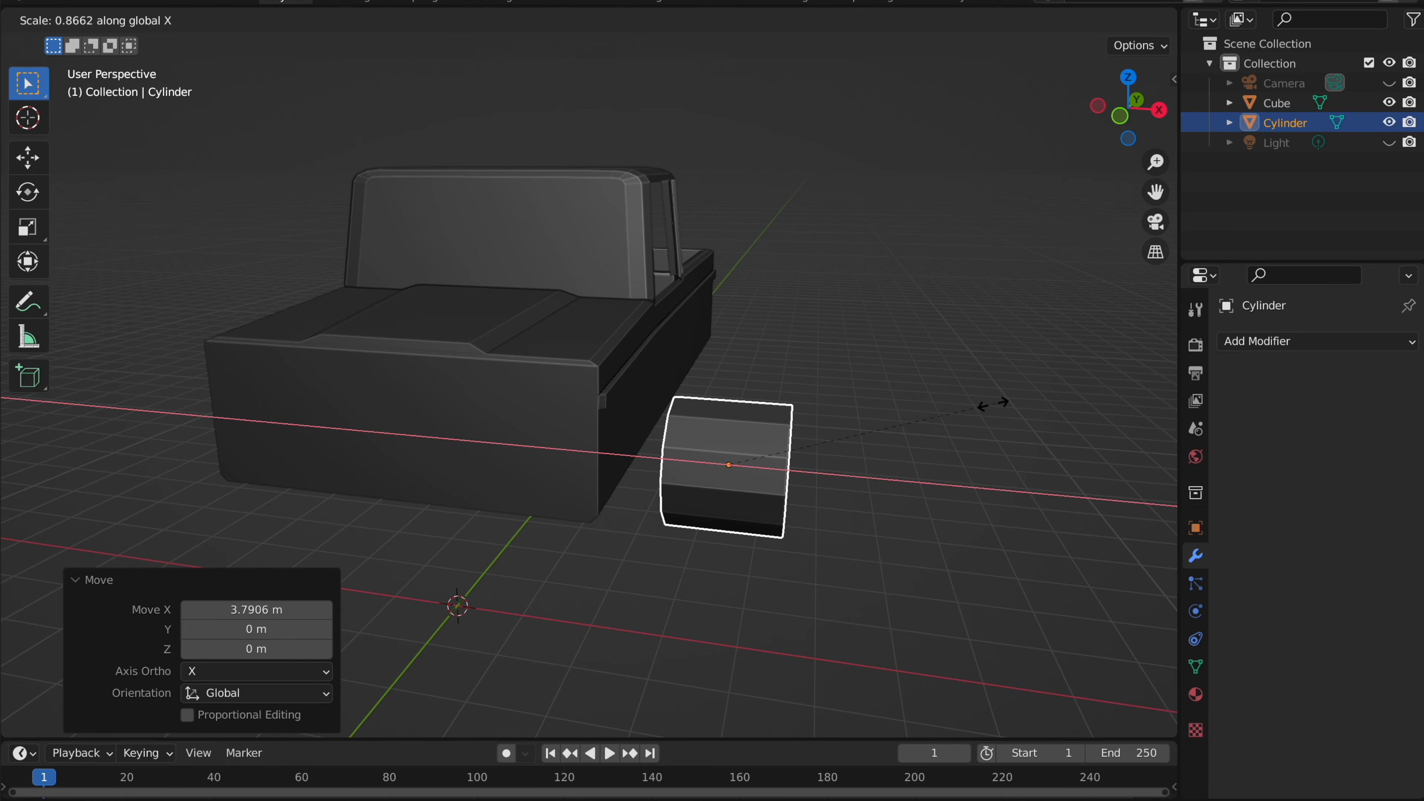
click(823, 404)
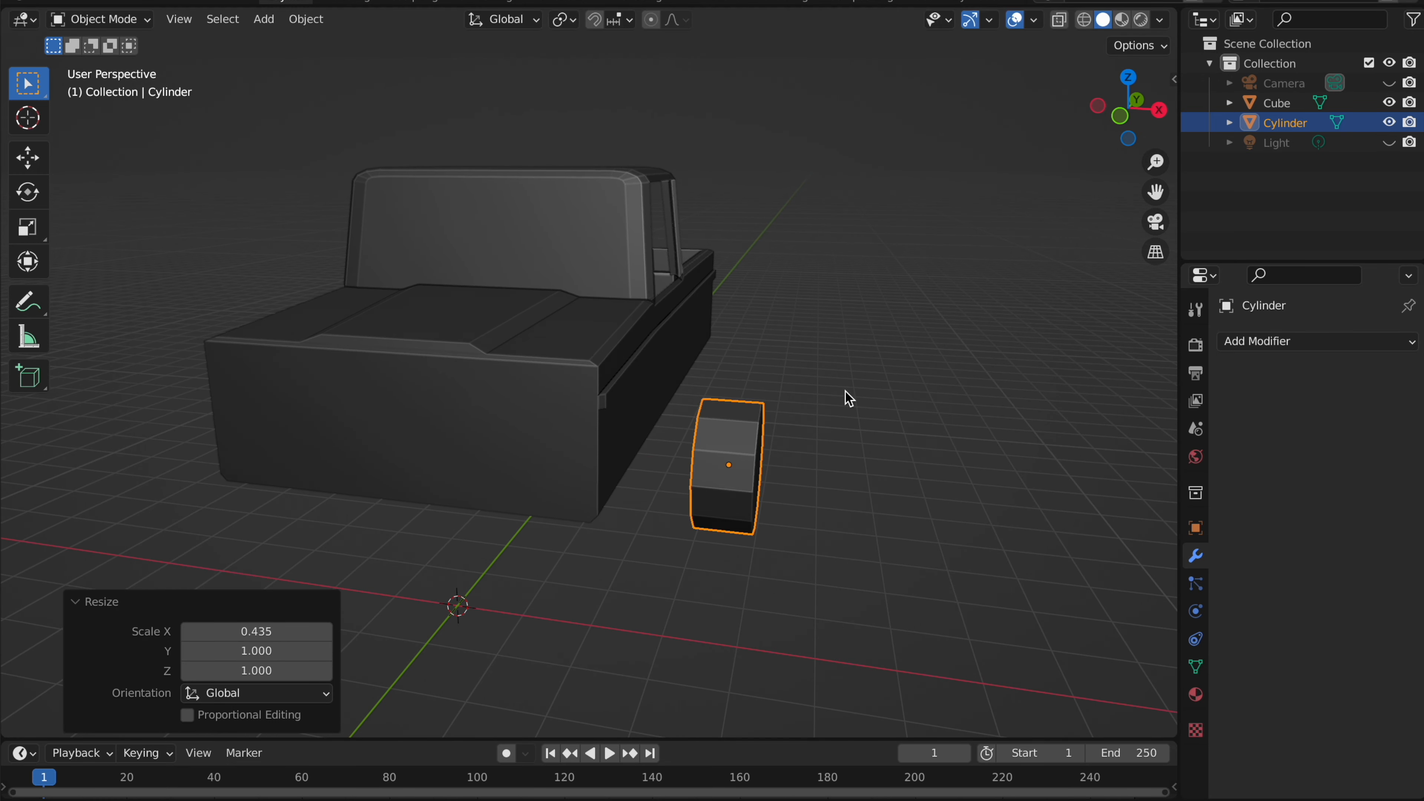
- Enter Edit Mode on the wheel cylinder and select the edge loops around both of its end faces
middle_drag(845, 398, 845, 393)
key(Tab)
click(33, 91)
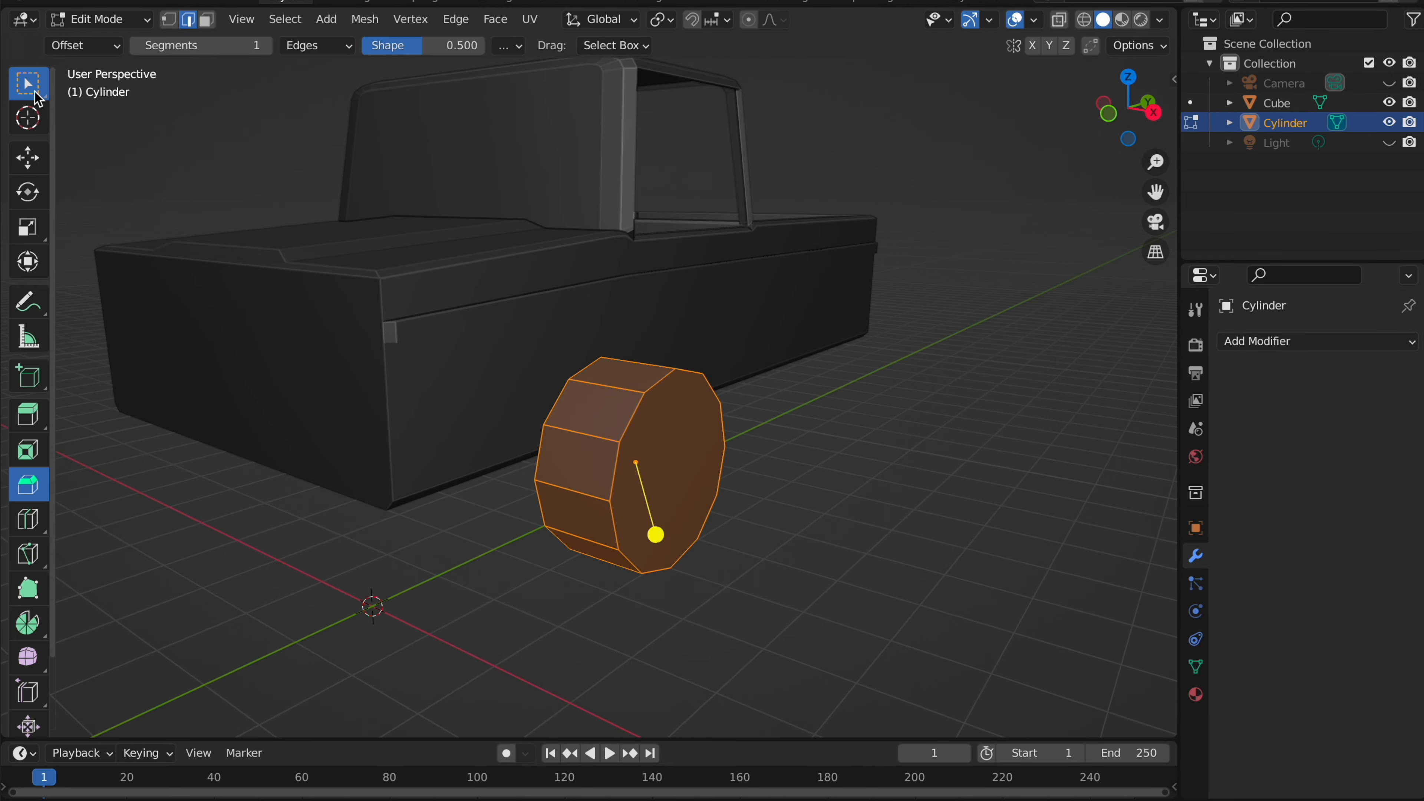
alt+click(661, 388)
middle_drag(661, 388, 639, 397)
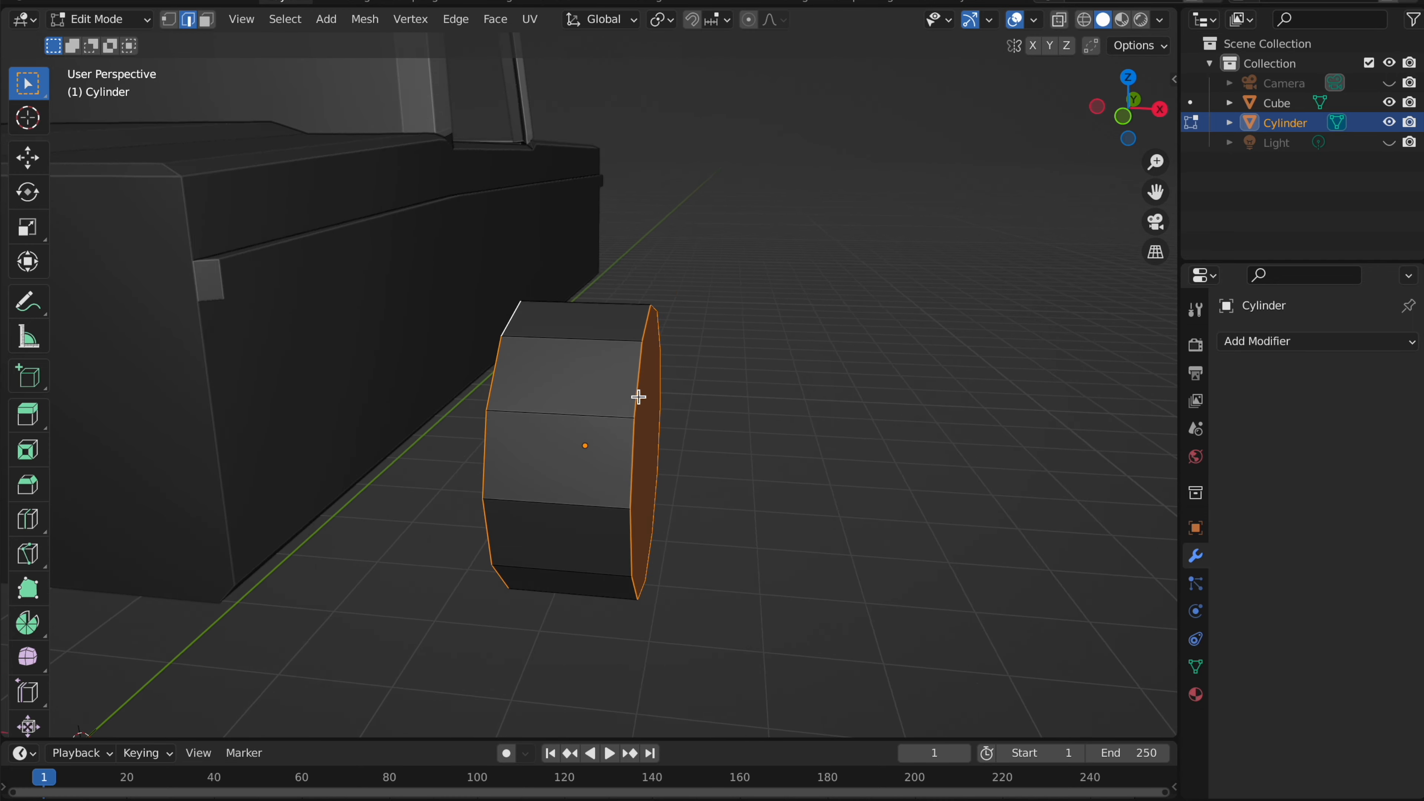
scroll(639, 396, up, 2)
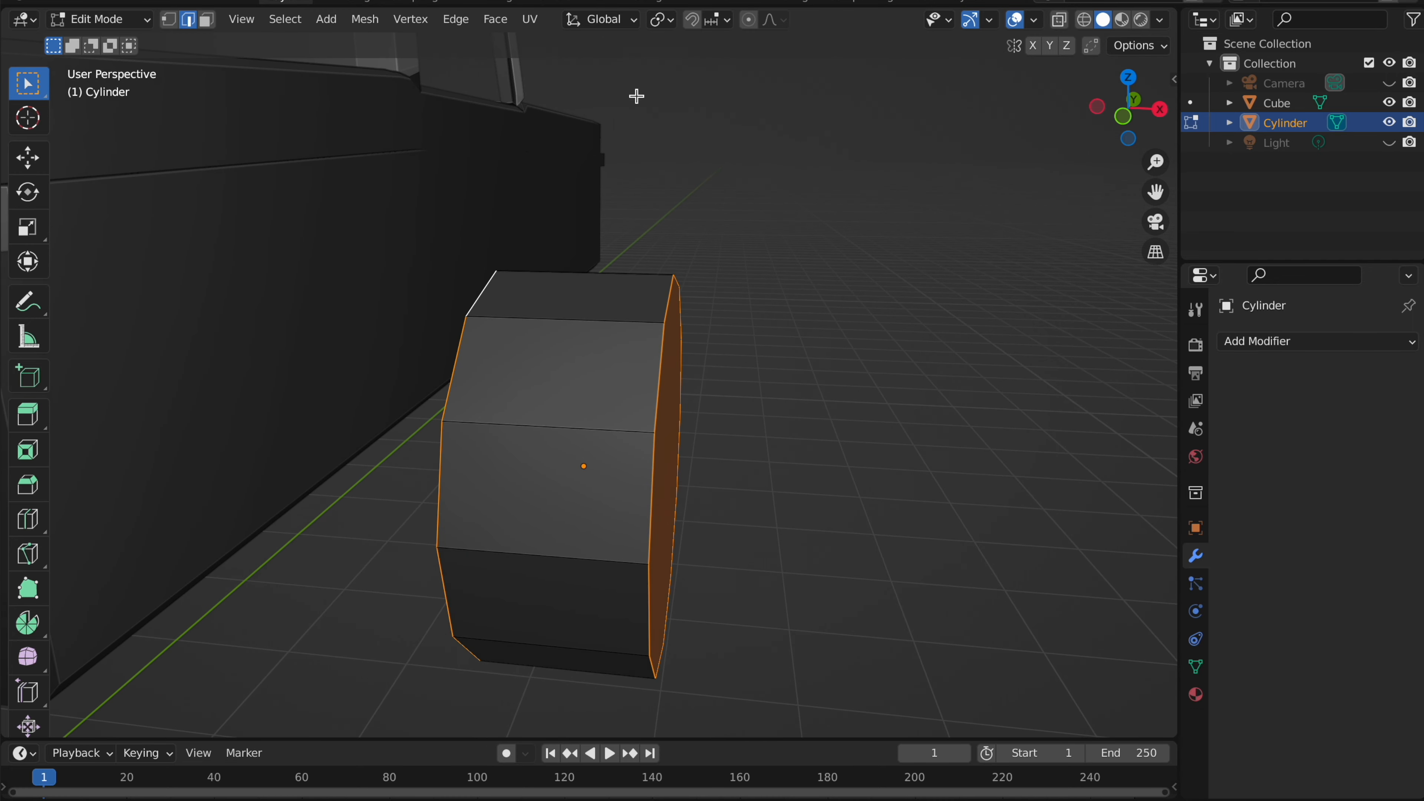
- Set the transform pivot point to Individual Origins for the selected wheel end faces
click(662, 20)
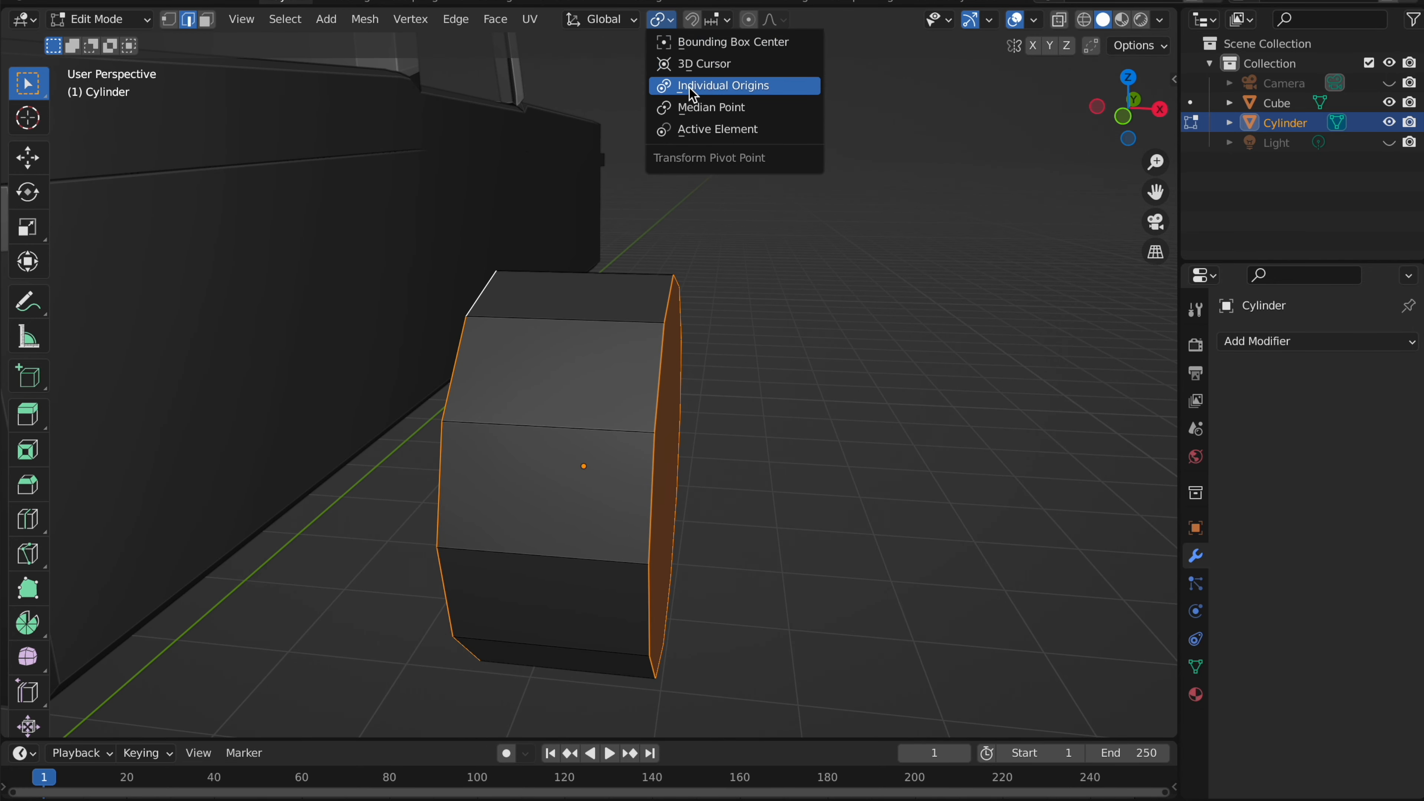
click(704, 87)
middle_drag(642, 127, 599, 153)
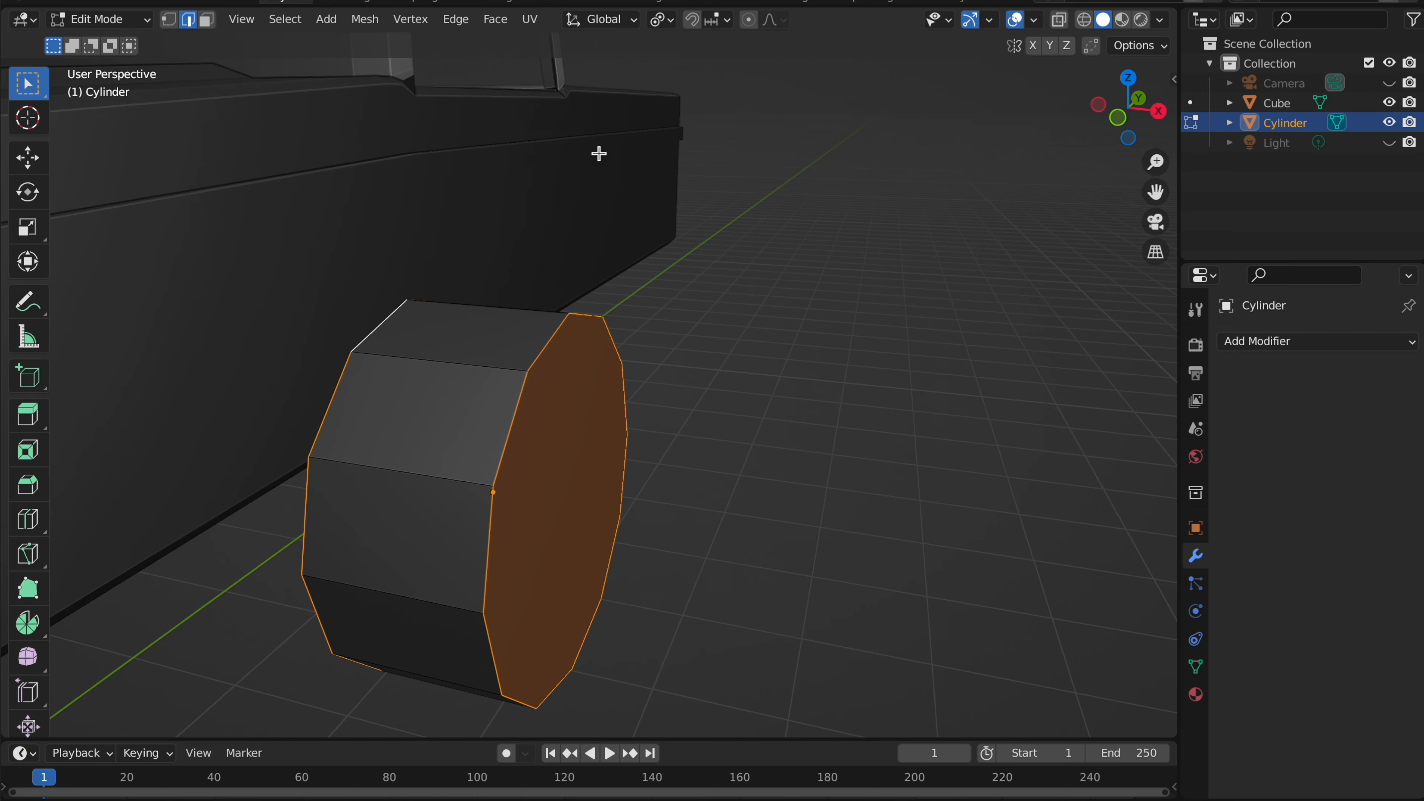
key(e)
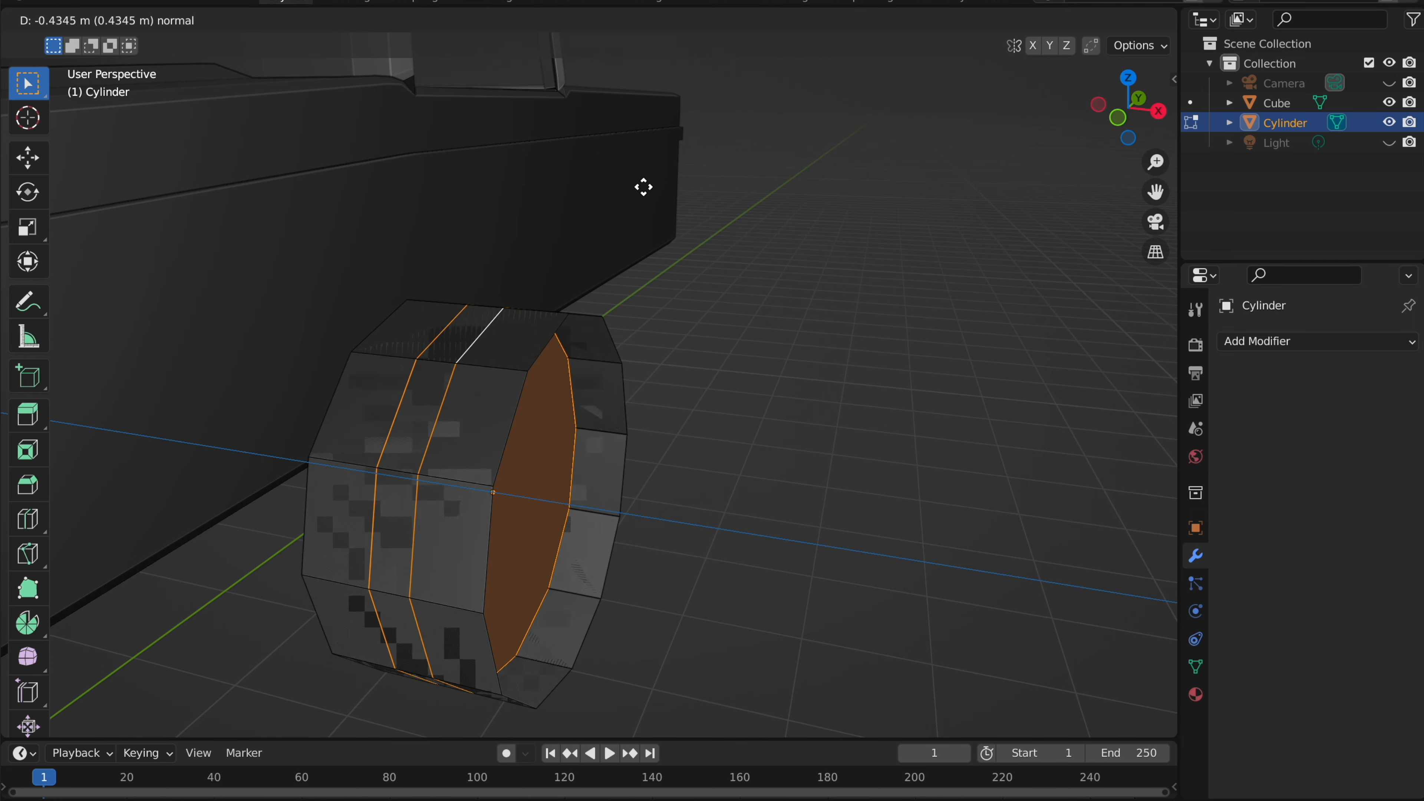
right_click(677, 185)
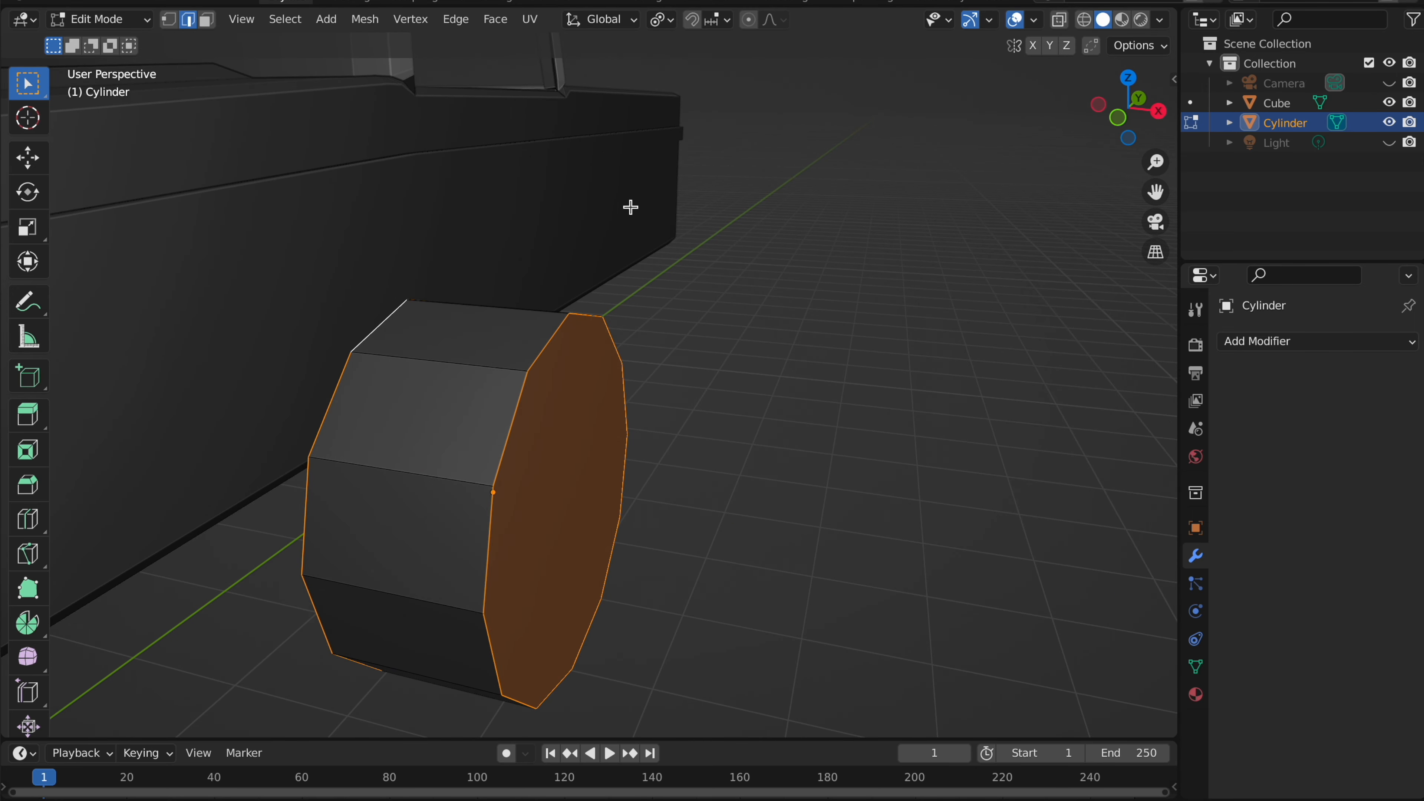
key(e)
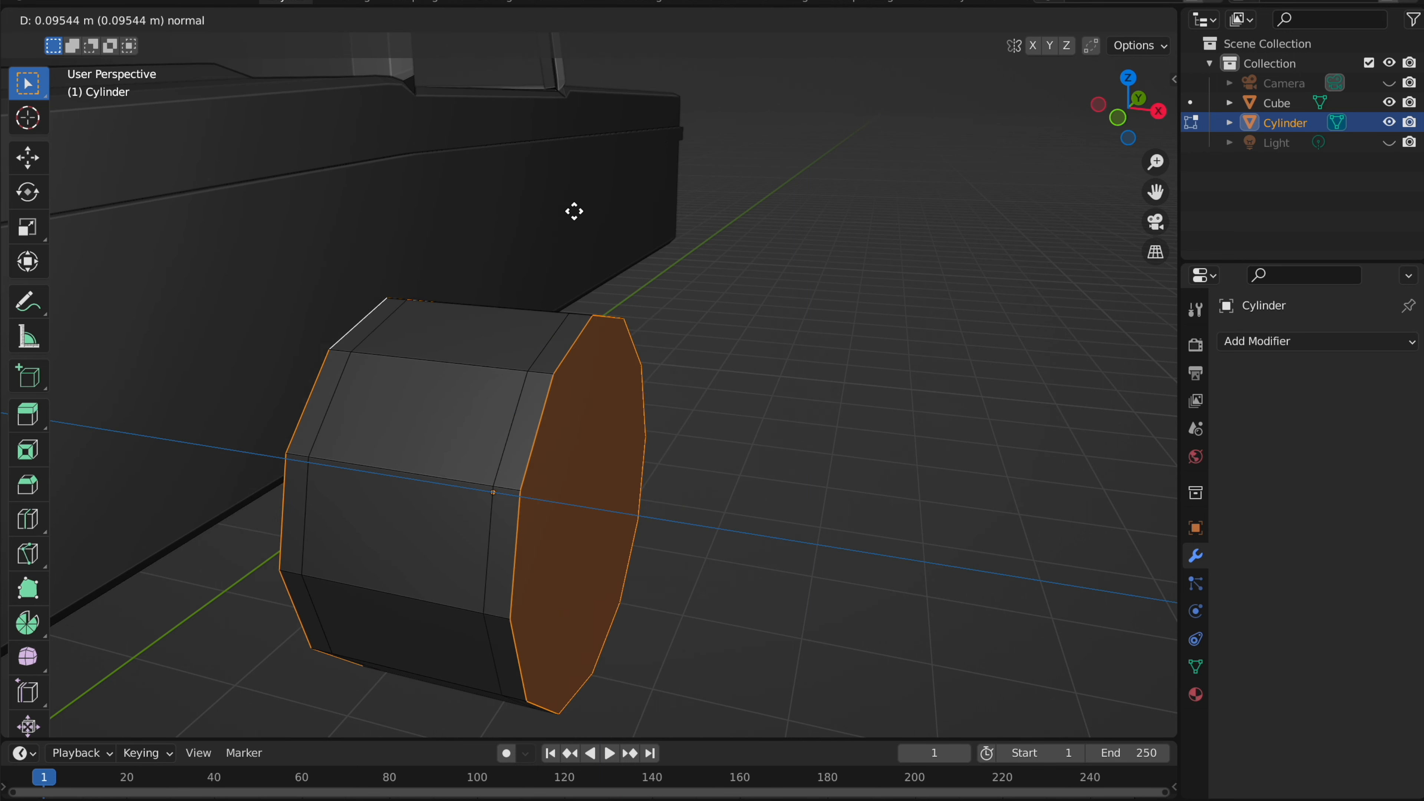
right_click(612, 247)
- Extrude the wheel's end faces outward about 0.093 m and scale them to about 0.89 to form chamfered rims
key(e)
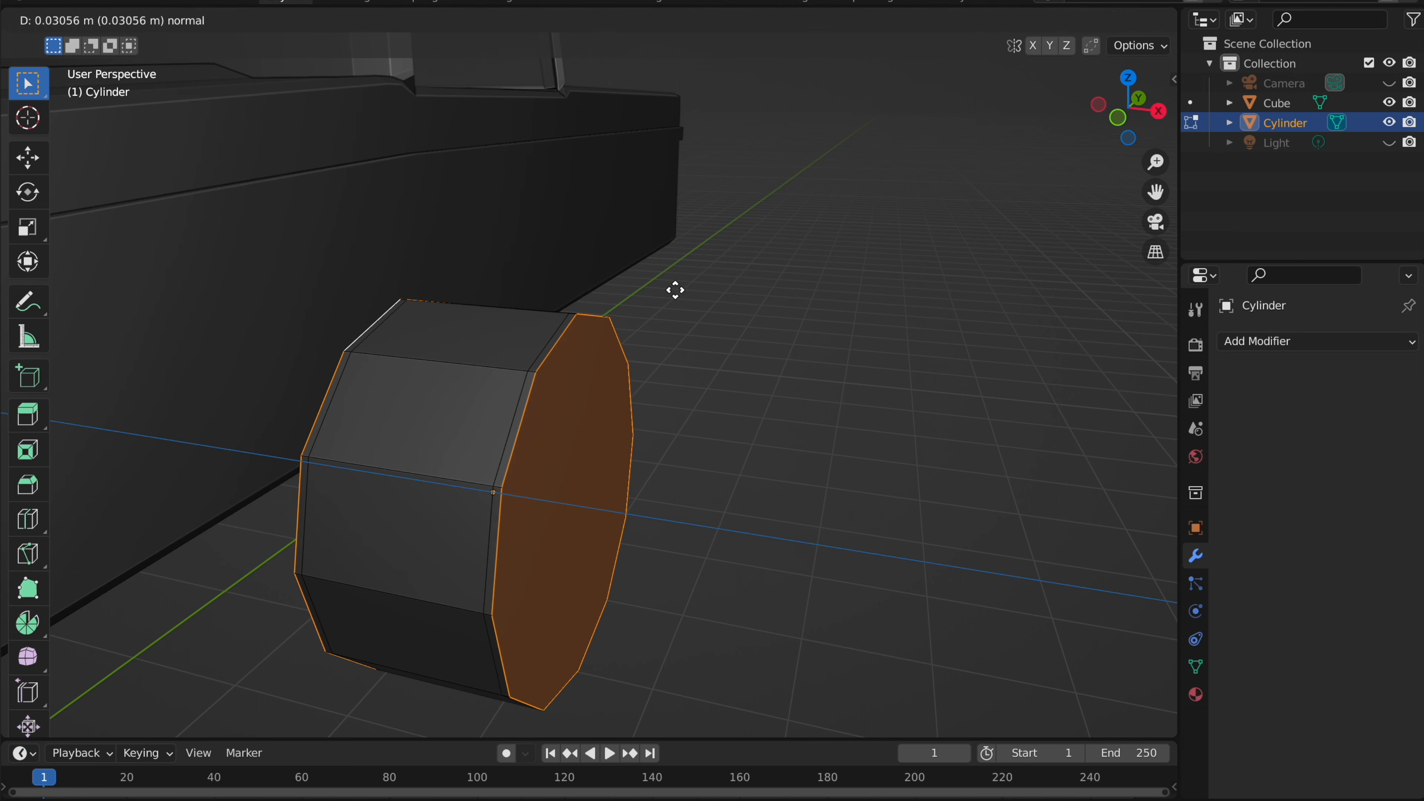
click(695, 265)
key(s)
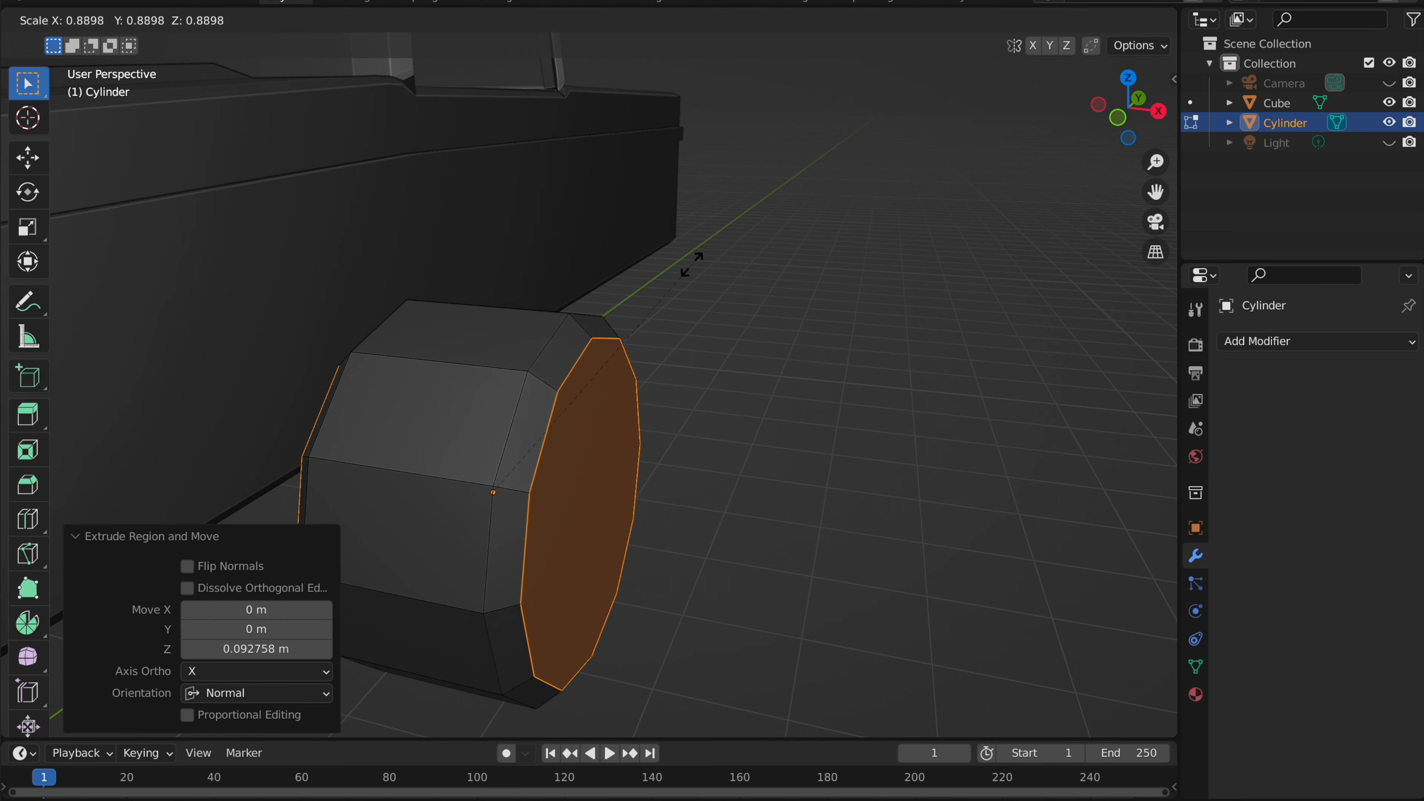
click(693, 261)
key(Tab)
scroll(693, 260, right, 10)
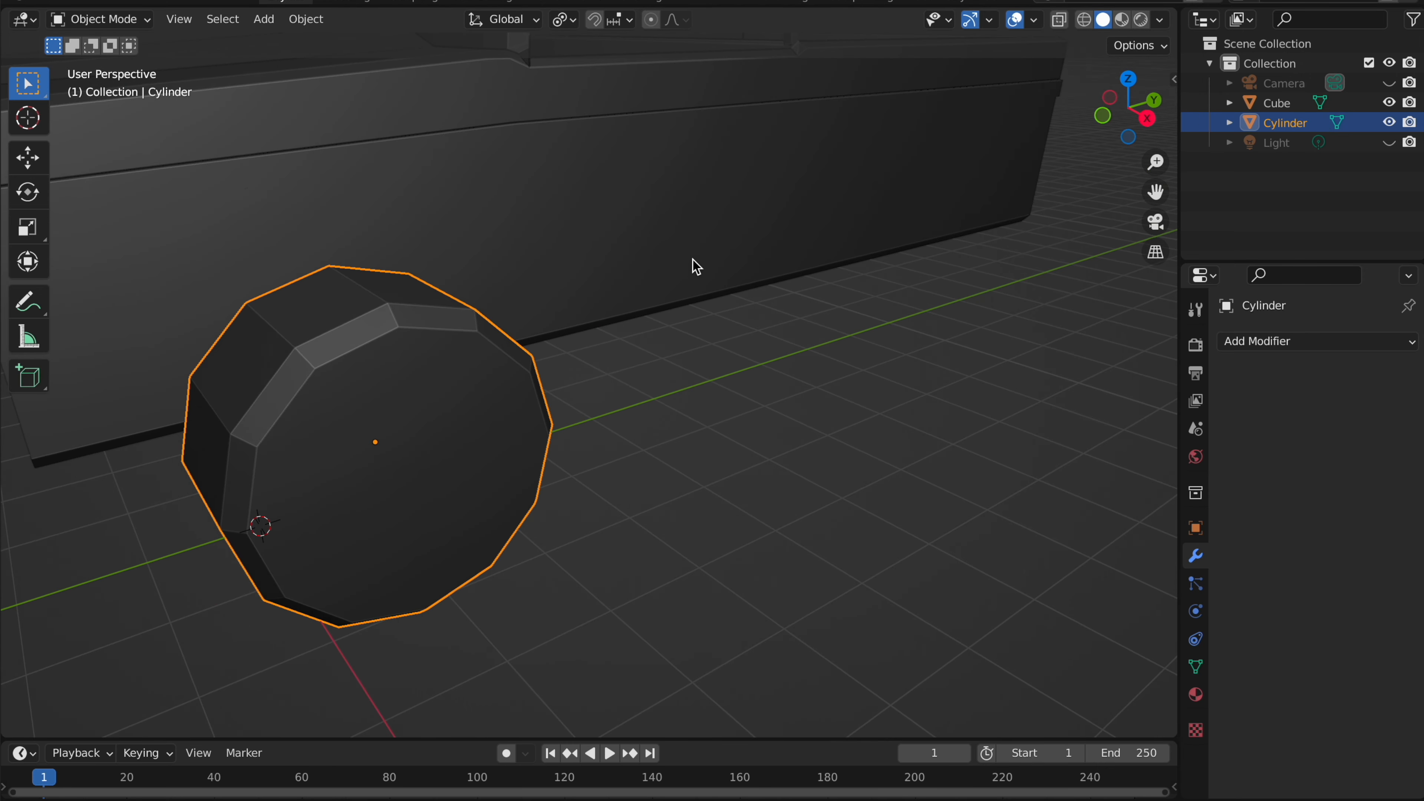
- Inset the wheel's end faces twice, the first time by about 0.073 m, to form two concentric rings
scroll(693, 260, up, 3)
scroll(693, 260, up, 1)
key(shift+Tab)
key(Tab)
scroll(718, 273, left, 3)
scroll(723, 276, right, 5)
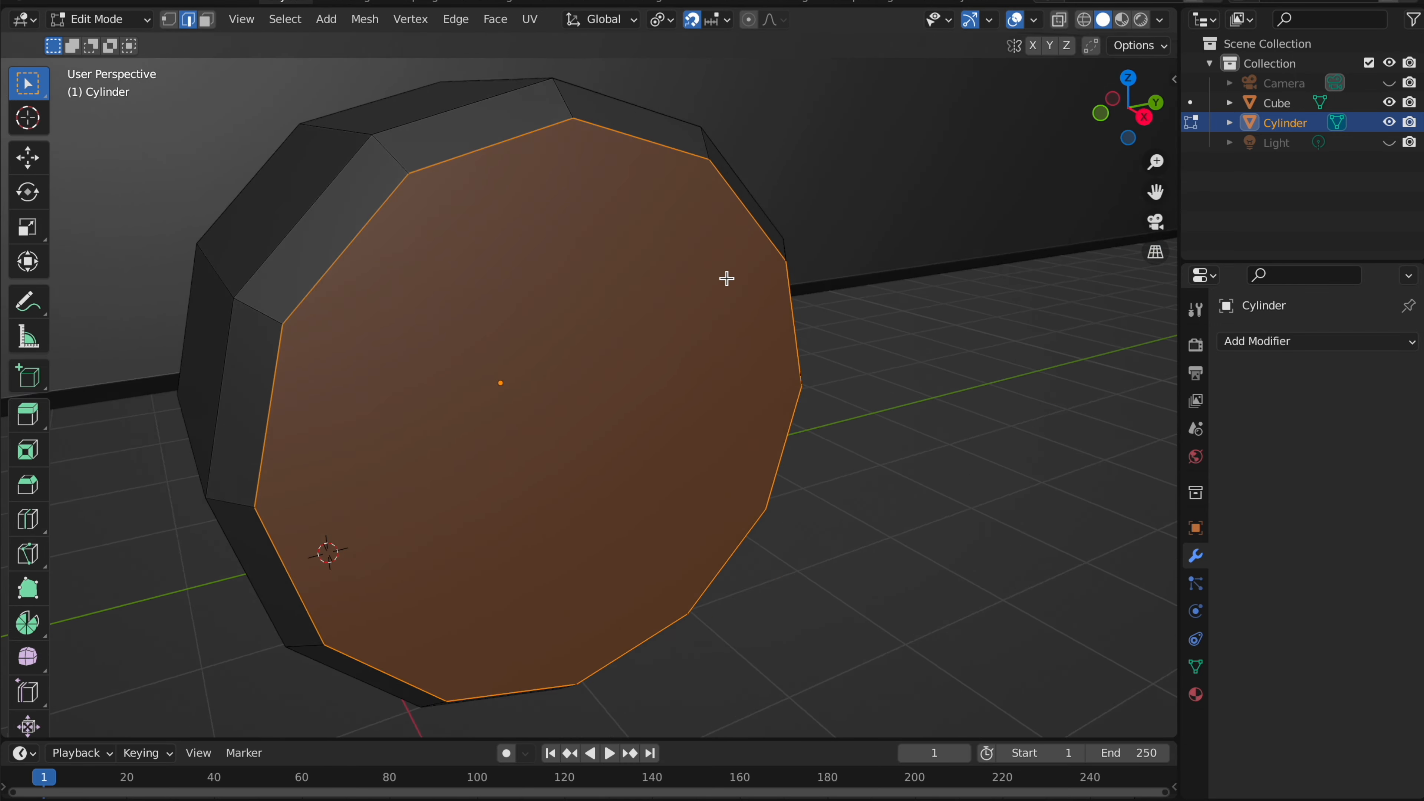
scroll(731, 285, down, 3)
shift+scroll(733, 286, left, 3)
key(i)
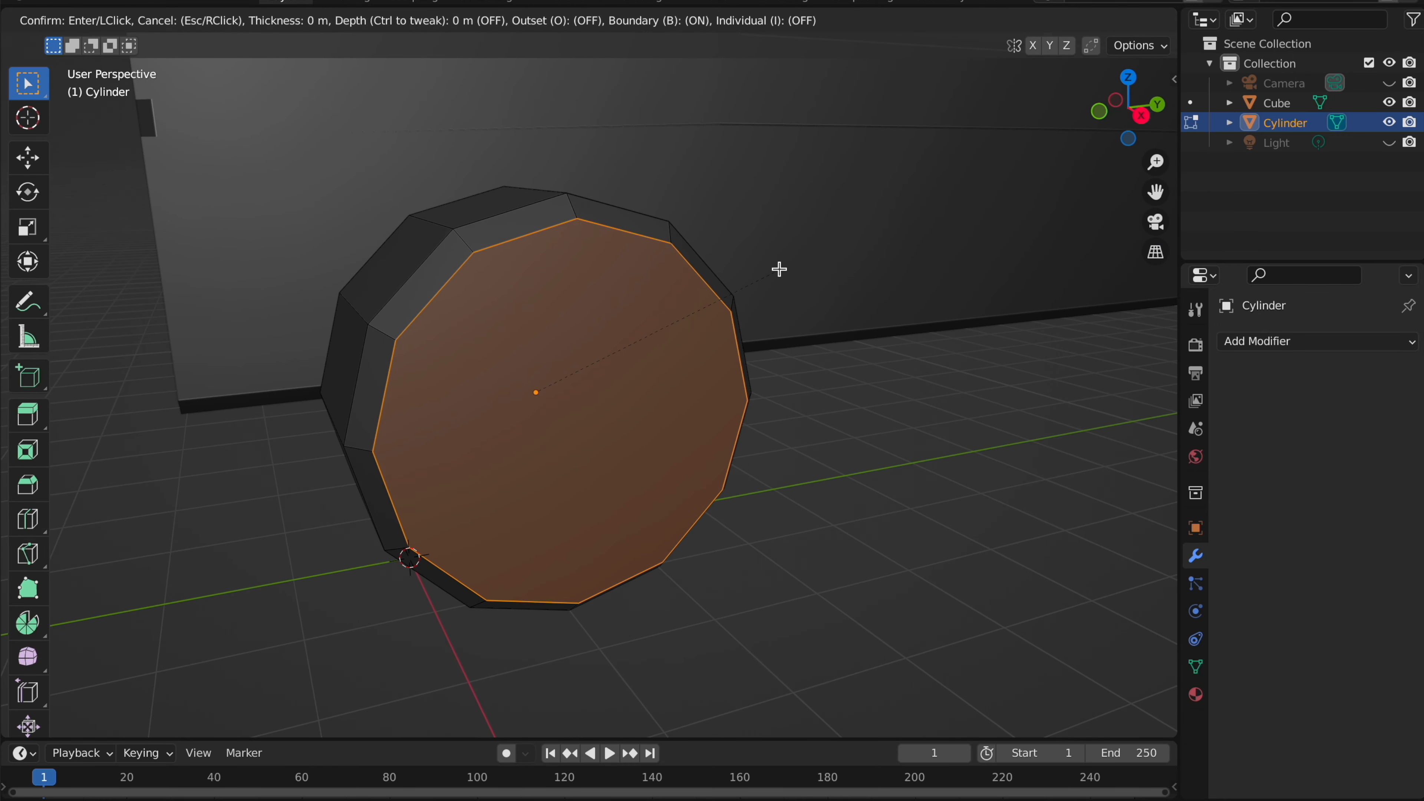
click(773, 273)
scroll(773, 272, up, 4)
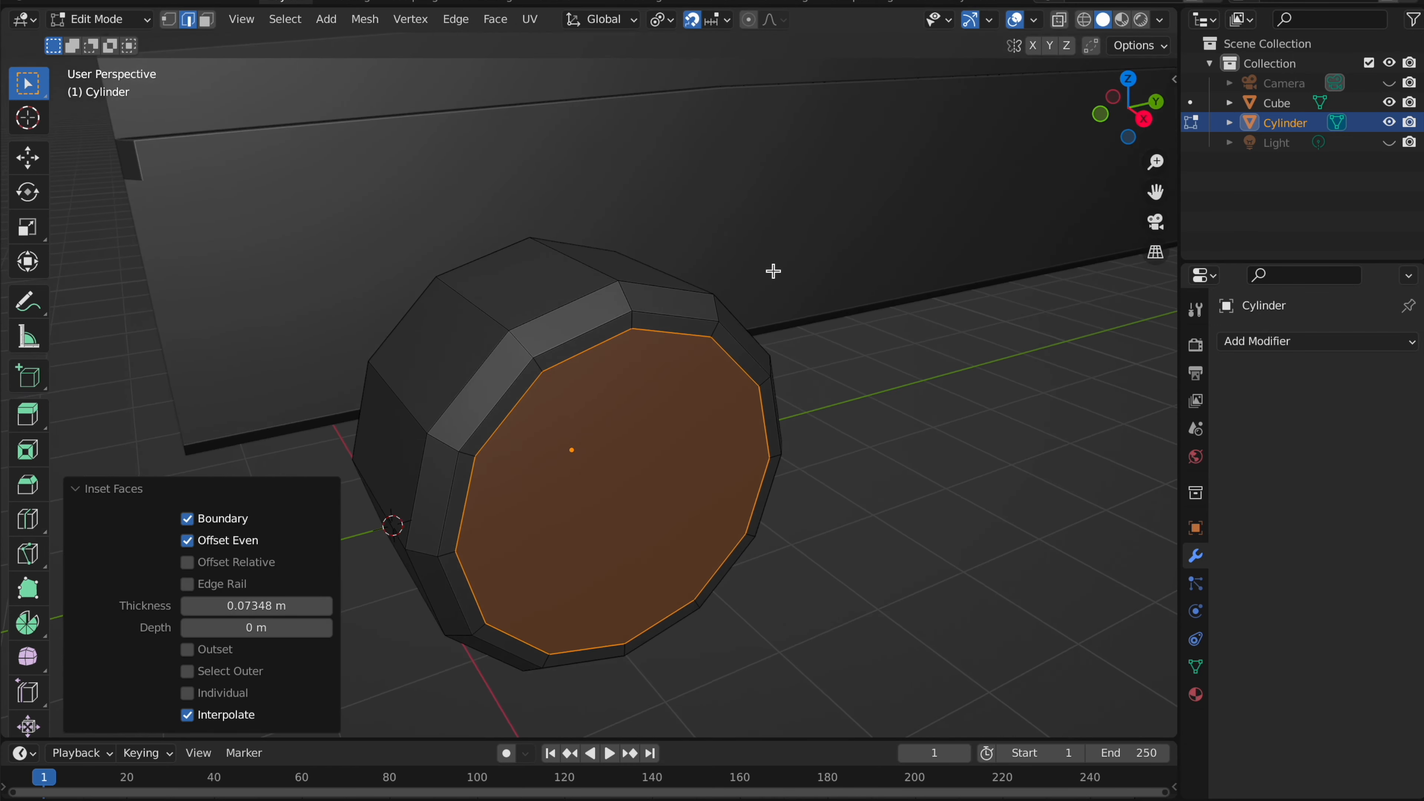
key(i)
click(775, 287)
- Try to move the inner end faces along X and scale them along X by about 0.809
key(g)
key(y)
key(x)
click(777, 287)
scroll(774, 286, right, 5)
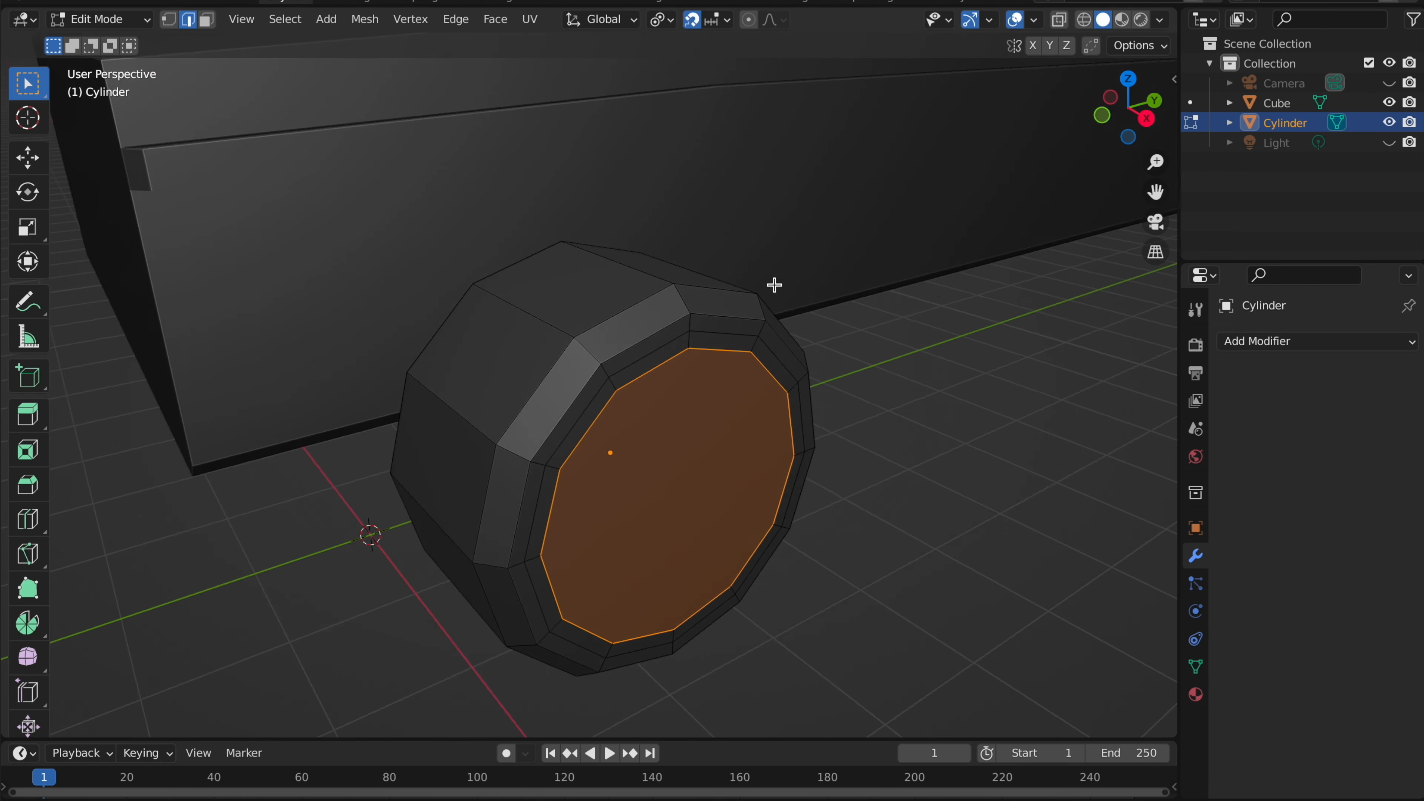
key(s)
key(x)
click(771, 300)
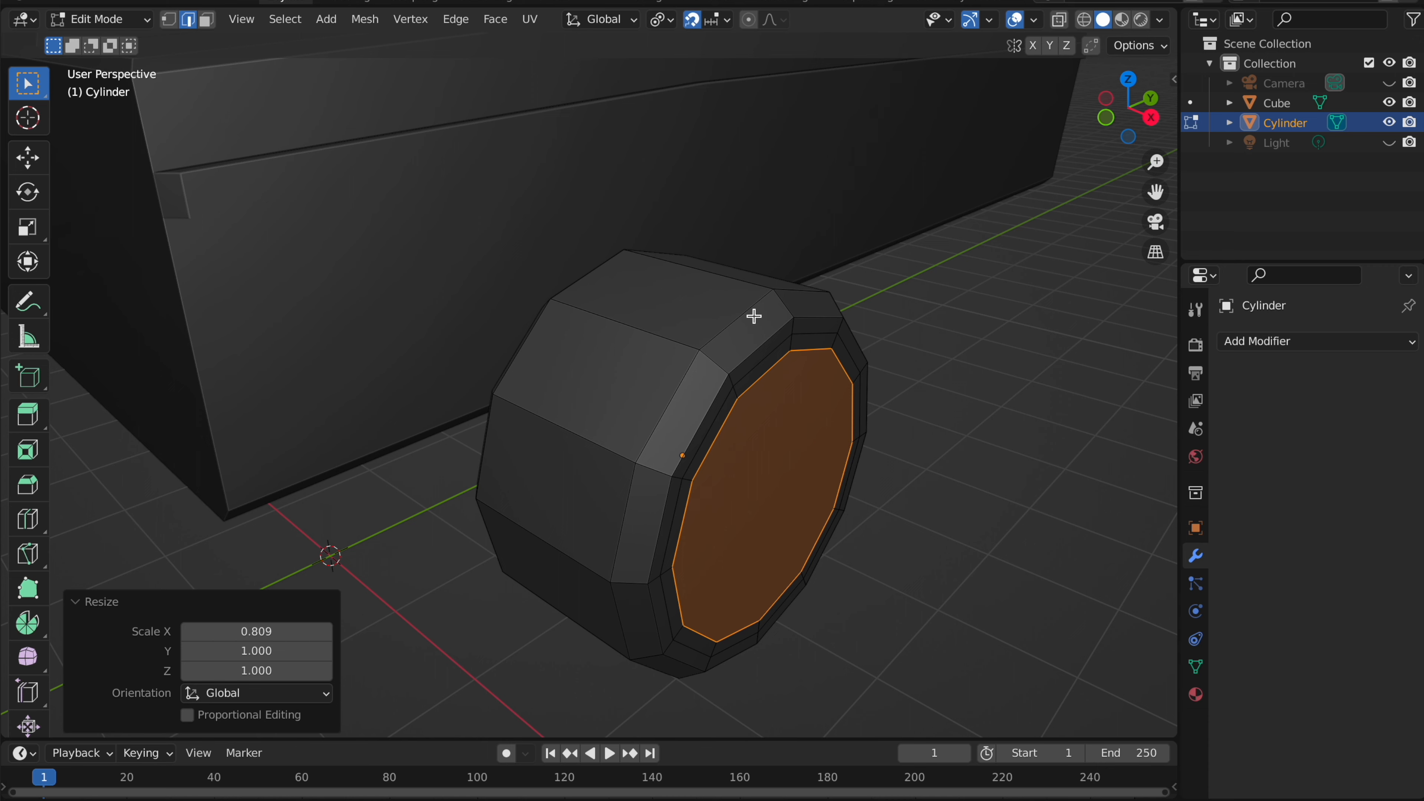
- Set the pivot to Median Point, try scaling the inner end faces along X, and move them about -0.047 m along X instead
click(661, 20)
click(708, 112)
key(s)
key(x)
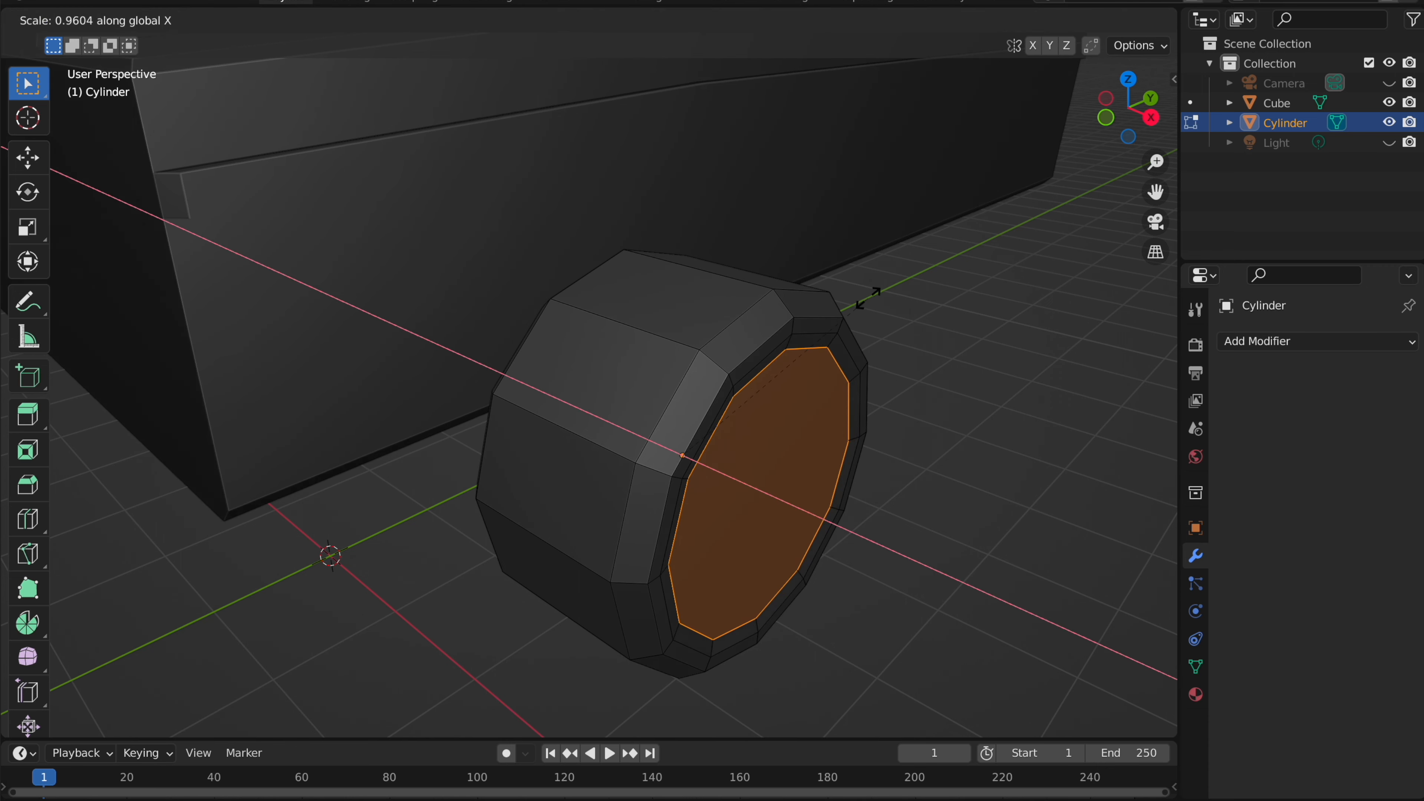
click(846, 315)
scroll(846, 315, right, 5)
key(ctrl+z)
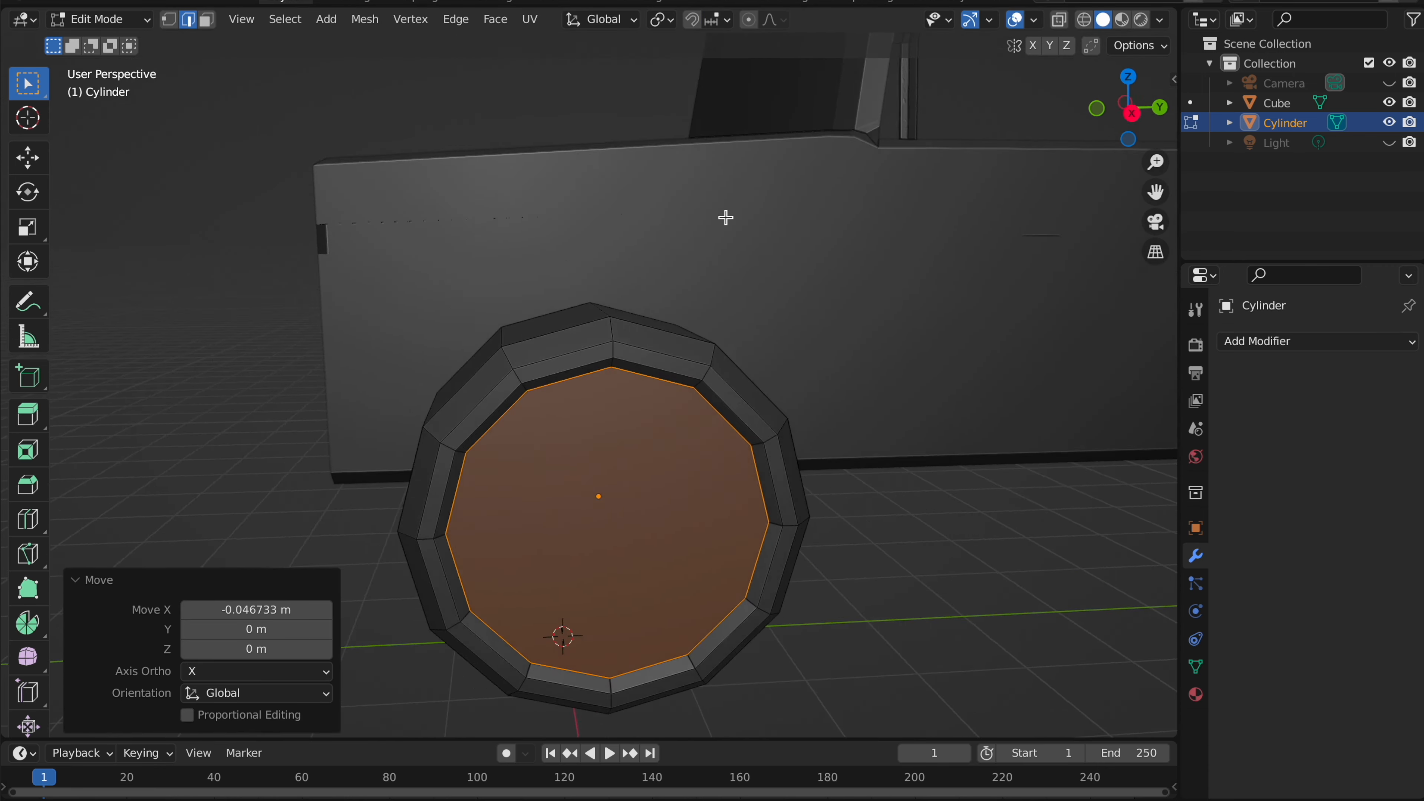
- Inset the recessed end faces deeply to outline a smaller hub in the centre of the wheel
ctrl+scroll(725, 217, up, 3)
shift+scroll(728, 223, down, 5)
scroll(729, 224, down, 6)
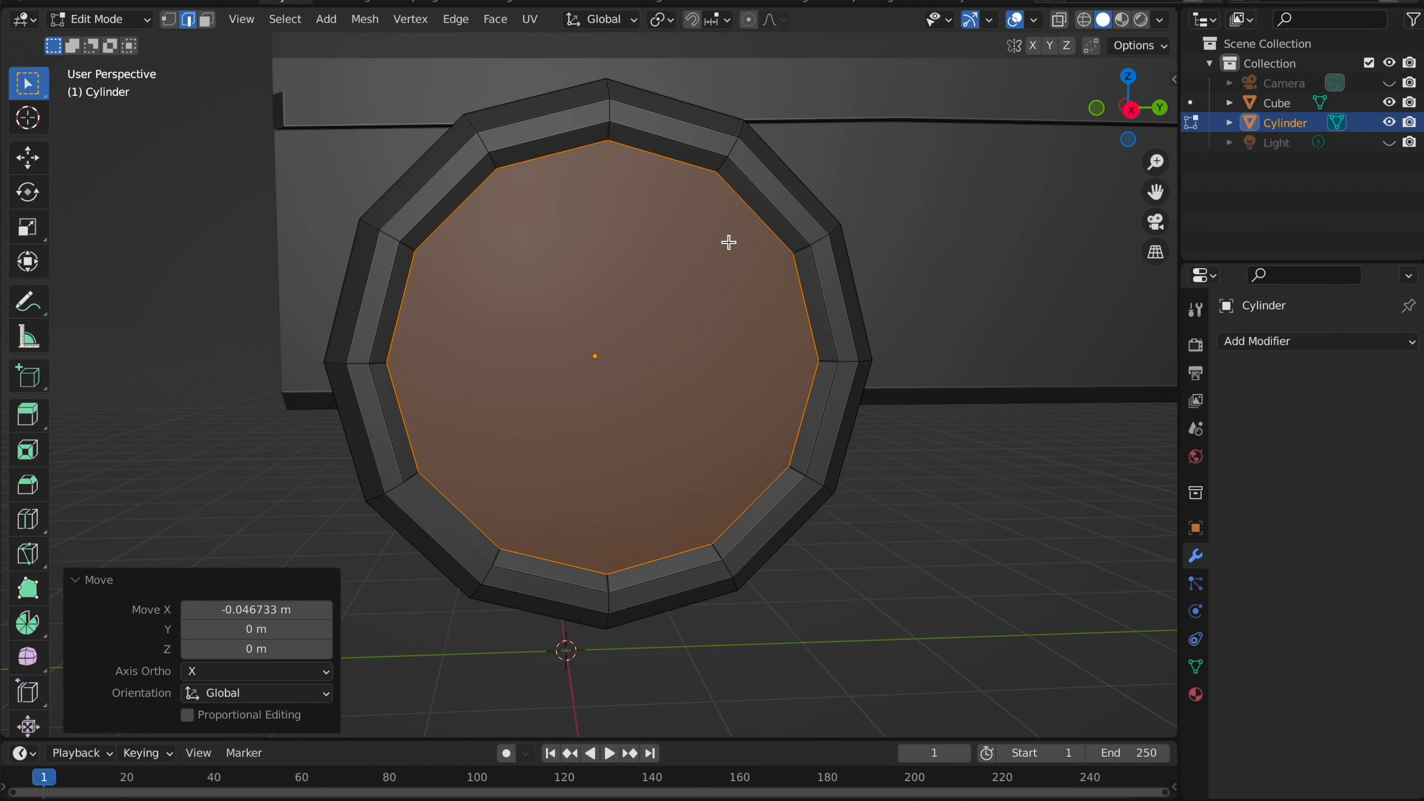
key(i)
click(710, 262)
middle_drag(709, 262, 709, 262)
click(771, 280)
key(ctrl+z)
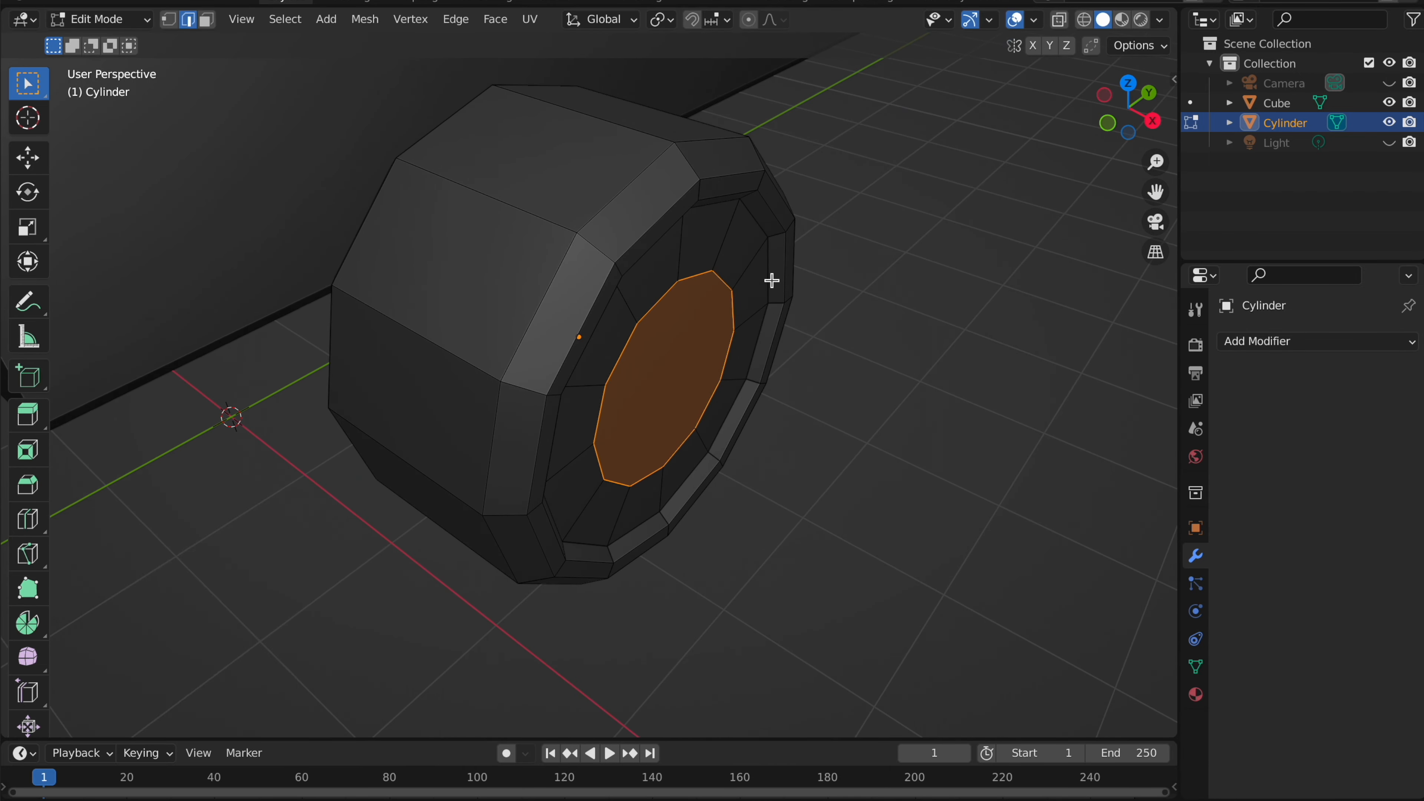
- Extrude the central hub faces along X and scale them down
key(e)
key(x)
click(787, 217)
click(813, 227)
middle_drag(796, 224, 804, 254)
click(652, 305)
key(s)
click(807, 257)
- Extrude the hub faces once more, shrink them into a tapered hub cap, and return to Object Mode
key(e)
click(814, 268)
key(s)
click(725, 305)
key(Tab)
- Examine the wheel's hub and side profile in Object Mode and Edit Mode
middle_drag(724, 304, 729, 311)
click(905, 383)
middle_drag(905, 383, 907, 387)
scroll(908, 387, down, 3)
click(615, 337)
key(Tab)
scroll(613, 336, up, 3)
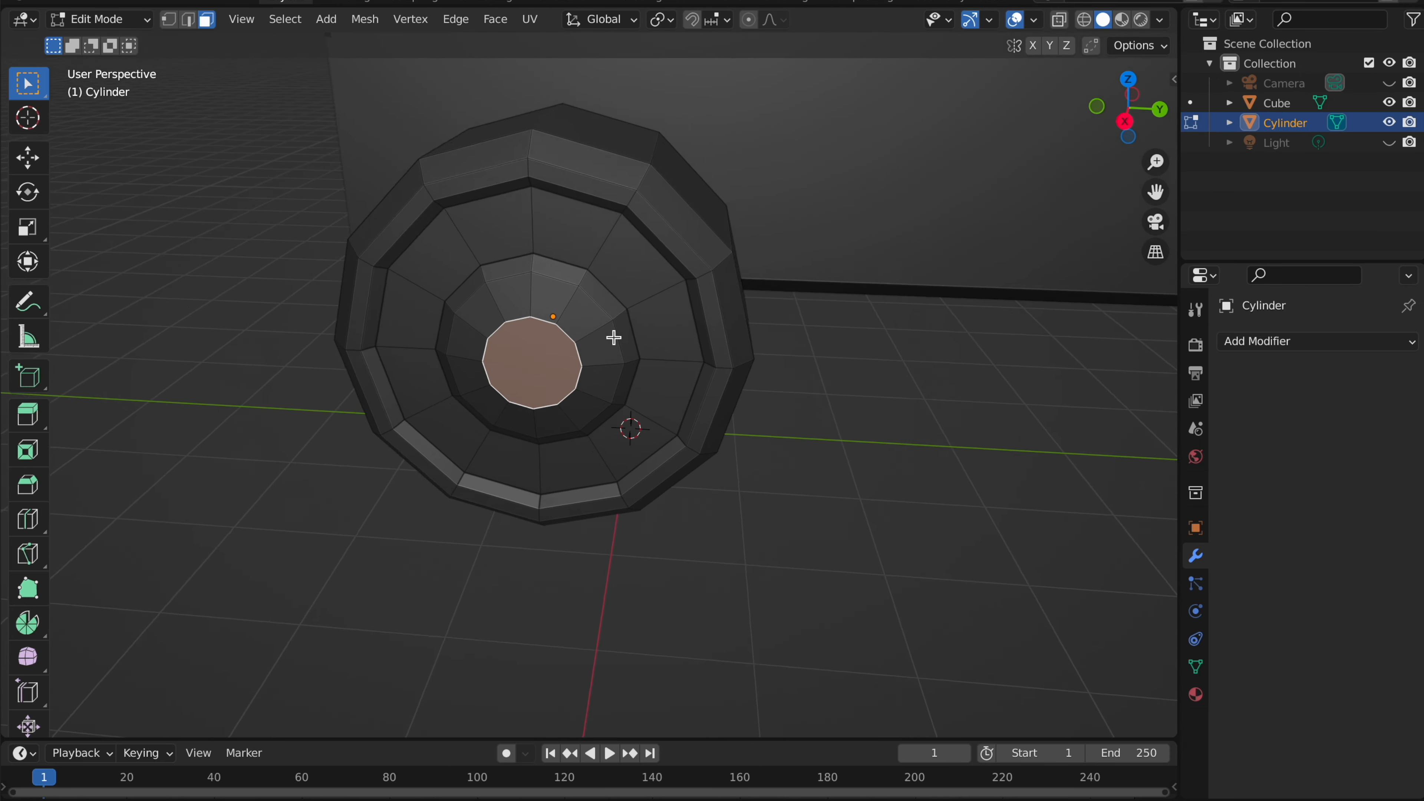
mouse_move(619, 229)
middle_down()
mouse_move(604, 224)
mouse_move(620, 225)
middle_up()
scroll(604, 225, down, 2)
key(Tab)
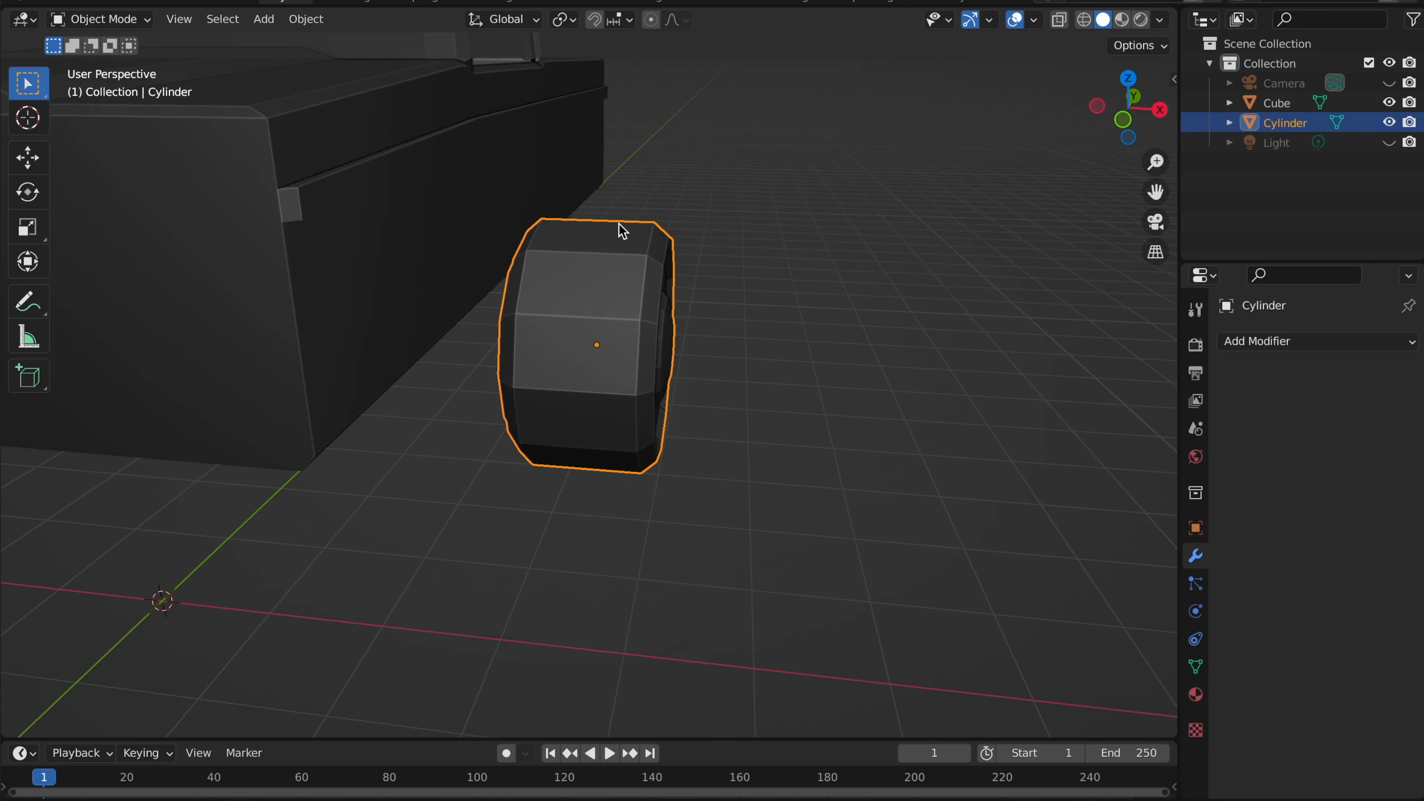
- In front view, move the wheel about -1.68 m along X and 0.25 m along Z, up against the truck's side
scroll(619, 226, down, 1)
click(1125, 124)
shift+middle_drag(753, 219, 810, 232)
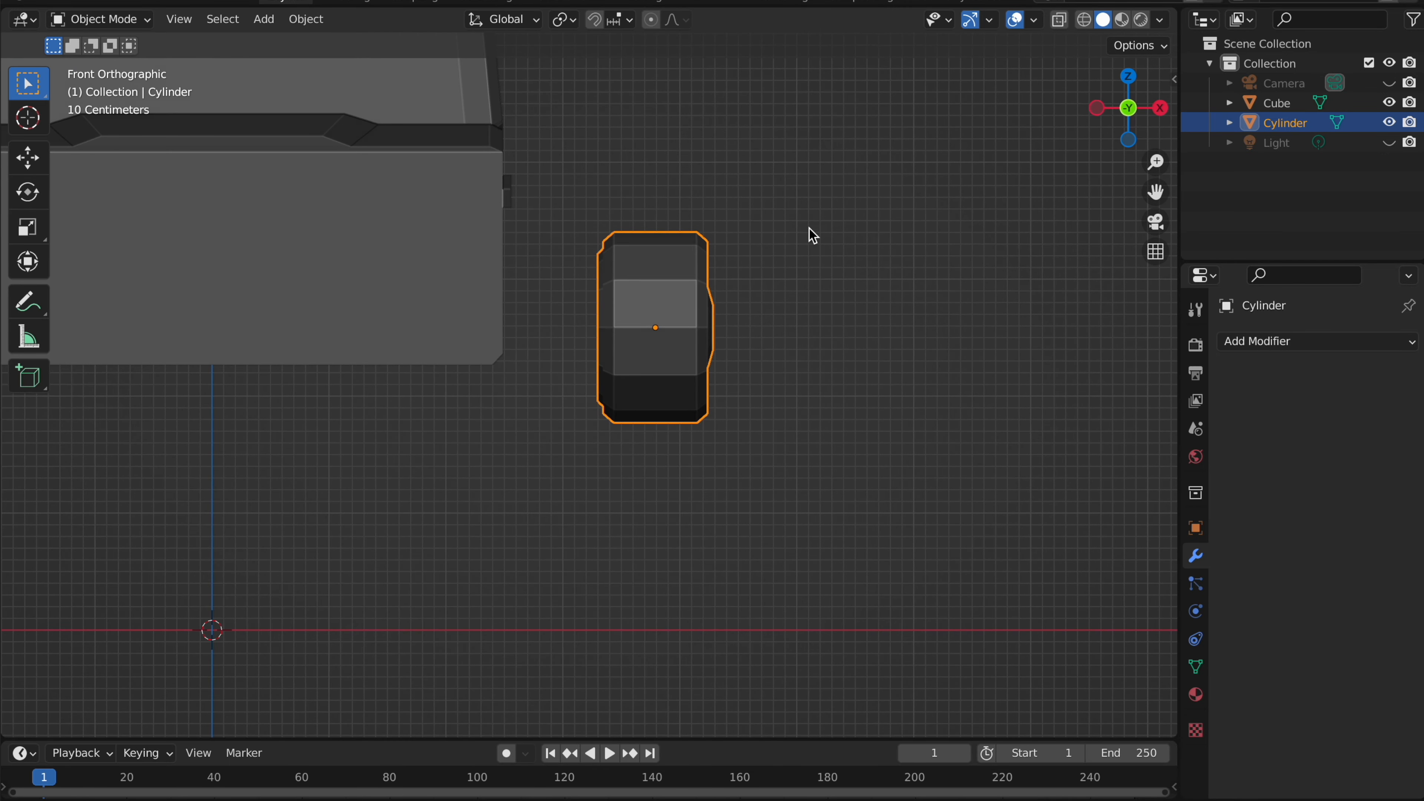
key(g)
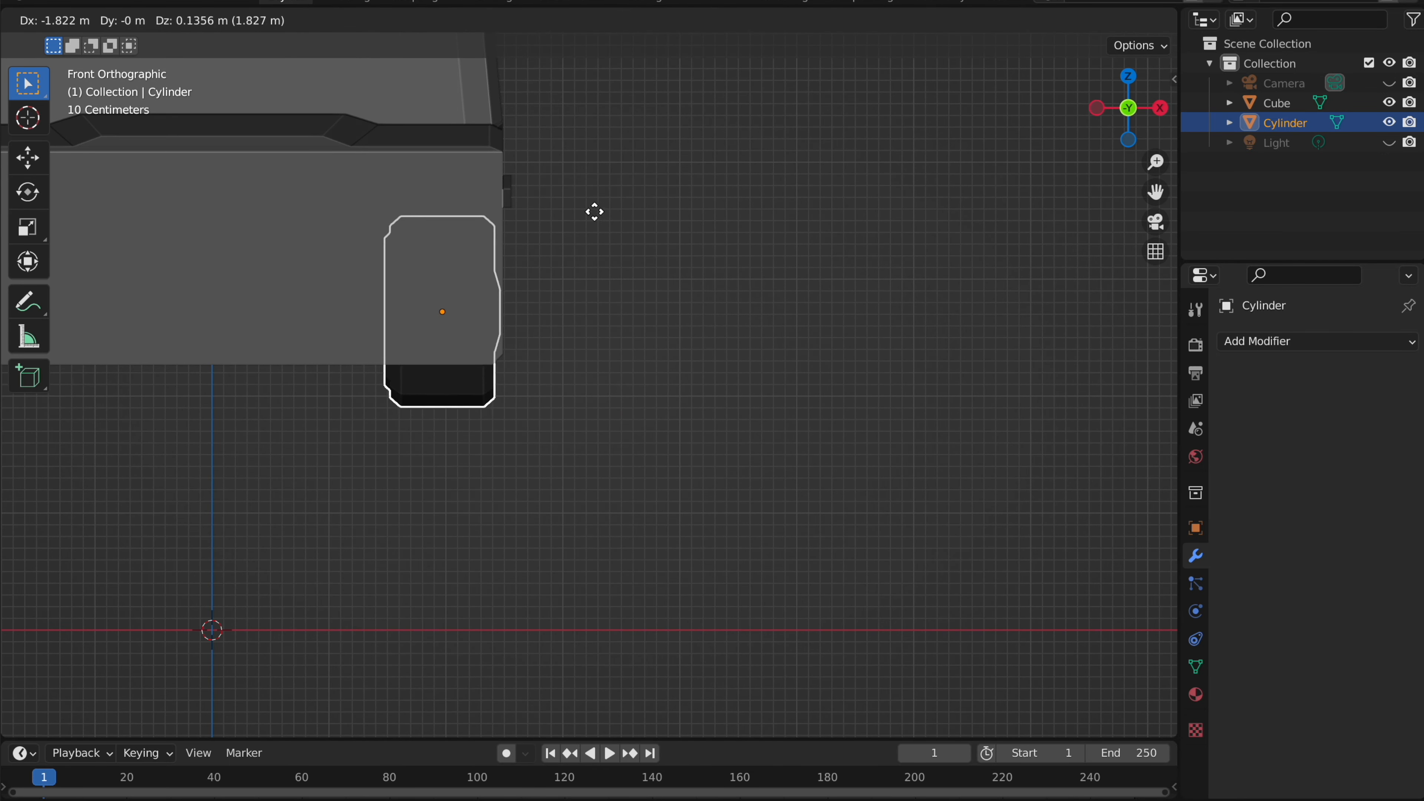
click(612, 198)
- In right view, lower the wheel along Z, enlarge it slightly, and lower it about 0.087 m more
middle_drag(611, 198, 1009, 154)
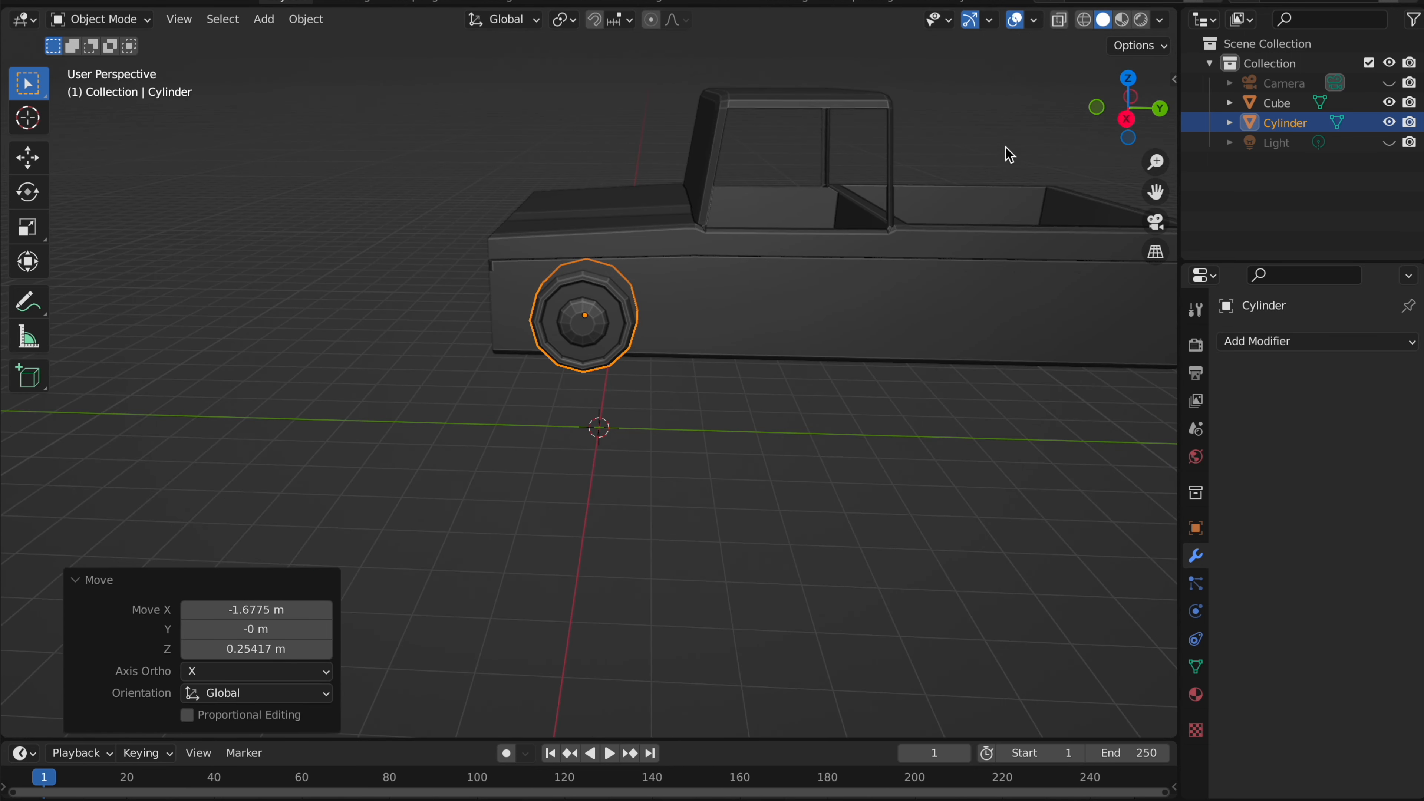
click(1127, 121)
key(g)
key(z)
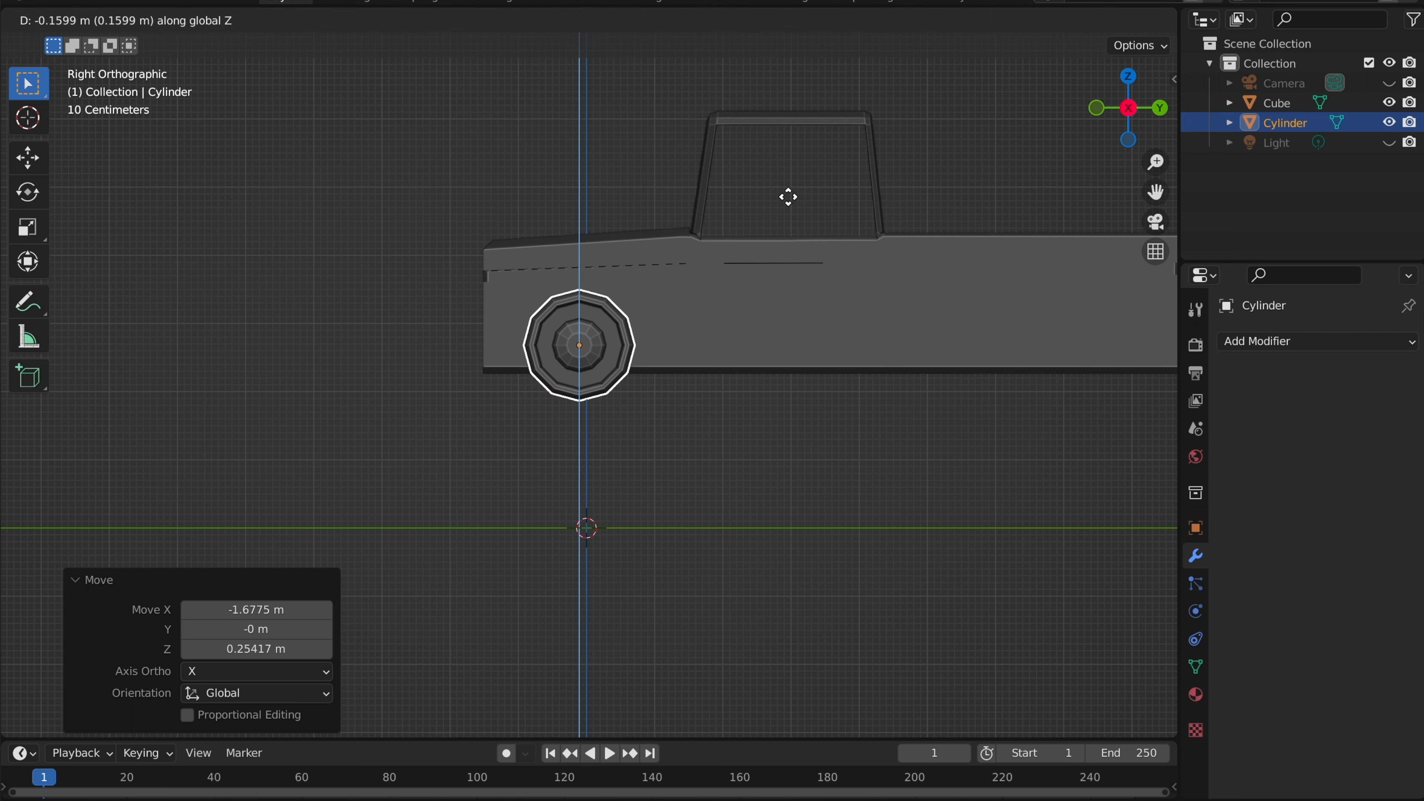
click(791, 204)
key(s)
click(801, 198)
key(g)
key(z)
click(800, 200)
- Duplicate the front wheel and place the copy about 6.66 m along Y as the rear wheel
shift+scroll(800, 201, right, 5)
ctrl+scroll(804, 208, right, 3)
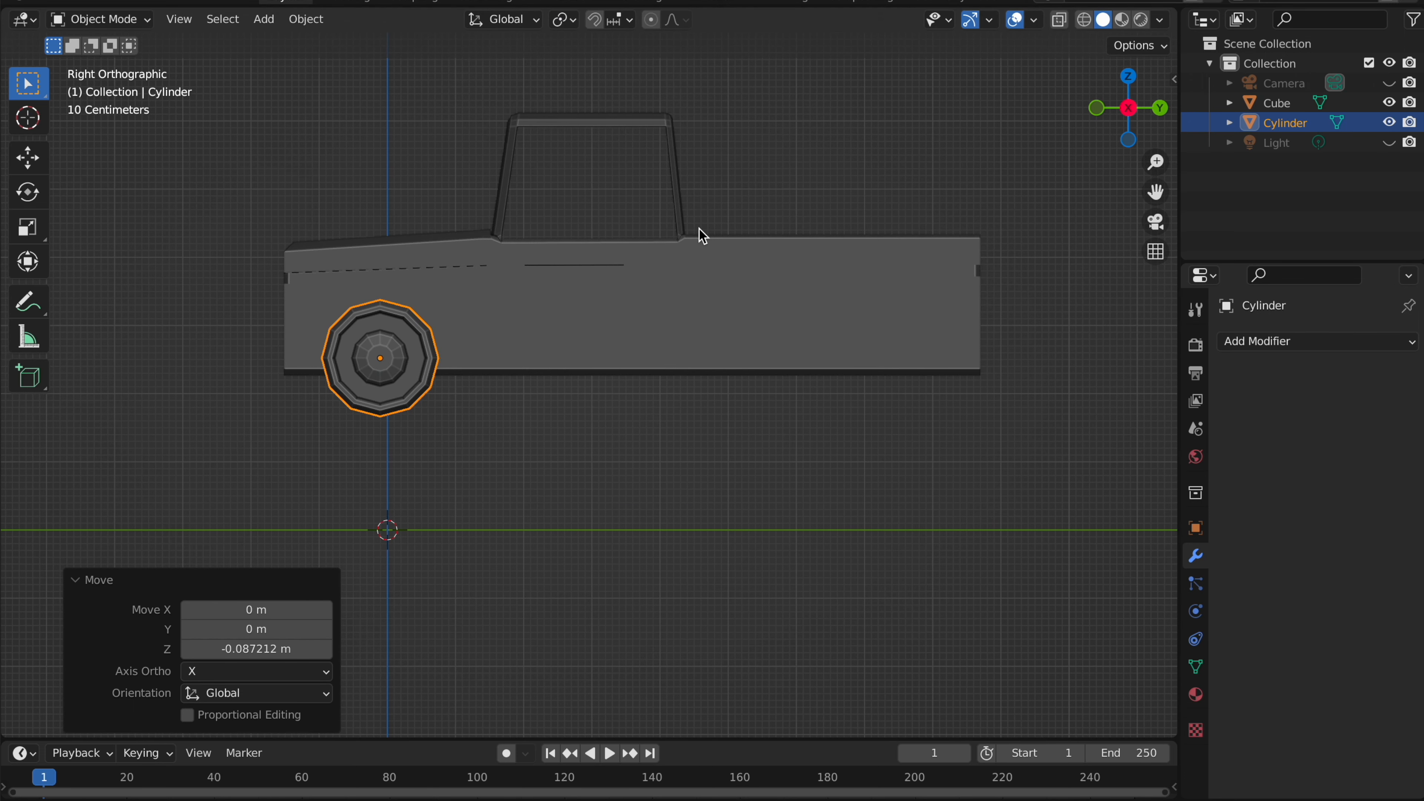
key(shift+d)
key(y)
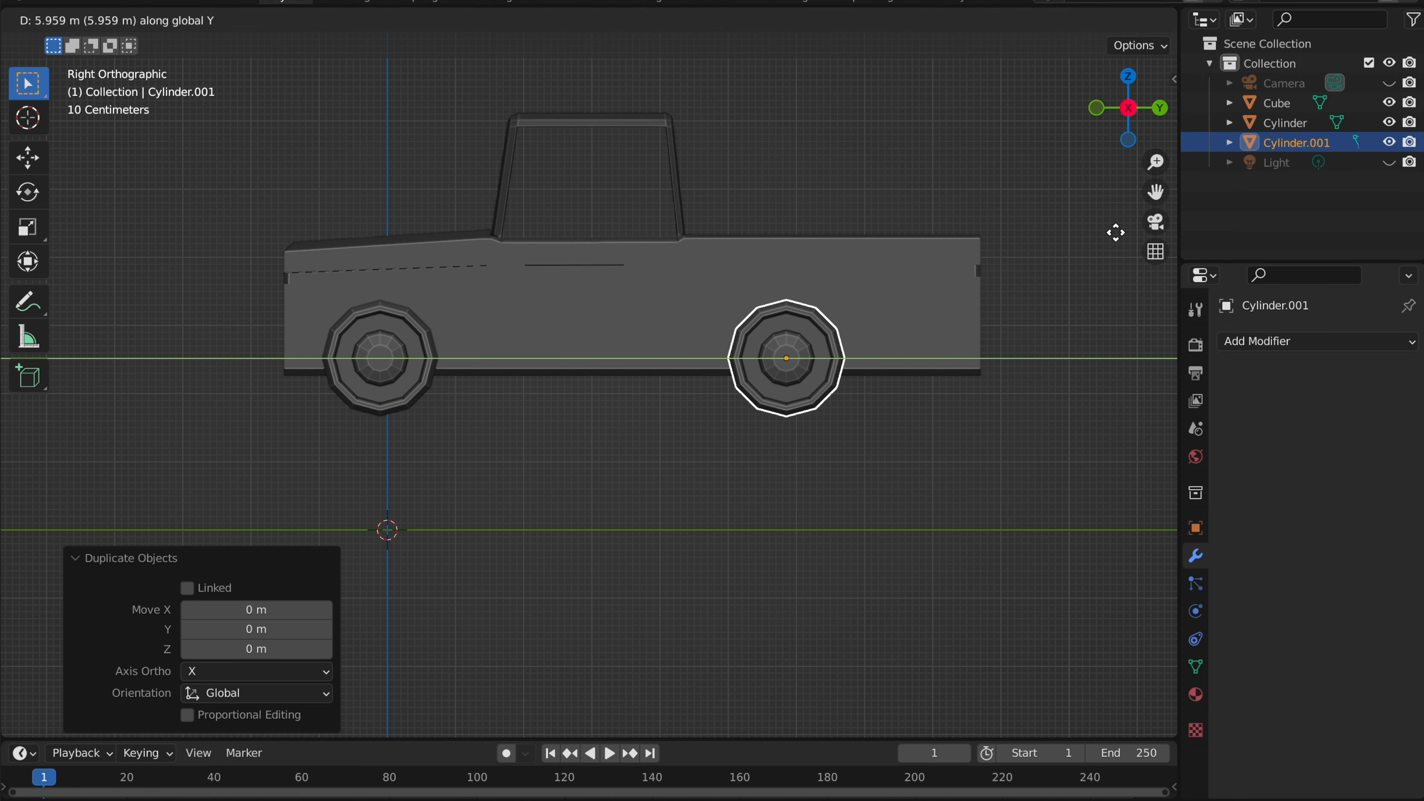
click(1036, 225)
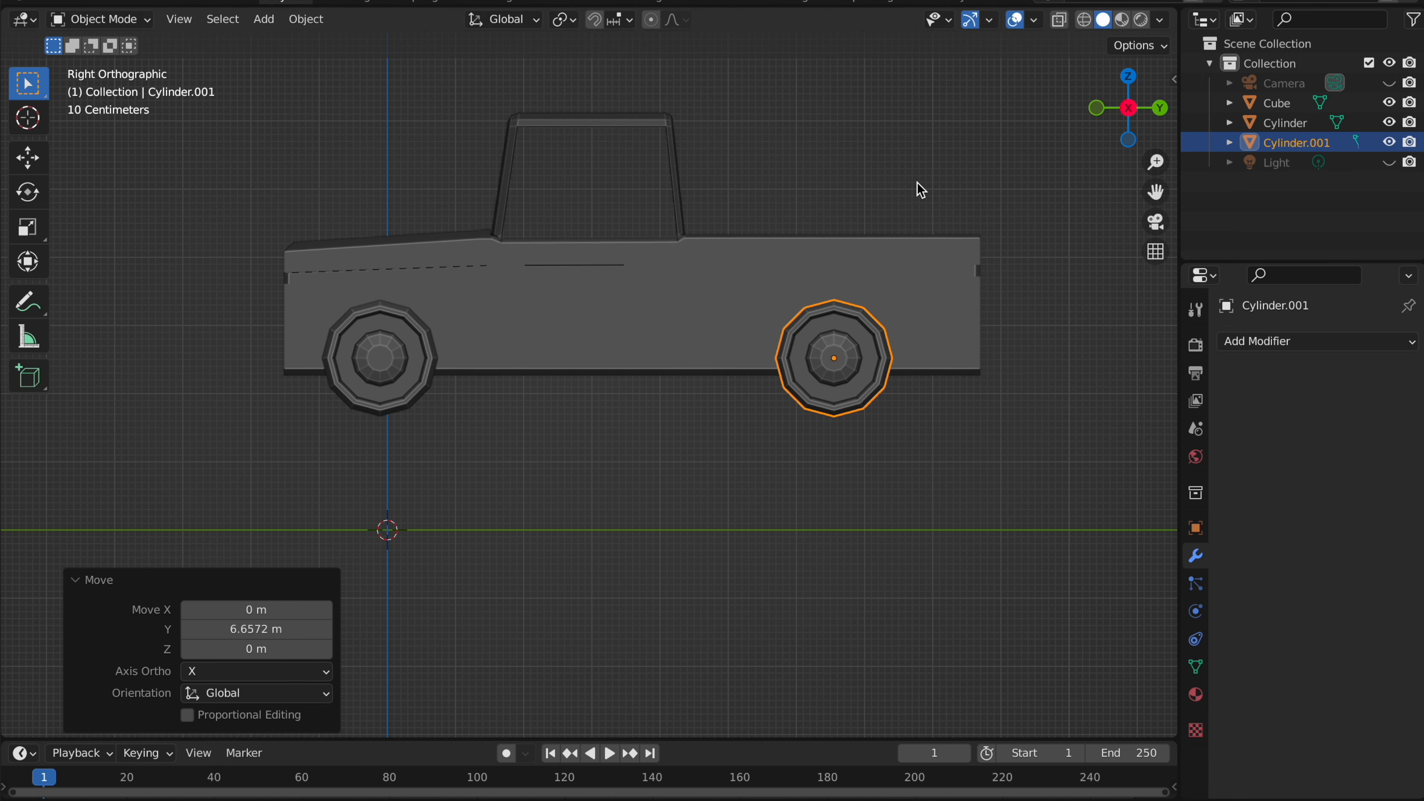
- Select the front and rear wheels and join them into a single object
click(822, 329)
scroll(822, 329, left, 10)
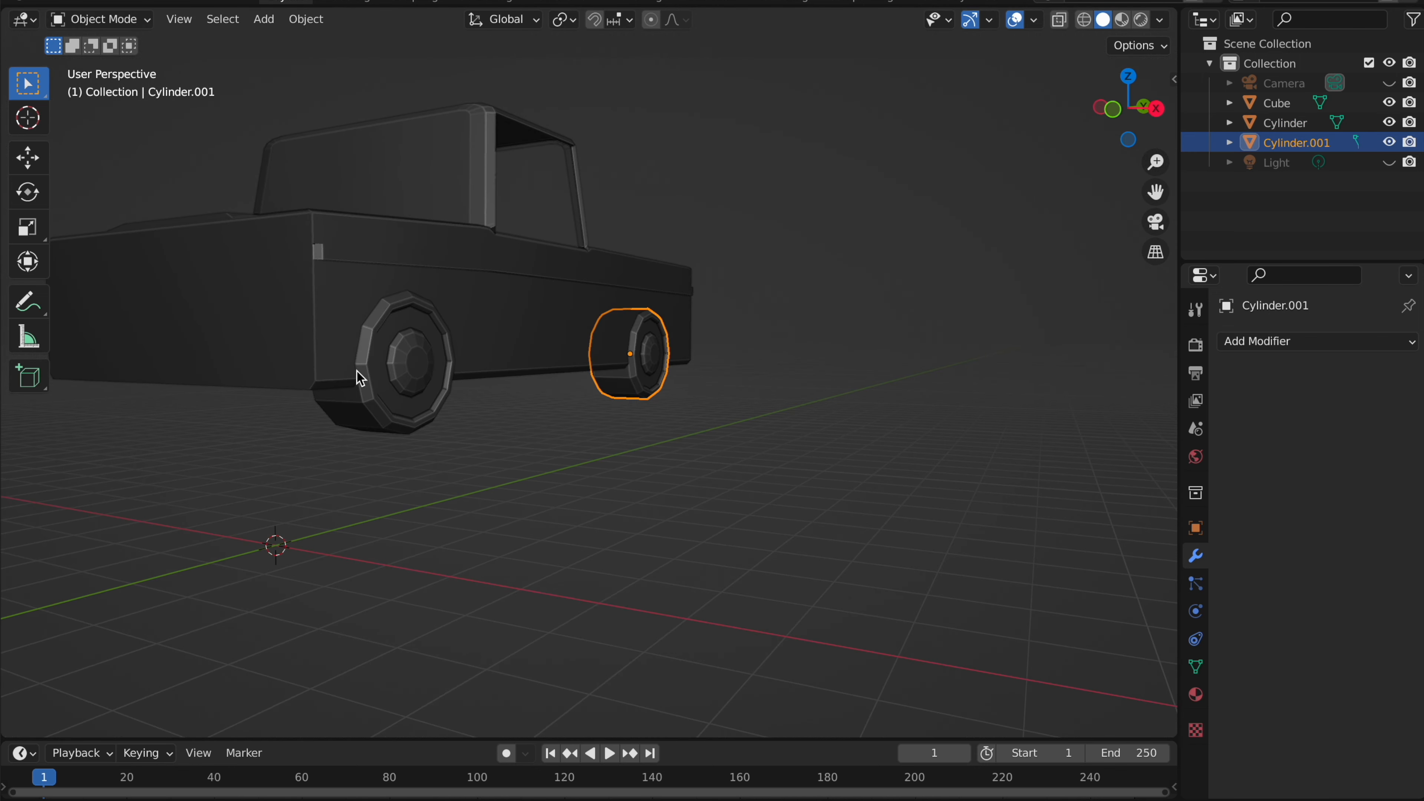
click(372, 379)
scroll(372, 380, left, 3)
click(461, 419)
scroll(461, 421, left, 8)
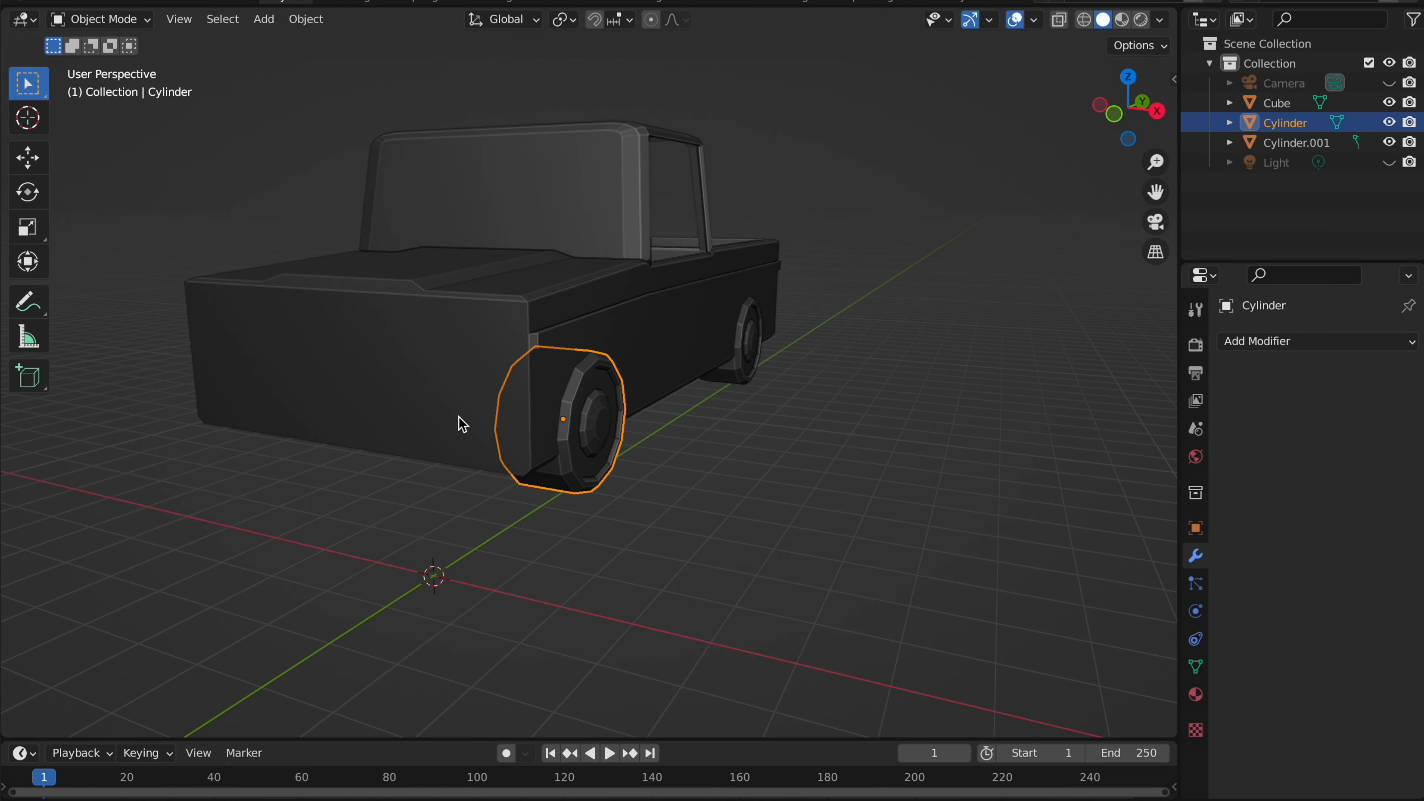
scroll(496, 444, up, 6)
click(1229, 346)
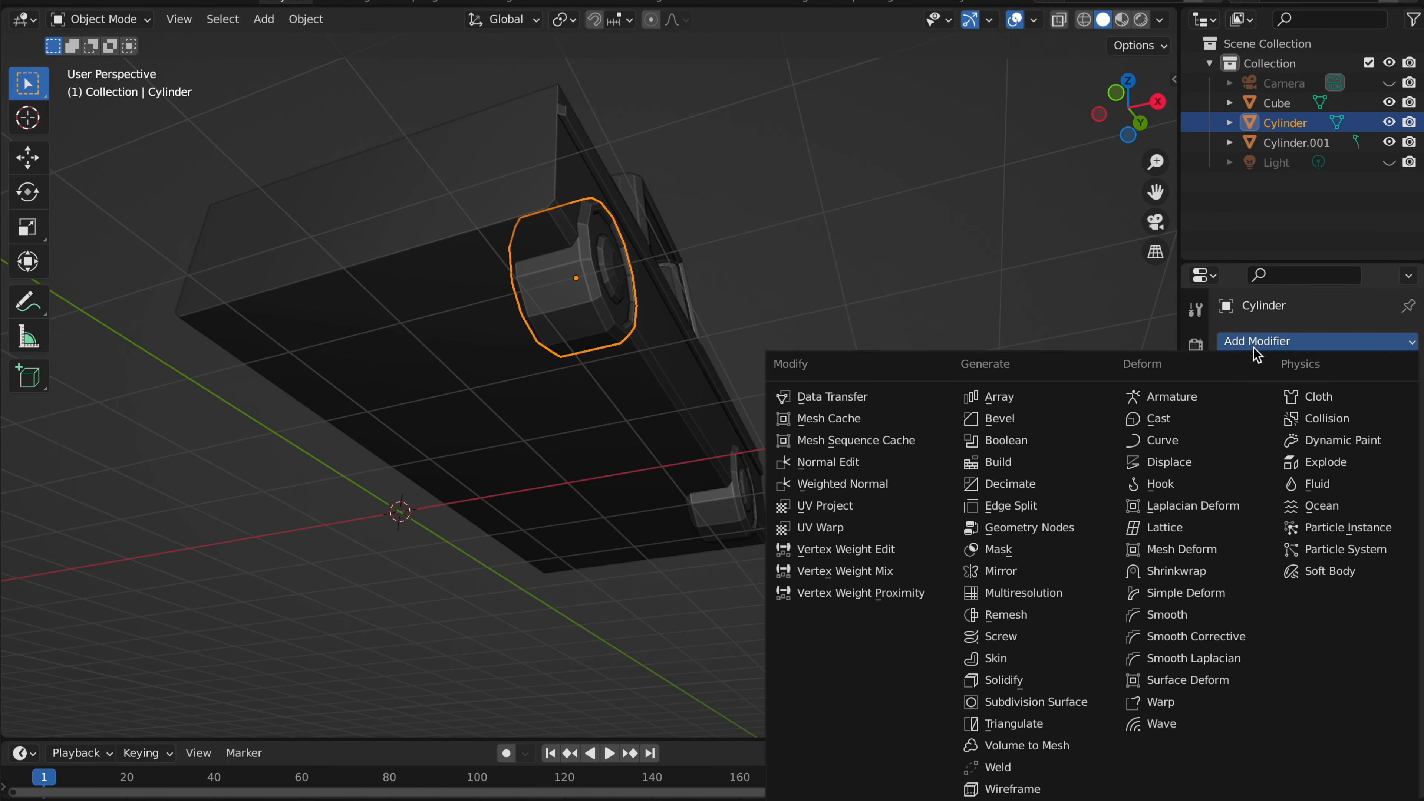
shift+click(745, 504)
scroll(743, 507, left, 5)
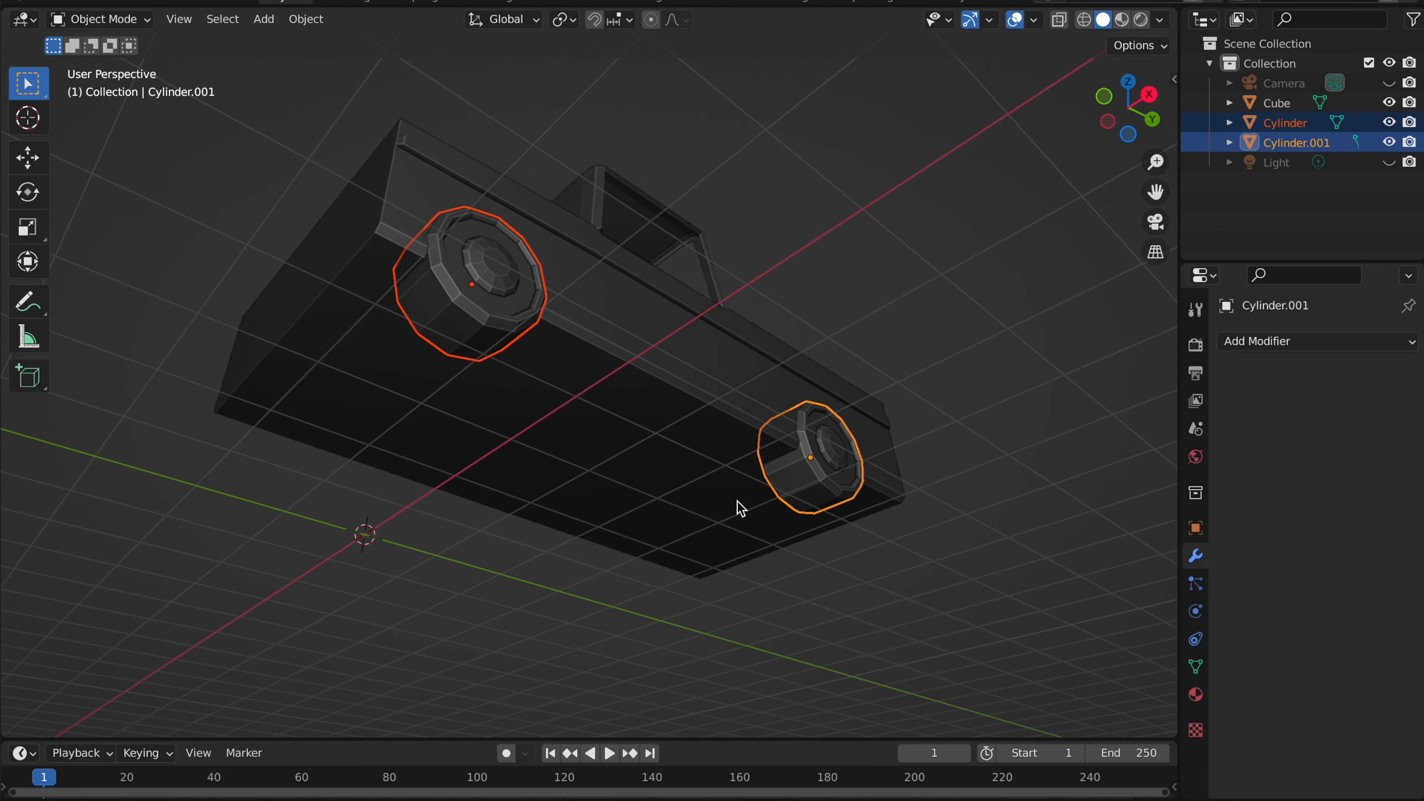
scroll(664, 354, right, 5)
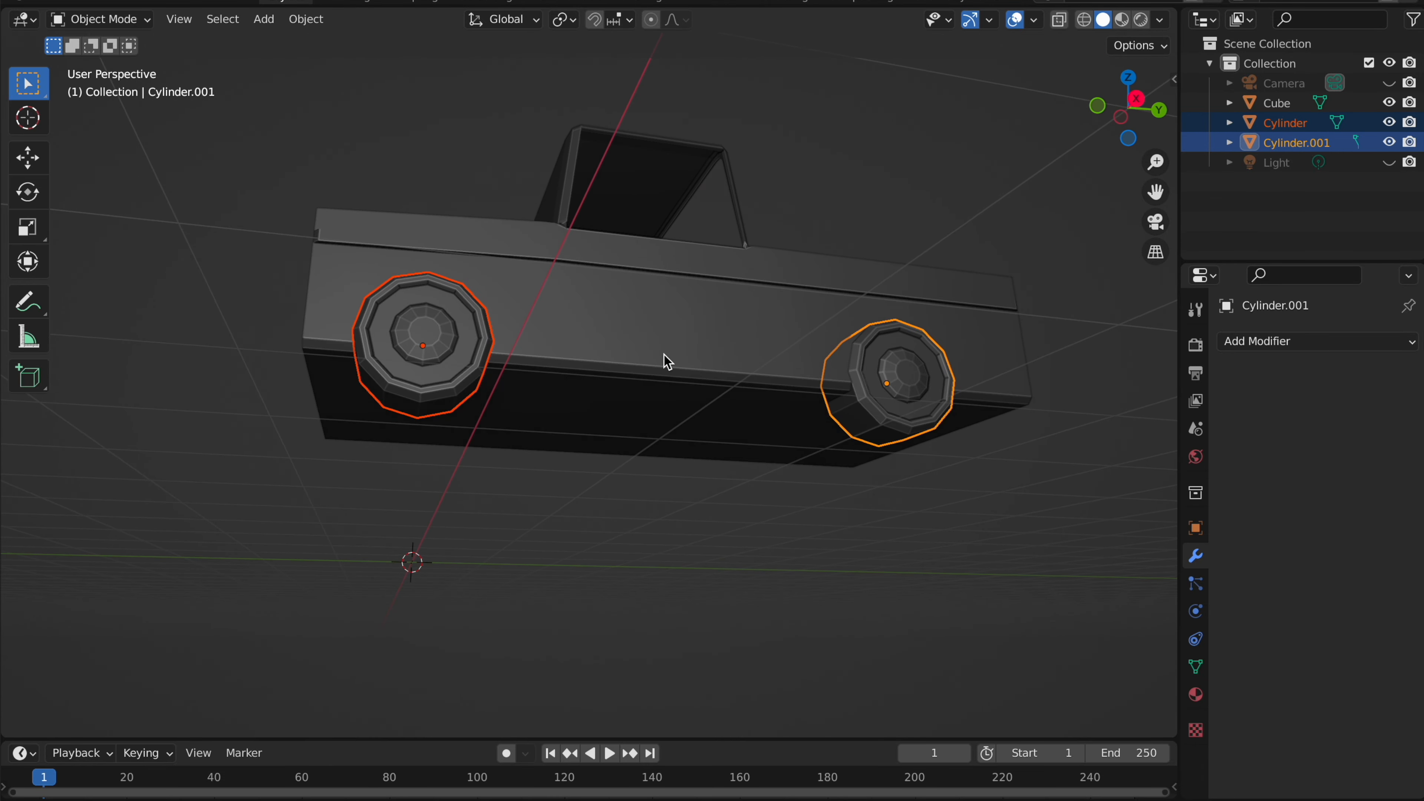
key(ctrl+j)
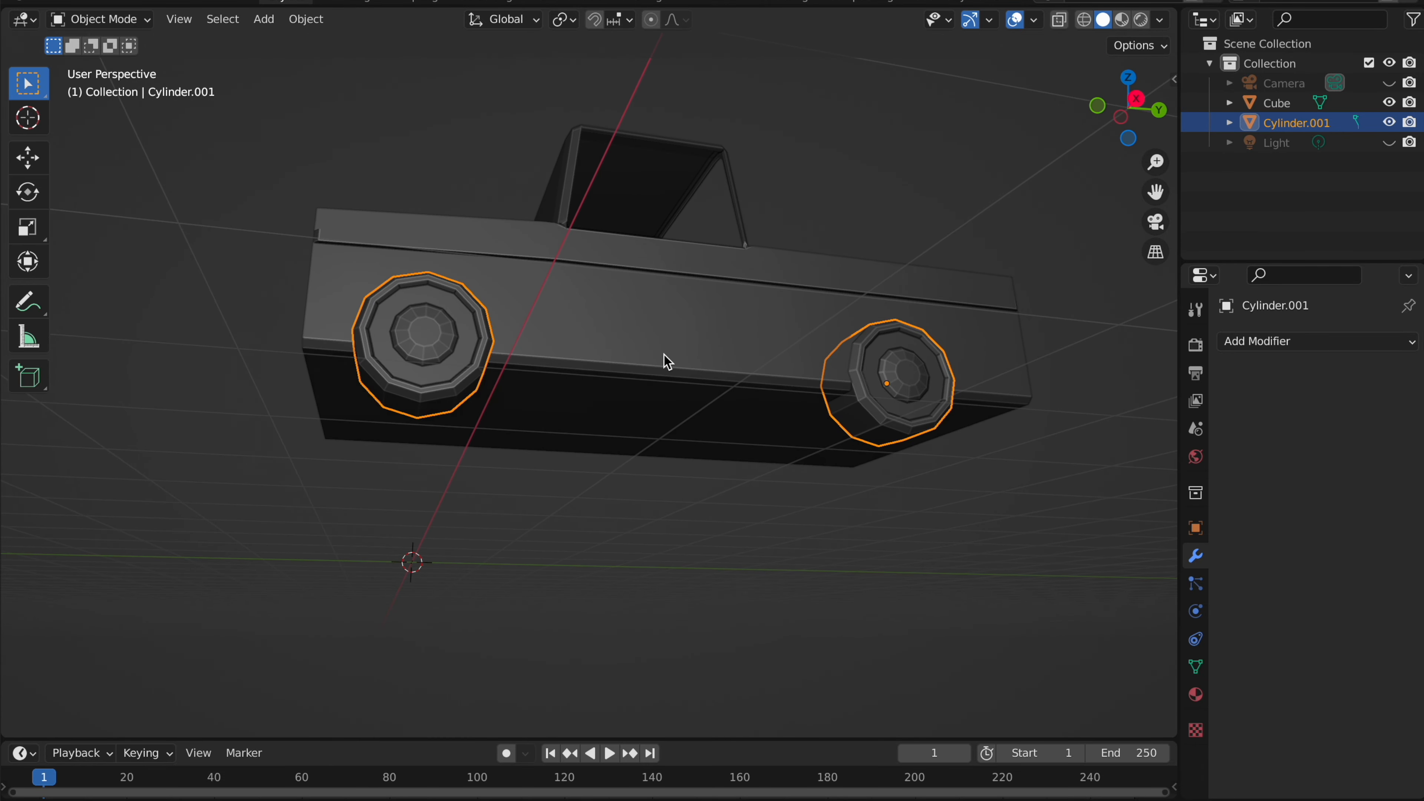
- Switch to the bottom view and add a Mirror modifier to the joined wheels
scroll(664, 354, down, 8)
ctrl+scroll(664, 354, down, 3)
click(1130, 99)
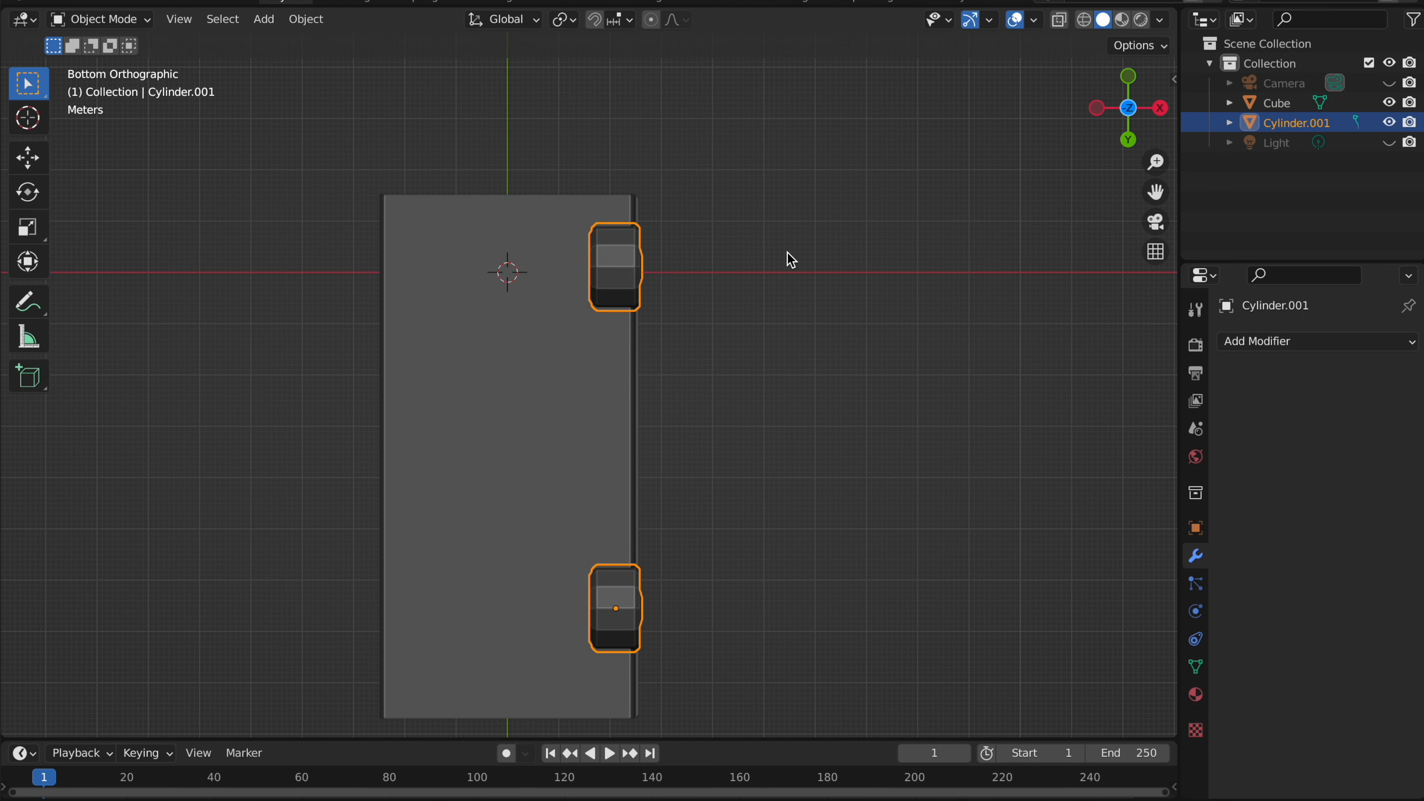
shift+scroll(788, 257, left, 3)
click(1285, 342)
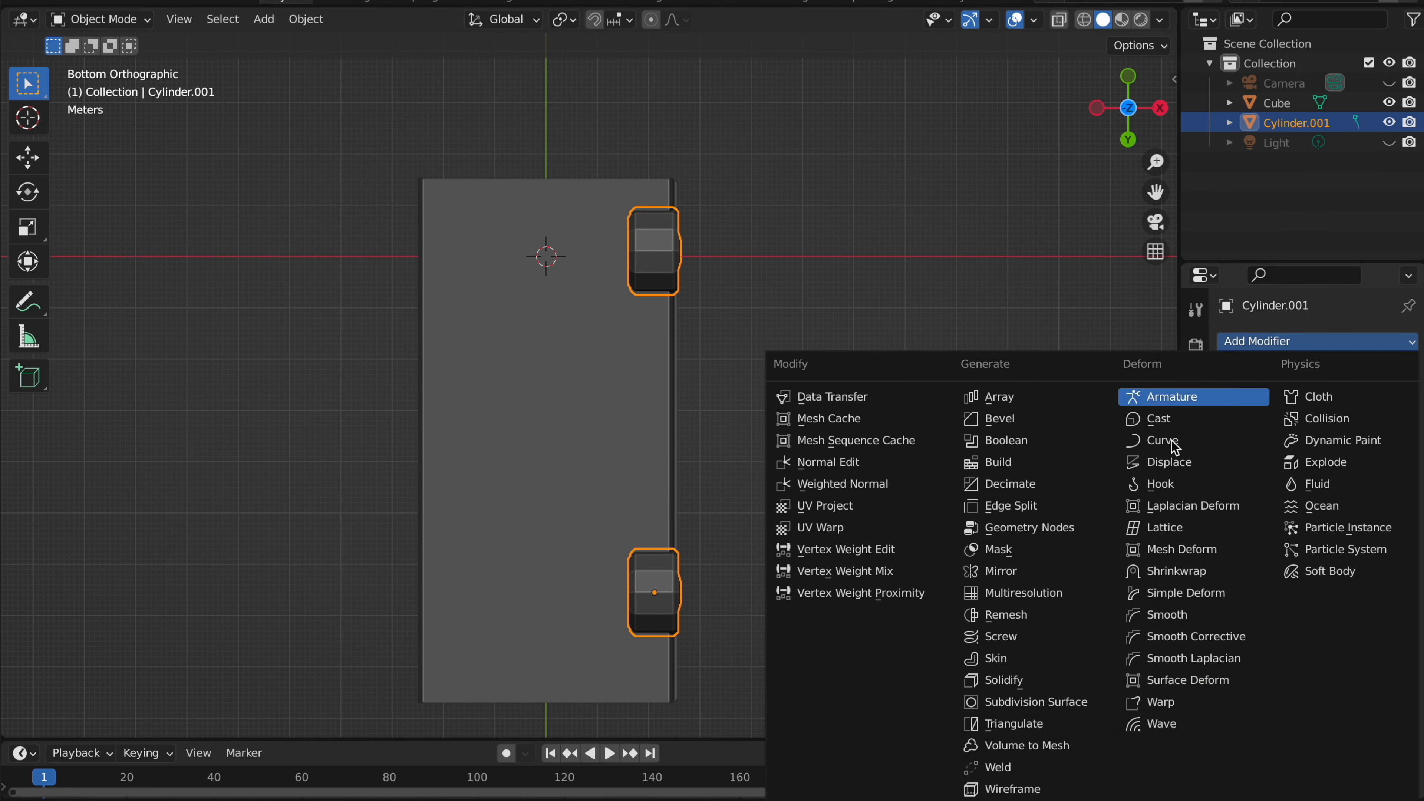
click(1020, 565)
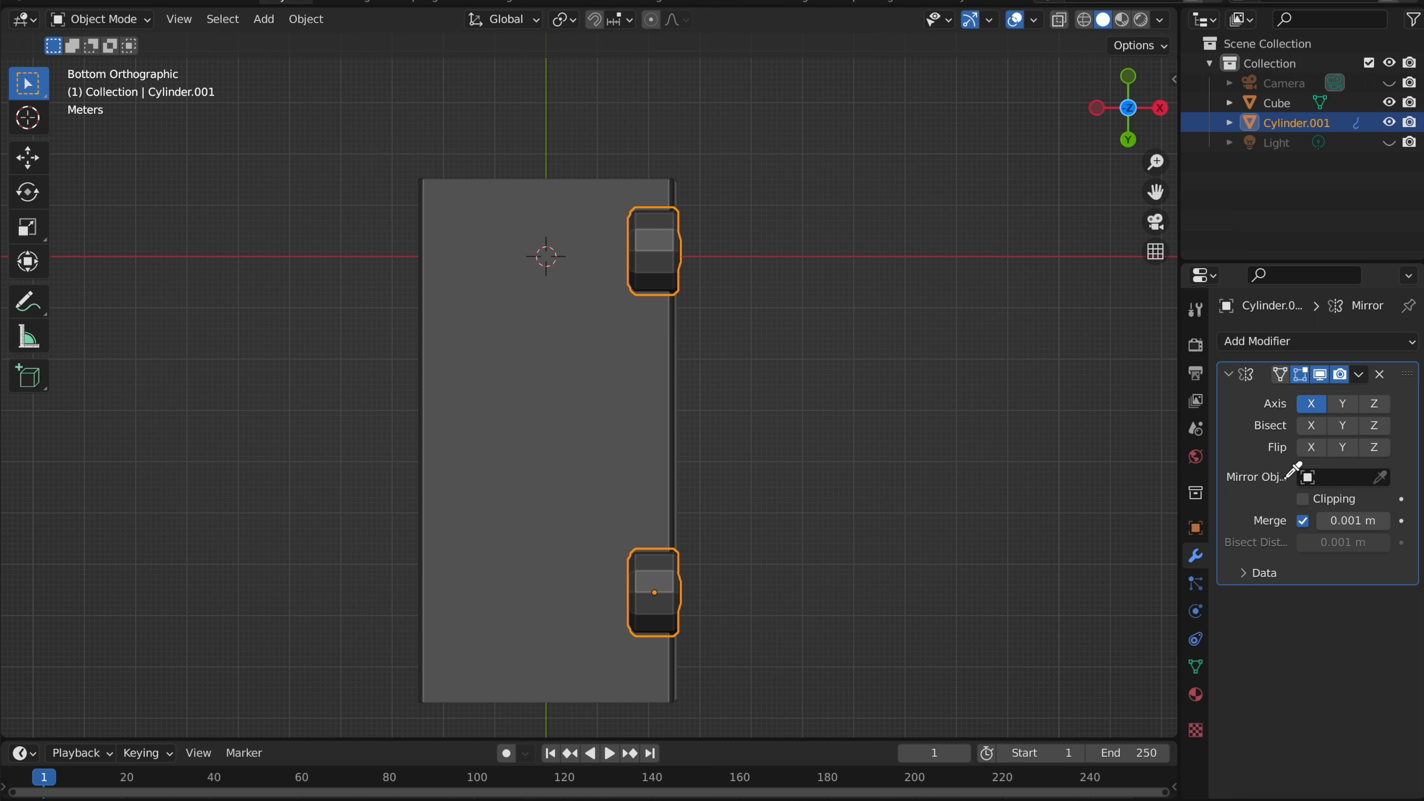
- Use the truck body as the mirror object for the joined wheels and apply the Mirror modifier
click(547, 429)
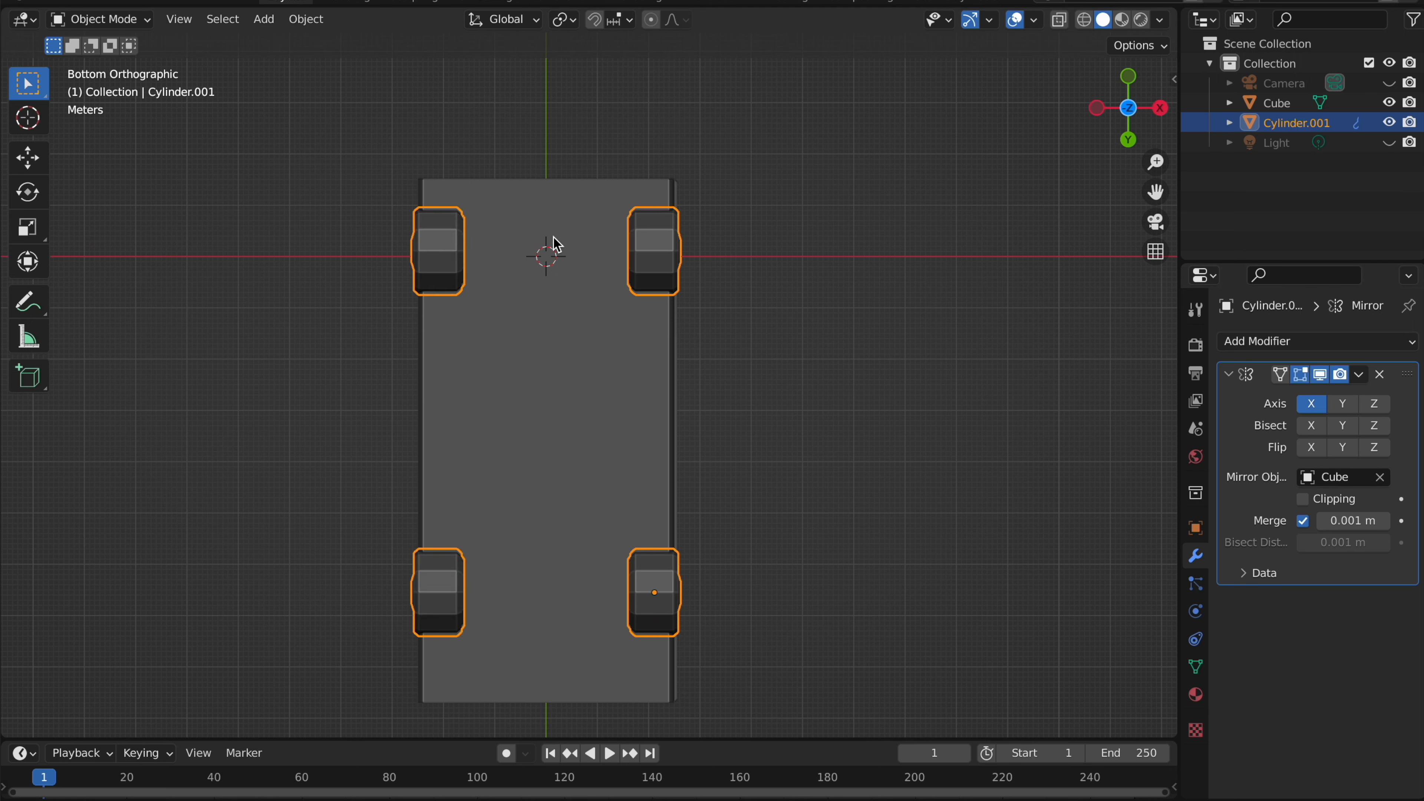
click(1361, 376)
click(1342, 398)
scroll(778, 232, up, 10)
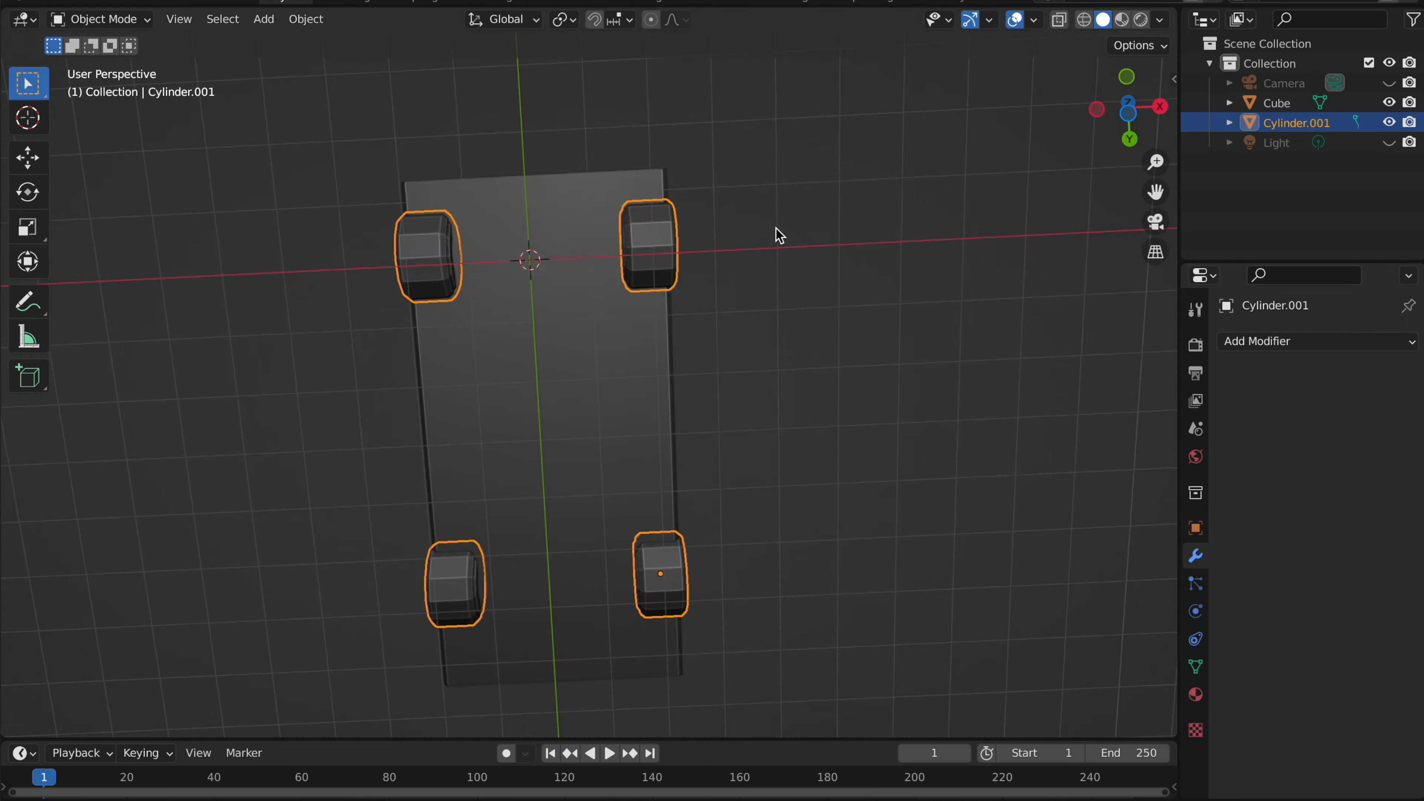
- Examine the truck body and its four wheels from the front, side and rear
key(Tab)
scroll(776, 229, up, 8)
key(Tab)
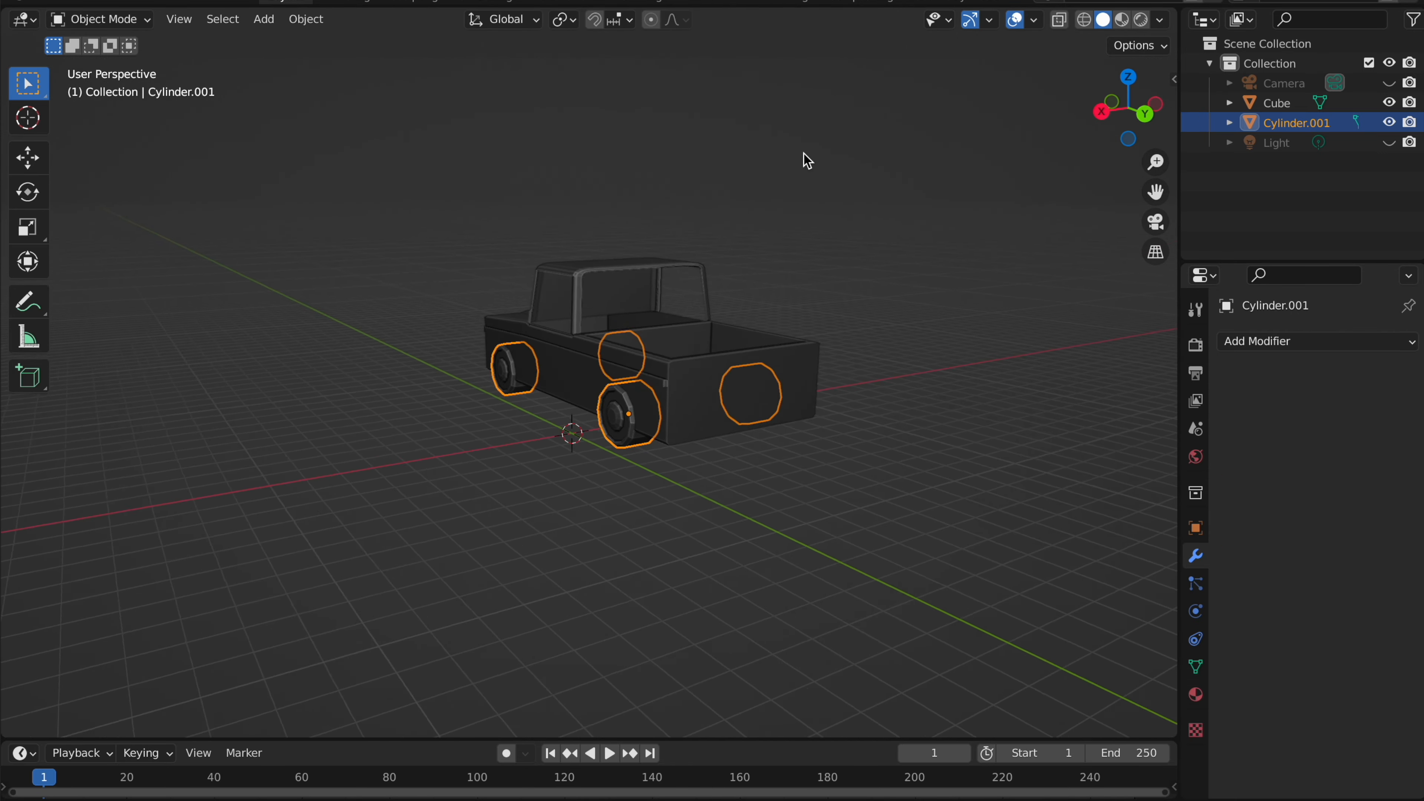
drag(804, 152, 604, 70)
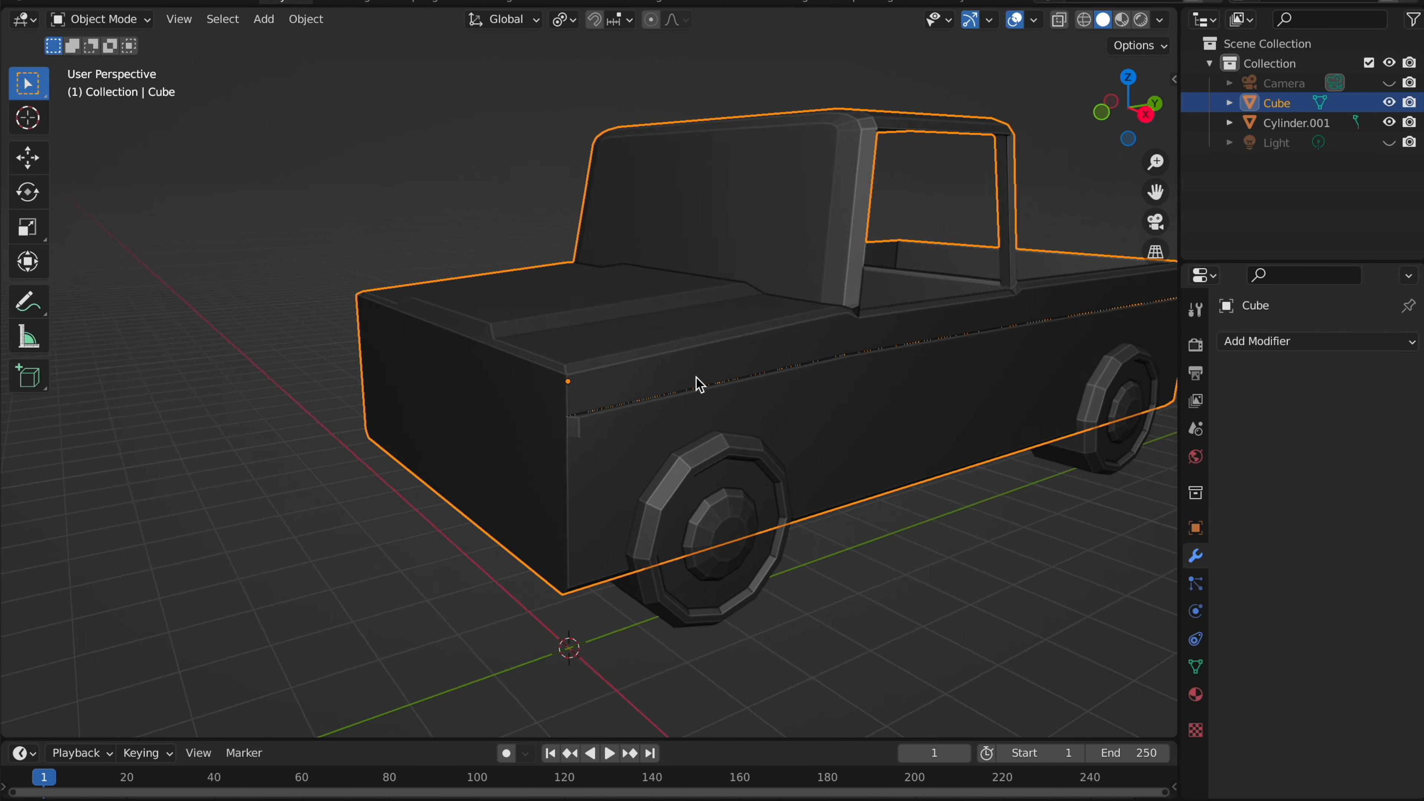
scroll(696, 379, right, 8)
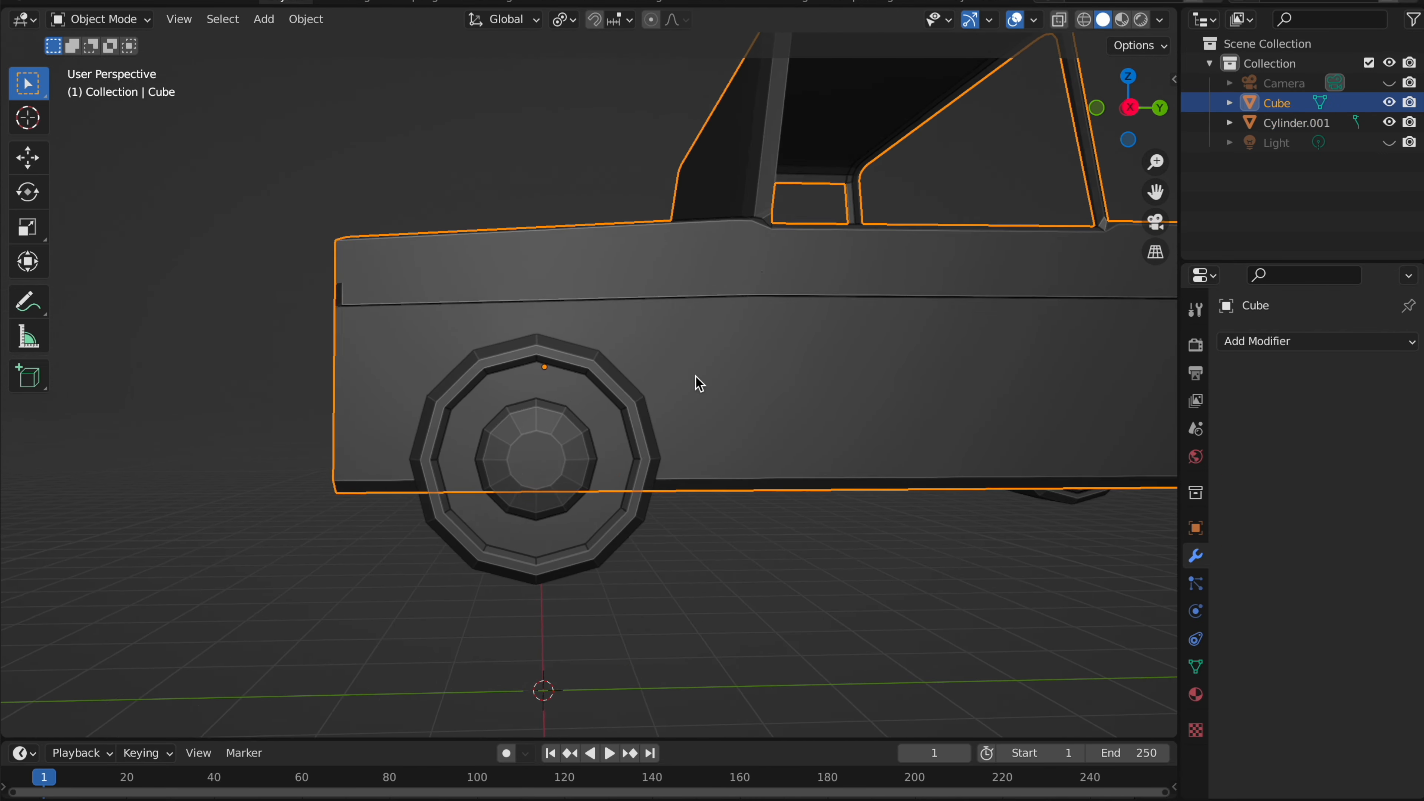
scroll(698, 357, left, 10)
scroll(690, 343, down, 5)
click(786, 169)
scroll(786, 170, right, 8)
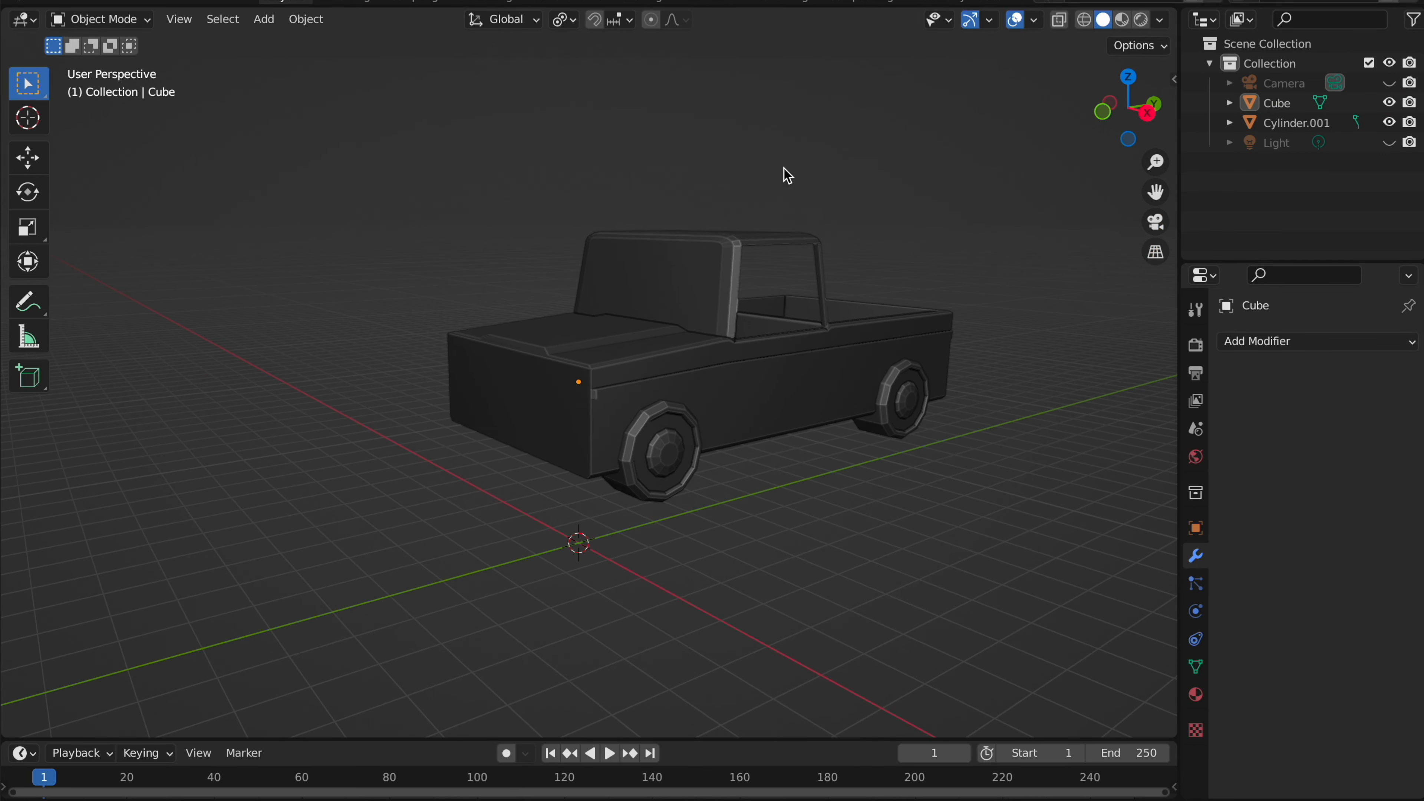
click(558, 343)
scroll(564, 343, up, 6)
click(852, 185)
scroll(508, 391, down, 8)
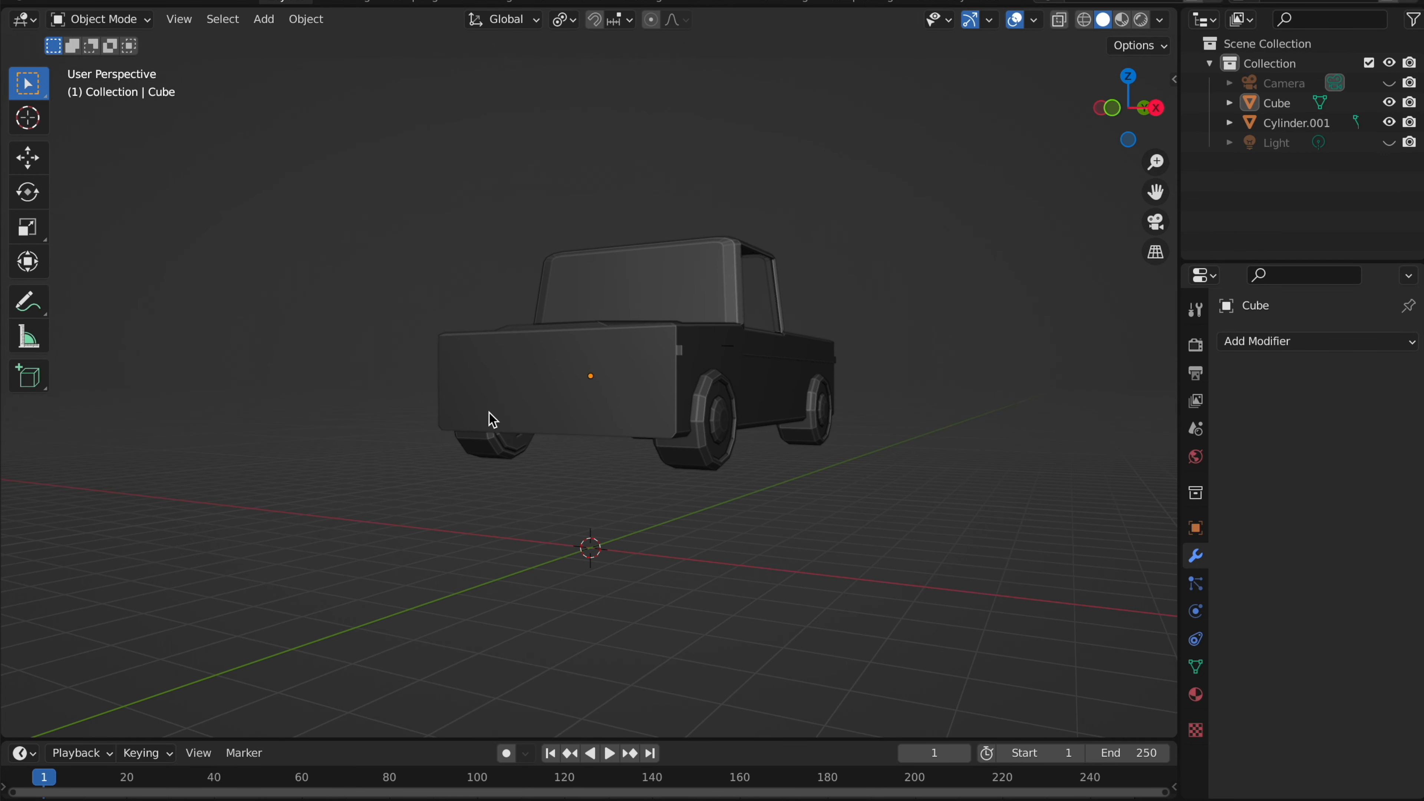
- Add a 2 m cube mesh and raise it about 1.78 m along Z
scroll(549, 400, up, 5)
key(shift+a)
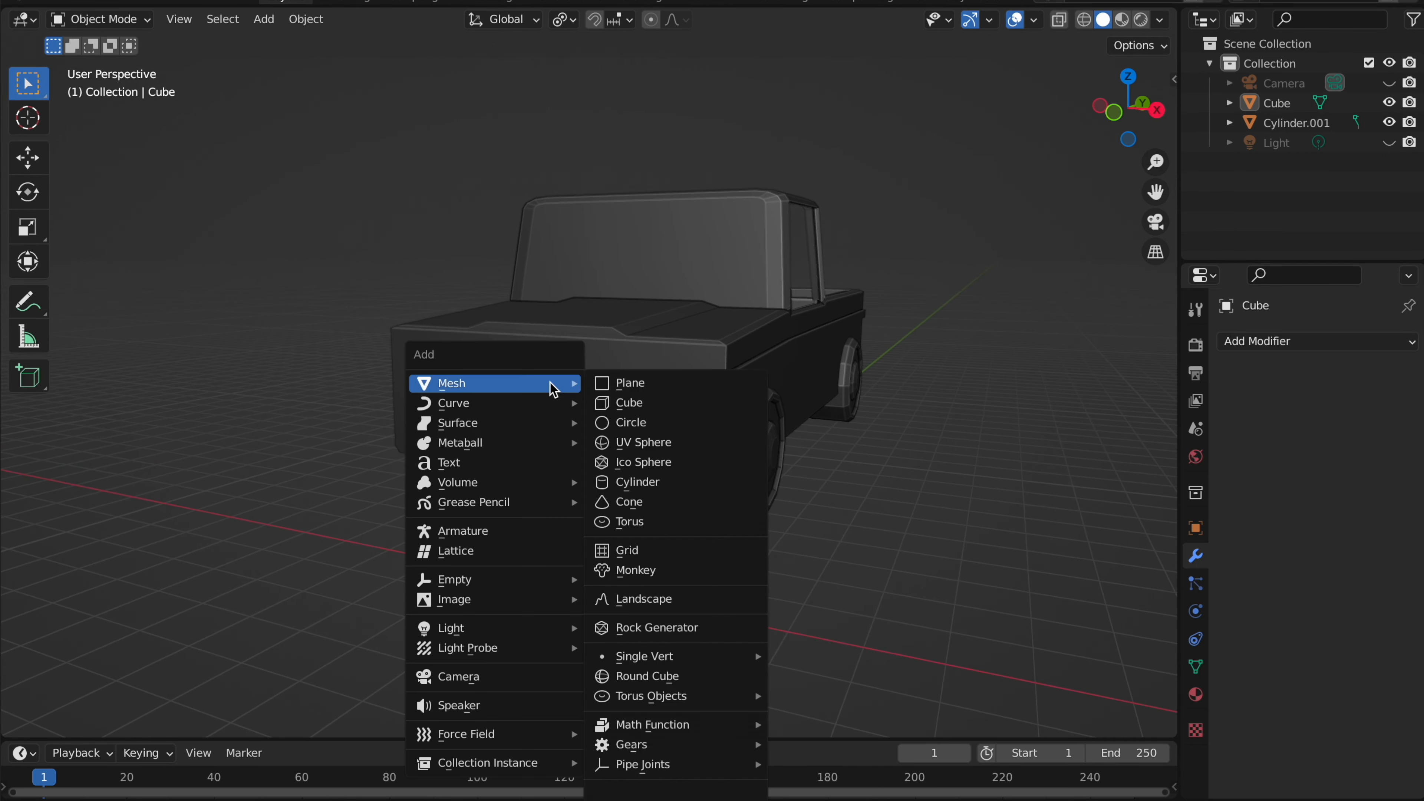
click(612, 404)
key(g)
key(z)
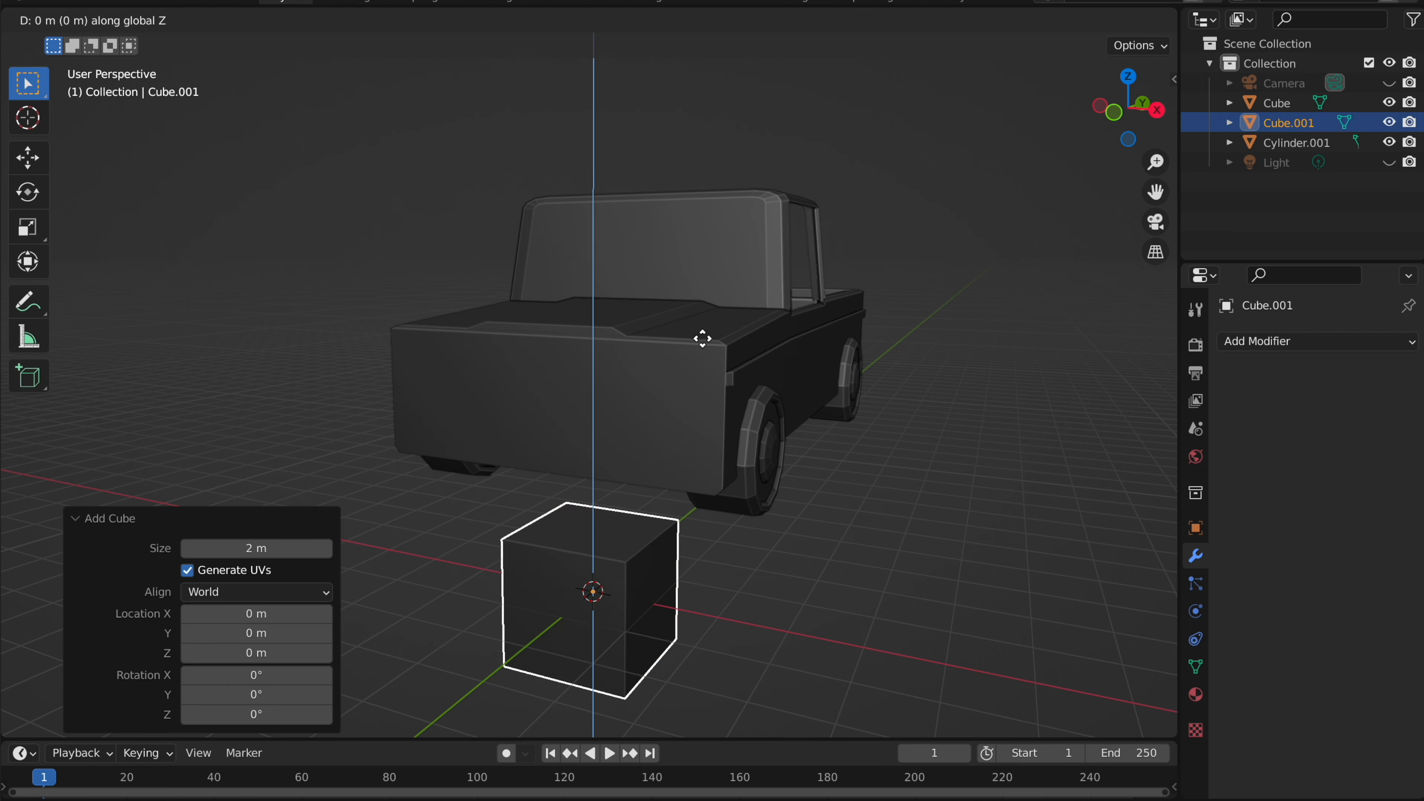
click(706, 309)
- In right view, shrink the cube and position it against the lower front of the truck body, with a last scale of about 0.658
middle_drag(706, 309, 917, 230)
click(1146, 109)
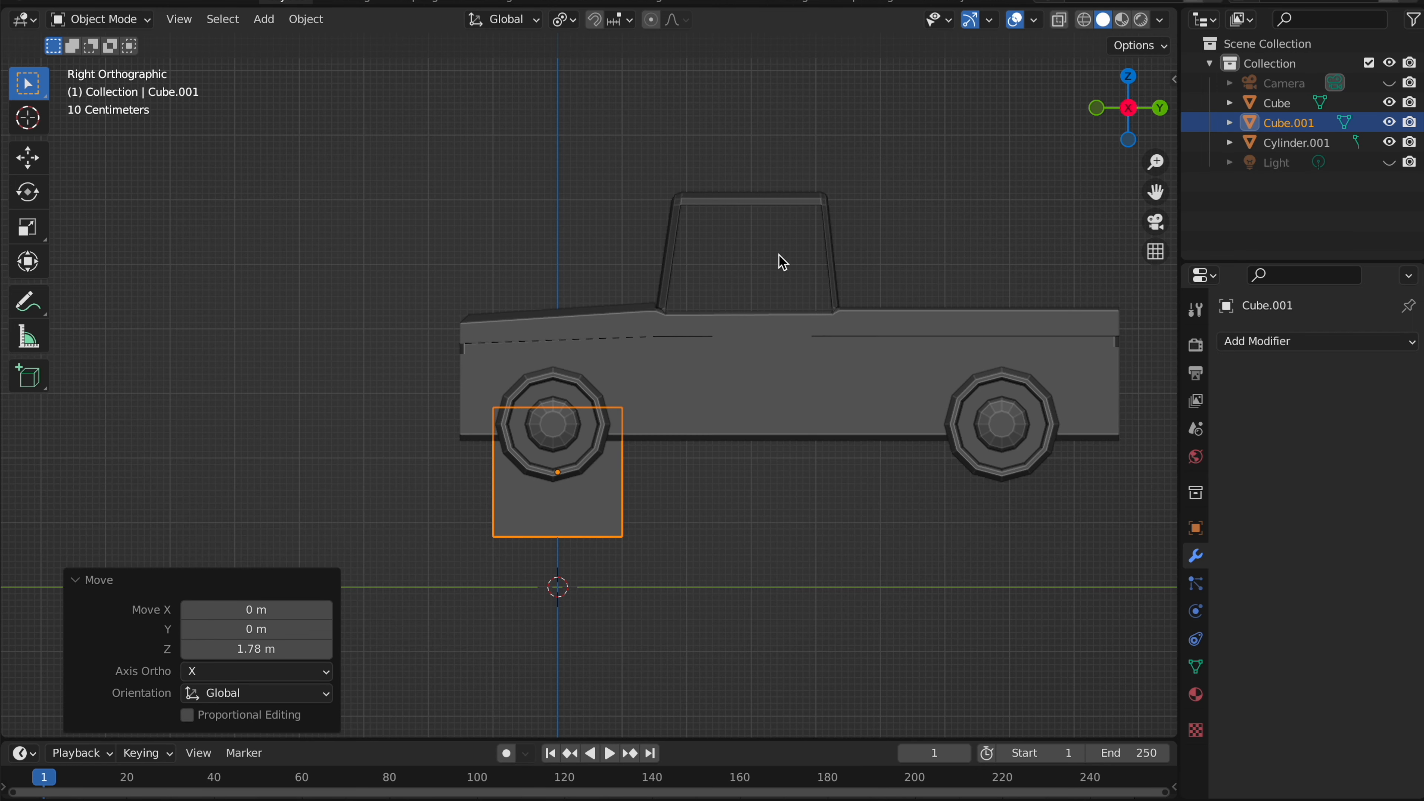
key(g)
click(822, 177)
key(s)
click(610, 310)
key(g)
click(604, 329)
key(s)
click(542, 338)
middle_drag(542, 337, 787, 371)
- Stretch the cube along X into a bumper bar nearly as wide as the truck, and shift it about -0.075 m along Y
key(s)
key(x)
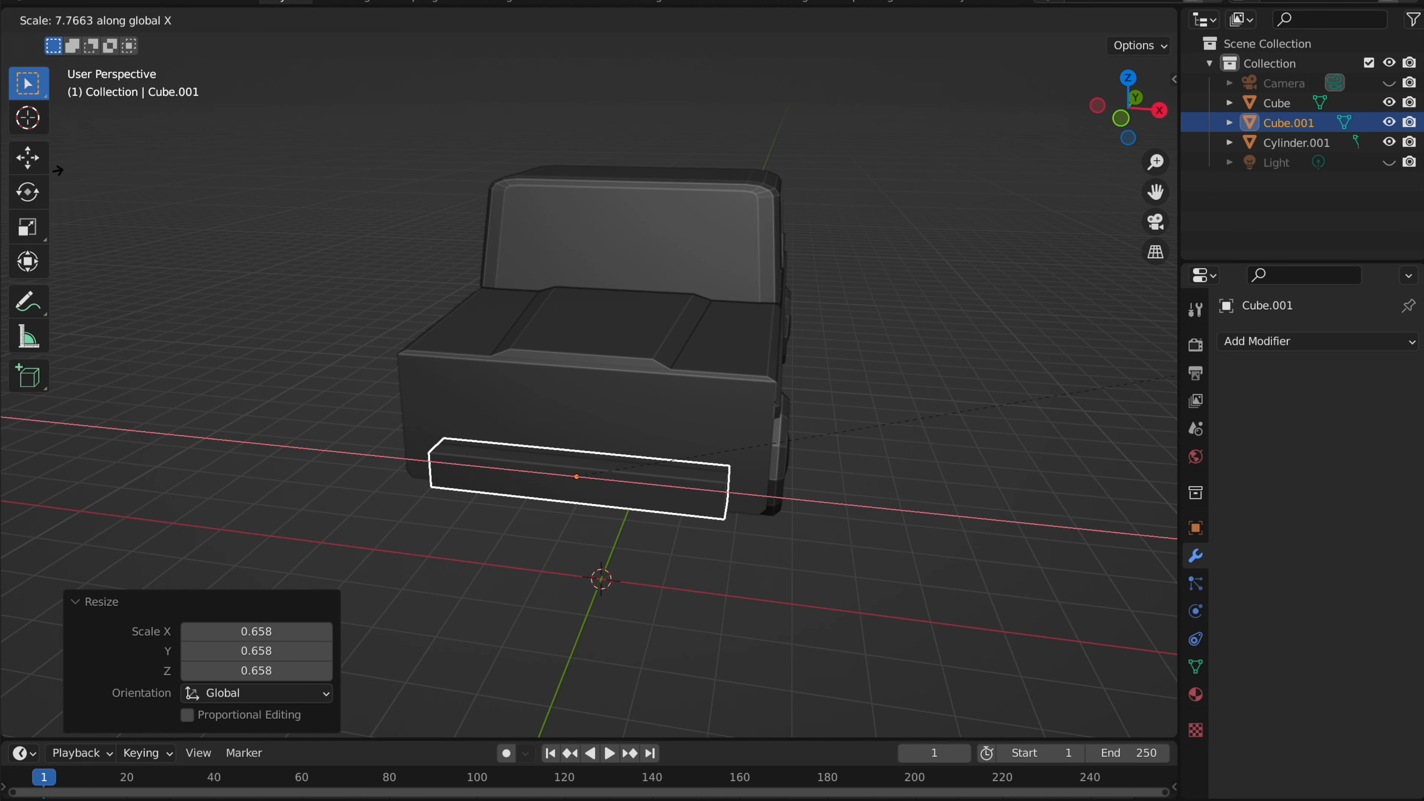
key(g)
key(y)
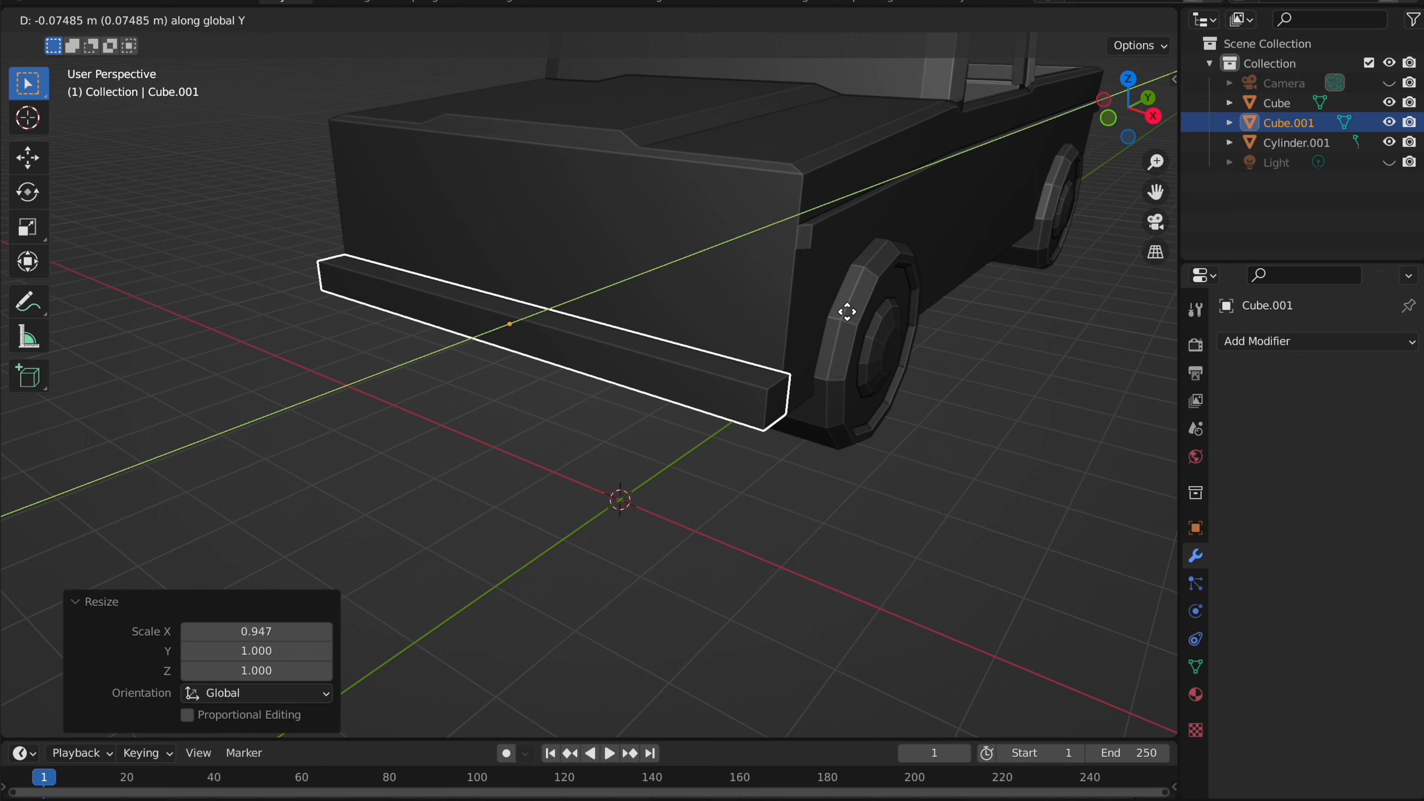
click(845, 312)
- Select the bumper's end face on the +X side and extrude it about 0.22 m outward in top view
key(Tab)
middle_drag(861, 300, 845, 313)
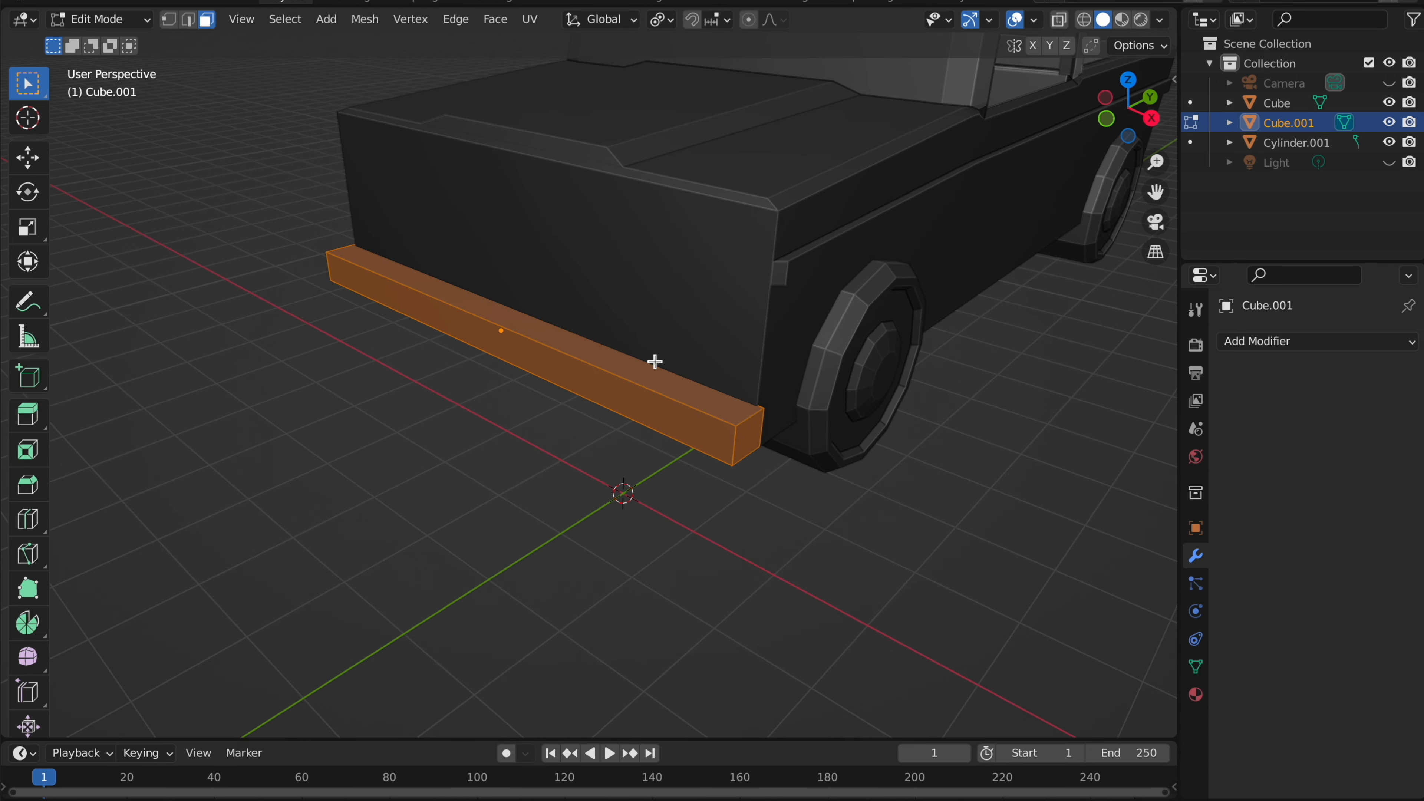
key(alt+a)
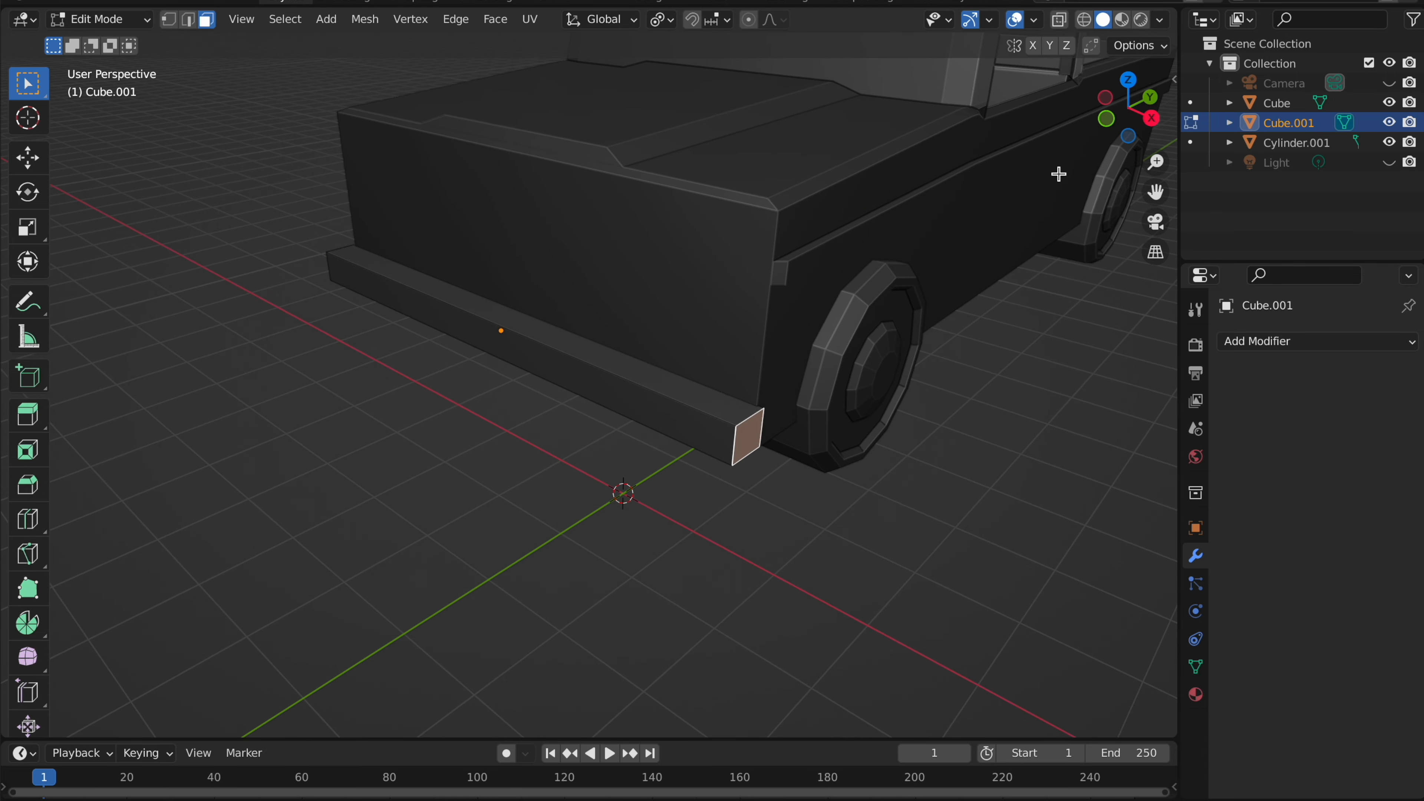
click(1134, 81)
shift+scroll(796, 185, right, 5)
scroll(796, 185, up, 5)
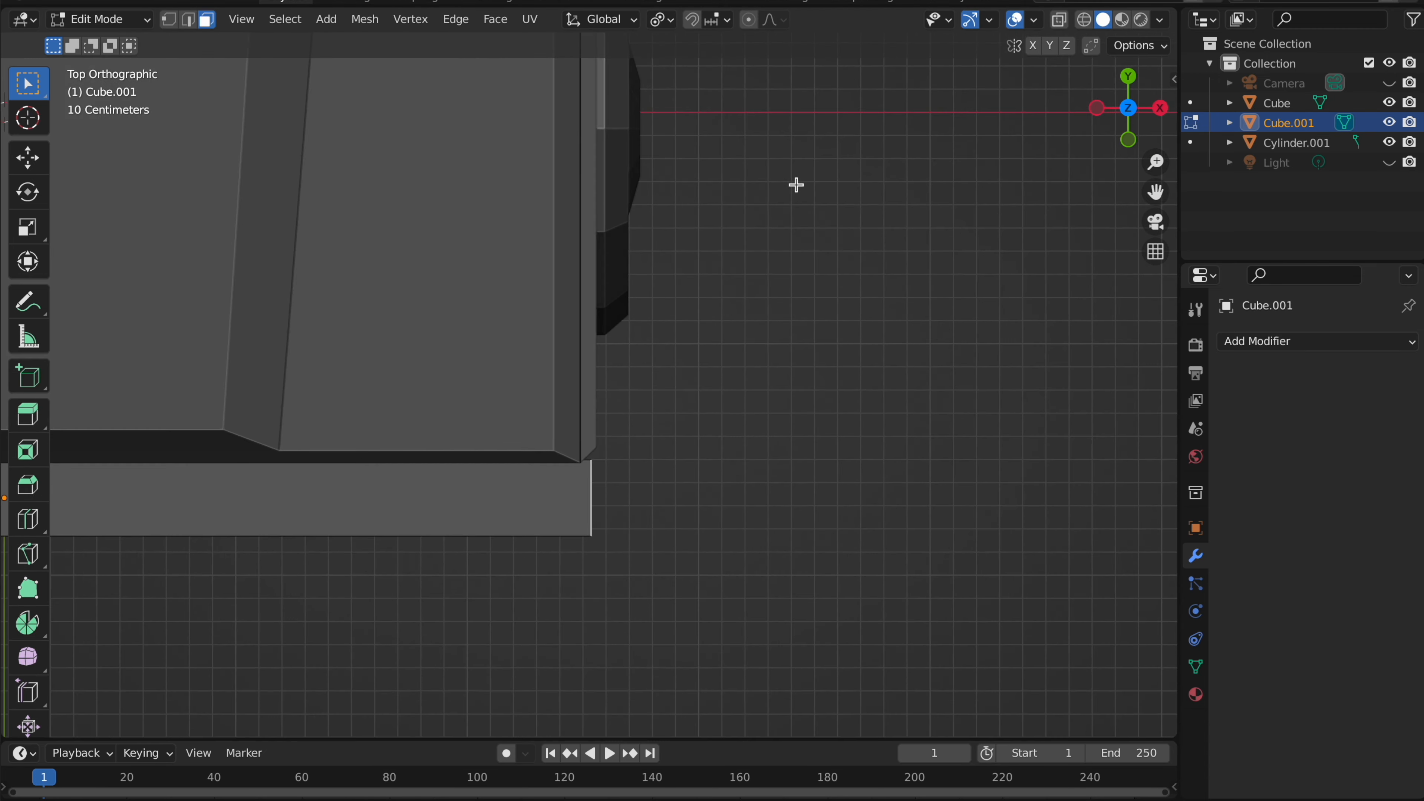
key(e)
click(760, 292)
- Move the extruded end face back about 0.14 m along Y and rotate it about -36° to angle the bumper corner
key(g)
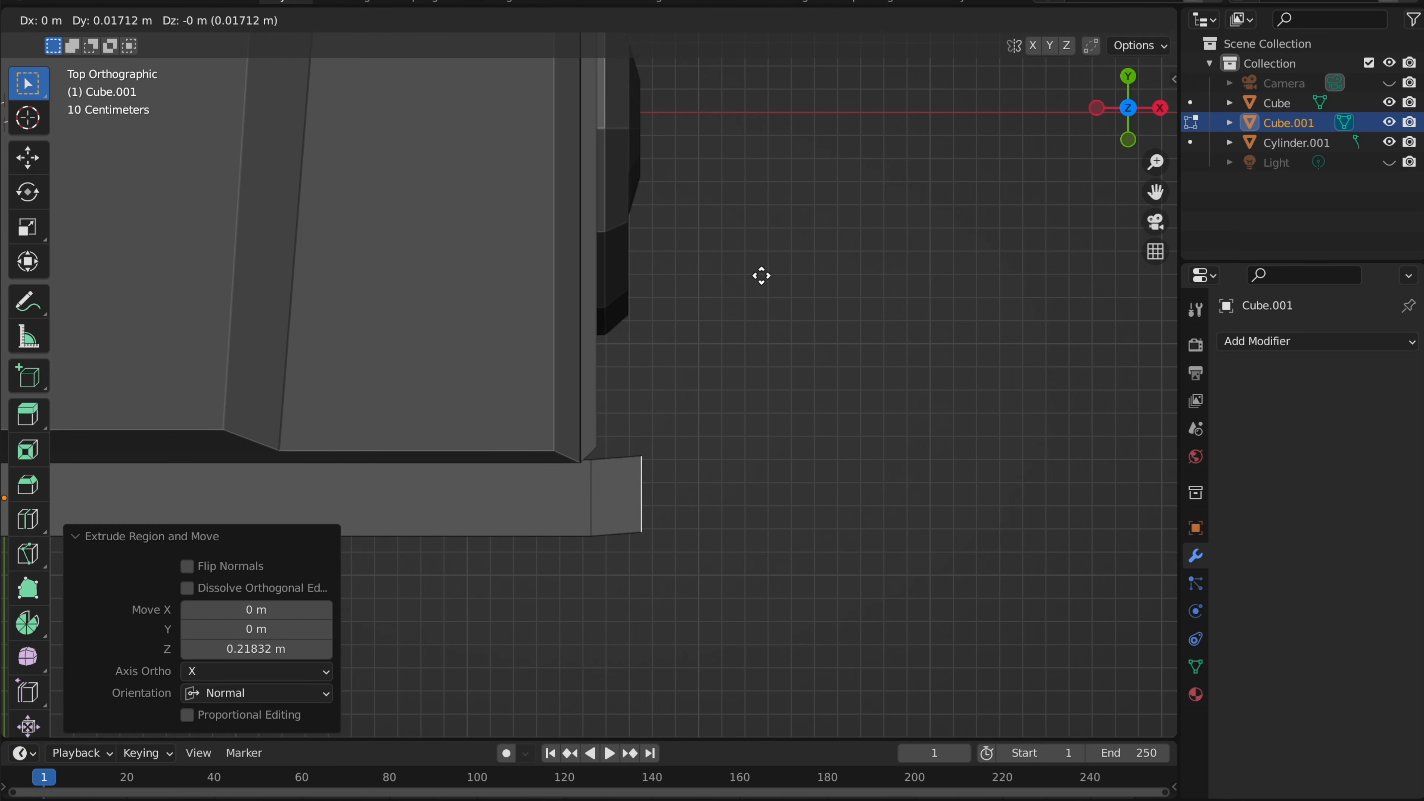
click(759, 257)
key(r)
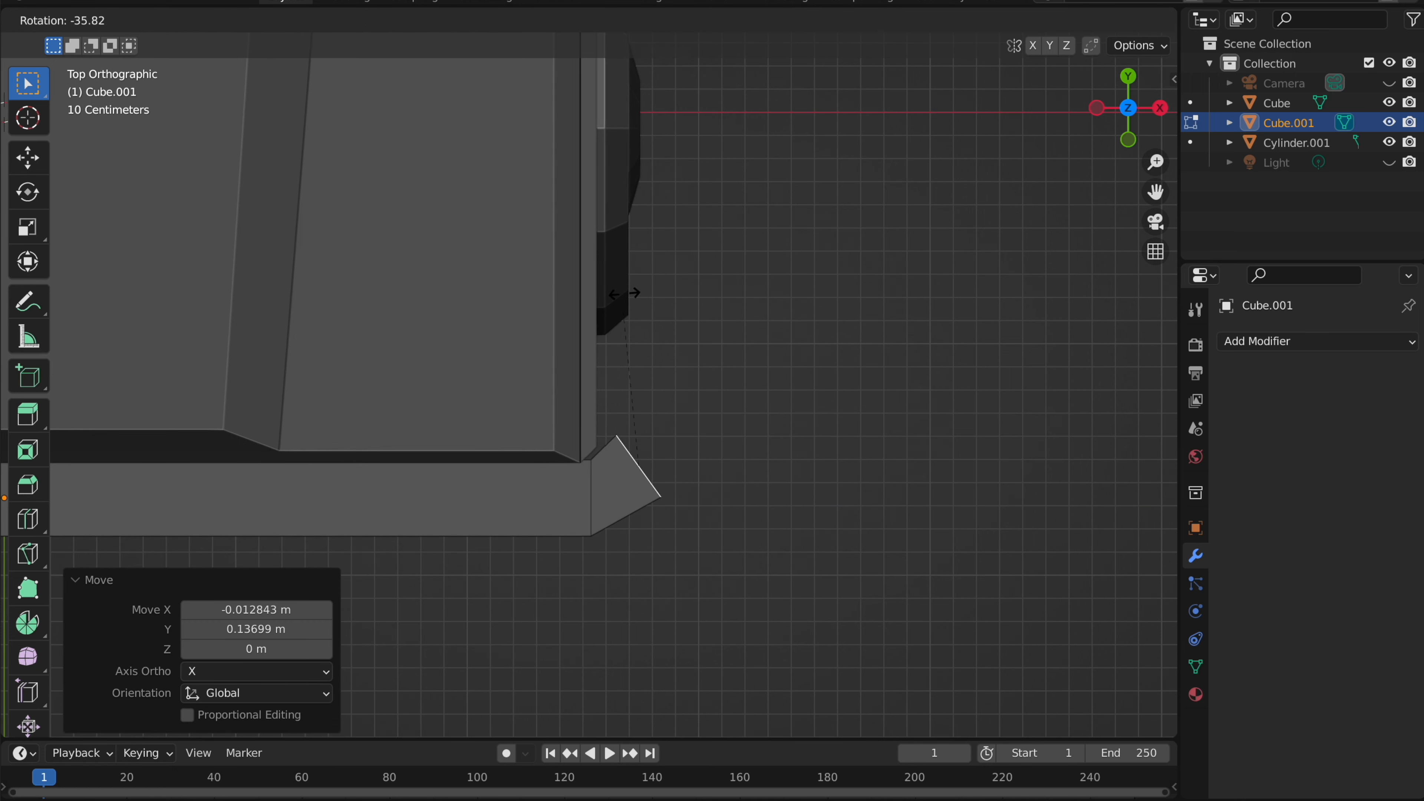
click(617, 297)
- Extrude the angled end face another 0.2 m or so, and move and rotate it to wrap around the body's corner
key(e)
click(623, 274)
key(g)
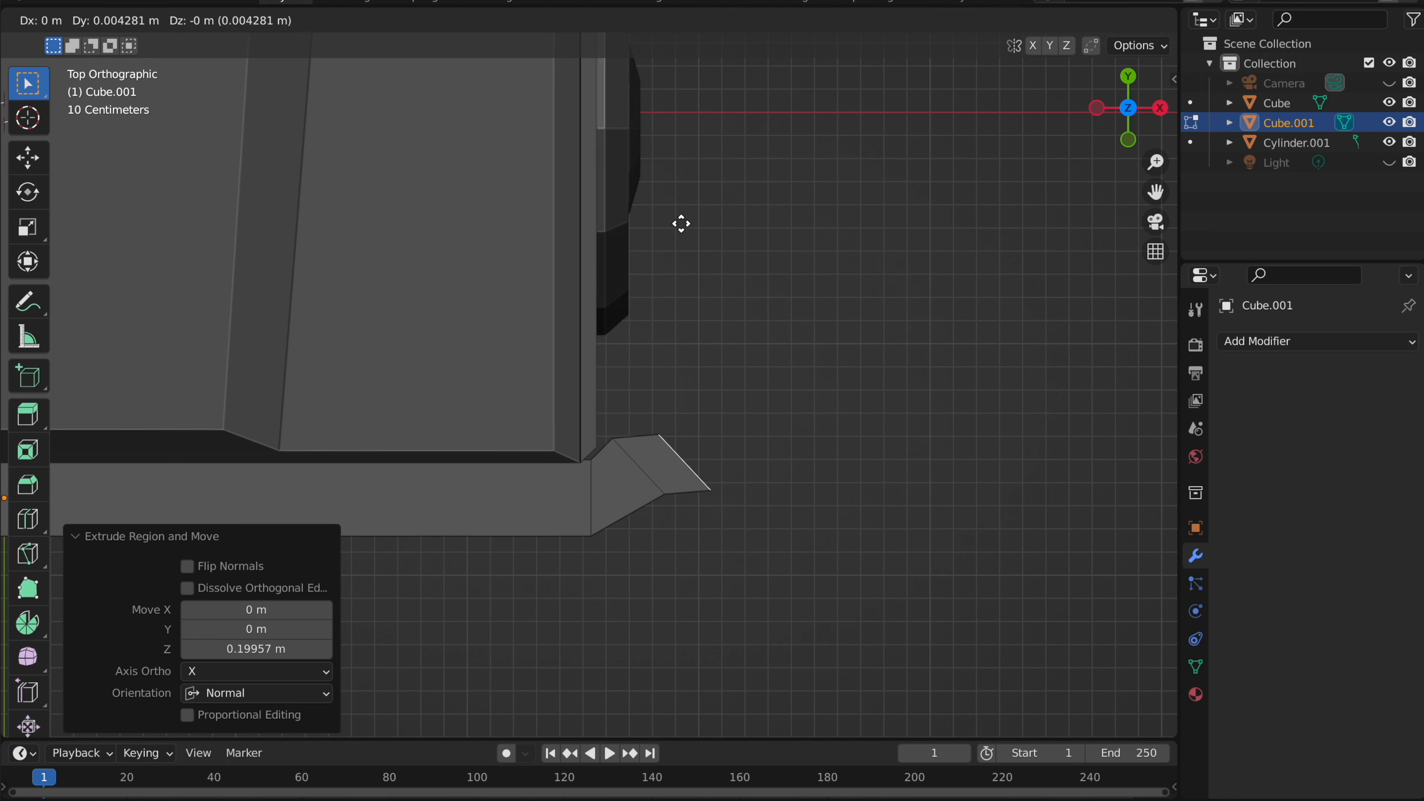
click(656, 208)
key(r)
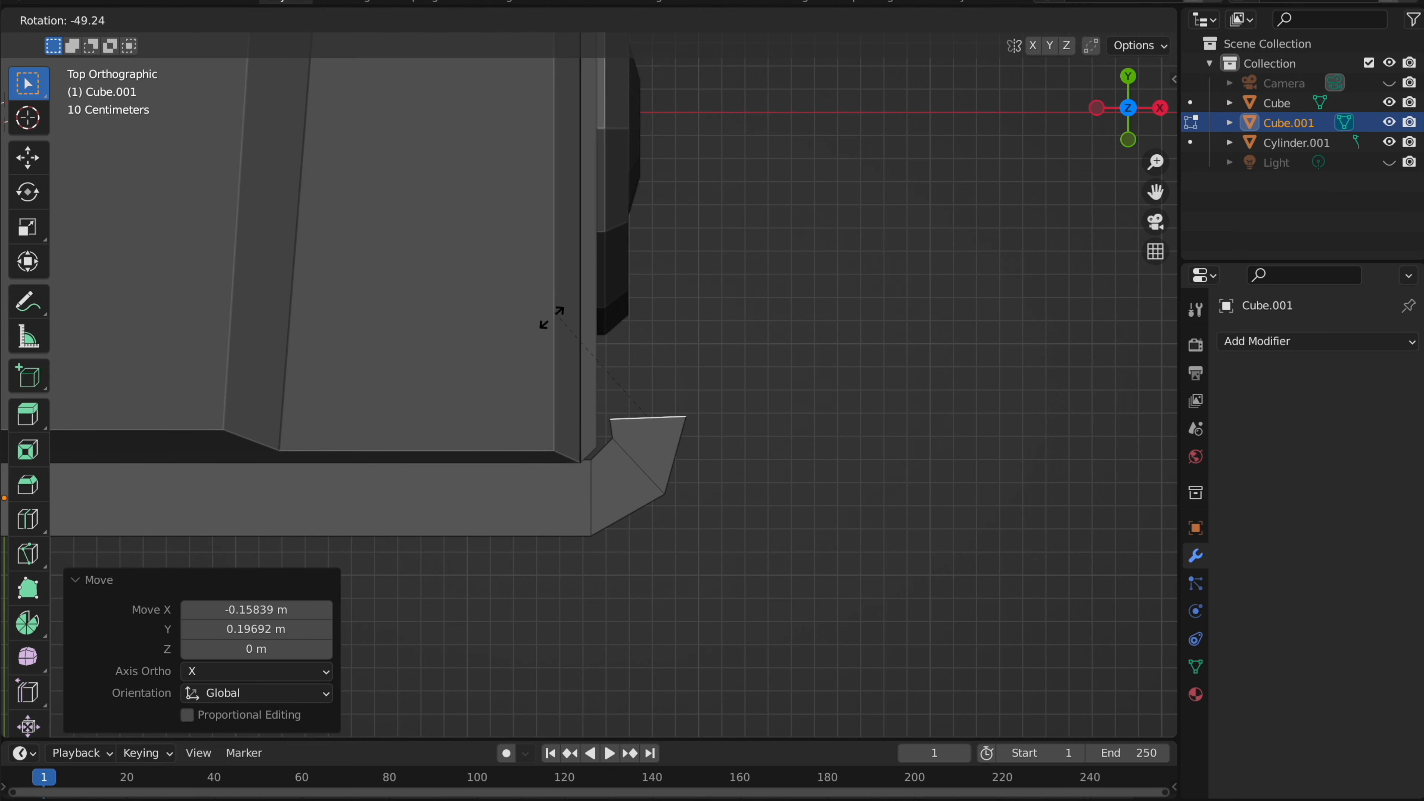
click(674, 268)
- Refine the bumper's wrapped end by moving its end face back along Y and adjusting its rotation and scale
key(g)
key(y)
click(685, 258)
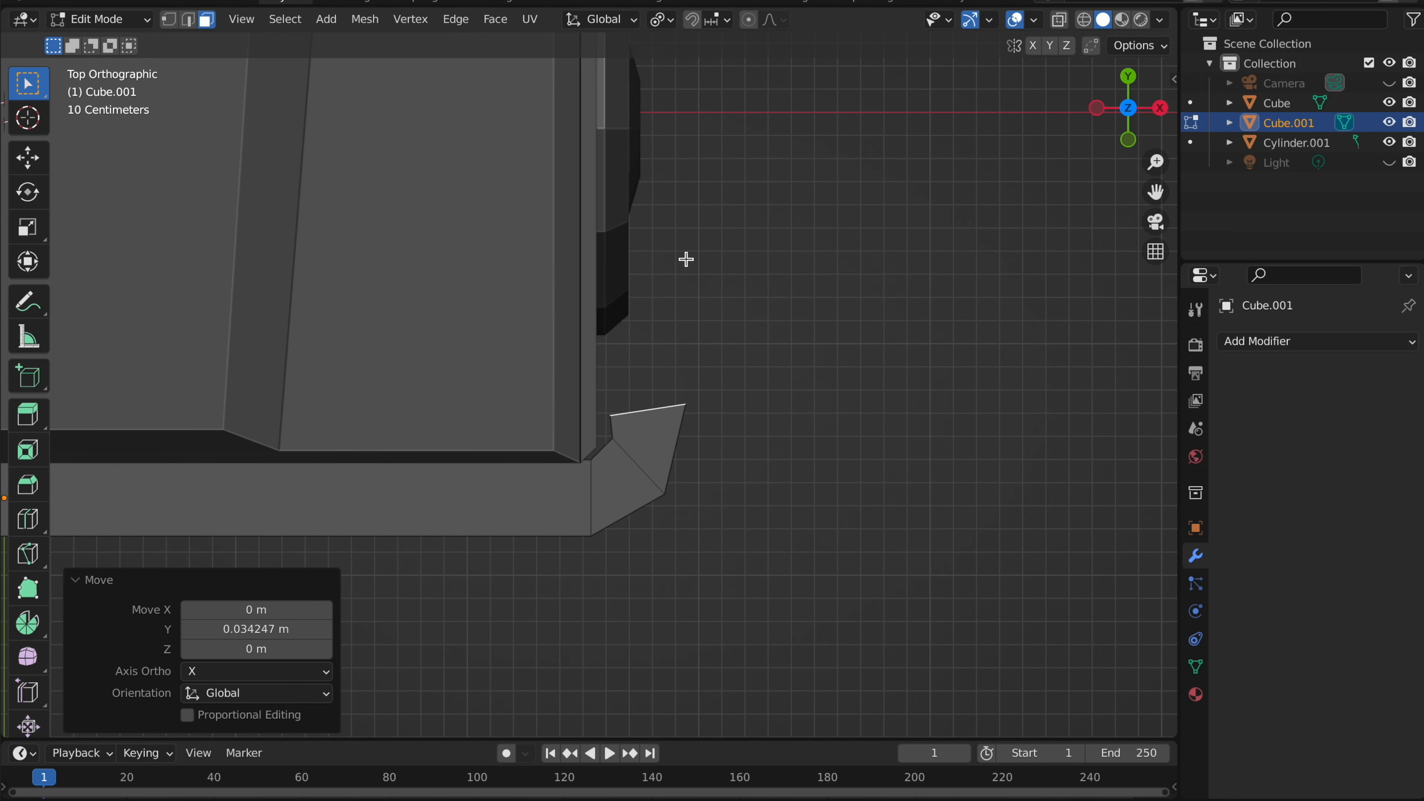
key(r)
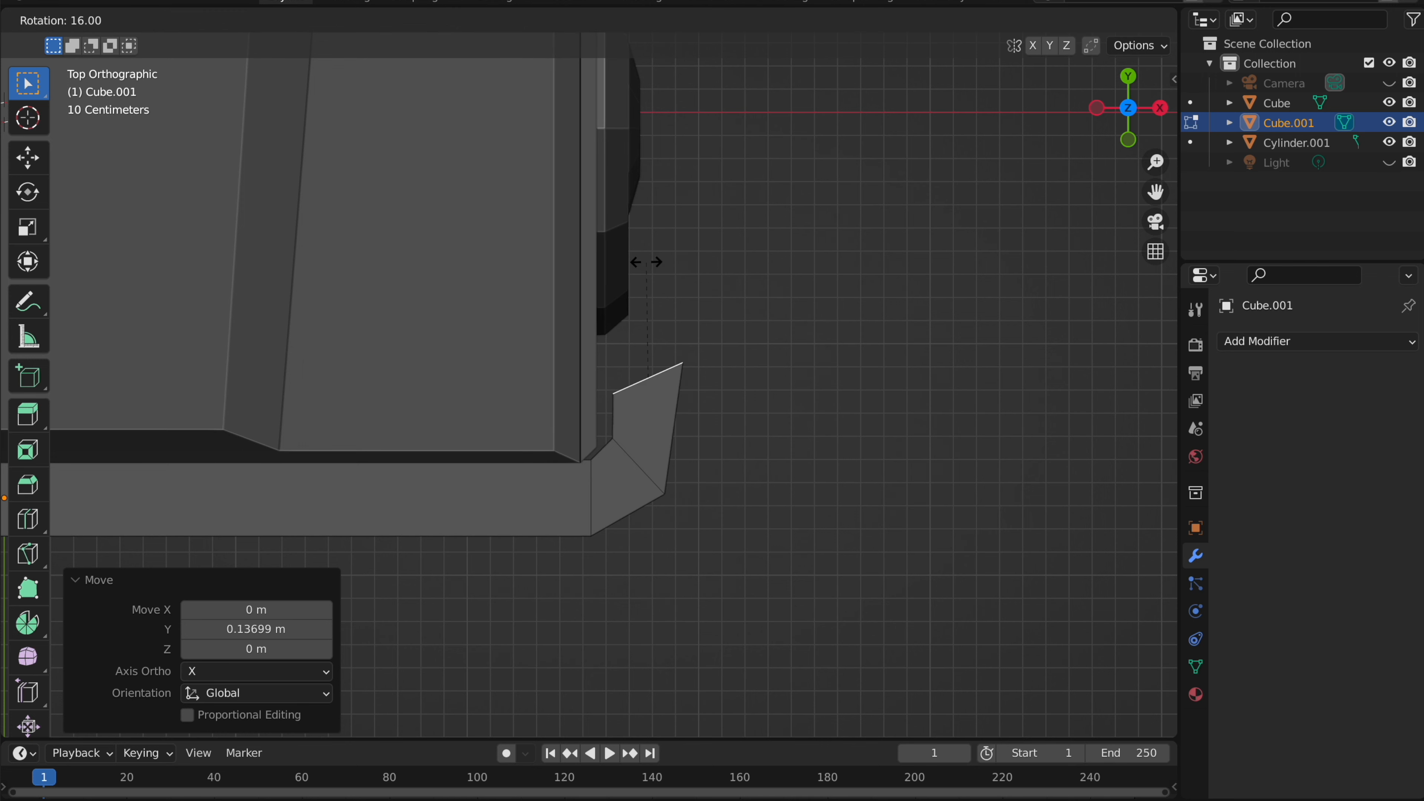
click(651, 278)
key(s)
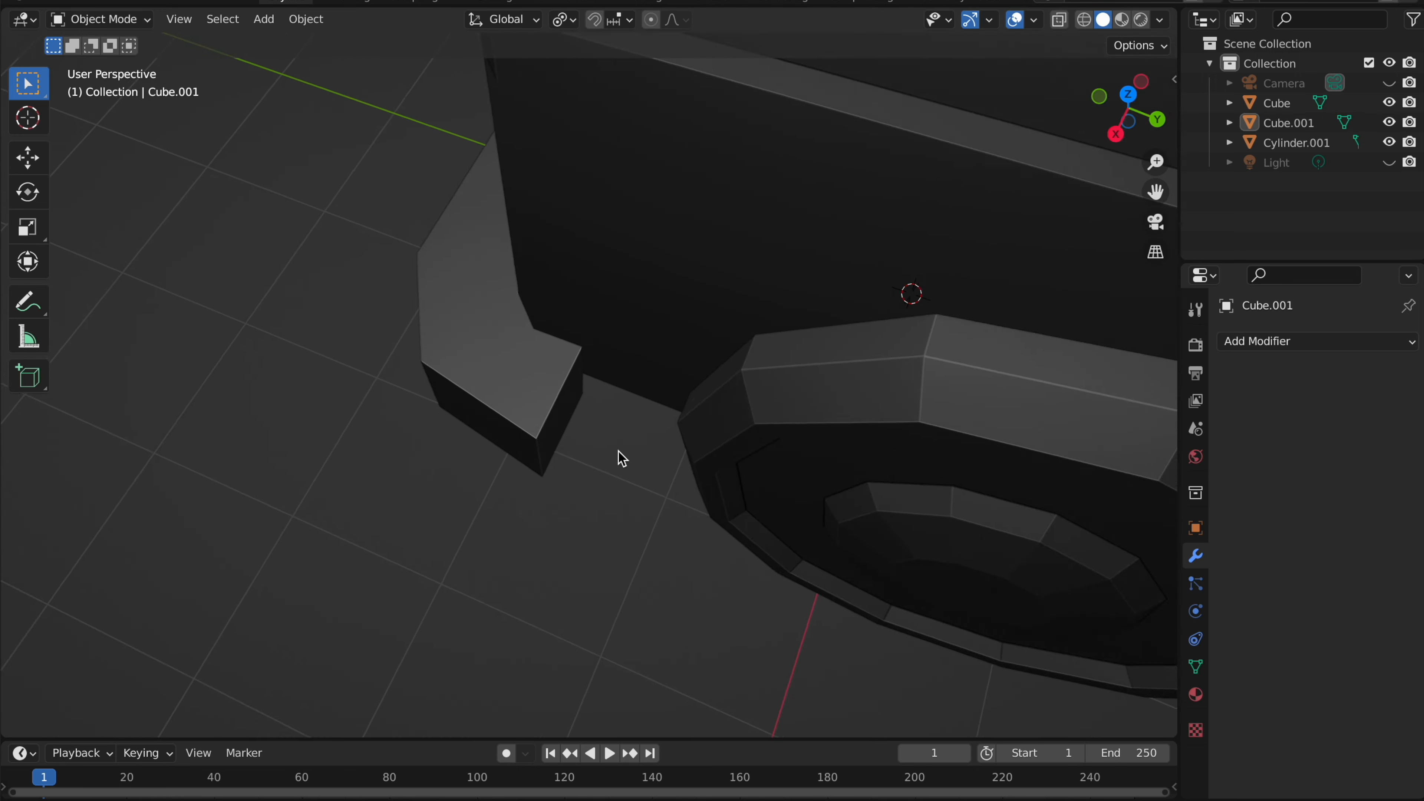
- Select the bumper and bevel its upper front edges, including the bent corner, with one segment
scroll(620, 455, up, 10)
click(619, 415)
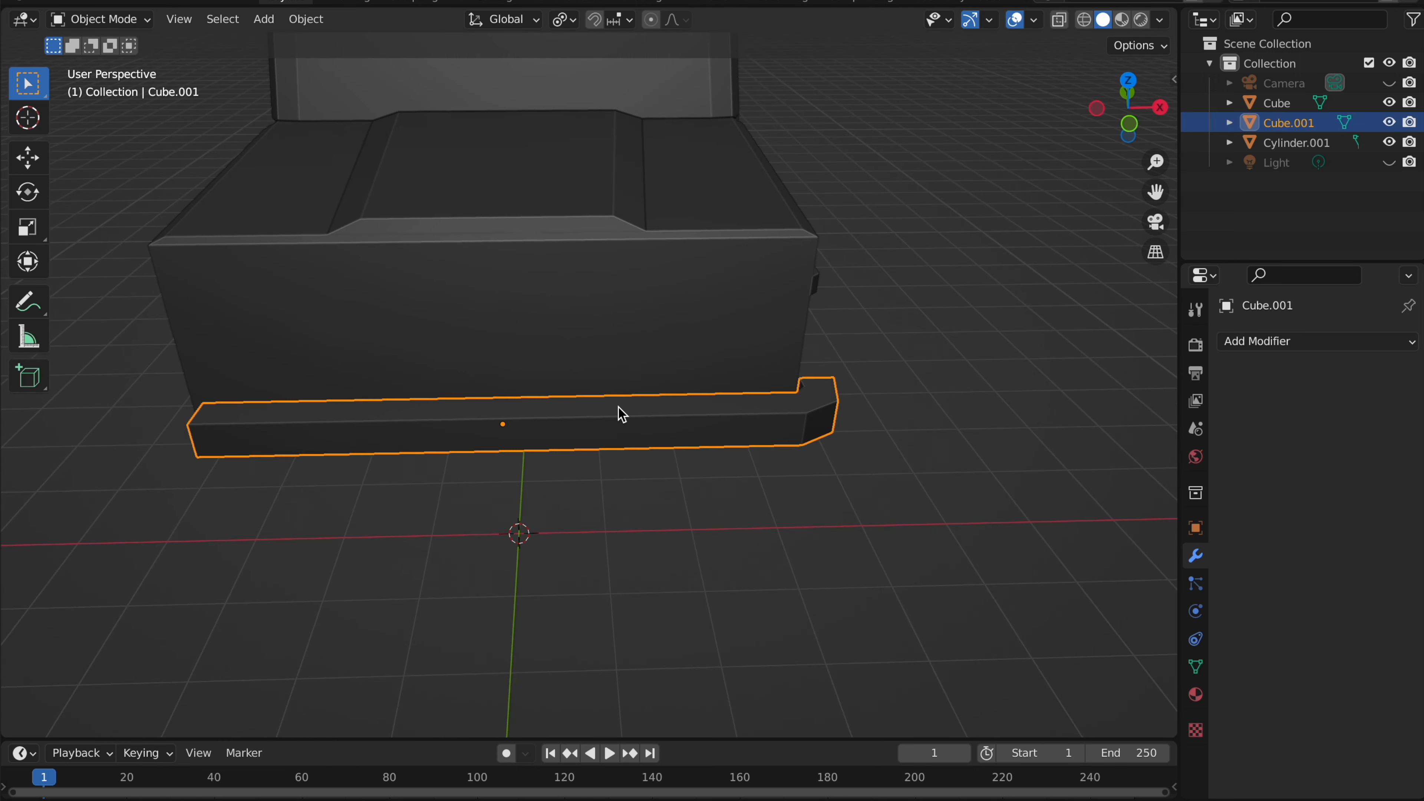
middle_drag(619, 415, 610, 415)
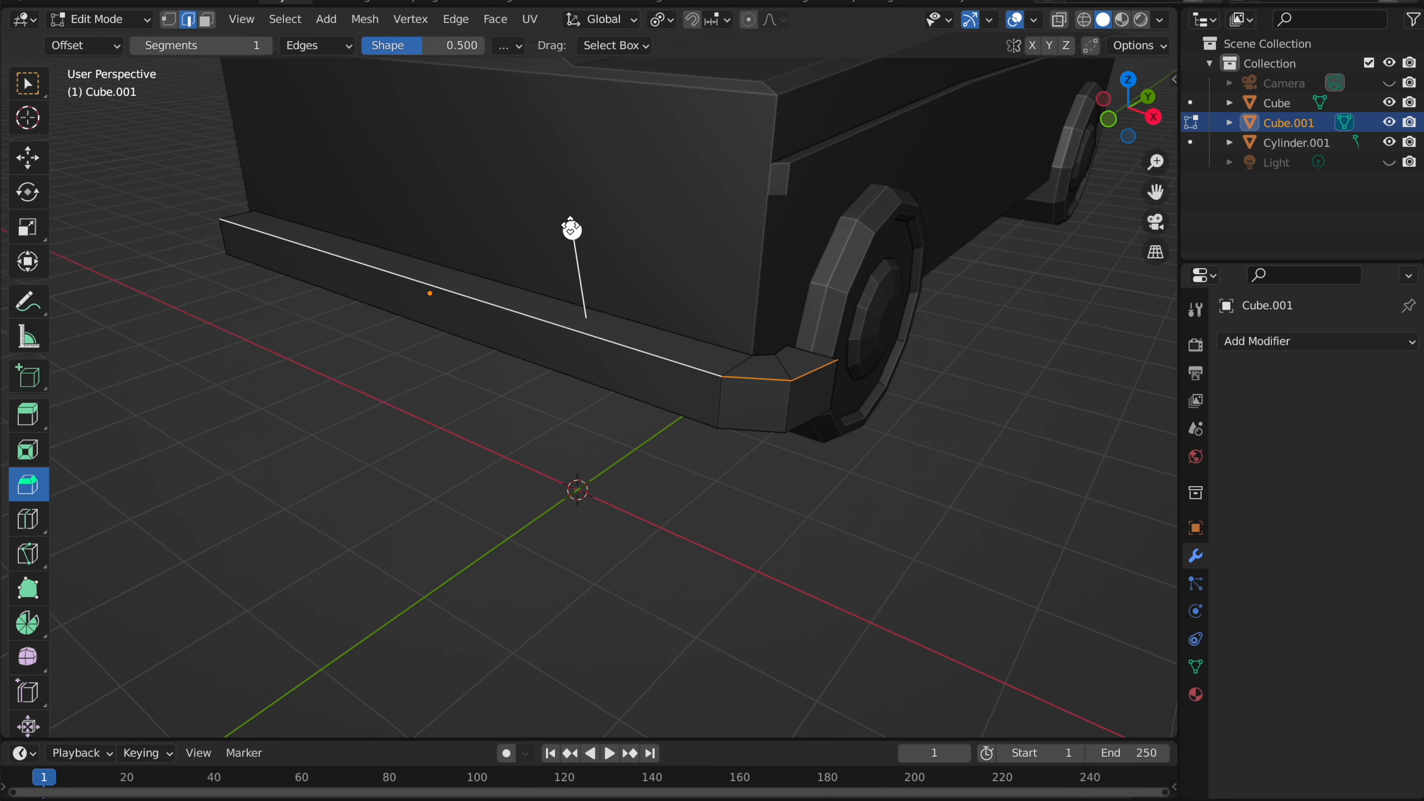
drag(579, 208, 593, 183)
middle_drag(593, 183, 628, 229)
- Bevel the bumper's lower front edges around the bent corner with one segment
alt+click(663, 324)
middle_drag(662, 324, 661, 325)
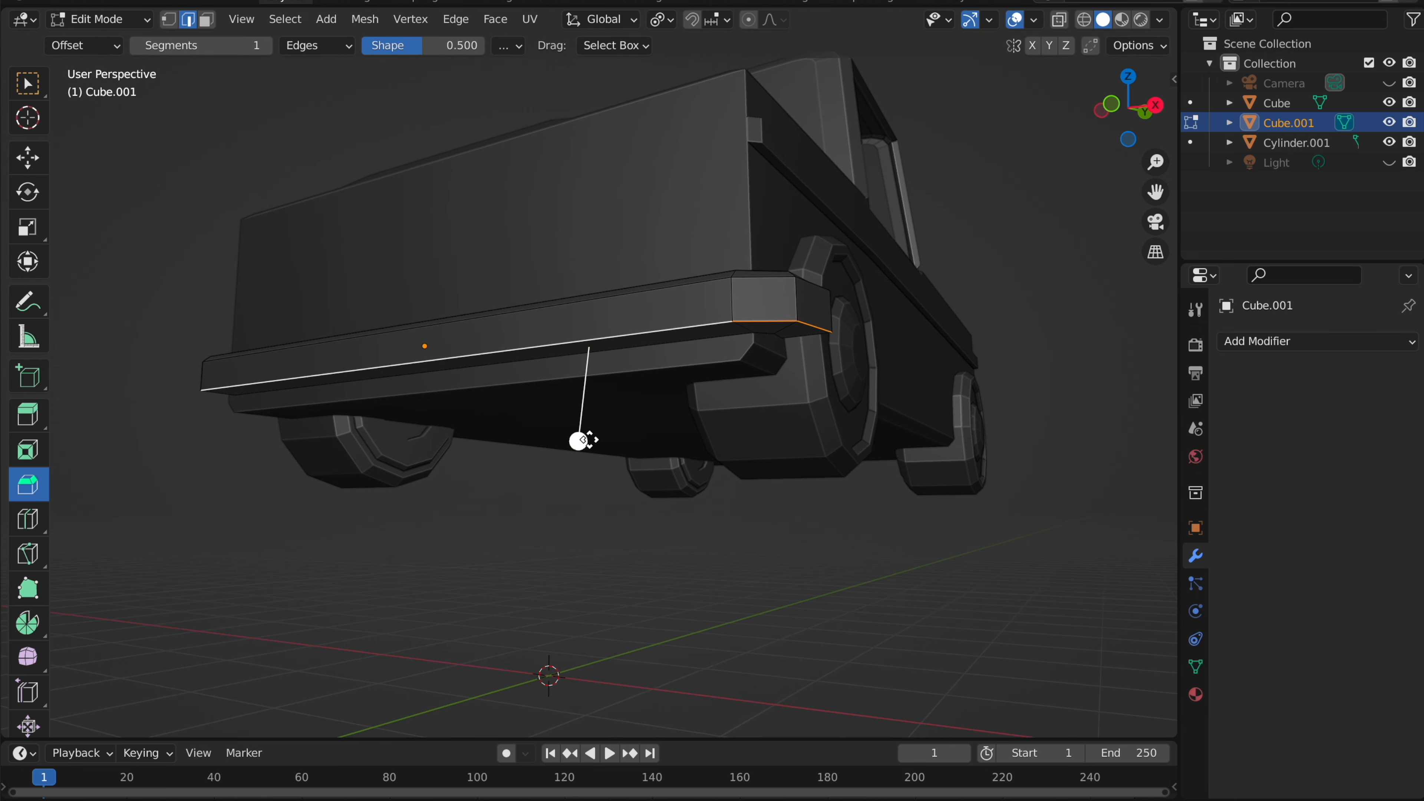
drag(594, 464, 565, 413)
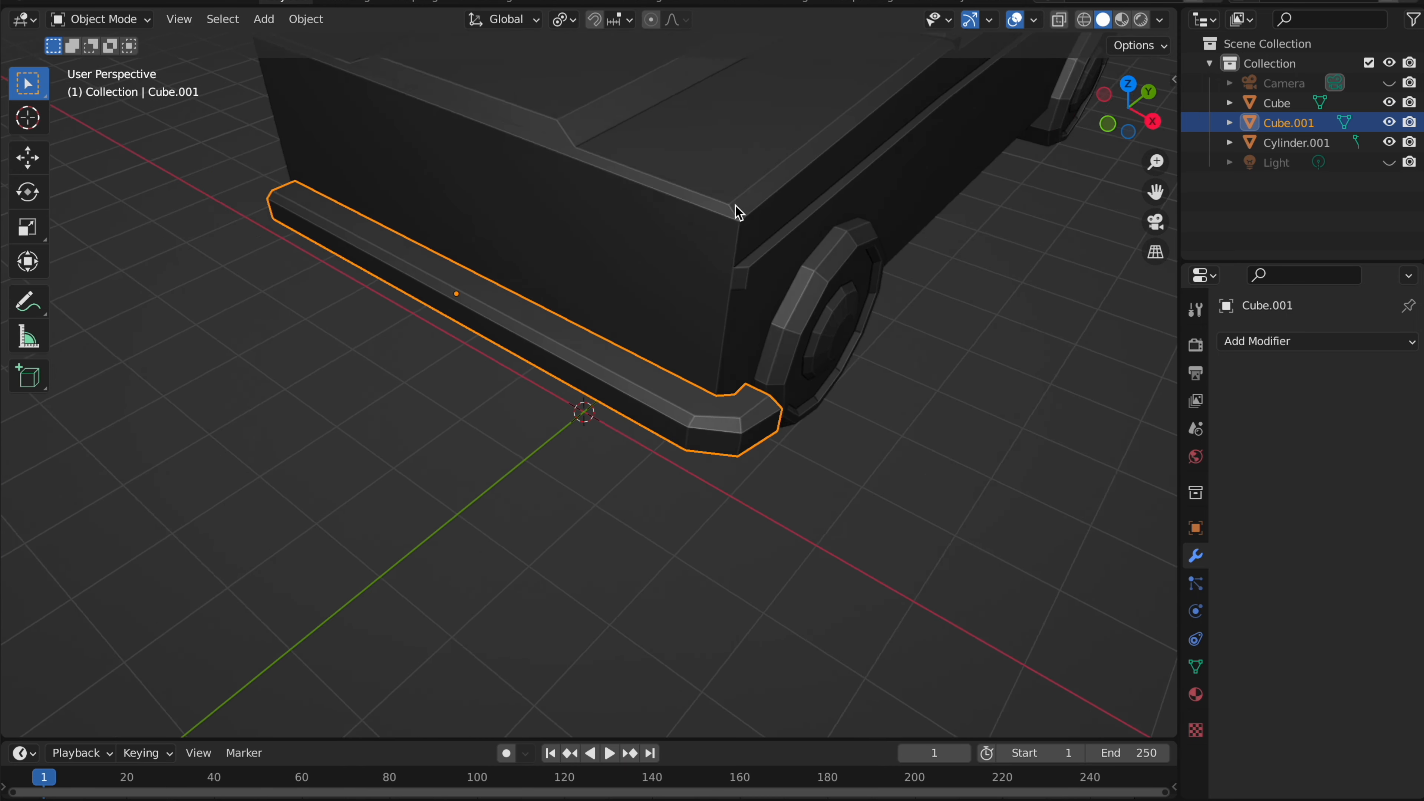
- Add a single centered loop cut across the middle of the bumper's straight section
key(Tab)
shift+middle_drag(734, 206, 866, 173)
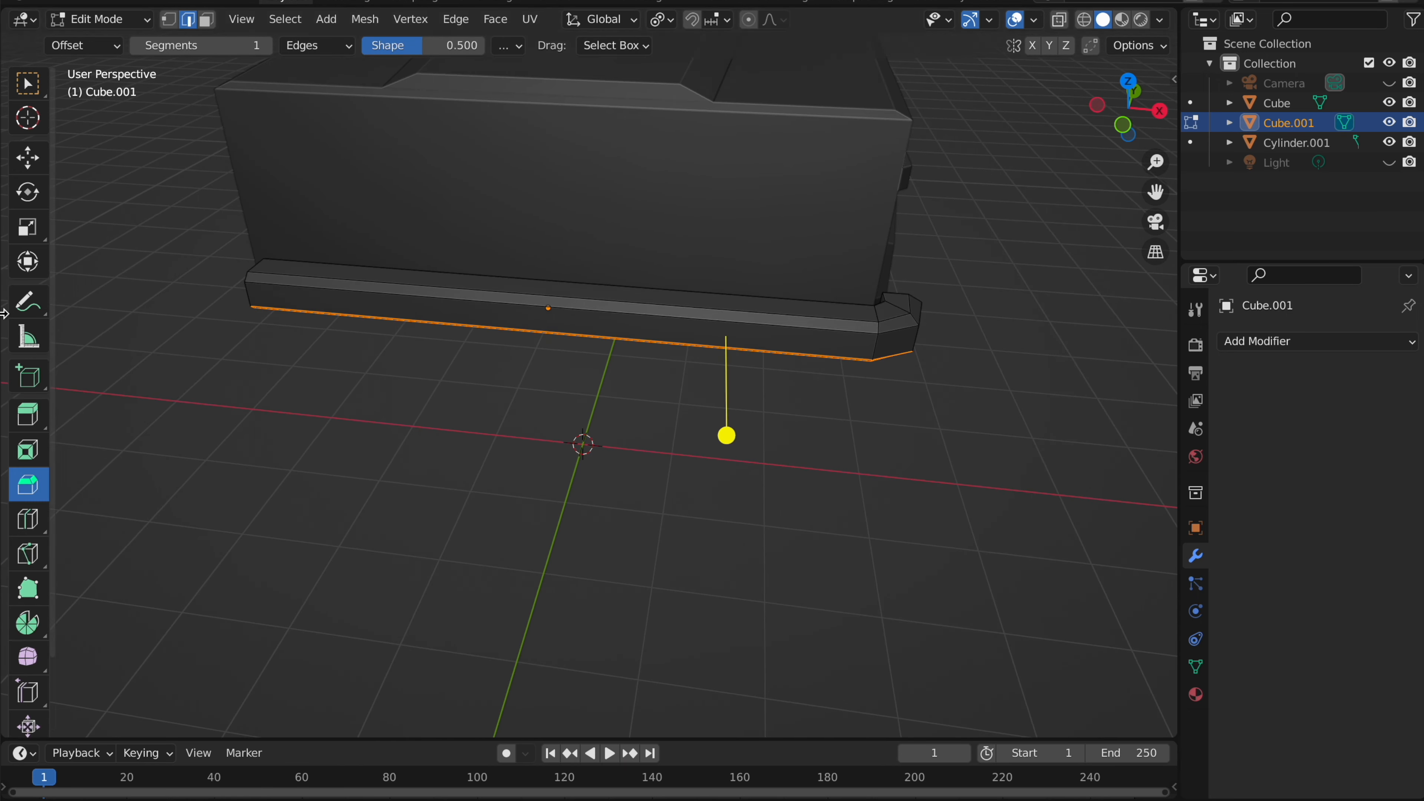
click(28, 83)
middle_drag(404, 280, 426, 339)
middle_drag(336, 331, 352, 340)
click(17, 516)
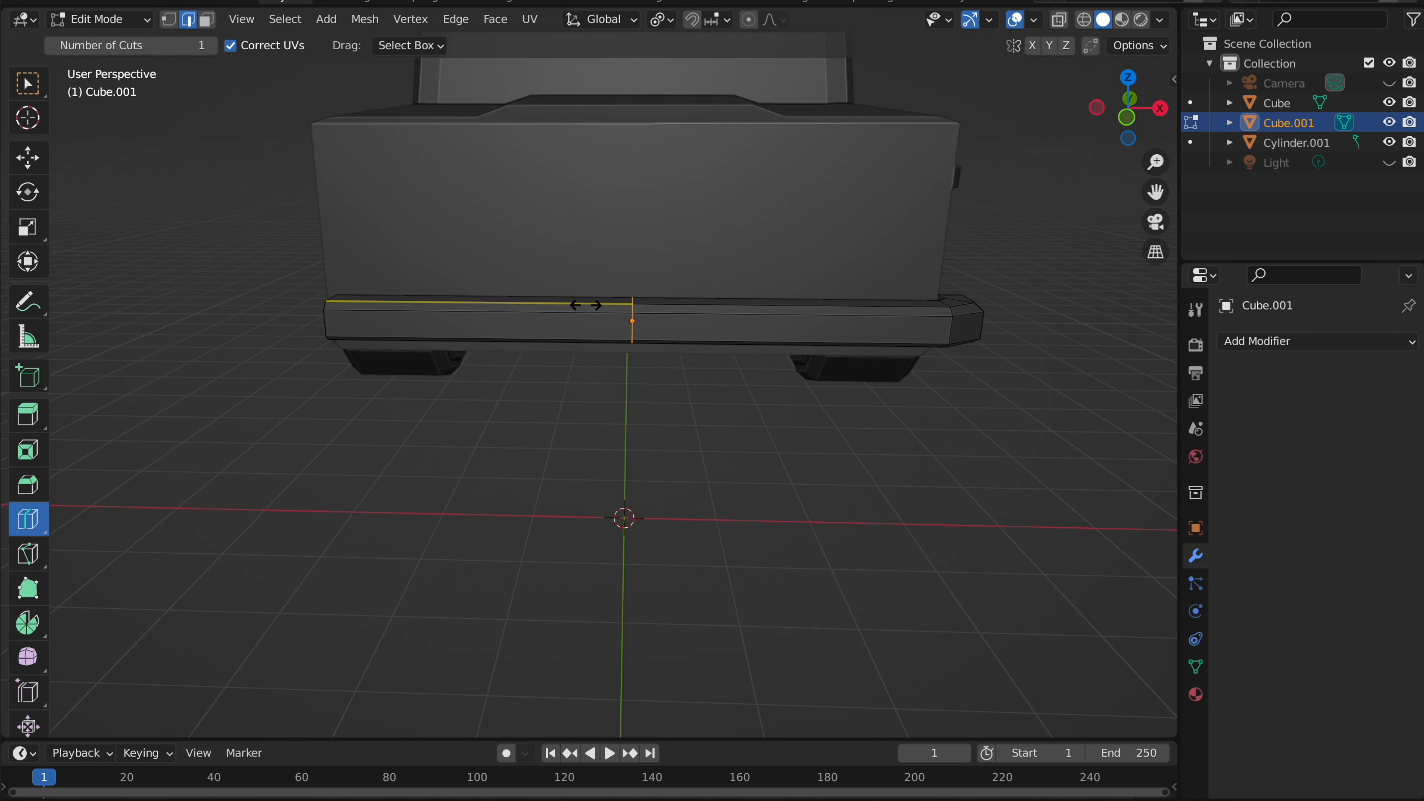
click(586, 306)
- In front wireframe view, delete the faces of the bumper half that lacks the bent end, and return to solid shading
click(30, 84)
click(1126, 118)
key(z)
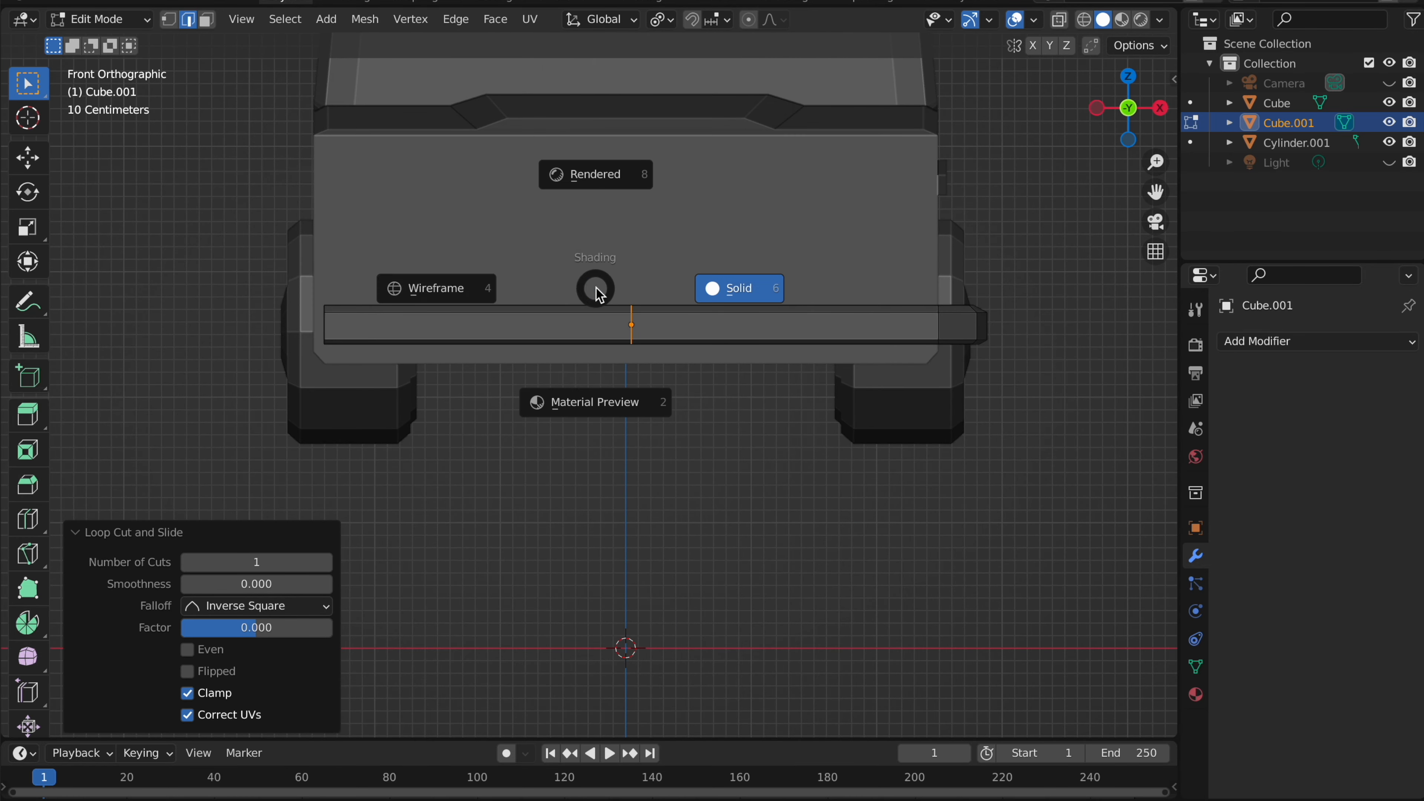
click(436, 287)
drag(314, 239, 772, 495)
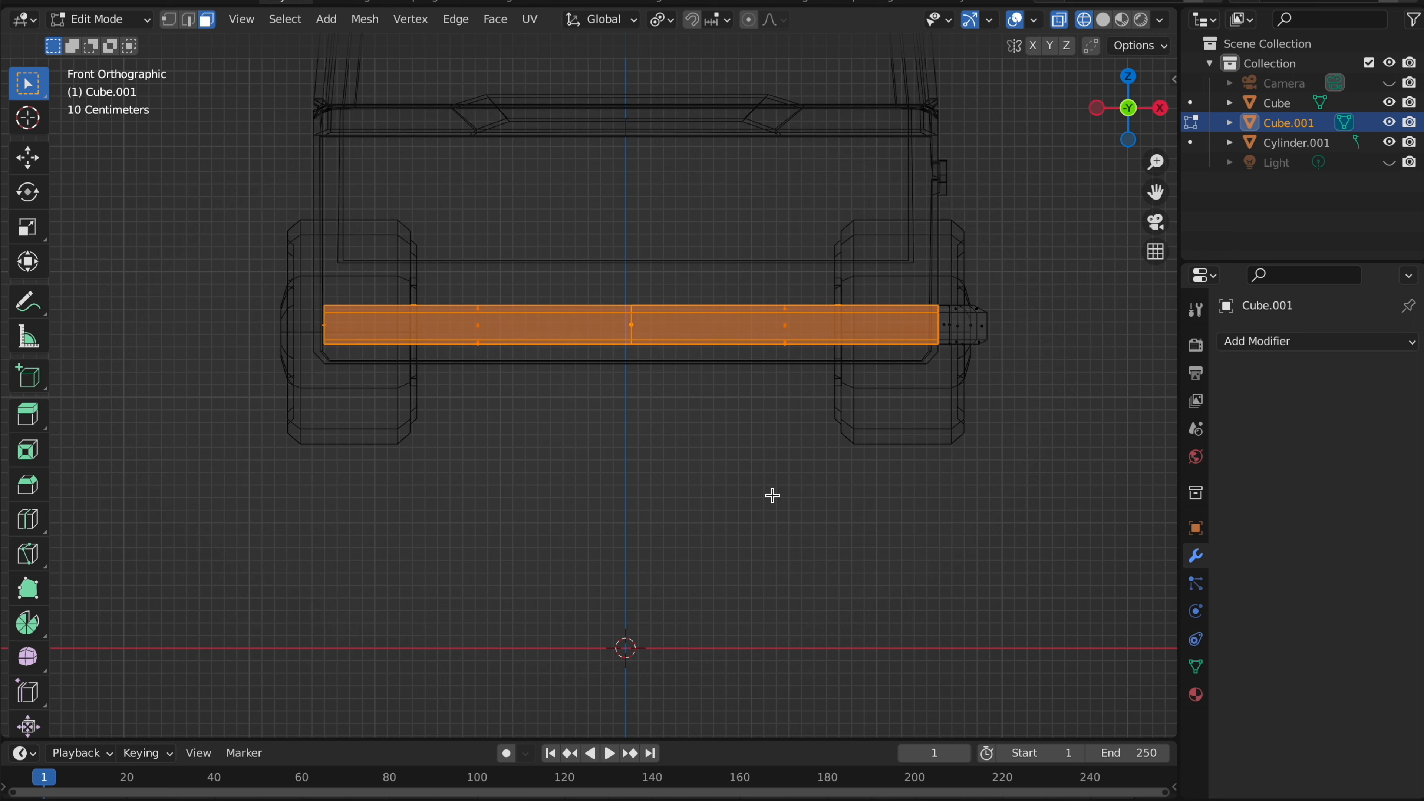
drag(322, 238, 667, 359)
key(x)
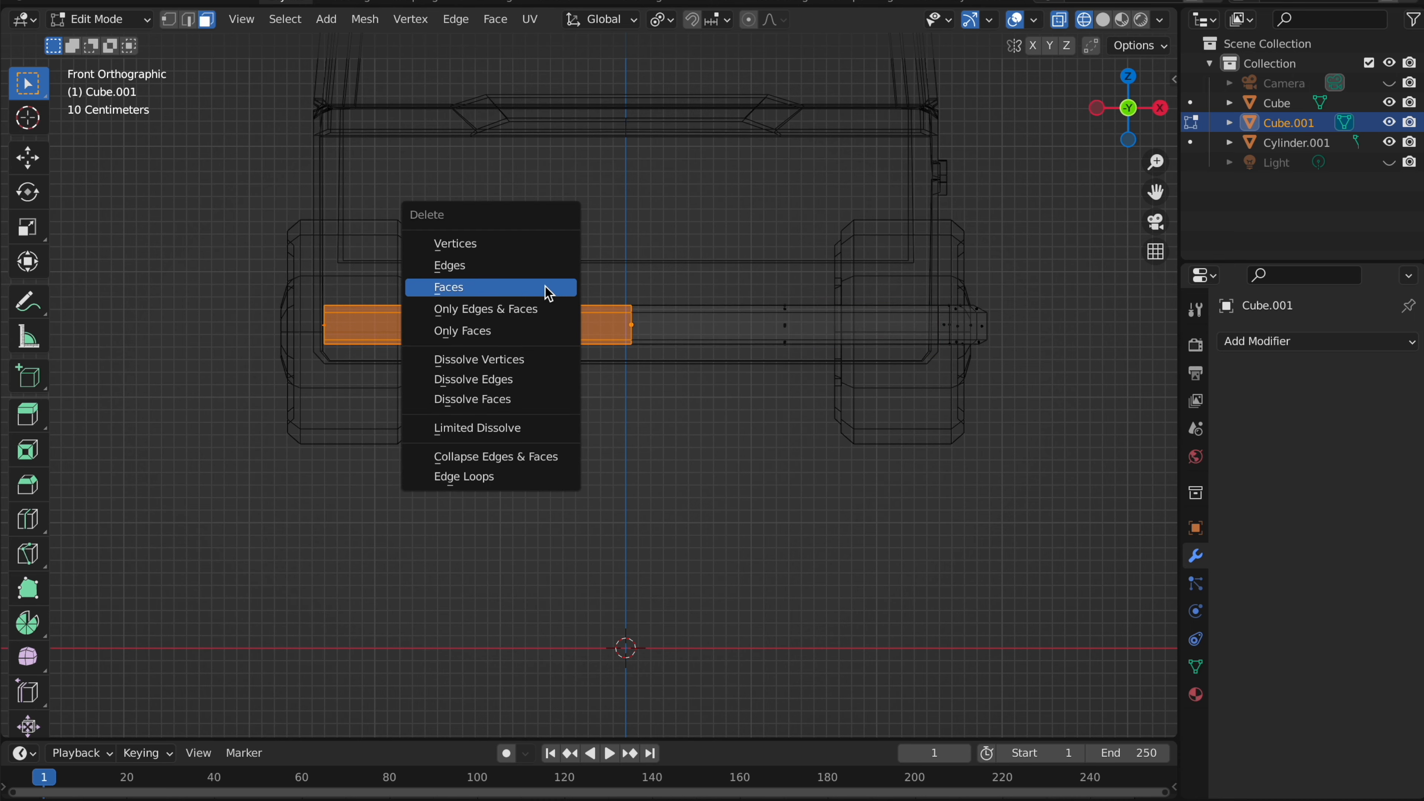
click(547, 288)
key(z)
click(673, 314)
scroll(672, 314, left, 5)
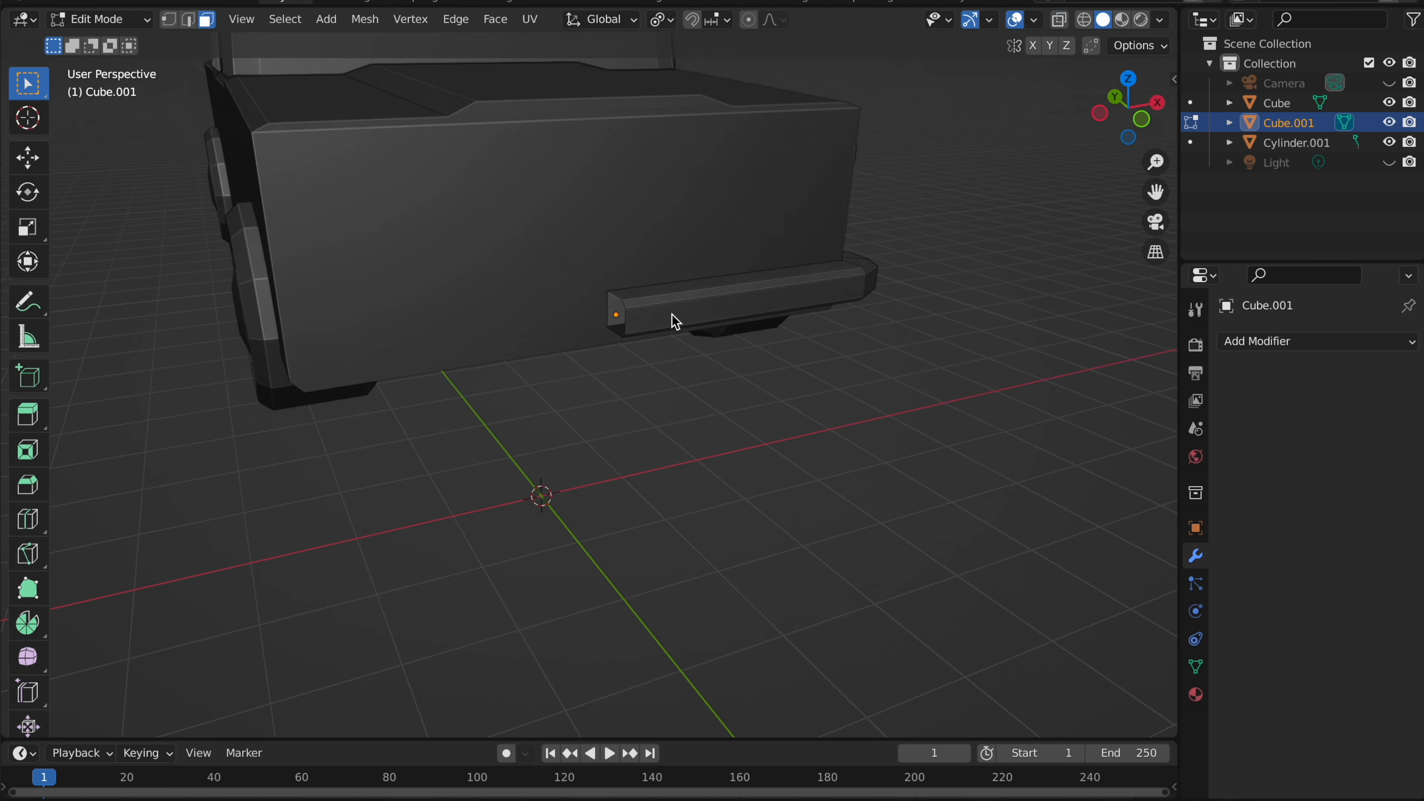
- Add a Mirror modifier on the X axis to the remaining half of the bumper
key(Tab)
scroll(671, 314, right, 10)
scroll(675, 321, right, 2)
click(1360, 340)
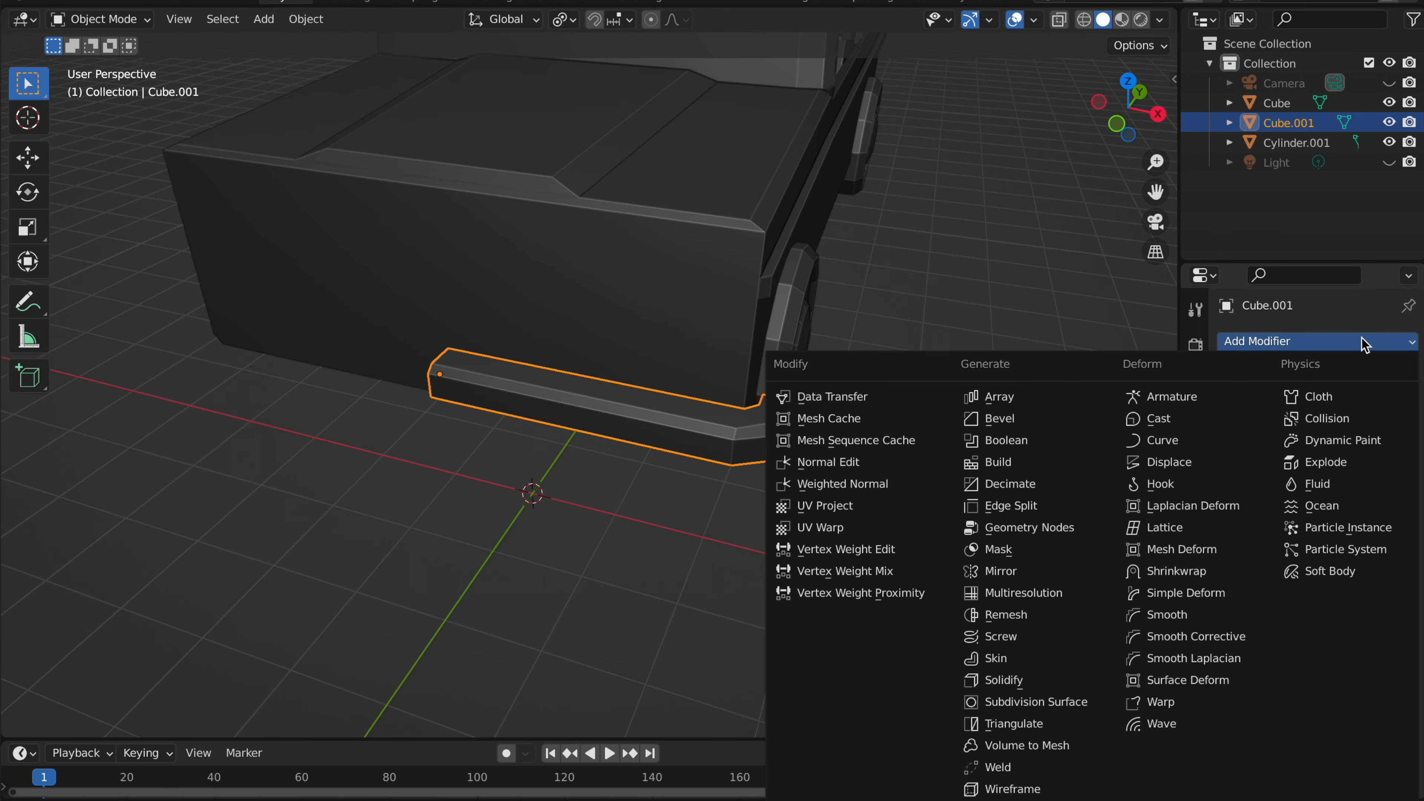
click(1034, 572)
scroll(868, 376, right, 3)
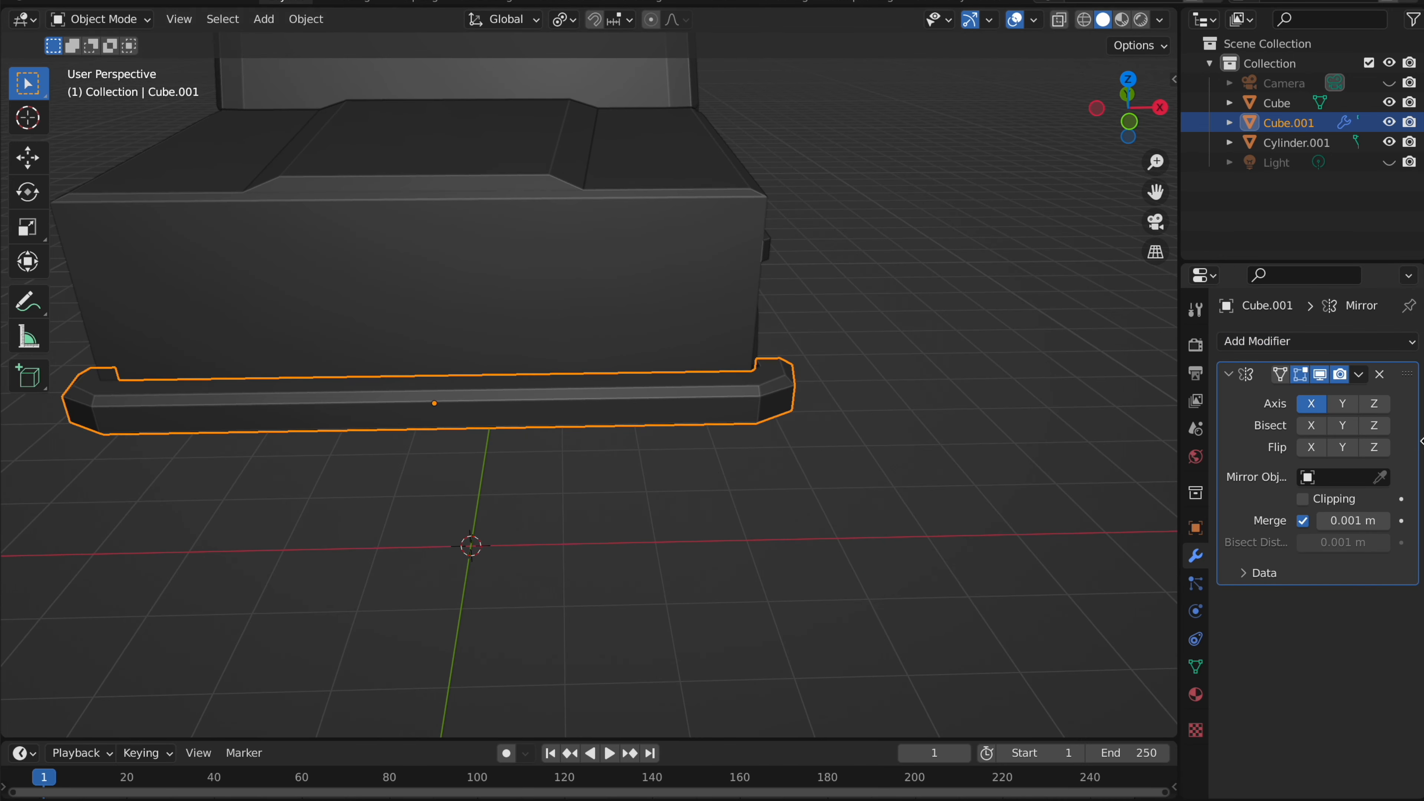
- Put the bumper into Edit Mode and enable Clipping on its Mirror modifier
shift+scroll(721, 360, up, 2)
key(Tab)
scroll(719, 353, up, 4)
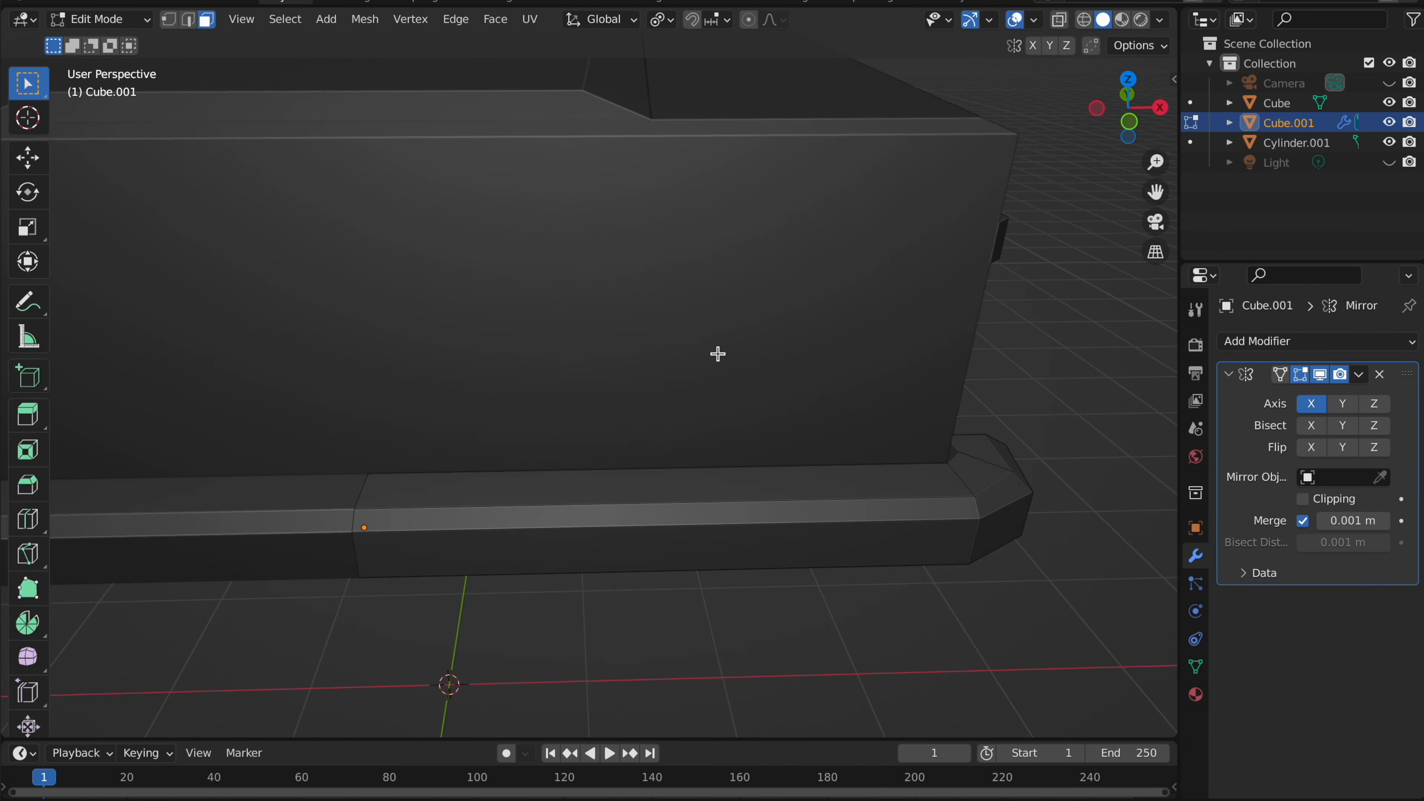
scroll(678, 346, right, 6)
scroll(678, 344, down, 3)
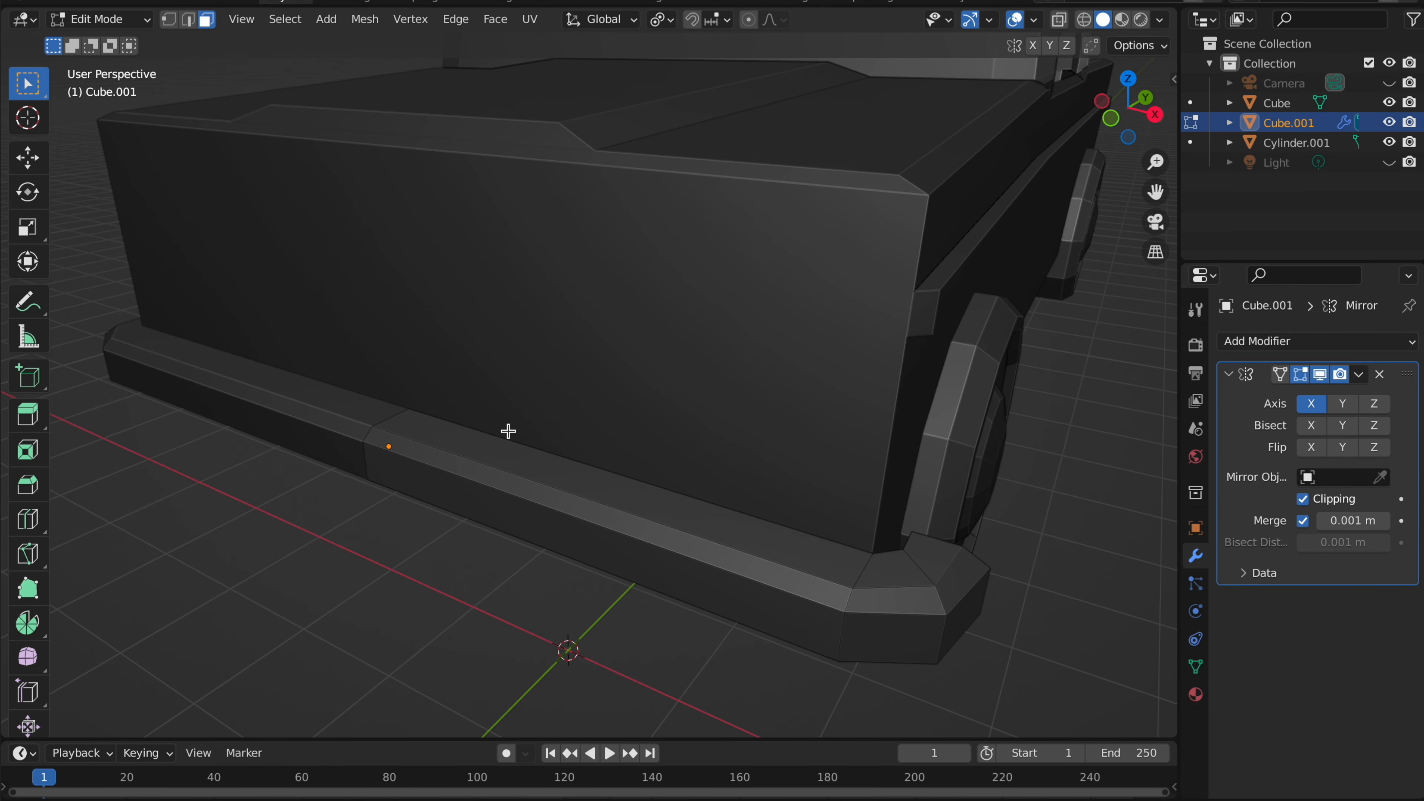
- Add one loop cut across the bumper half's straight section and slide it toward the bent end by a factor of about 0.389
click(502, 449)
scroll(501, 448, up, 3)
scroll(741, 429, down, 2)
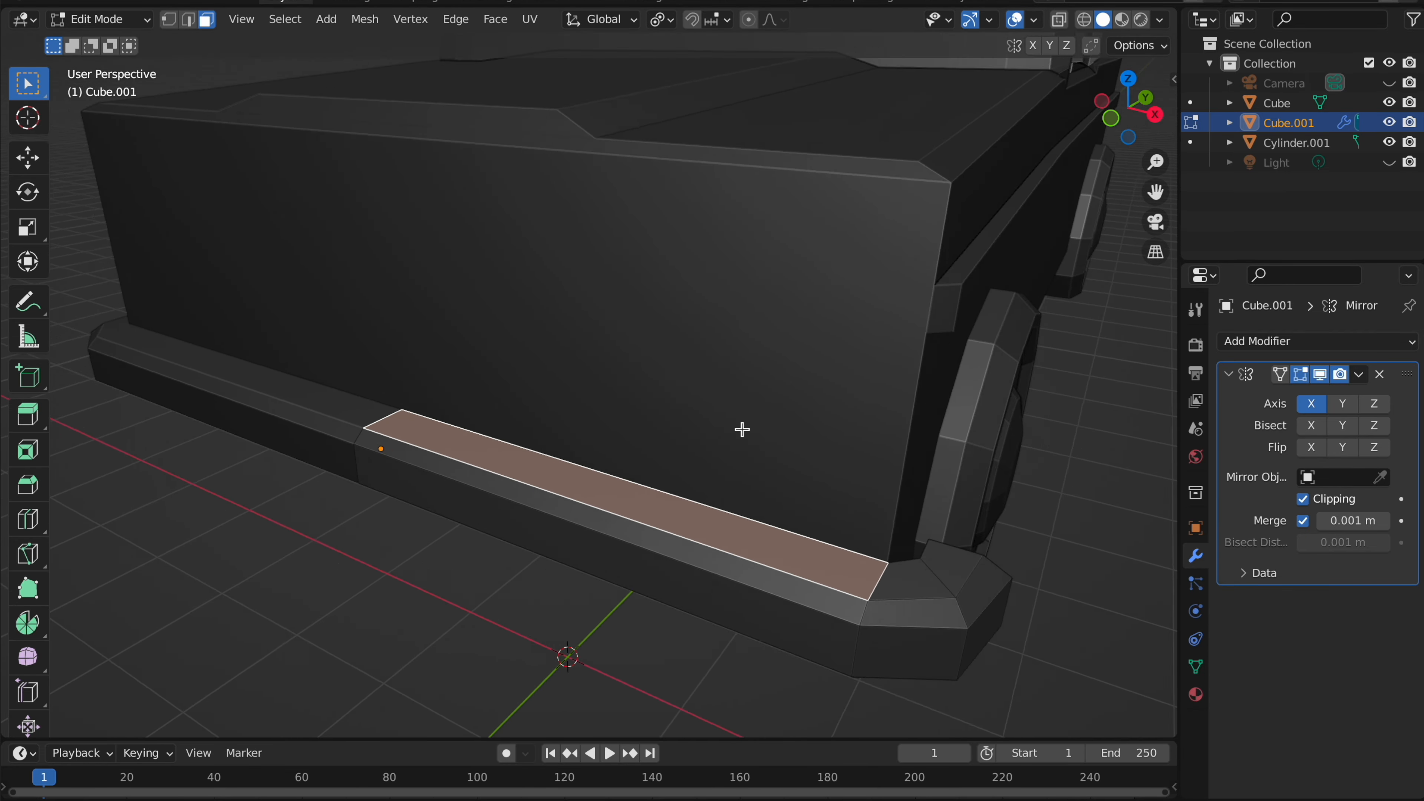
scroll(742, 430, left, 4)
click(29, 523)
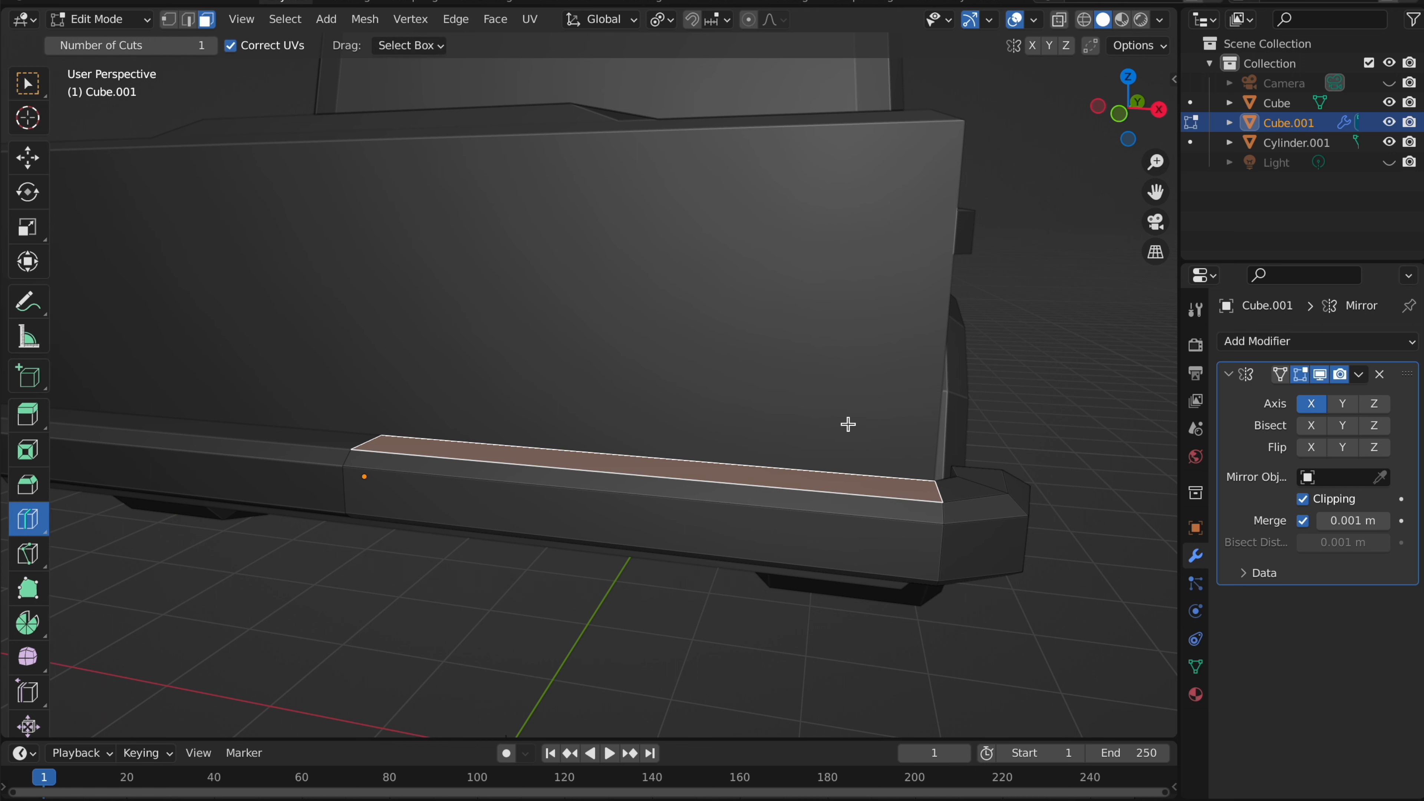
drag(668, 476, 854, 354)
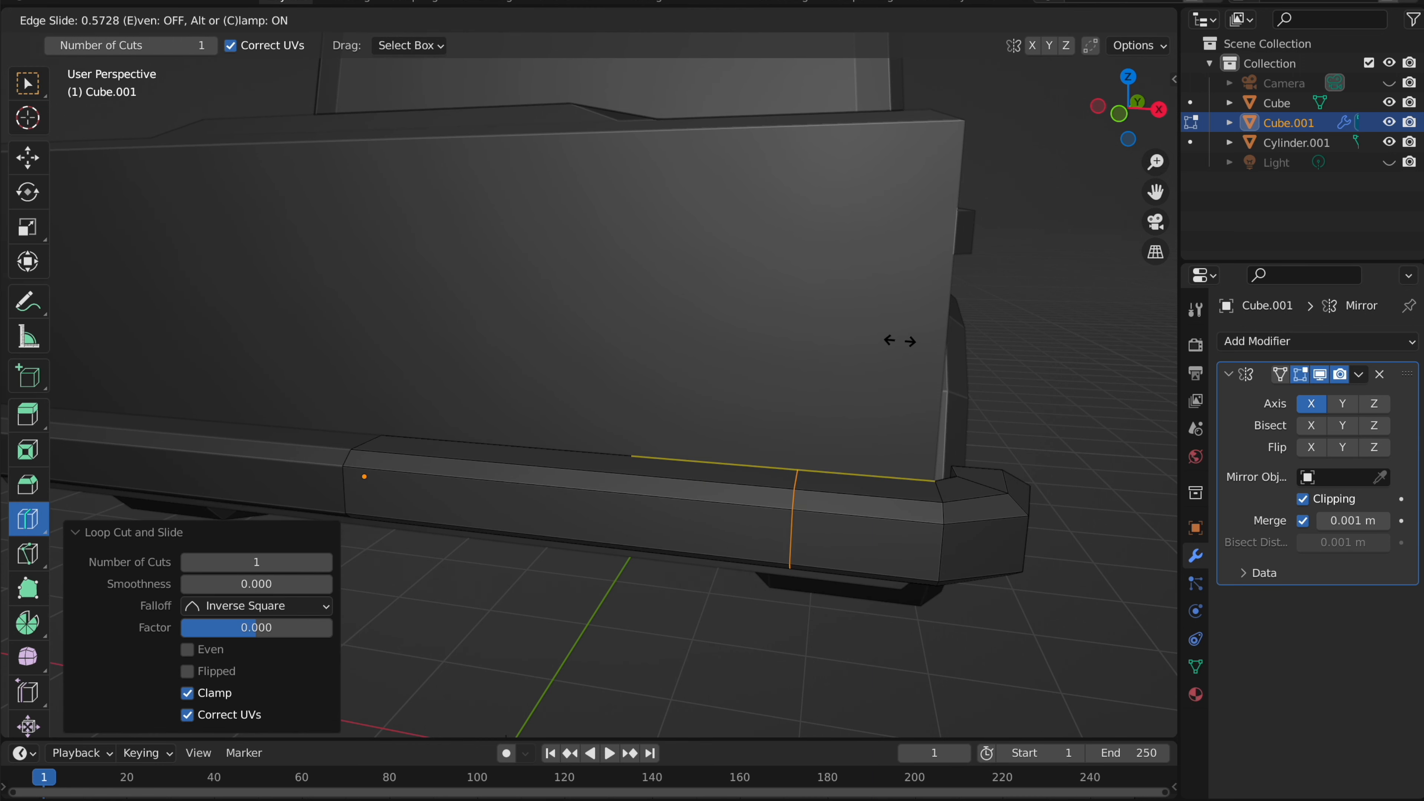
drag(853, 332, 849, 331)
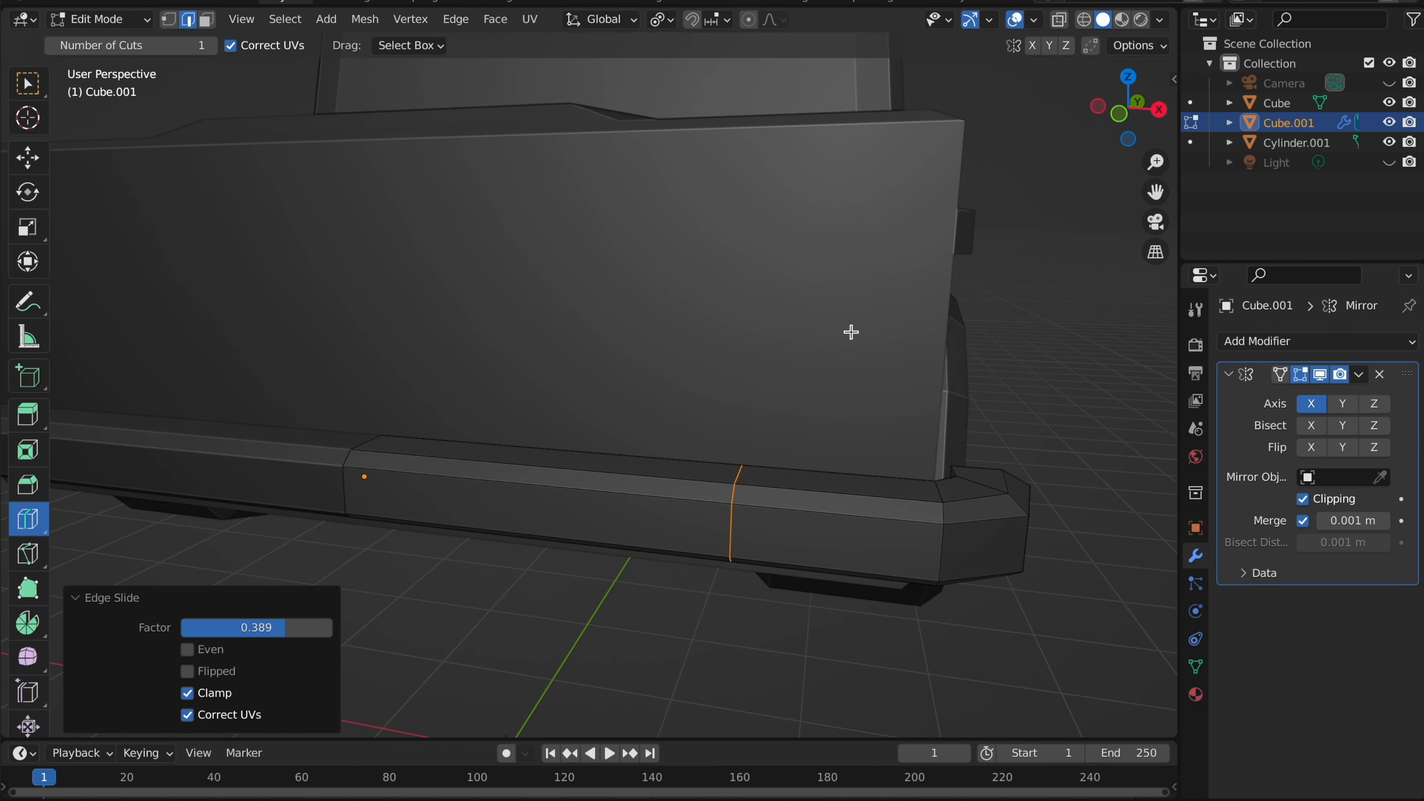
- Add a lengthwise loop cut along the bumper's top face and slide it toward the front edge, factor about -0.412
scroll(850, 333, down, 1)
middle_drag(803, 407, 808, 378)
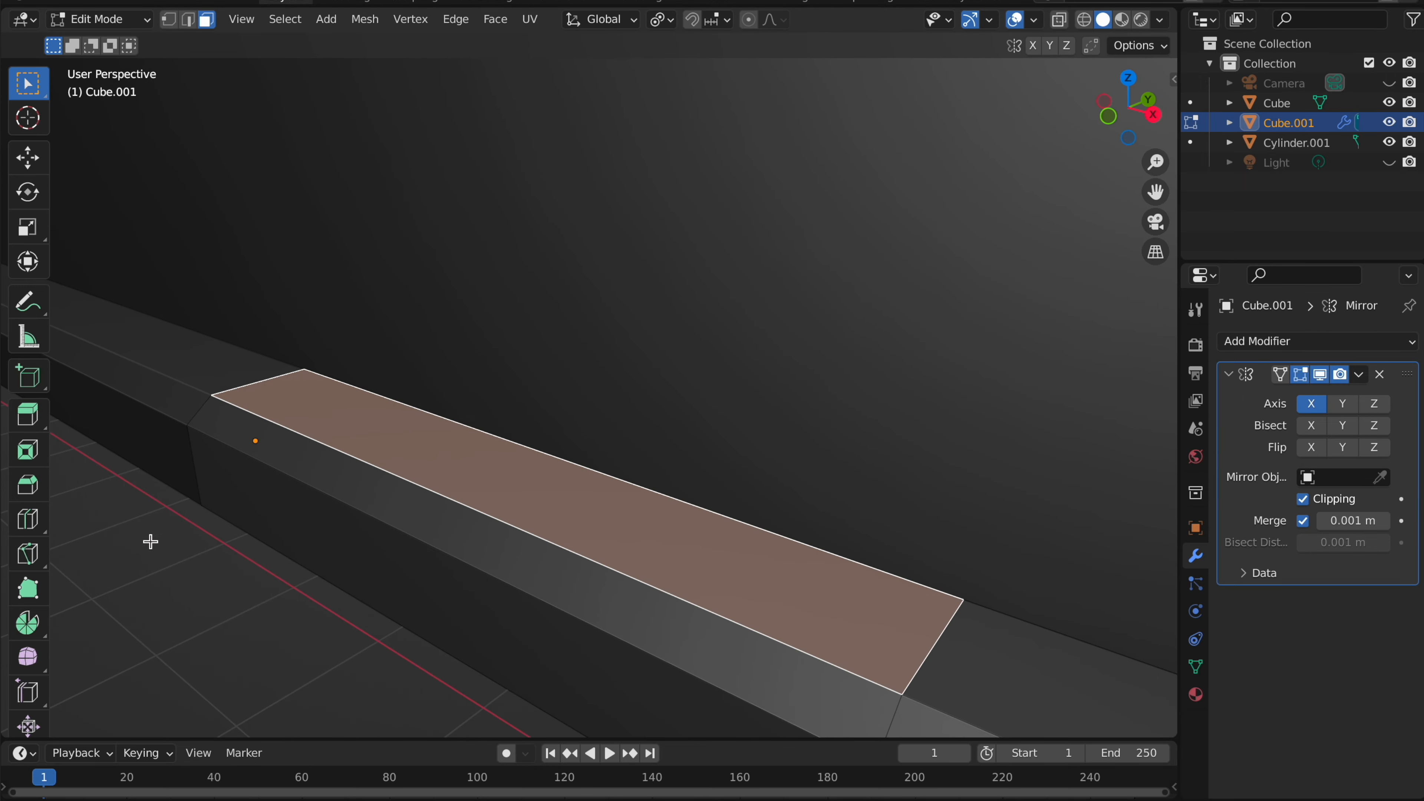
click(29, 518)
click(232, 390)
scroll(382, 321, down, 3)
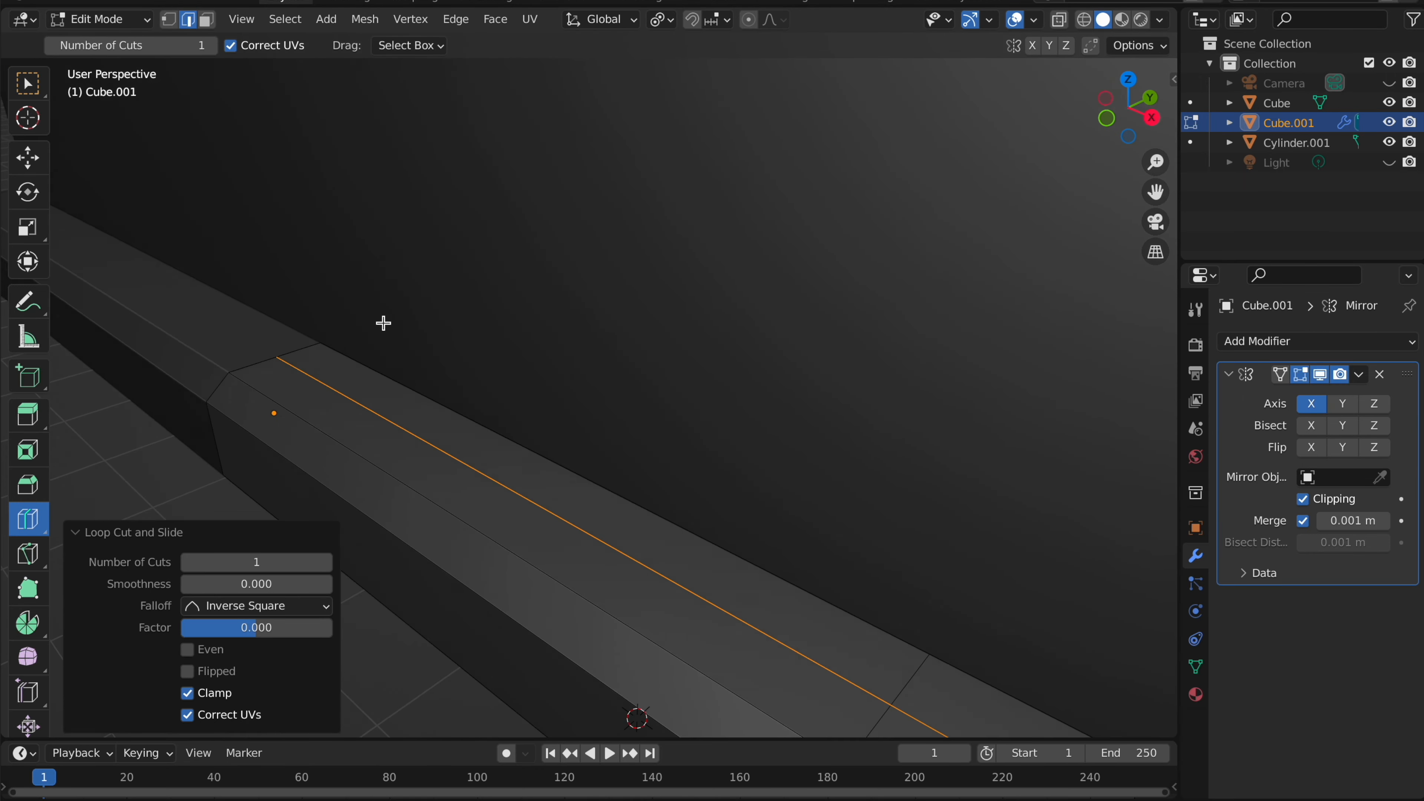
key(g)
key(g)
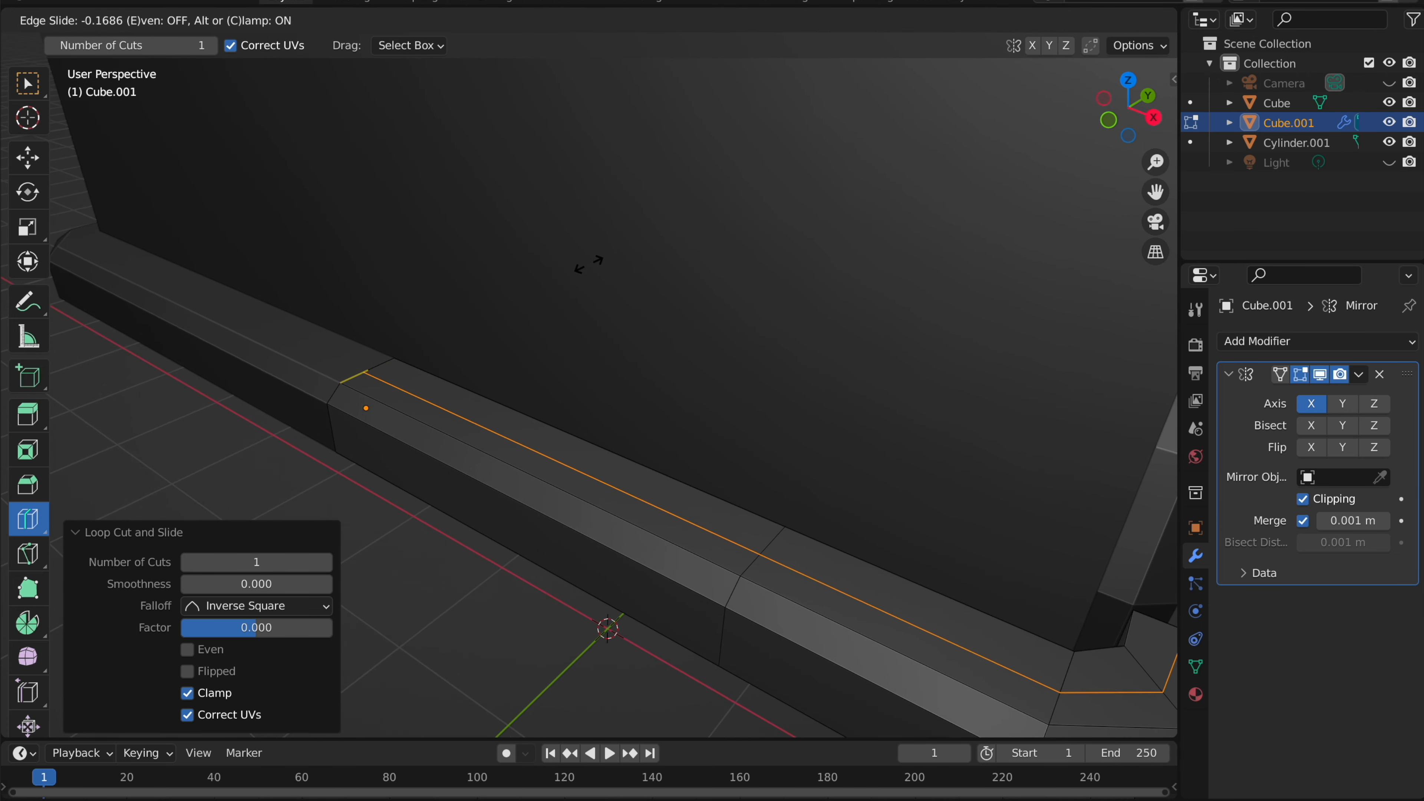
click(582, 276)
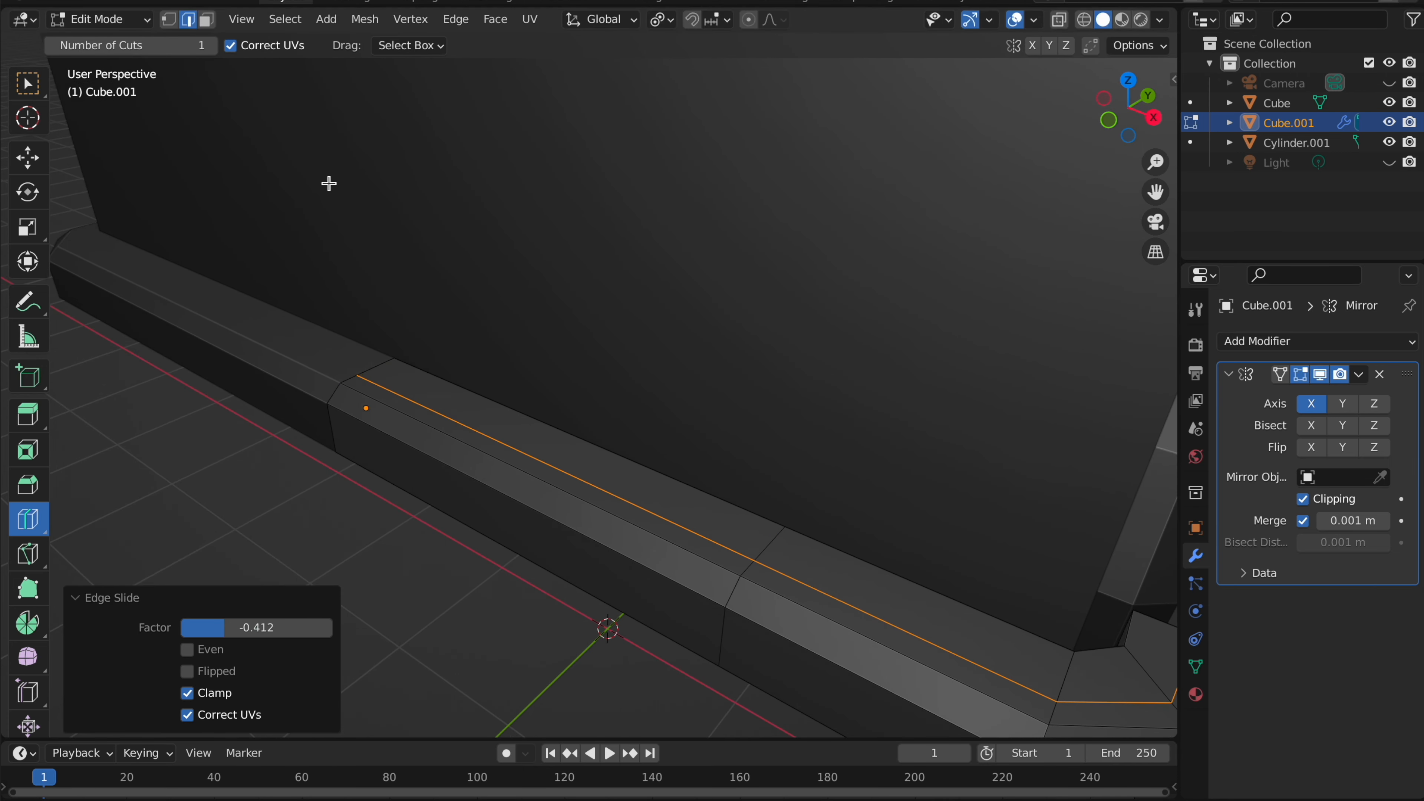
- Try to extrude the two rear top faces of the bumper's straight section upward, and undo the extrusion
click(37, 94)
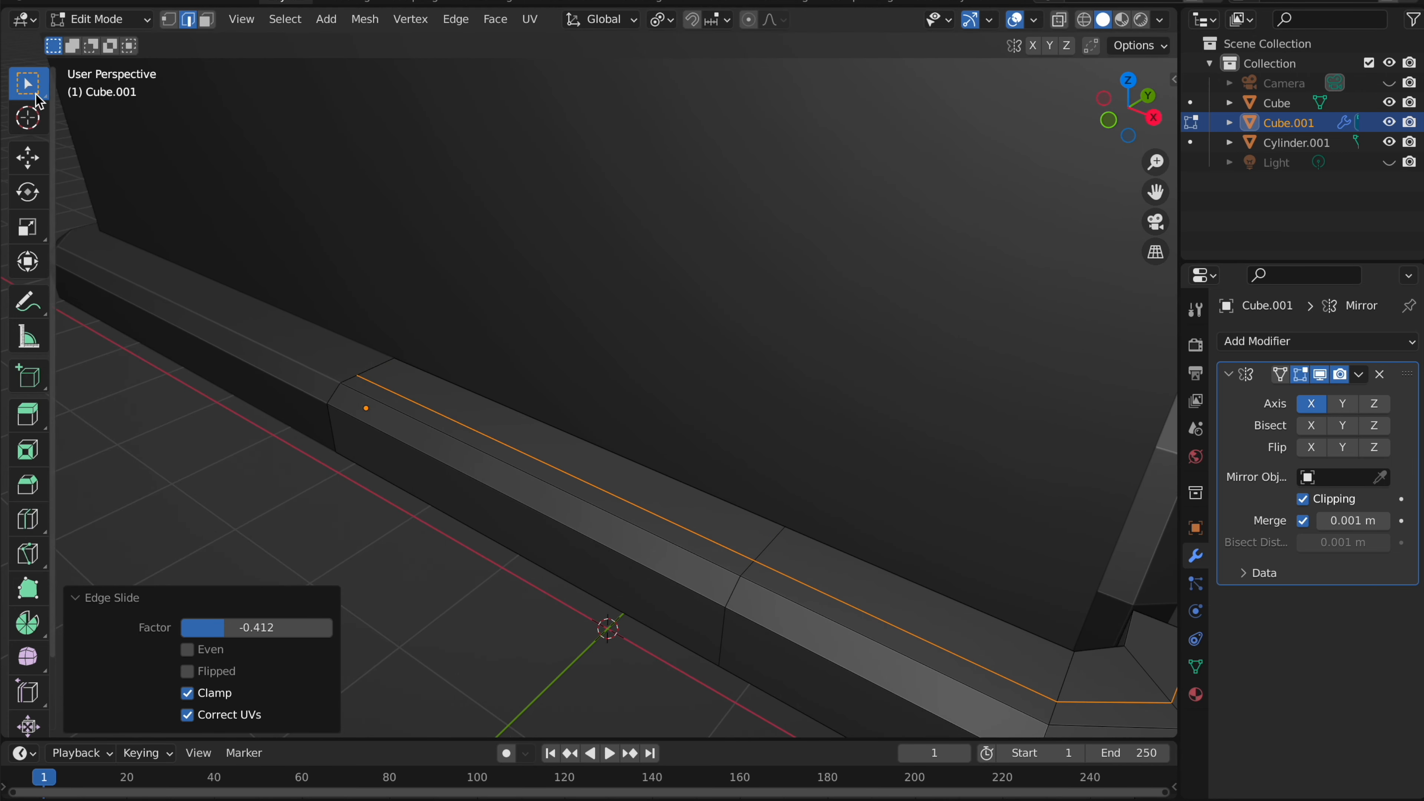
click(598, 477)
shift+click(858, 572)
middle_drag(858, 572, 912, 418)
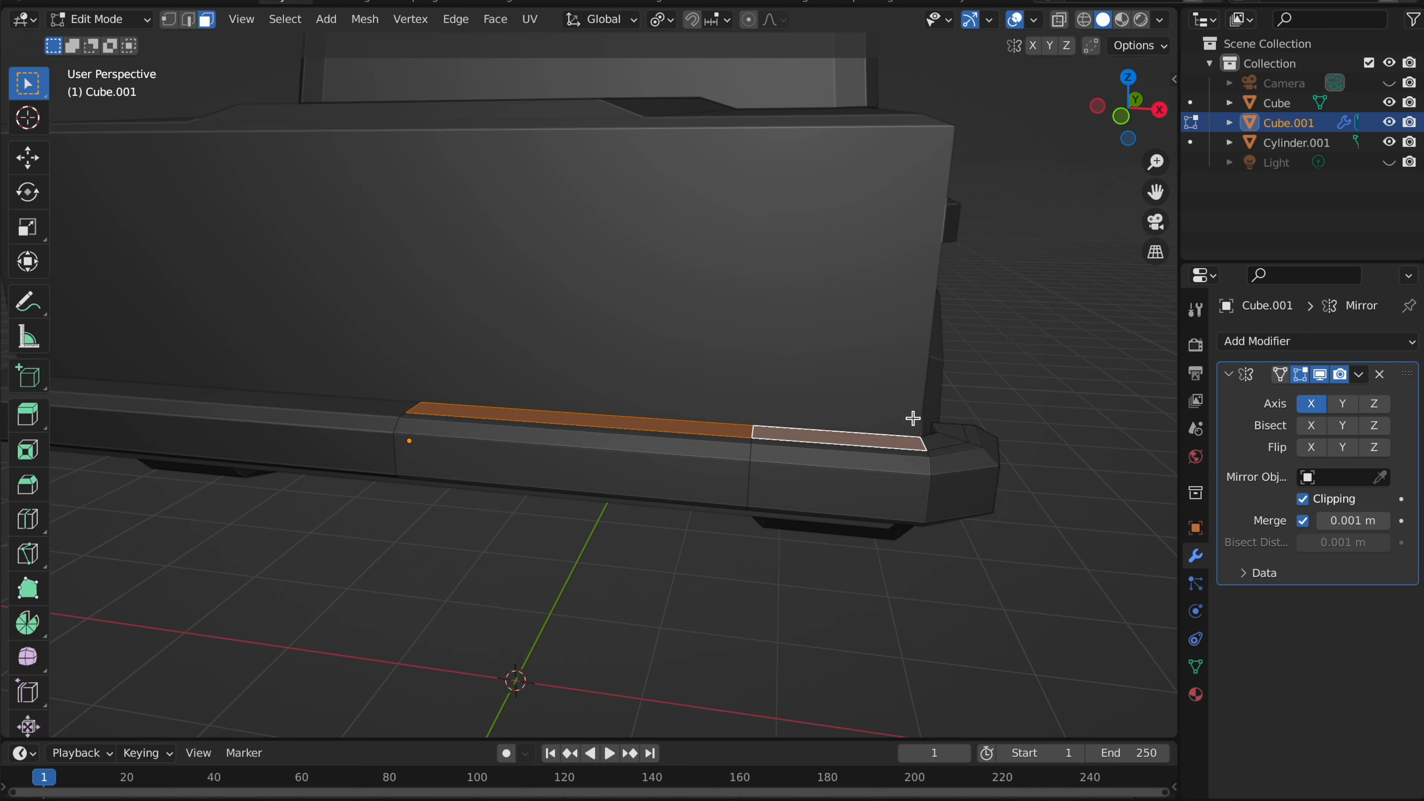
key(e)
click(922, 287)
middle_drag(922, 287, 923, 287)
key(ctrl+z)
- Add a loop cut across the bumper's outer straight segment and slide it close to the bent corner
click(38, 528)
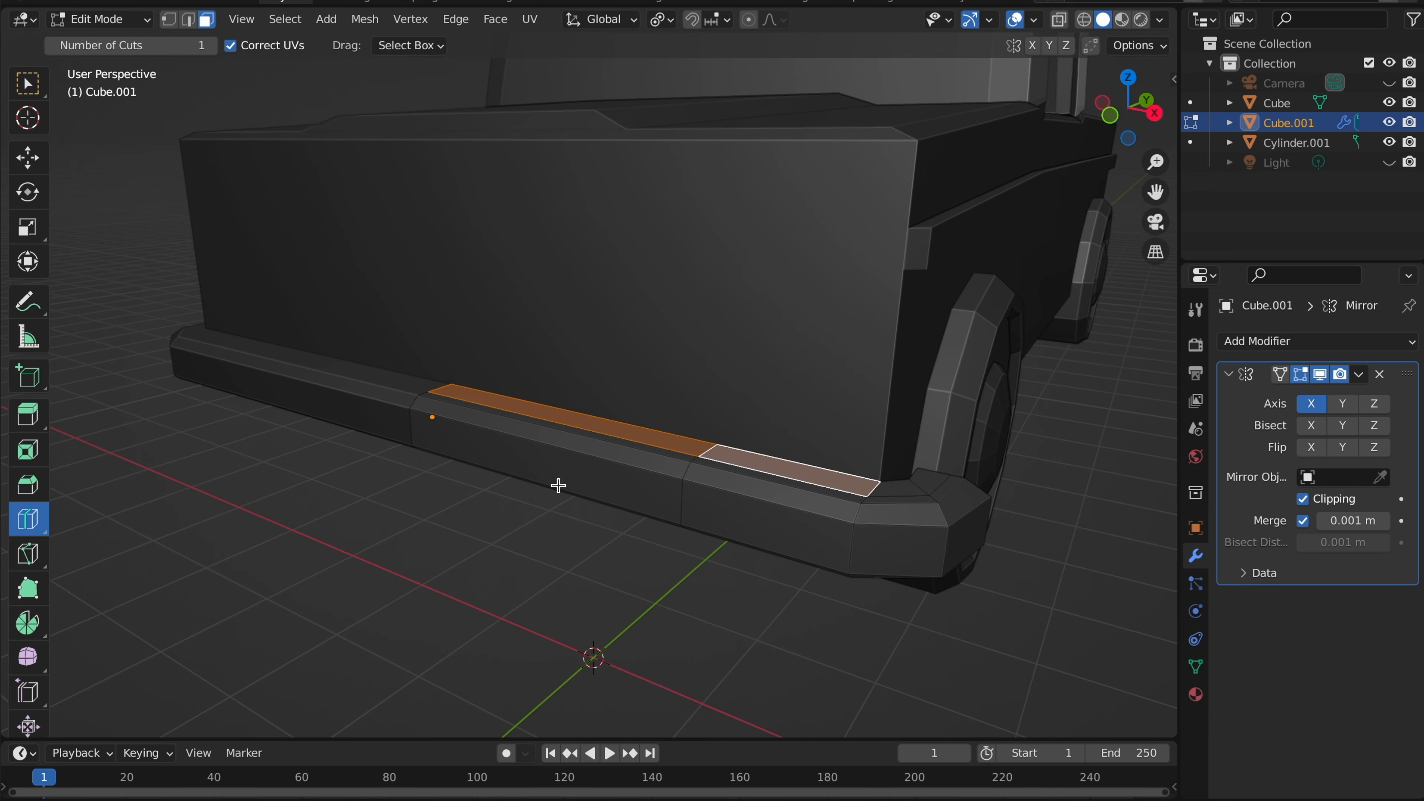
click(857, 295)
key(g)
key(g)
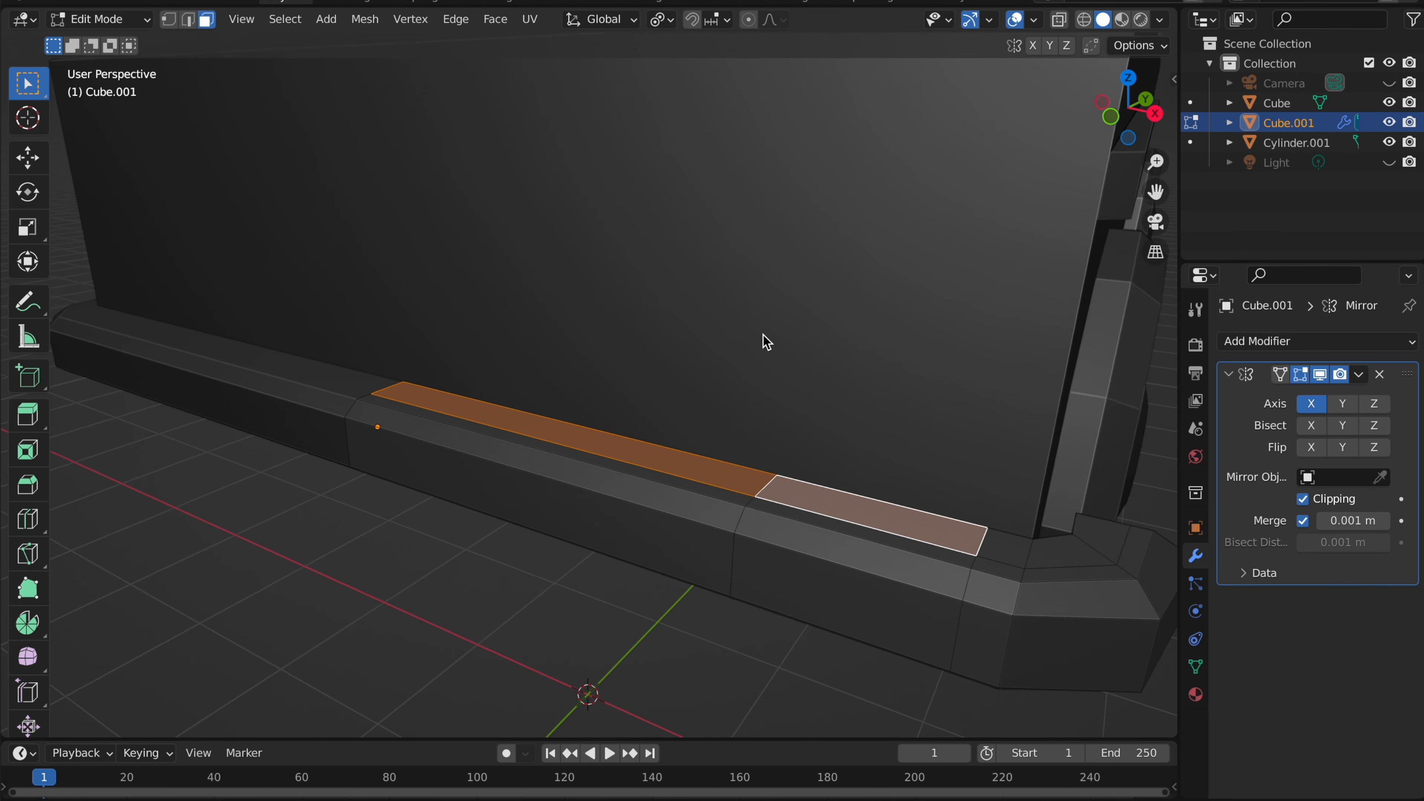
- Extrude the two rear top faces between the center and the new cut upward by about 0.079 m
scroll(766, 341, down, 4)
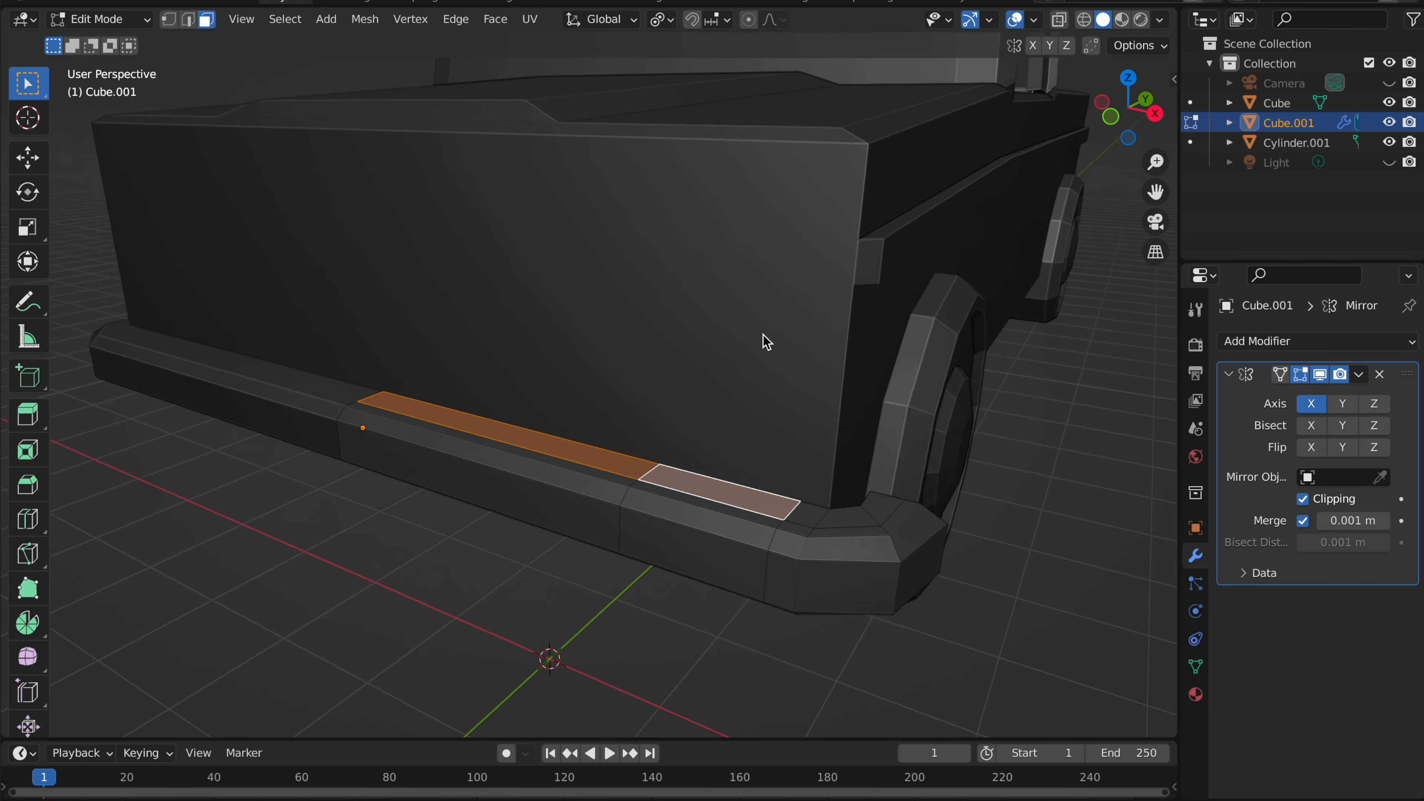
key(e)
click(801, 397)
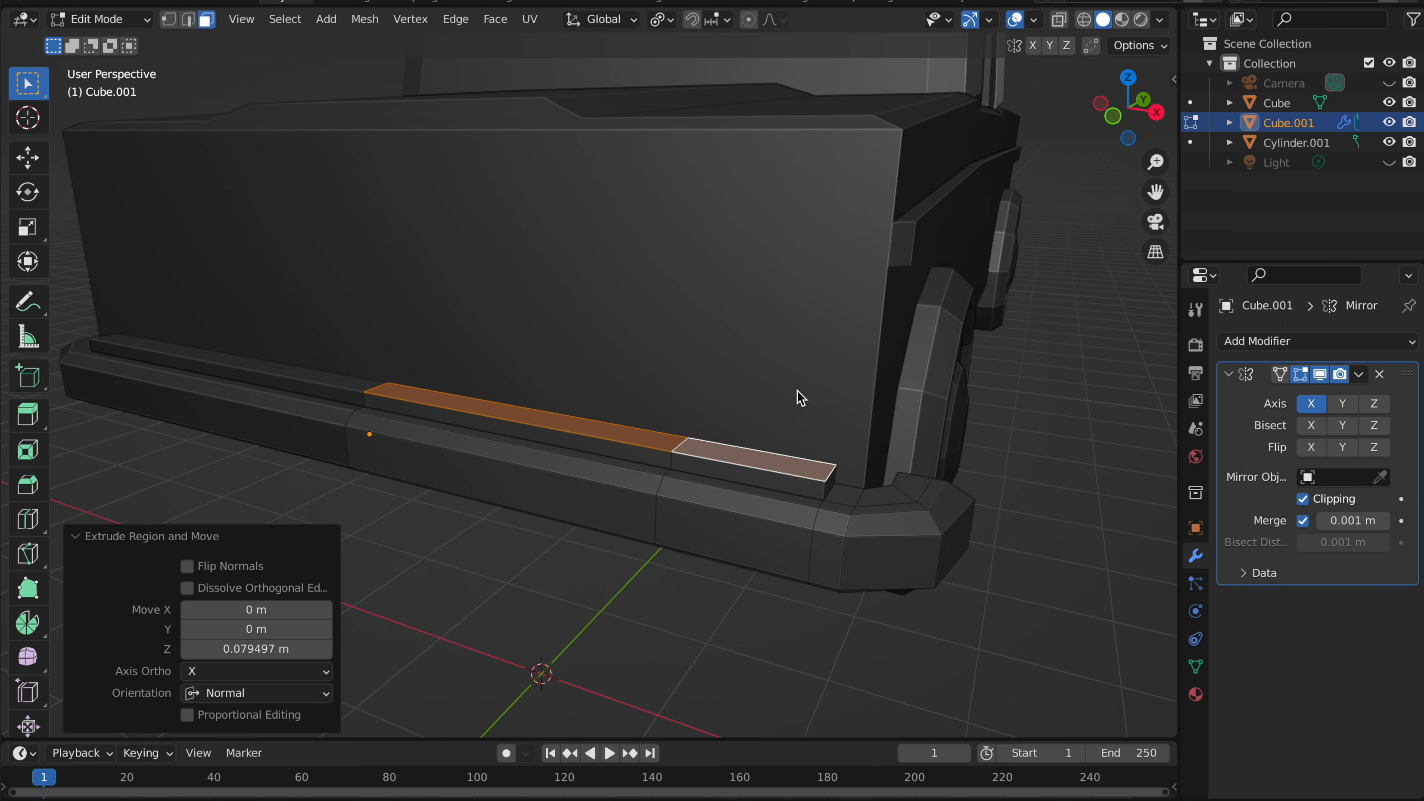
- Raise the top cross edge at the center of the extruded strip slightly along Z, and return to Object Mode
scroll(798, 397, up, 2)
scroll(798, 397, left, 5)
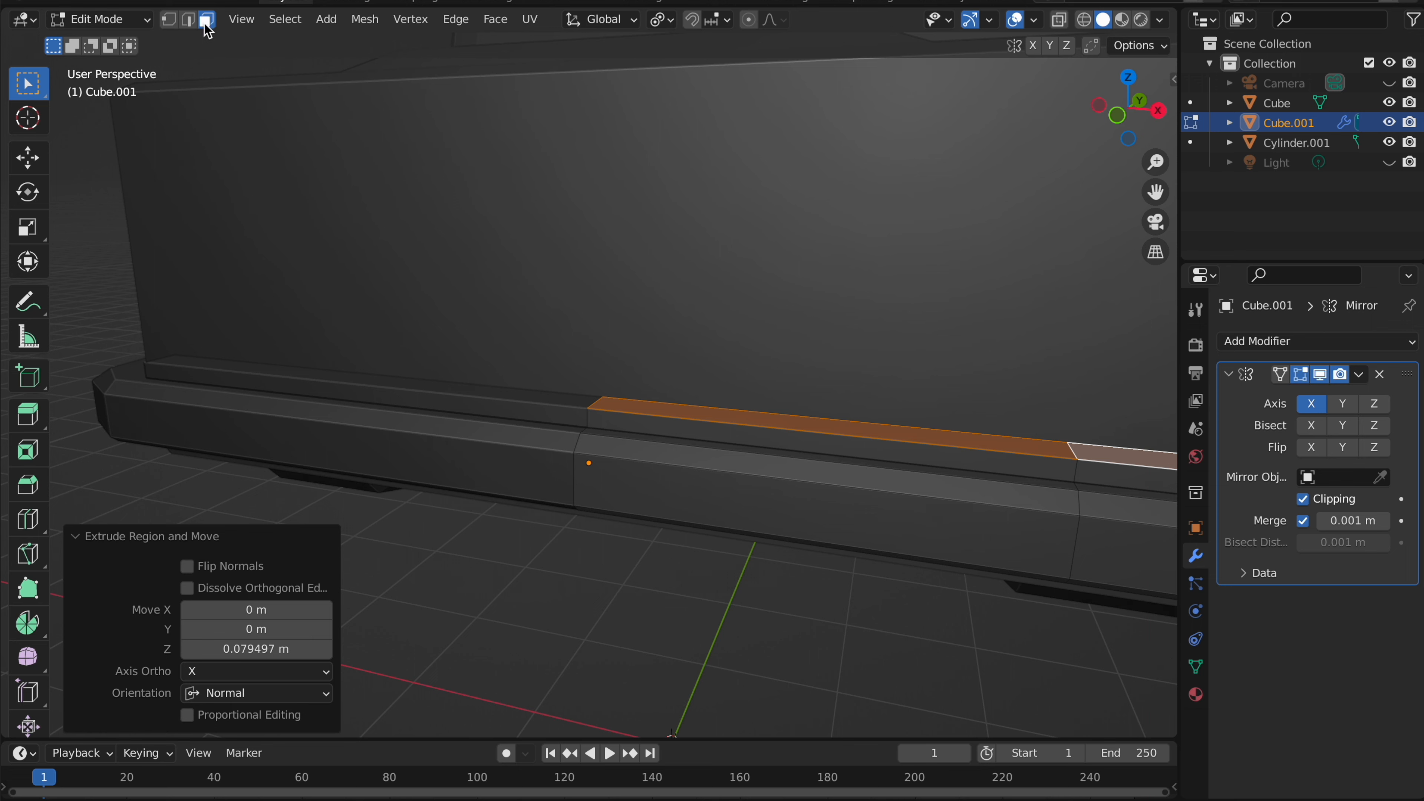
click(188, 20)
click(598, 397)
key(g)
key(z)
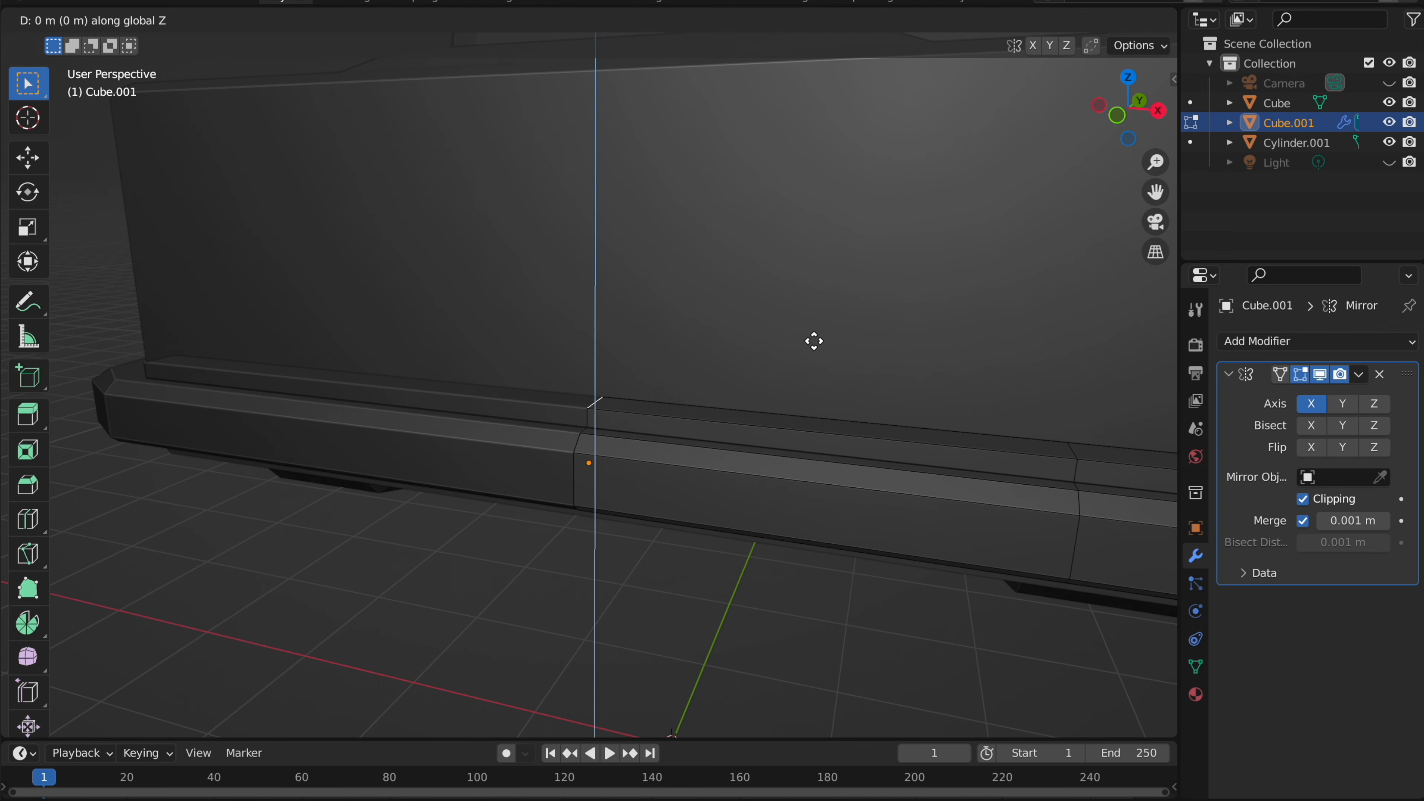
click(816, 323)
key(Tab)
scroll(817, 323, right, 3)
scroll(816, 323, down, 4)
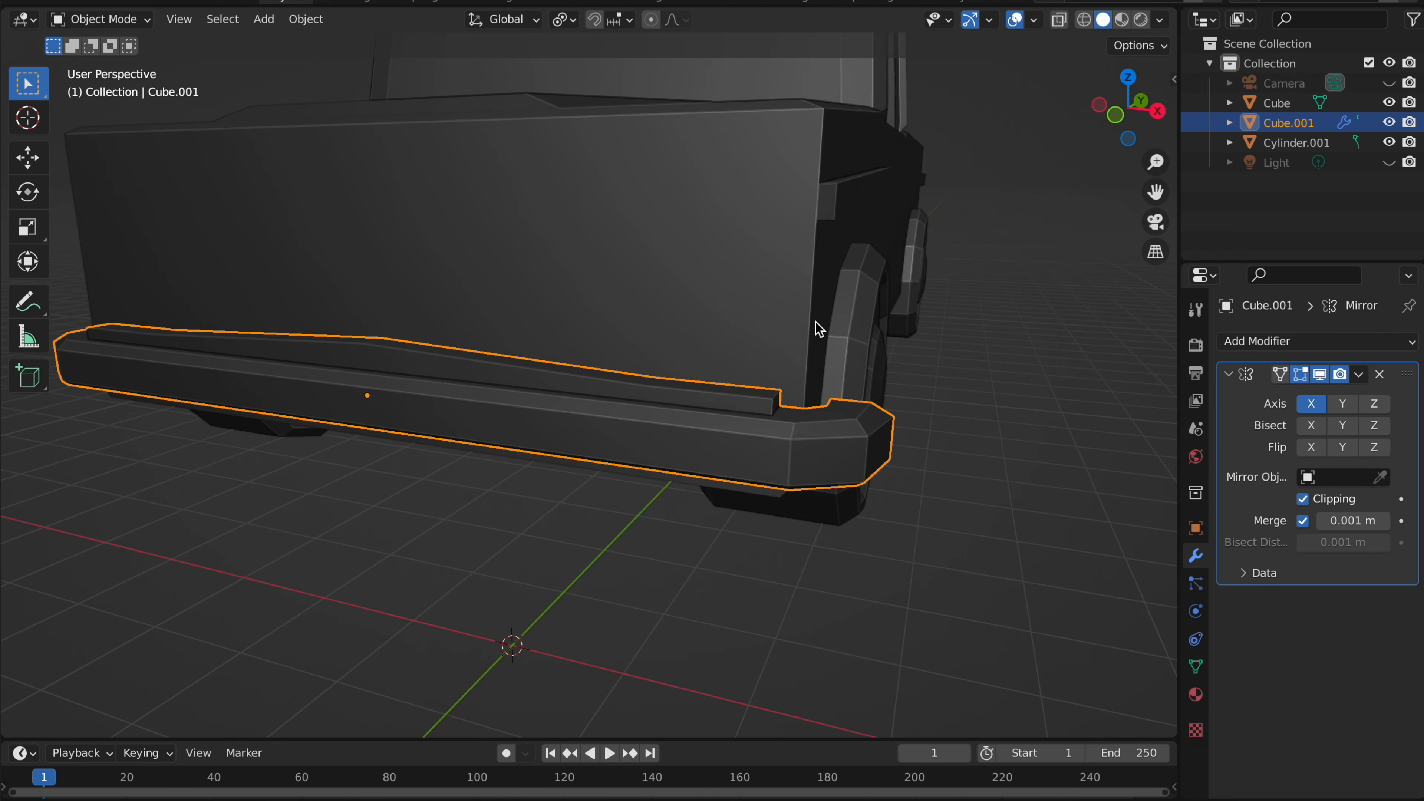
- In Edit Mode, add a lengthwise loop cut along the raised strip's top and slide it by a factor of about -0.168
scroll(815, 322, up, 4)
key(Tab)
scroll(814, 322, up, 2)
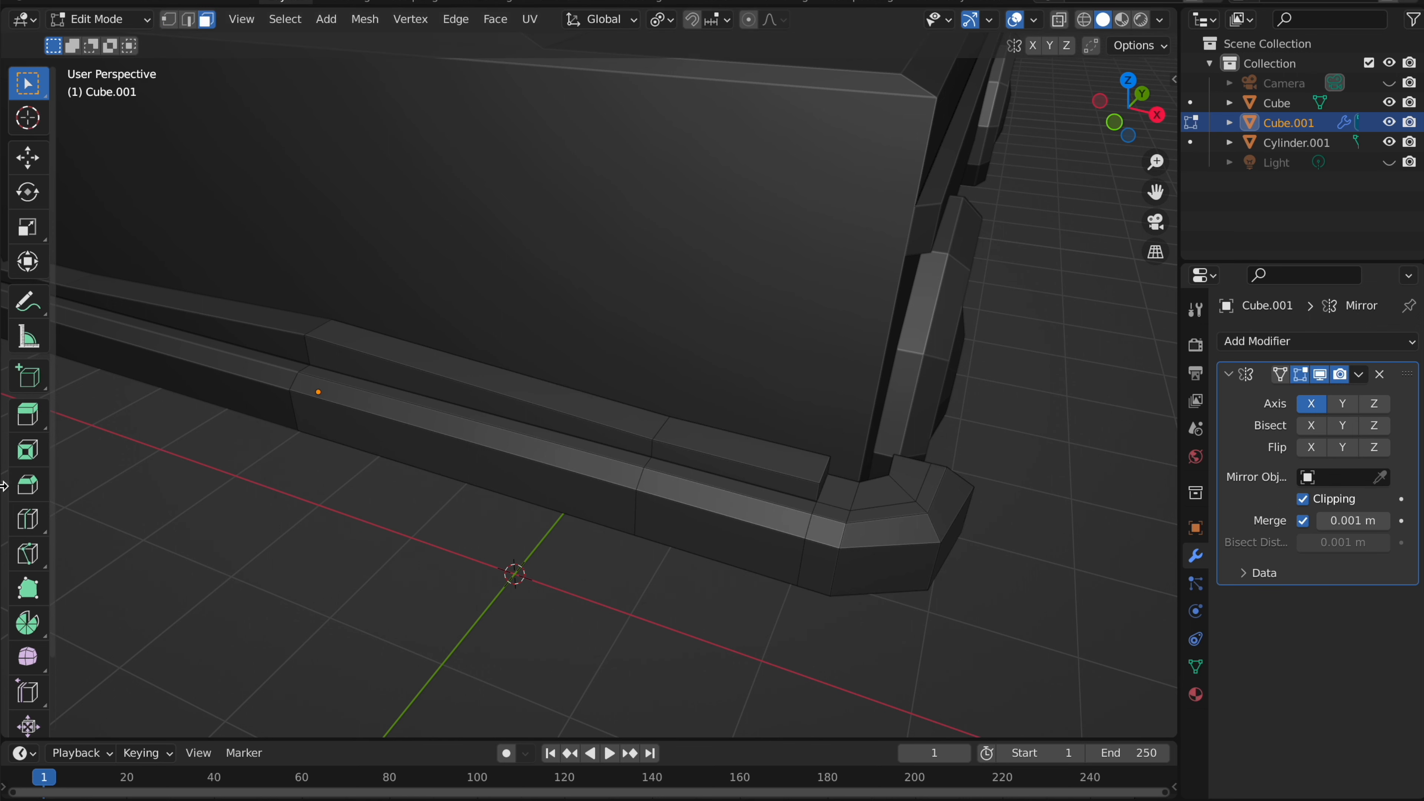
click(27, 553)
click(27, 519)
click(324, 318)
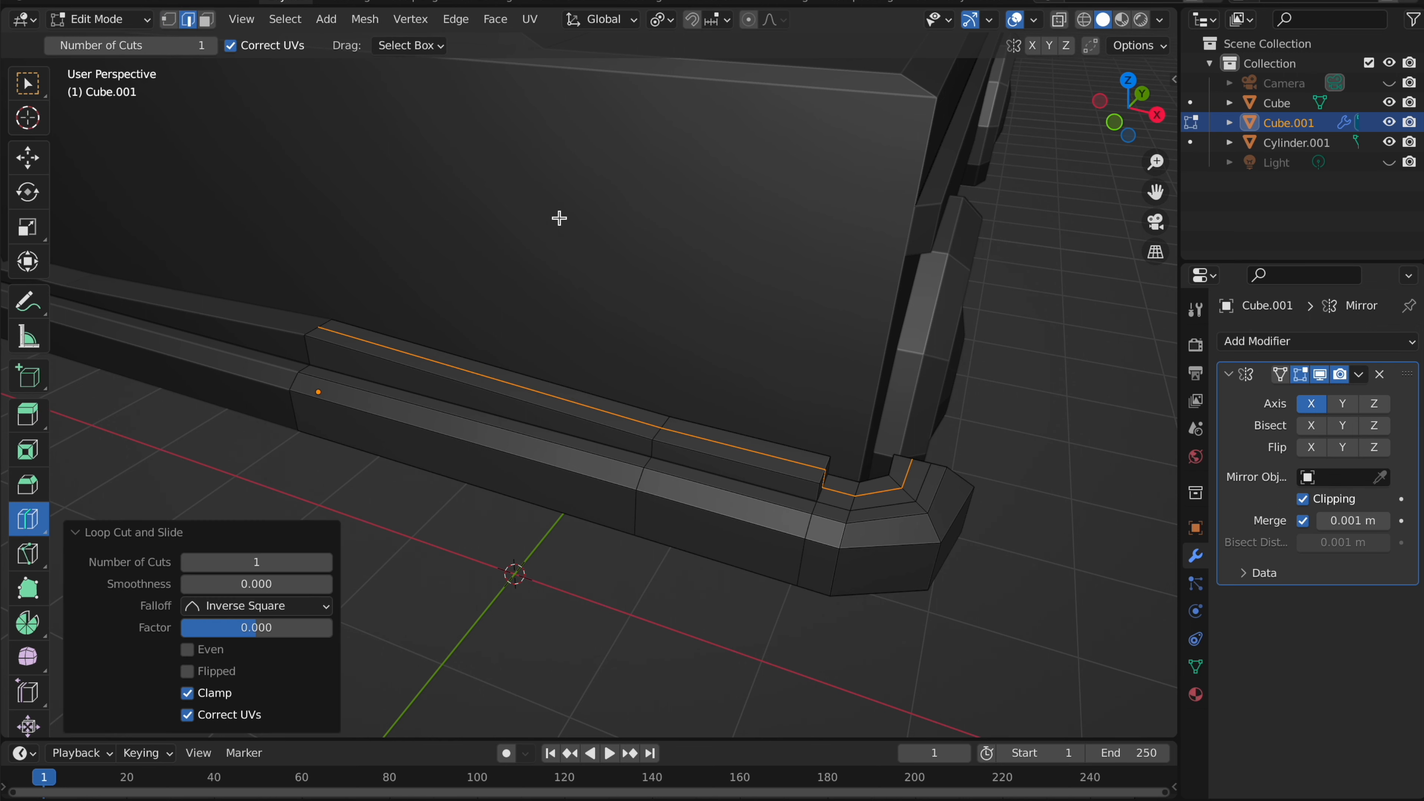
scroll(362, 249, right, 4)
click(28, 86)
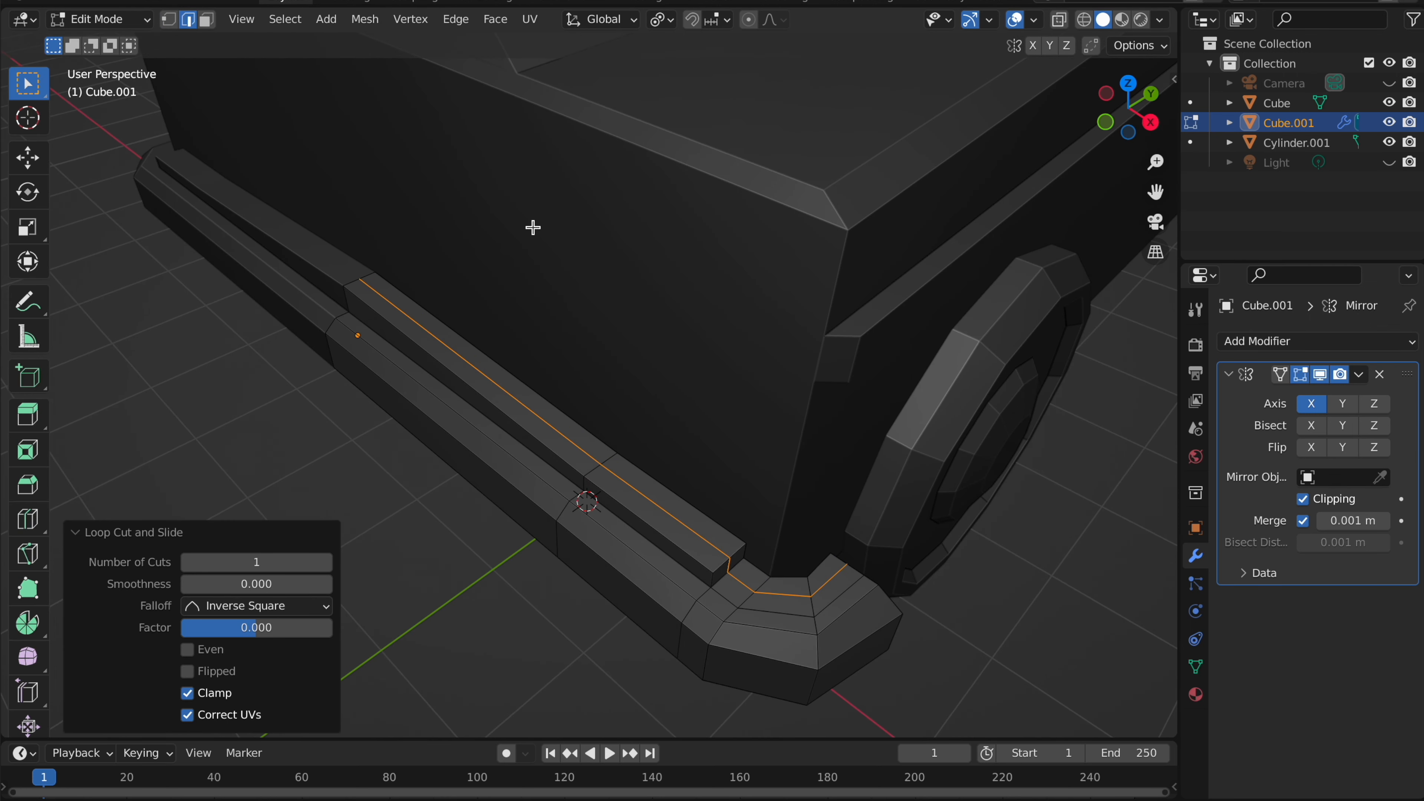
key(g)
key(g)
click(530, 229)
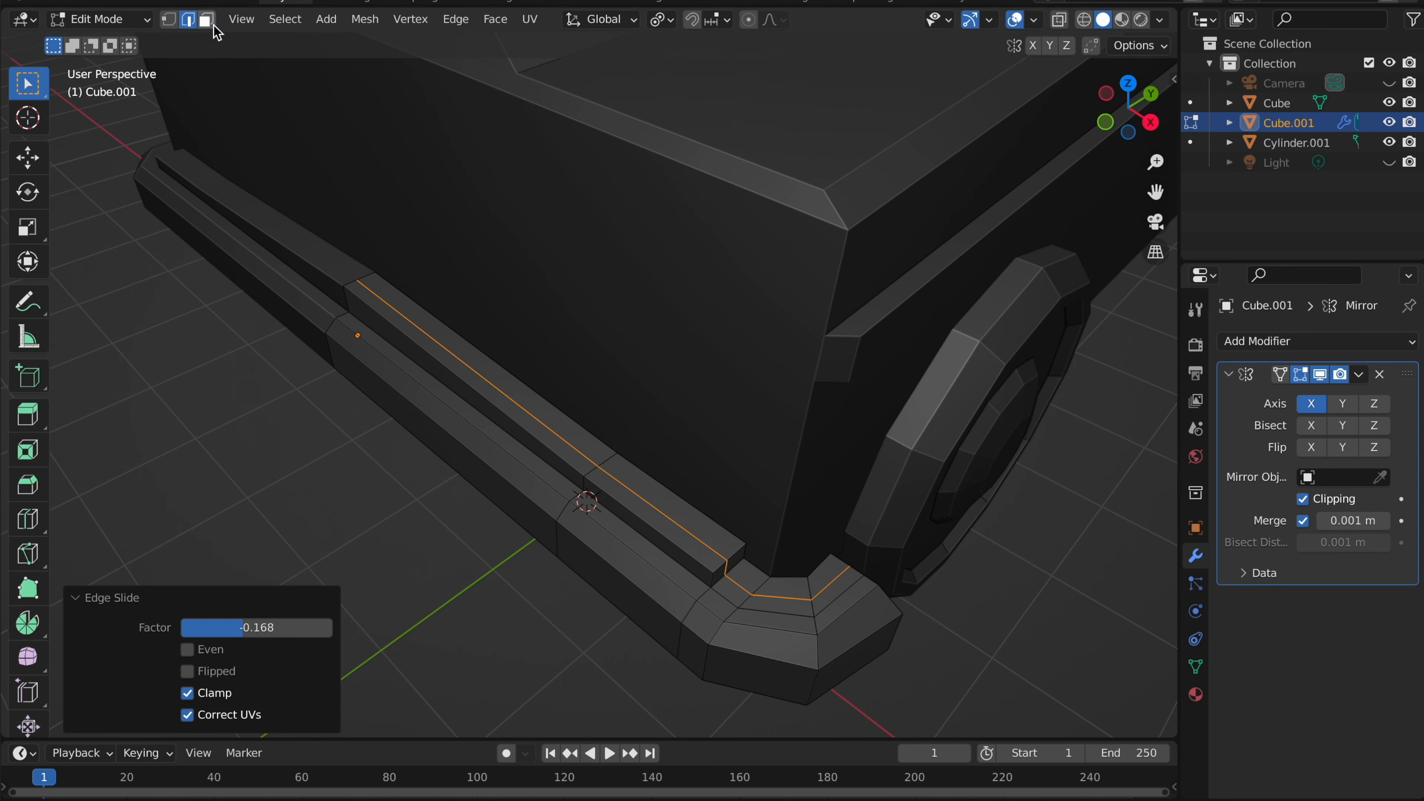
- Try to extrude the two rear top faces of the raised strip upward, and undo the extrusion
click(507, 380)
shift+click(673, 496)
middle_drag(671, 497, 721, 399)
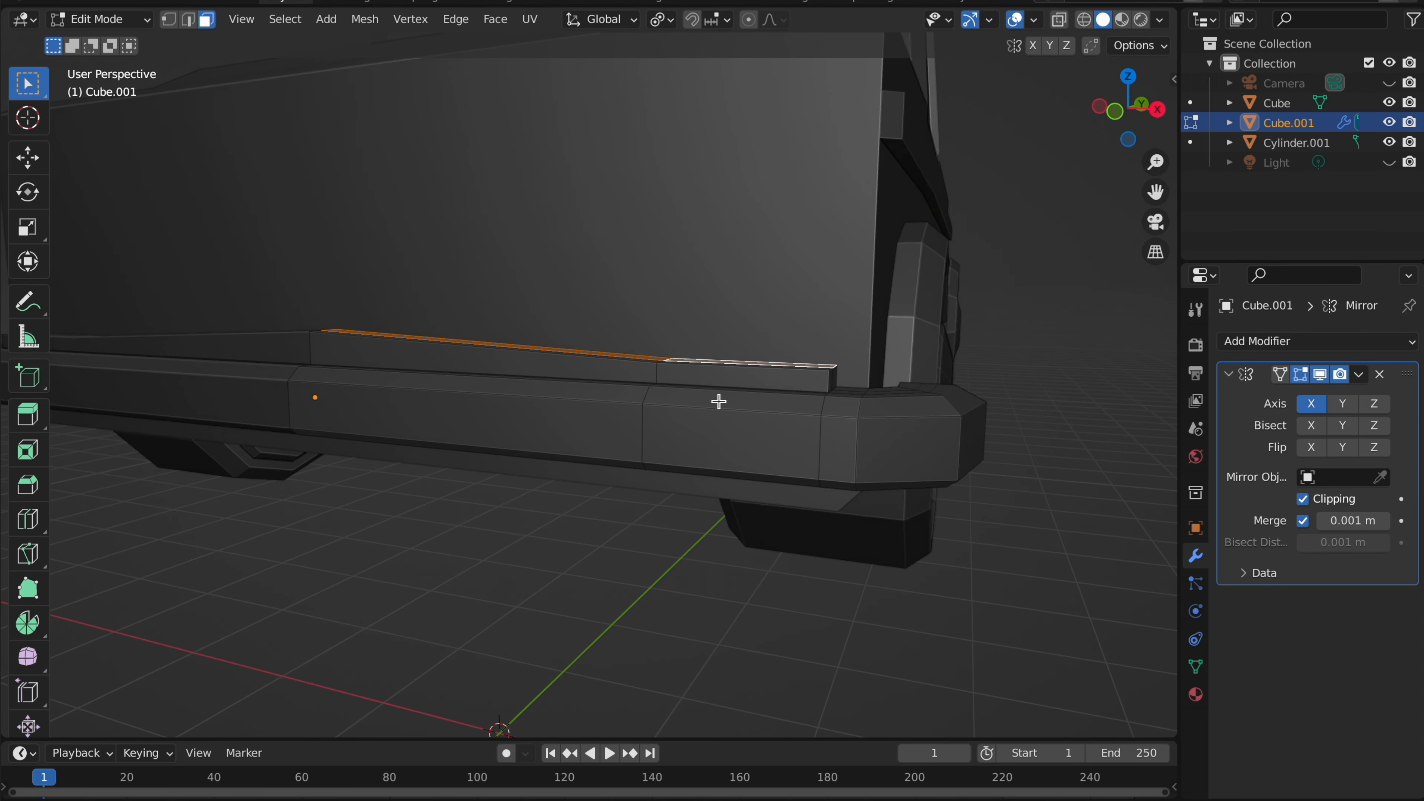
key(e)
click(733, 218)
key(ctrl+z)
scroll(733, 219, left, 5)
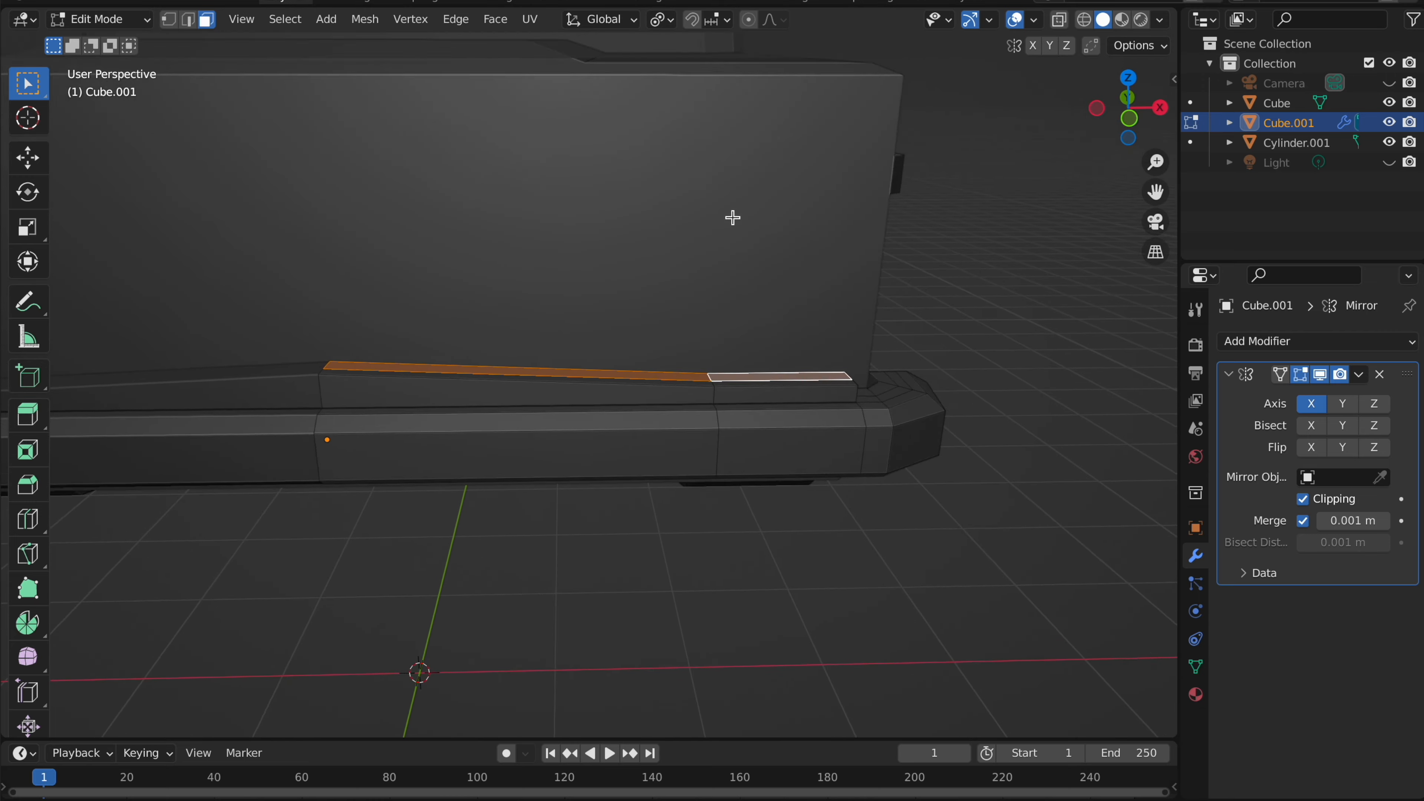
scroll(755, 230, right, 2)
key(e)
click(755, 229)
key(ctrl+z)
- Extrude the selected narrow faces above the bumper, flatten them with Z scale 0, and raise them about 1.06 m along Z
key(e)
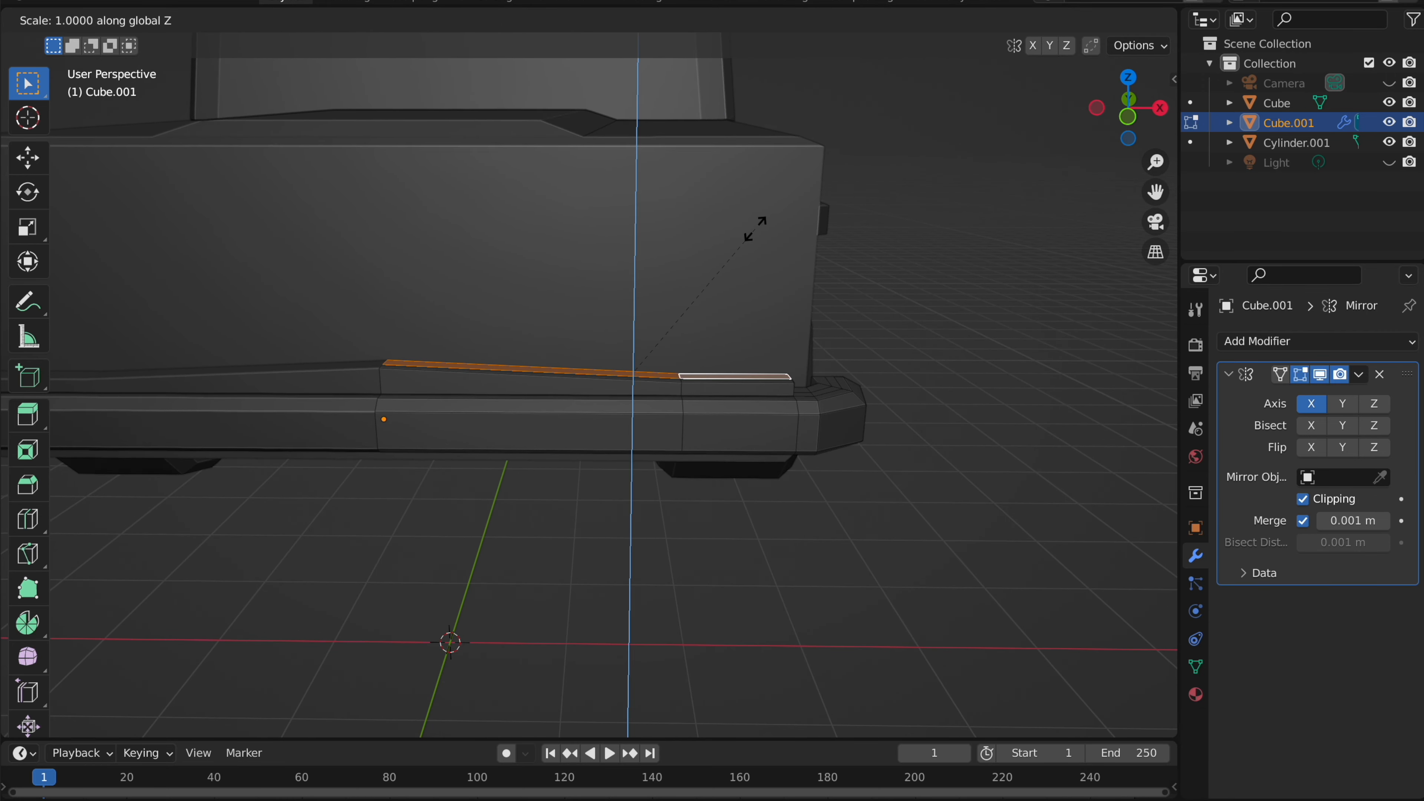
text(0)
key(Return)
key(g)
key(z)
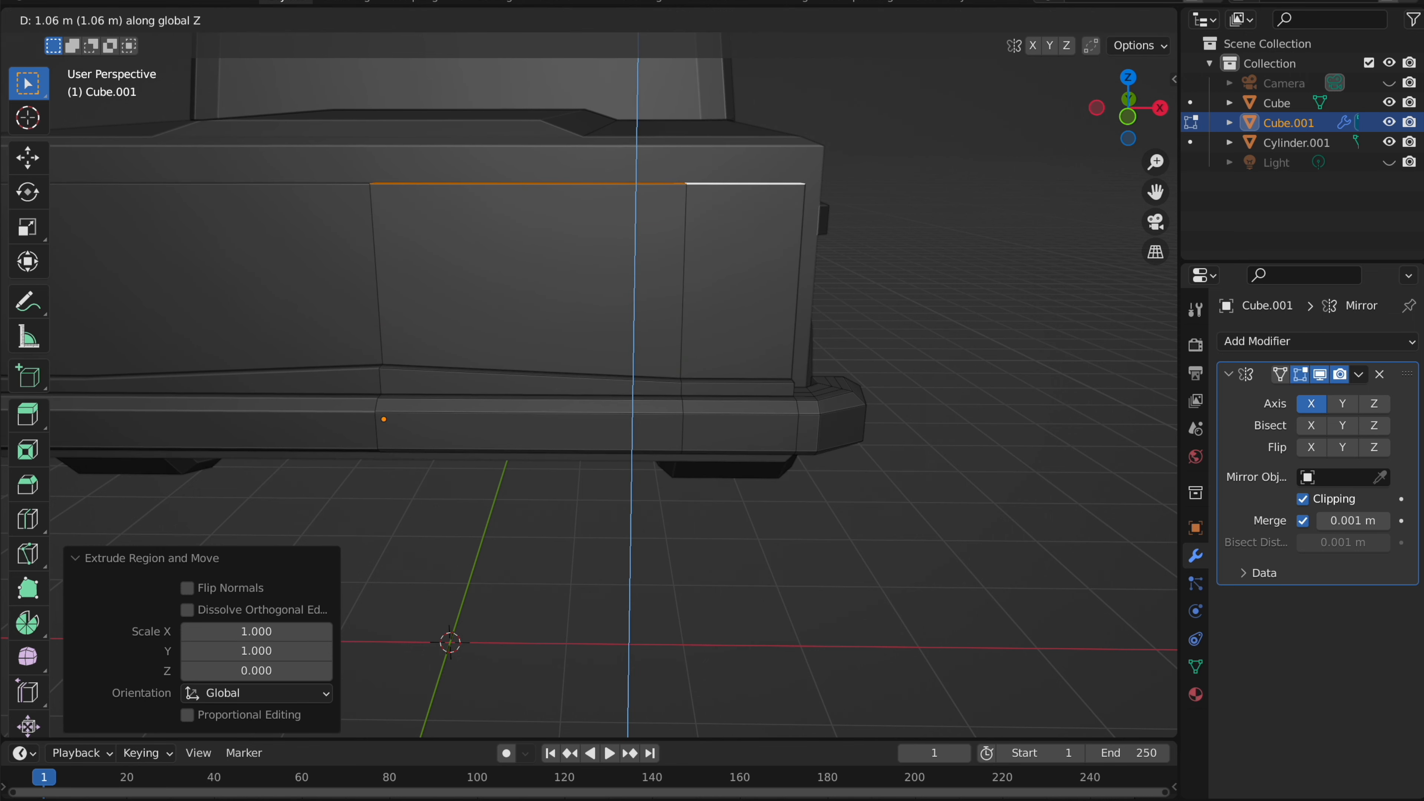
click(655, 207)
- Examine the new front panel and the whole truck from several angles
scroll(655, 207, right, 5)
key(Tab)
scroll(656, 208, left, 2)
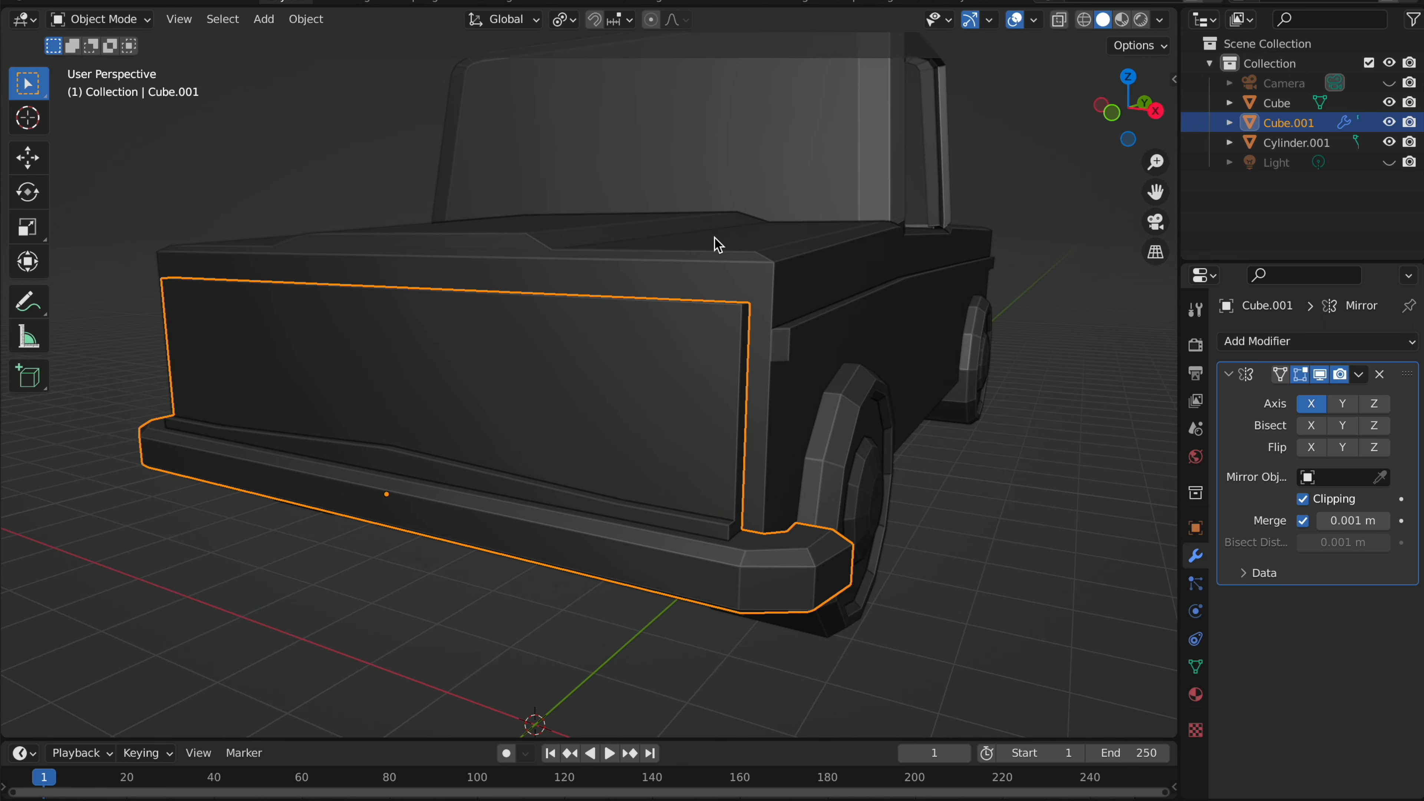
scroll(715, 238, down, 2)
click(256, 144)
scroll(318, 202, down, 5)
scroll(318, 202, right, 5)
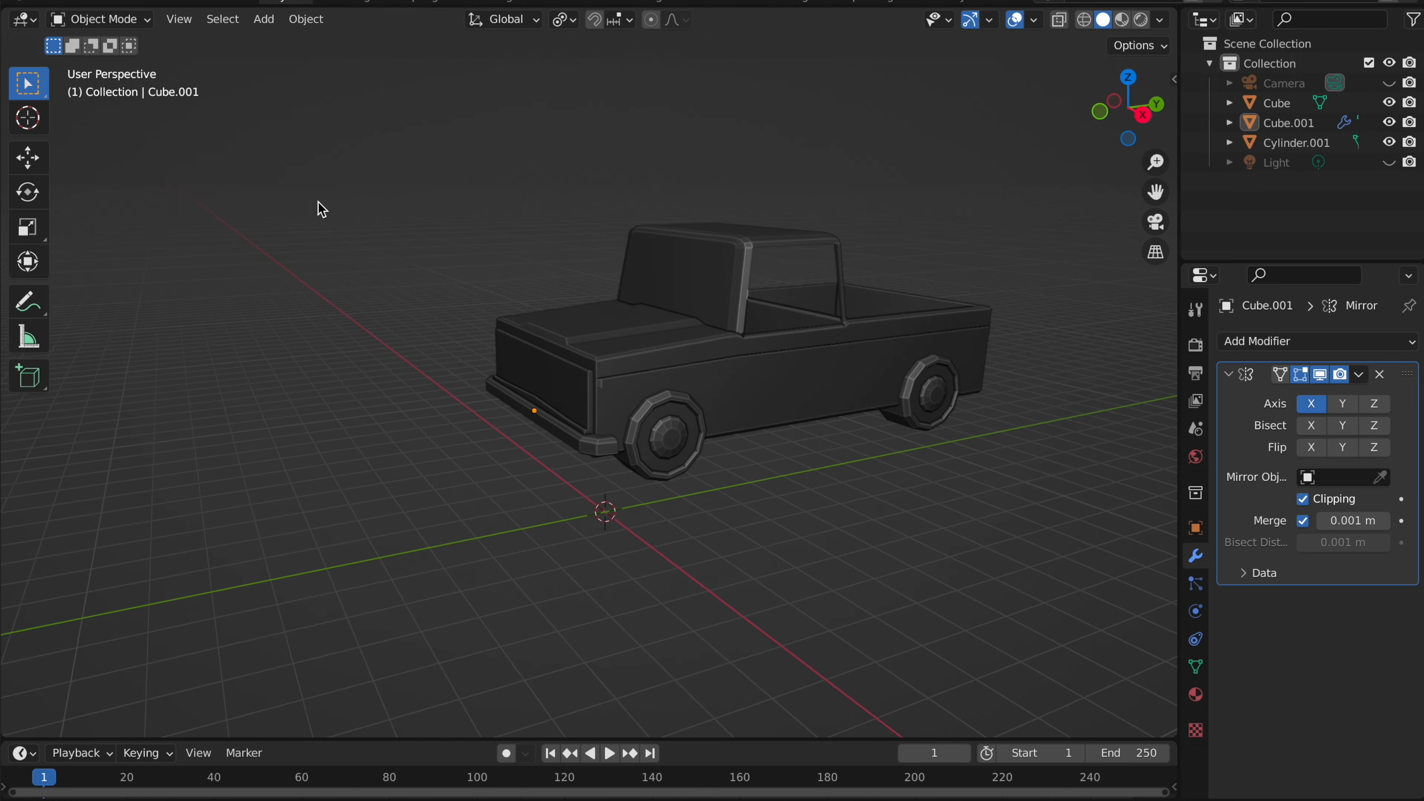
scroll(318, 202, left, 5)
scroll(318, 202, up, 5)
- Bevel the upper front edges of the truck's front panel with a single segment
click(475, 303)
scroll(475, 302, up, 2)
key(Tab)
scroll(475, 301, left, 5)
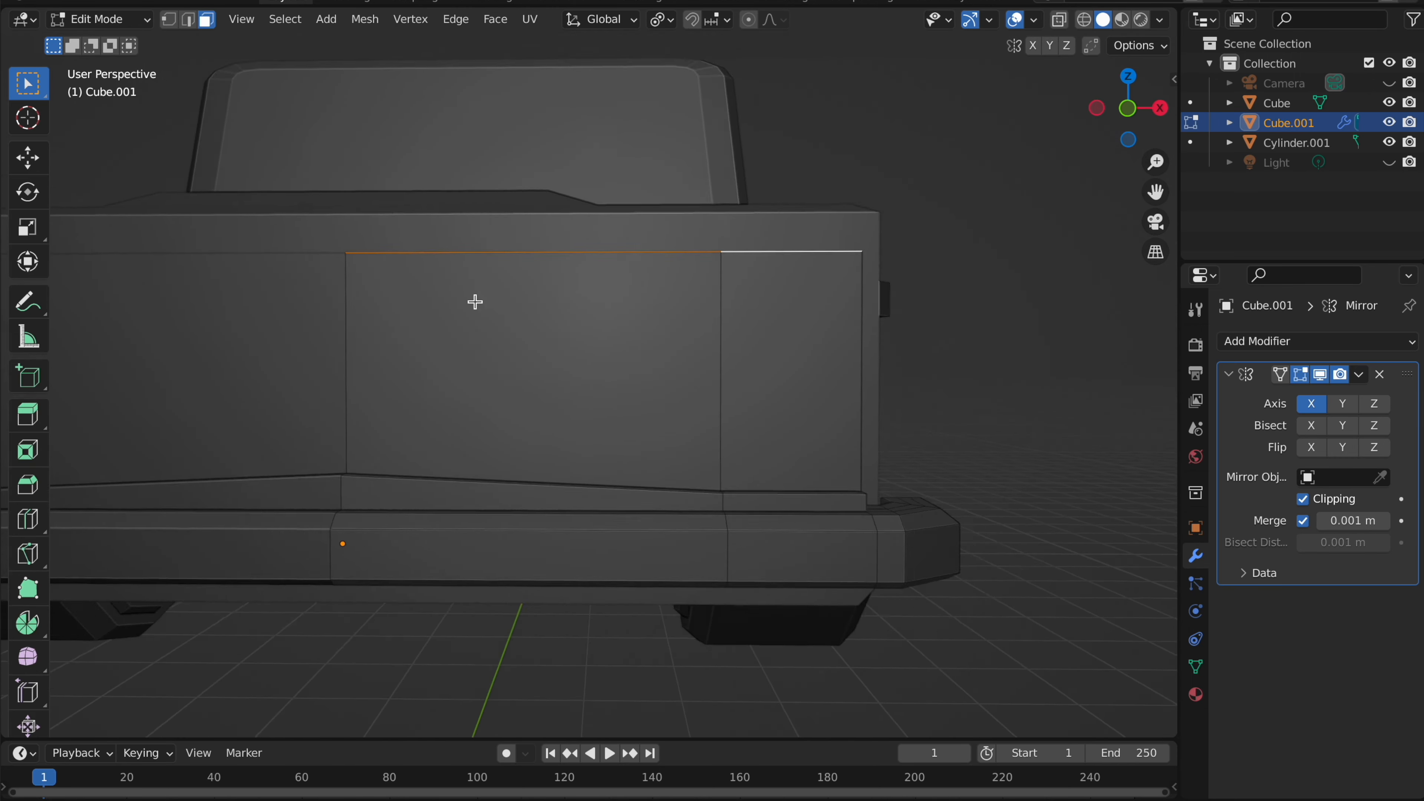
key(Tab)
scroll(475, 302, right, 5)
key(Tab)
click(185, 19)
click(575, 301)
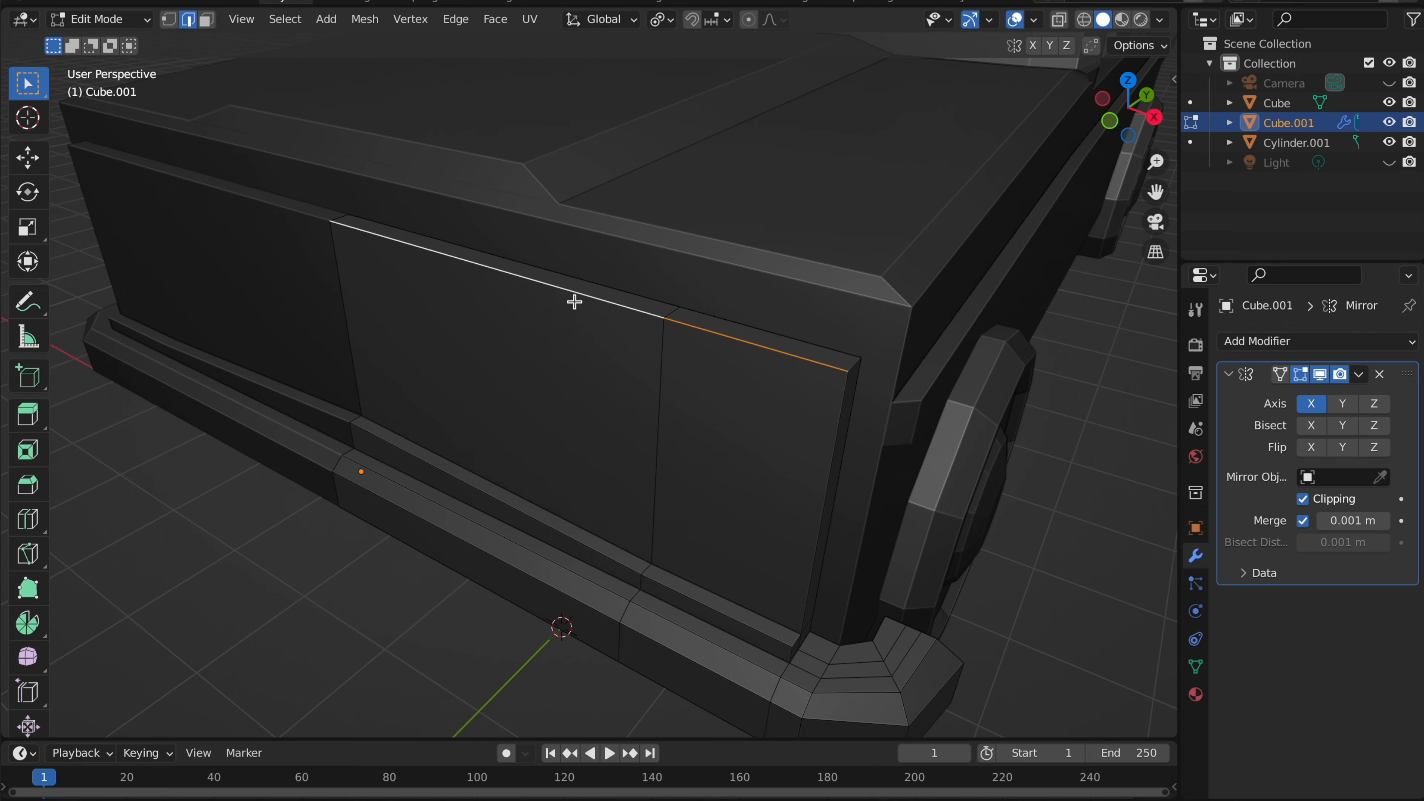
click(31, 486)
drag(579, 177, 602, 126)
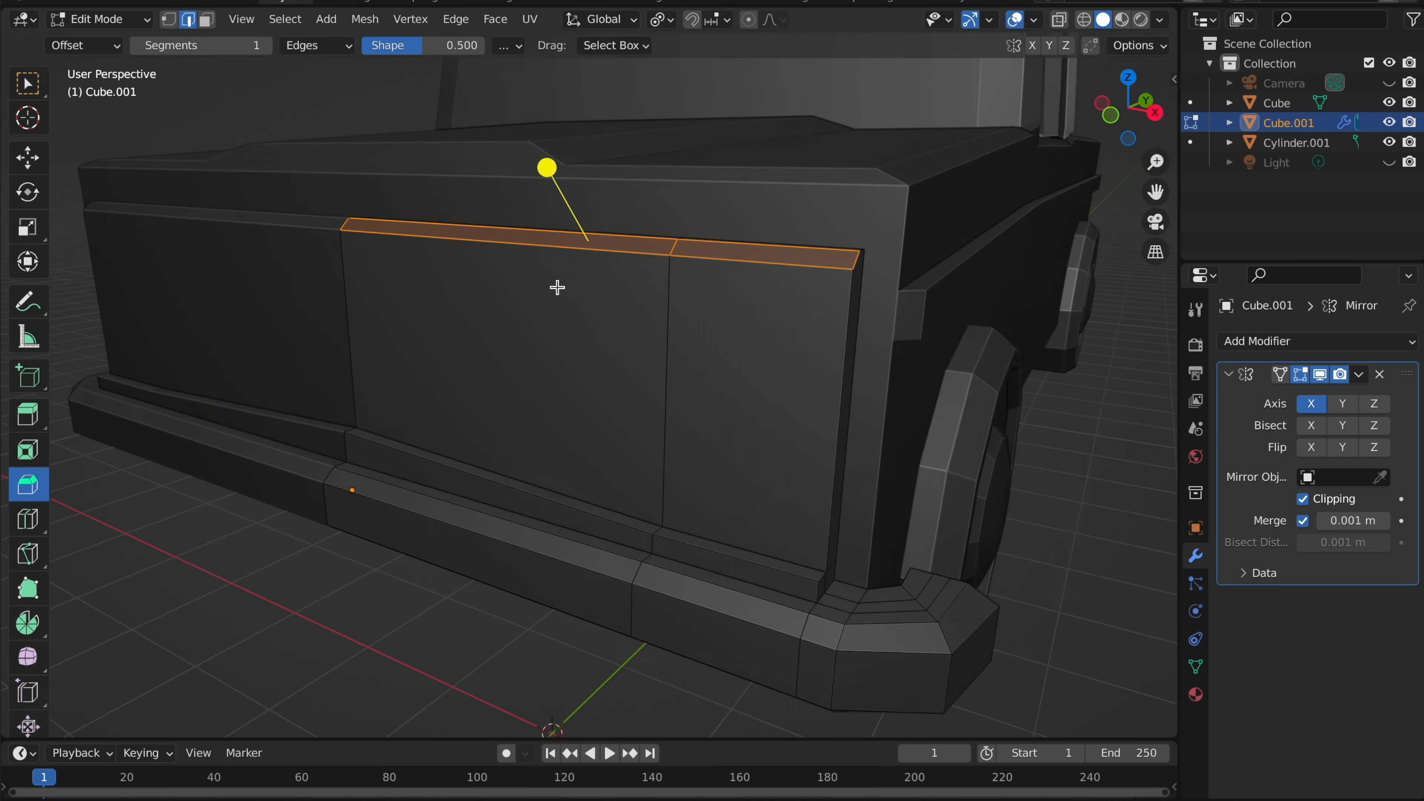
- Add a horizontal loop cut across the front panel and slide it to a factor of about -0.766, near the bevelled edge
drag(556, 286, 414, 210)
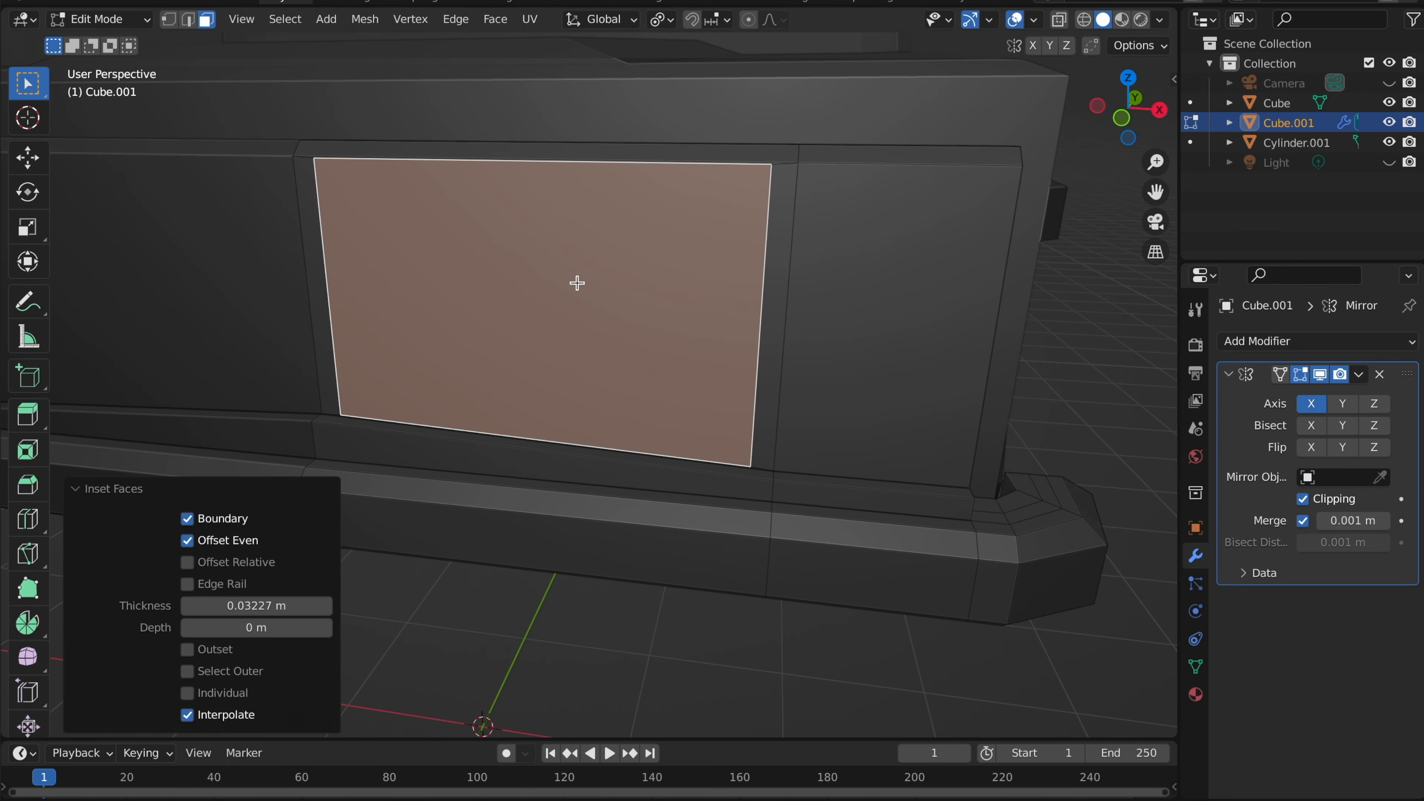
key(ctrl+z)
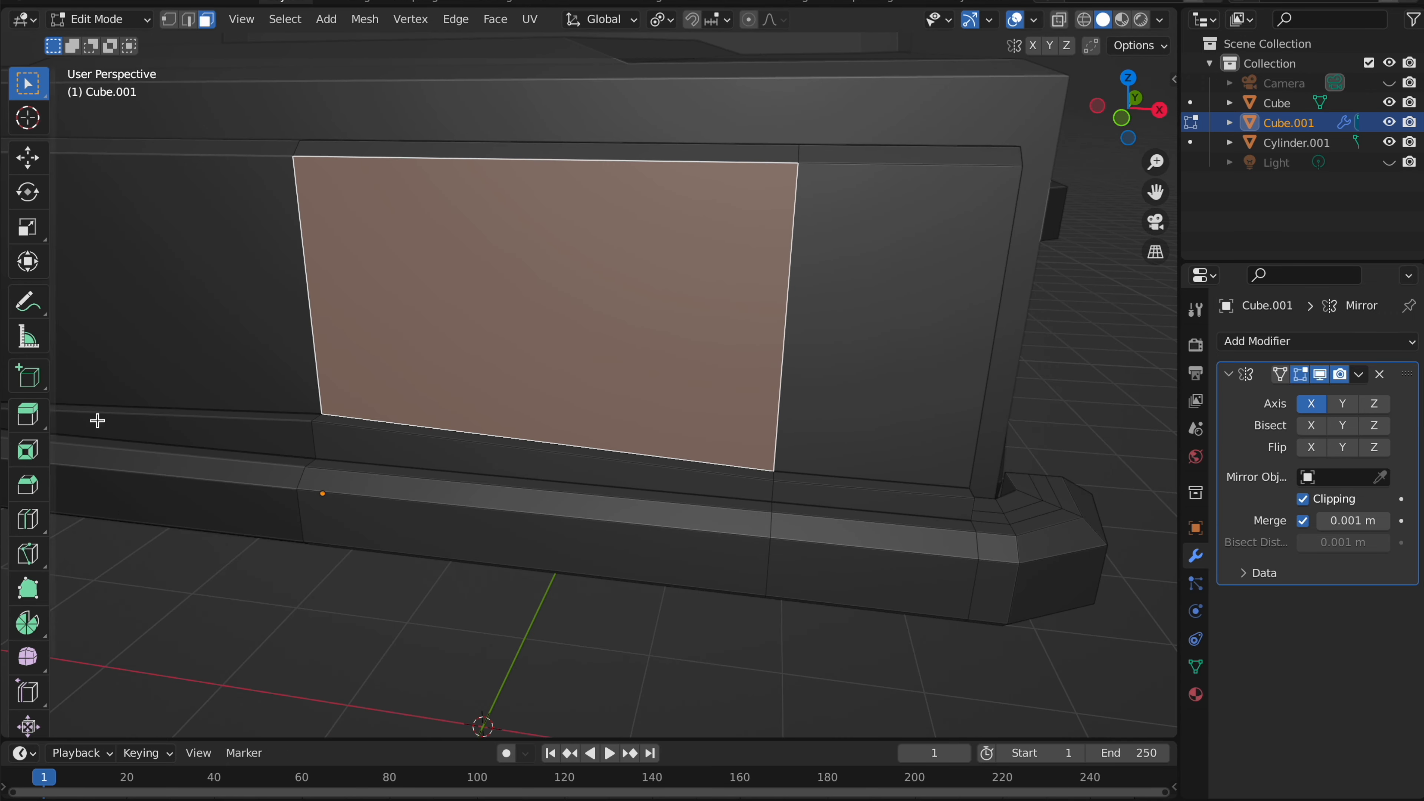
click(28, 519)
click(303, 224)
key(g)
key(g)
click(436, 64)
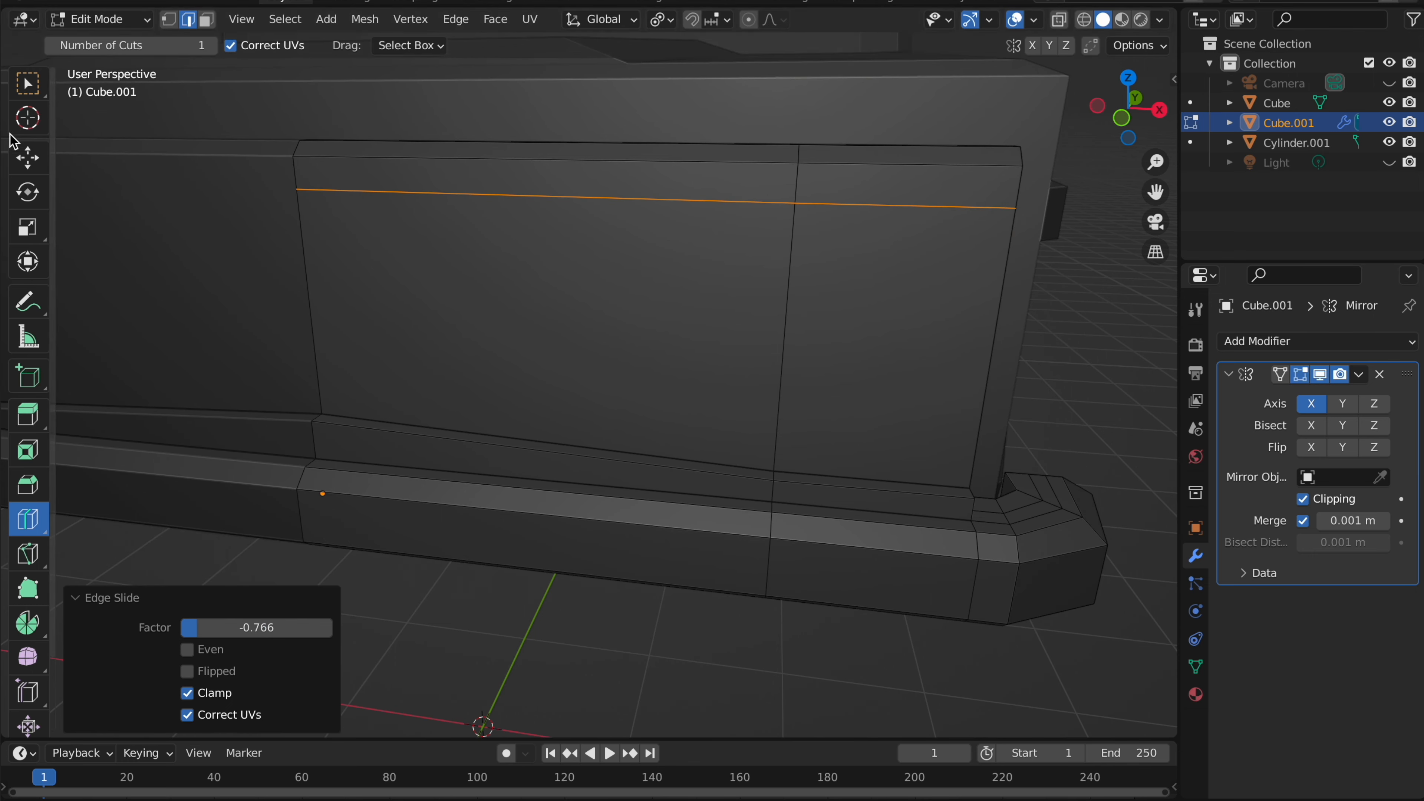
- Extrude the large central face below the new loop cut inward to form a grille recess
click(28, 82)
key(3)
click(426, 289)
middle_drag(426, 290, 427, 292)
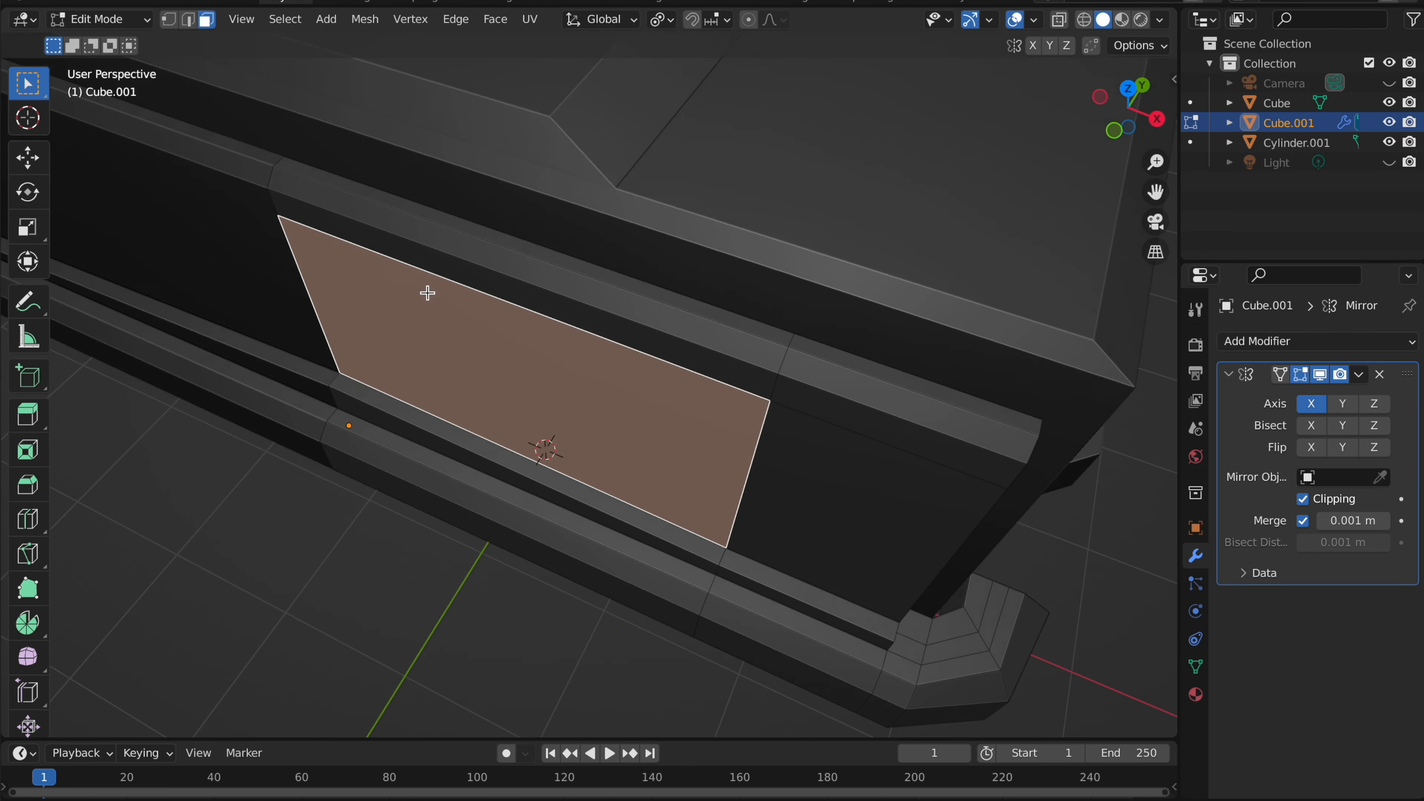
key(e)
click(769, 203)
- Examine the recessed grille and bumper from several angles
middle_drag(769, 203, 770, 204)
scroll(769, 203, down, 5)
click(770, 204)
key(Tab)
scroll(607, 292, up, 3)
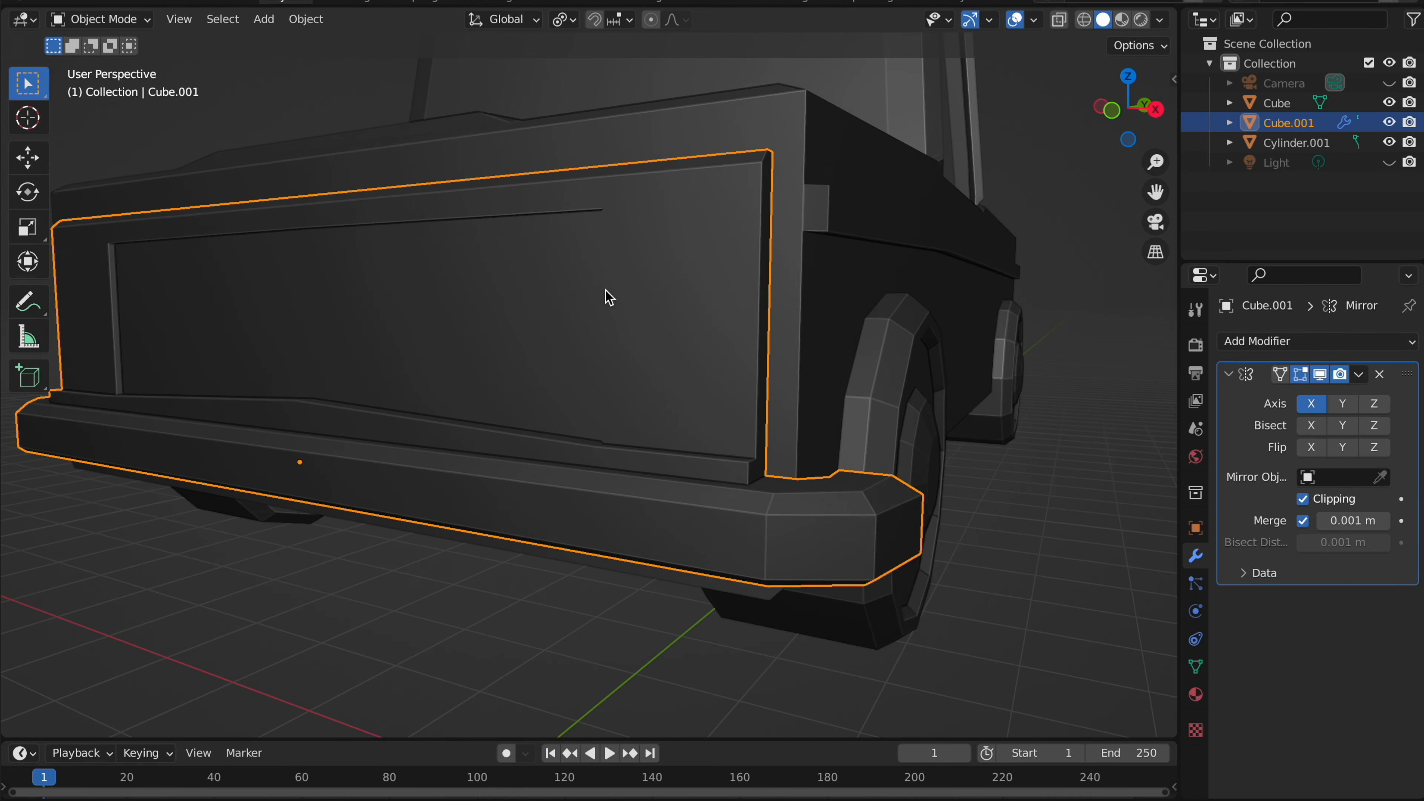
middle_drag(607, 292, 682, 285)
key(Tab)
key(Tab)
click(985, 241)
scroll(842, 232, down, 3)
key(Tab)
middle_drag(843, 232, 844, 234)
key(Tab)
- Add a cube and move it about -2.26 m along Y and 2.76 m along Z, in front of the truck
key(shift+a)
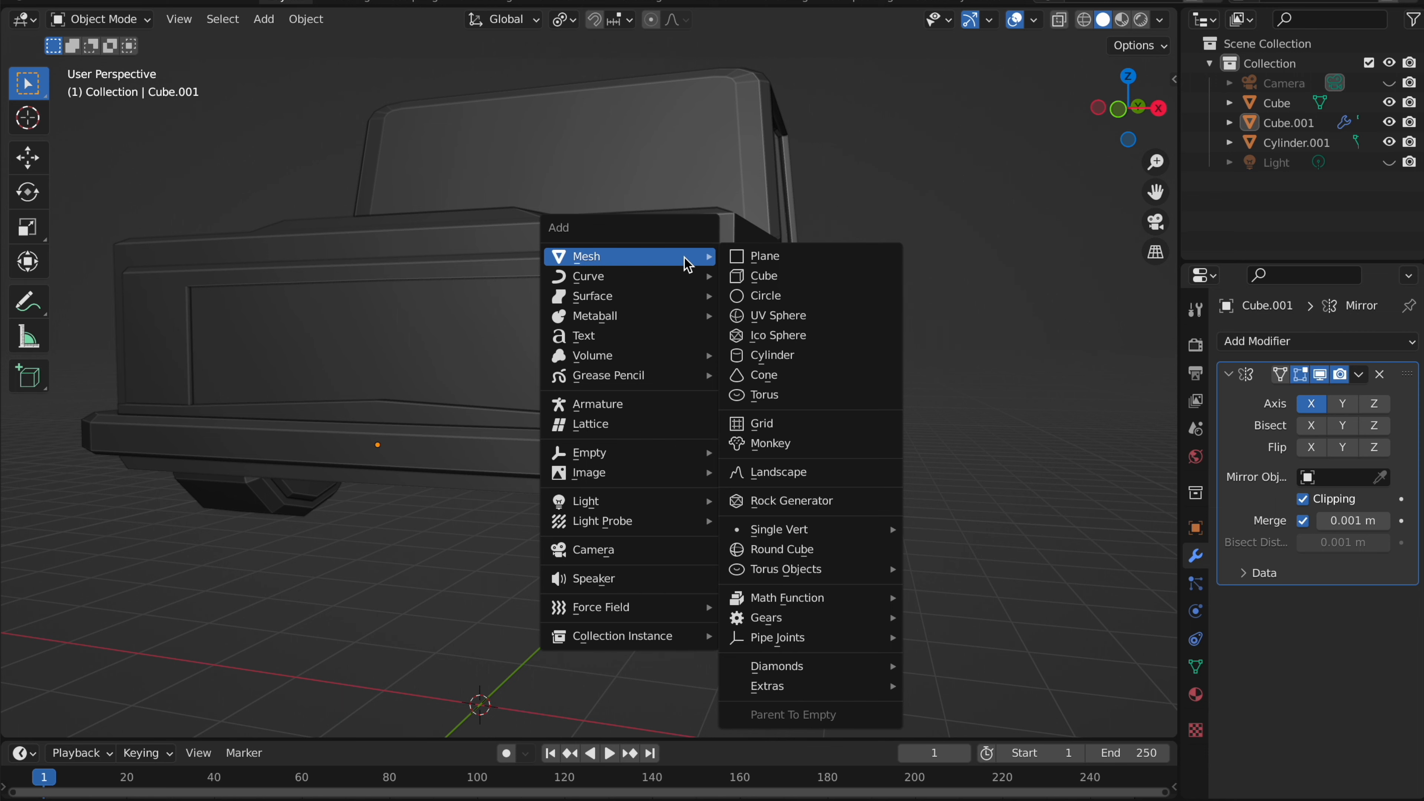
click(754, 276)
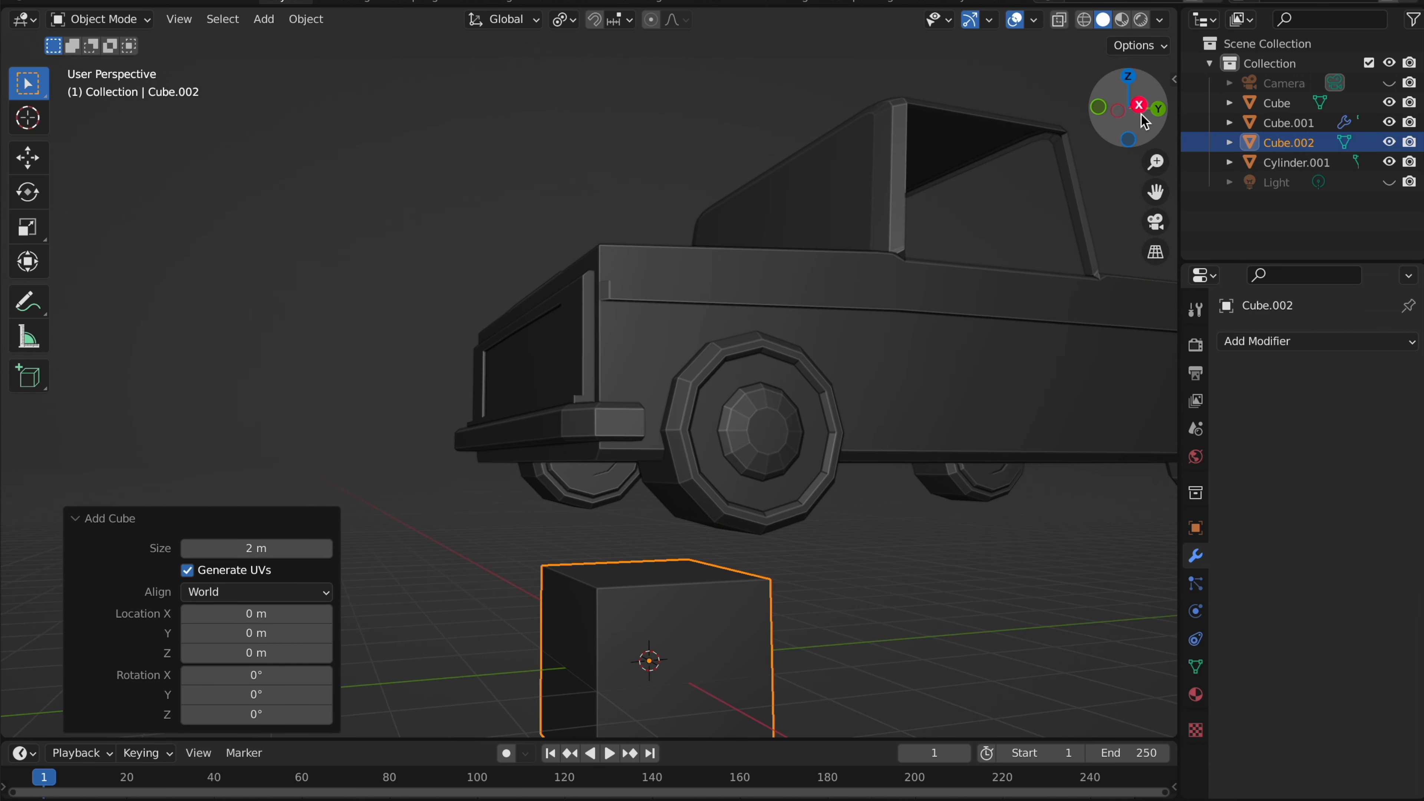
click(1139, 105)
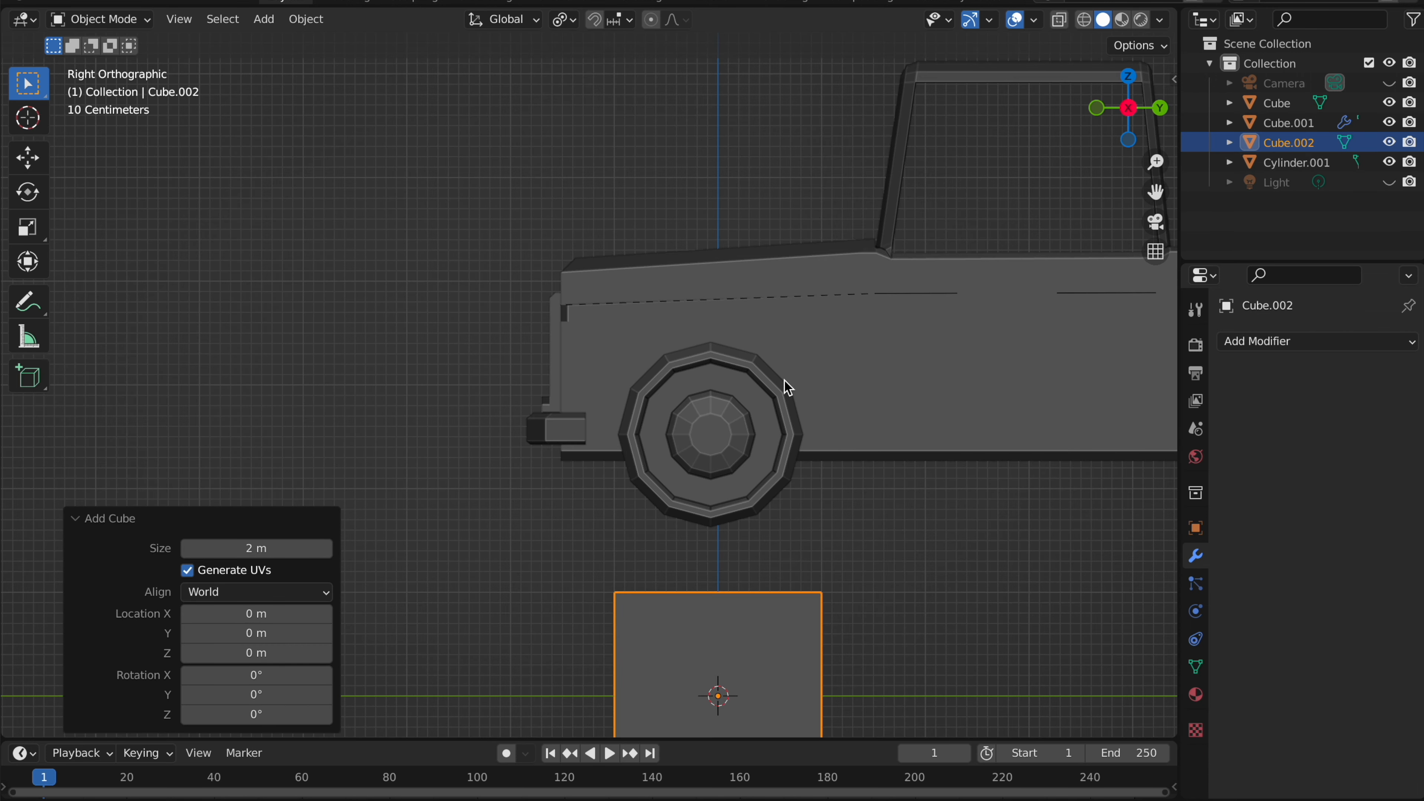
key(g)
click(584, 115)
- Shrink the cube along Y and Z, and scale it to about 0.36 along X
key(s)
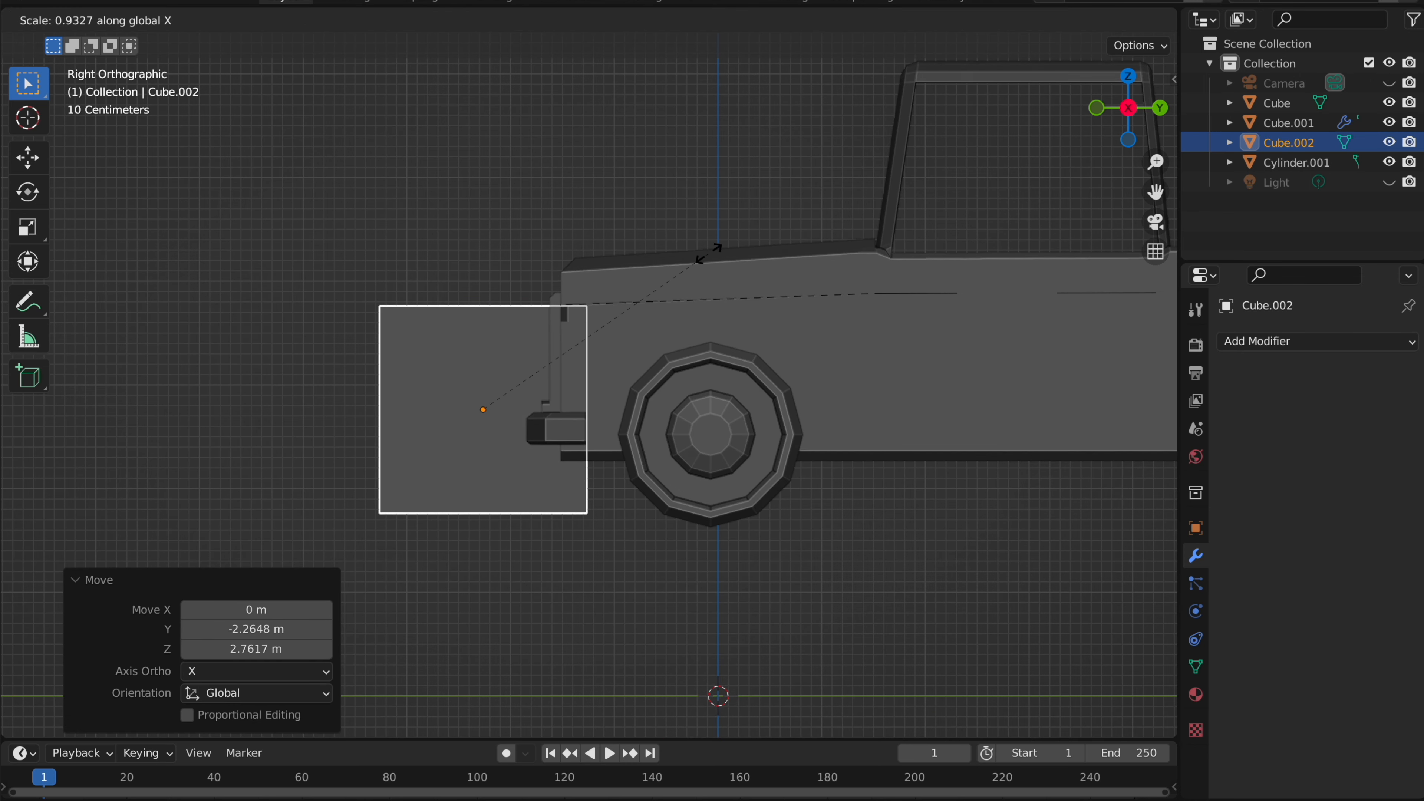
key(y)
click(496, 377)
key(s)
key(z)
click(526, 315)
middle_drag(526, 315, 601, 345)
key(s)
key(x)
click(481, 391)
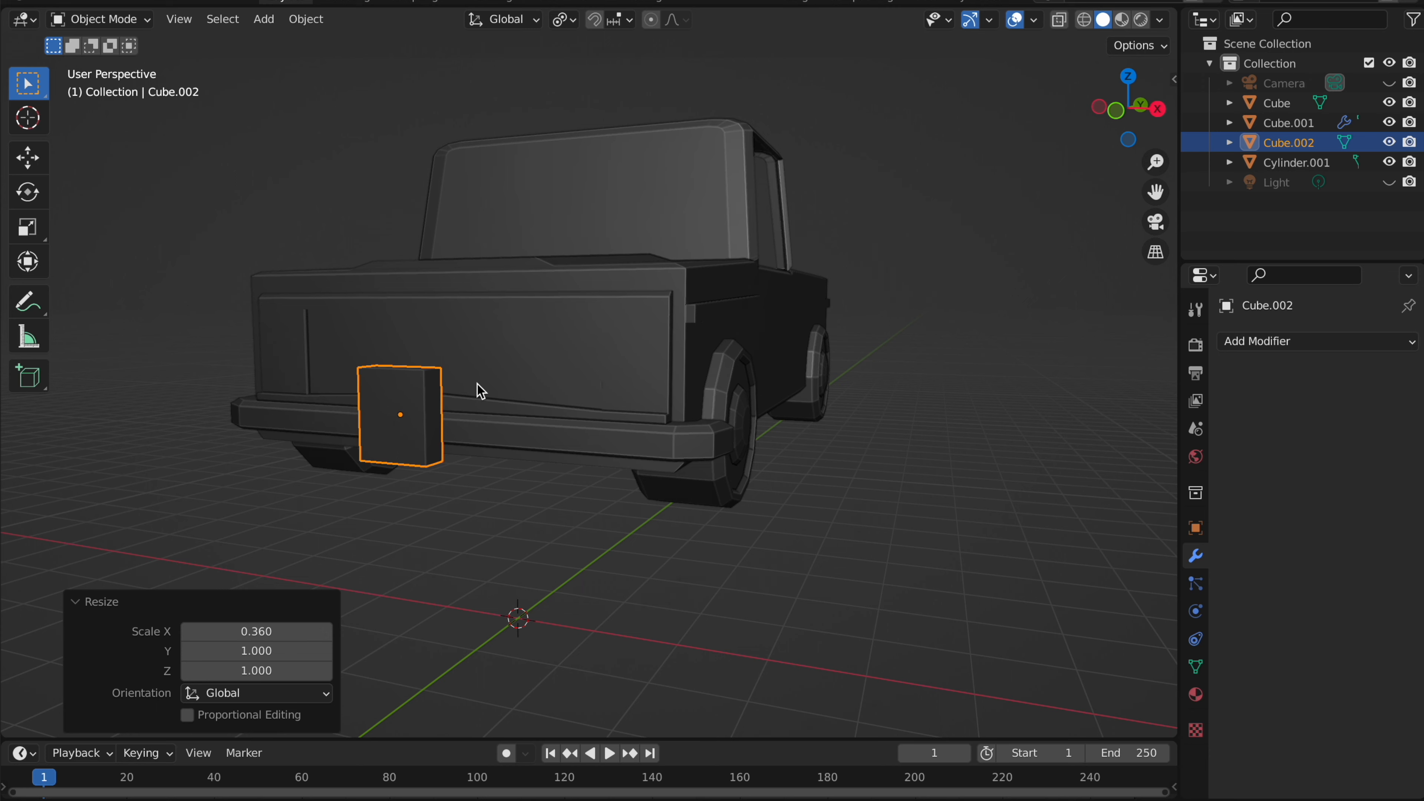
- Move the cube about 2.19 m along X and 0.68 m along Z to the headlight area of the front panel
click(1114, 111)
key(g)
click(841, 234)
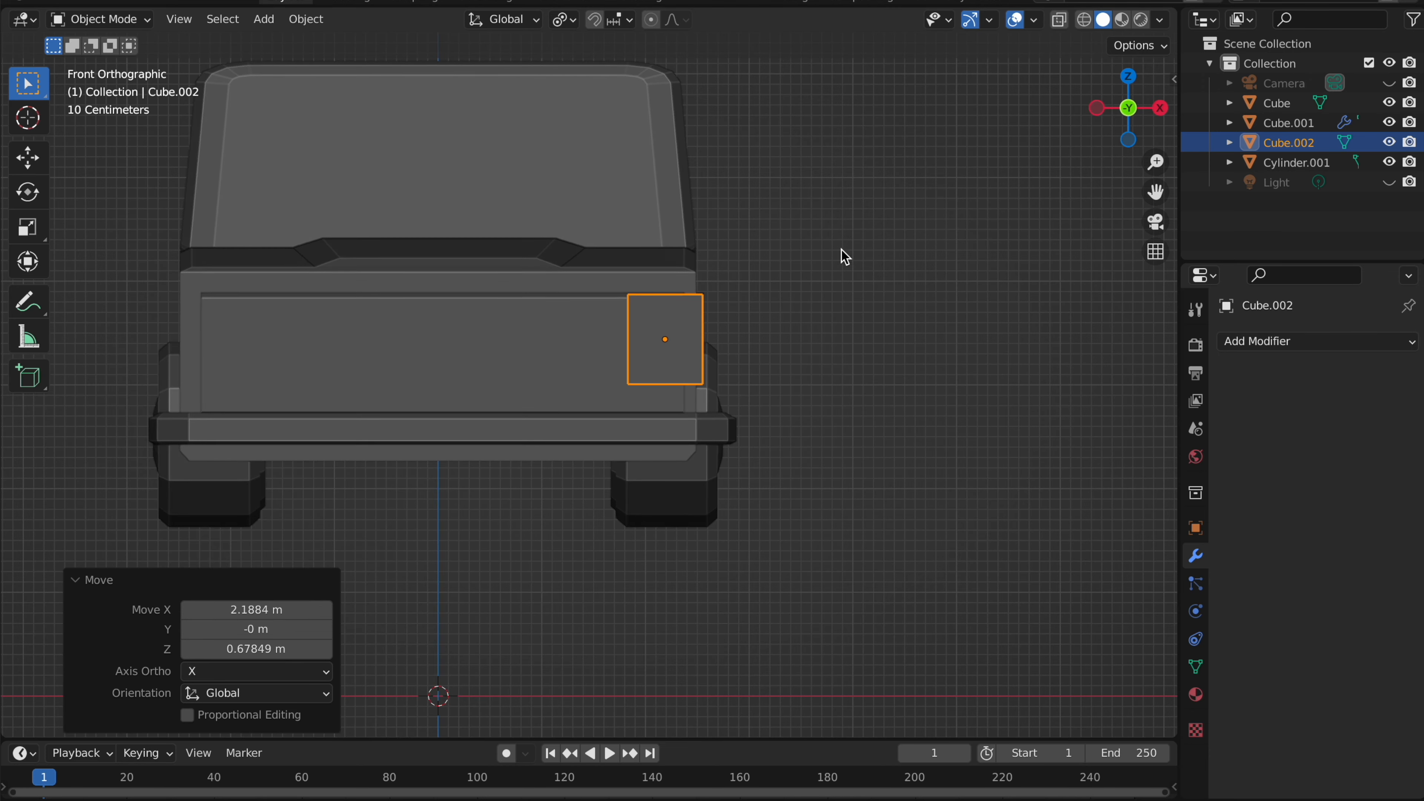
- Check the cube's placement against the front panel and bumper in wireframe shading
key(z)
click(662, 277)
click(660, 277)
scroll(660, 277, up, 2)
click(718, 253)
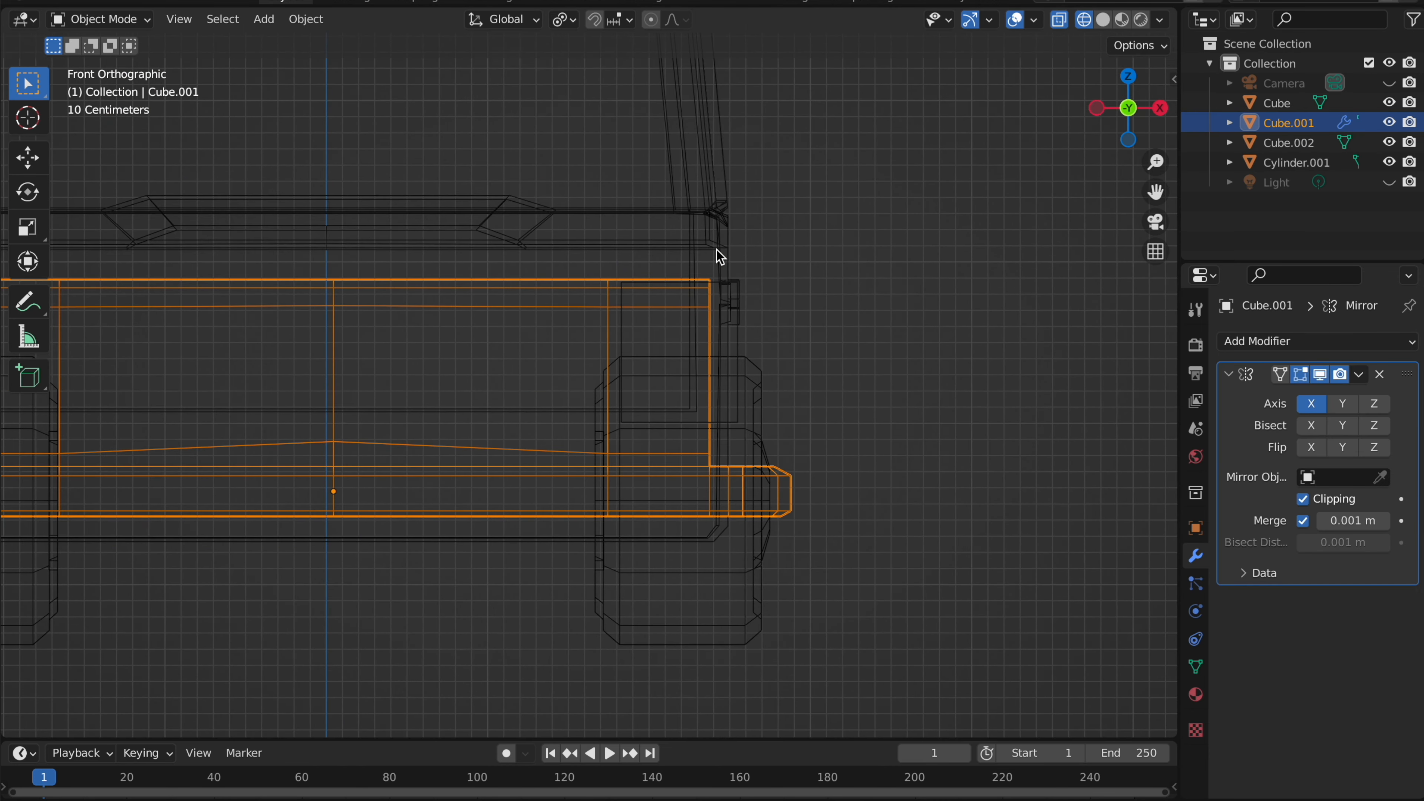
key(z)
click(782, 255)
middle_drag(782, 254, 779, 280)
- Narrow the headlight cube along X and thin it along Y into a flat block
click(758, 354)
key(s)
key(x)
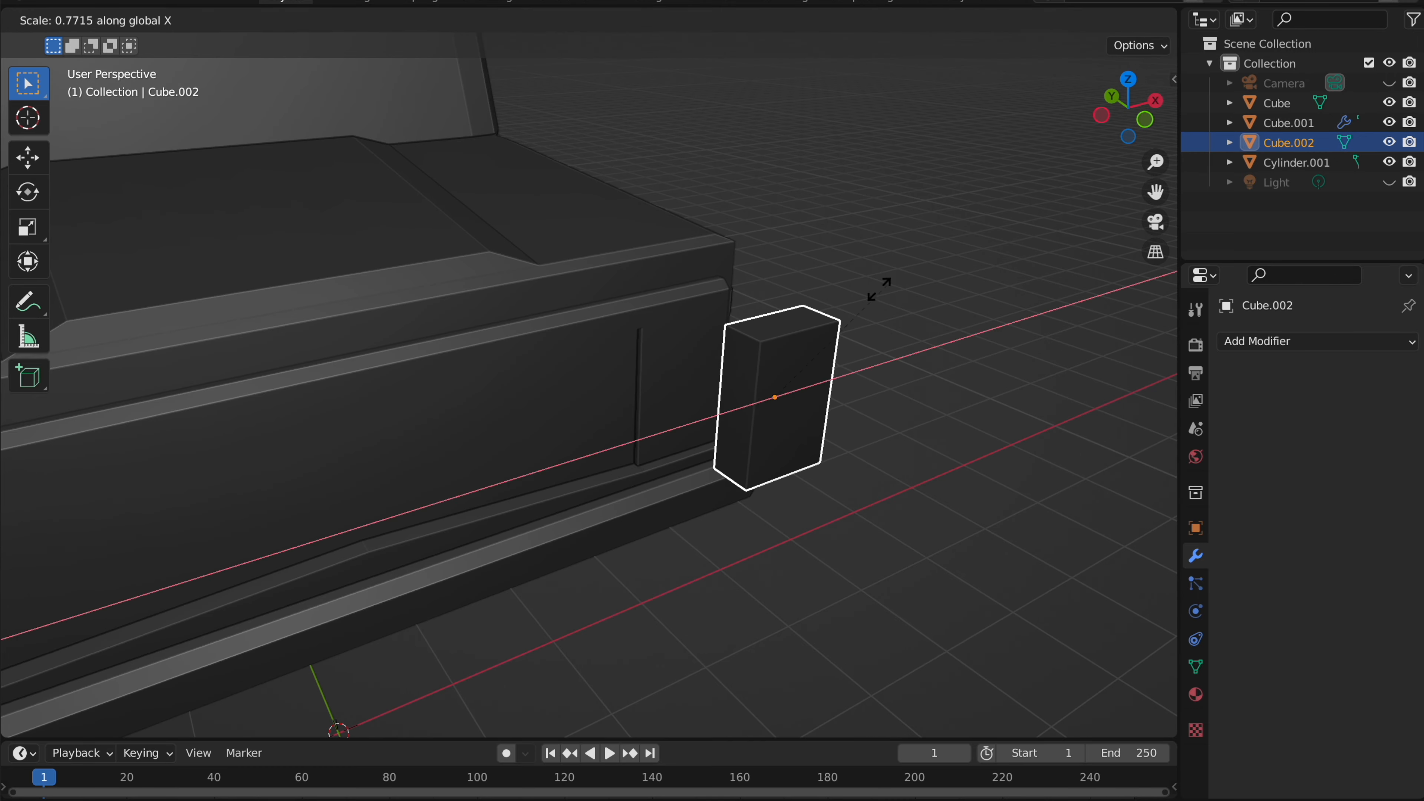
click(842, 318)
middle_drag(842, 318, 839, 315)
key(s)
key(x)
click(949, 262)
key(s)
key(y)
click(831, 313)
- Adjust the headlight block's width along X and scale its height to about 0.717 along Z
middle_drag(831, 313, 739, 359)
key(s)
key(x)
click(795, 318)
key(s)
key(z)
click(772, 337)
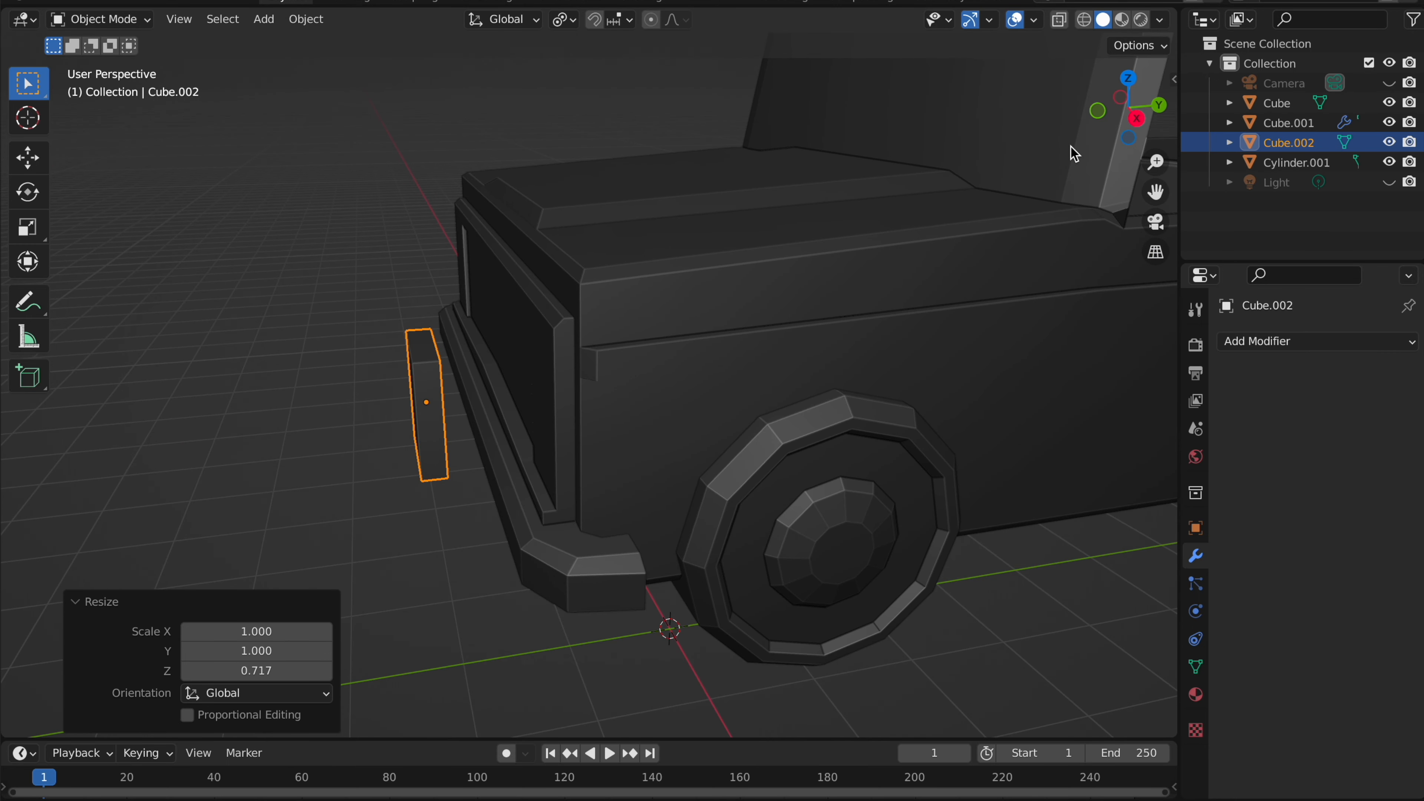
- Move the headlight block about 0.56 m along Y and -0.13 m along Z toward the front panel
click(1141, 124)
key(g)
key(y)
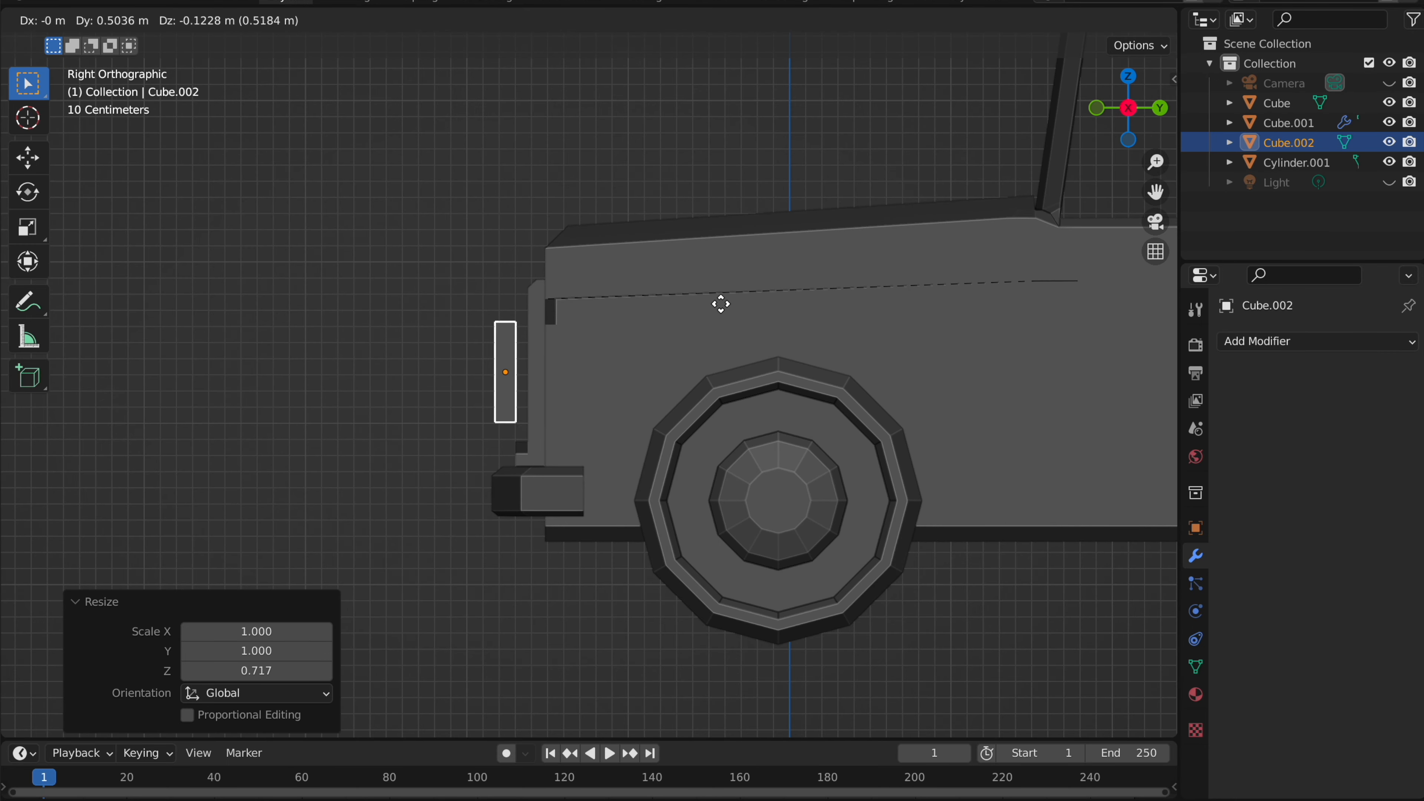
click(728, 306)
- Scale the headlight block to about 0.913 along X and adjust its position beside the grille recess
key(s)
key(x)
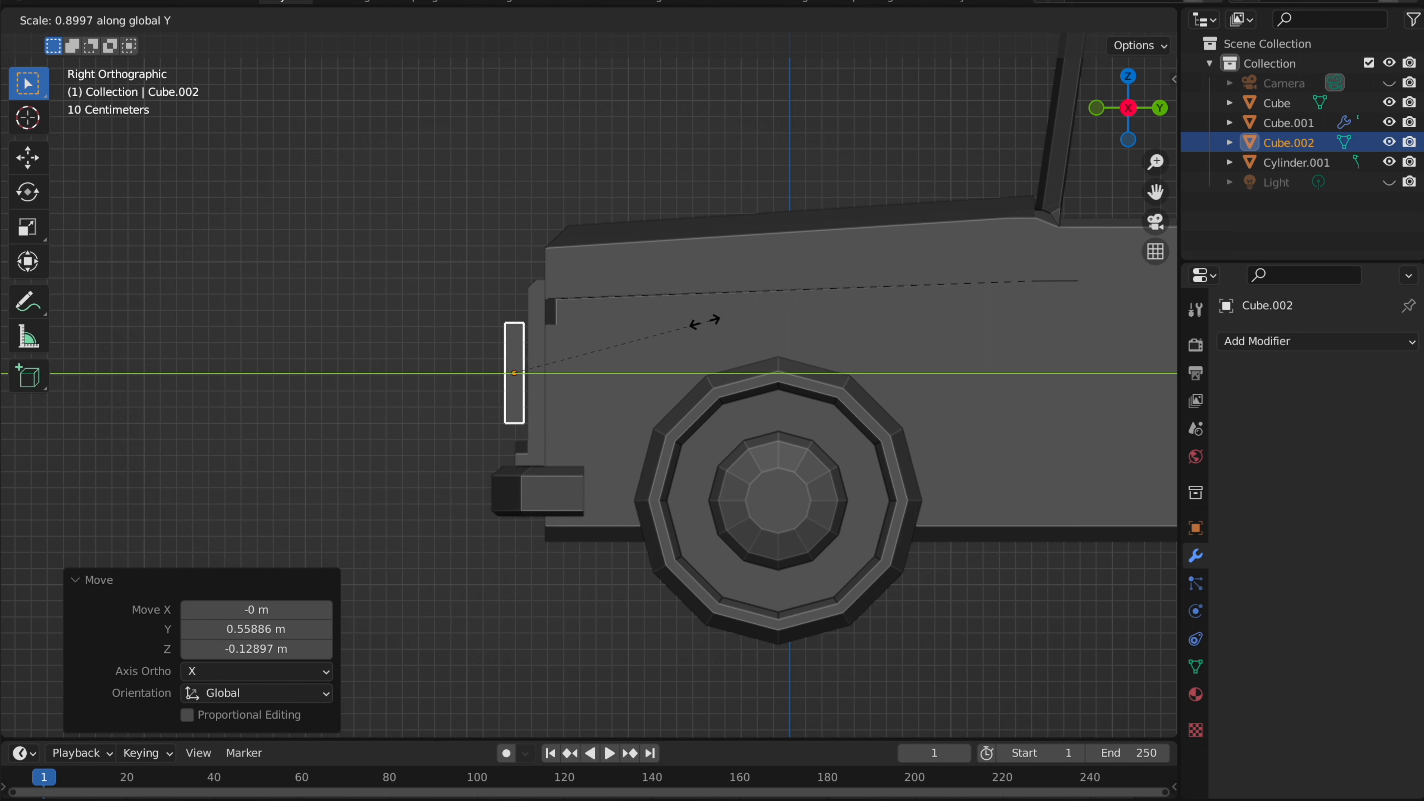
click(639, 332)
key(g)
key(y)
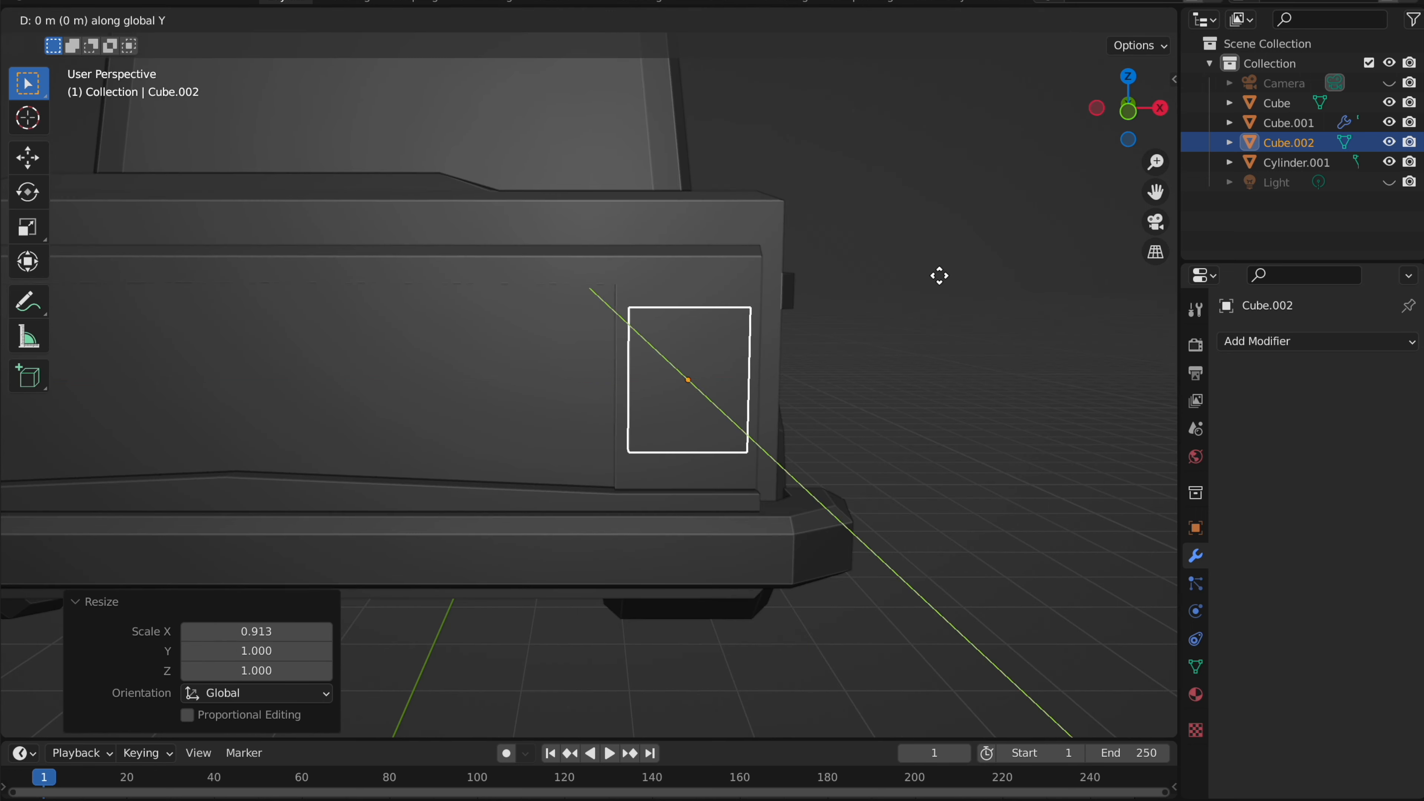
key(x)
click(937, 276)
- Bevel the headlight block's four corner edges with a width of about 0.257 m and one segment
key(Tab)
middle_drag(939, 276, 354, 2)
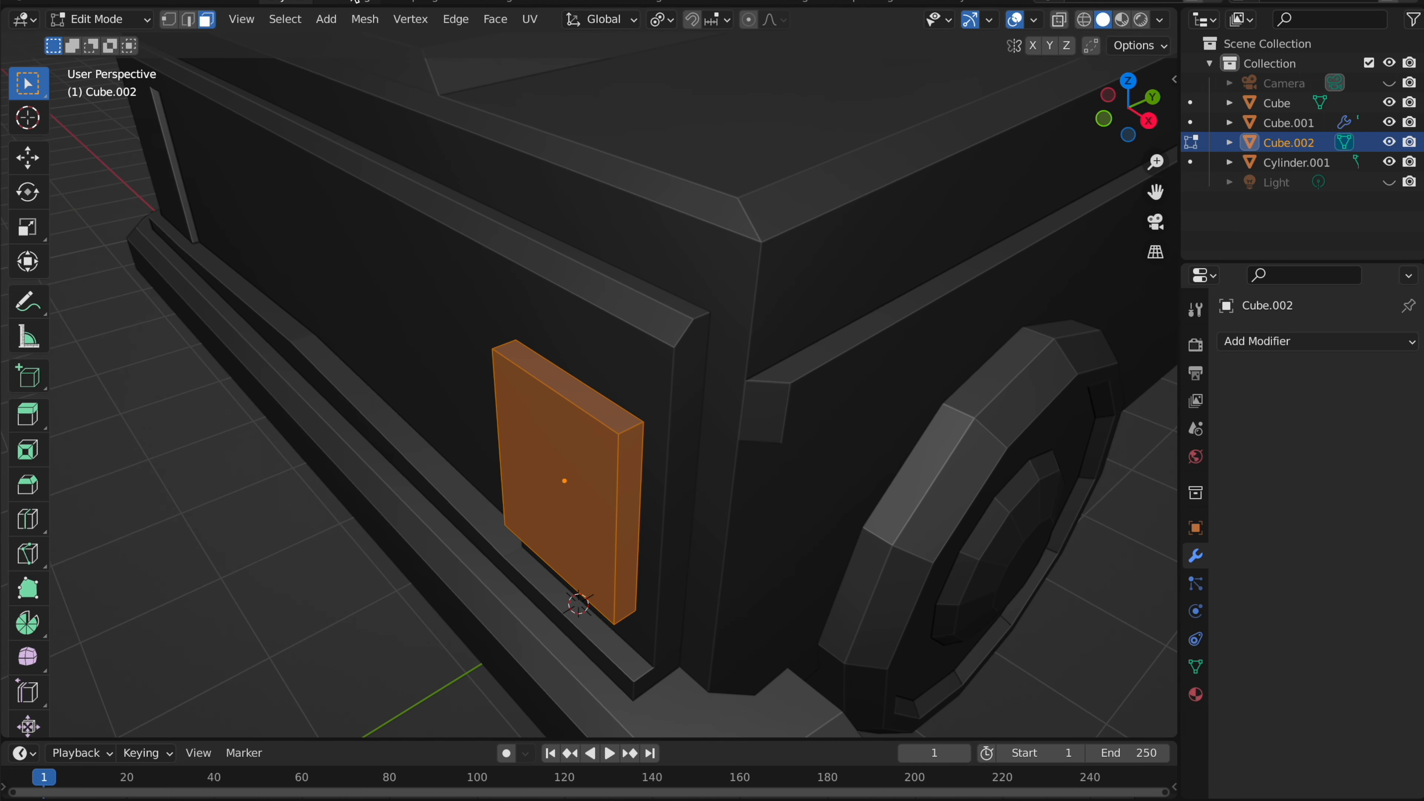
click(188, 20)
click(625, 429)
middle_drag(497, 348, 587, 460)
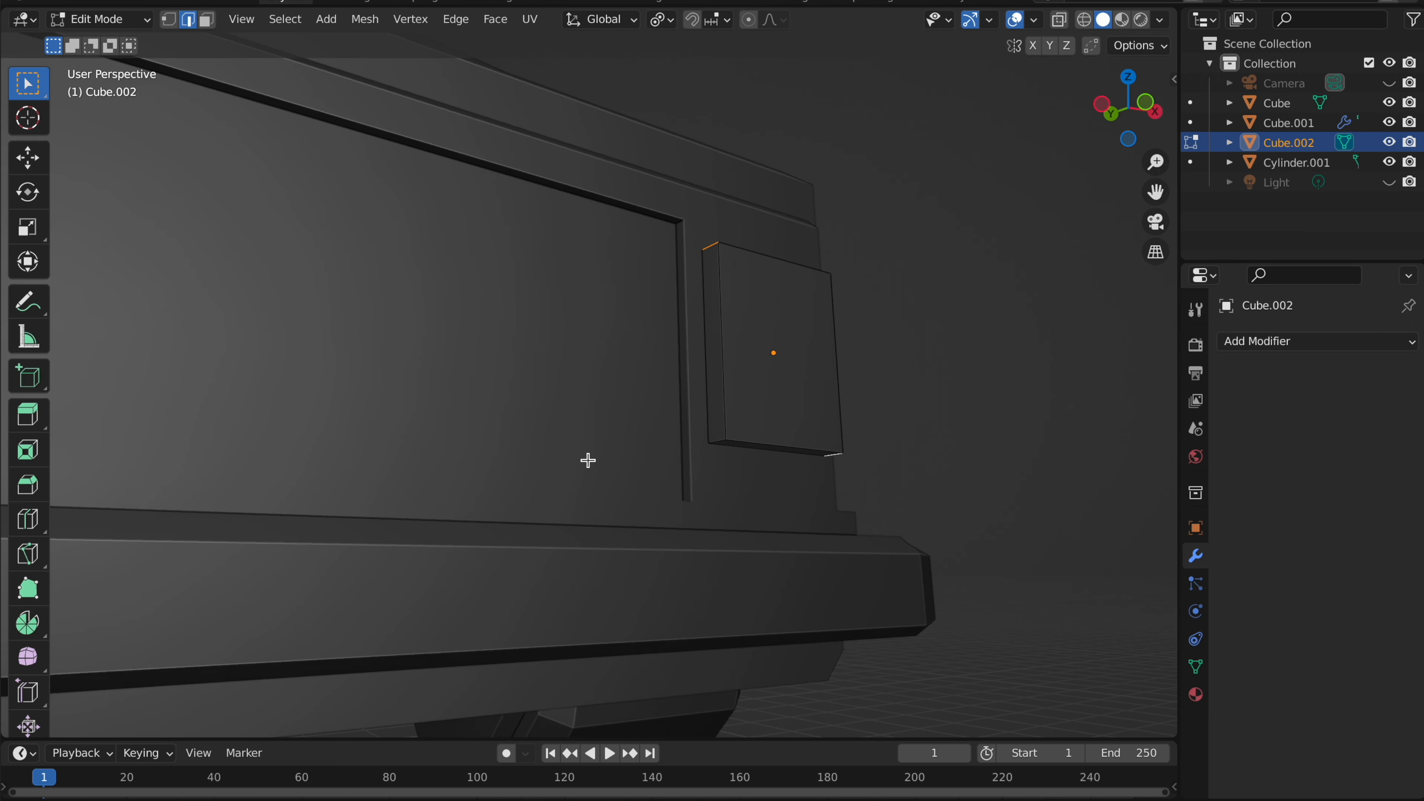
middle_drag(717, 441, 59, 568)
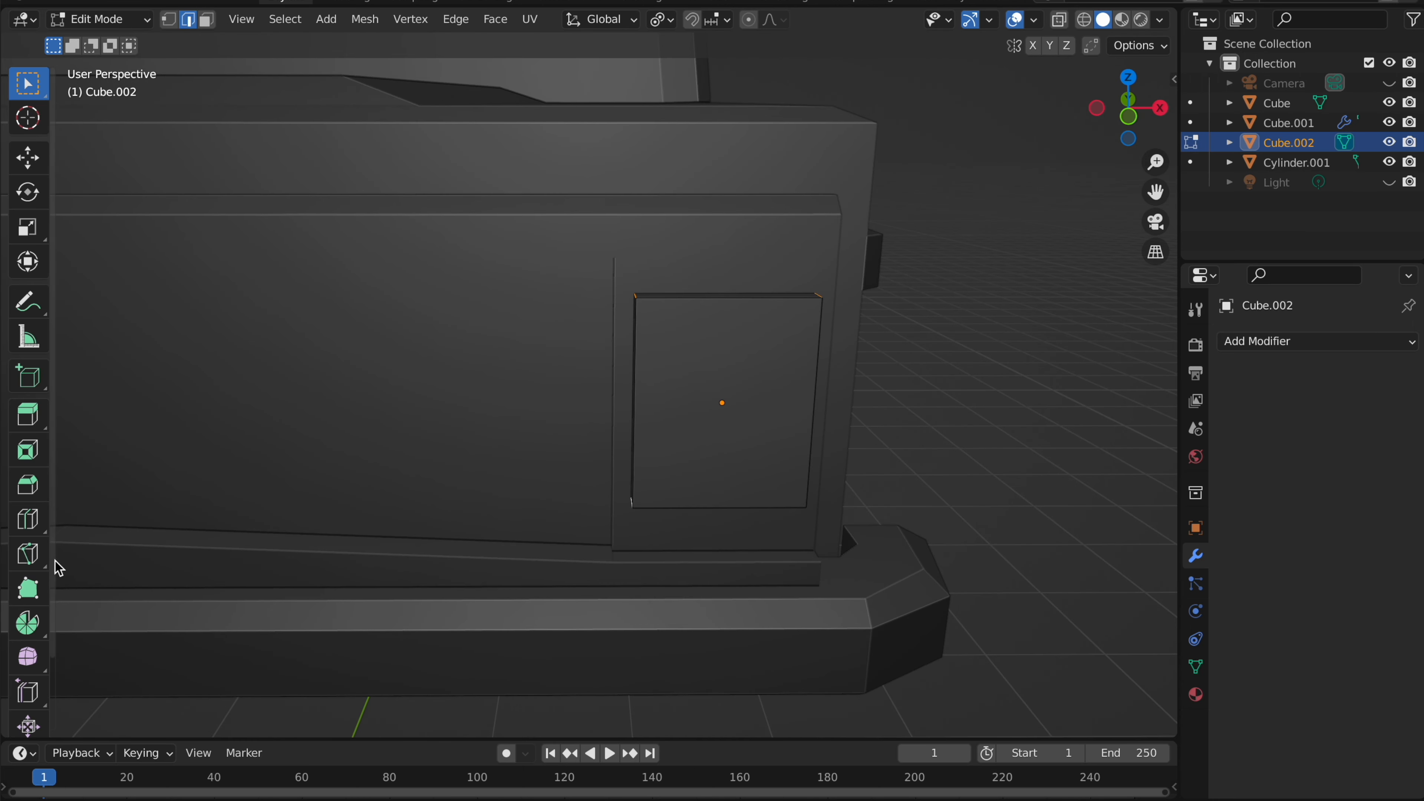
click(26, 492)
drag(834, 403, 834, 404)
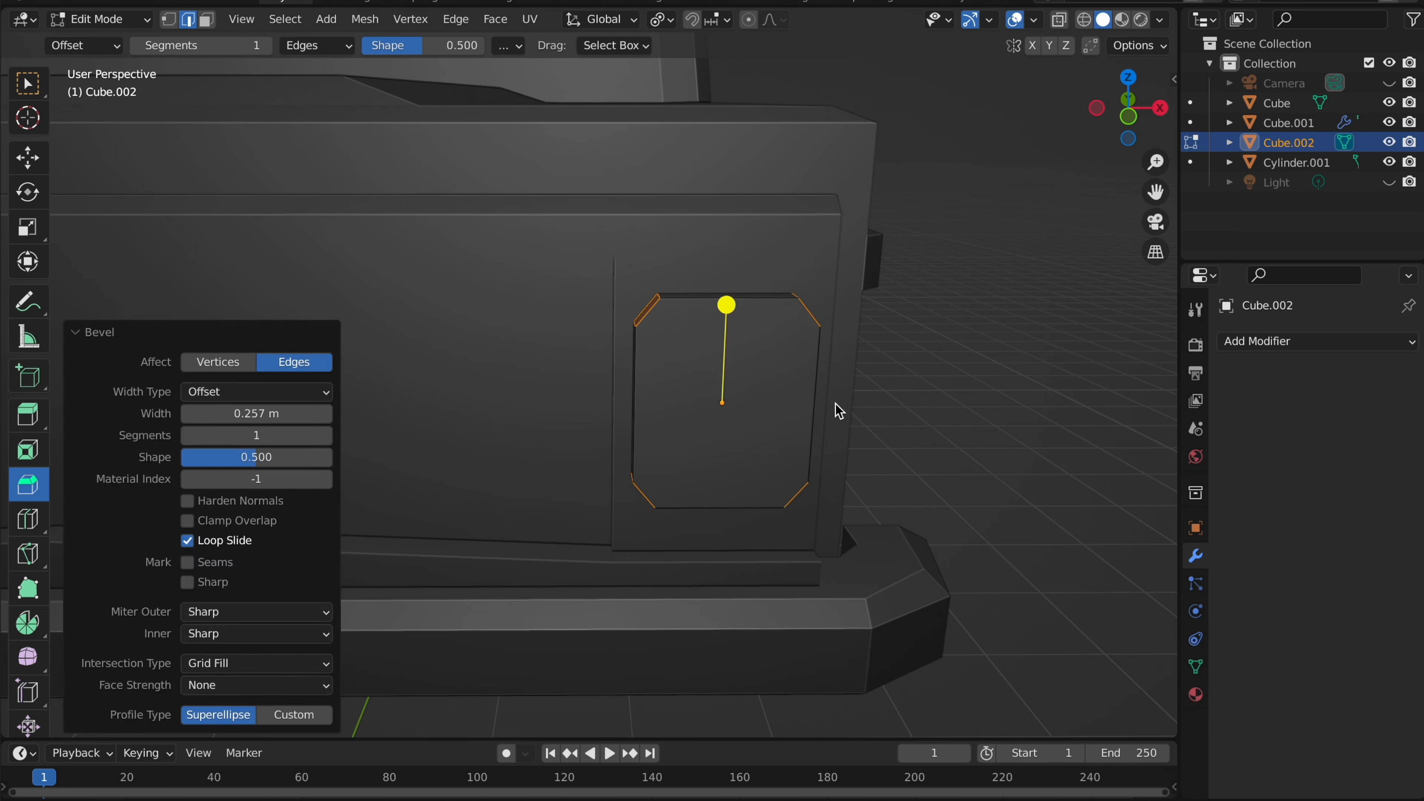
- Inset the front face of the headlight block slightly to form an outer rim
key(Tab)
middle_drag(834, 405, 748, 410)
key(Tab)
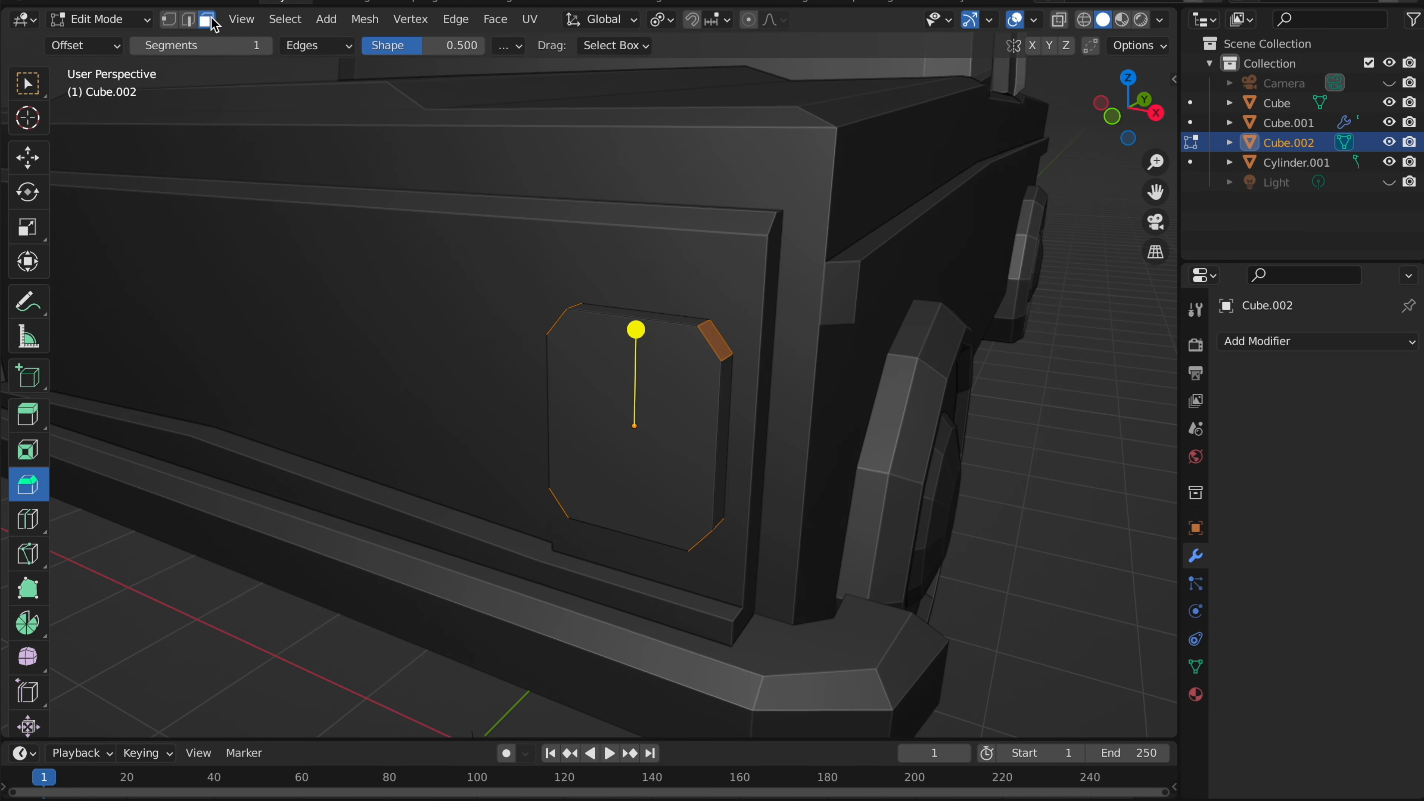
shift+scroll(448, 217, right, 5)
click(28, 84)
click(417, 324)
middle_drag(417, 324, 632, 340)
key(i)
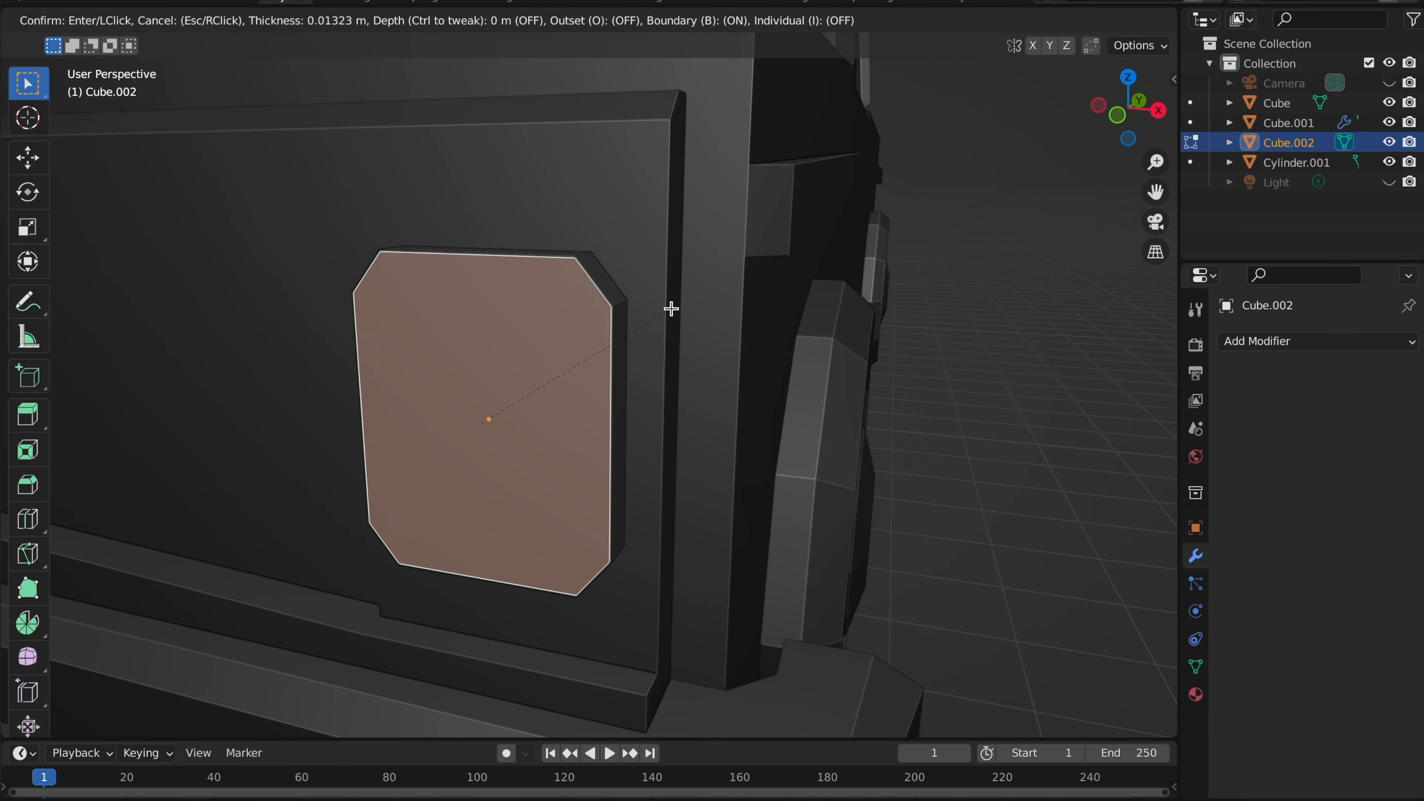
click(671, 308)
- Inset the headlight's front face again and push it about 0.011 m inward along Y
scroll(670, 309, up, 3)
key(i)
click(669, 312)
key(g)
key(y)
click(669, 312)
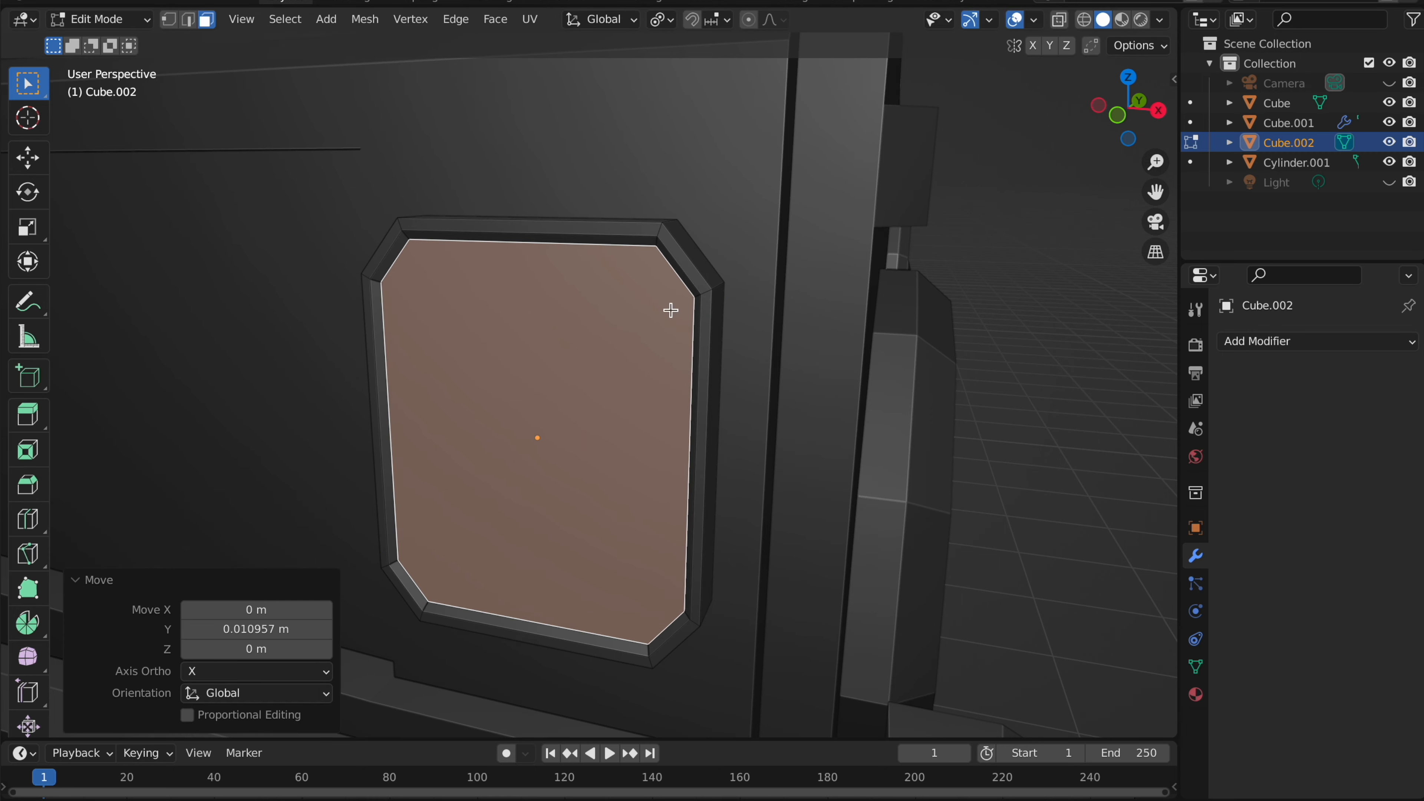
- Leave mesh editing and place the 3D cursor at the headlight
key(Tab)
scroll(676, 310, down, 3)
click(884, 258)
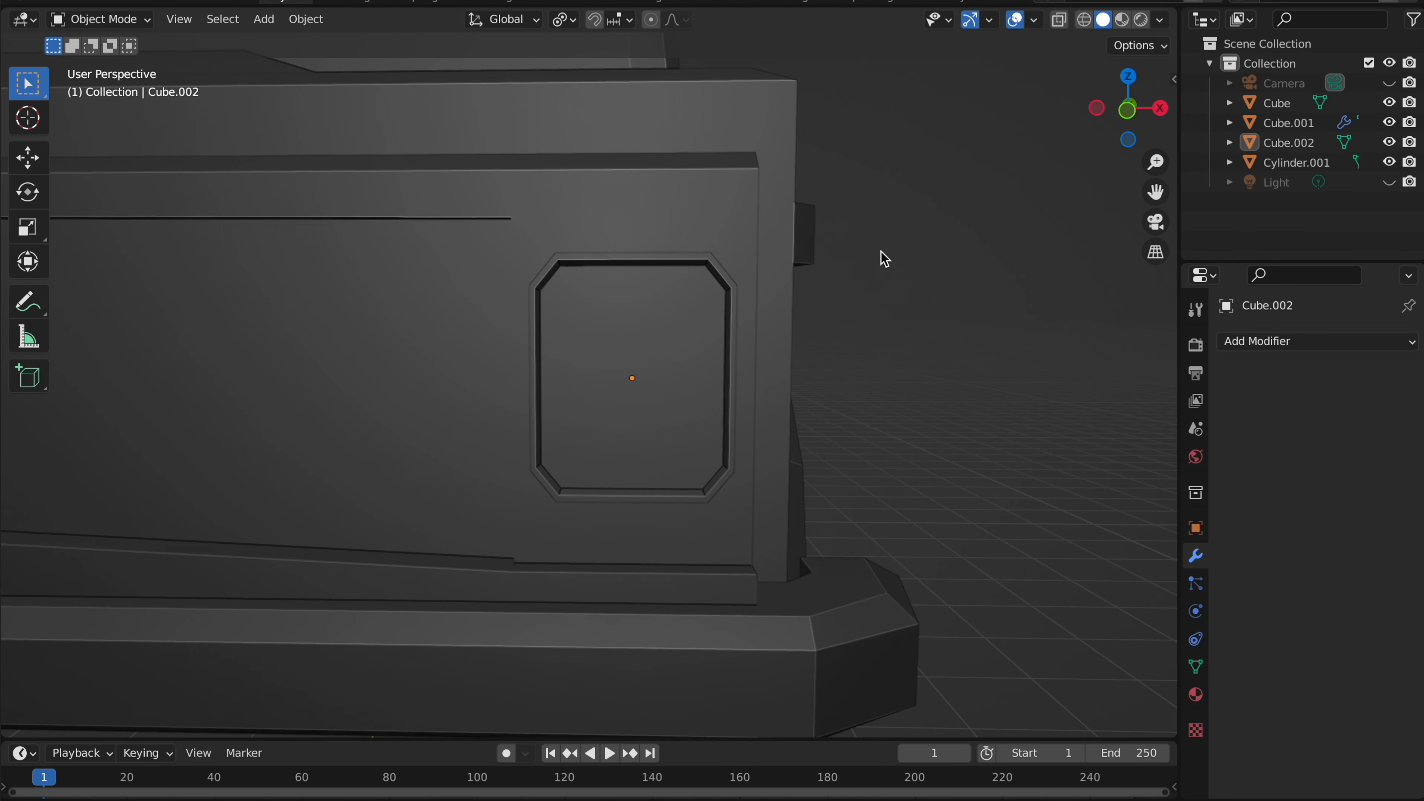
click(21, 129)
click(10, 83)
- Add a cylinder with 8 vertices at the 3D cursor
key(shift+a)
mouse_move(734, 235)
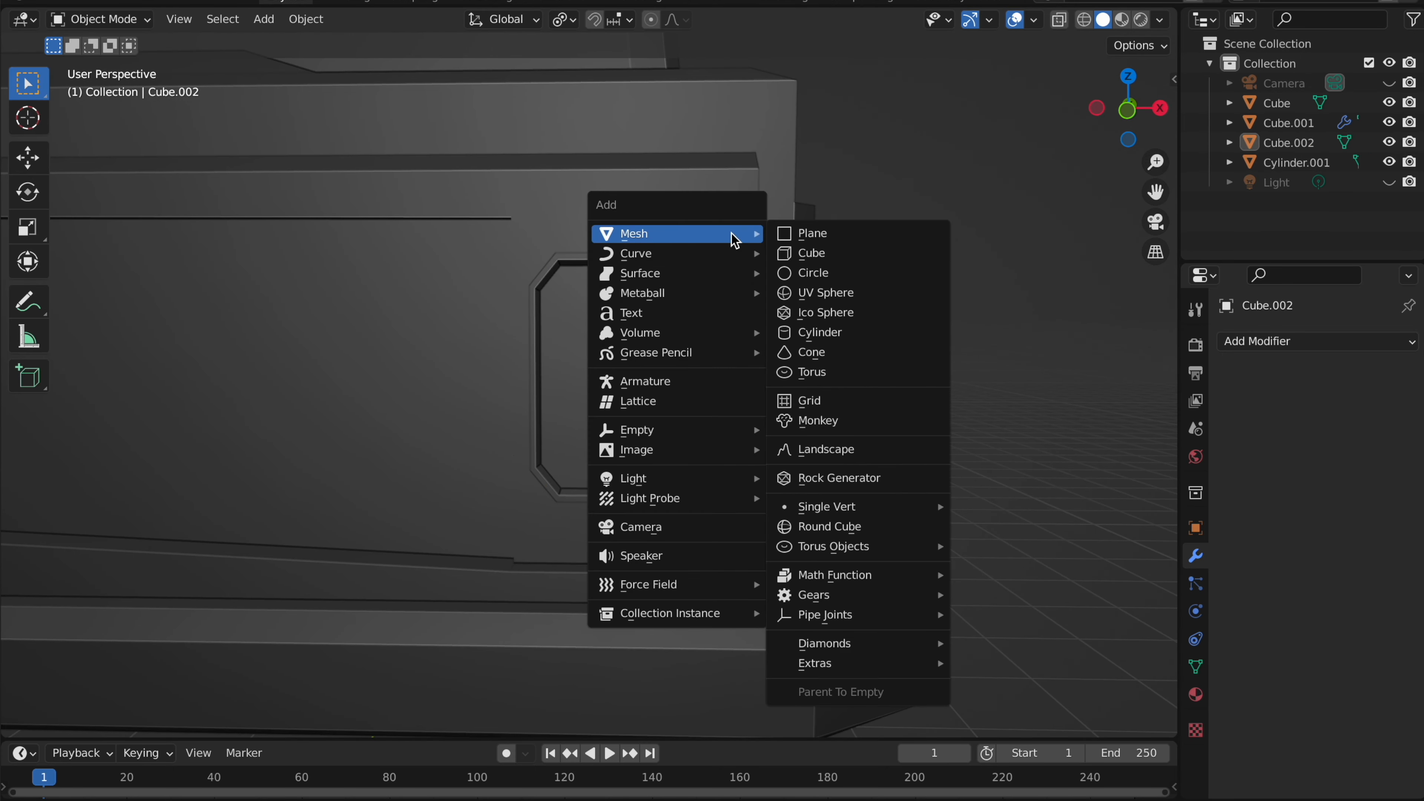
click(808, 335)
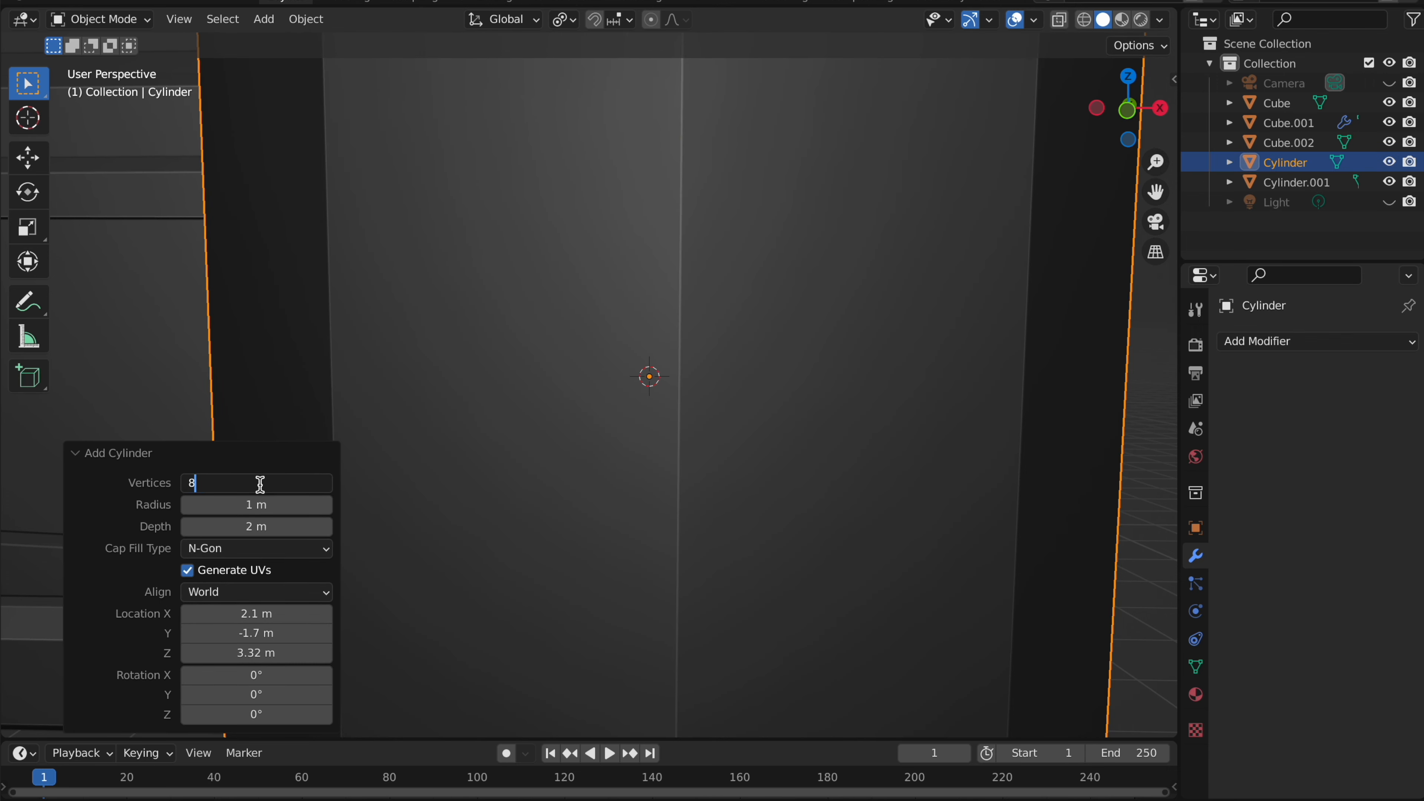
key(Return)
- Rotate the new cylinder 90° about the X axis and scale it down to about 0.186
scroll(829, 412, down, 5)
text(rx)
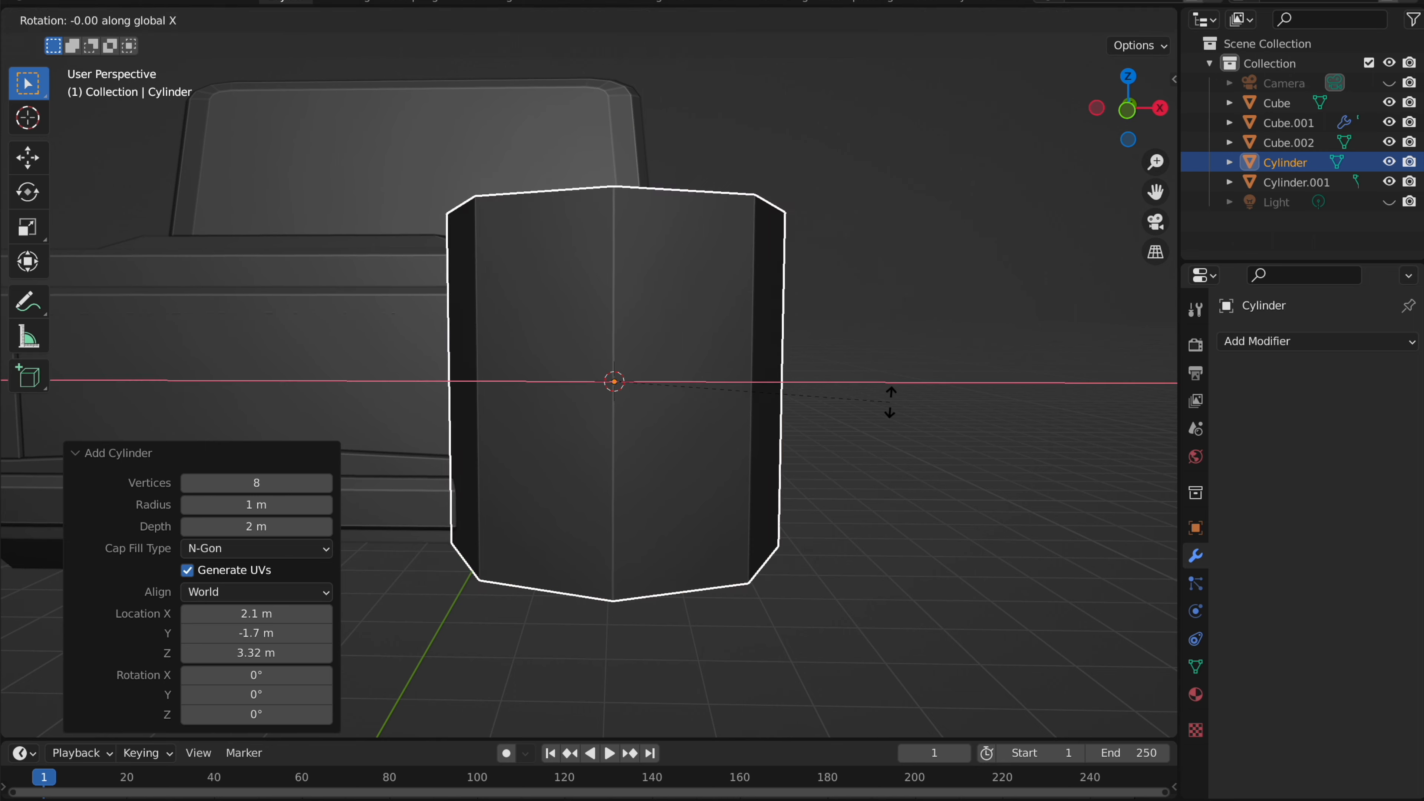
text(90)
key(Return)
middle_drag(891, 402, 1009, 324)
key(s)
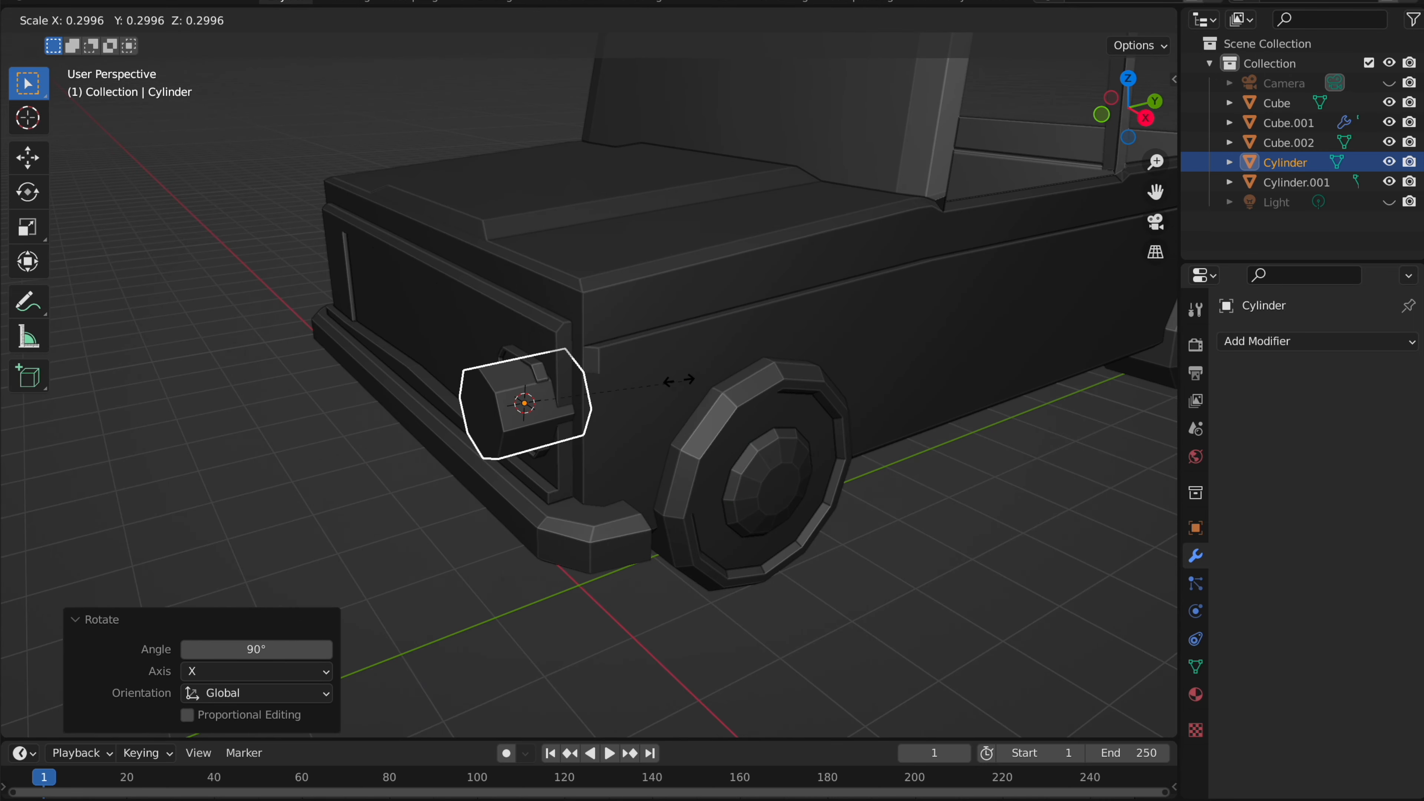
click(619, 375)
- Flatten the cylinder into a thin disc by scaling it to about 0.054 along Y
scroll(619, 376, up, 2)
middle_drag(619, 375, 625, 365)
key(s)
key(y)
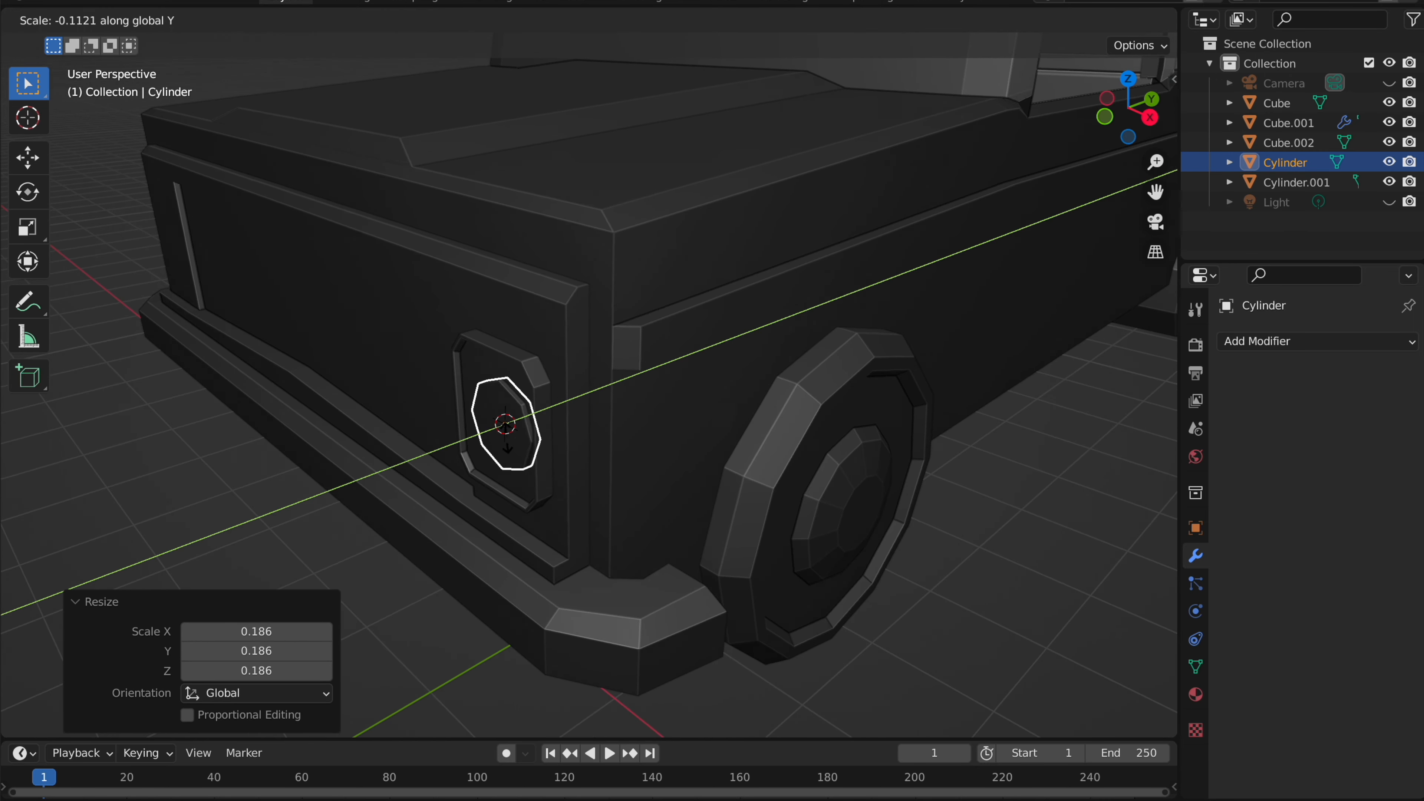
click(508, 427)
- From the front view, centre the disc within the headlight frame and enlarge it by a factor of about 1.13
middle_drag(511, 426, 633, 393)
click(1135, 118)
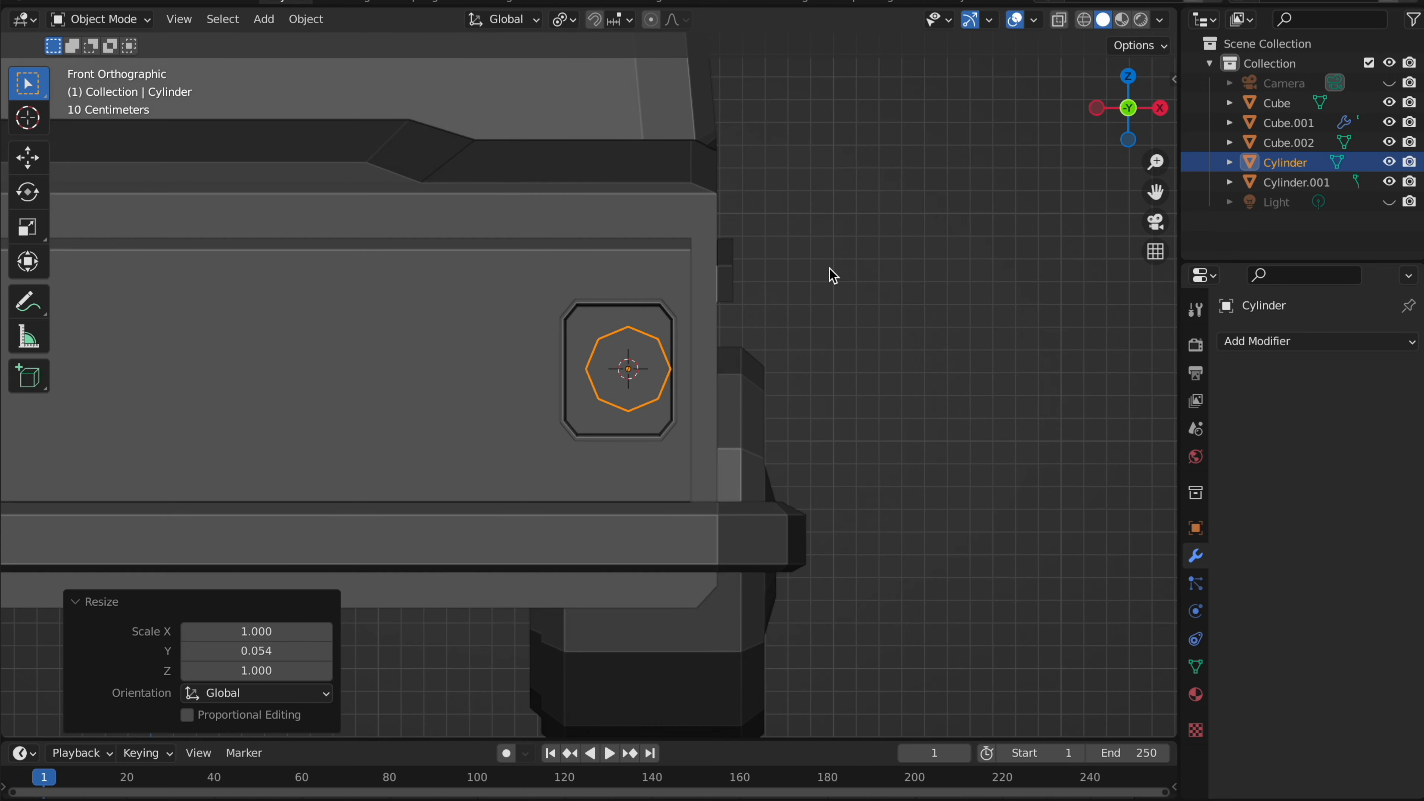
scroll(833, 275, up, 2)
key(g)
click(836, 272)
key(s)
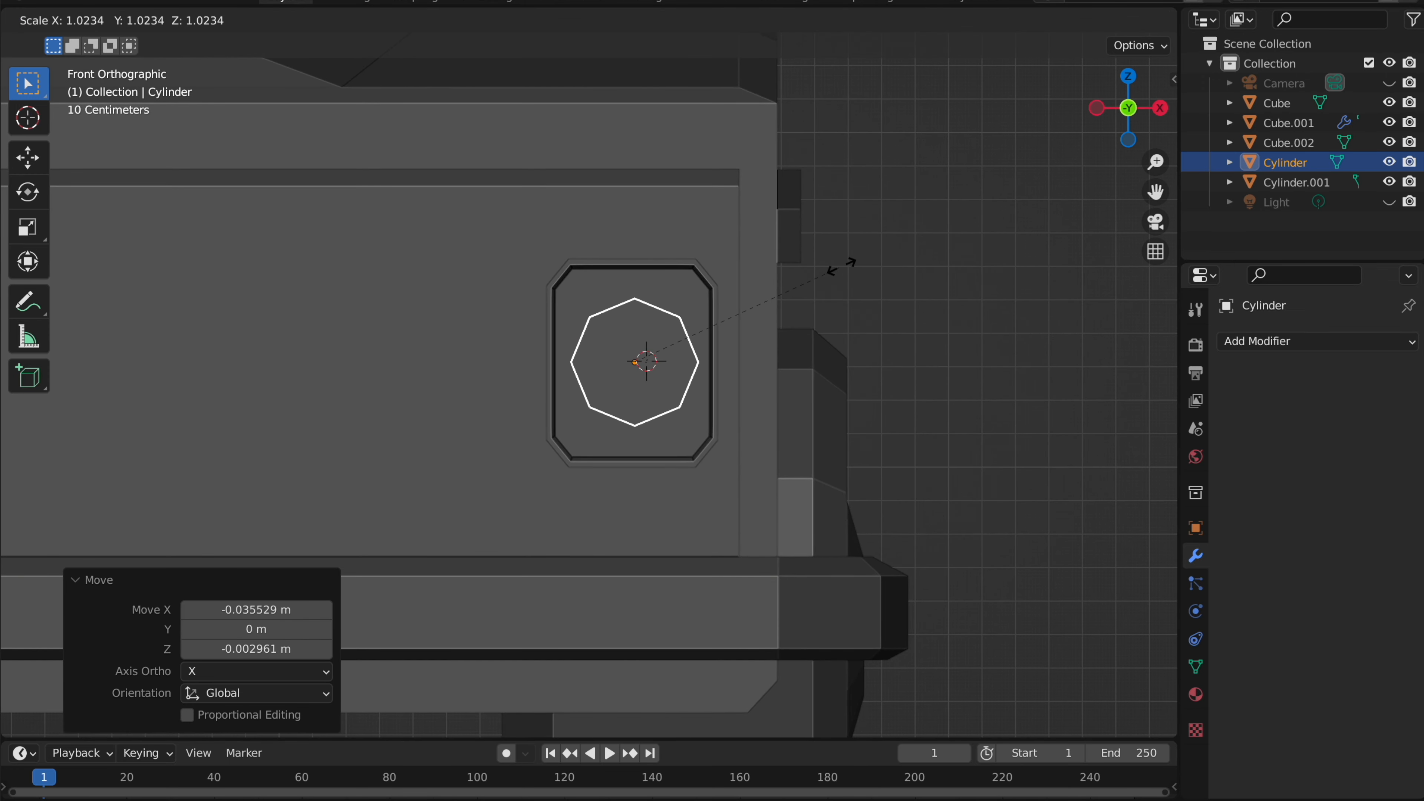
click(862, 260)
key(g)
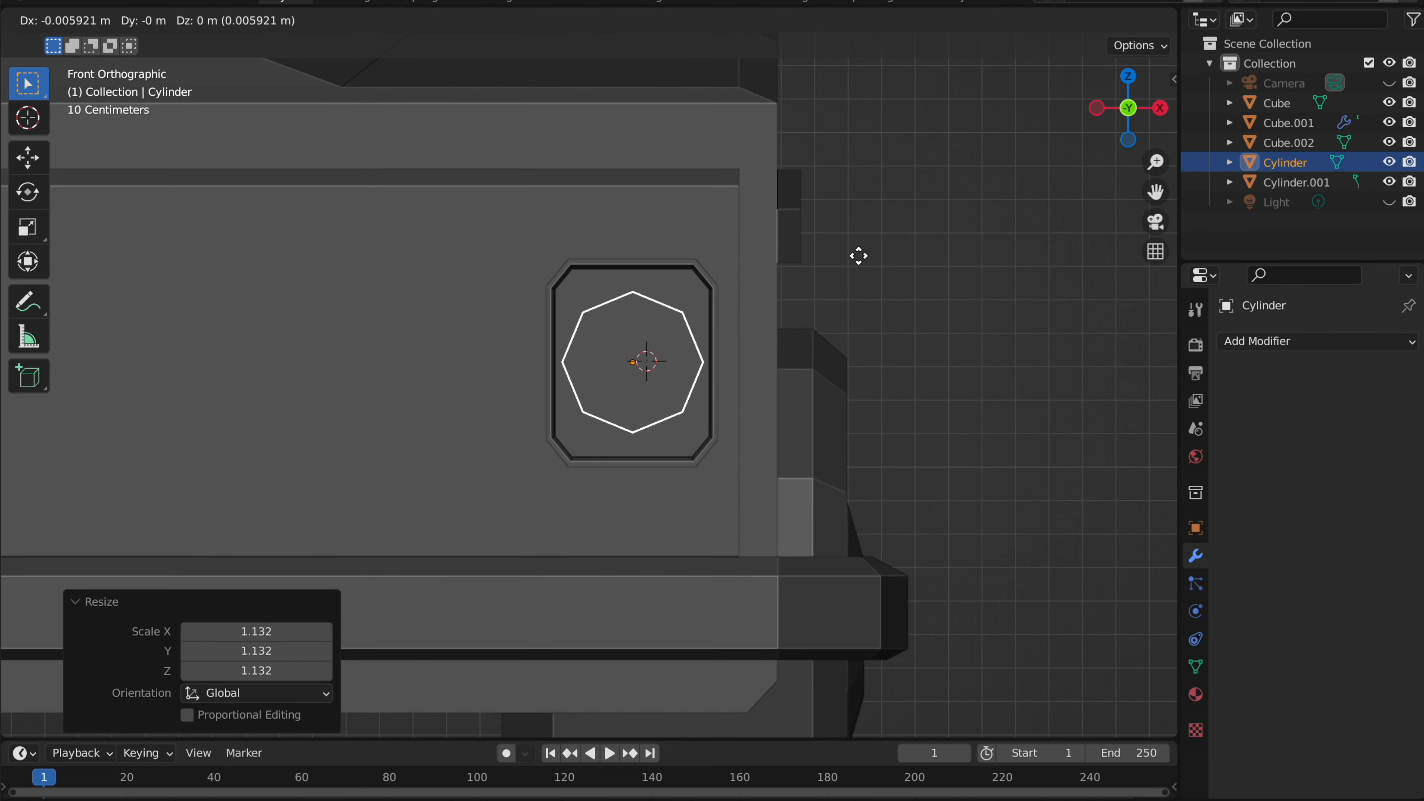
click(858, 255)
- Move the disc along Y to adjust how far it stands out of the headlight's recess
key(g)
key(y)
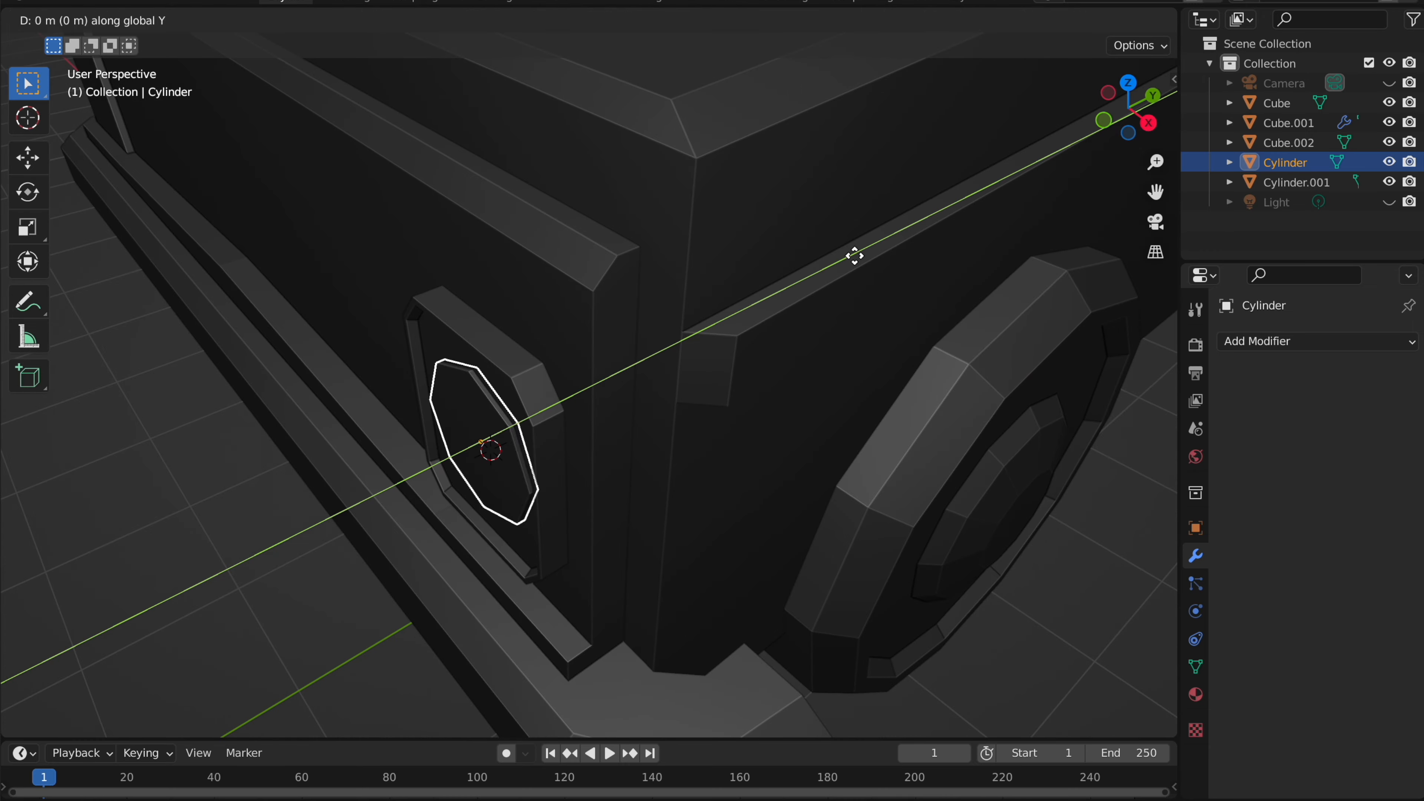
click(855, 261)
middle_drag(856, 261, 849, 254)
- Inset the disc's front face twice, by about 0.061 m and then about 0.068 m, to form two rings
key(Tab)
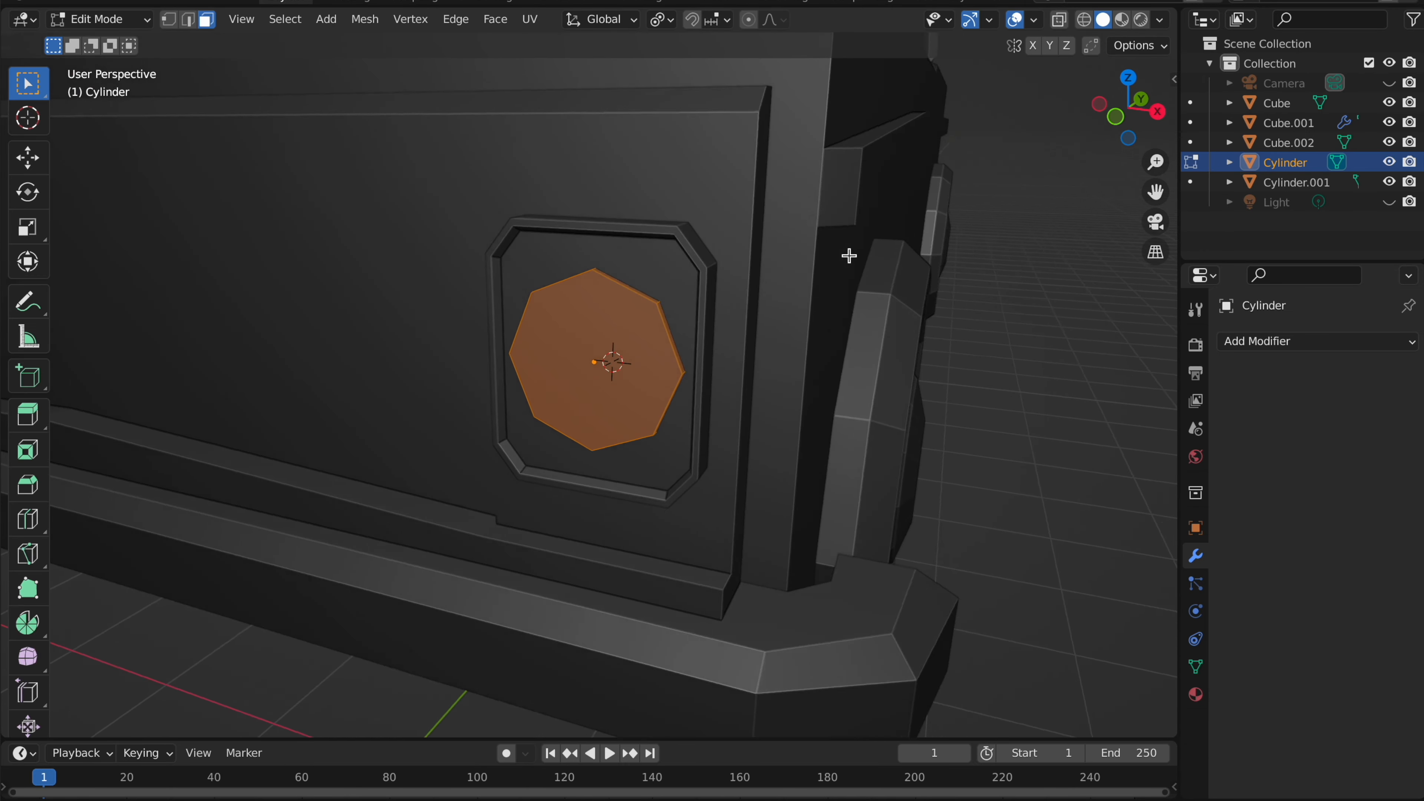
scroll(841, 261, up, 2)
click(616, 353)
scroll(616, 352, up, 2)
scroll(616, 352, down, 1)
key(i)
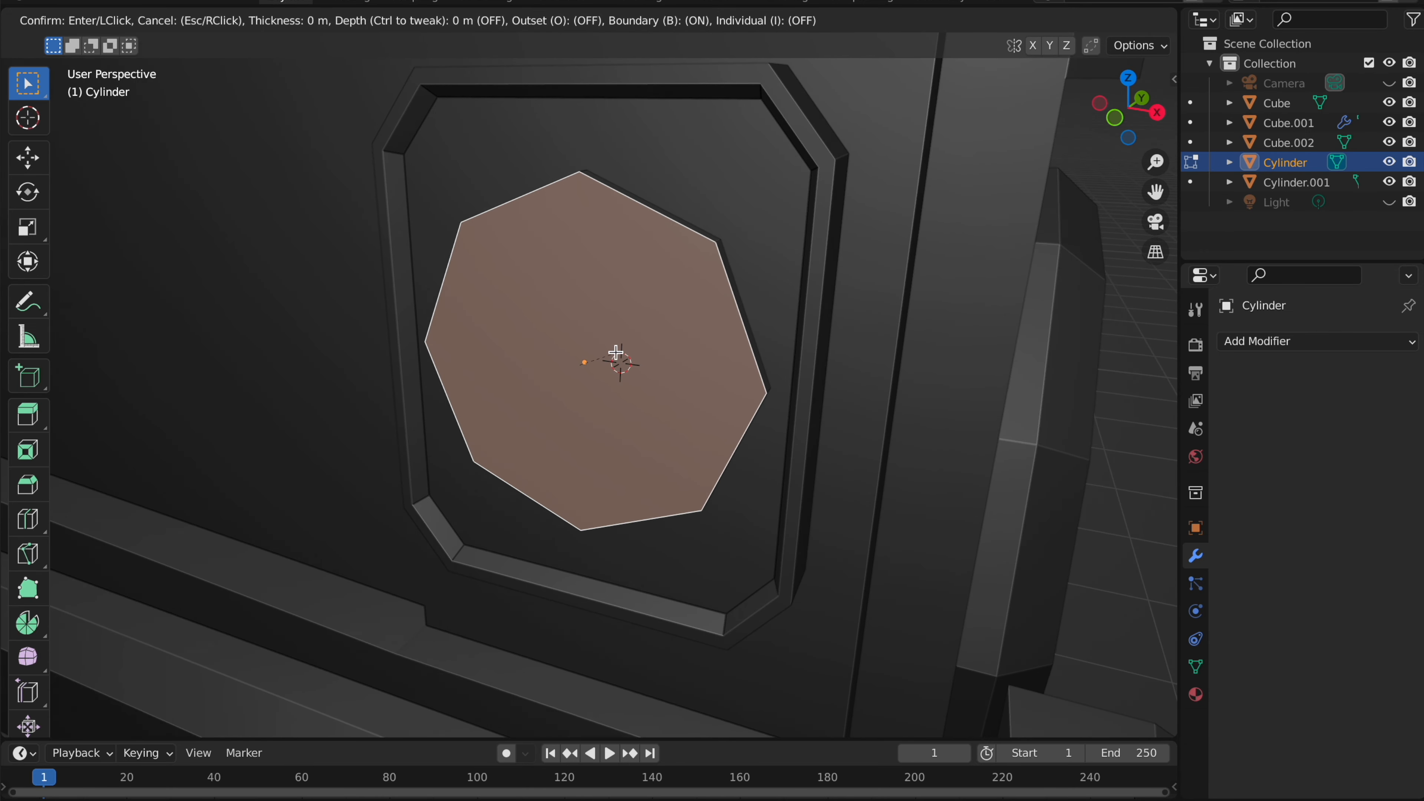
click(612, 356)
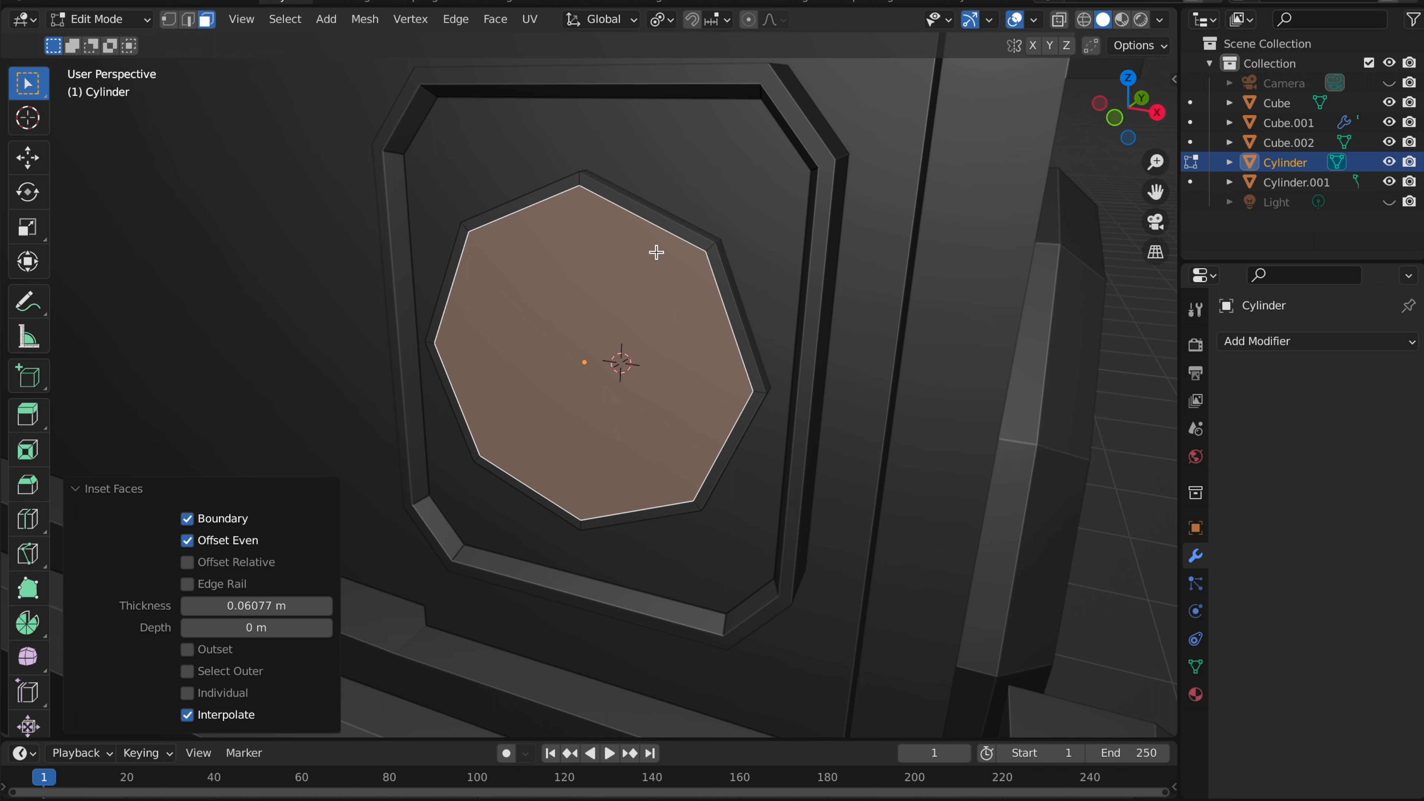
key(i)
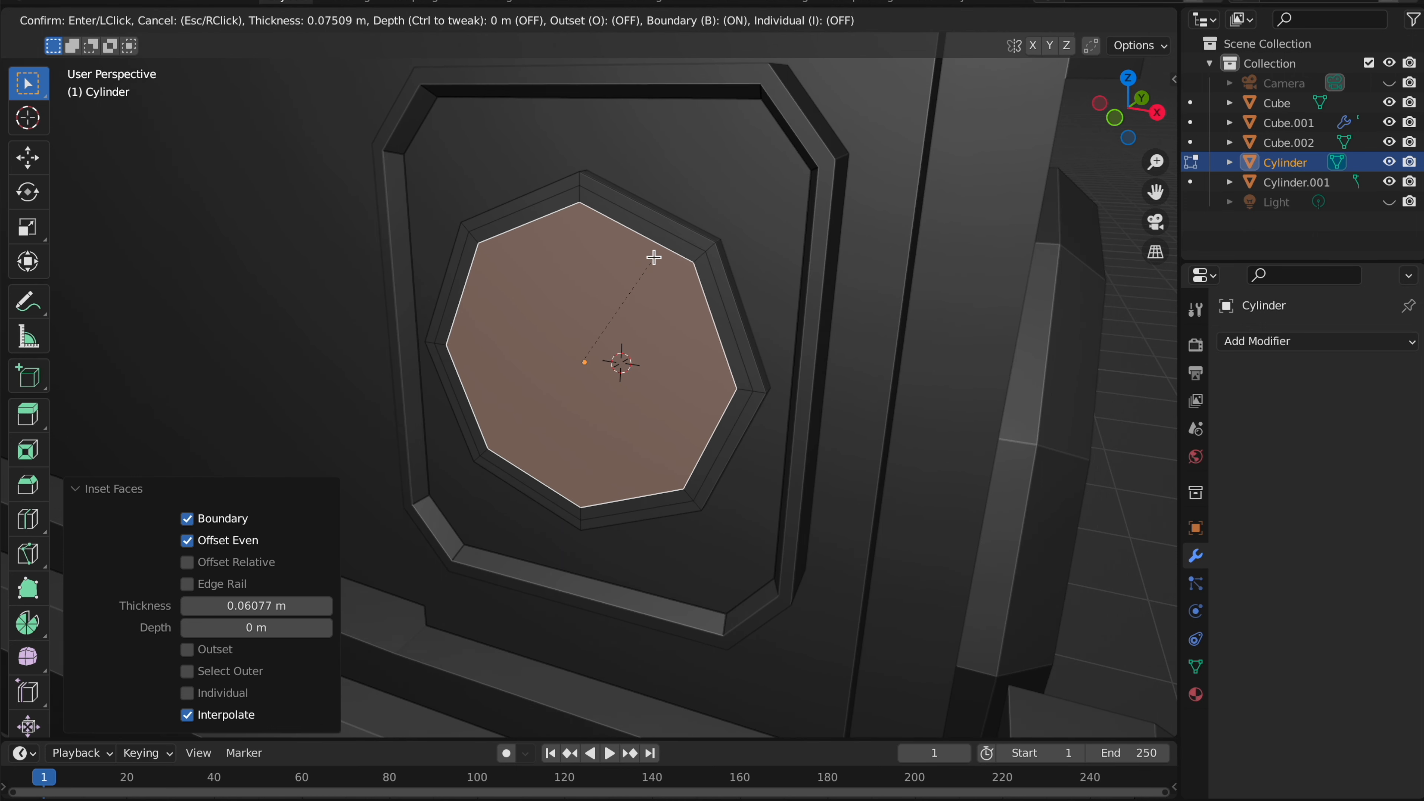
click(654, 257)
- Move the edge loop between the two rings about 0.006 m forward along Y to raise the lens rim
click(188, 19)
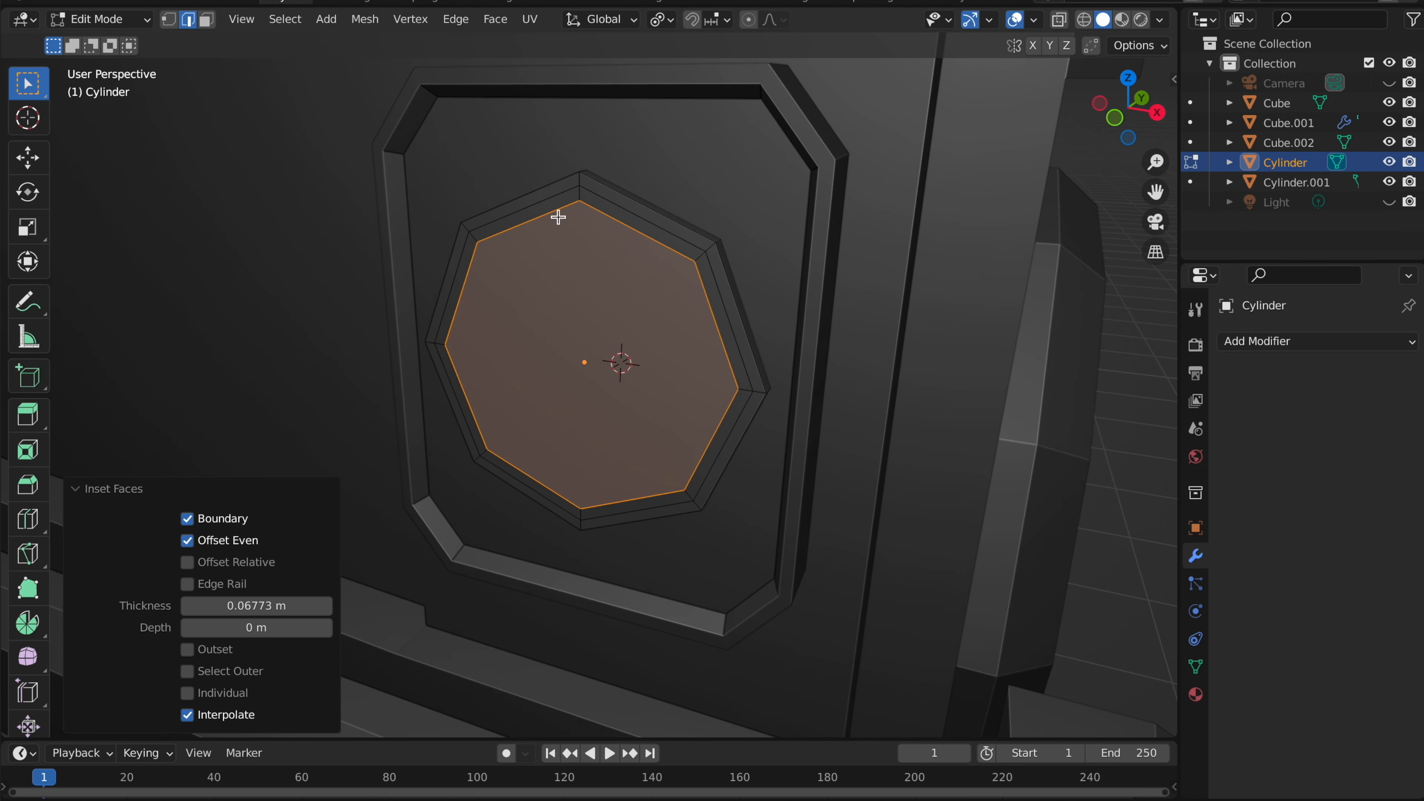
alt+click(612, 207)
key(g)
key(y)
click(745, 171)
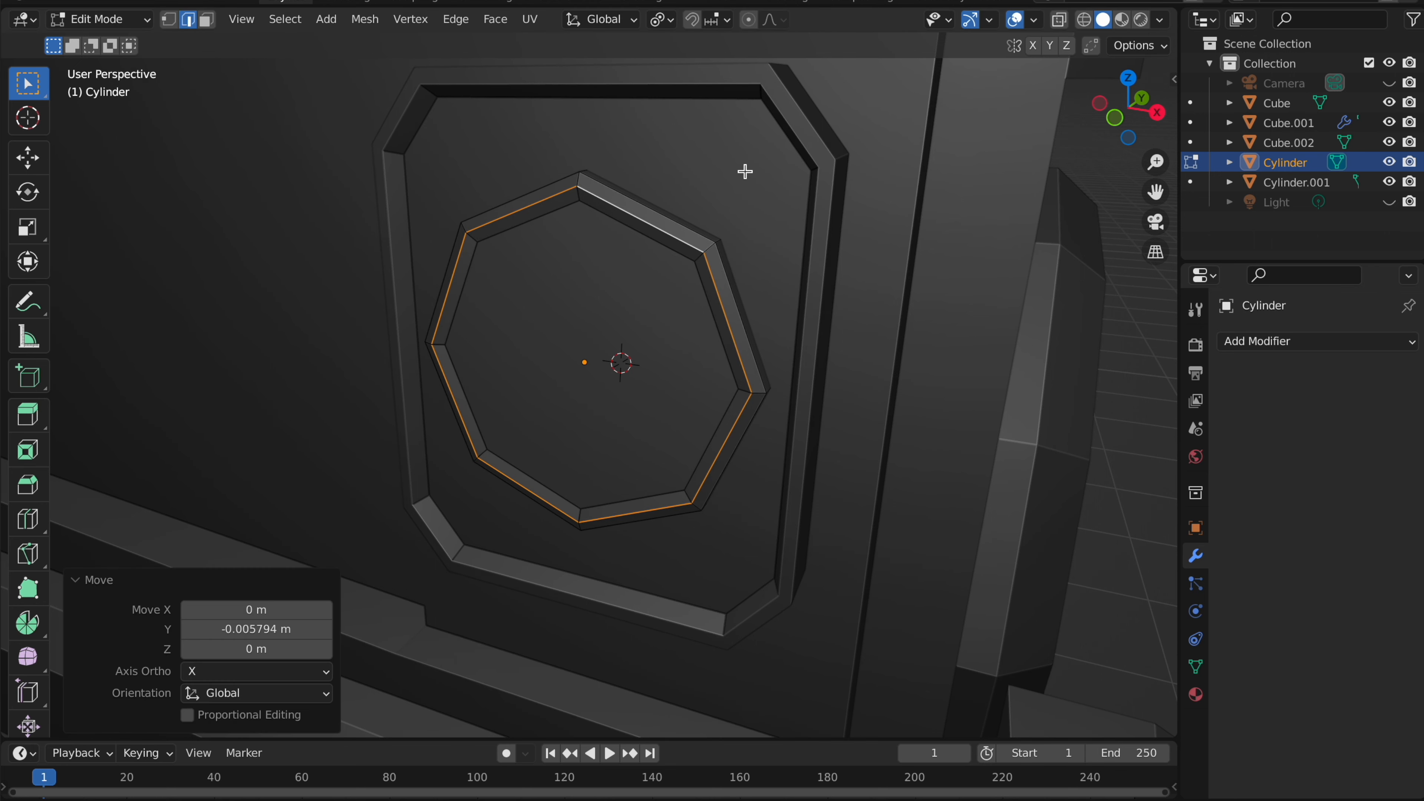
- Inset the lens's central face slightly and extrude it
click(207, 19)
click(657, 340)
key(i)
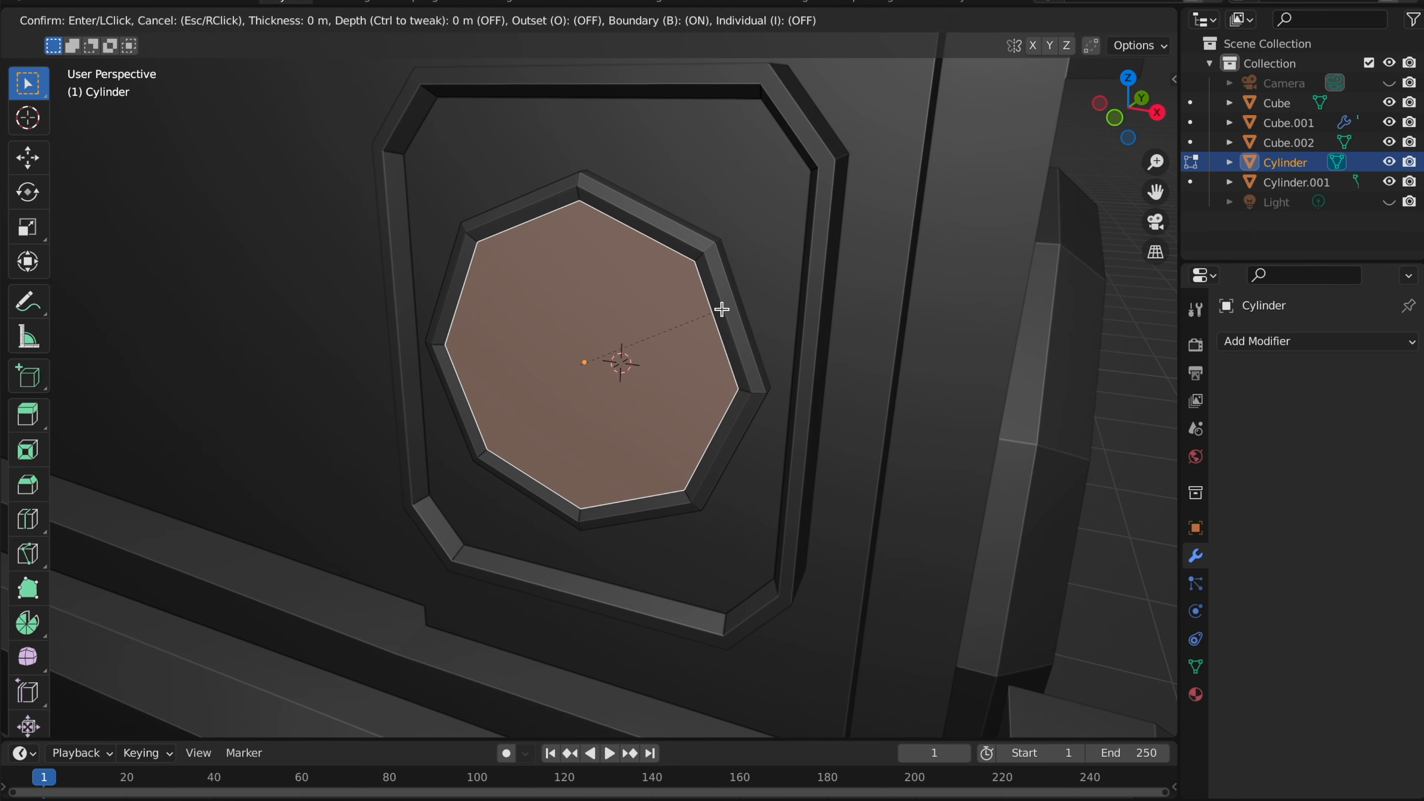
click(716, 311)
key(e)
click(763, 223)
- Extrude the lens's central face again and scale its end to about 0.625 to taper the sides
middle_drag(763, 223, 763, 225)
key(e)
click(747, 239)
key(s)
click(637, 332)
- Scale the lens's central face to 0 to form a pointed tip and leave mesh editing
middle_drag(636, 332, 673, 334)
key(s)
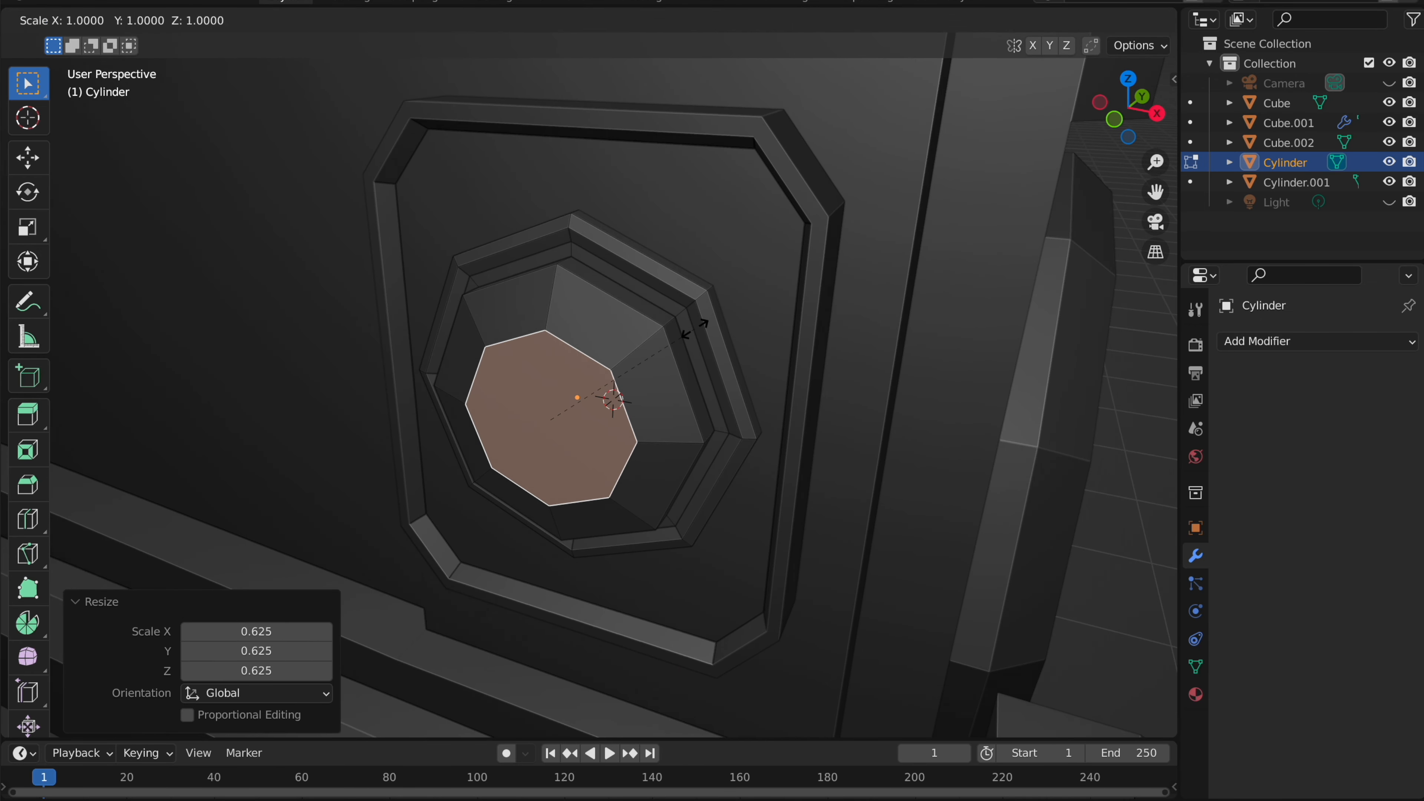
key(0)
key(Return)
key(s)
key(y)
key(x)
key(0)
key(Return)
key(Tab)
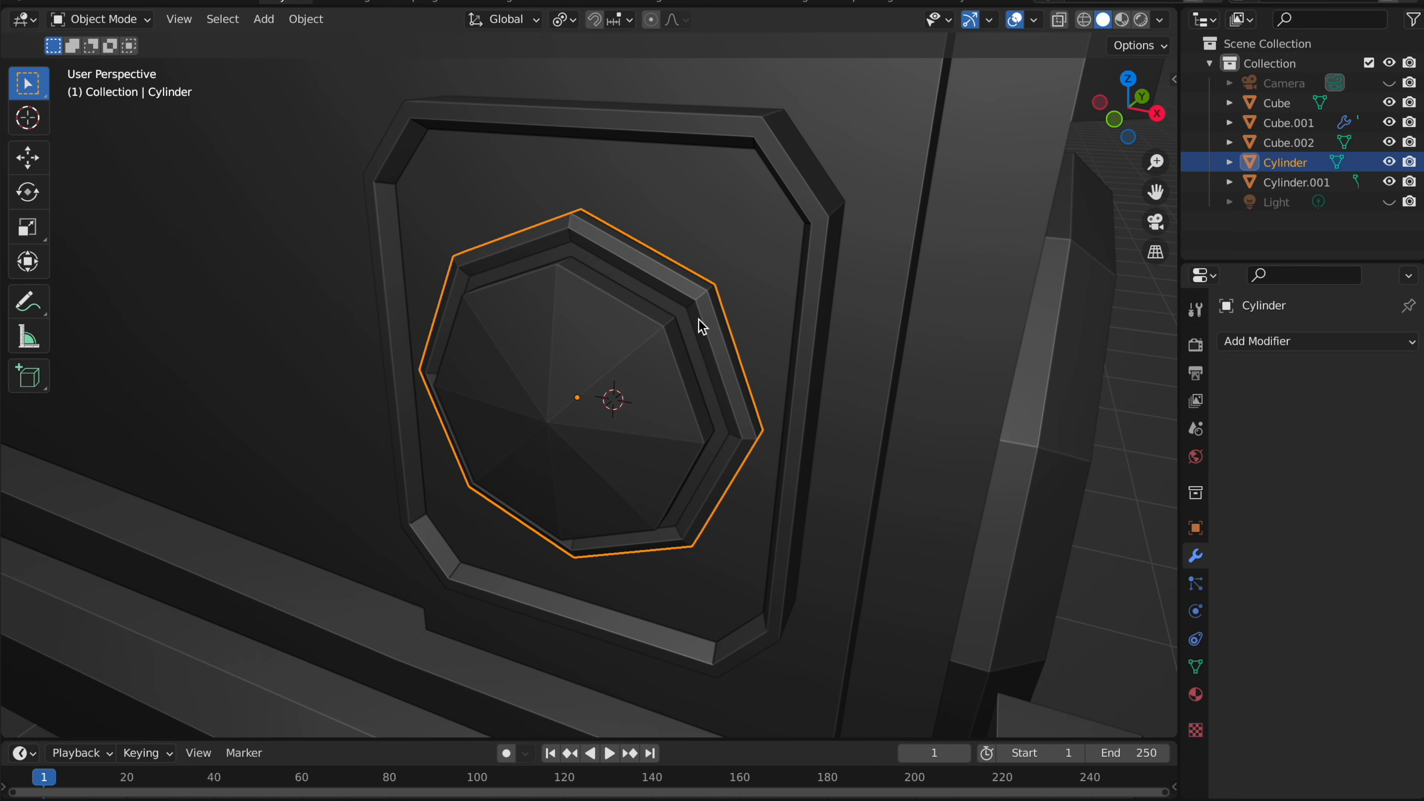
- Merge all of the lens mesh's vertices by distance at 0.0001 m
scroll(699, 319, down, 3)
key(Tab)
key(a)
key(m)
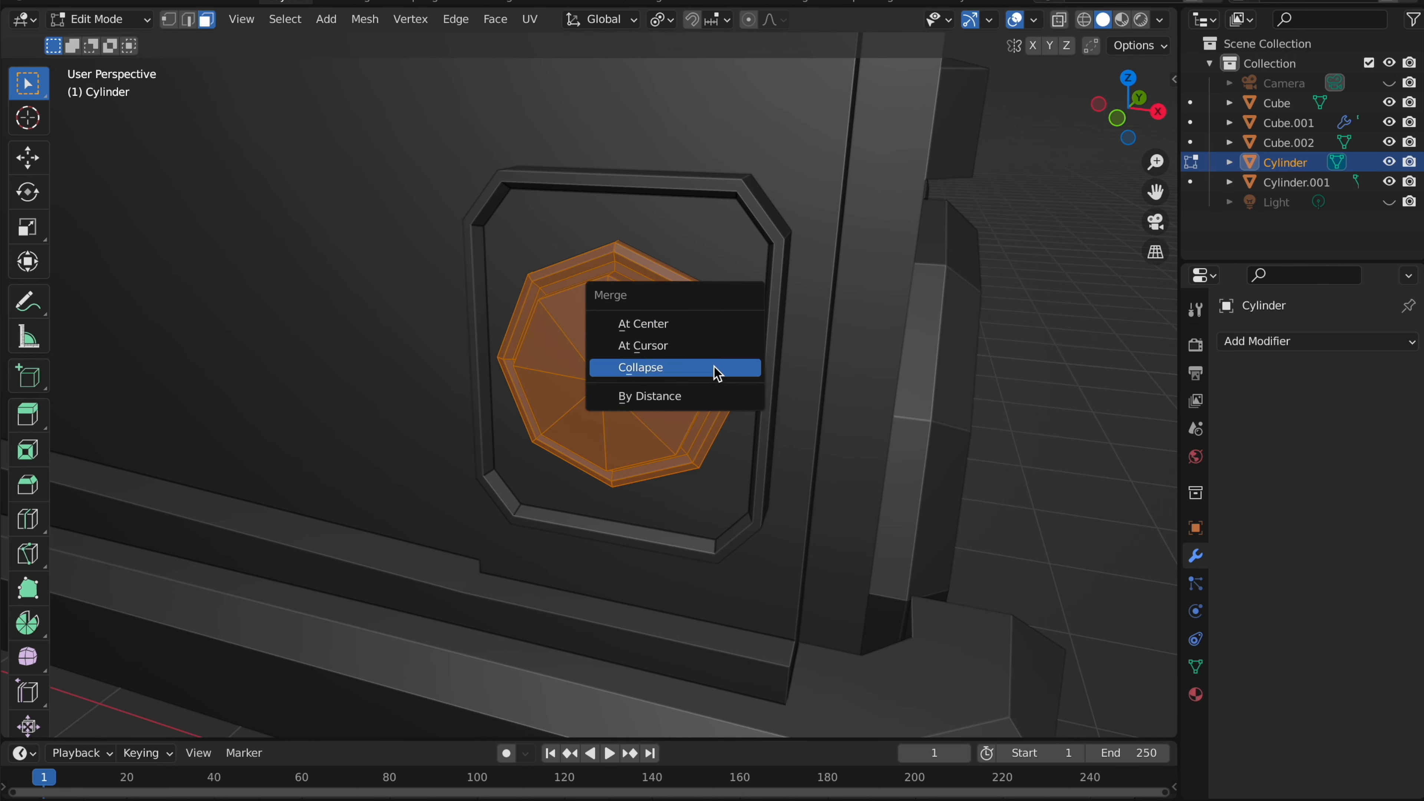
click(710, 397)
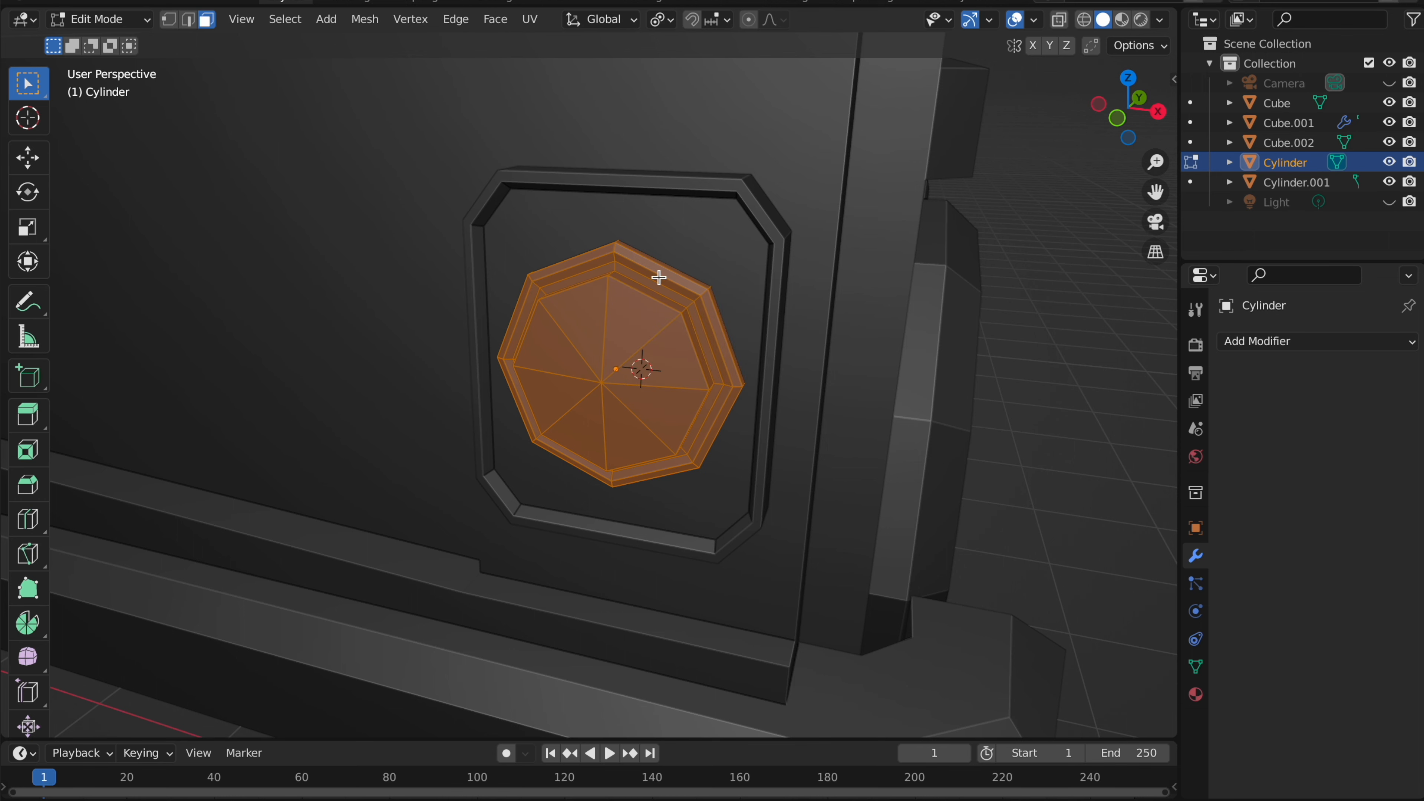
key(m)
click(642, 352)
scroll(662, 284, down, 4)
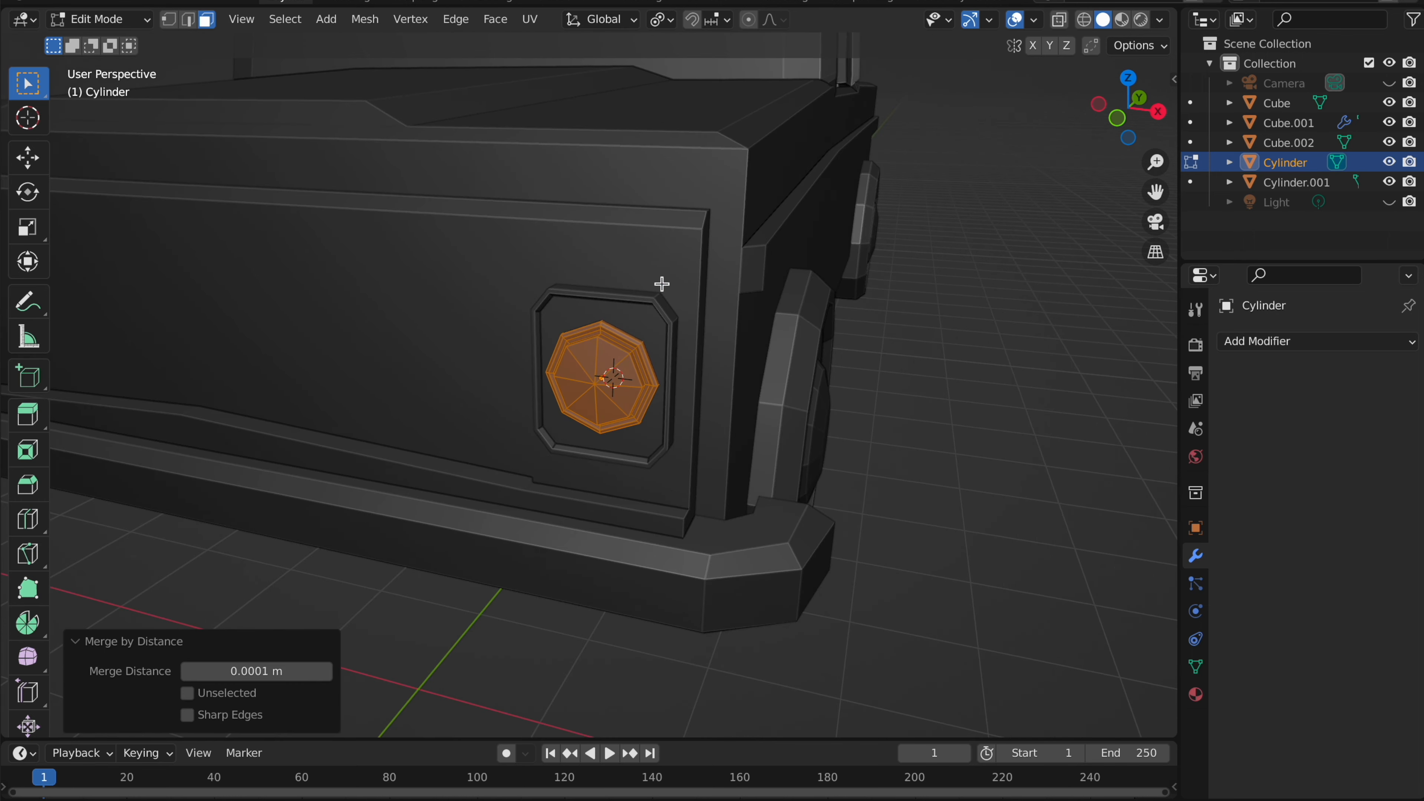
- Add a Mirror modifier on the X axis to the headlight housing, using the truck body as the mirror object
key(Tab)
click(829, 305)
scroll(858, 308, down, 4)
click(874, 308)
mouse_move(874, 309)
middle_down()
mouse_move(785, 303)
mouse_move(874, 309)
middle_up()
scroll(874, 309, down, 3)
mouse_move(656, 308)
middle_down()
mouse_move(738, 306)
mouse_move(646, 313)
mouse_move(666, 314)
middle_up()
scroll(738, 306, up, 5)
click(654, 315)
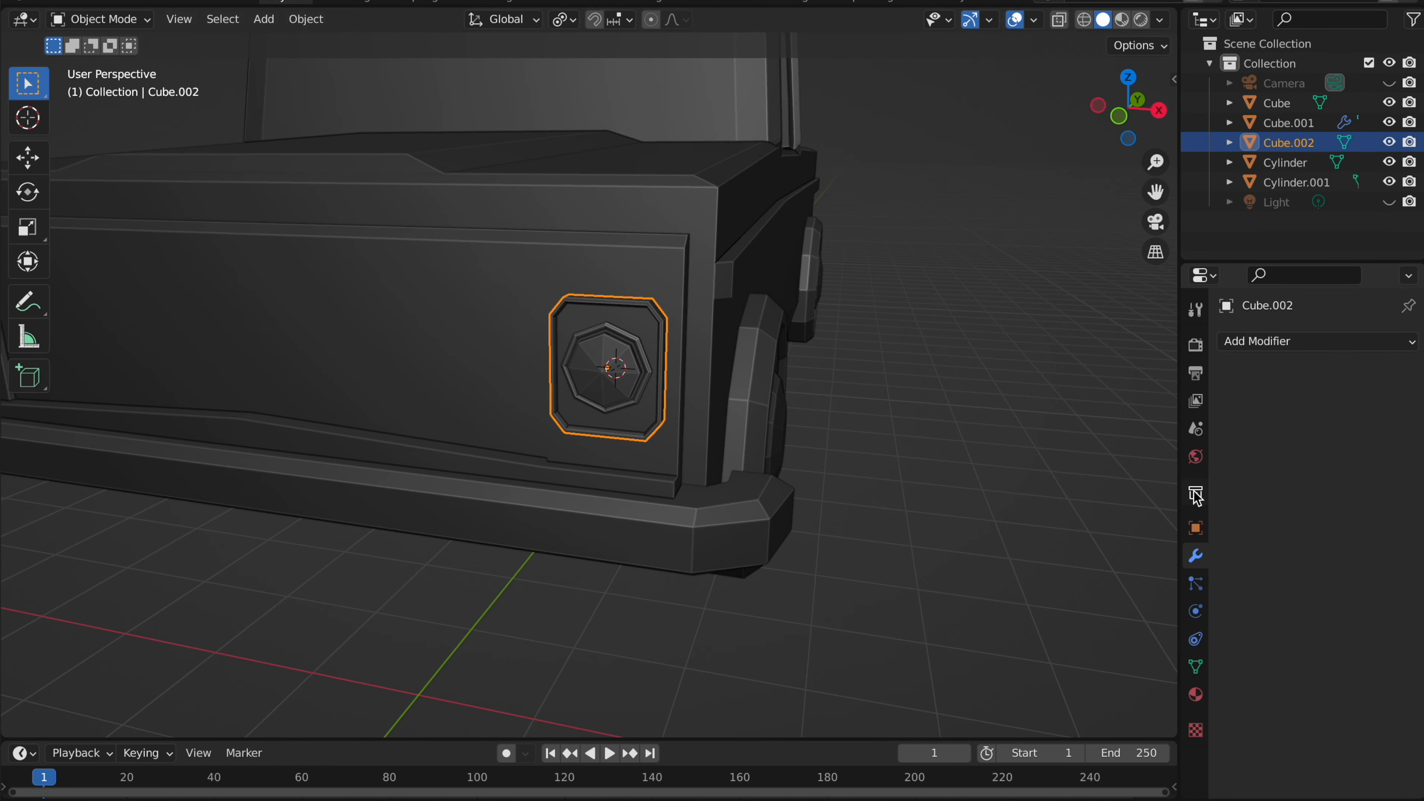
click(1292, 341)
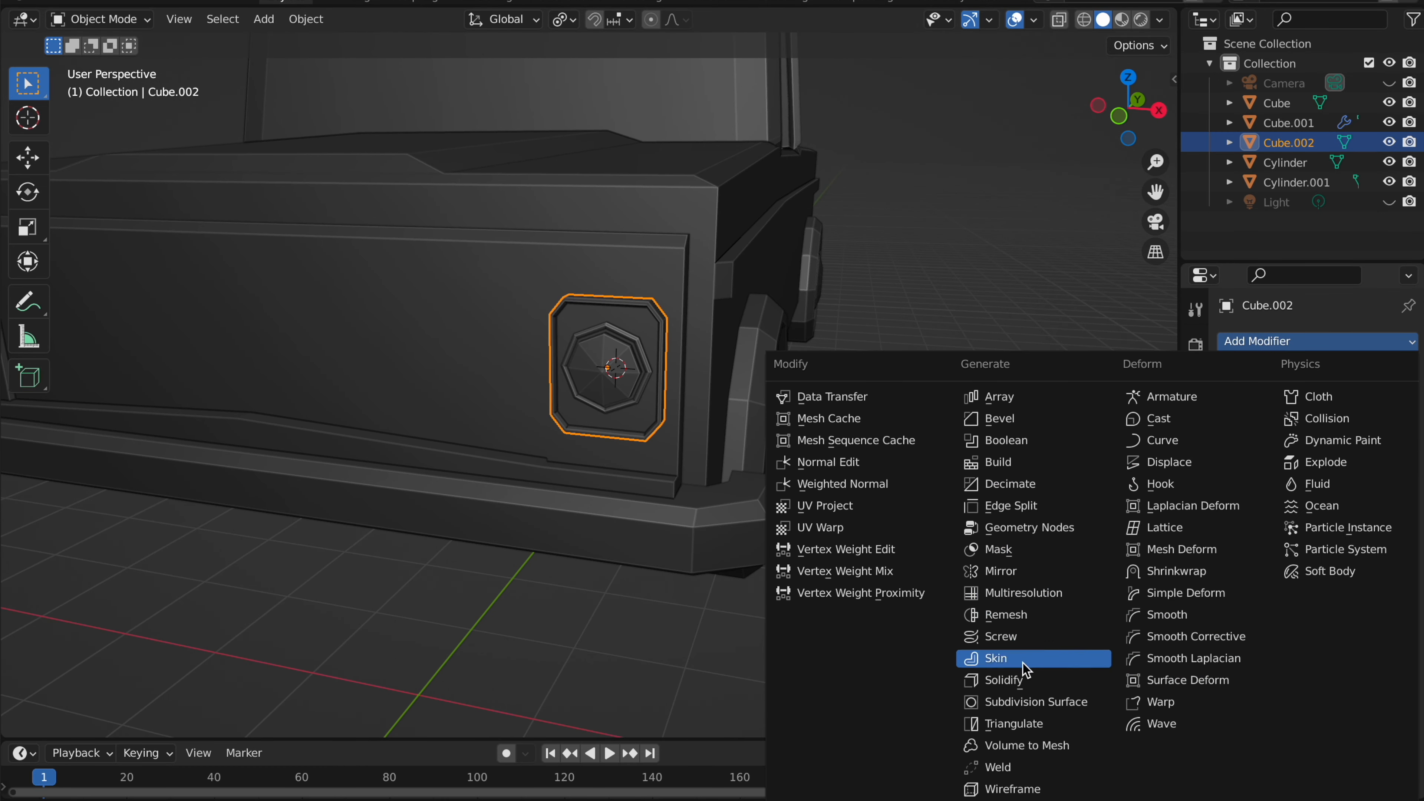
click(1022, 571)
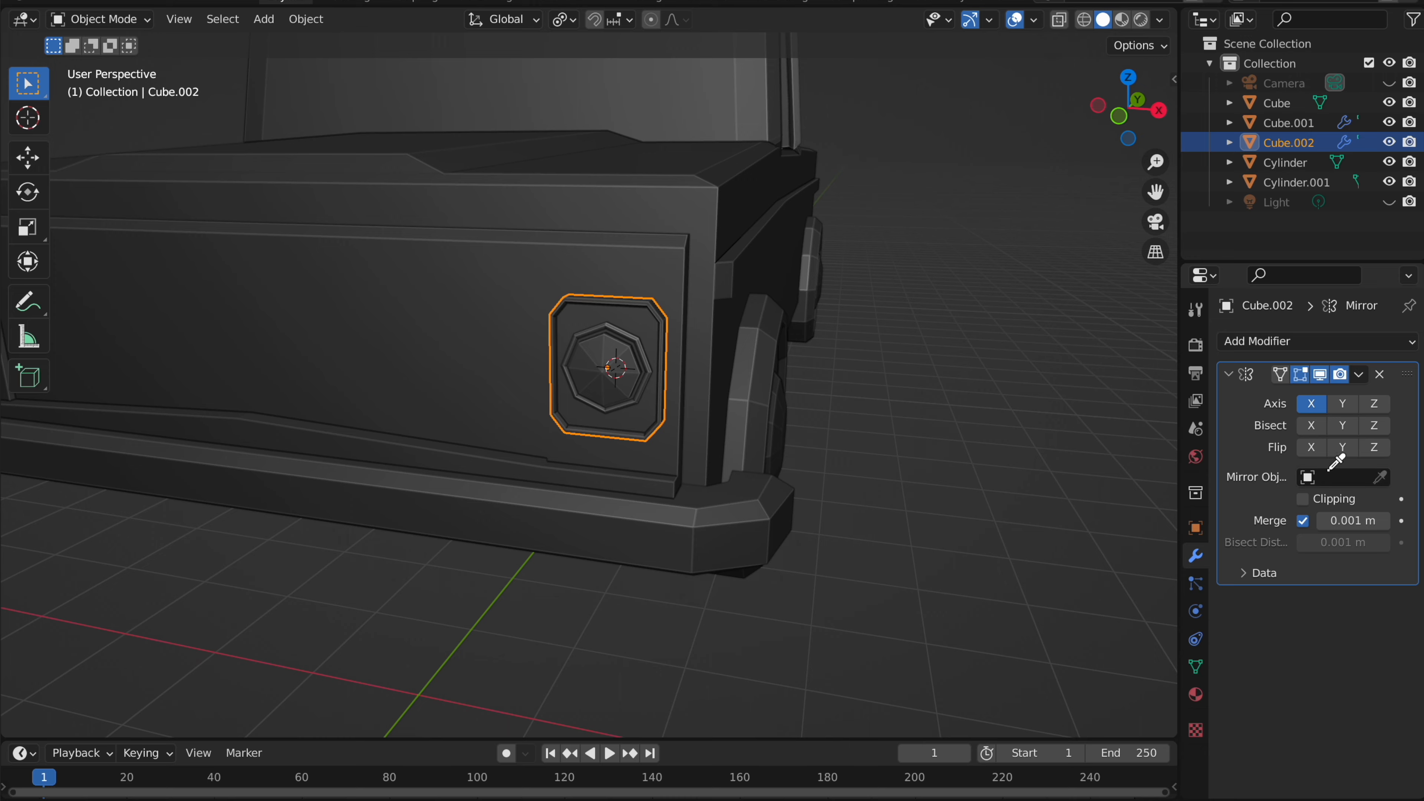
click(657, 273)
middle_drag(657, 274, 653, 275)
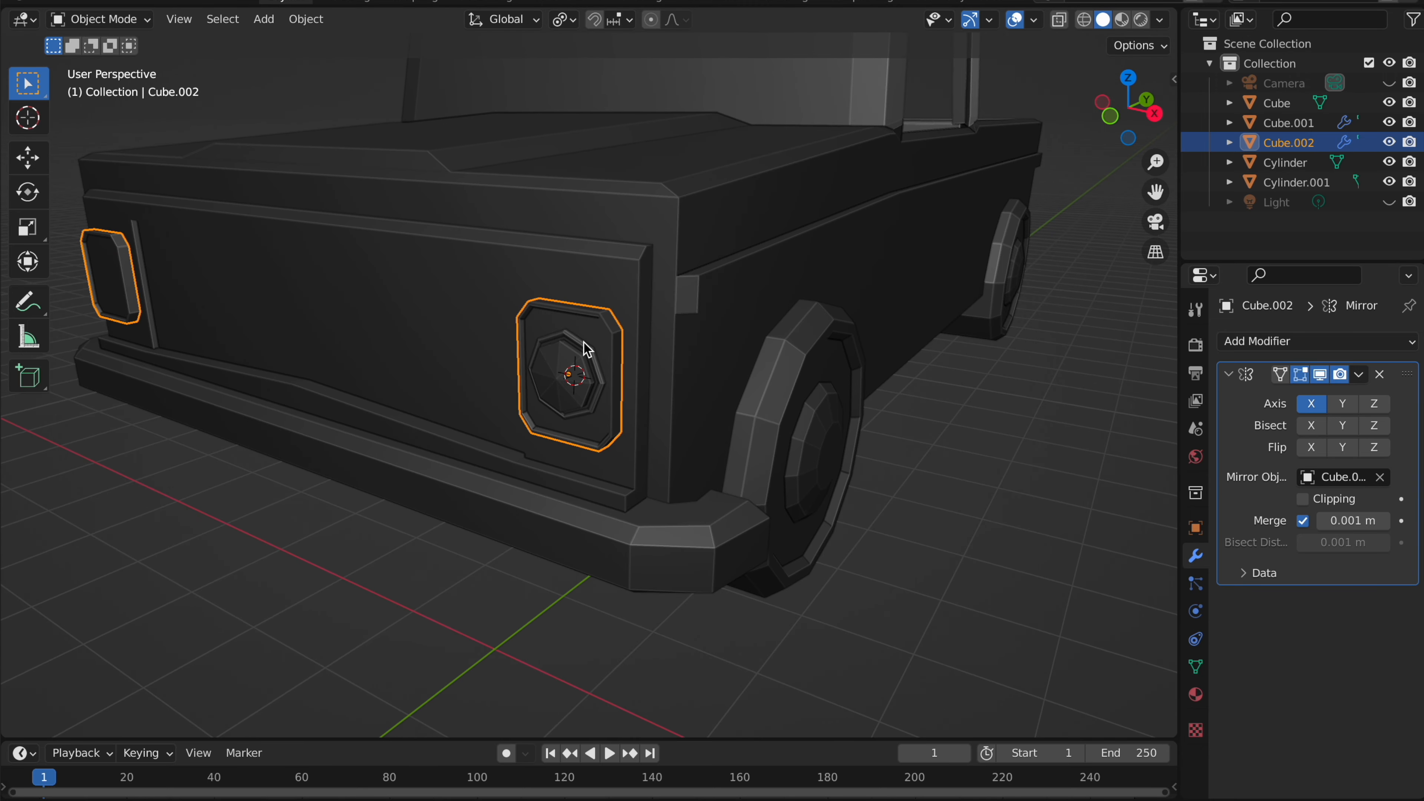
- Mirror the headlight lens on the X axis across Cube.001 and apply its Mirror modifier
click(569, 349)
click(1334, 341)
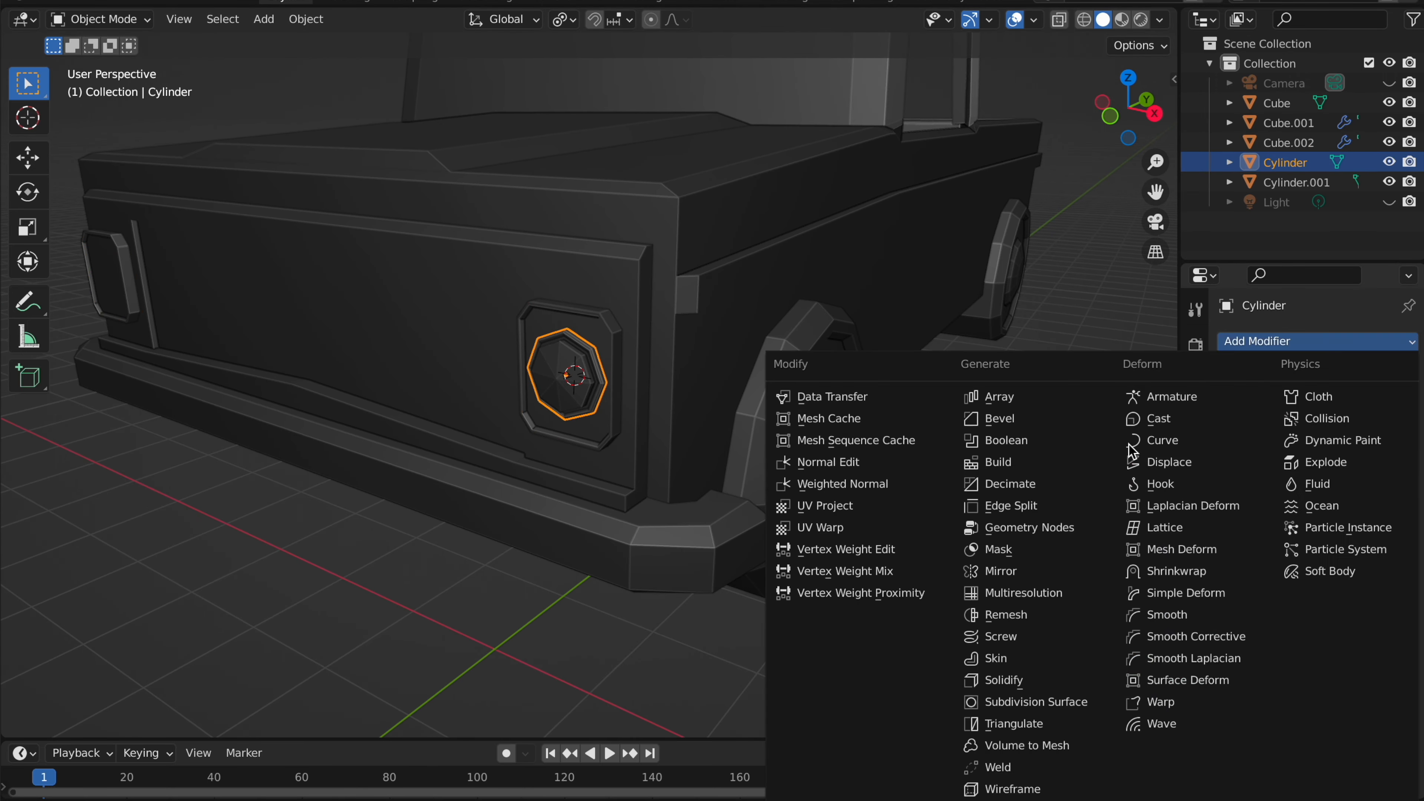
click(1047, 571)
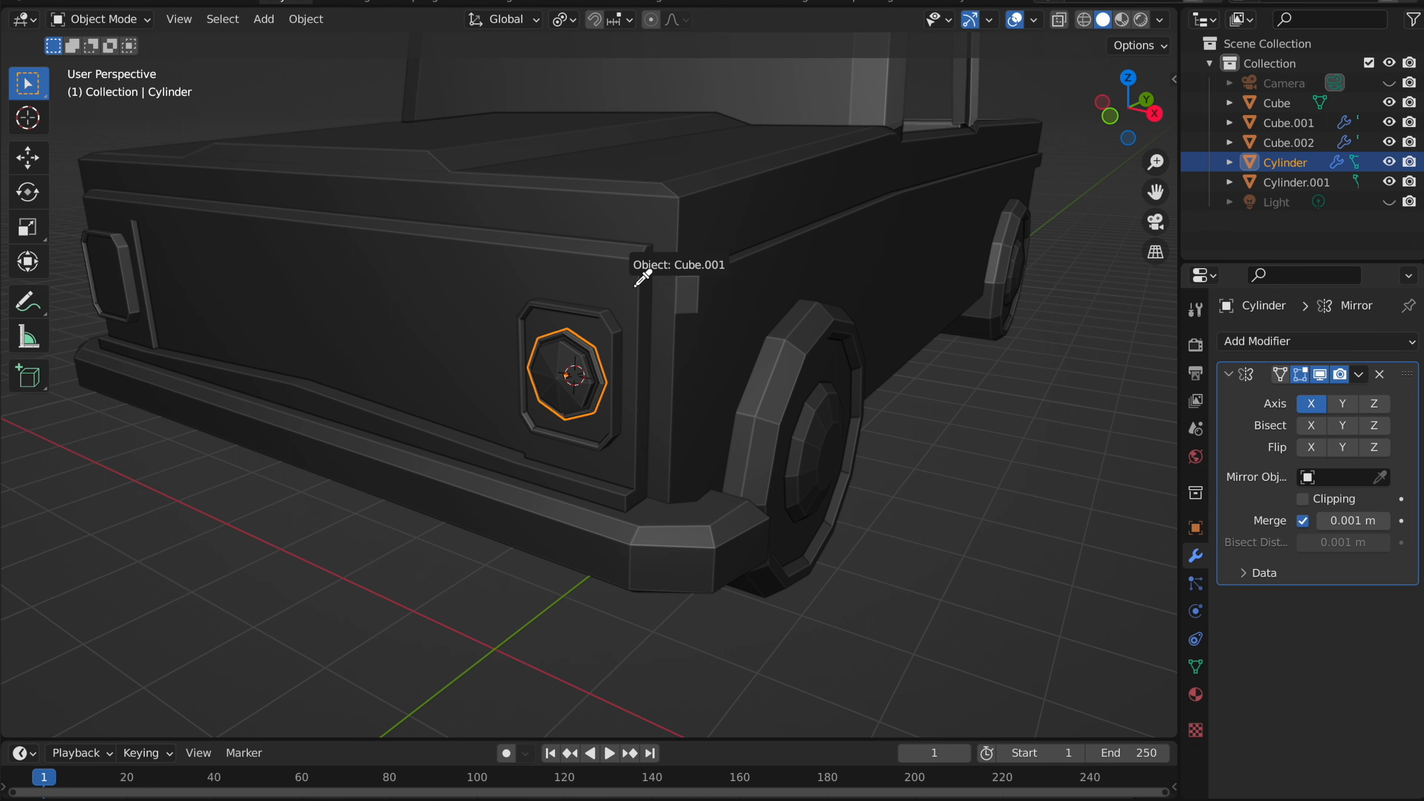
click(1360, 375)
click(1315, 399)
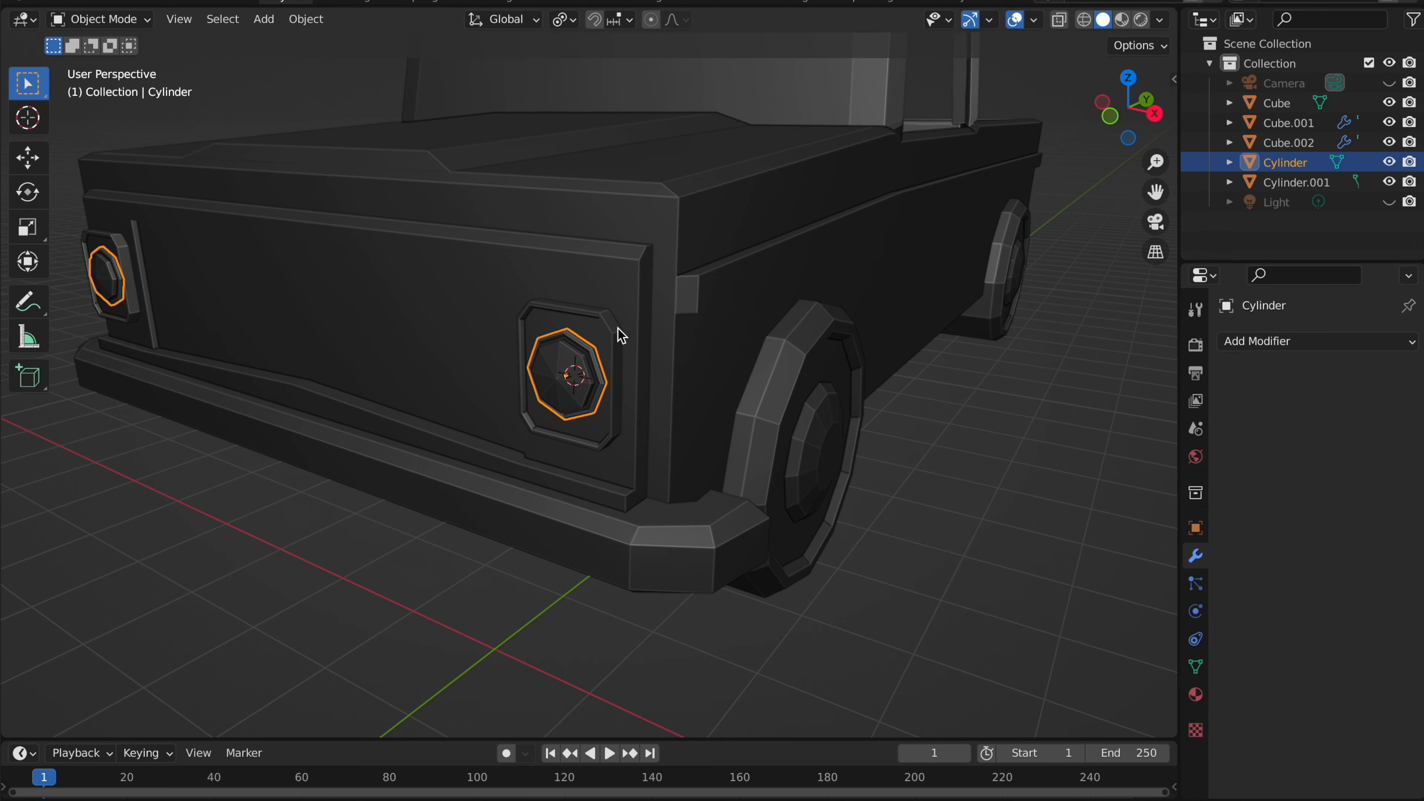
- Apply the Mirror modifier on the headlight housing and deselect it
click(621, 335)
click(1360, 375)
click(1310, 398)
click(927, 392)
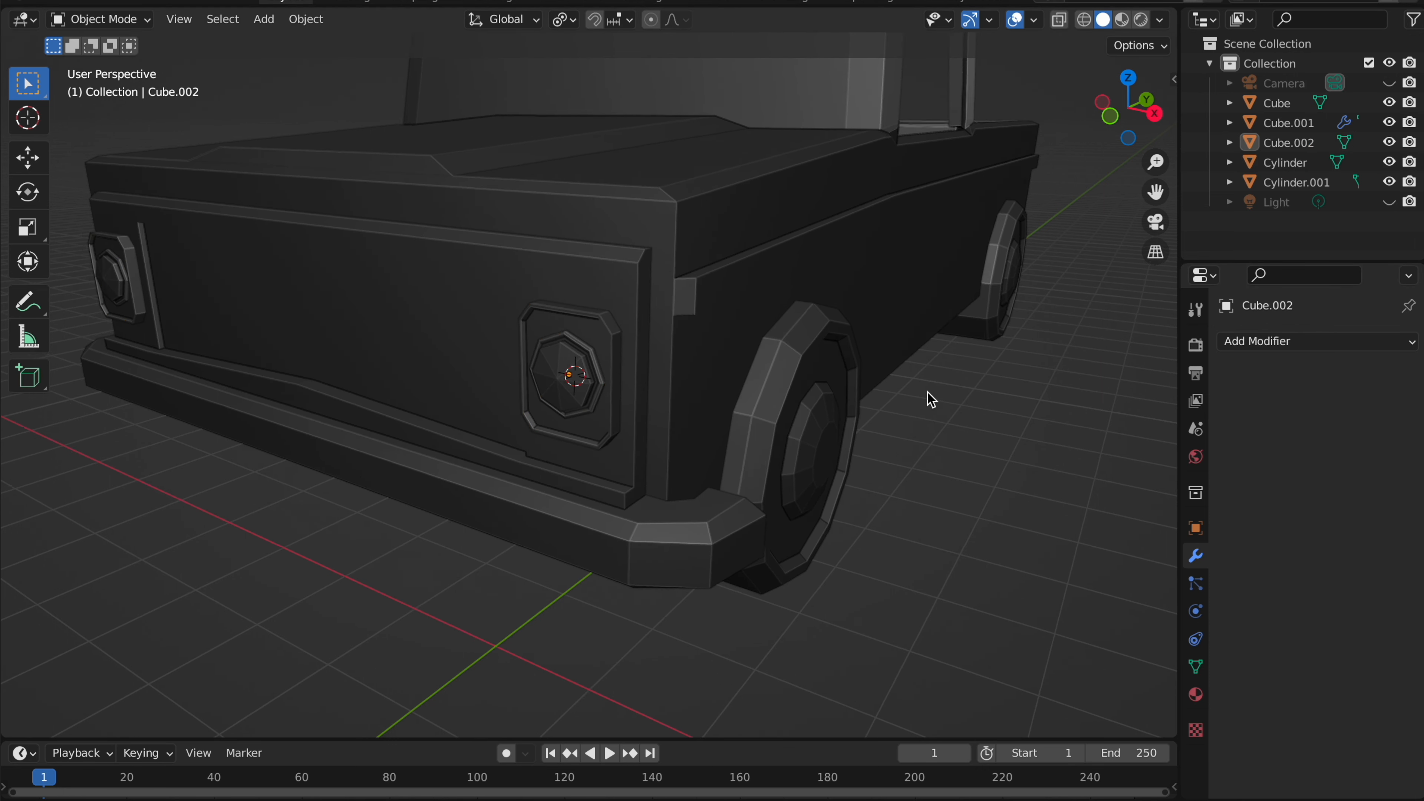
- Inset the headlight housing's inner side face and scale the new face to about 0.573 along Z
scroll(928, 393, down, 5)
scroll(926, 392, left, 5)
scroll(931, 400, down, 3)
scroll(643, 388, left, 5)
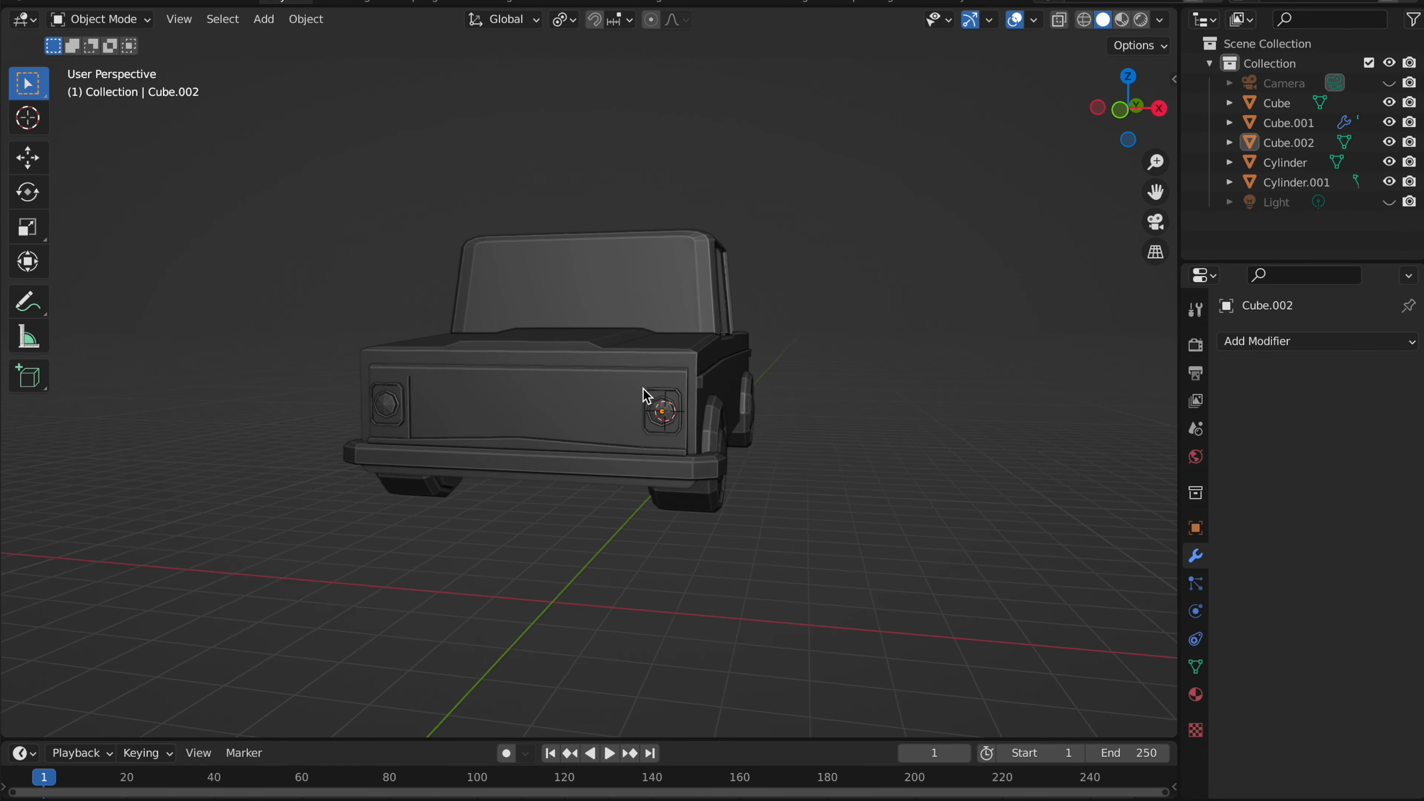
scroll(643, 389, up, 8)
scroll(643, 387, left, 5)
middle_drag(647, 395, 778, 365)
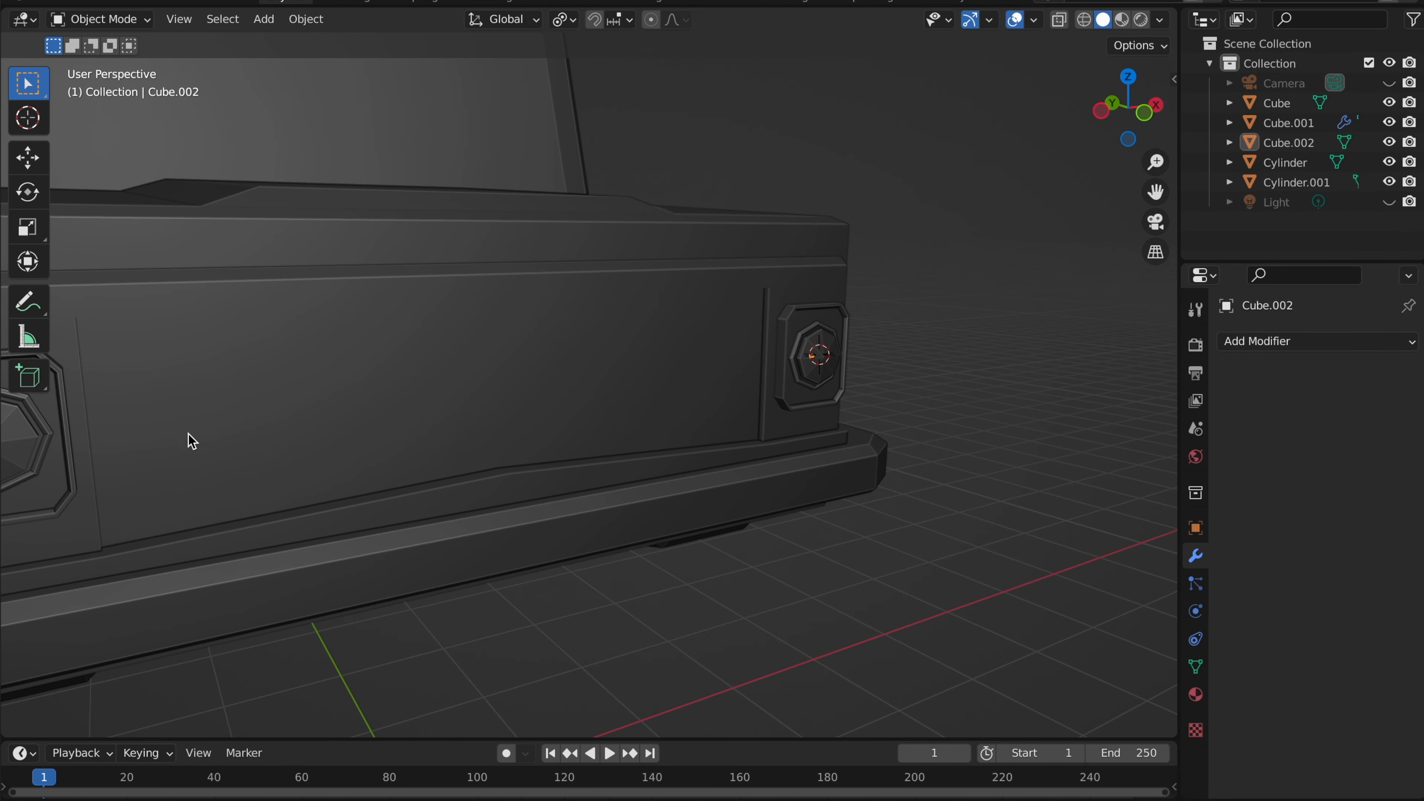
scroll(579, 397, up, 5)
scroll(515, 391, up, 3)
click(629, 397)
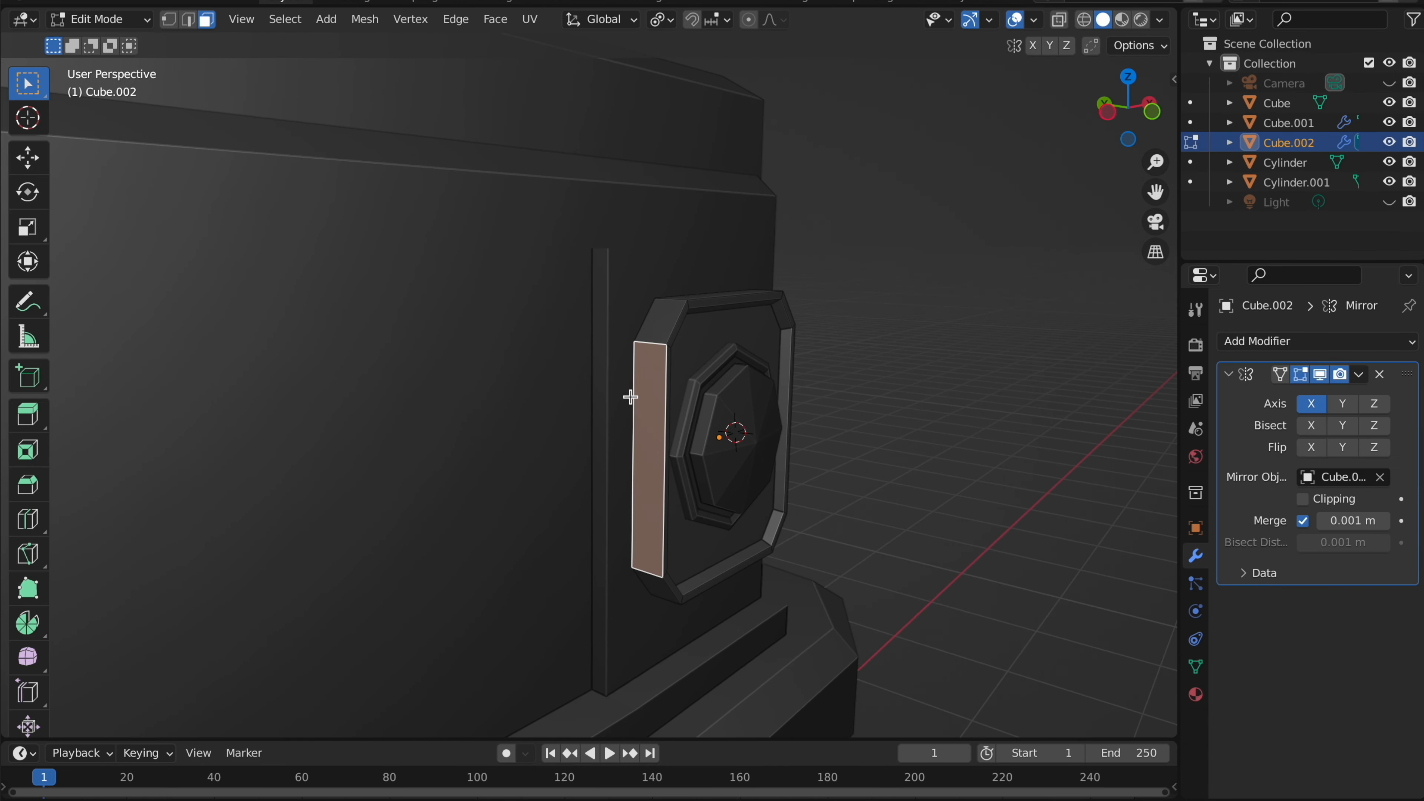
key(i)
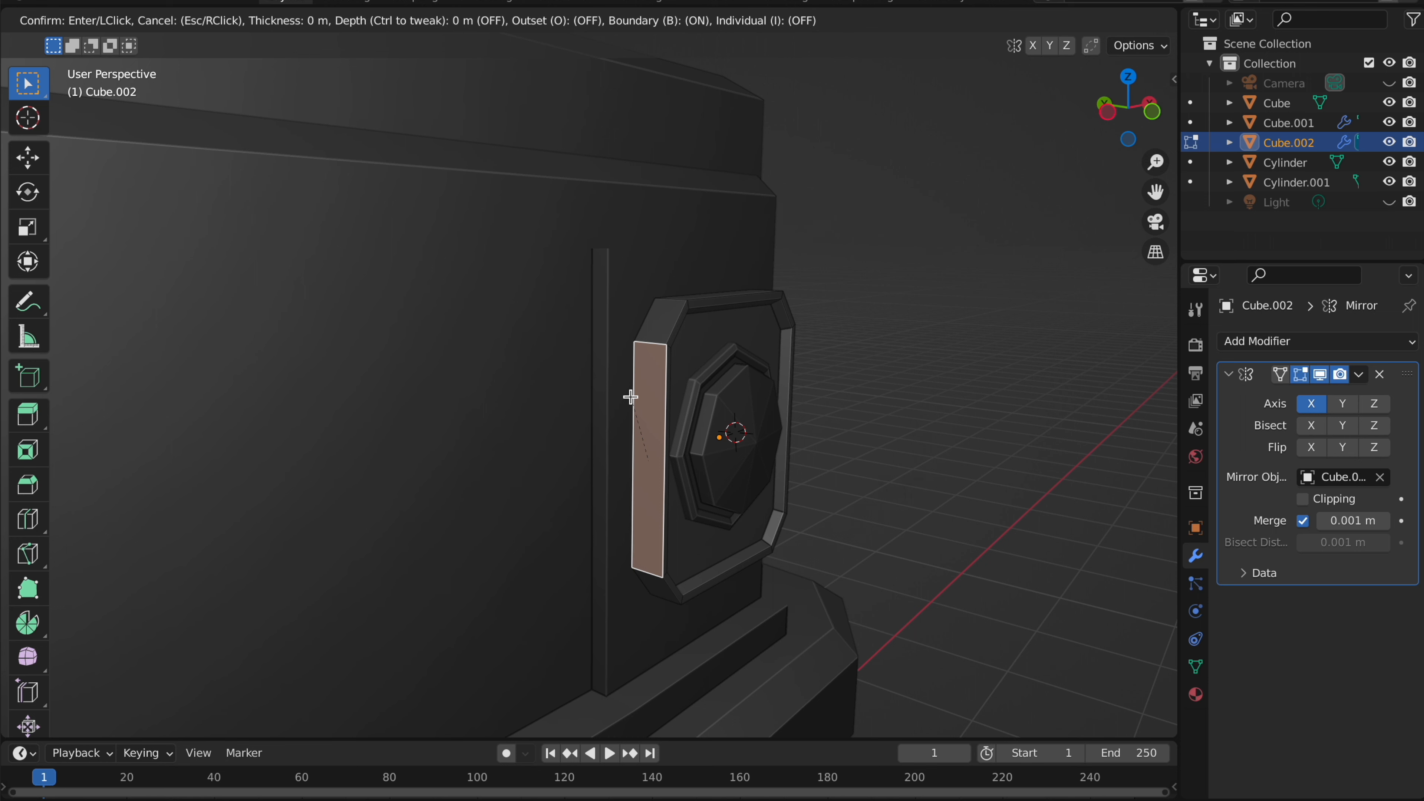
click(705, 334)
key(s)
key(z)
click(714, 322)
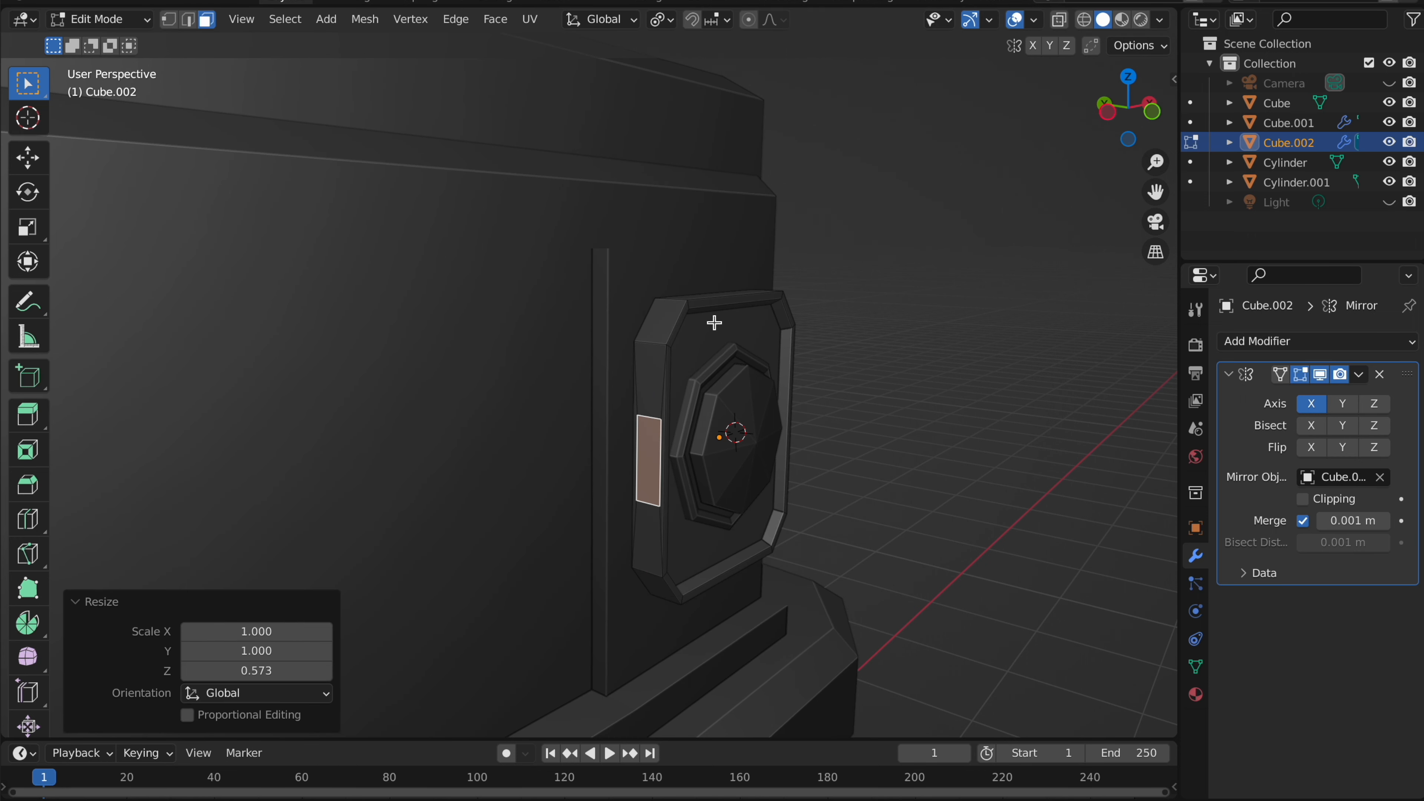
- Move the inset side face of the headlight housing about 0.011 m along Y
key(g)
key(y)
click(710, 322)
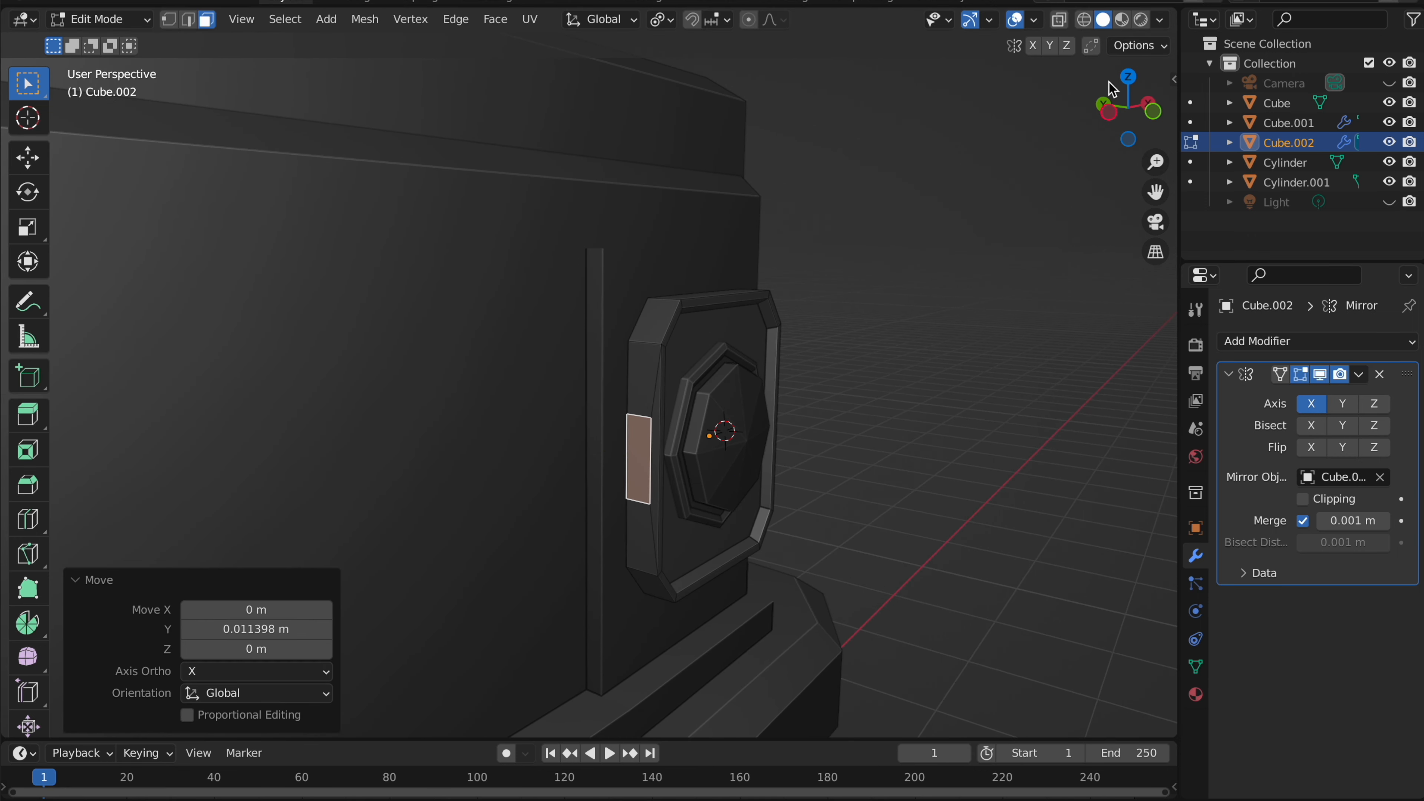
- Extrude the headlight housing's inset inner side face about 1.51 m across the grille toward the truck's centre
click(1155, 113)
scroll(660, 193, down, 4)
scroll(667, 191, down, 2)
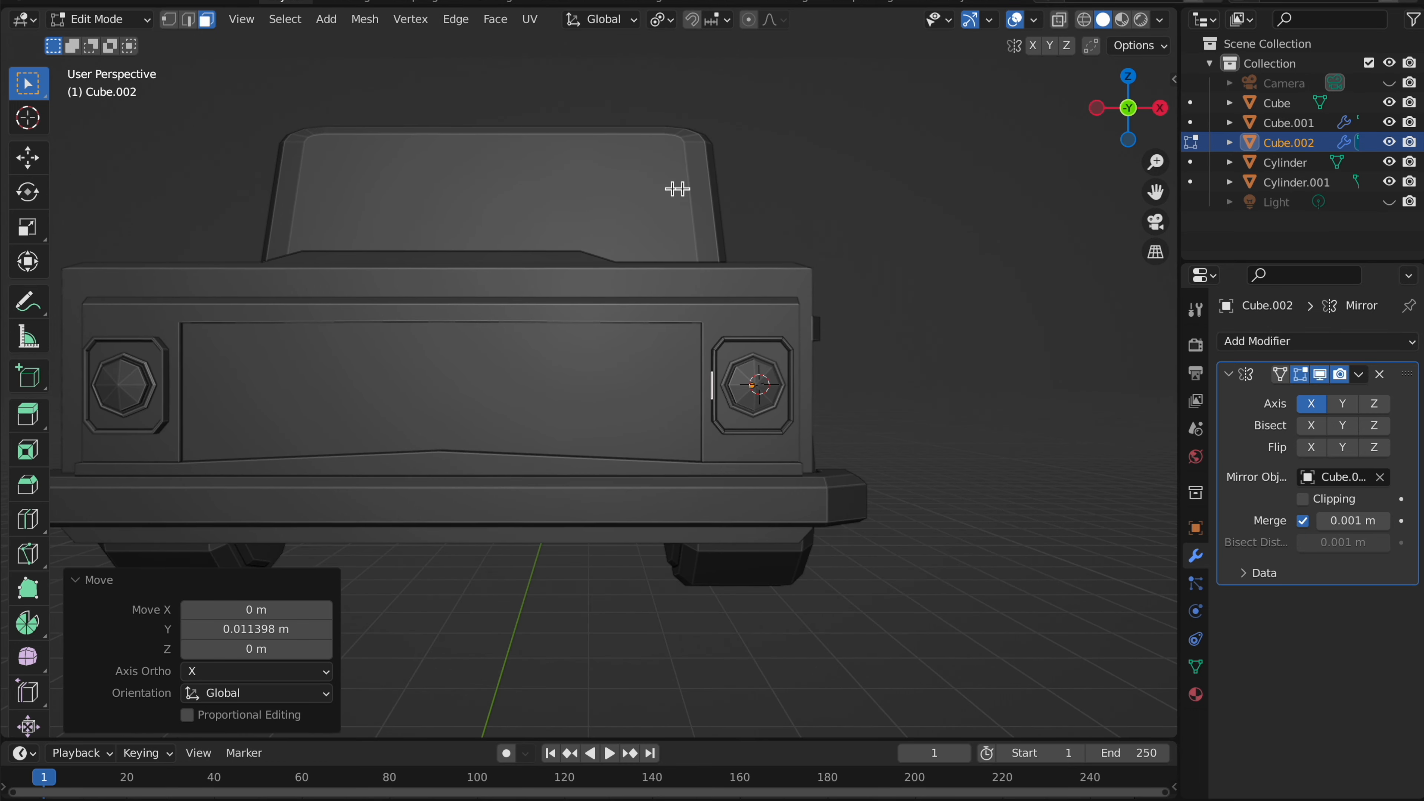
click(1129, 108)
click(1128, 109)
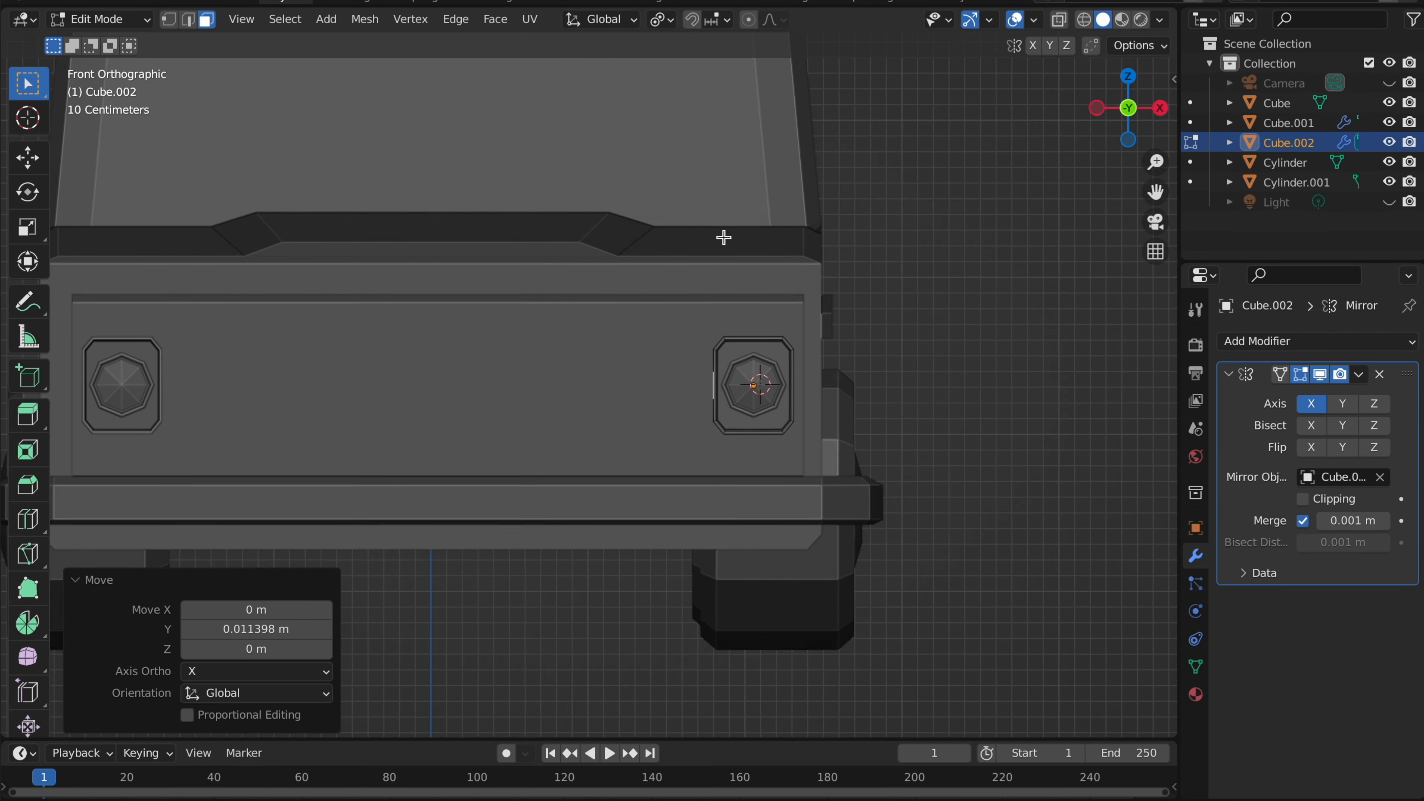
key(e)
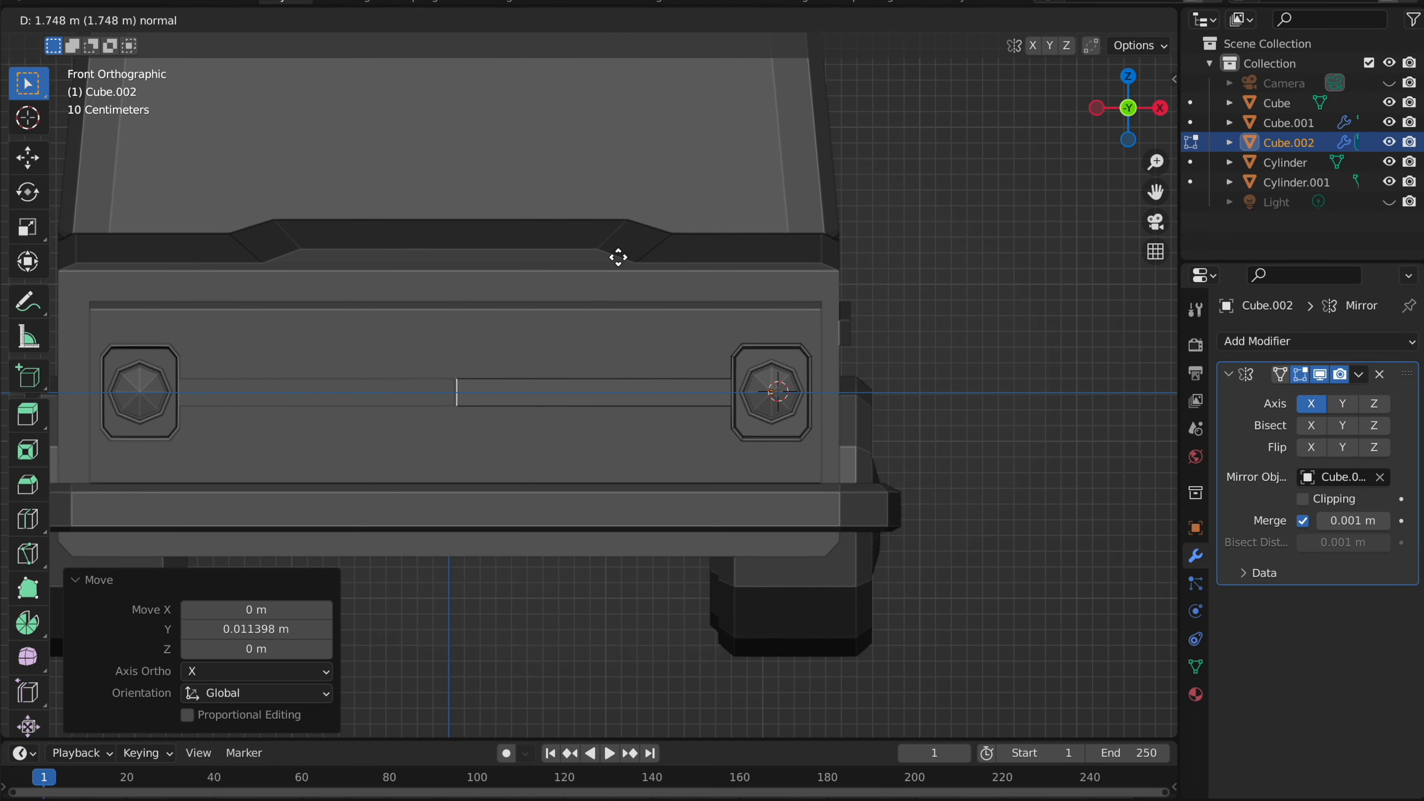
click(656, 253)
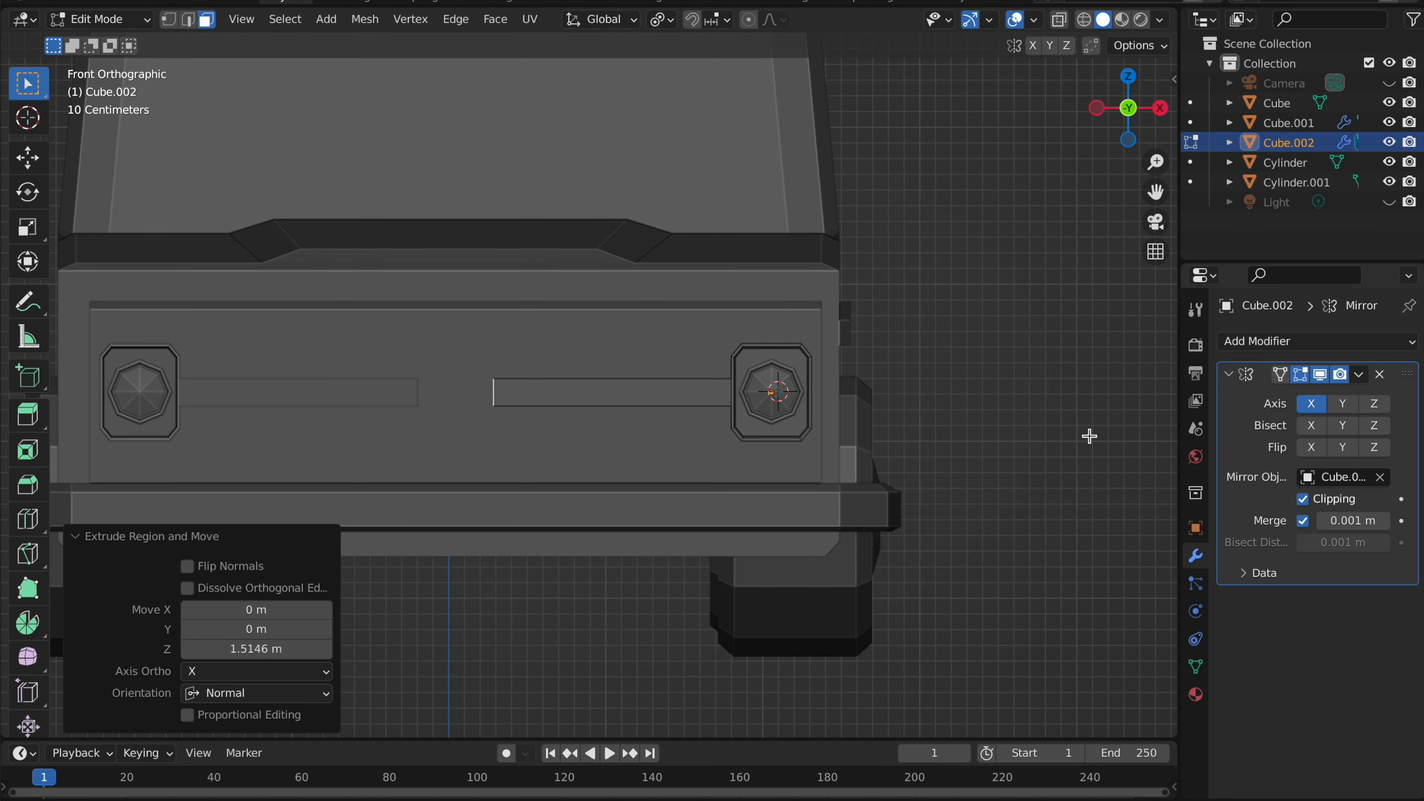
- With mirror clipping enabled, move the bar's end face about -0.271 m along X to the centre line and scale it to 1.418 along Z
key(g)
key(y)
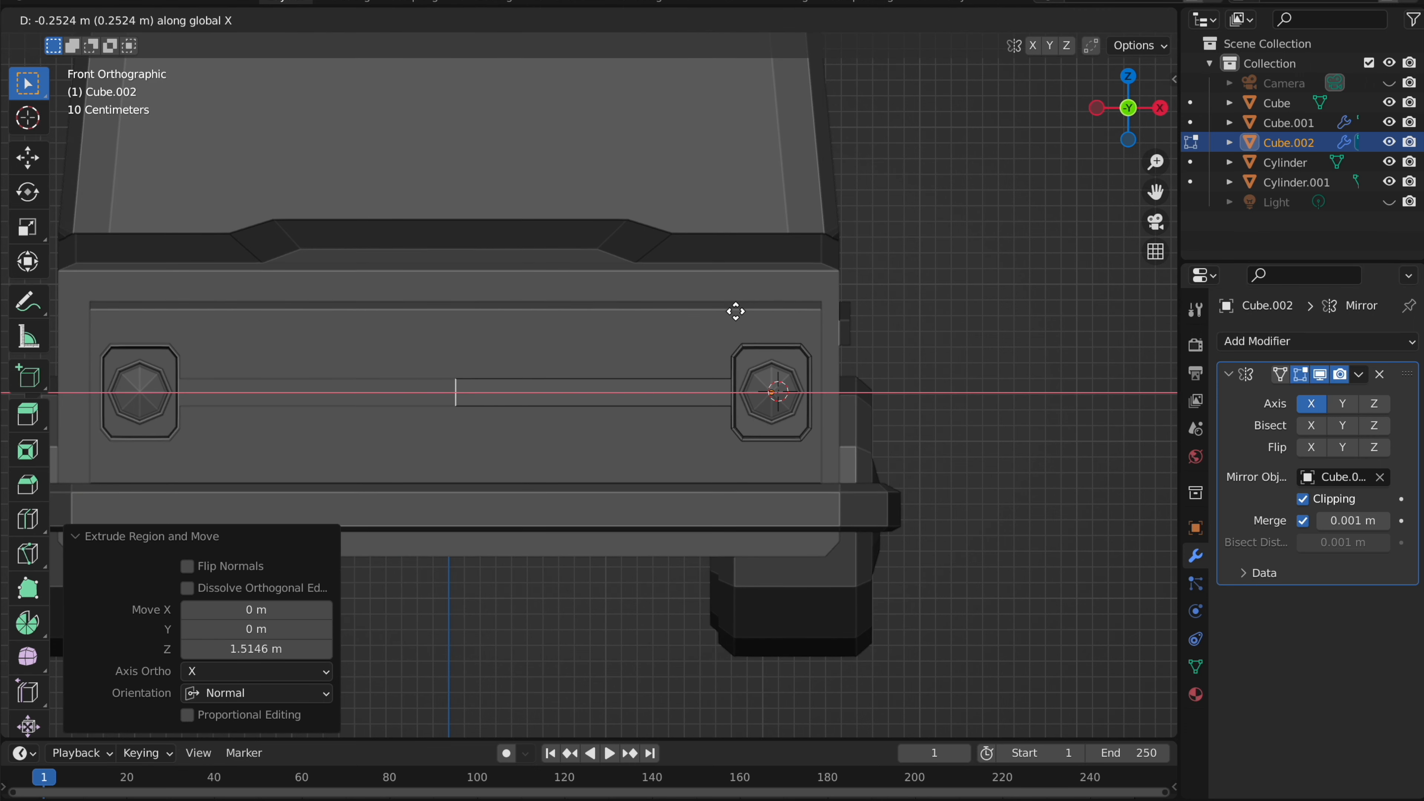
click(735, 311)
key(s)
key(z)
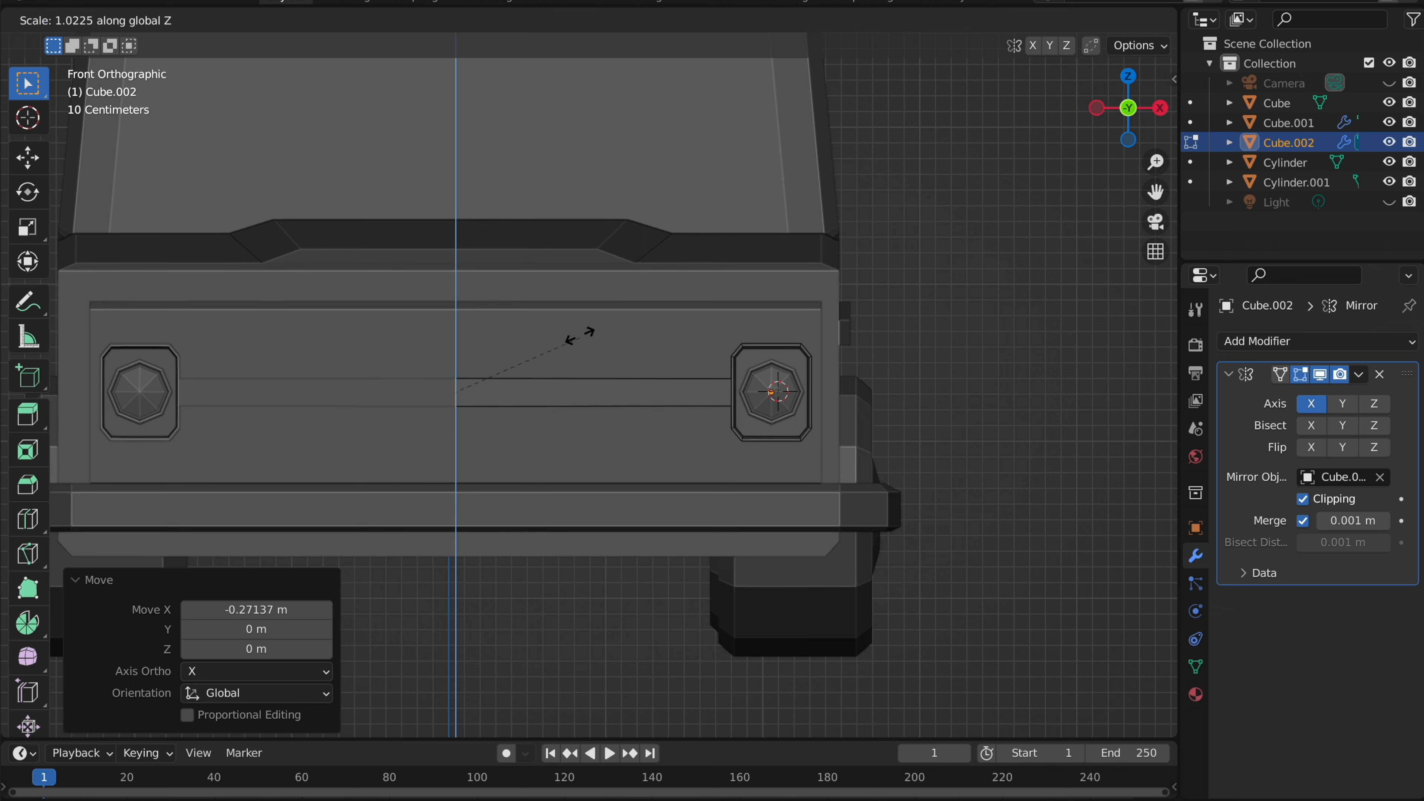
- Add a loop cut to the grille bar, slide it toward the headlight by a factor of 0.575, and scale it along Z
scroll(592, 262, up, 4)
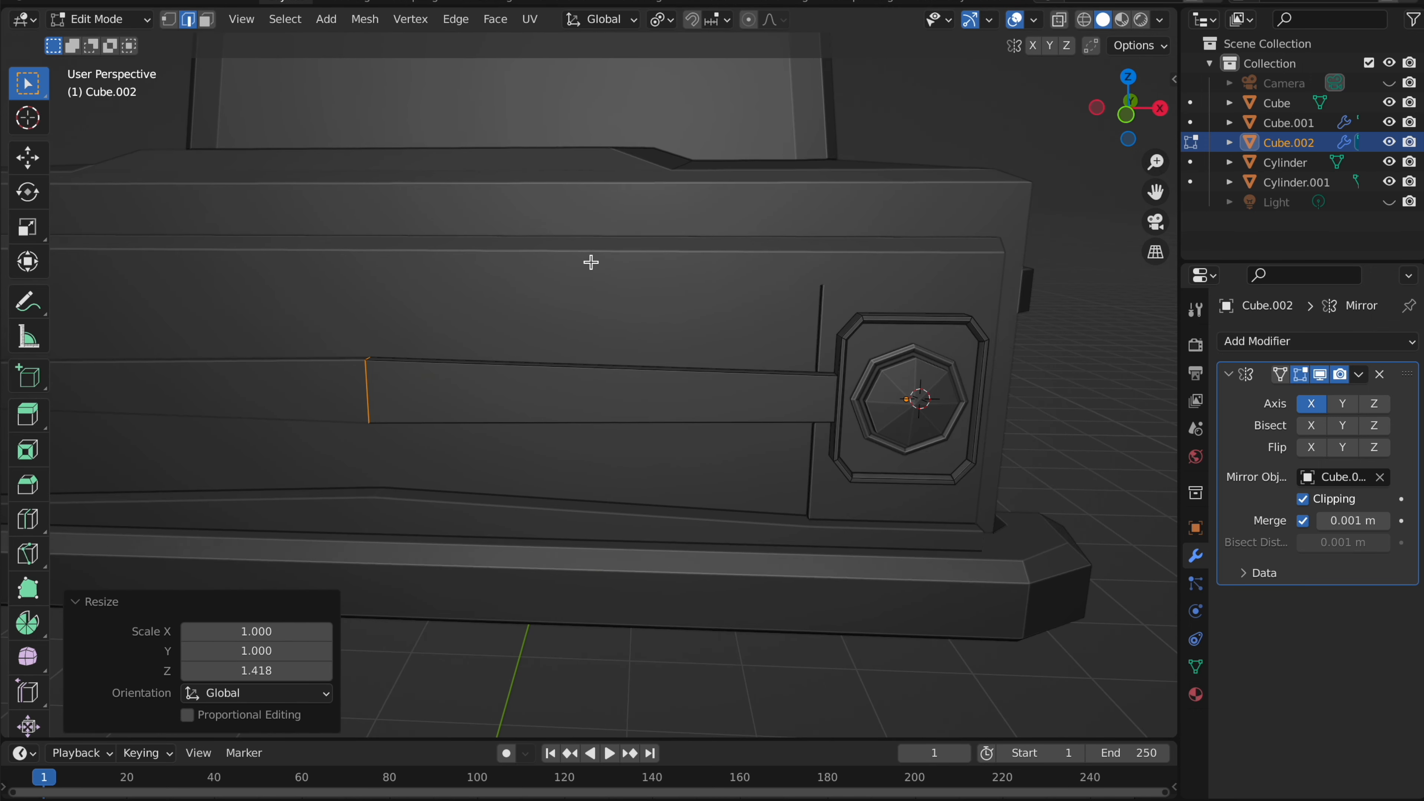
click(28, 518)
drag(609, 377, 609, 376)
key(g)
key(g)
click(818, 273)
key(s)
key(z)
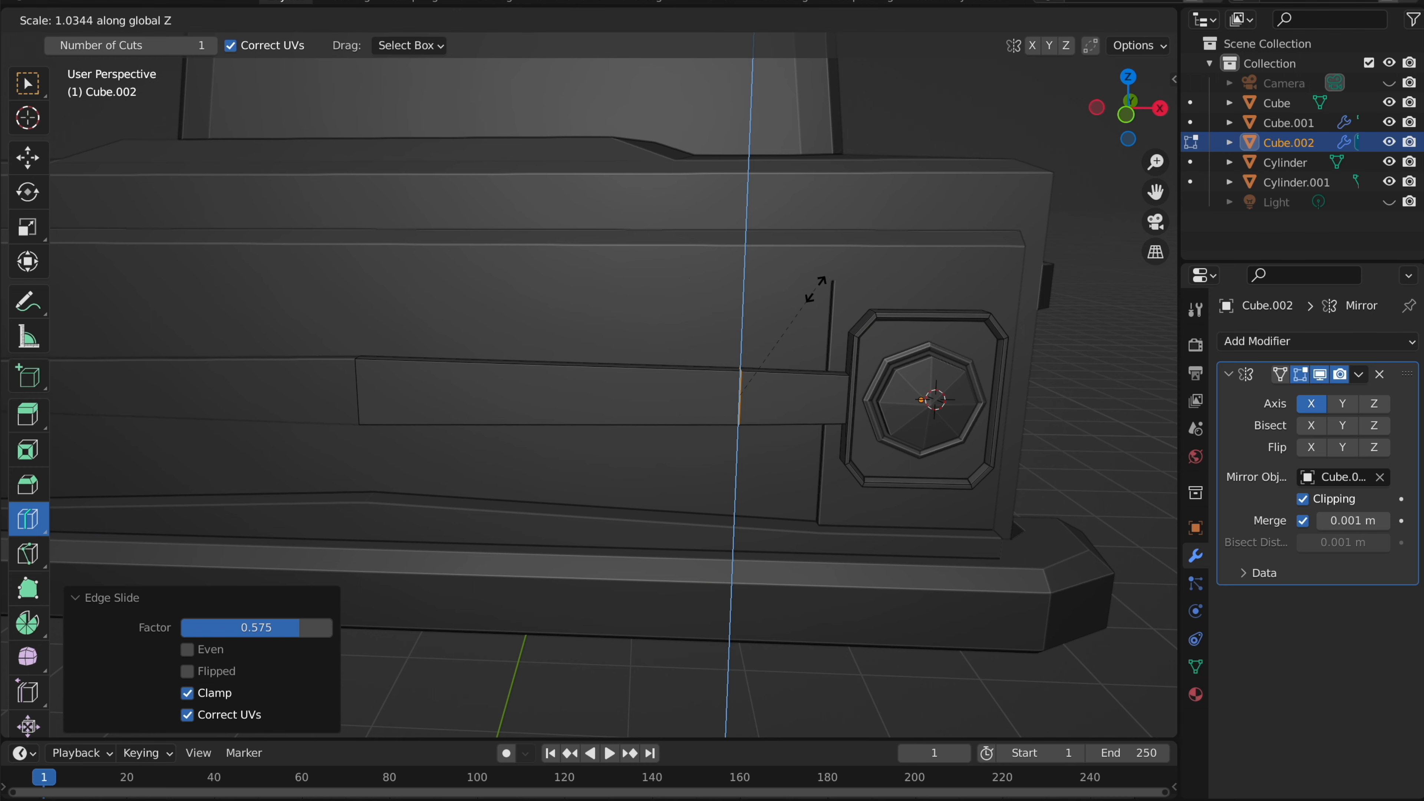
click(811, 284)
key(Tab)
- Examine the whole truck from the front and the side with nothing selected
scroll(809, 283, down, 3)
click(873, 179)
scroll(873, 180, down, 3)
scroll(694, 257, up, 1)
middle_drag(694, 257, 547, 420)
click(485, 477)
middle_drag(485, 477, 809, 236)
click(806, 230)
scroll(805, 229, right, 5)
scroll(805, 229, down, 5)
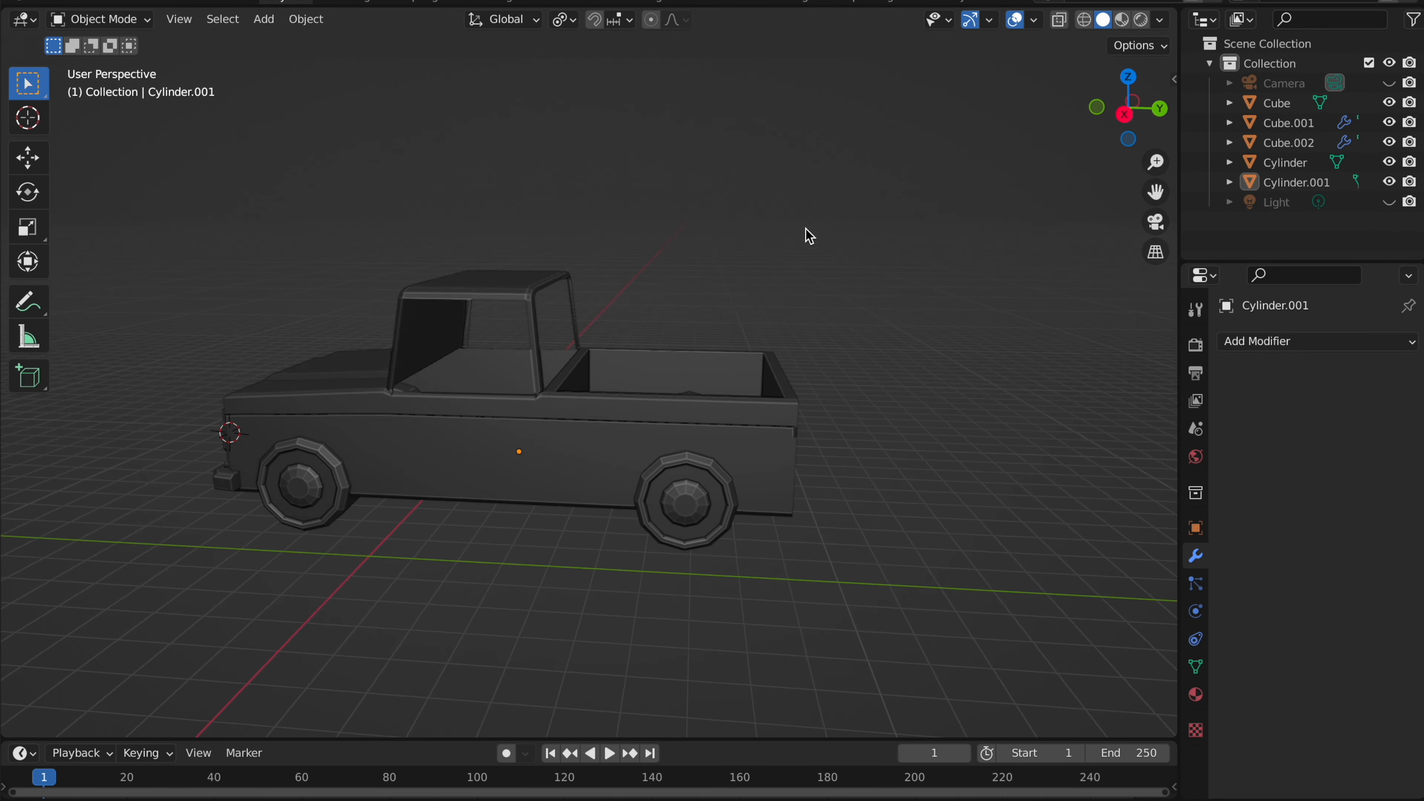
click(1130, 140)
key(shift+a)
mouse_move(547, 270)
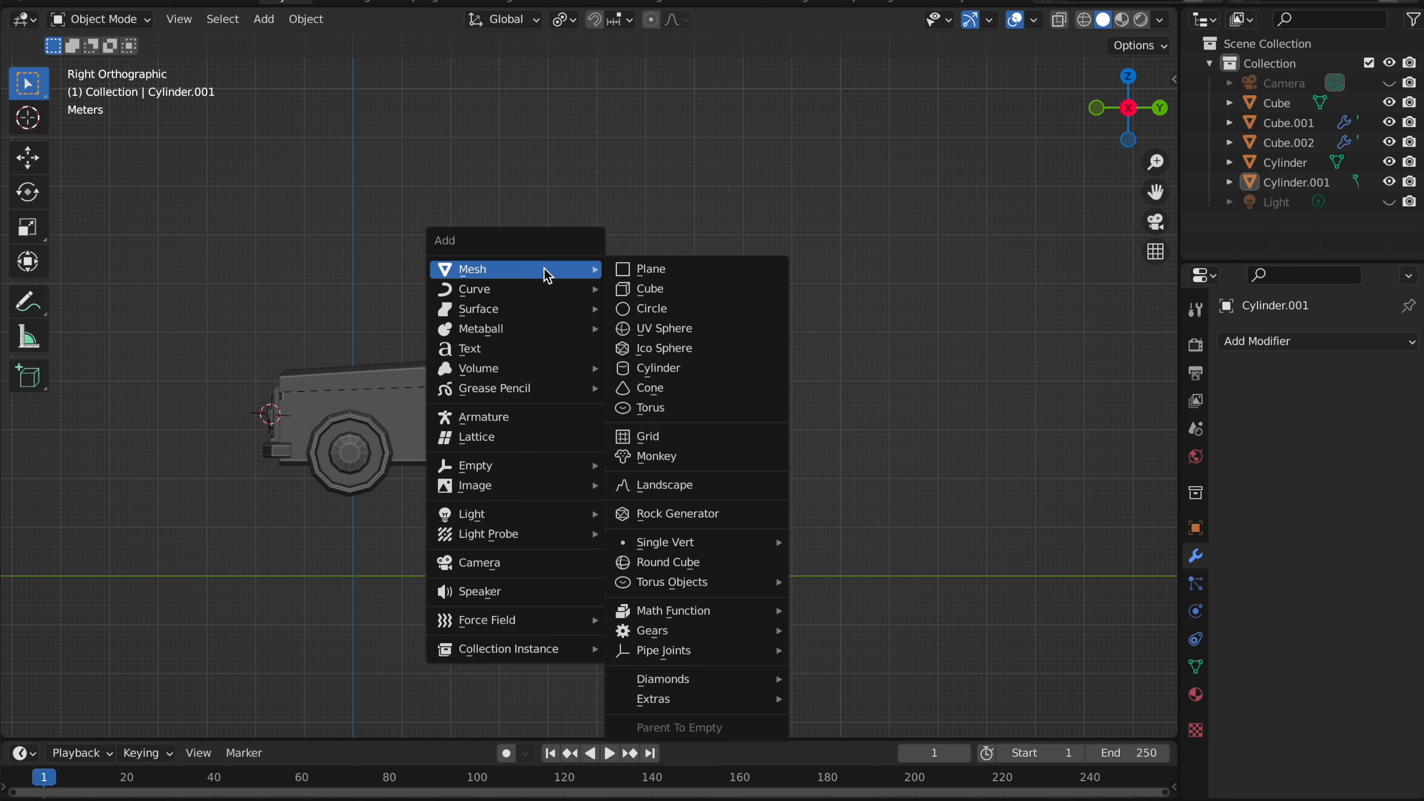
click(661, 368)
shift+scroll(673, 374, left, 5)
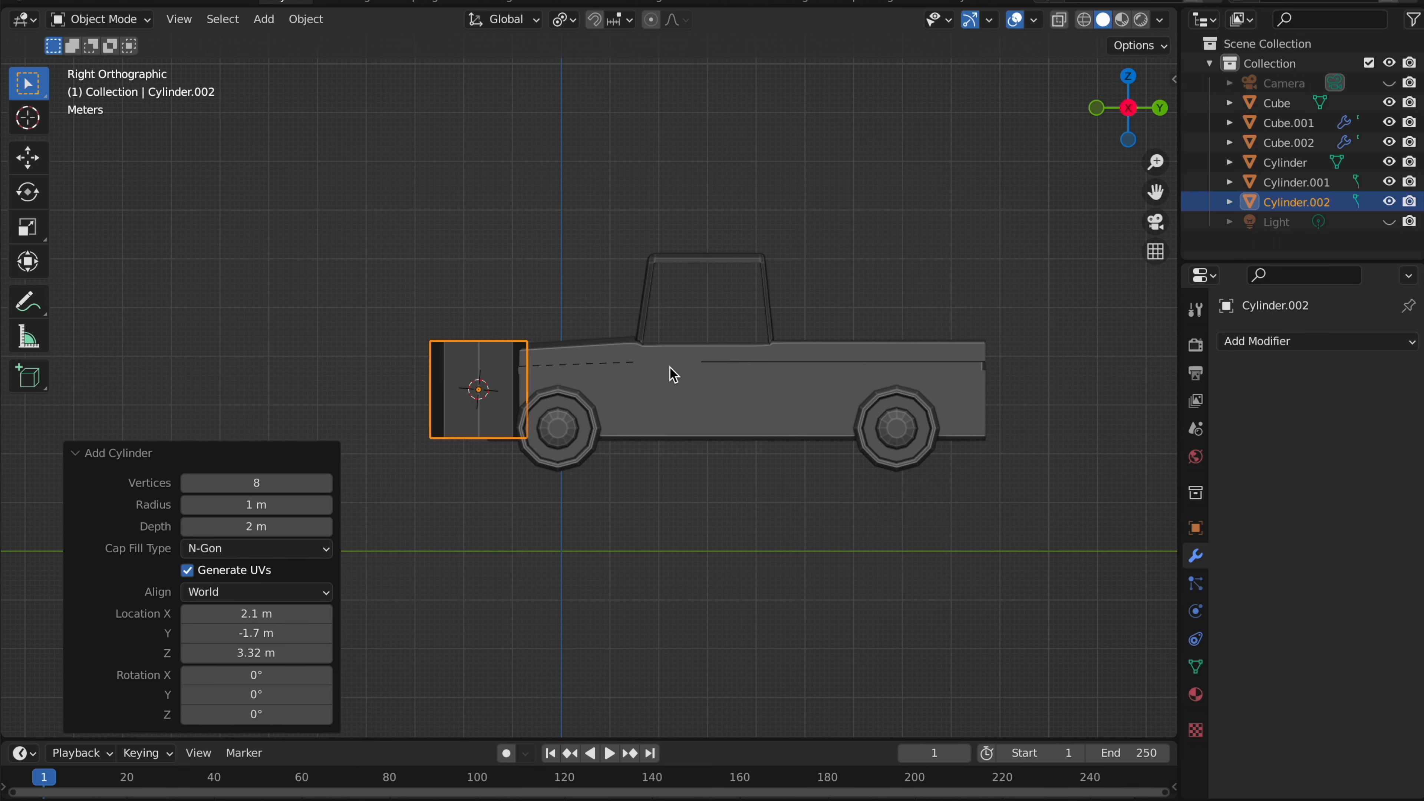
key(ctrl+z)
- Add a 2 m cube, move it about 1.667 m along Y and -0.895 m along Z over the front wheel, and scale it to 0.988
key(shift+a)
mouse_move(624, 324)
click(738, 344)
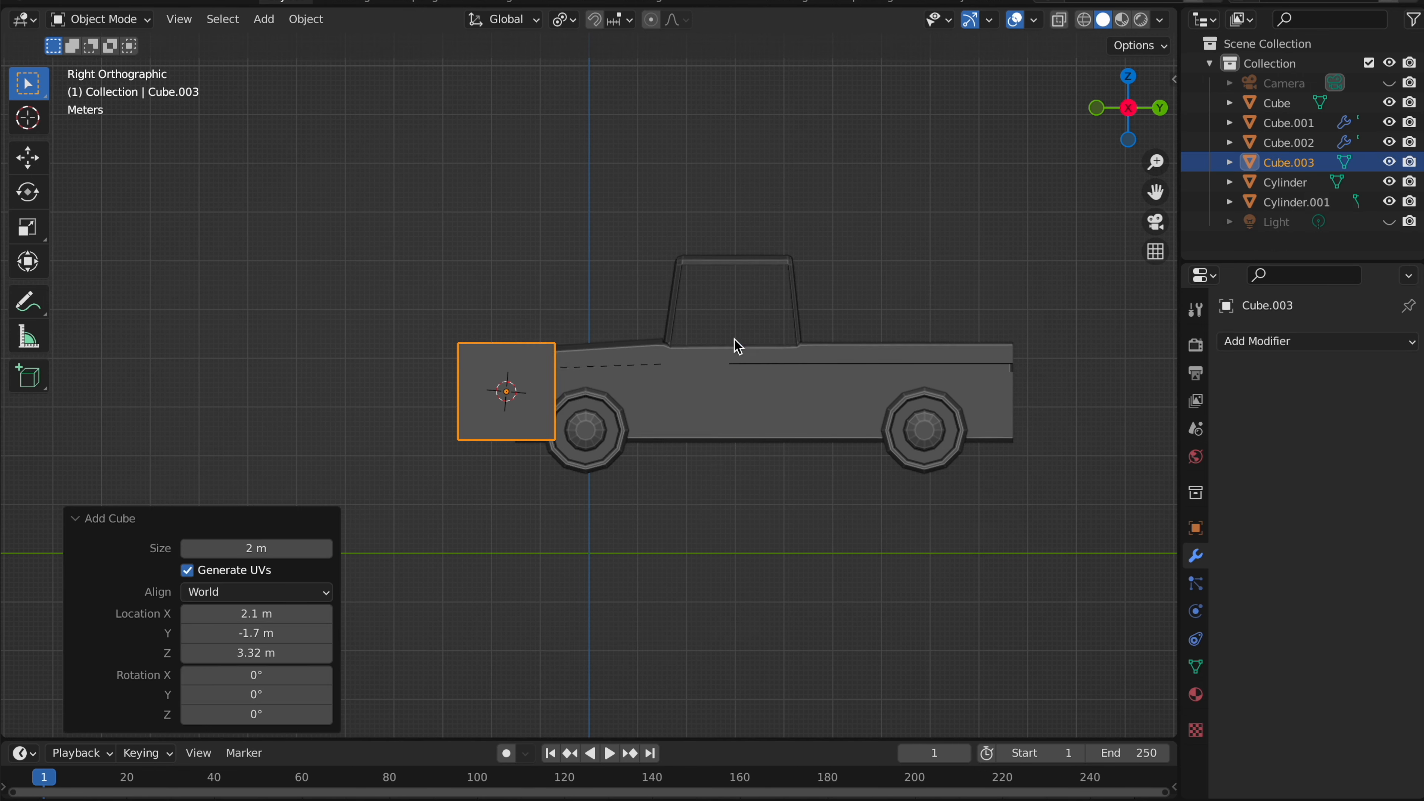
key(g)
click(785, 362)
key(s)
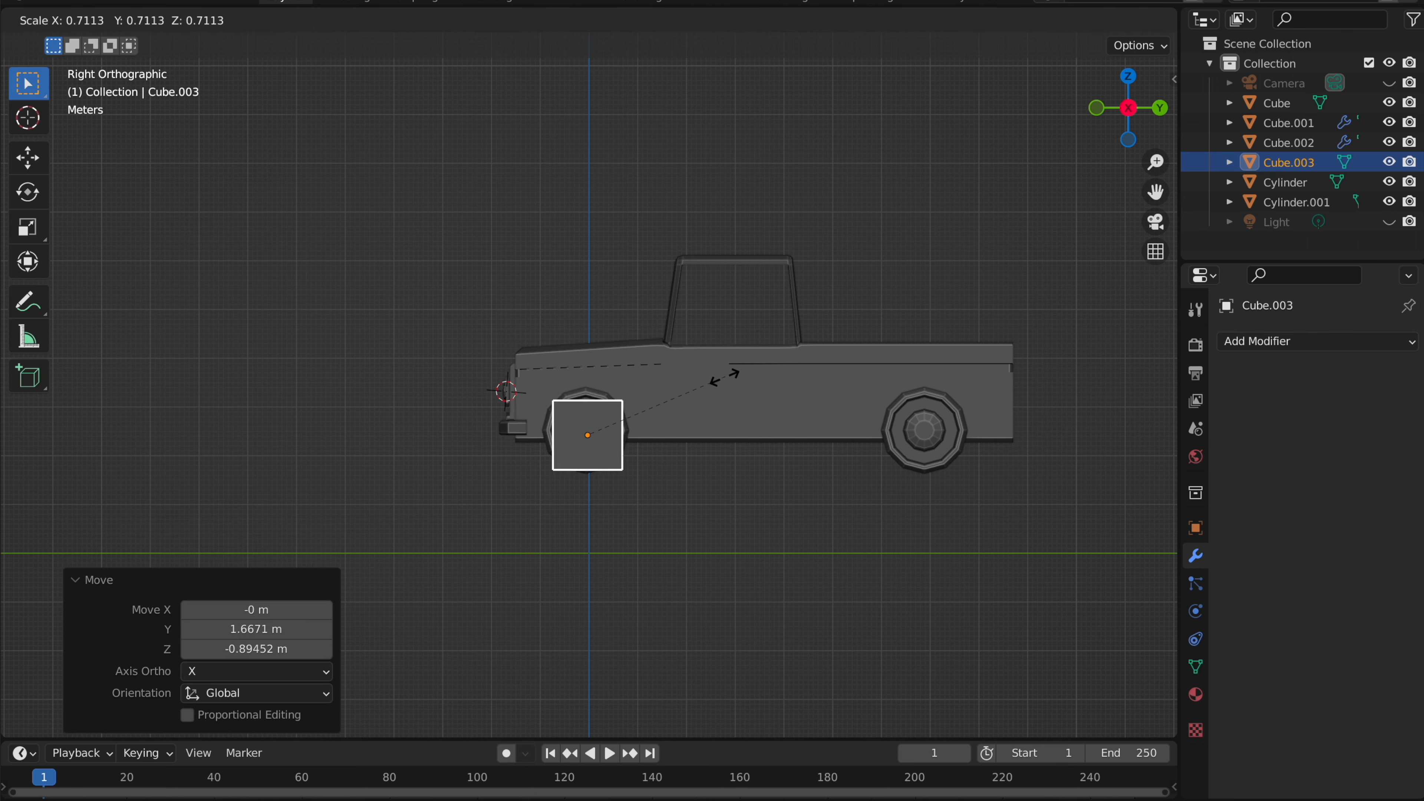
click(773, 345)
- Centre the cube on the front wheel in wireframe view, moving it about -0.043 m in Y and 0.087 m in Z and scaling it to 0.986
key(z)
click(693, 353)
scroll(696, 352, up, 4)
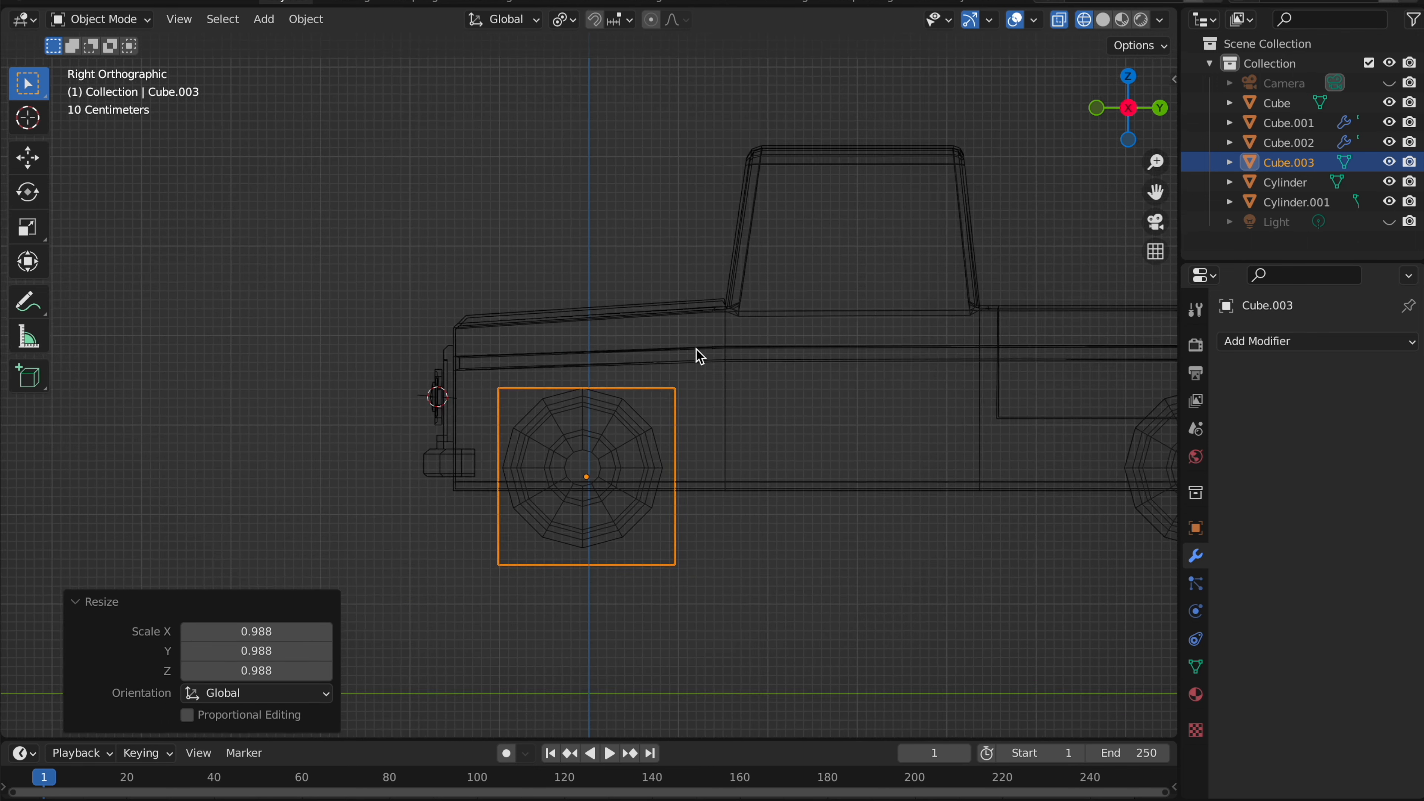
key(g)
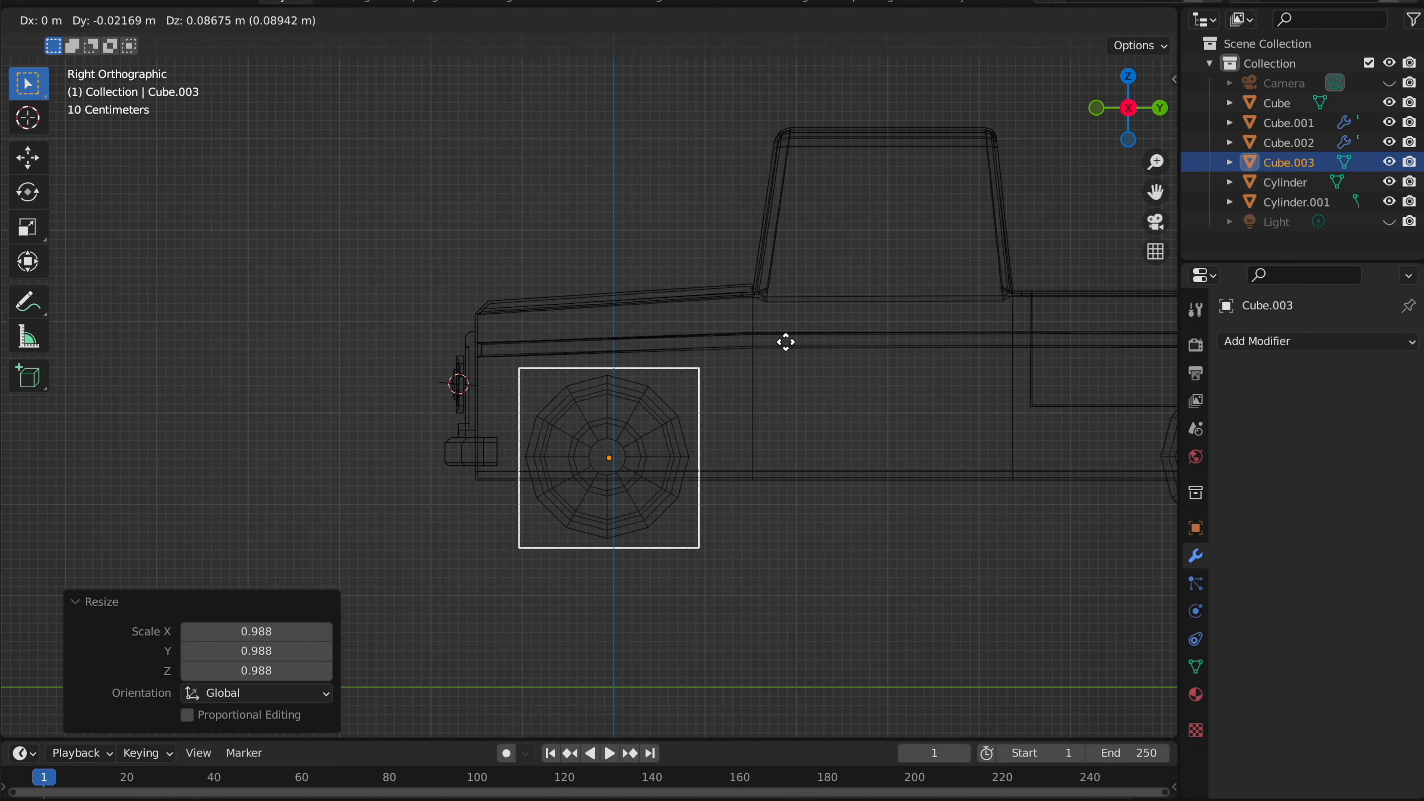
click(784, 344)
scroll(785, 344, up, 2)
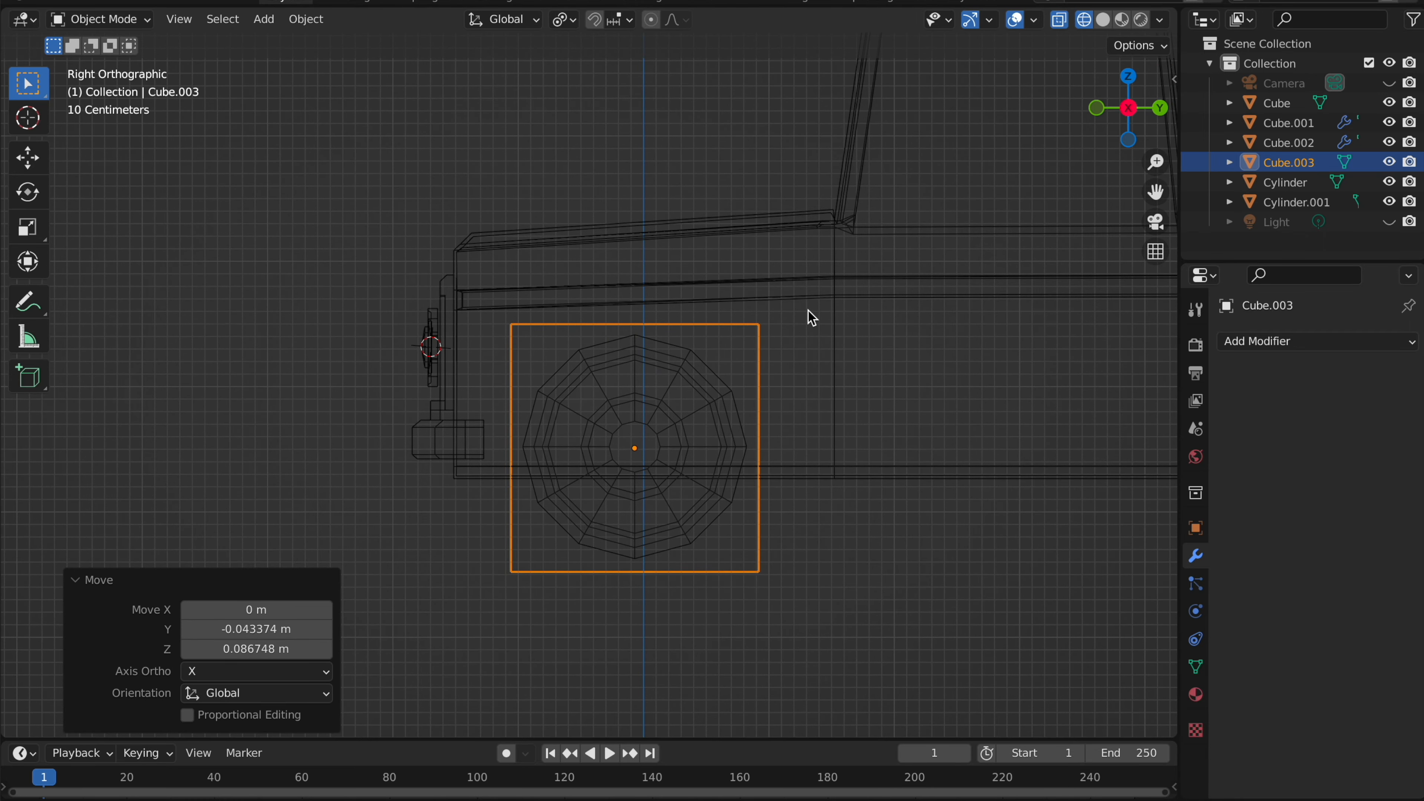
key(s)
click(823, 296)
key(g)
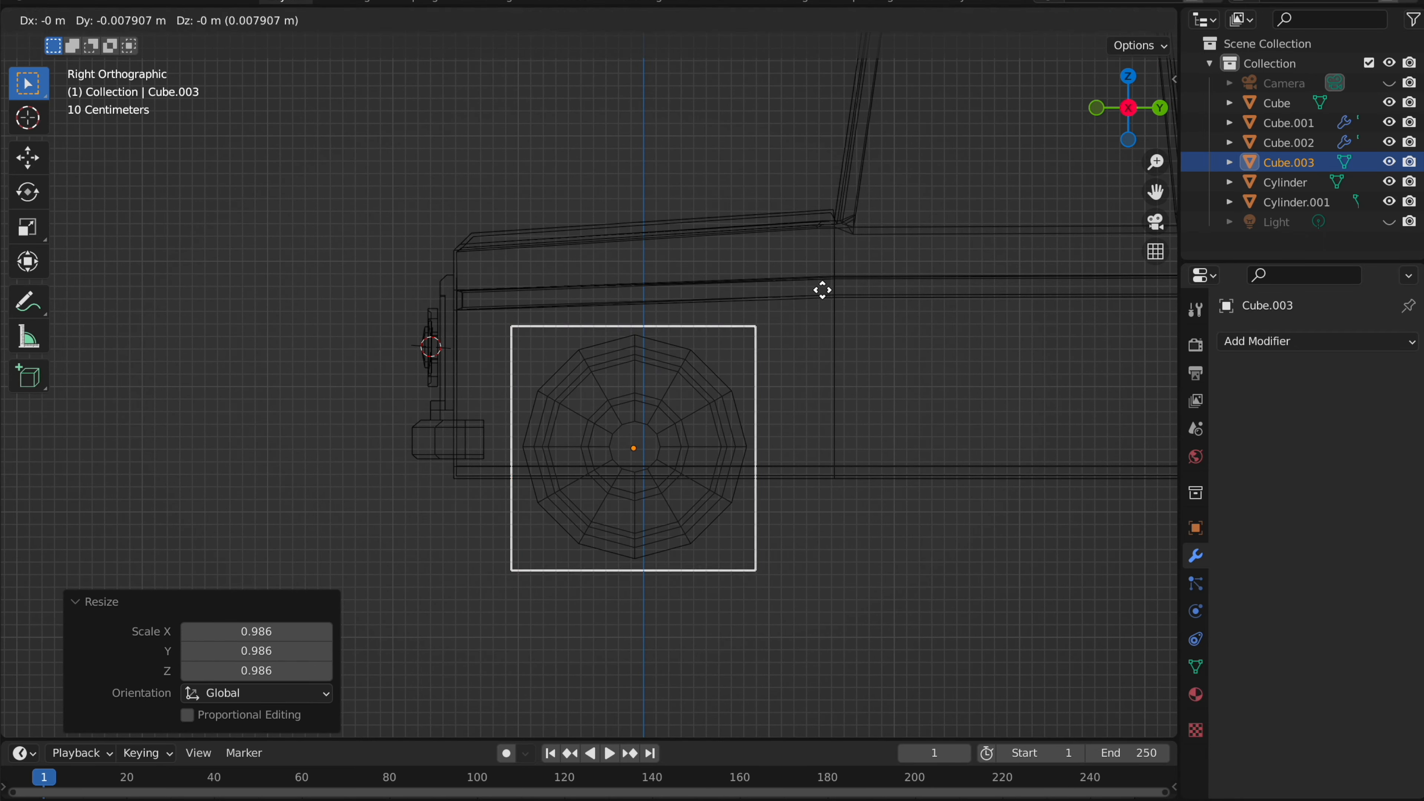
click(821, 291)
- Bevel the front and rear upper edges of the cube with one segment to form angled corners
key(Tab)
middle_drag(821, 291, 642, 328)
key(z)
click(659, 325)
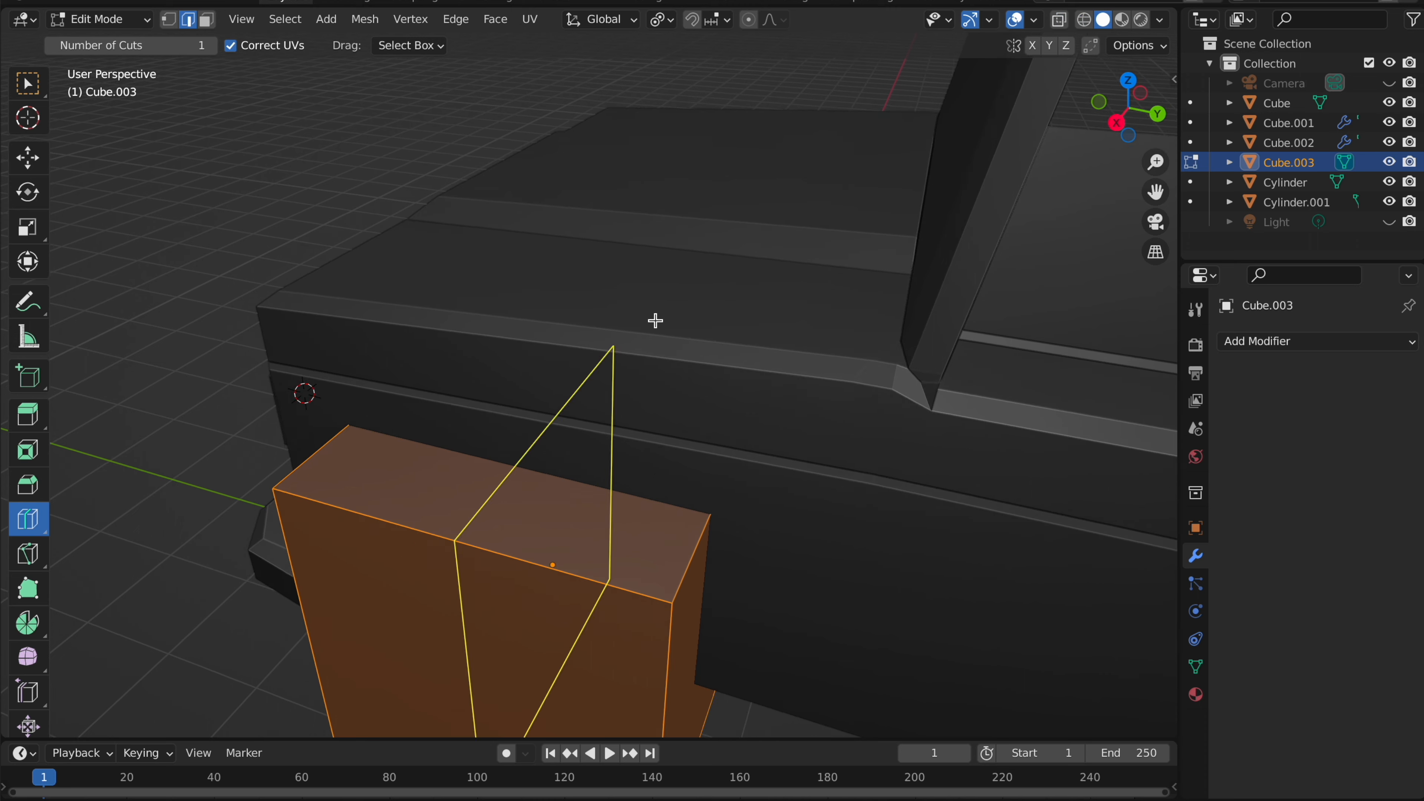
key(alt+a)
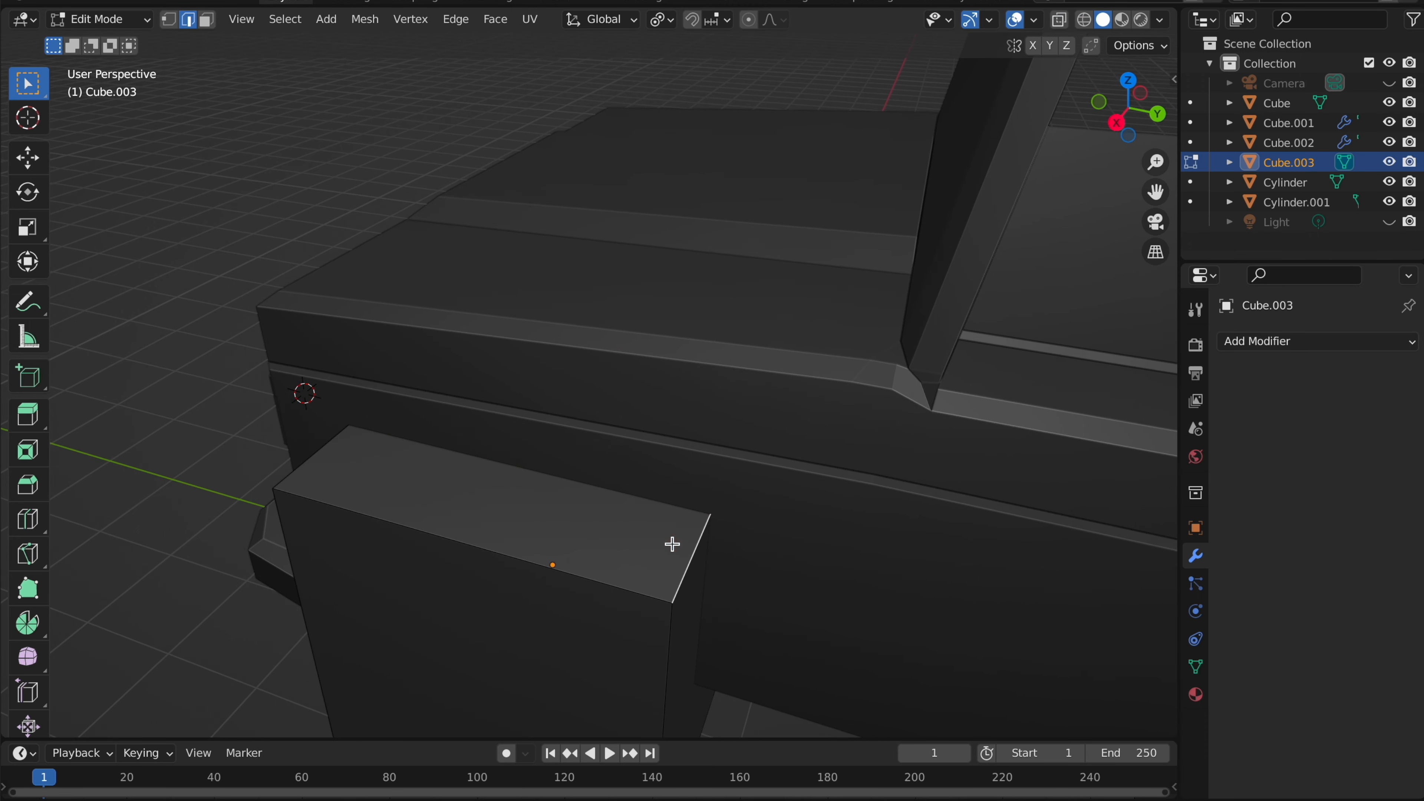
middle_drag(315, 428, 127, 513)
click(35, 488)
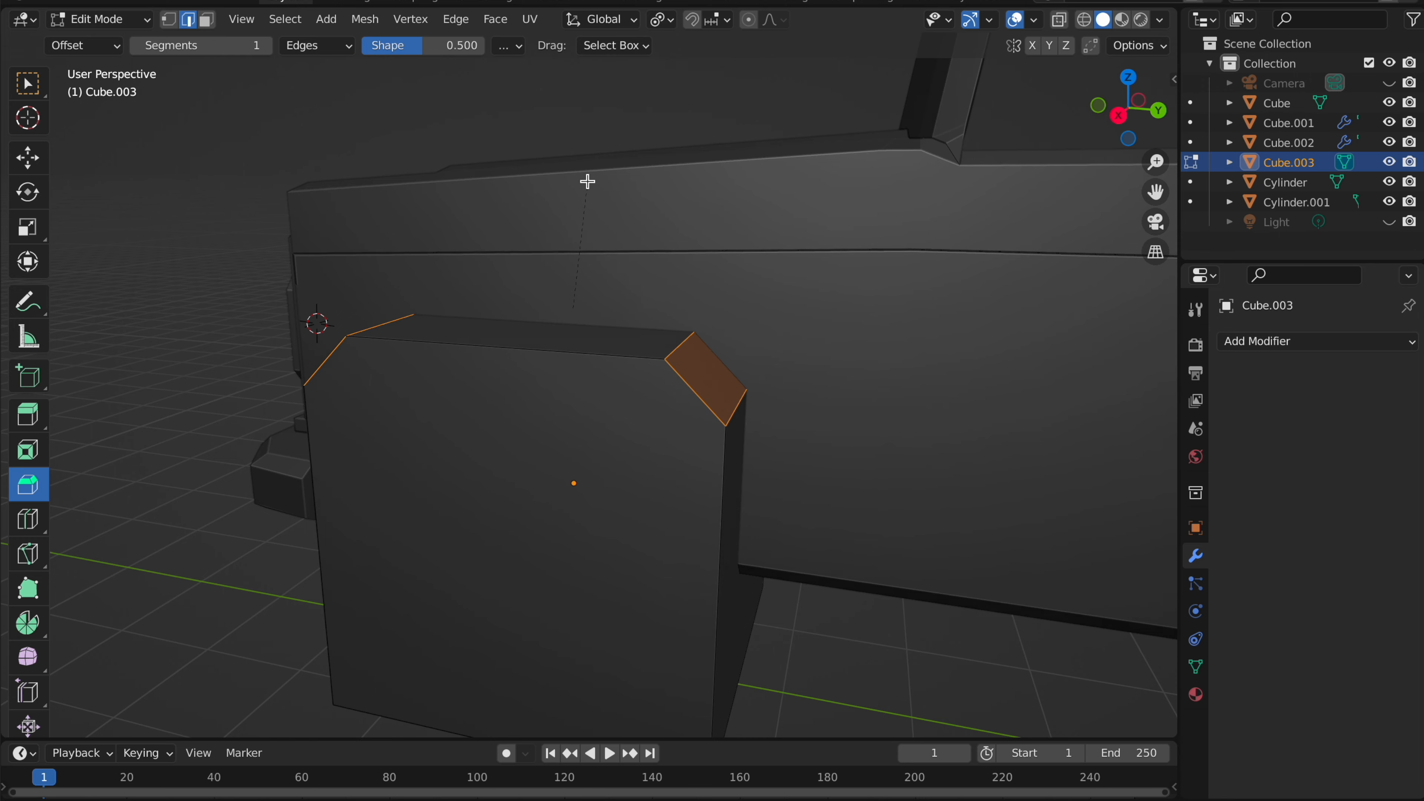
key(Tab)
- Widen the bottom face of the wheel block along Y so its front and rear sides slope outward
scroll(588, 182, down, 3)
scroll(588, 183, down, 5)
key(Tab)
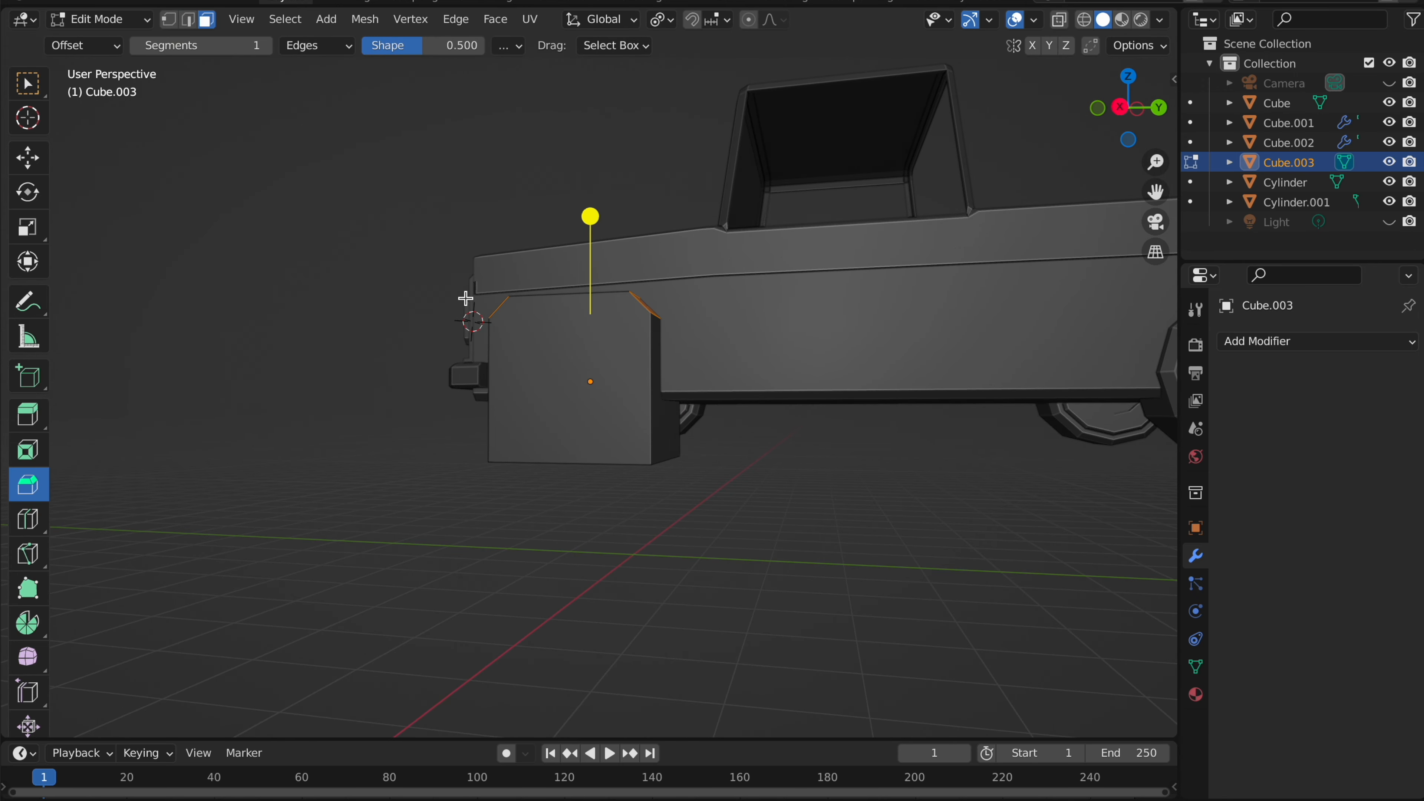
middle_drag(466, 299, 409, 307)
key(w)
click(565, 424)
middle_drag(565, 424, 595, 465)
scroll(839, 415, up, 2)
key(s)
key(y)
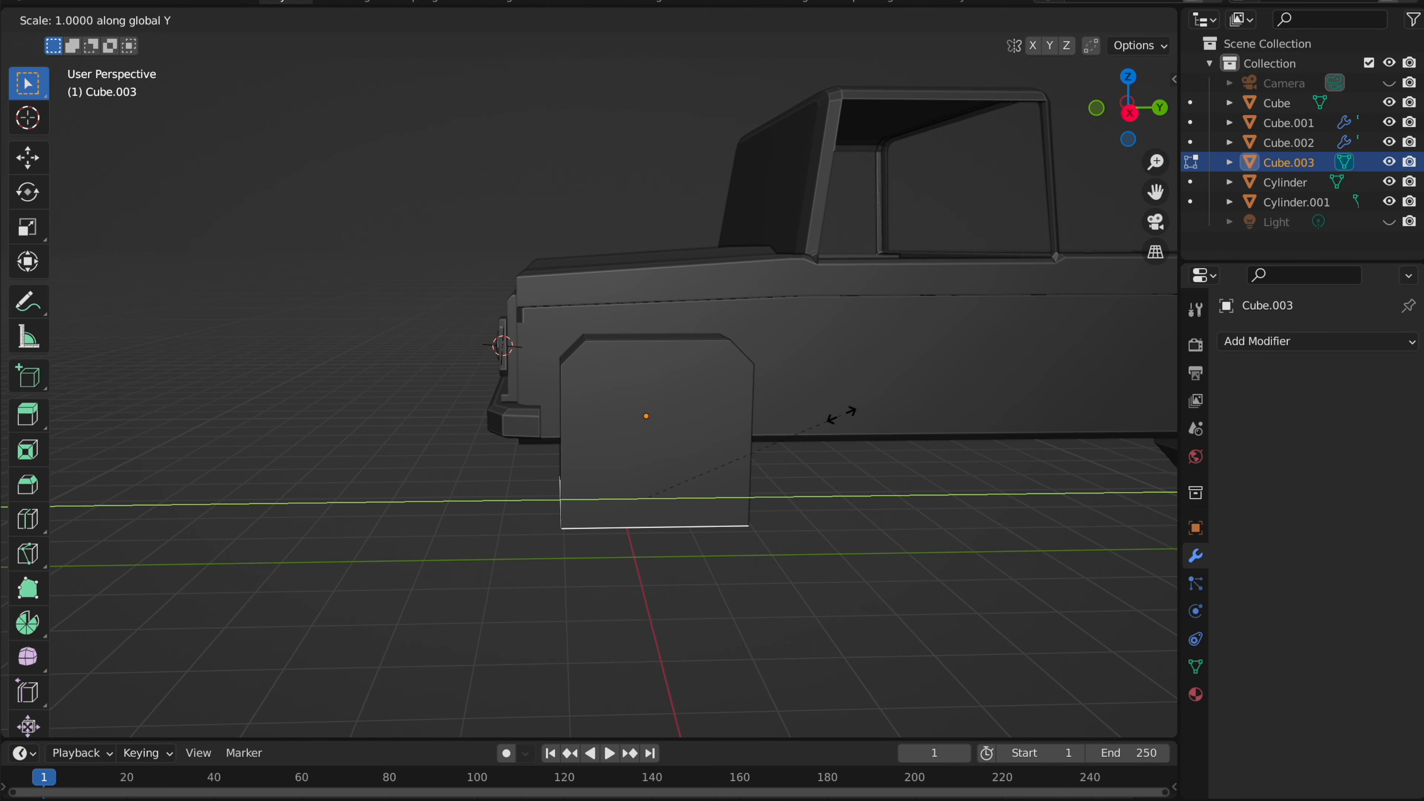
click(864, 415)
key(Tab)
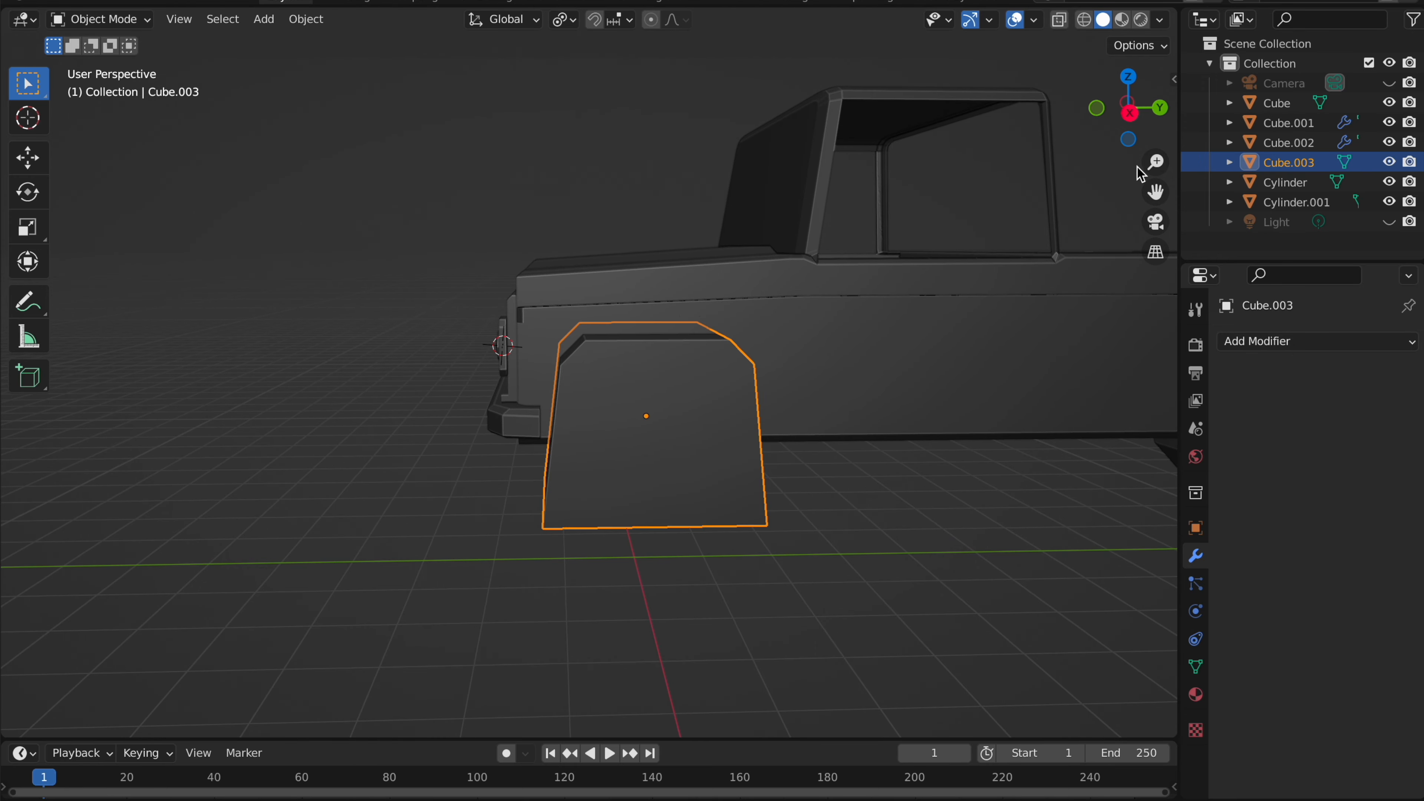
- Fit the block around the front wheel in side view, scaling it to 0.932 and raising it about 0.046 m along Z
click(1136, 120)
key(z)
click(792, 184)
scroll(793, 188, up, 2)
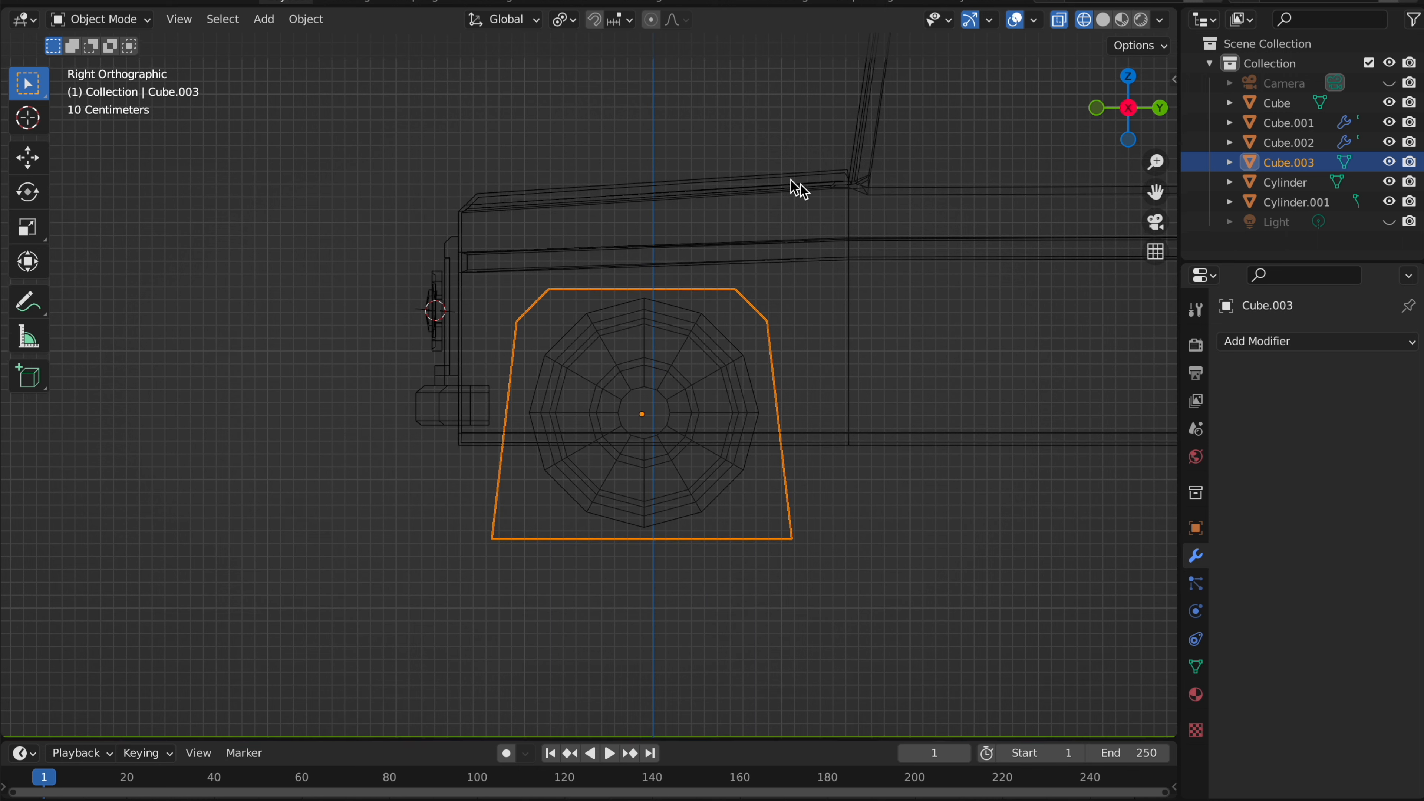
key(g)
click(842, 210)
key(s)
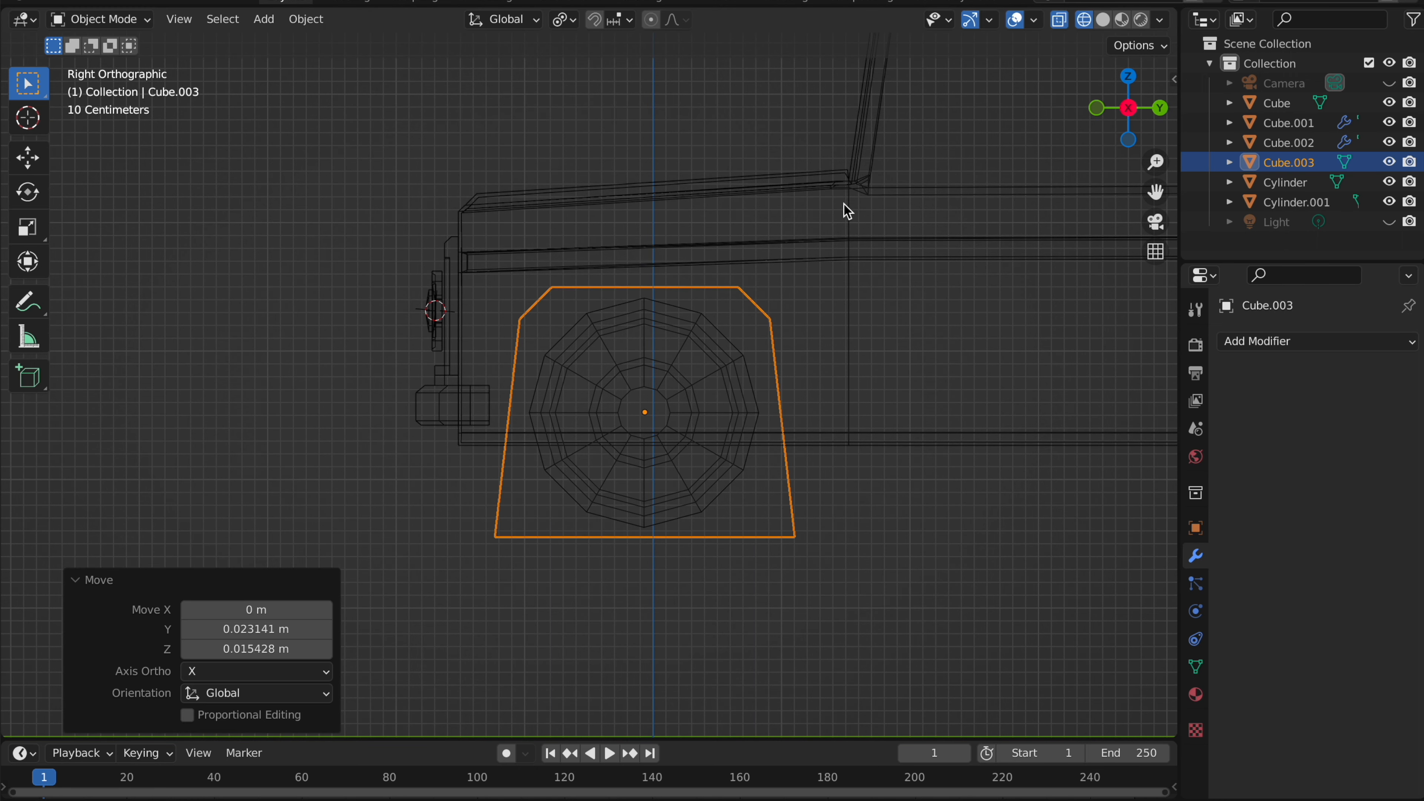
click(820, 209)
key(g)
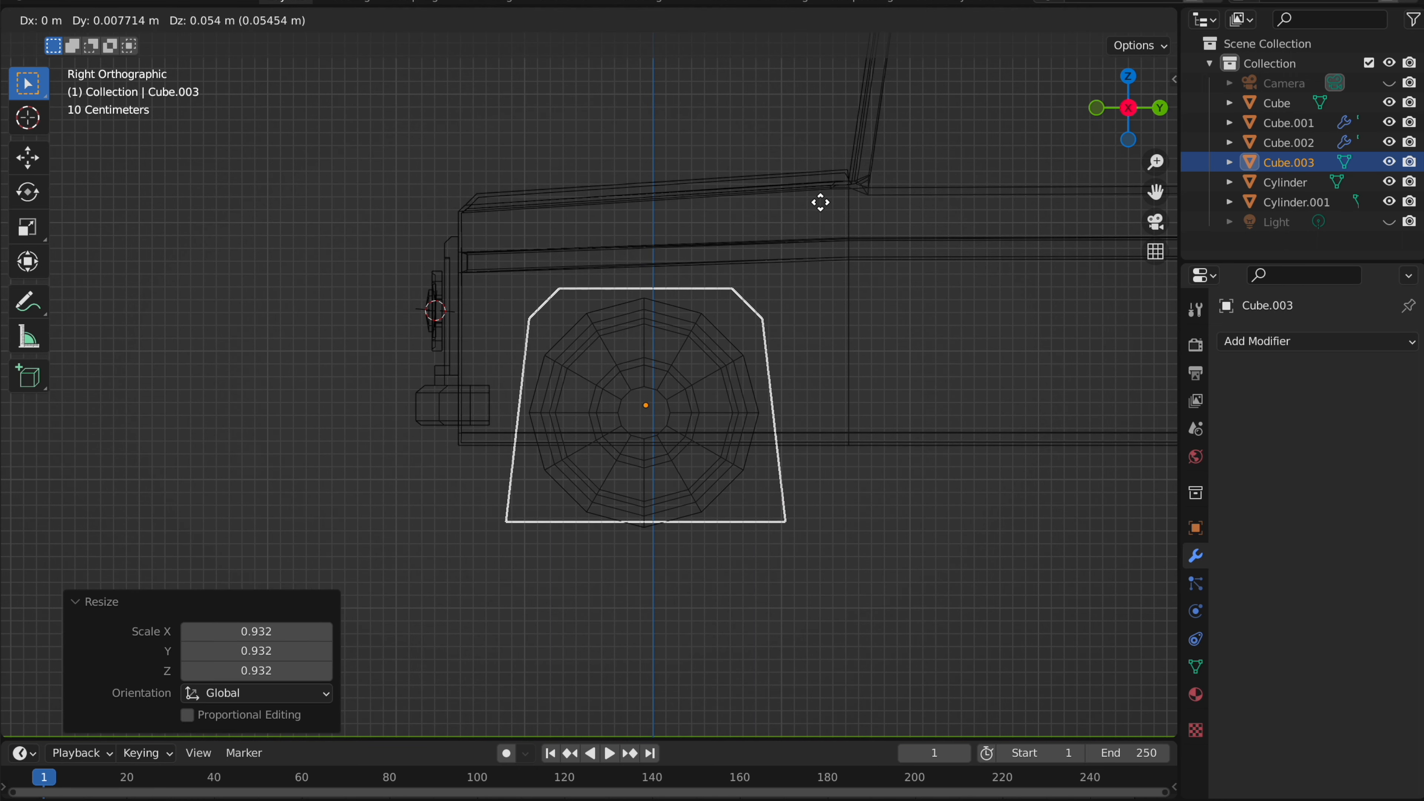
click(819, 202)
- Move the wheel block about 0.046 m along X over the front wheel, checking from below in wireframe
key(z)
click(884, 210)
middle_drag(885, 209, 1083, 158)
click(1129, 120)
key(z)
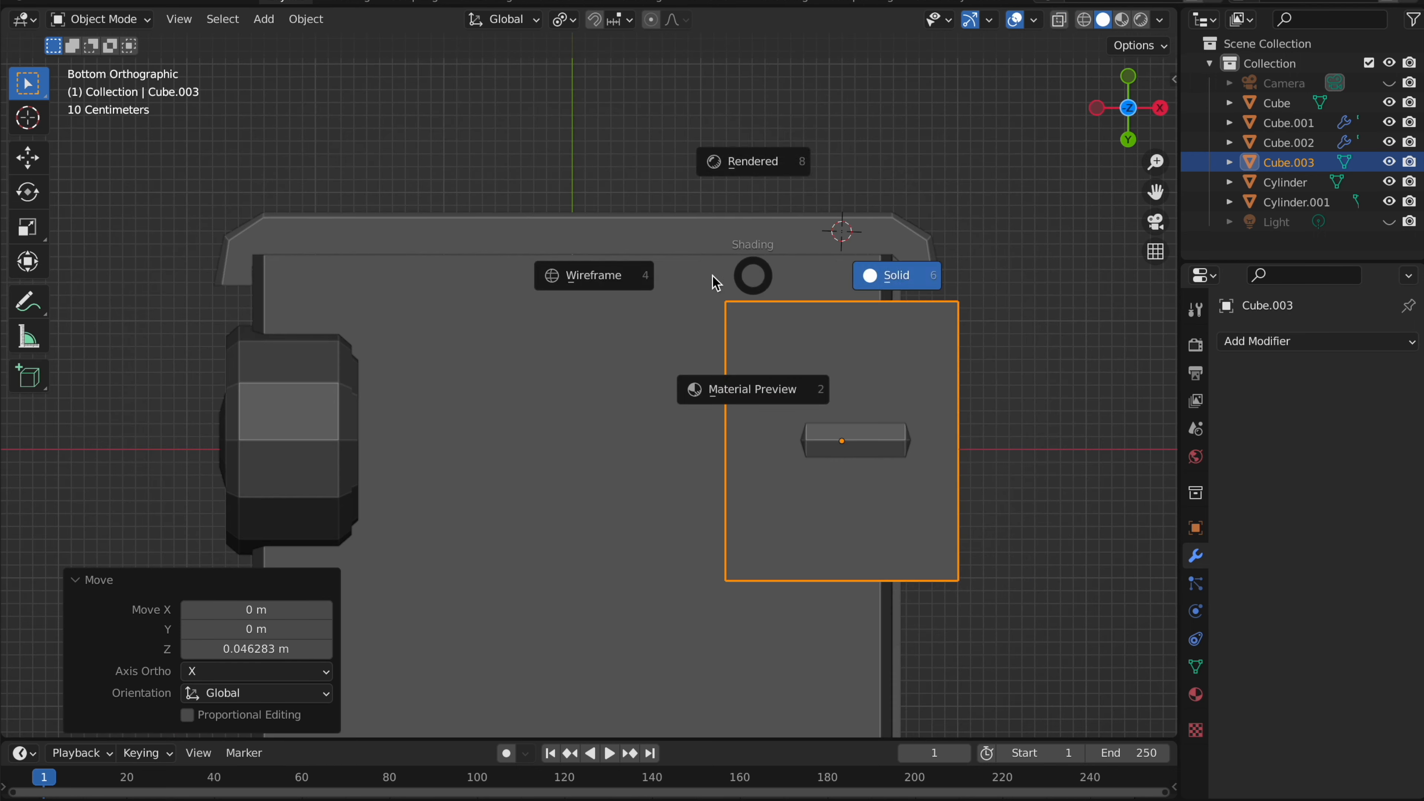
click(635, 283)
scroll(635, 283, down, 2)
key(g)
key(y)
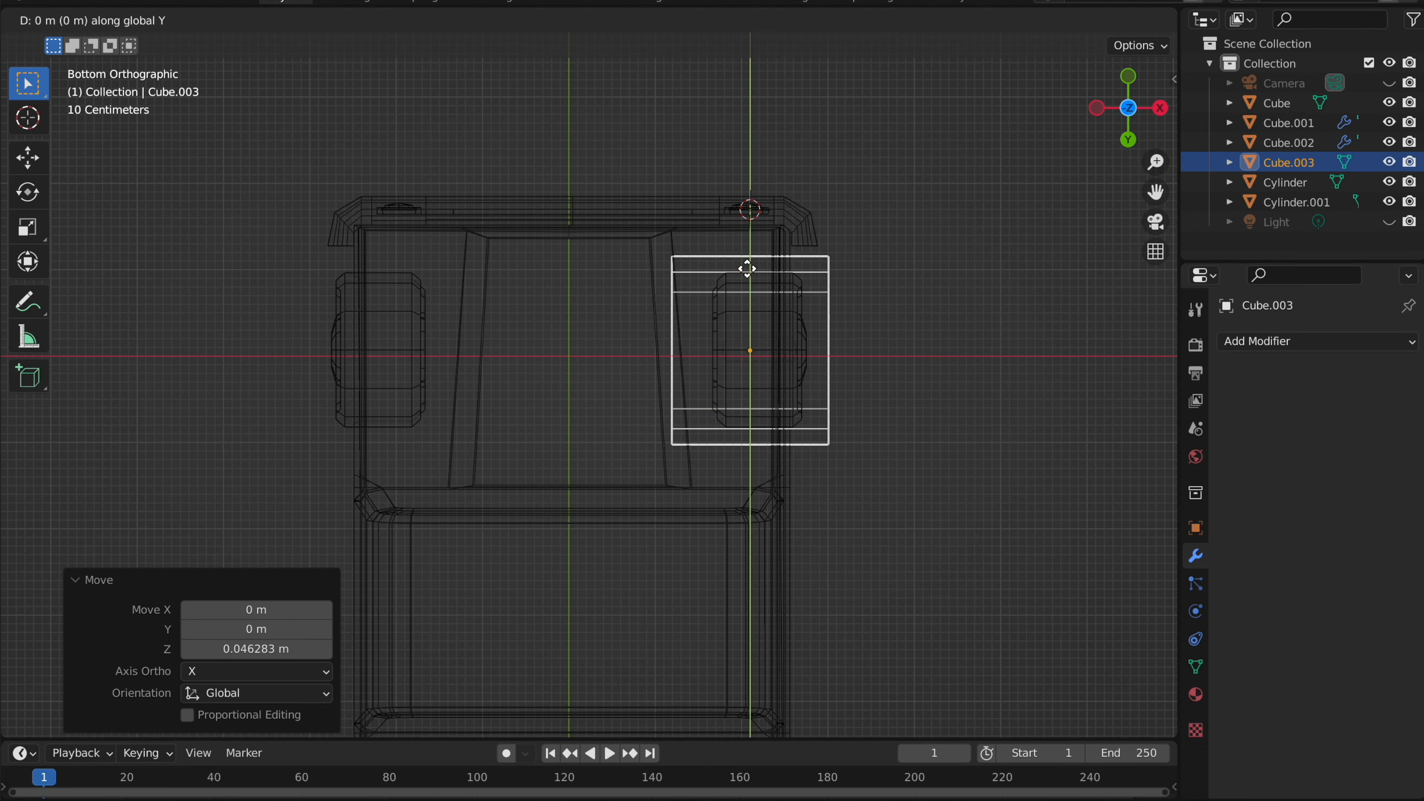
click(752, 270)
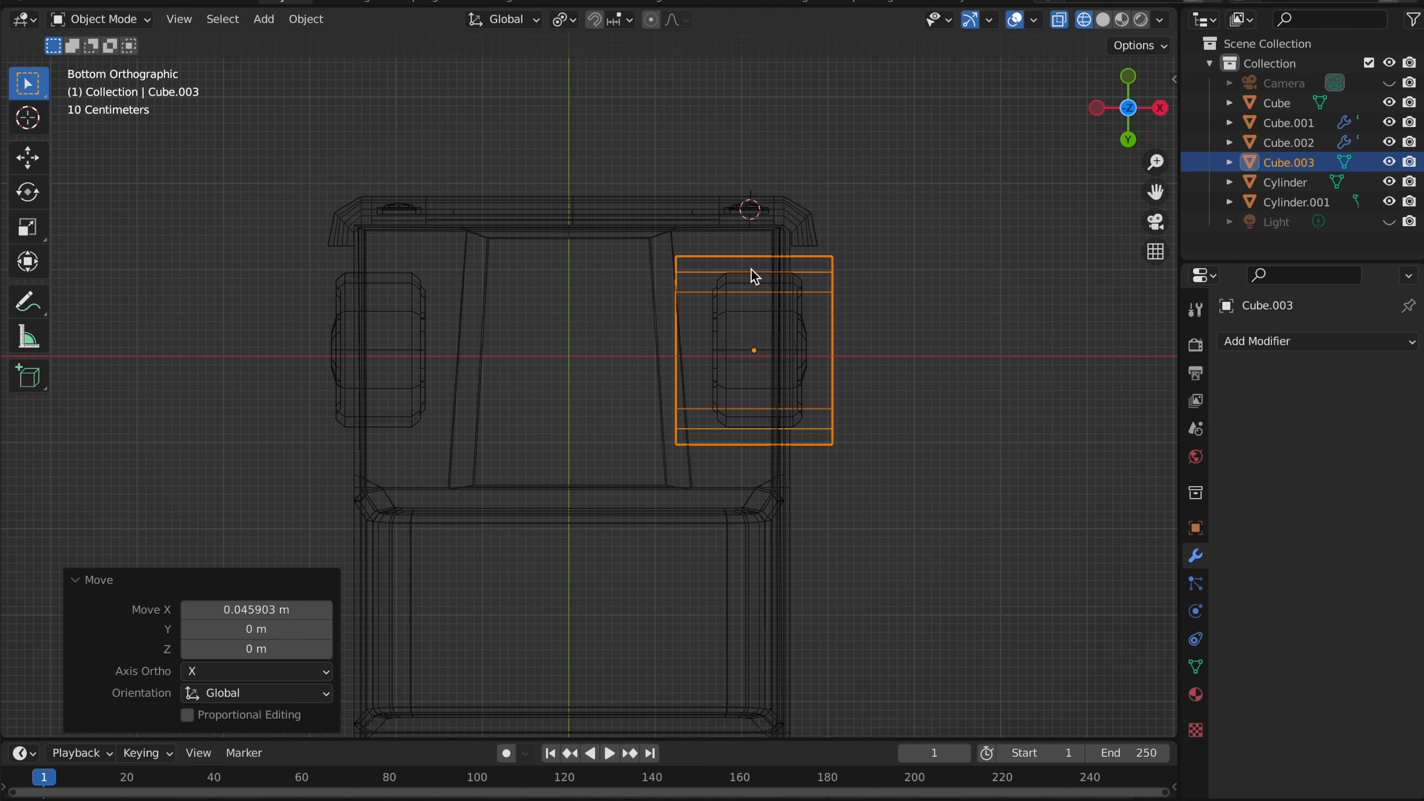
click(903, 248)
click(833, 286)
- Mirror the wheel block on the X axis across the truck body and apply its Mirror modifier
key(z)
click(976, 282)
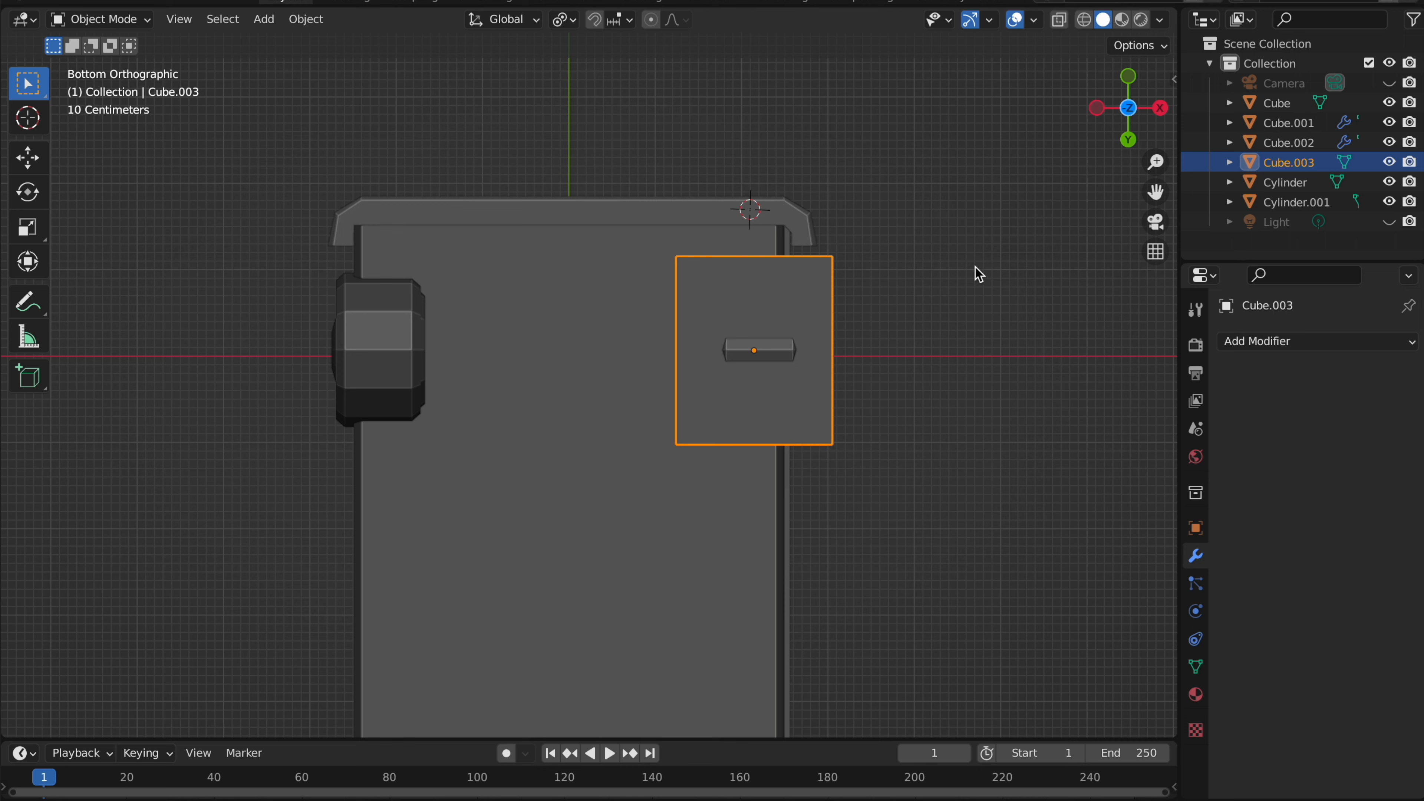
click(1272, 341)
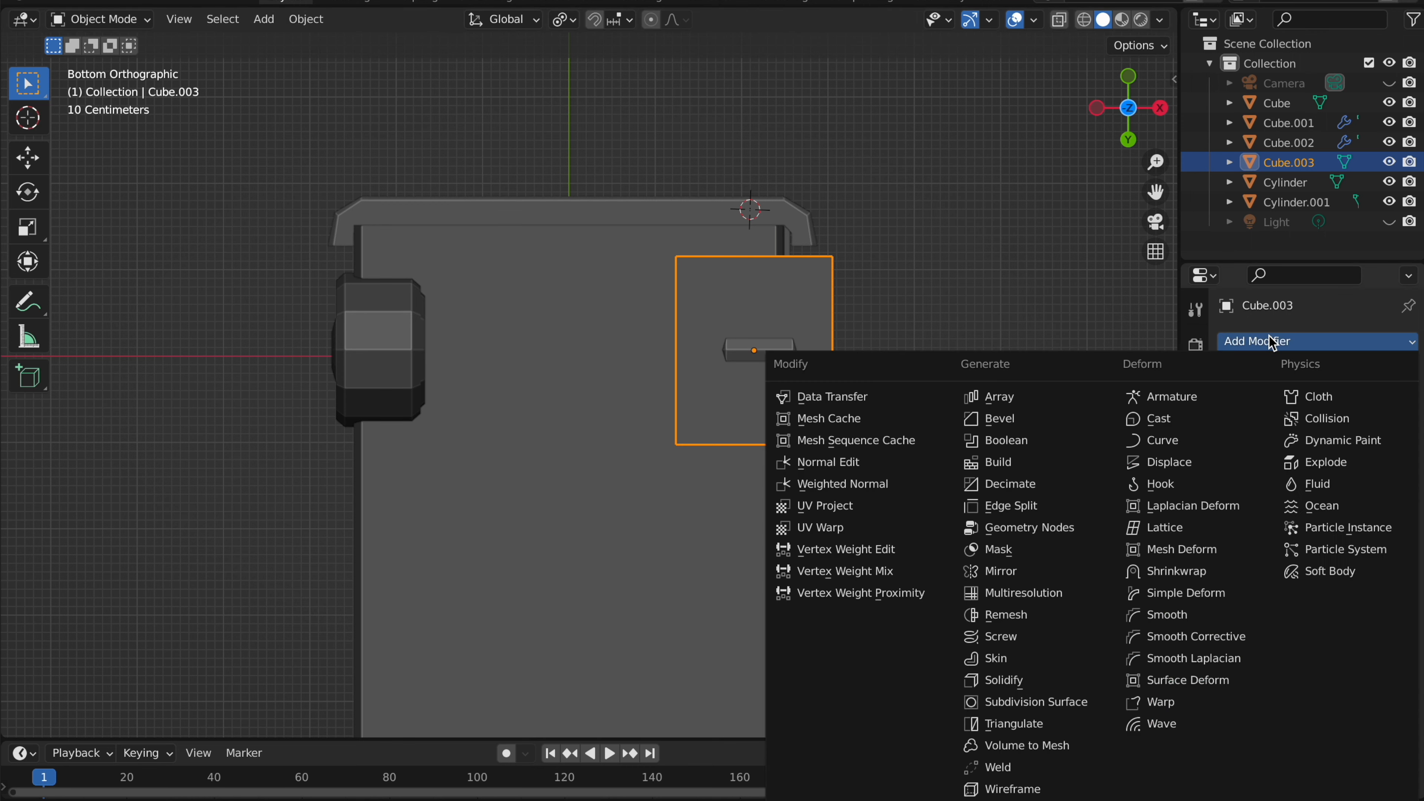
click(1031, 571)
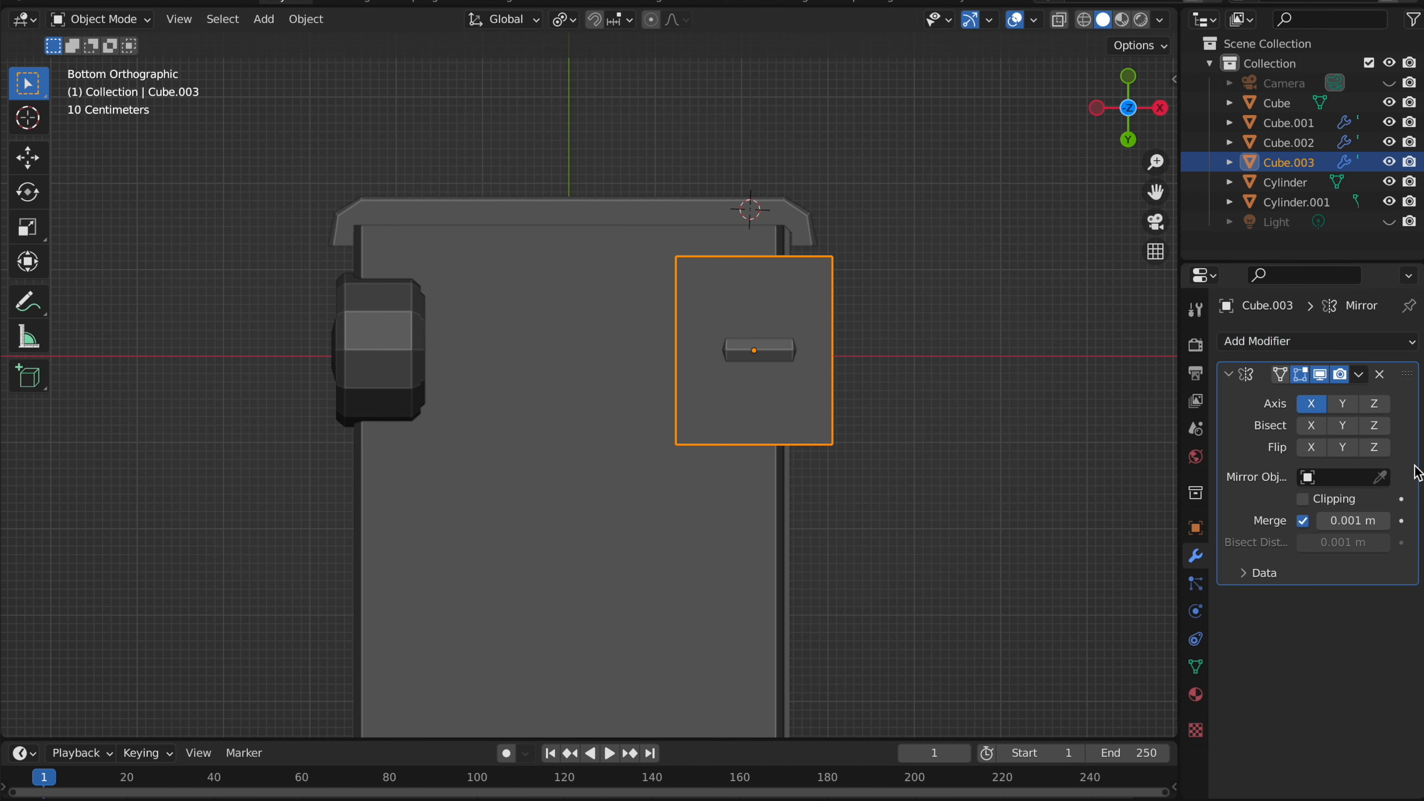
click(662, 502)
middle_drag(405, 310, 431, 381)
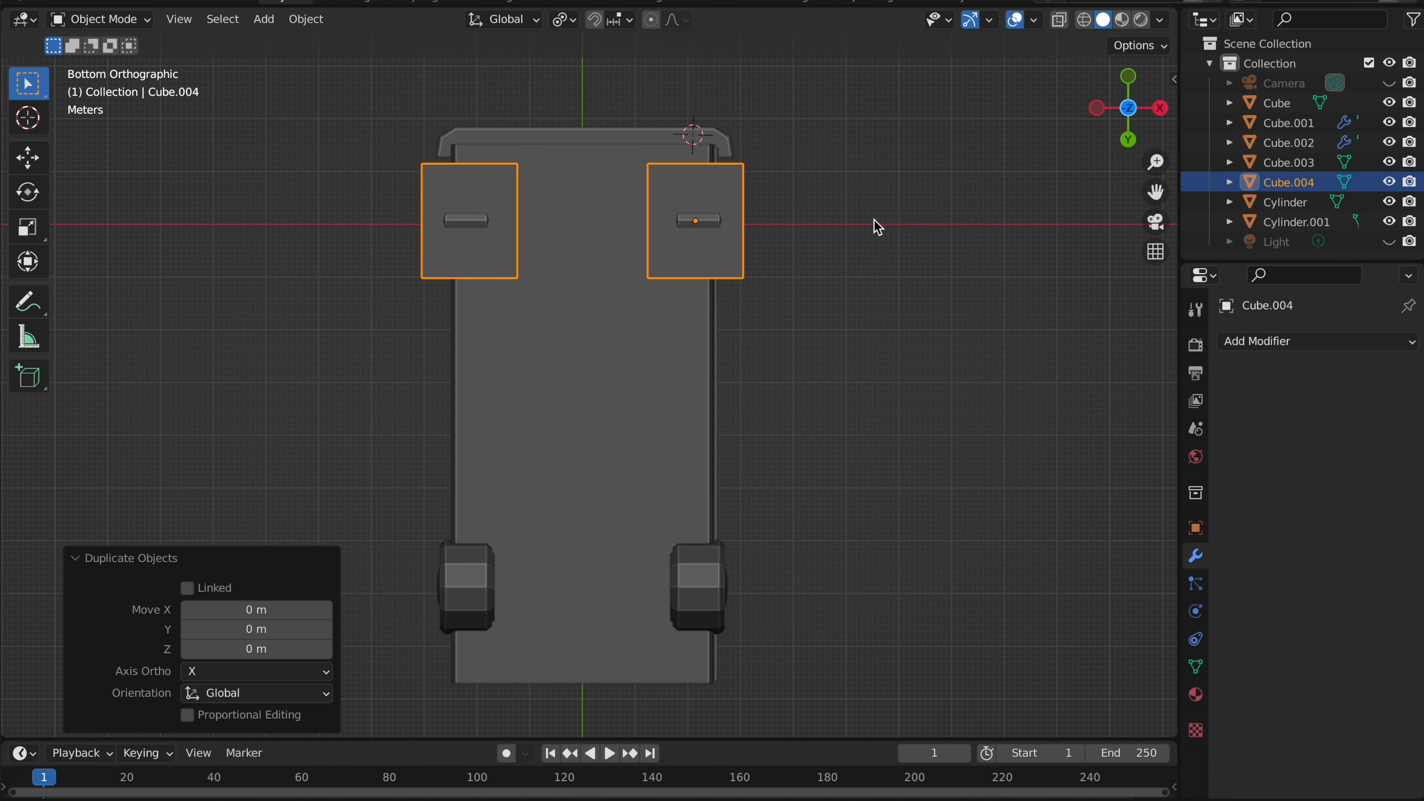
- Duplicate the mirrored wheel blocks and move the copy along Y to the rear wheels
key(g)
key(y)
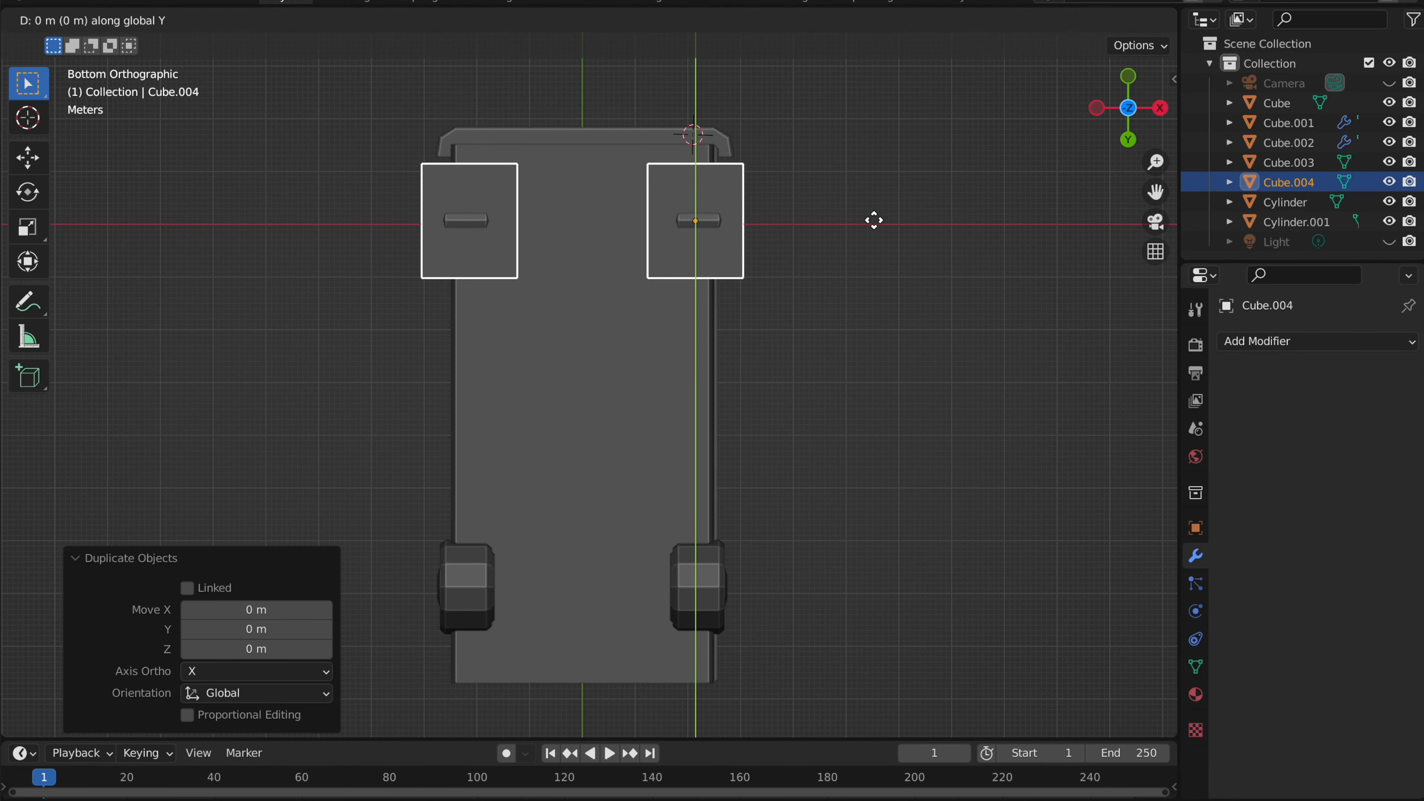
click(879, 586)
- Align the copied blocks with the rear wheels in side view by moving them about 0.067 m along Y
key(z)
click(819, 580)
shift+scroll(818, 579, down, 2)
key(g)
key(z)
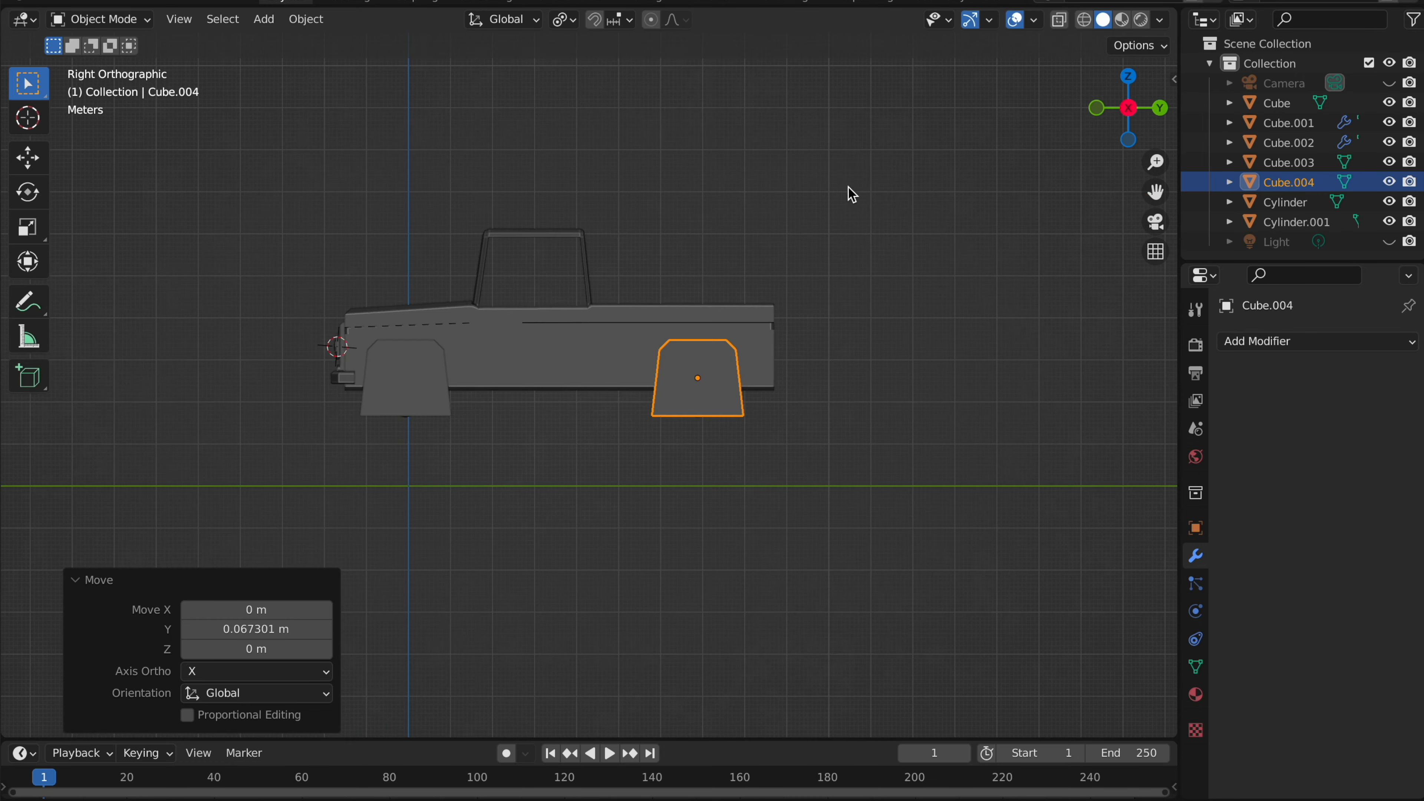
- Cut the front wheel arches into the truck body with an applied Boolean Difference using the front blocks, and delete those blocks
click(848, 188)
scroll(843, 189, left, 2)
ctrl+scroll(843, 189, up, 5)
scroll(842, 190, left, 5)
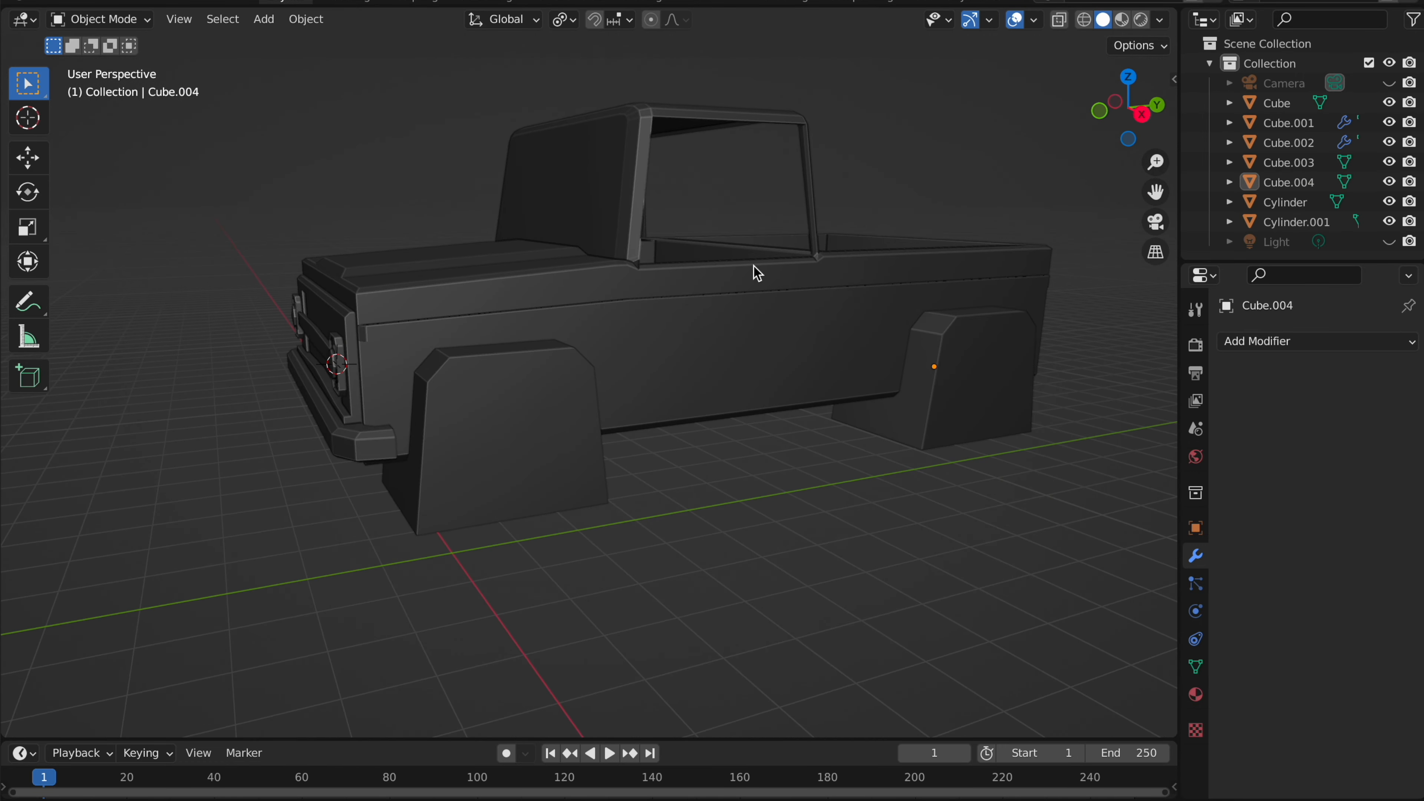
click(683, 318)
shift+scroll(633, 363, up, 2)
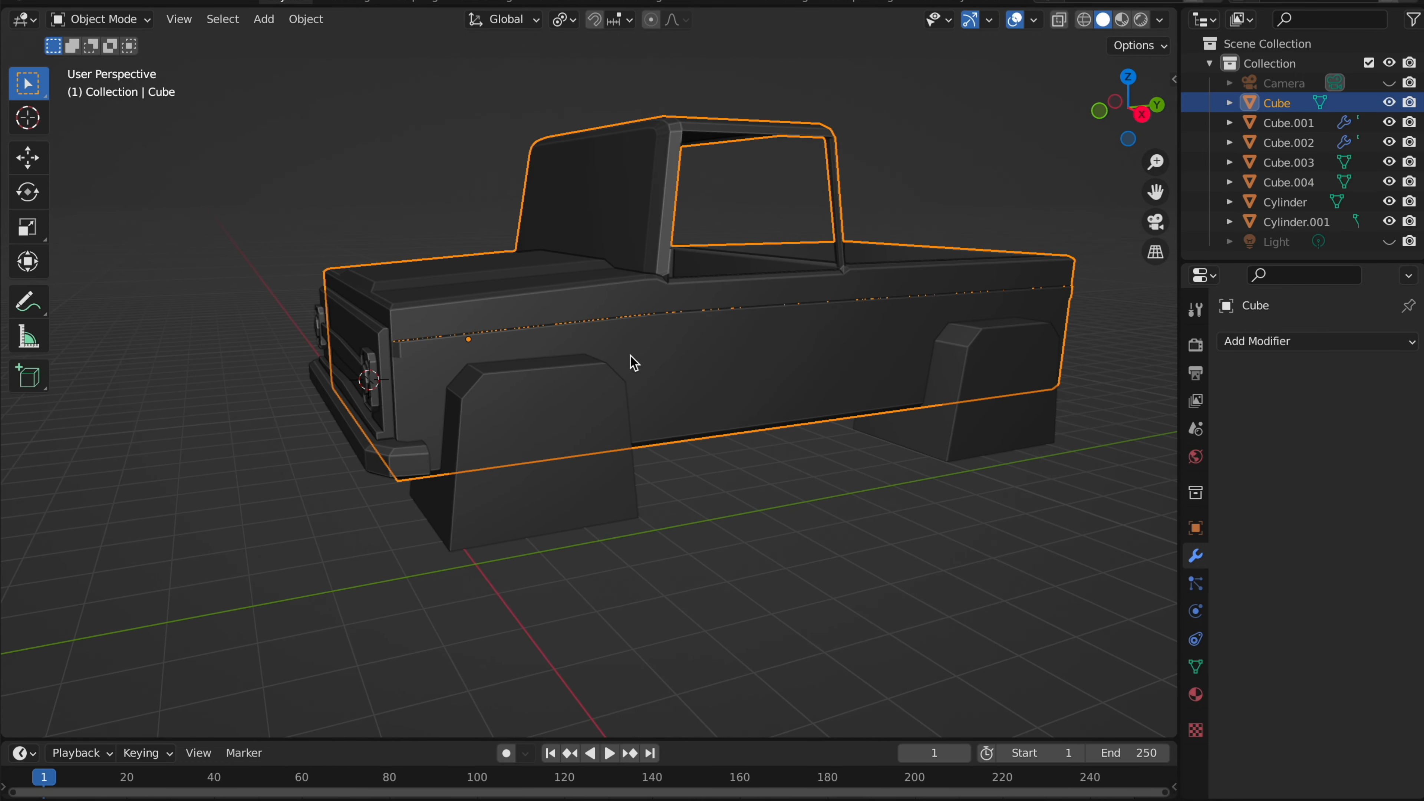
click(1274, 346)
click(1031, 441)
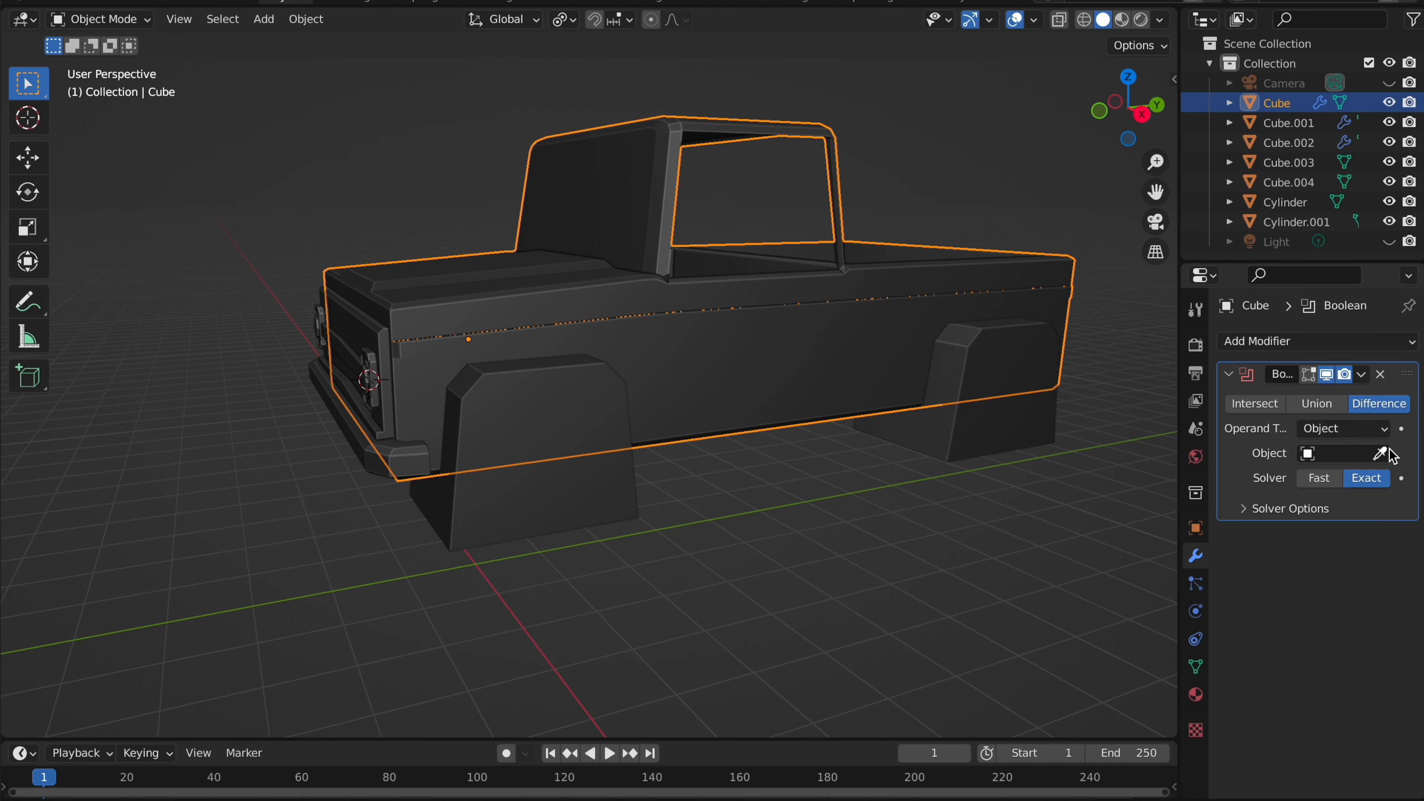
click(1363, 375)
click(1290, 397)
click(521, 433)
key(x)
click(518, 428)
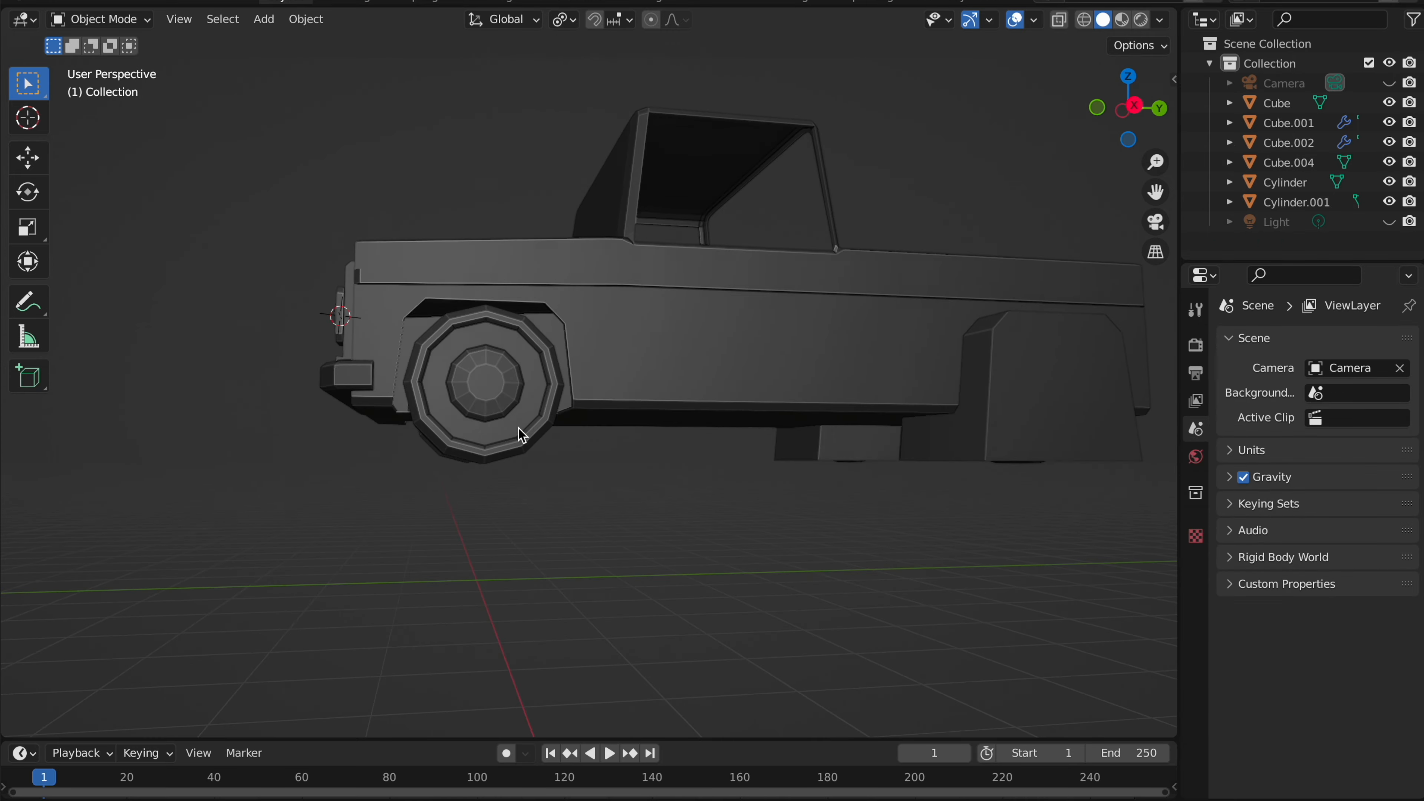
- Cut the rear wheel arches with a second applied Boolean Difference on the truck body and delete the rear blocks
middle_drag(519, 429, 593, 368)
click(553, 382)
click(1256, 343)
click(1006, 443)
click(1362, 374)
click(1284, 399)
click(602, 418)
key(Delete)
middle_drag(596, 413, 590, 405)
- Bevel the vertical edge loops at the front and rear of the door by about 0.0096 m with 1 segment
click(603, 414)
key(Tab)
scroll(590, 406, up, 3)
click(189, 20)
alt+click(634, 289)
middle_drag(636, 290, 638, 291)
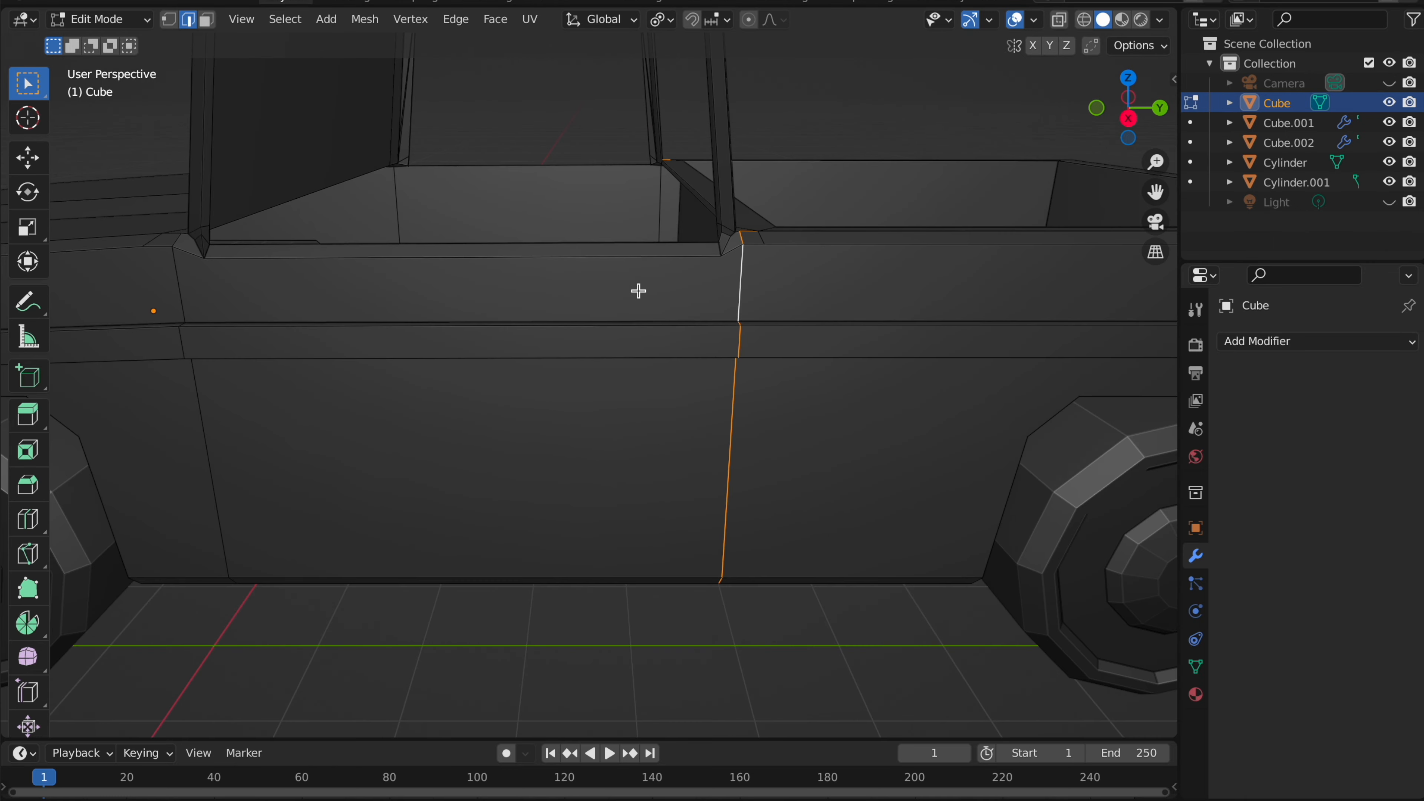
middle_drag(181, 287, 177, 286)
click(28, 486)
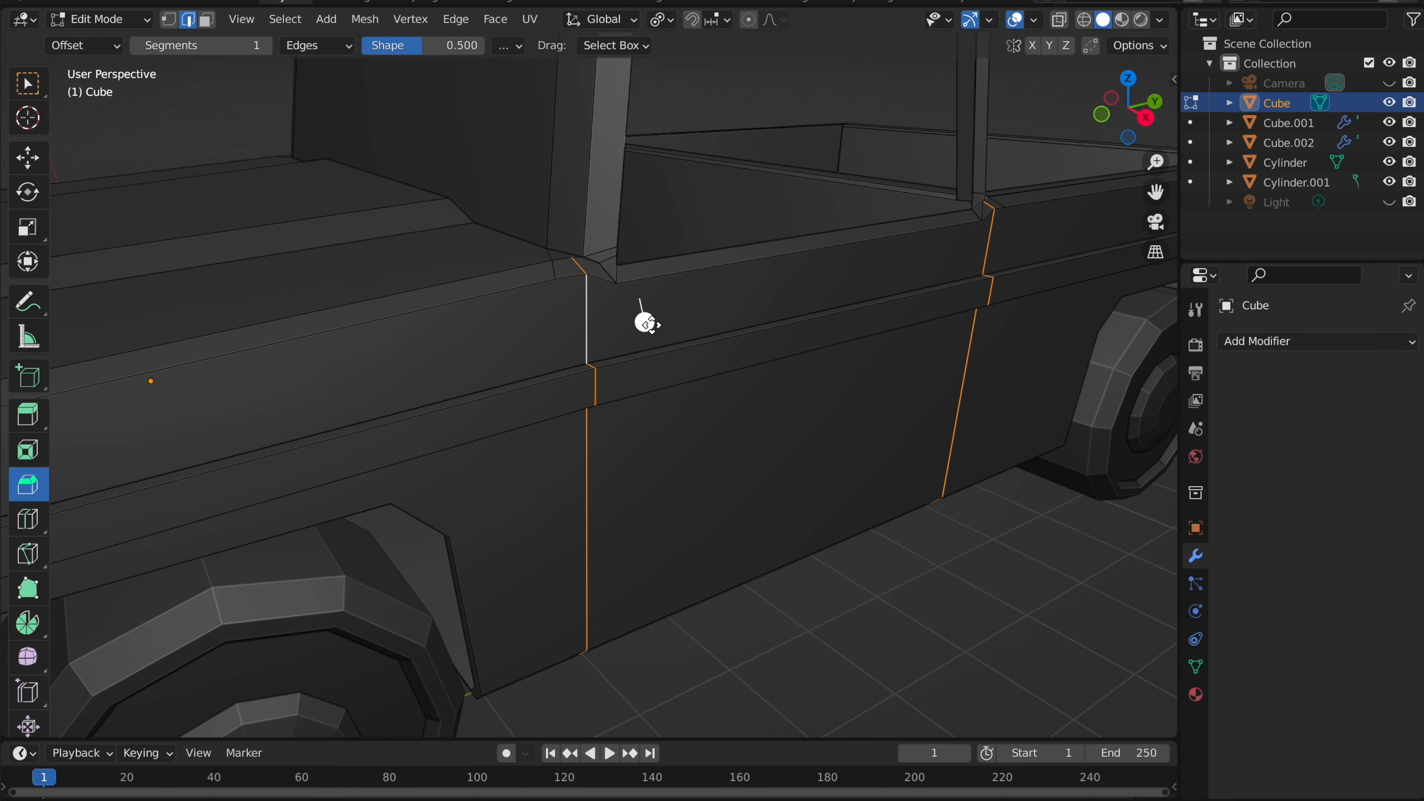
drag(654, 332, 653, 329)
middle_drag(653, 329, 651, 328)
click(28, 84)
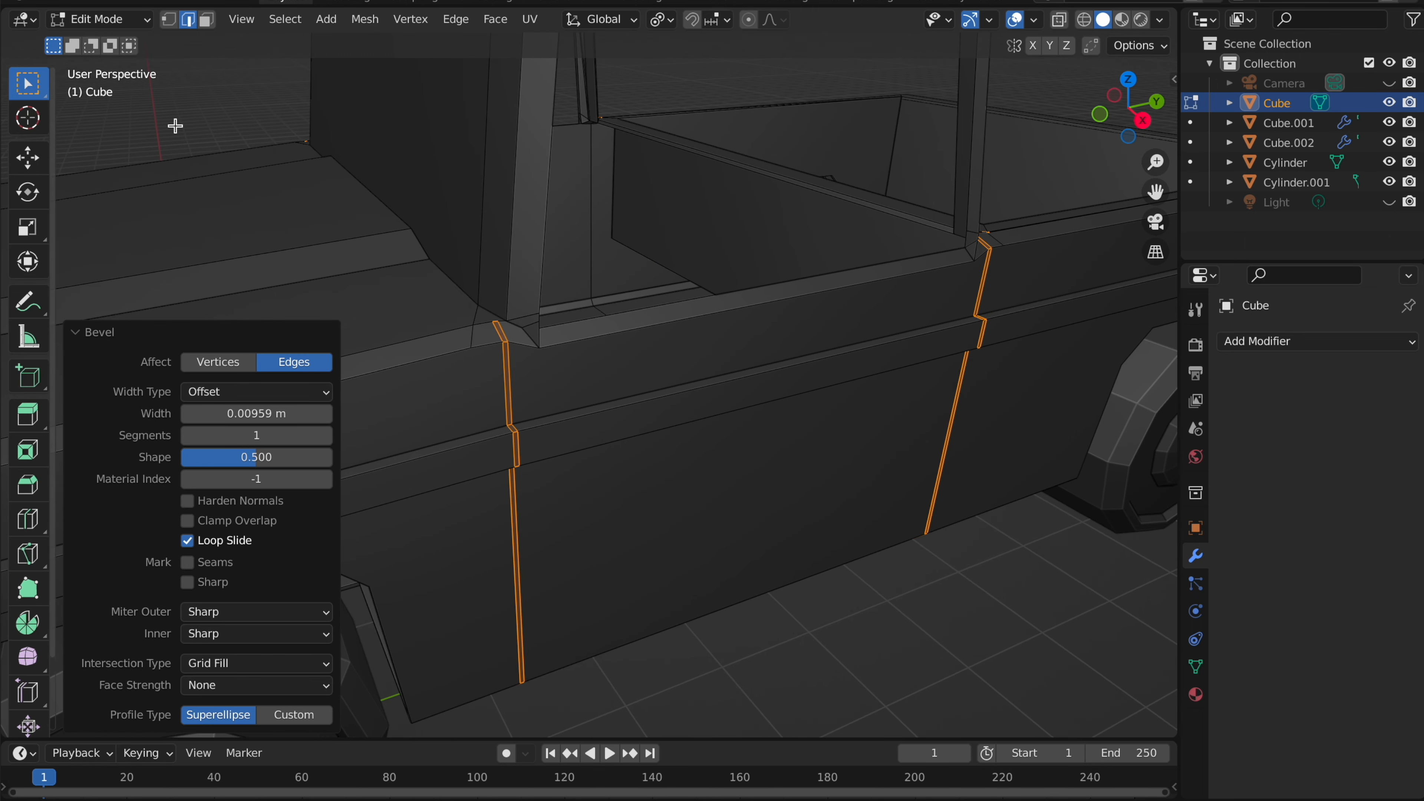
- Extrude the narrow beveled door-seam faces inward along their normals by about 0.02 m
key(e)
click(684, 298)
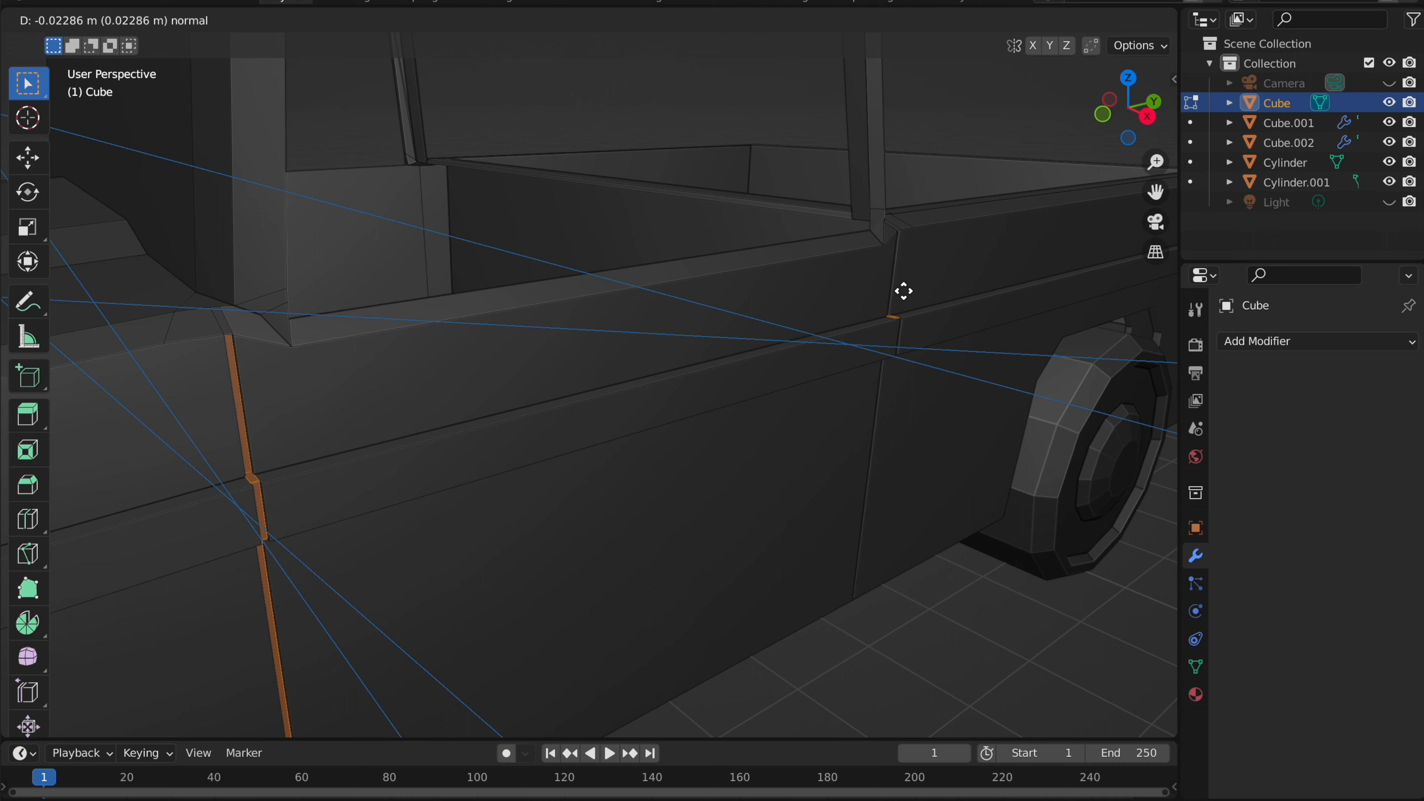
click(892, 287)
middle_drag(893, 287, 893, 287)
scroll(892, 287, down, 5)
key(Tab)
- Fill the cab's windshield opening with a face and inset it about 0.052 m
click(798, 151)
middle_drag(798, 151, 802, 159)
scroll(798, 150, down, 5)
scroll(798, 150, up, 3)
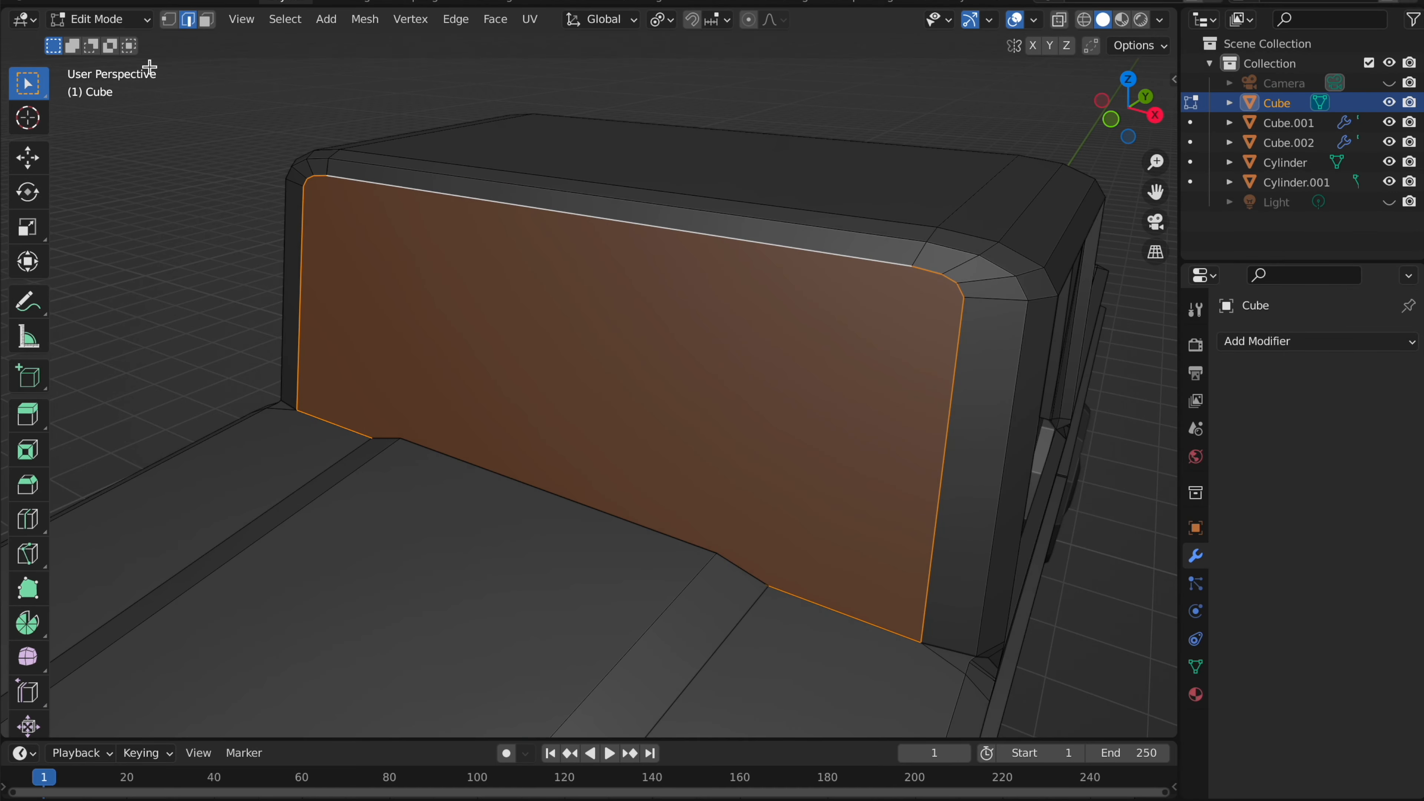
click(212, 25)
key(i)
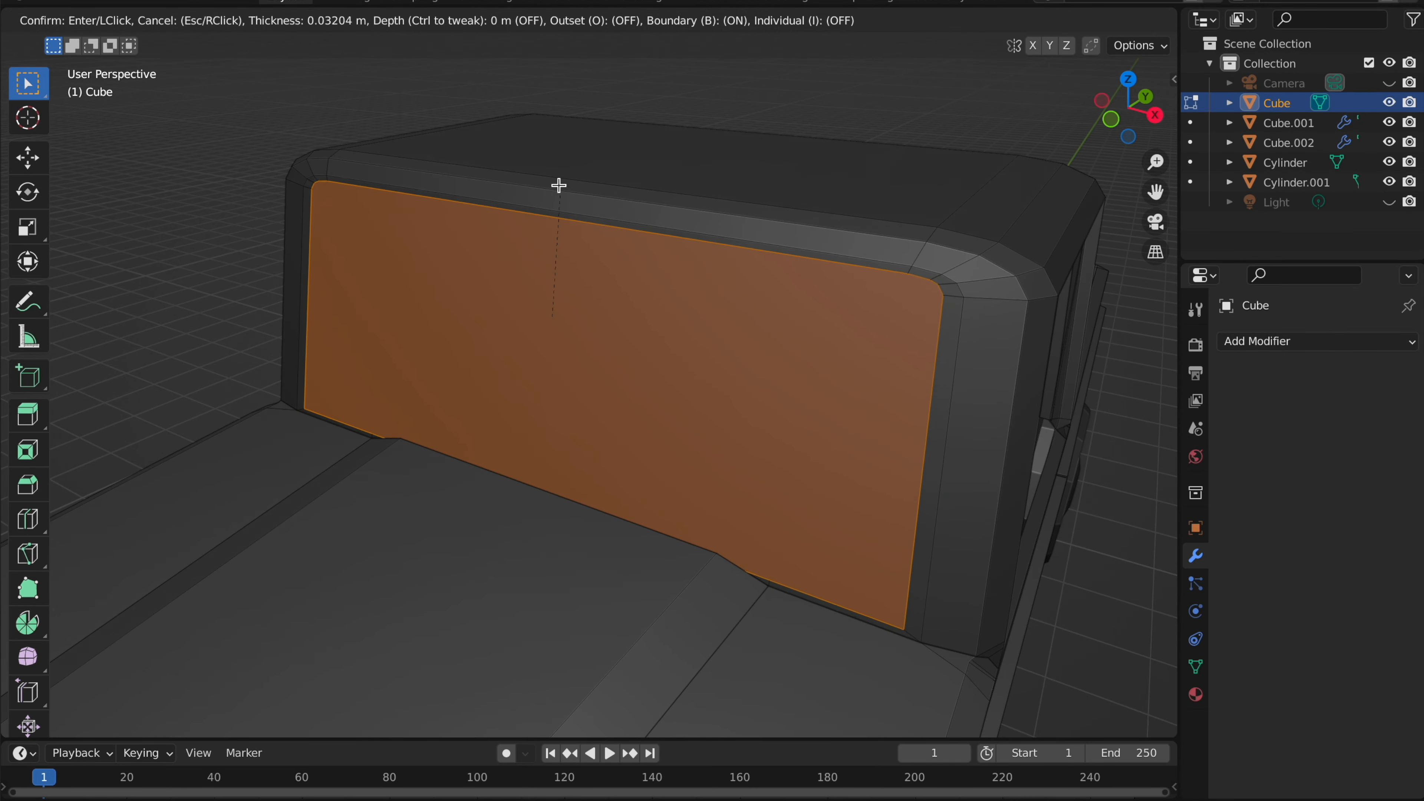
click(558, 186)
- Recess the inset windshield face about 0.045 m along Y and adjust its height along Z
key(g)
key(y)
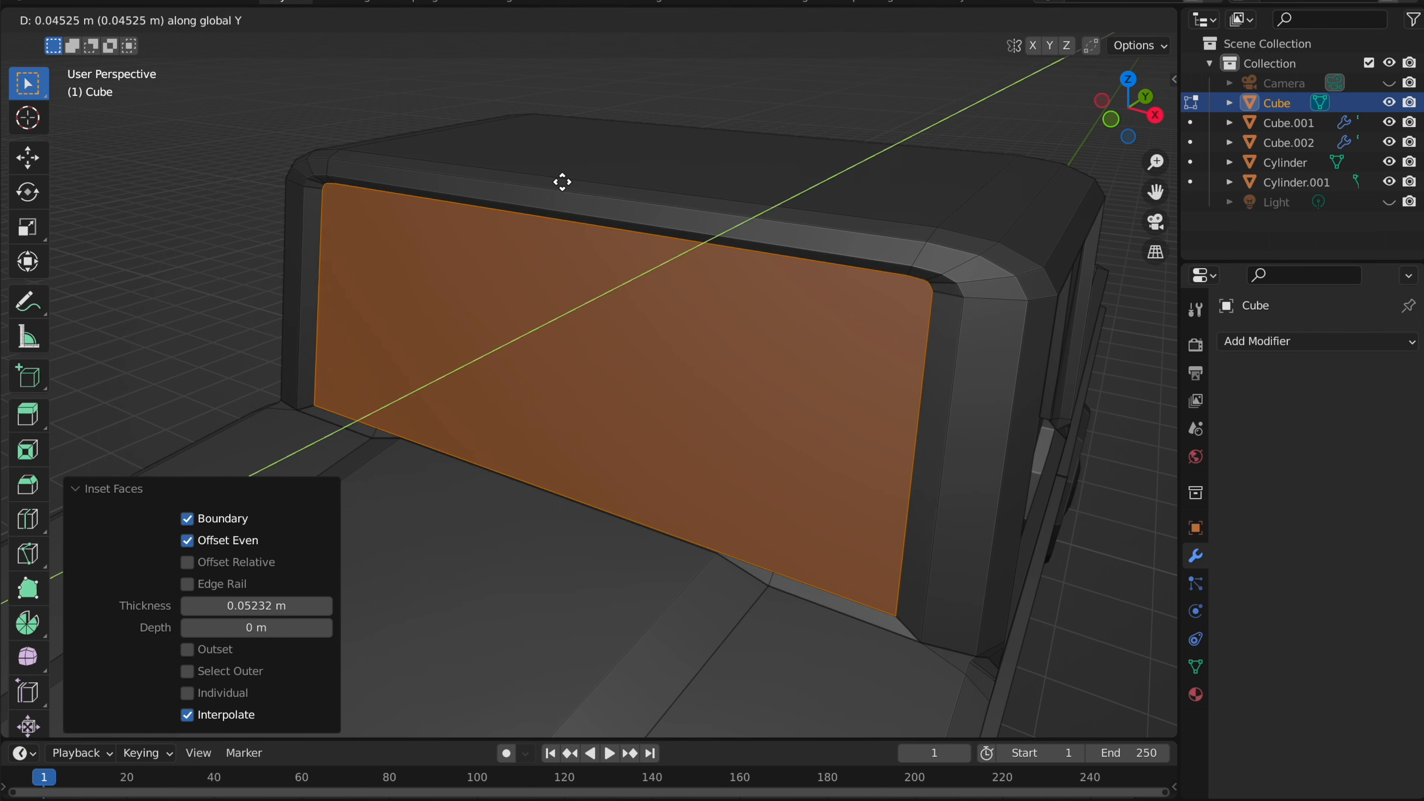
click(564, 181)
middle_drag(564, 182, 565, 197)
key(g)
key(z)
click(567, 192)
- Scale the windshield face up by about 1.047 to fit the frame
key(Tab)
scroll(567, 192, down, 5)
scroll(567, 192, up, 4)
key(Tab)
key(s)
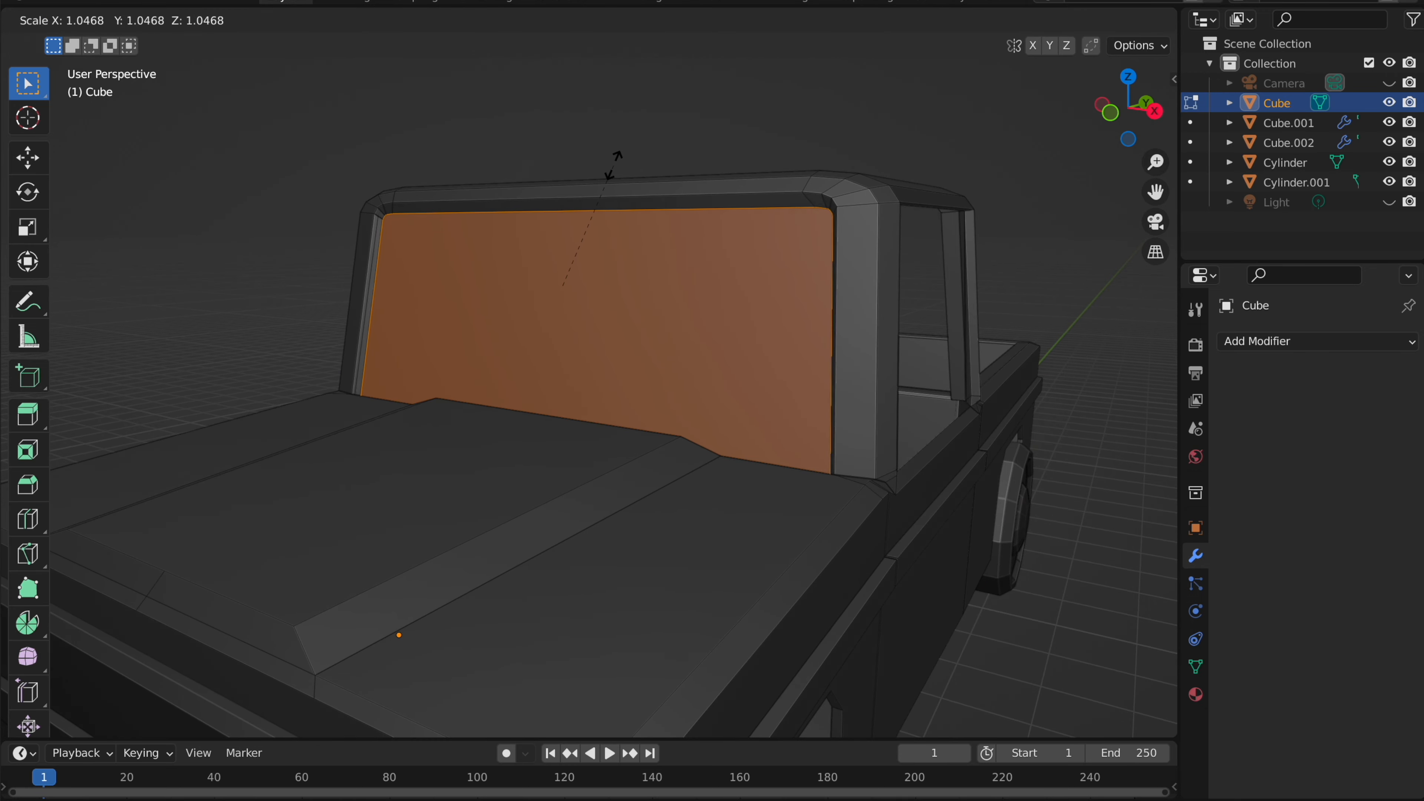
click(608, 168)
key(Tab)
middle_drag(607, 168, 608, 169)
- Fill the side window opening on the cab's +X side with a face from its border edges
key(Tab)
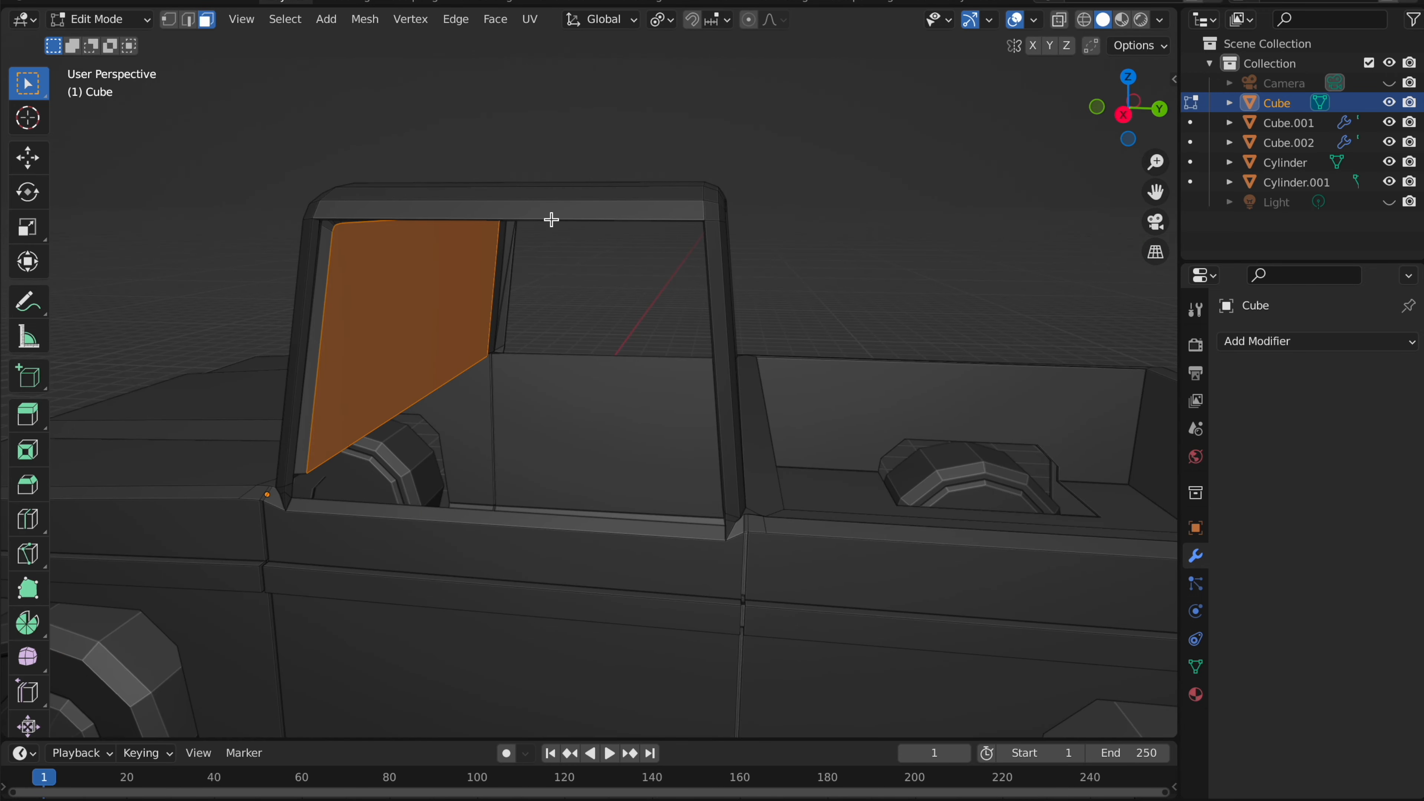
alt+click(551, 219)
middle_drag(551, 219, 426, 140)
click(187, 24)
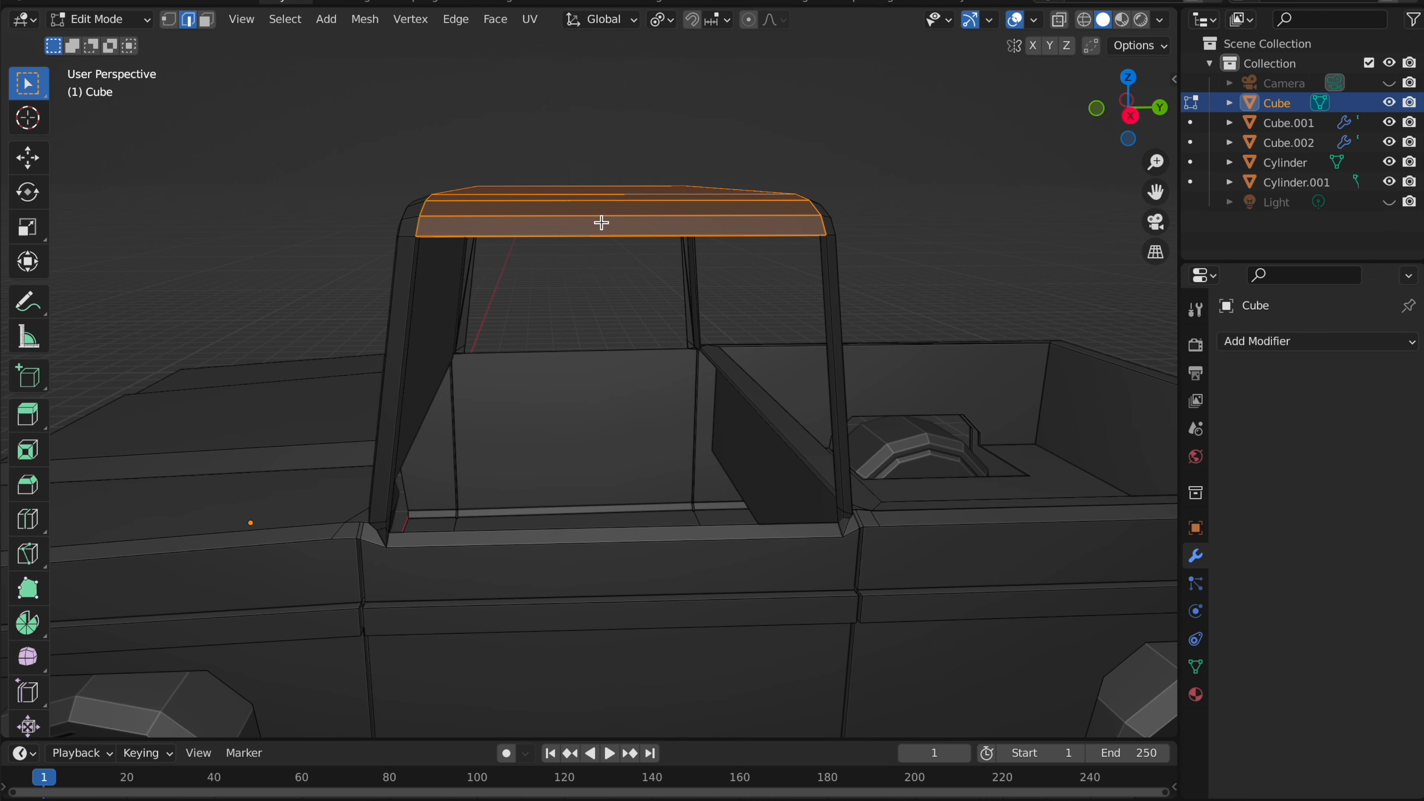
click(602, 233)
scroll(829, 205, up, 5)
middle_drag(838, 210, 821, 194)
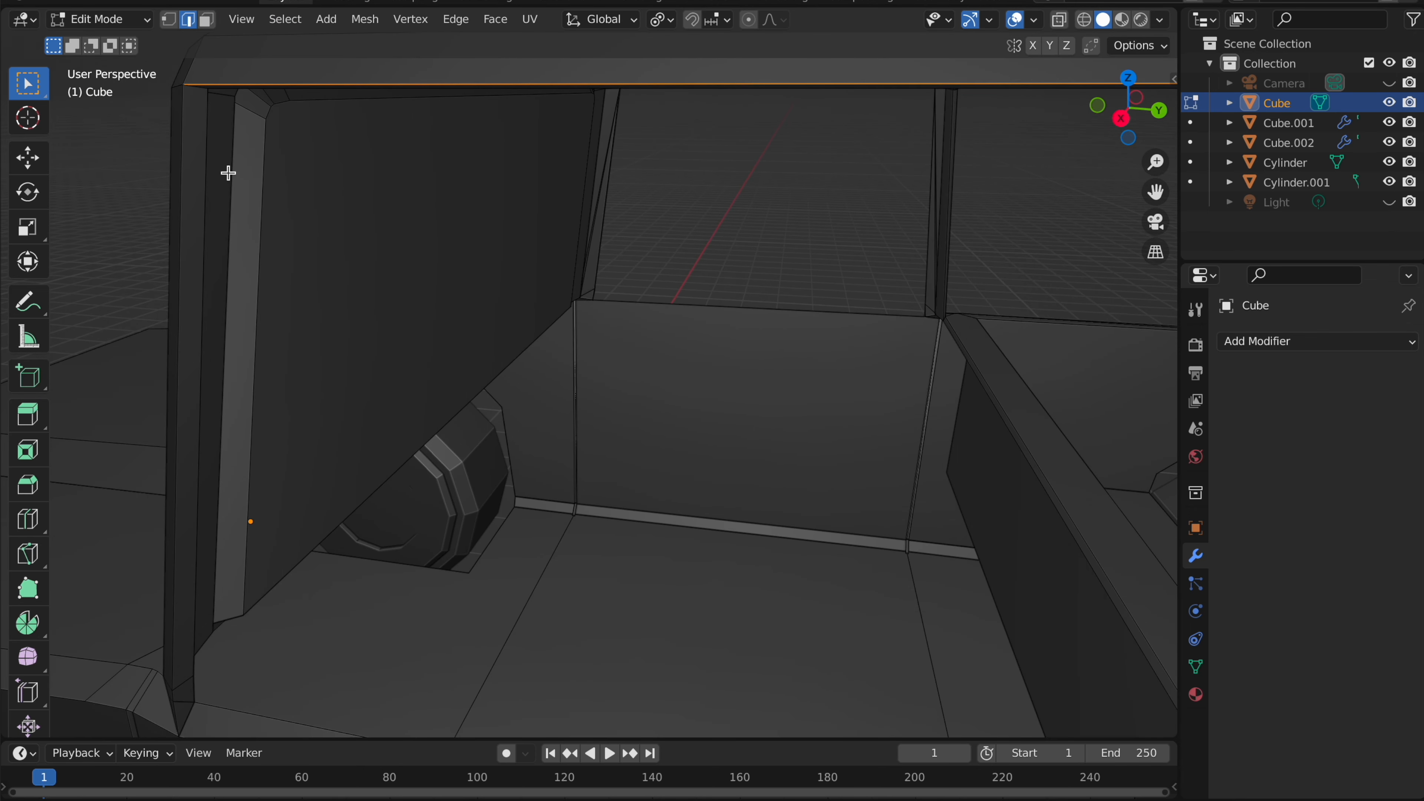
shift+click(187, 169)
scroll(598, 333, down, 4)
key(f)
click(207, 19)
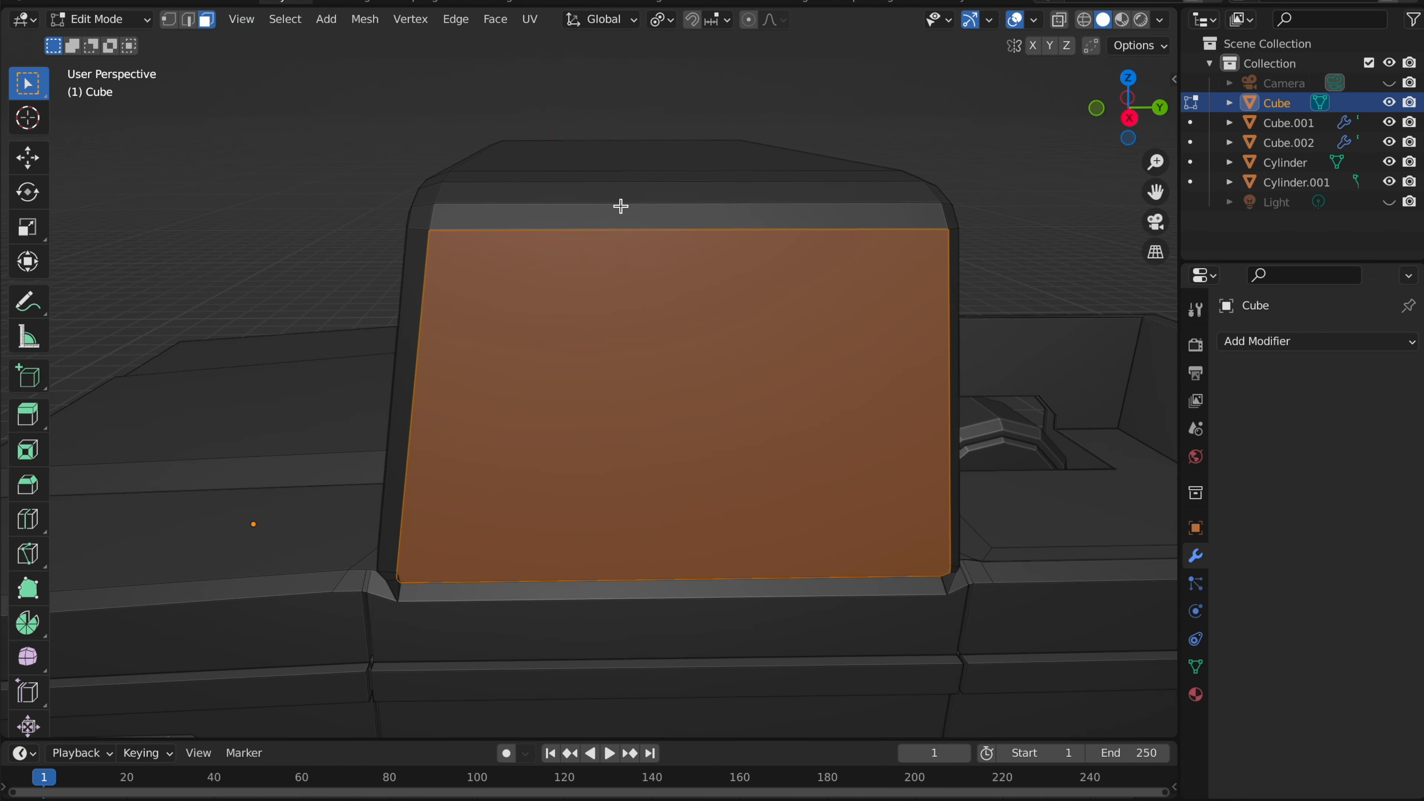
- Inset the side window face about 0.04 m and recess it about 0.044 m into the cab along X
key(i)
click(619, 213)
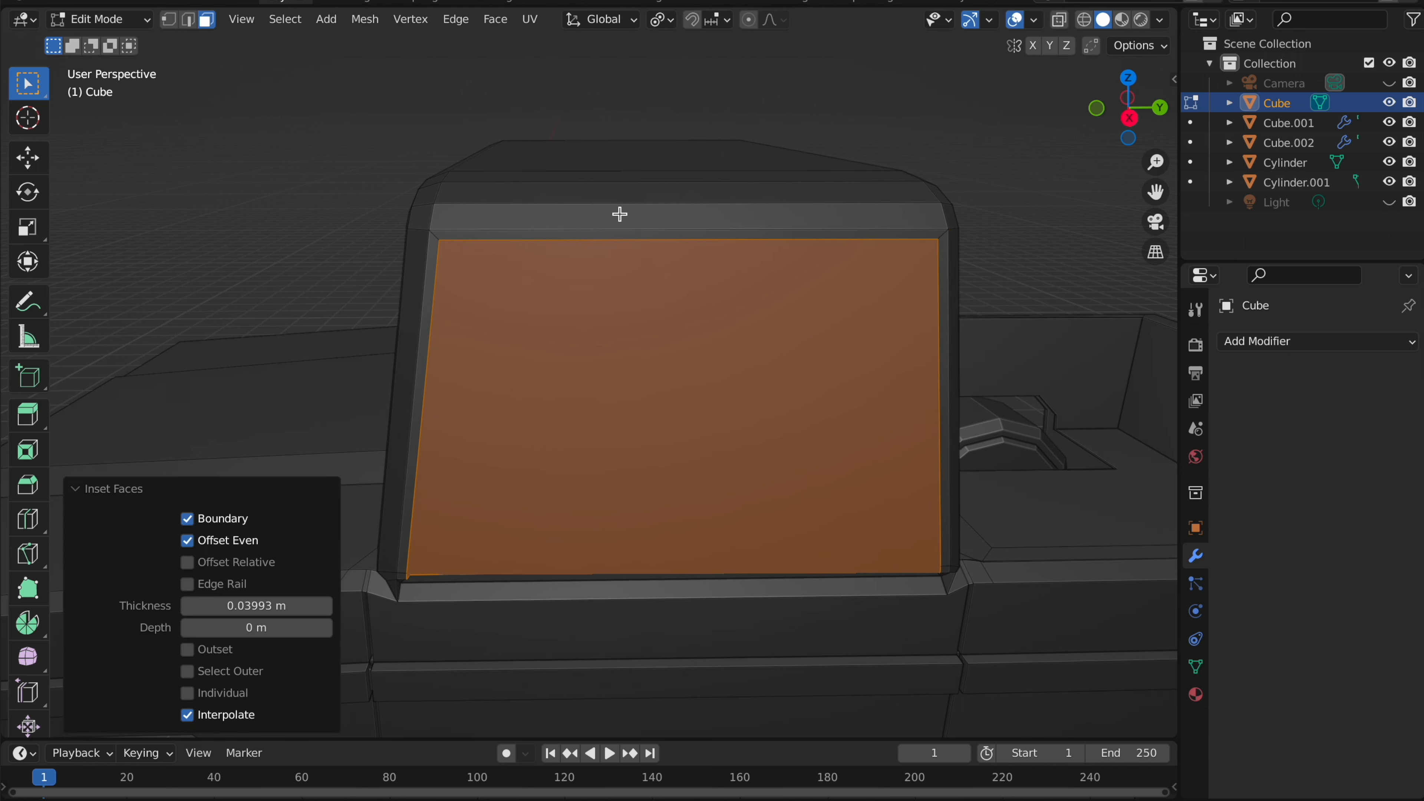
scroll(619, 213, down, 2)
key(g)
key(y)
key(x)
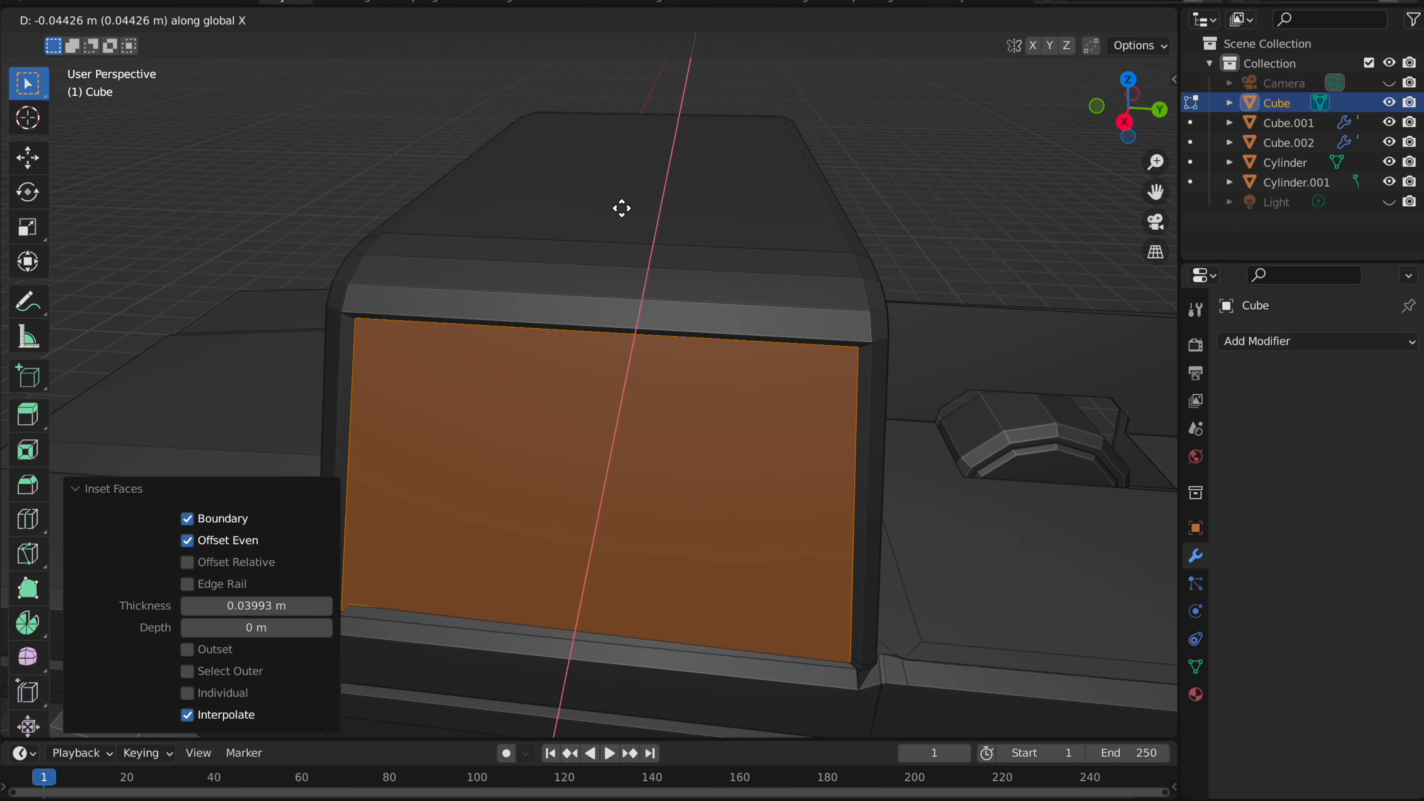
click(620, 212)
key(Tab)
scroll(623, 213, down, 5)
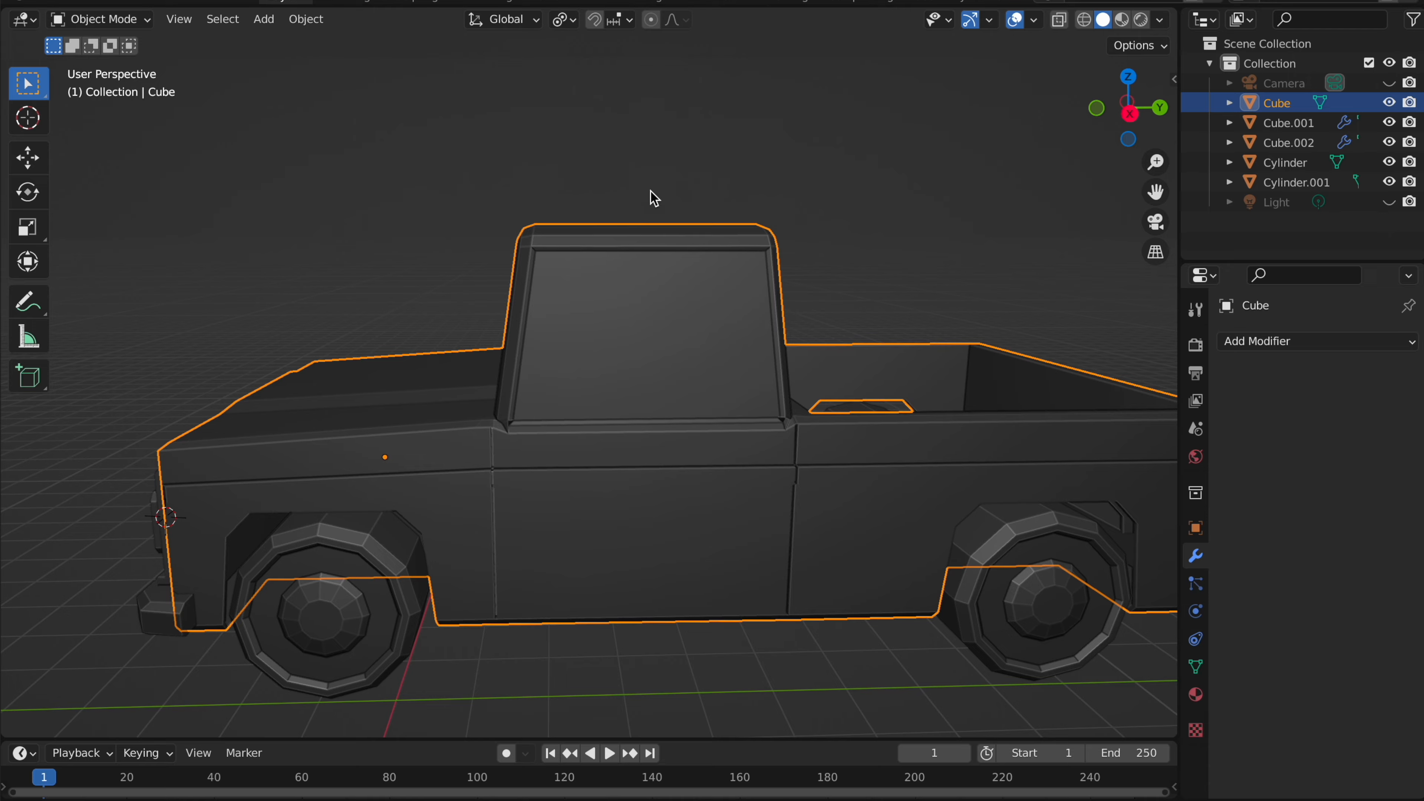
- Fill the opposite side window opening on the cab with a face from its border edges
click(682, 169)
scroll(681, 169, left, 10)
scroll(667, 147, up, 4)
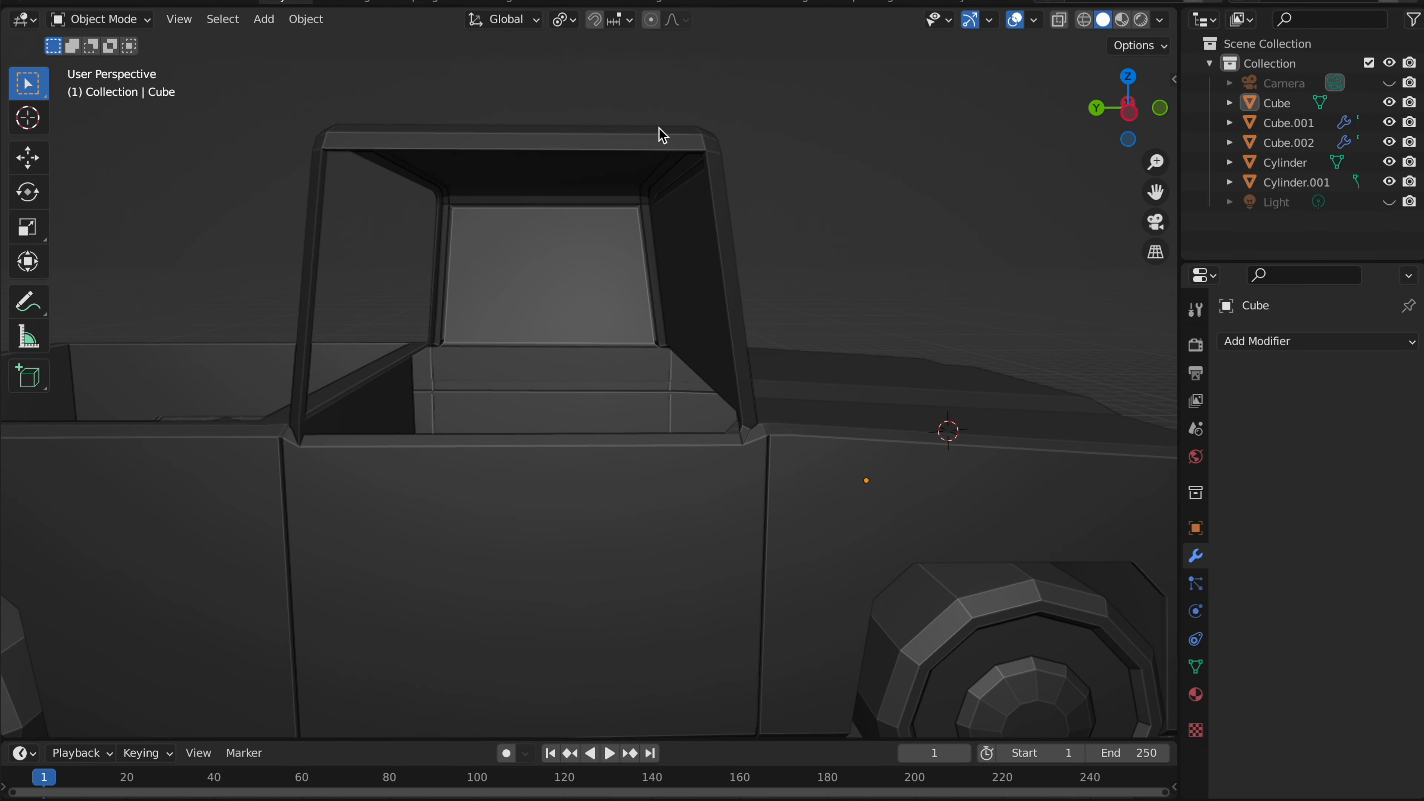
click(663, 138)
key(Tab)
scroll(521, 85, up, 3)
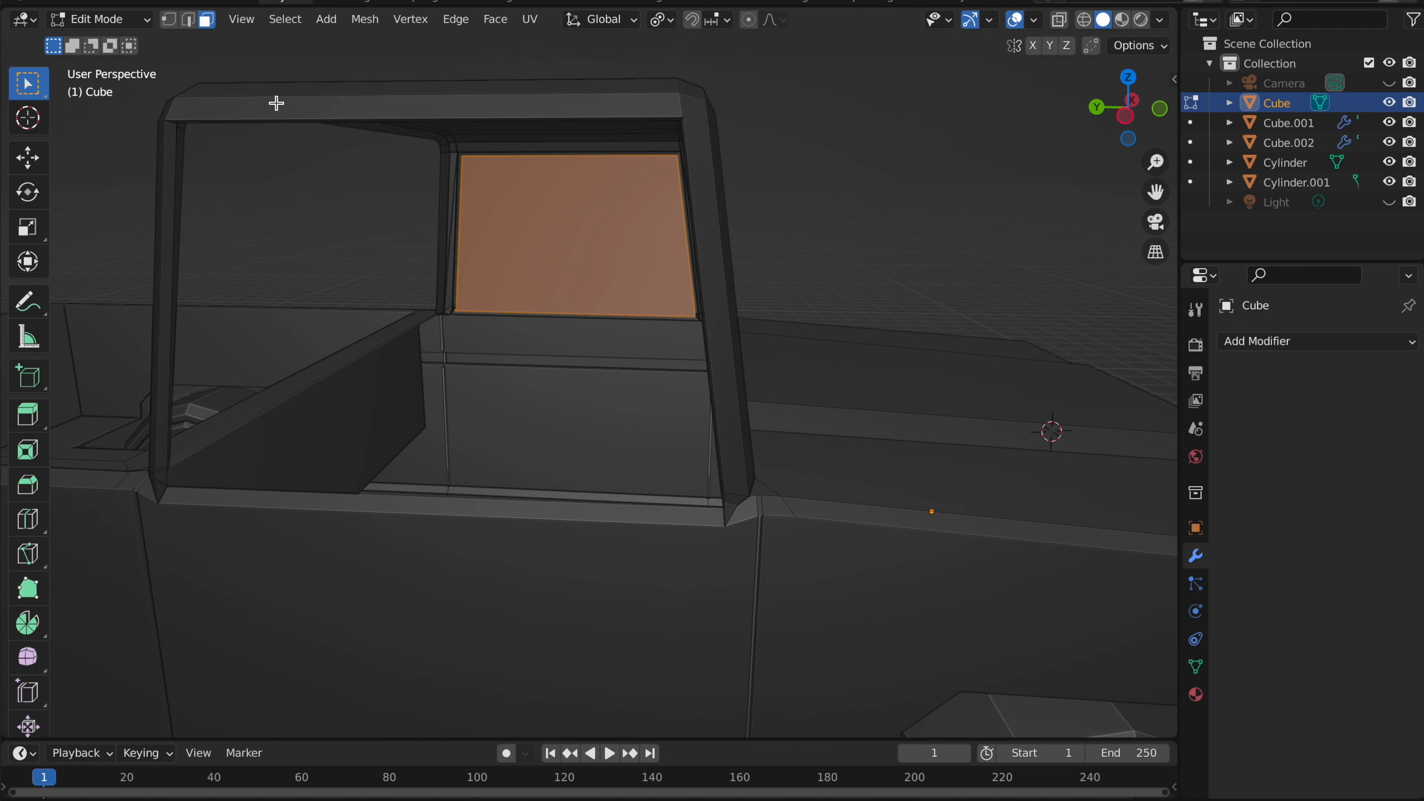
scroll(276, 103, down, 3)
click(189, 23)
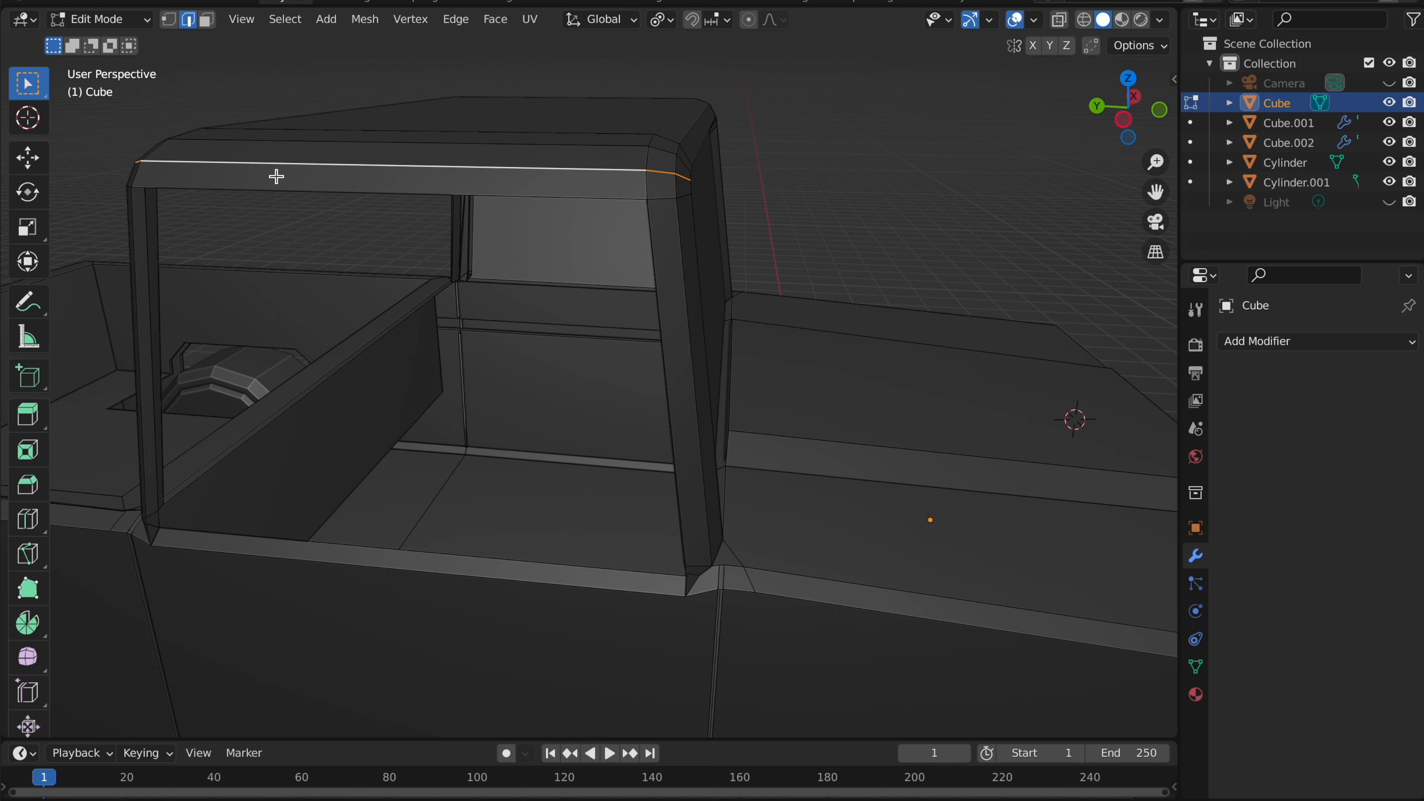
scroll(266, 178, left, 4)
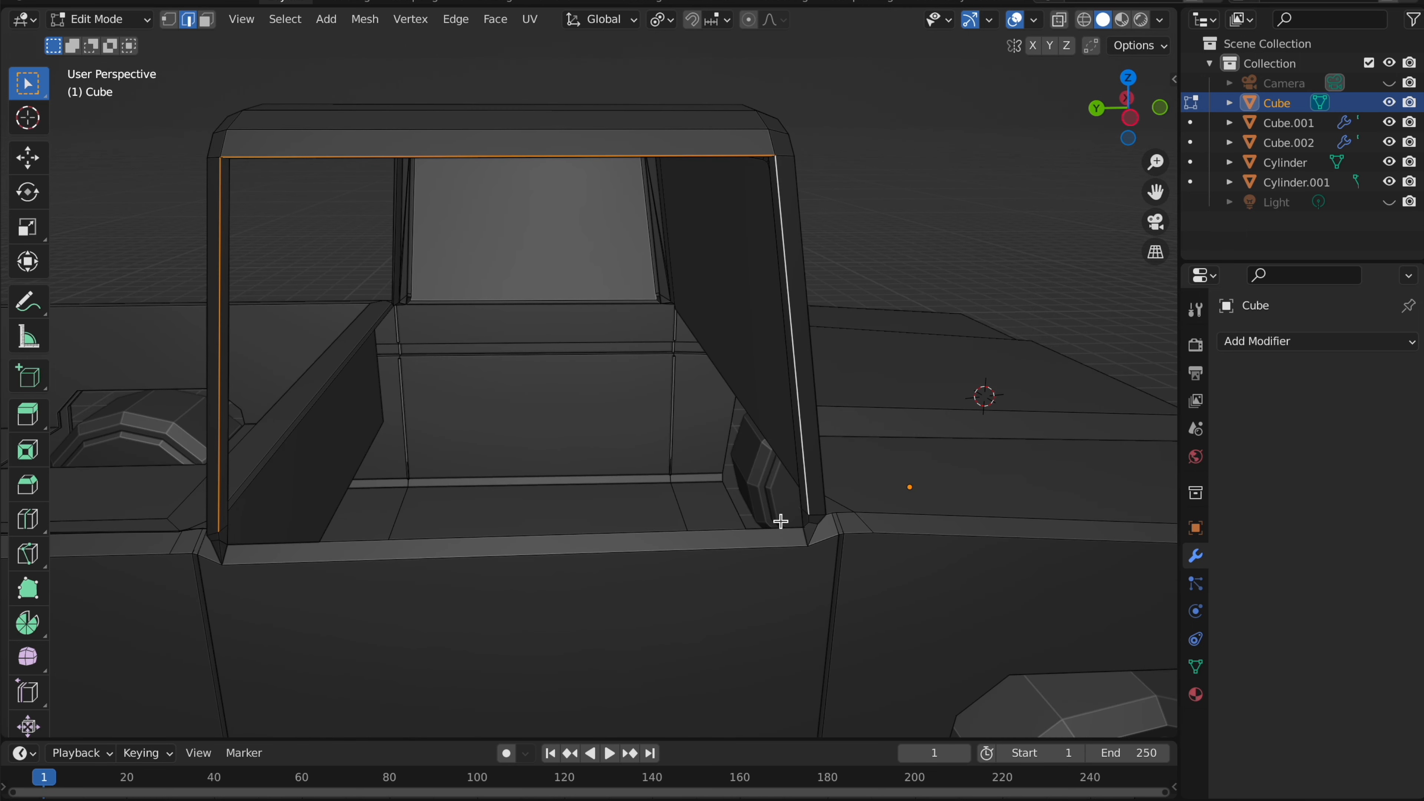
key(f)
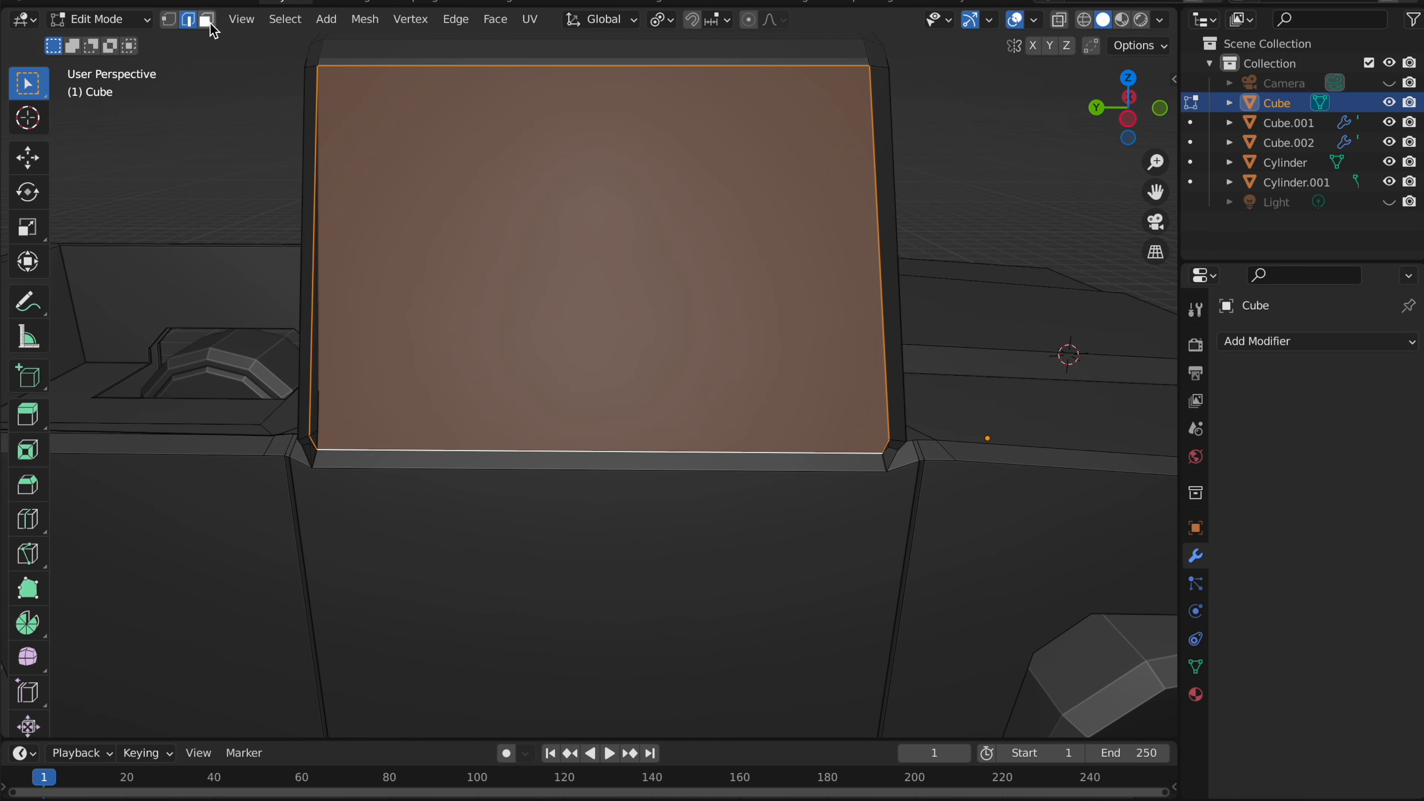
click(210, 22)
- Inset the opposite side window face and recess it into its frame
scroll(407, 239, up, 5)
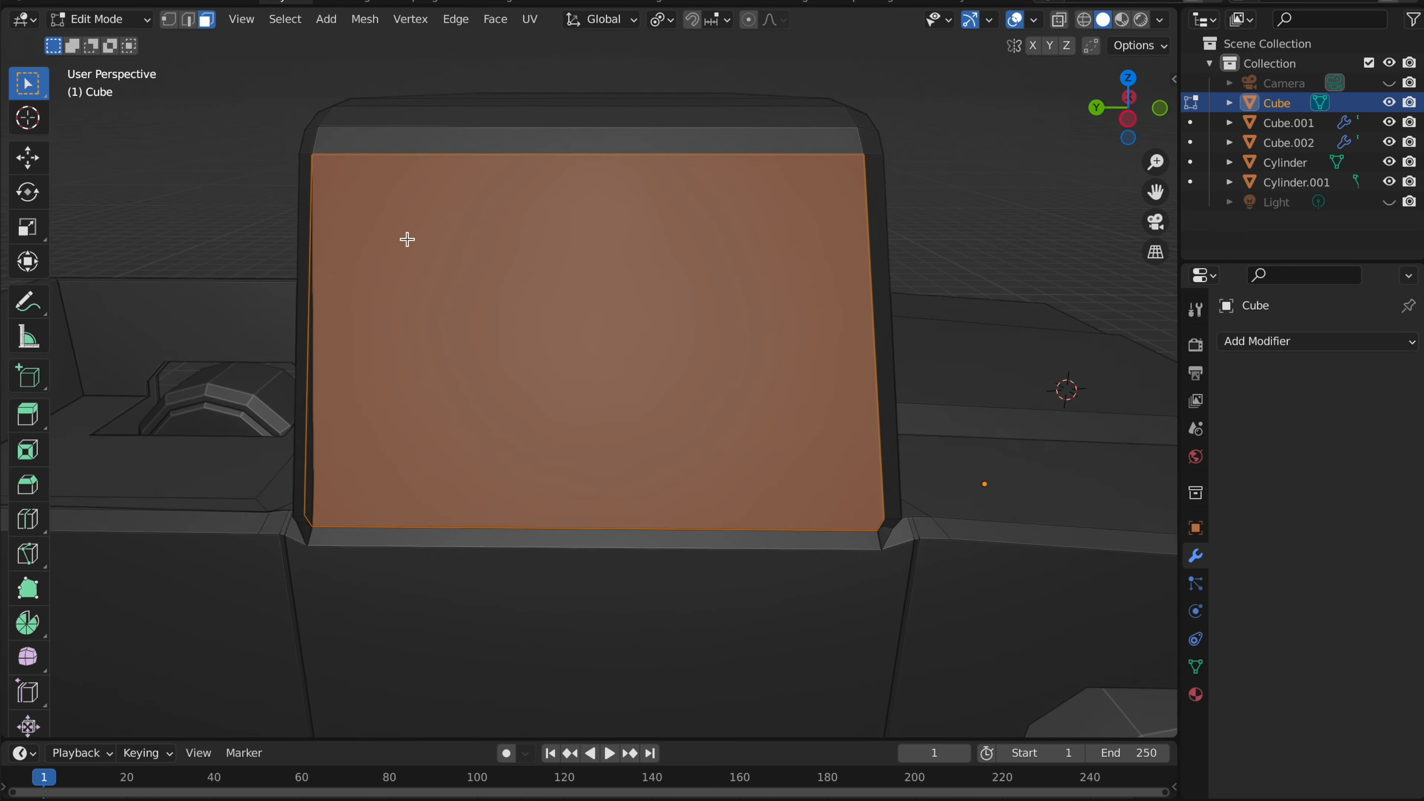
key(i)
click(409, 247)
key(g)
key(y)
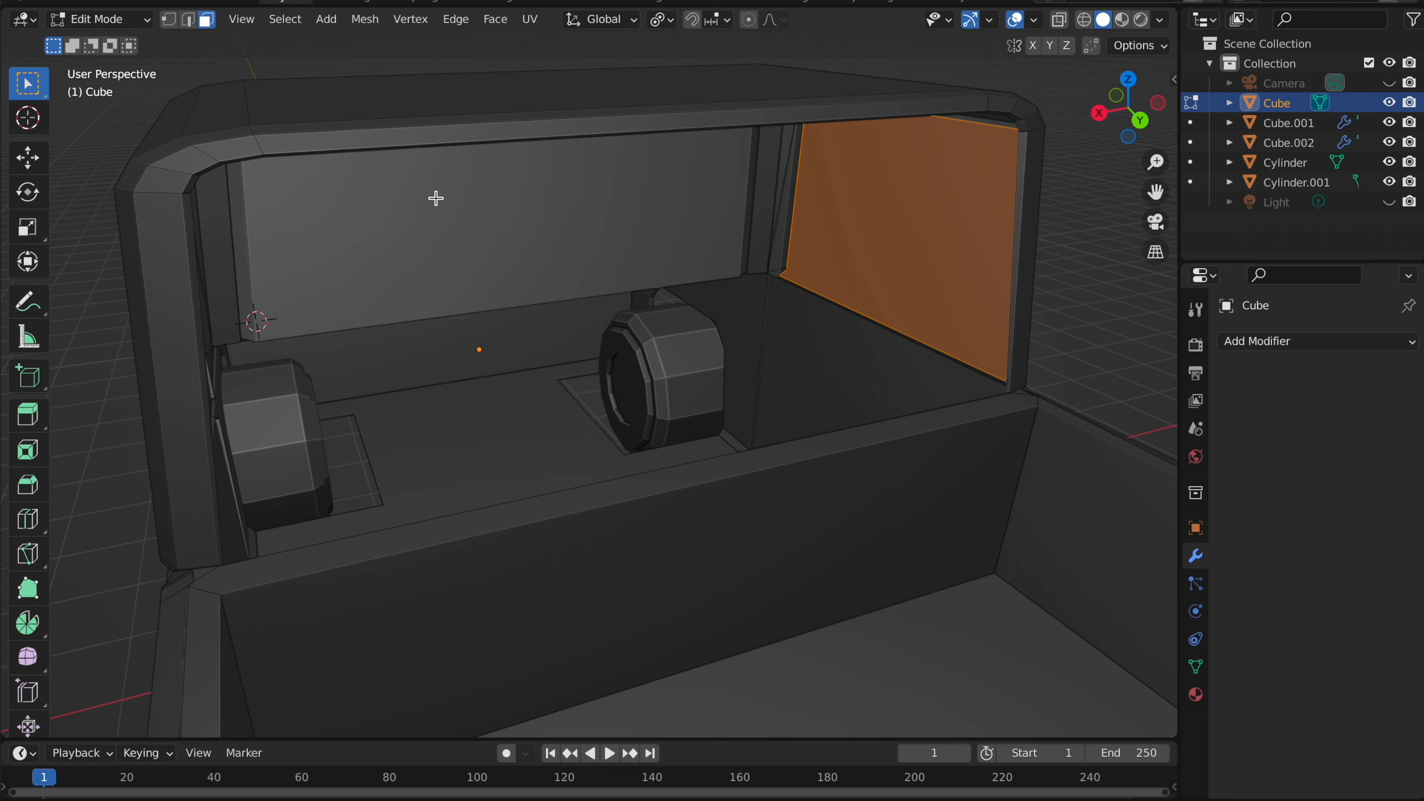
- Fill the cab's rear window opening, recess the face about 0.062 m along Y and lower it about 0.036 m along Z
click(193, 24)
alt+click(340, 147)
middle_drag(350, 147, 341, 145)
key(f)
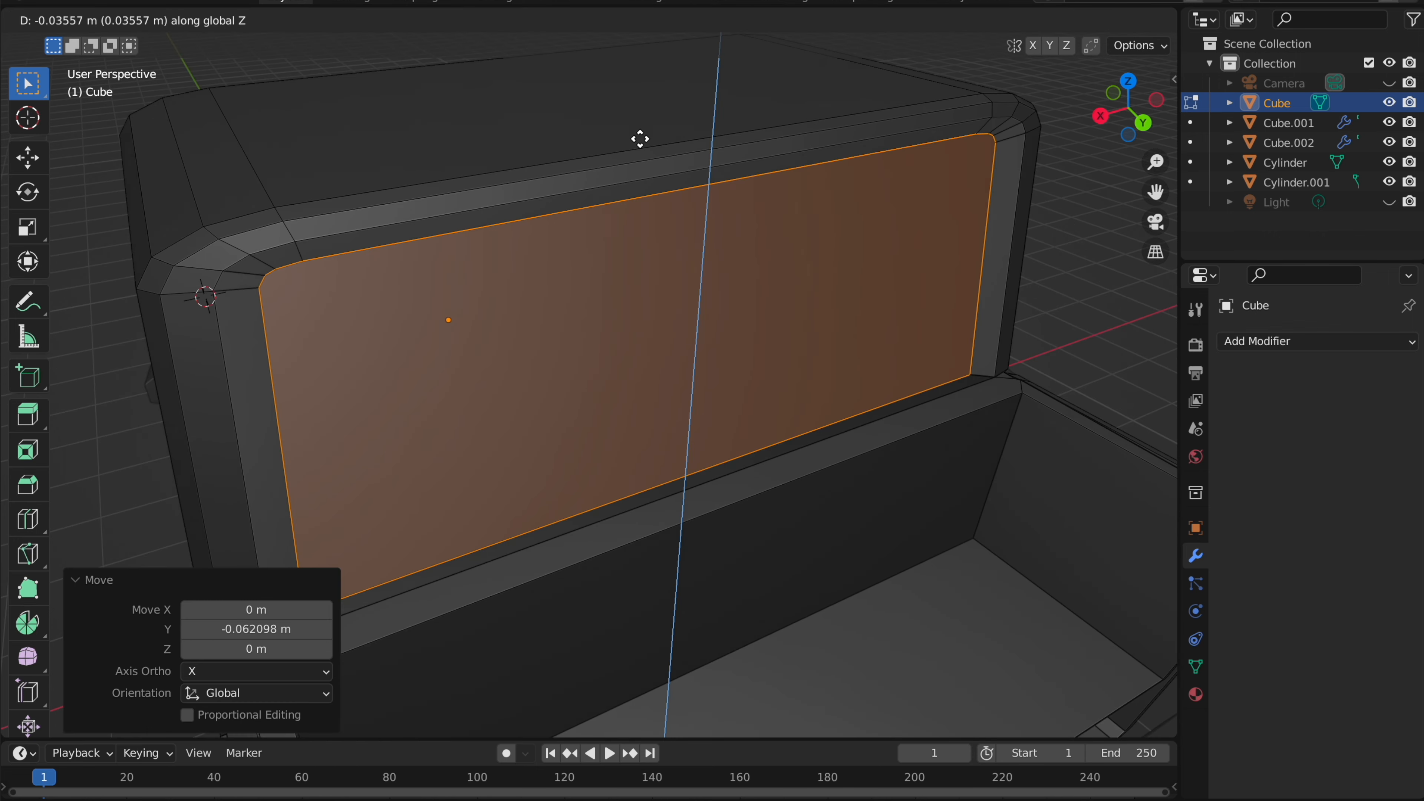
key(Tab)
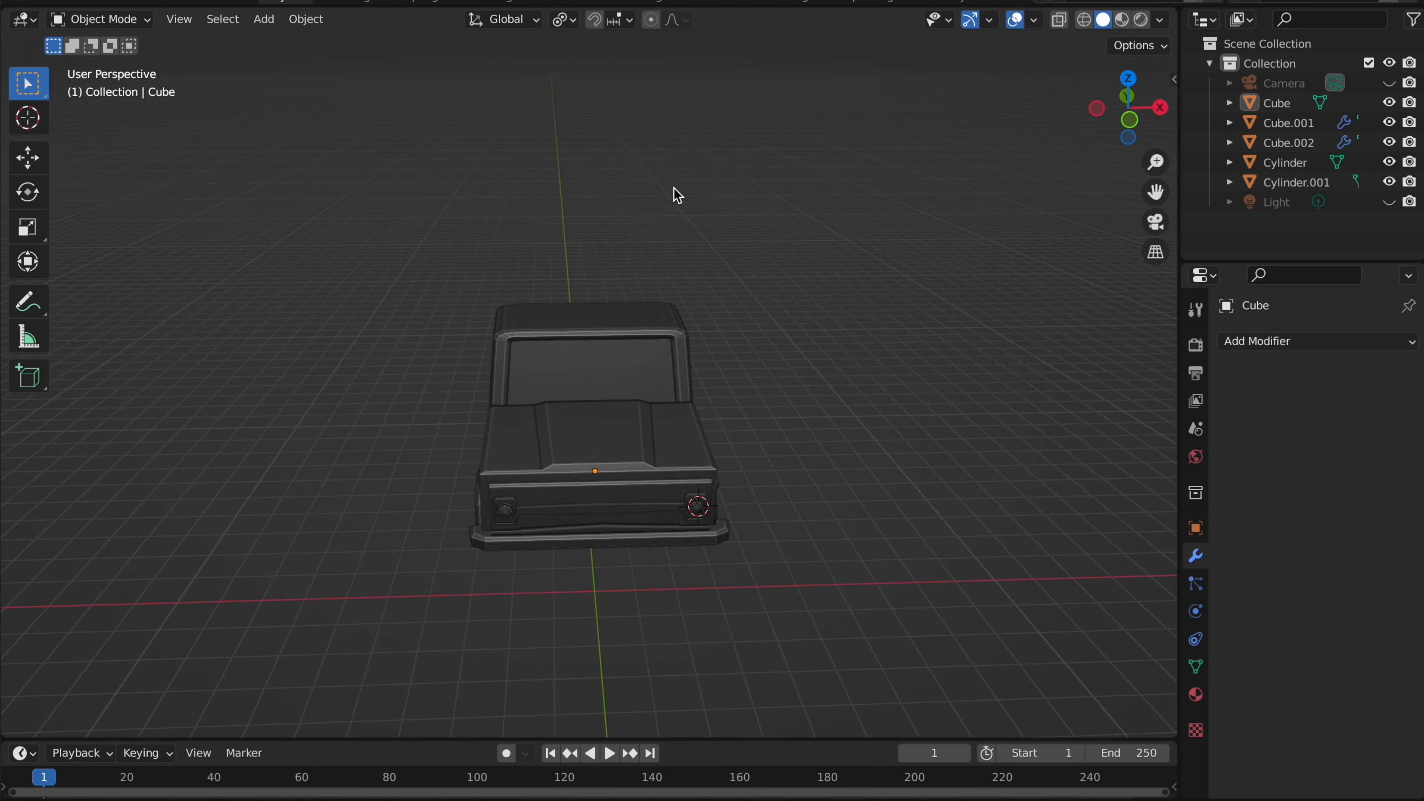
- Extrude the rear wheel arch's upper edges inside the truck bed about 1.04 m along negative X to cover the wheel
scroll(497, 319, up, 5)
scroll(497, 318, right, 10)
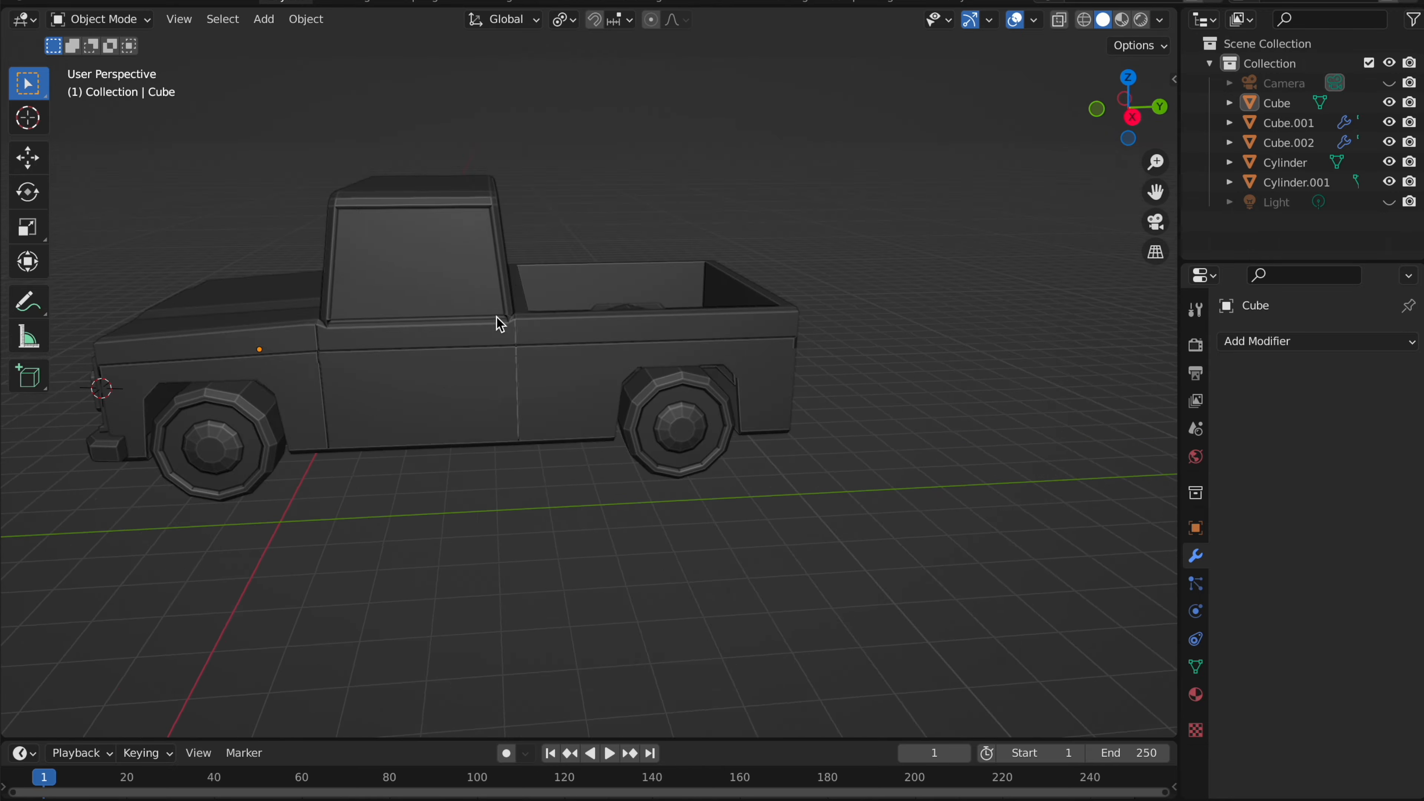
scroll(497, 318, up, 5)
scroll(496, 318, down, 5)
scroll(496, 317, right, 10)
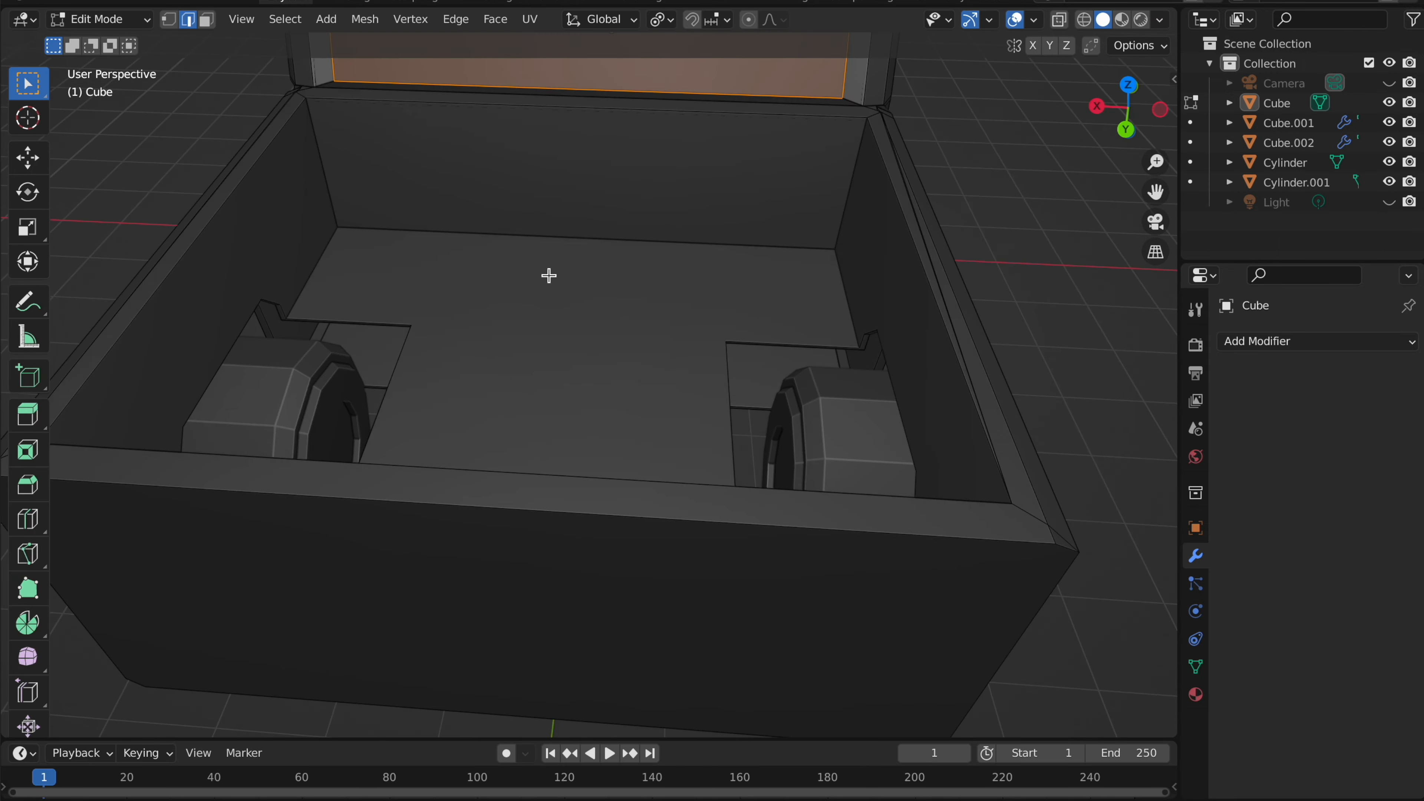
scroll(547, 277, up, 5)
scroll(548, 275, right, 5)
shift+scroll(548, 274, left, 3)
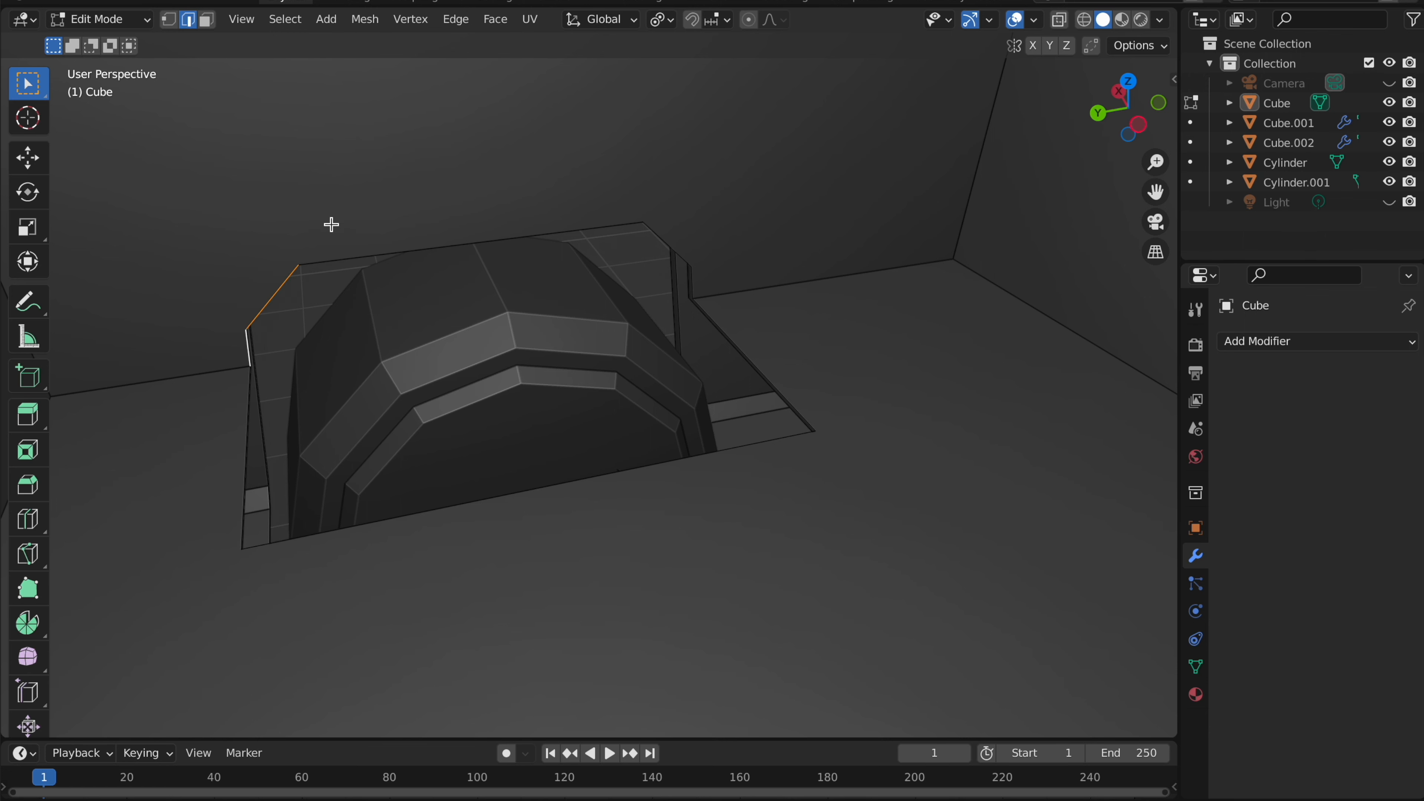
scroll(706, 267, right, 8)
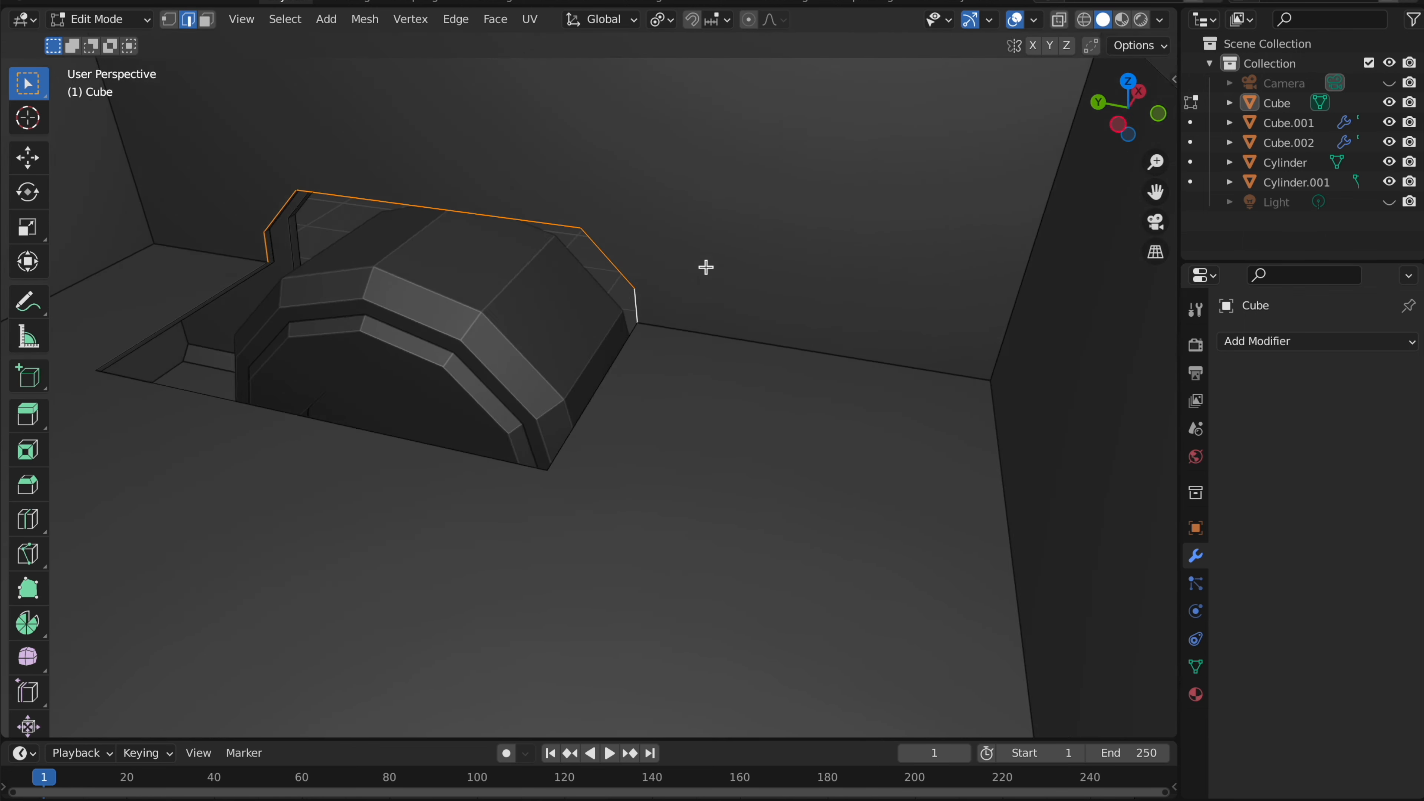
key(g)
key(x)
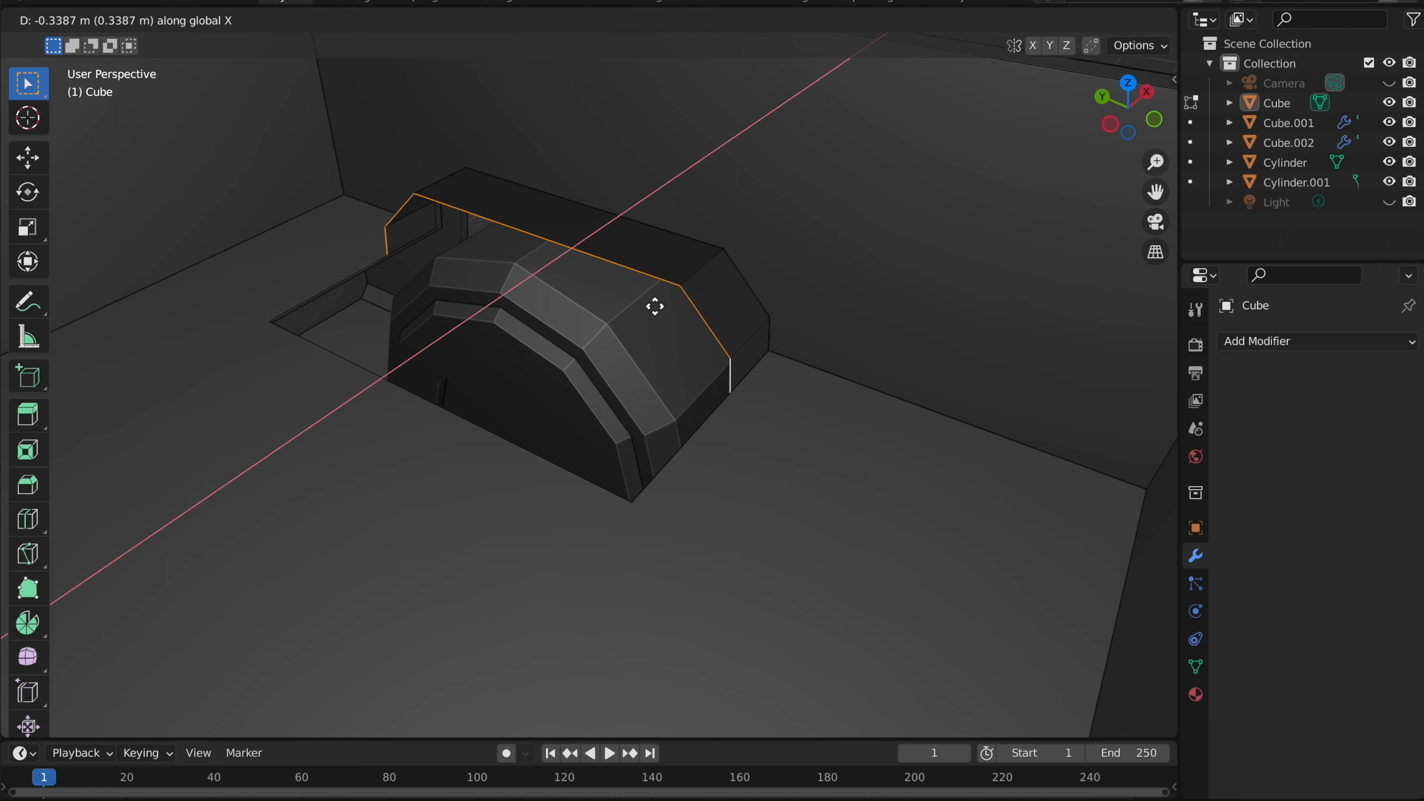
click(565, 417)
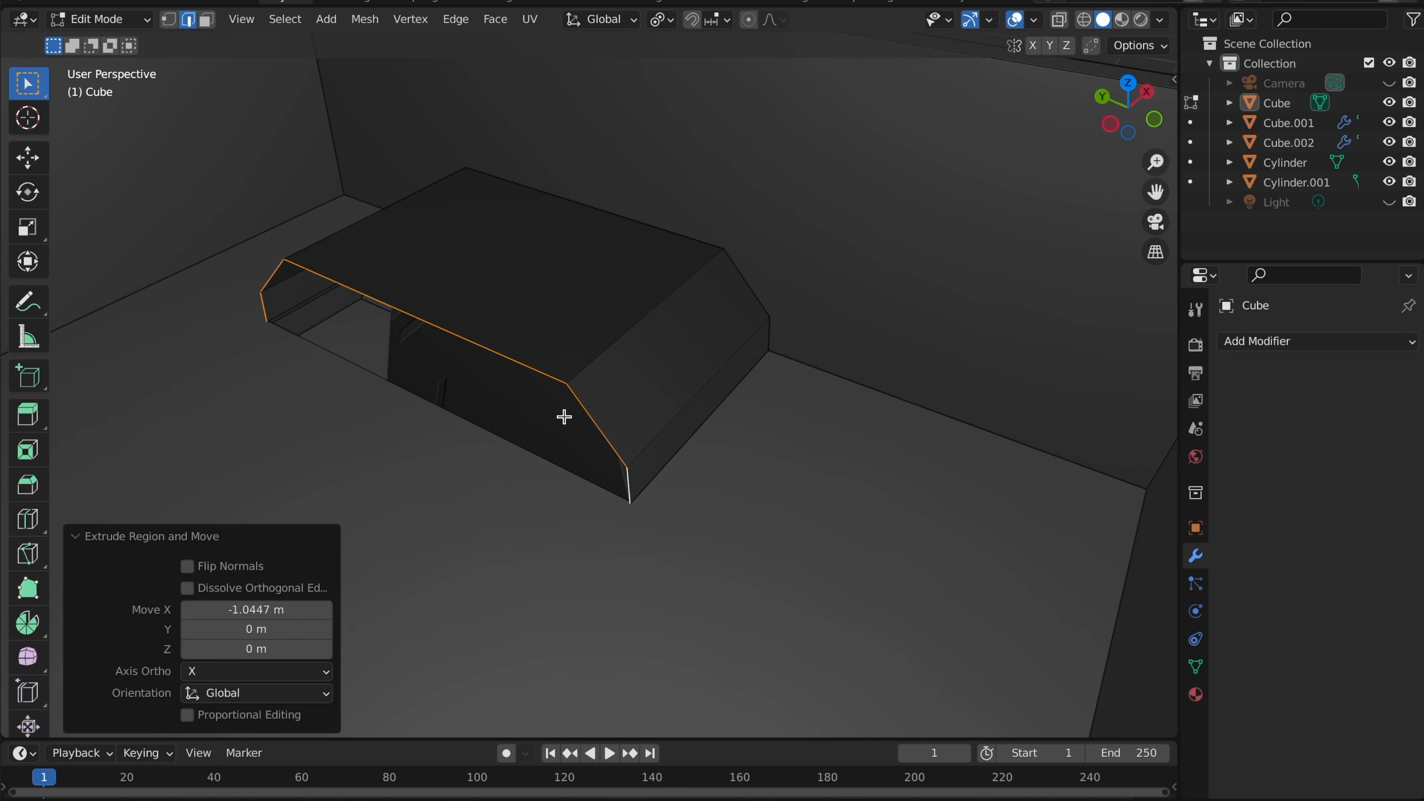
- Move the wheel cover's extruded edges about 0.013 m along X inside the truck bed
scroll(564, 417, left, 8)
shift+scroll(564, 417, left, 3)
ctrl+scroll(564, 417, up, 3)
key(e)
key(y)
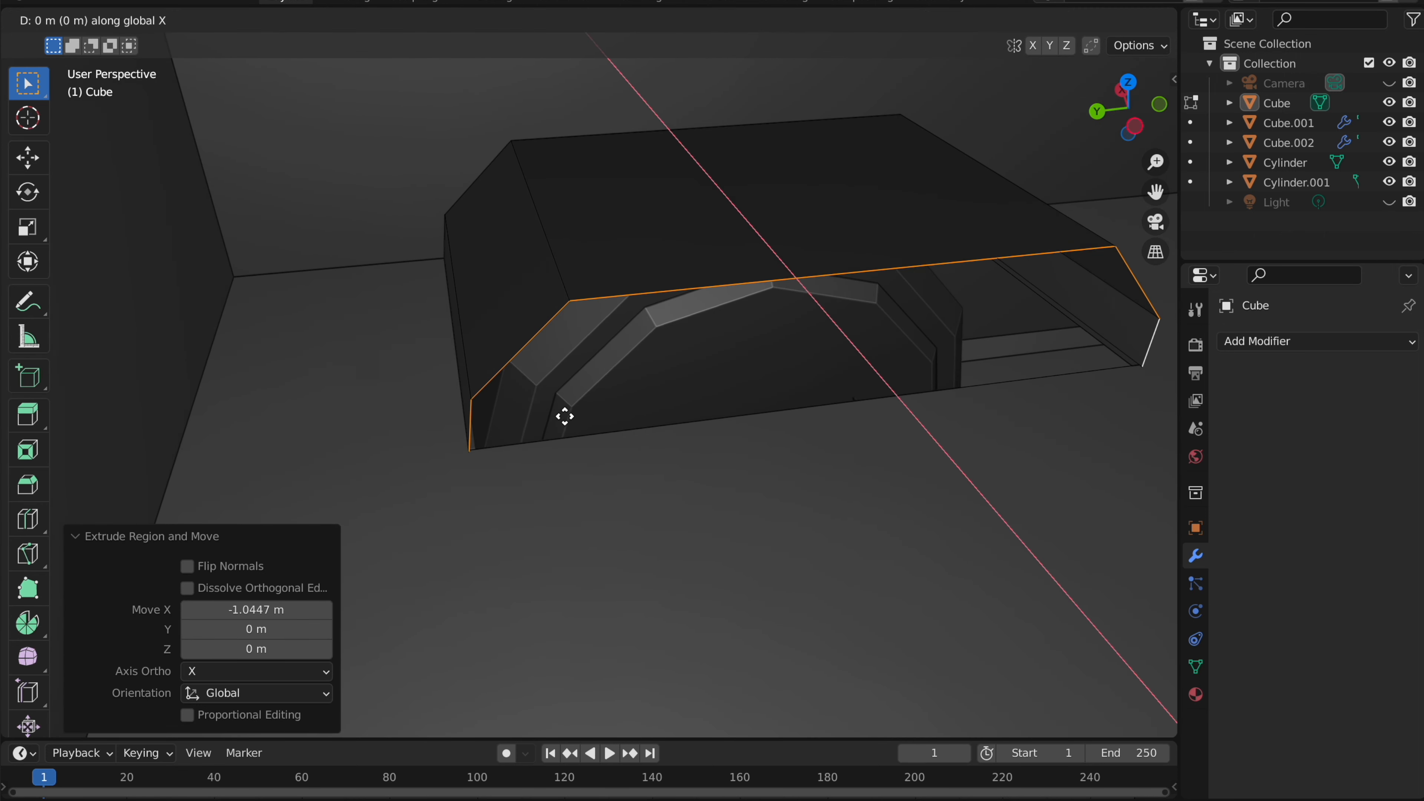
click(562, 413)
- Try to snap the wheel cover's lower corner vertex onto the nearby arch vertex
ctrl+scroll(563, 413, up, 4)
scroll(562, 414, left, 8)
scroll(562, 414, right, 5)
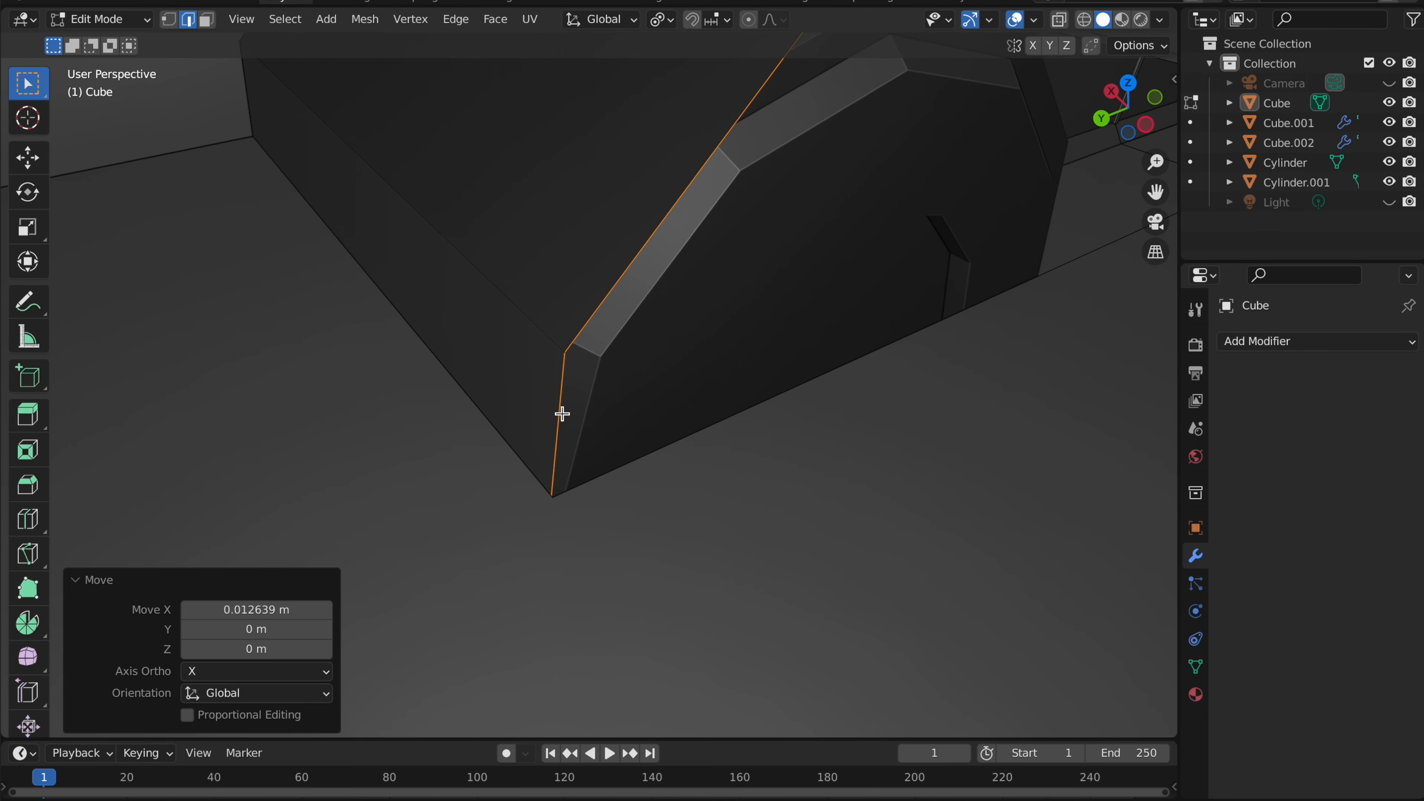
ctrl+scroll(562, 414, up, 3)
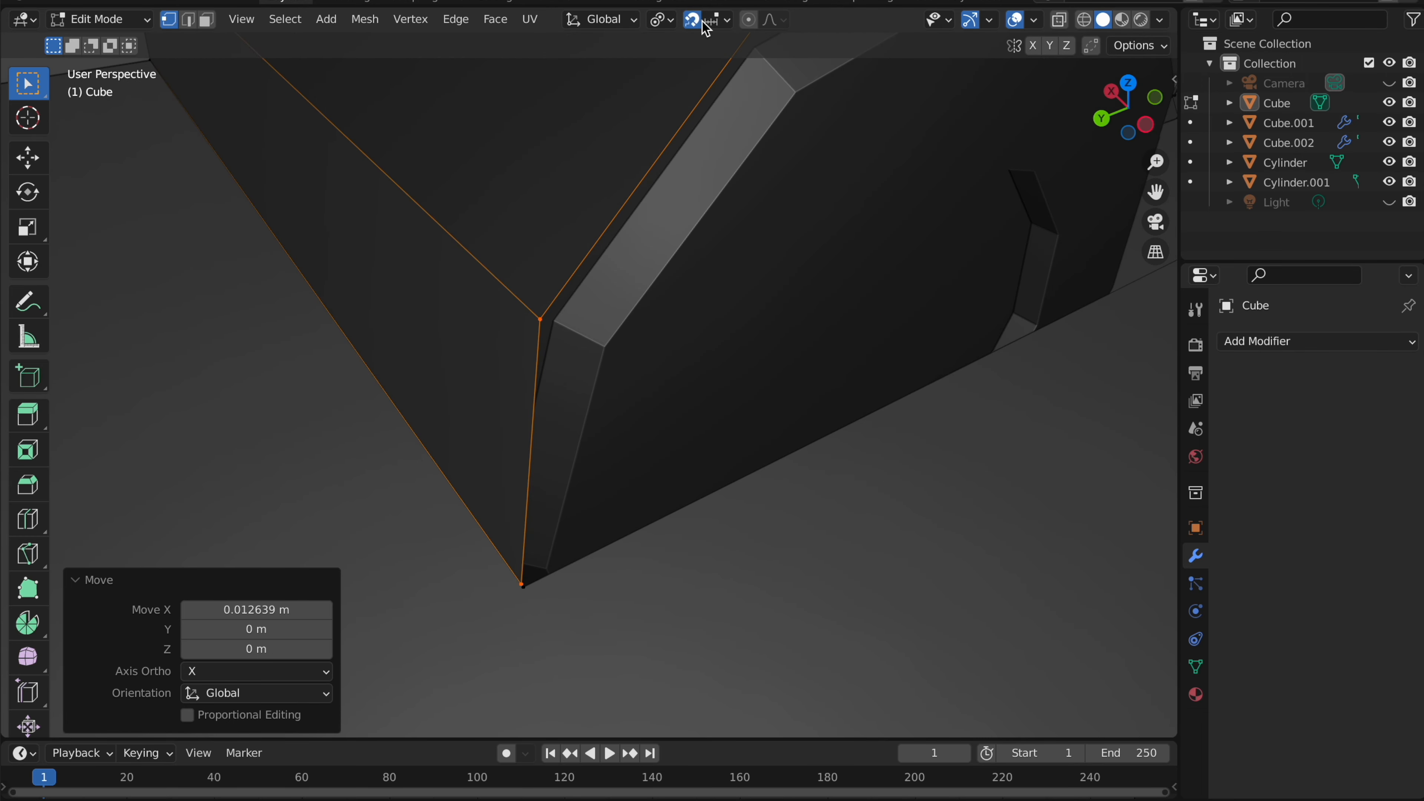
ctrl+scroll(688, 365, up, 4)
shift+scroll(688, 365, down, 8)
click(591, 342)
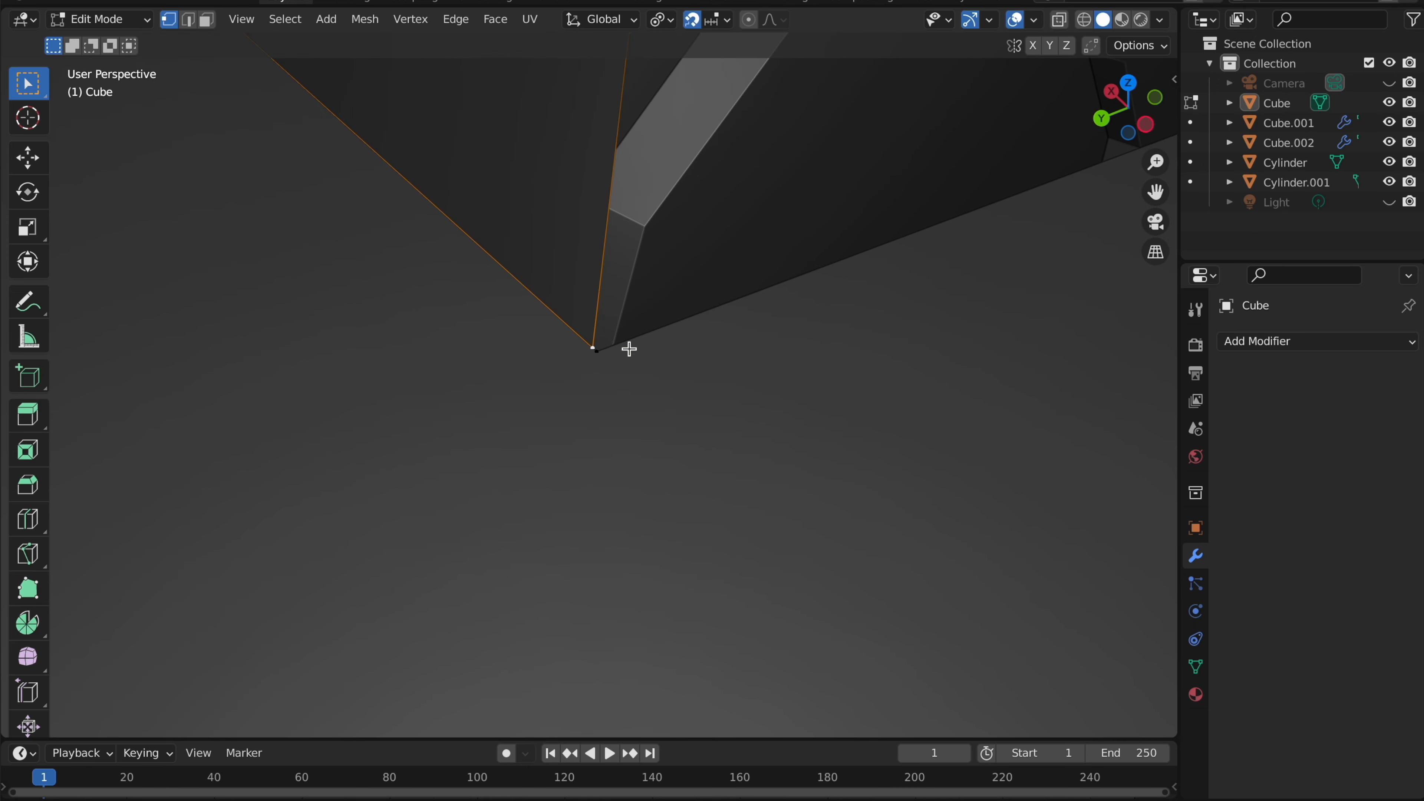
key(g)
click(592, 347)
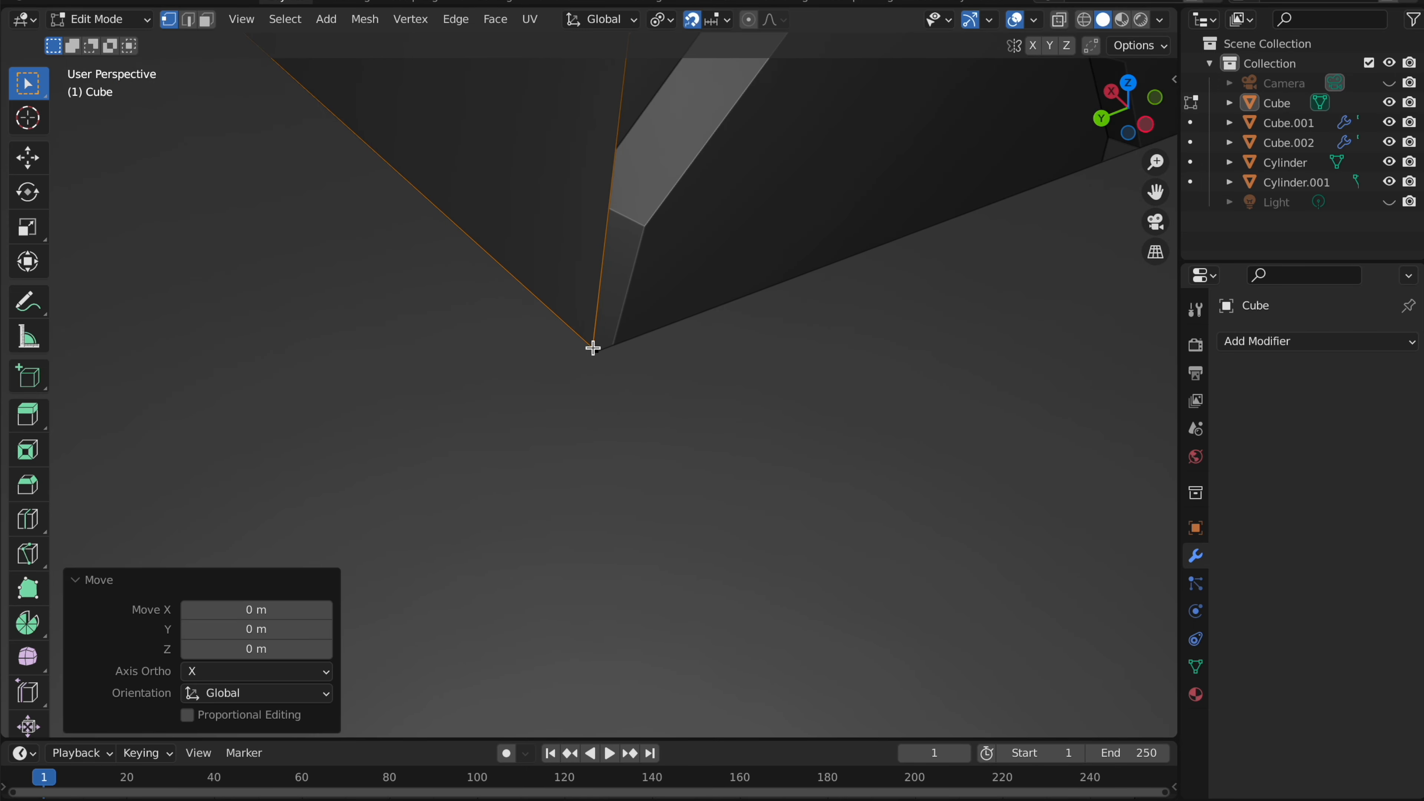
ctrl+scroll(592, 348, down, 5)
ctrl+scroll(592, 348, up, 5)
shift+scroll(593, 350, up, 4)
scroll(593, 350, up, 3)
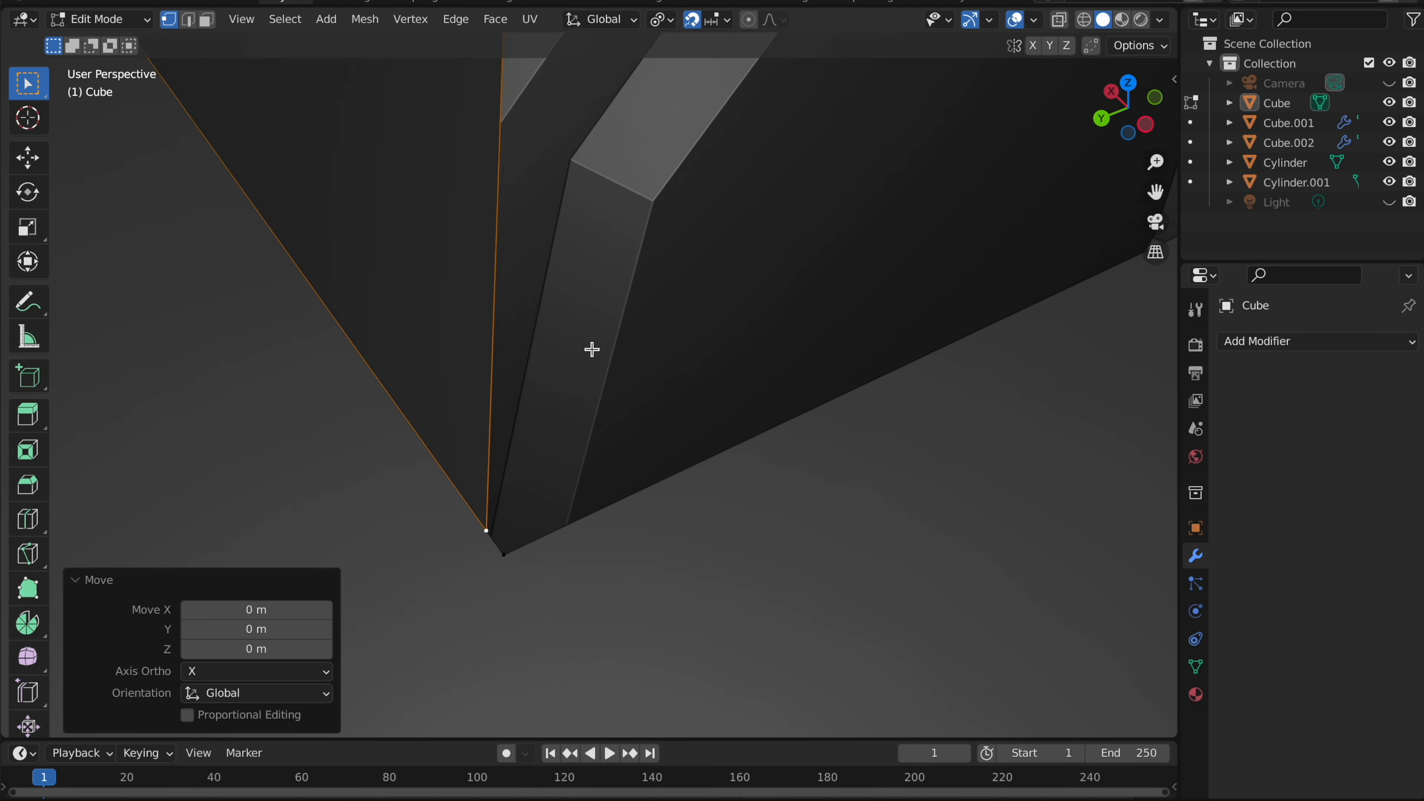
- Set snapping to Vertex and move the wheel cover's lower corner vertex onto the adjacent vertex, about 0.002 m along negative X
click(724, 25)
click(712, 113)
key(g)
click(504, 553)
- Snap the wheel cover's opposite lower corner vertex onto the adjacent vertex on the bed floor
scroll(619, 333, down, 5)
scroll(618, 333, right, 5)
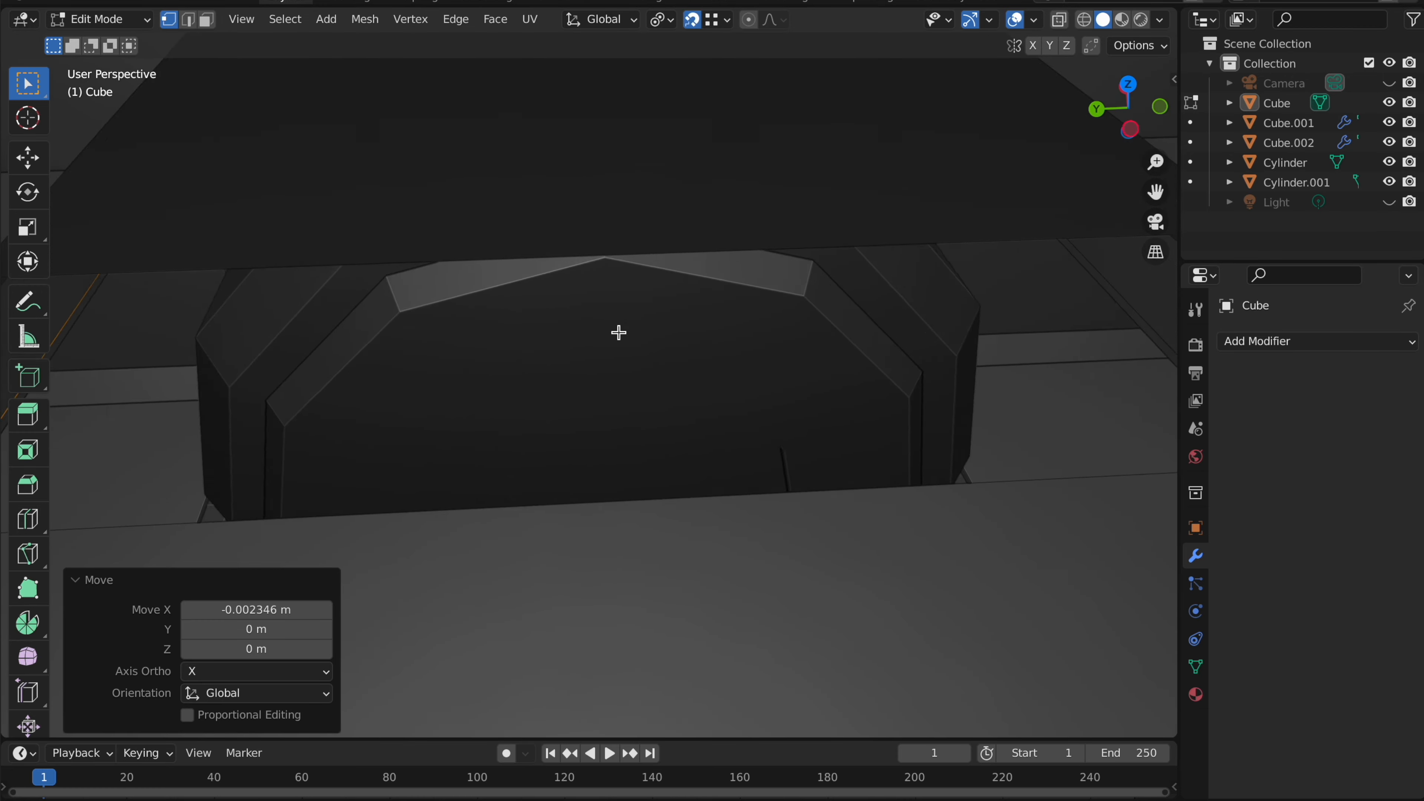
scroll(618, 333, right, 10)
scroll(618, 333, down, 5)
scroll(618, 332, up, 3)
scroll(556, 429, up, 3)
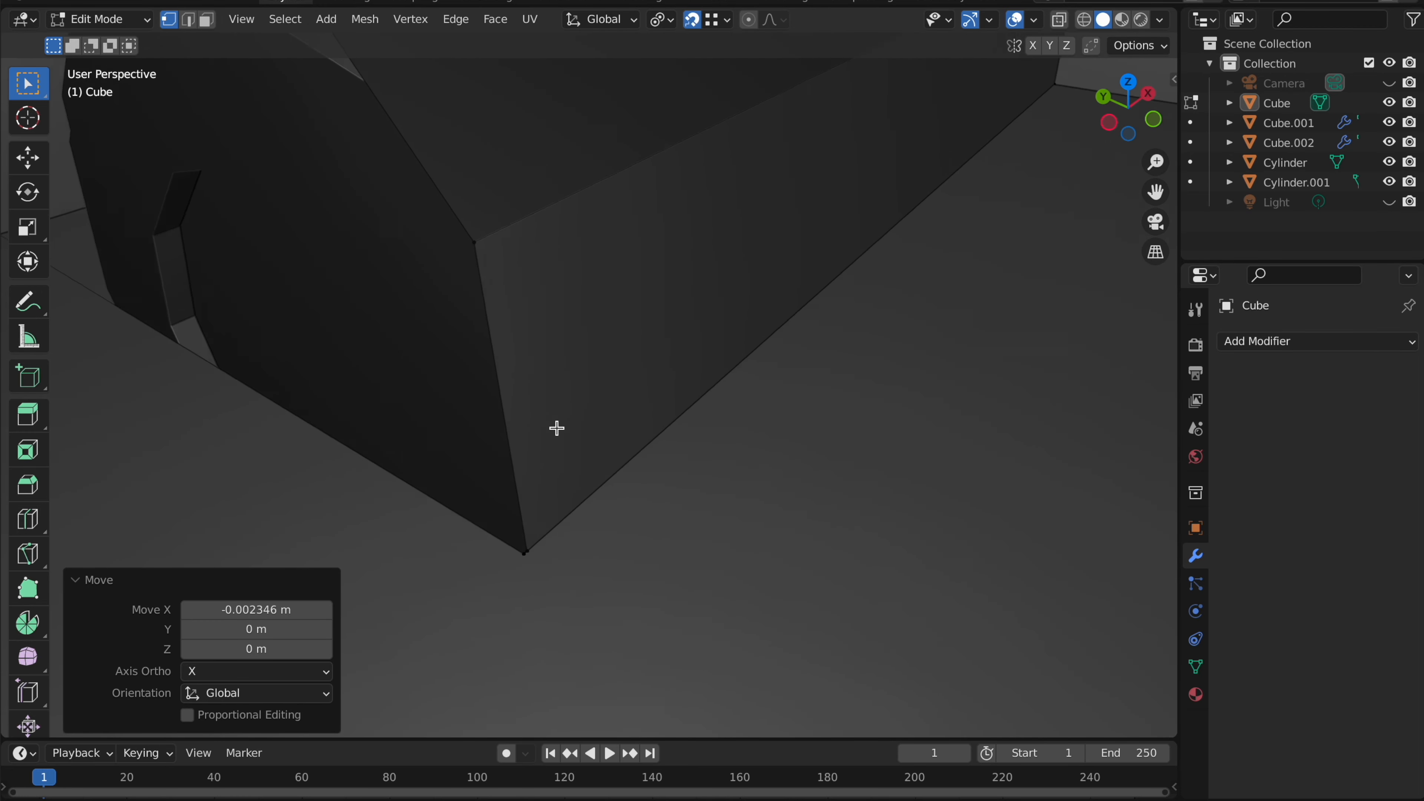
scroll(557, 429, up, 4)
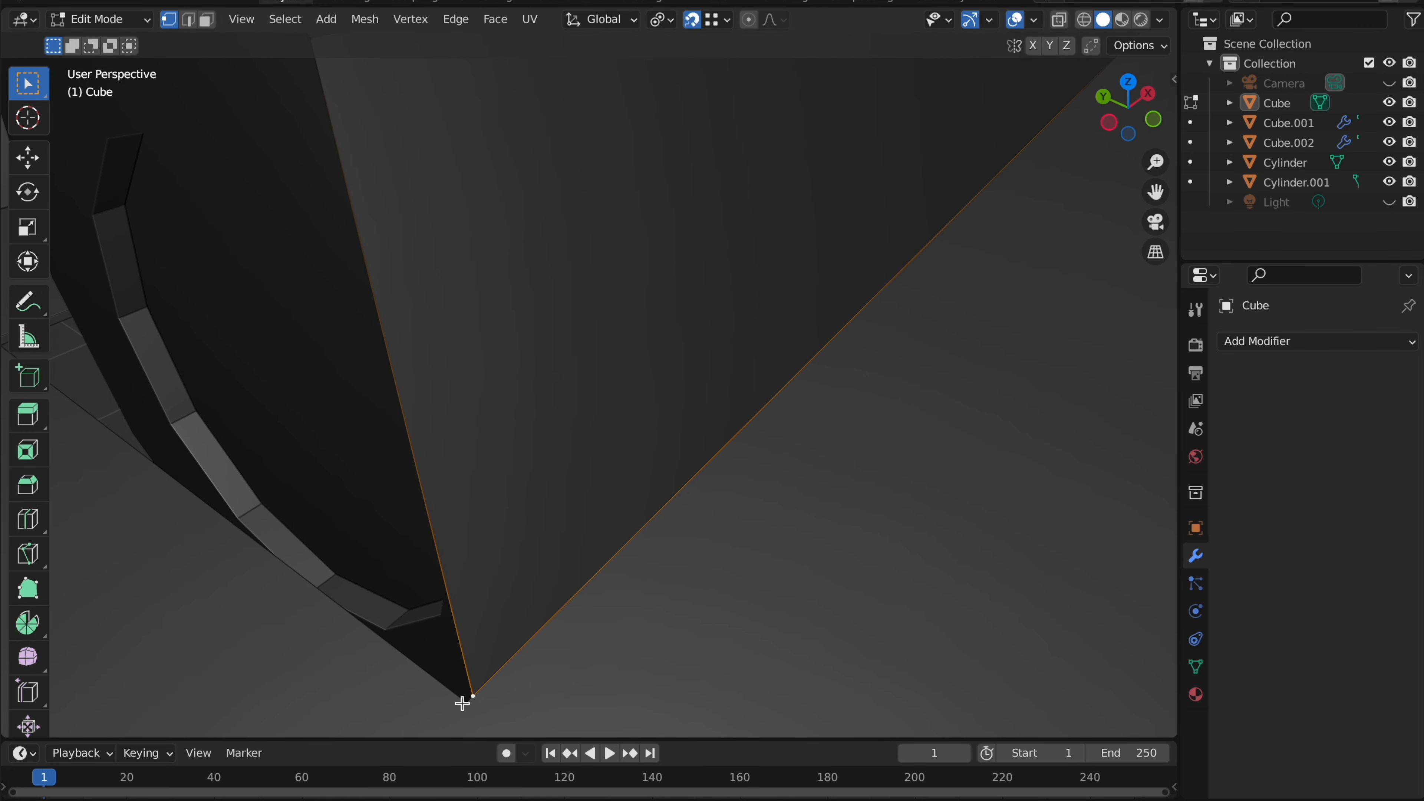
key(g)
click(464, 702)
scroll(474, 484, down, 7)
key(Tab)
scroll(476, 486, down, 4)
middle_drag(477, 486, 474, 483)
key(Tab)
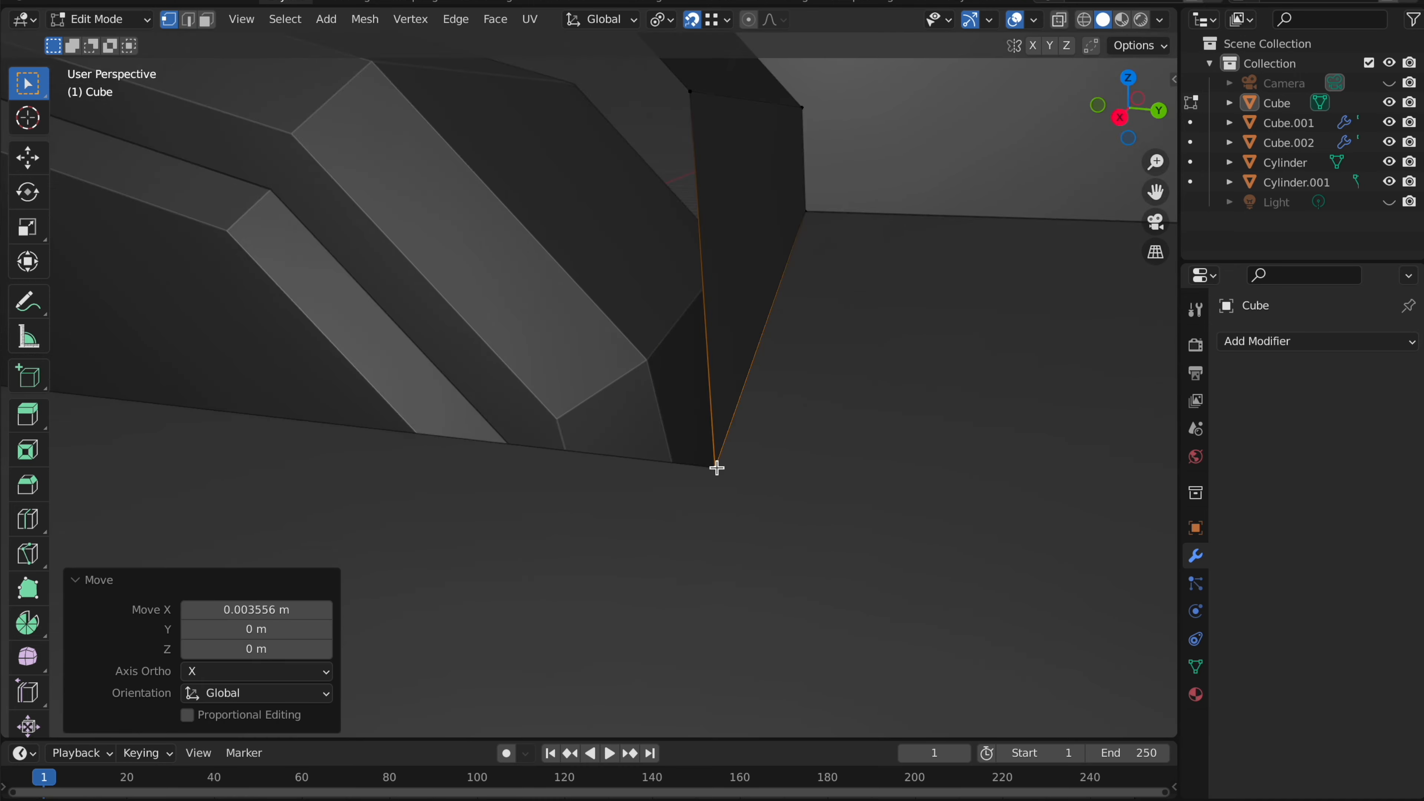
- Select the whole truck body mesh and merge its vertices by distance at 0.0001 m
scroll(715, 467, down, 5)
middle_drag(715, 467, 716, 468)
key(a)
key(m)
click(716, 468)
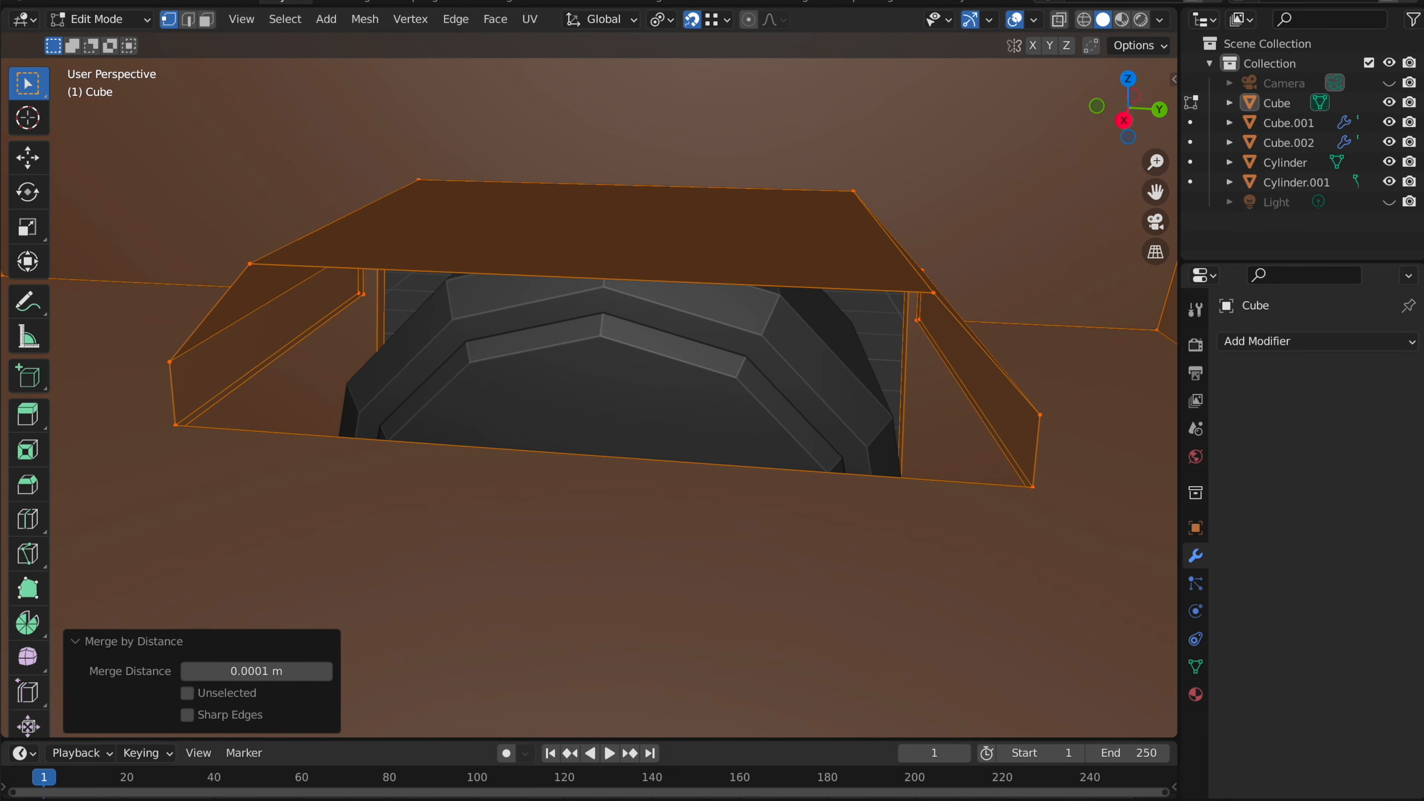
- Fill the open inner side of the wheel cover with a face from its border loop
alt+click(911, 291)
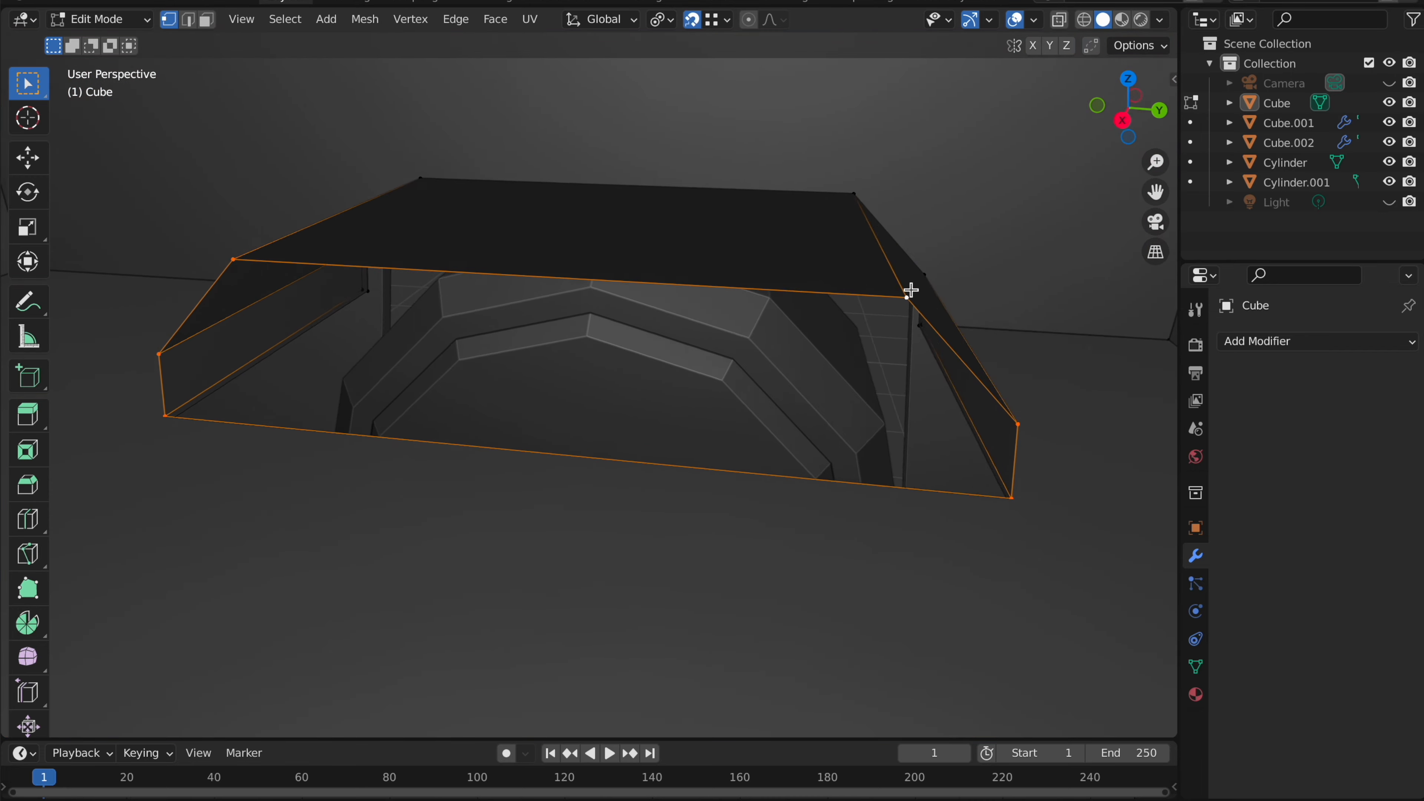
middle_drag(911, 291, 912, 291)
key(f)
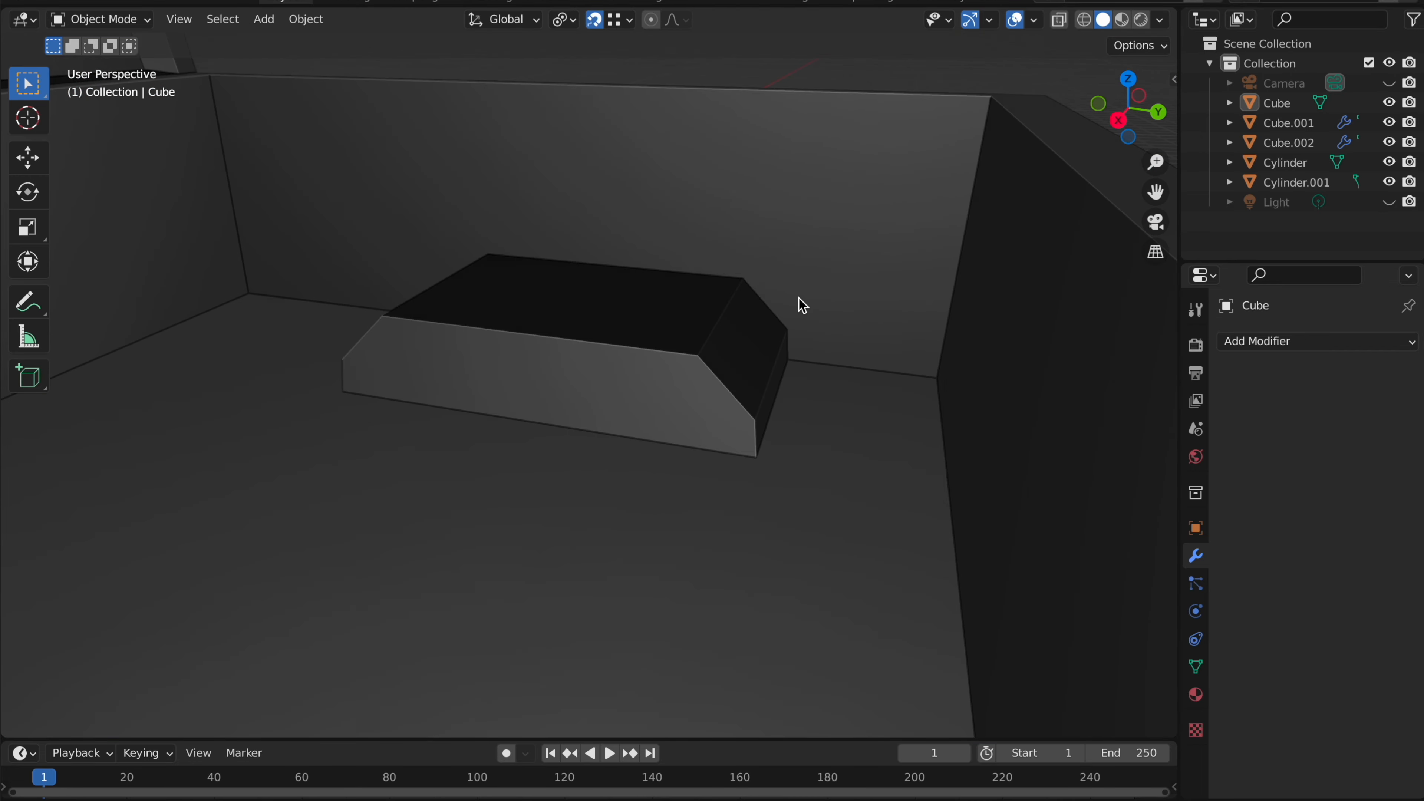
- Fill the open inner side of the opposite wheel cover in the bed with a face
scroll(798, 297, down, 4)
middle_drag(798, 297, 777, 295)
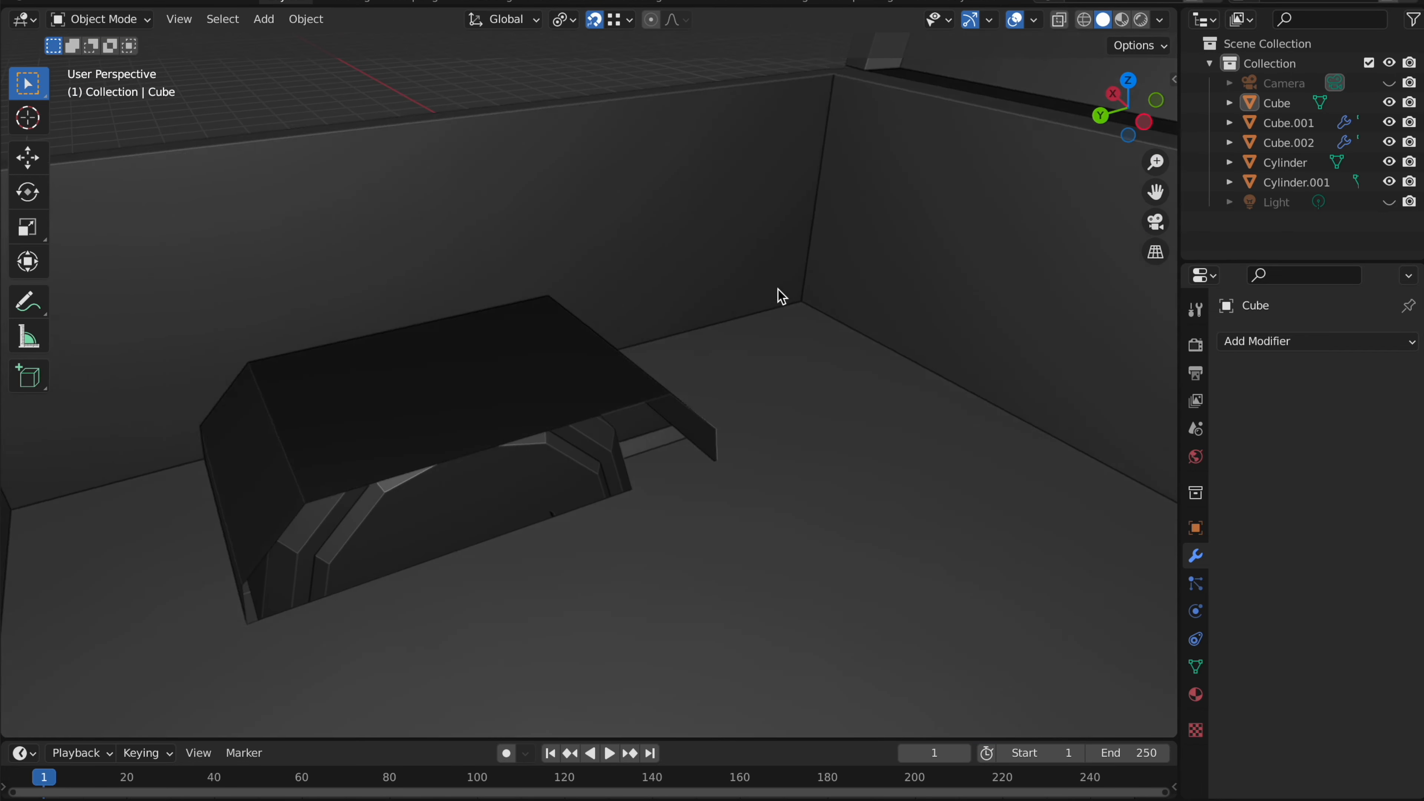
key(Tab)
middle_drag(654, 394, 656, 394)
key(f)
scroll(664, 362, down, 6)
key(Tab)
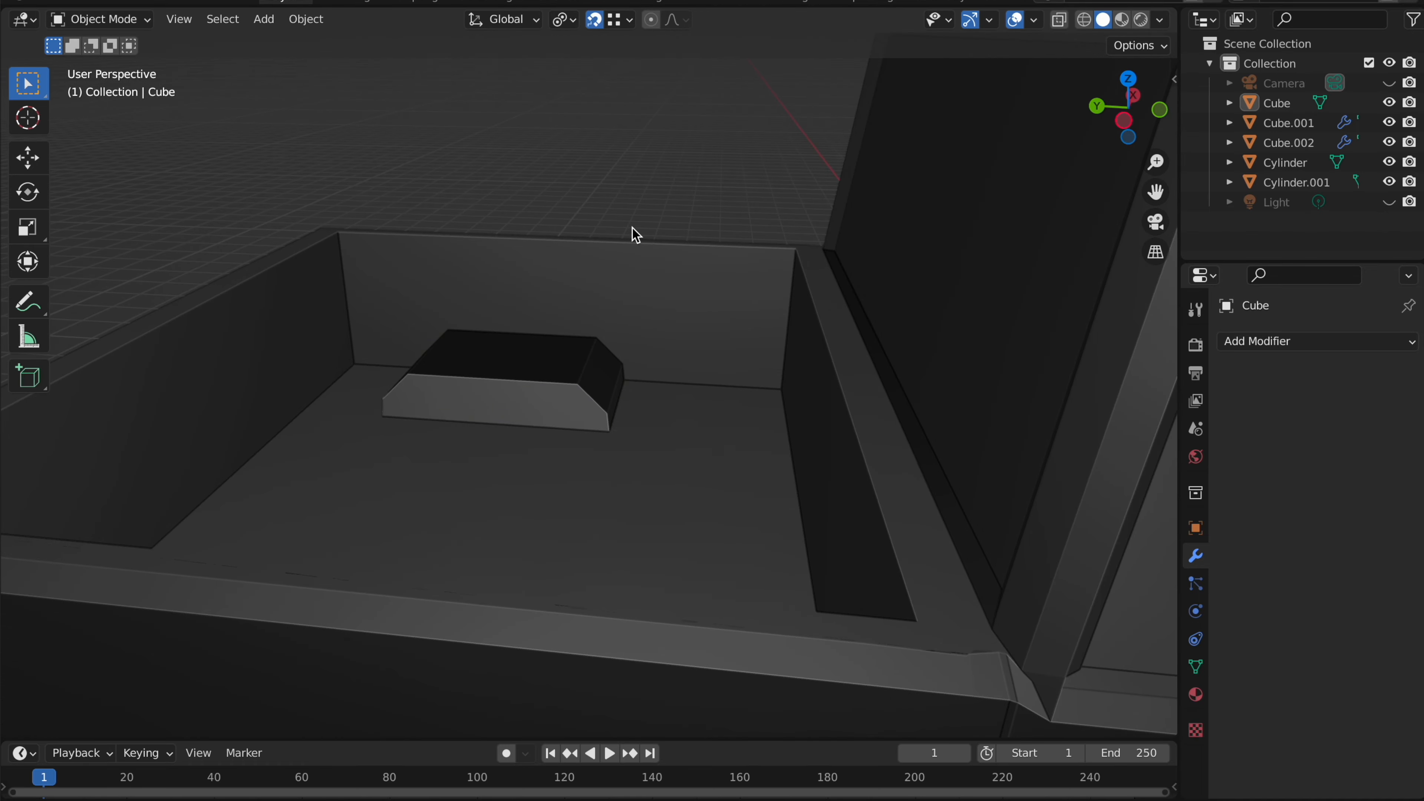
- Add a cube at the headlight, scale it to about 0.401, and flatten it to about 0.283 along Y
scroll(633, 227, down, 6)
middle_drag(632, 227, 632, 227)
key(shift+a)
mouse_move(518, 275)
click(598, 309)
middle_drag(598, 309, 598, 308)
key(s)
click(616, 374)
key(s)
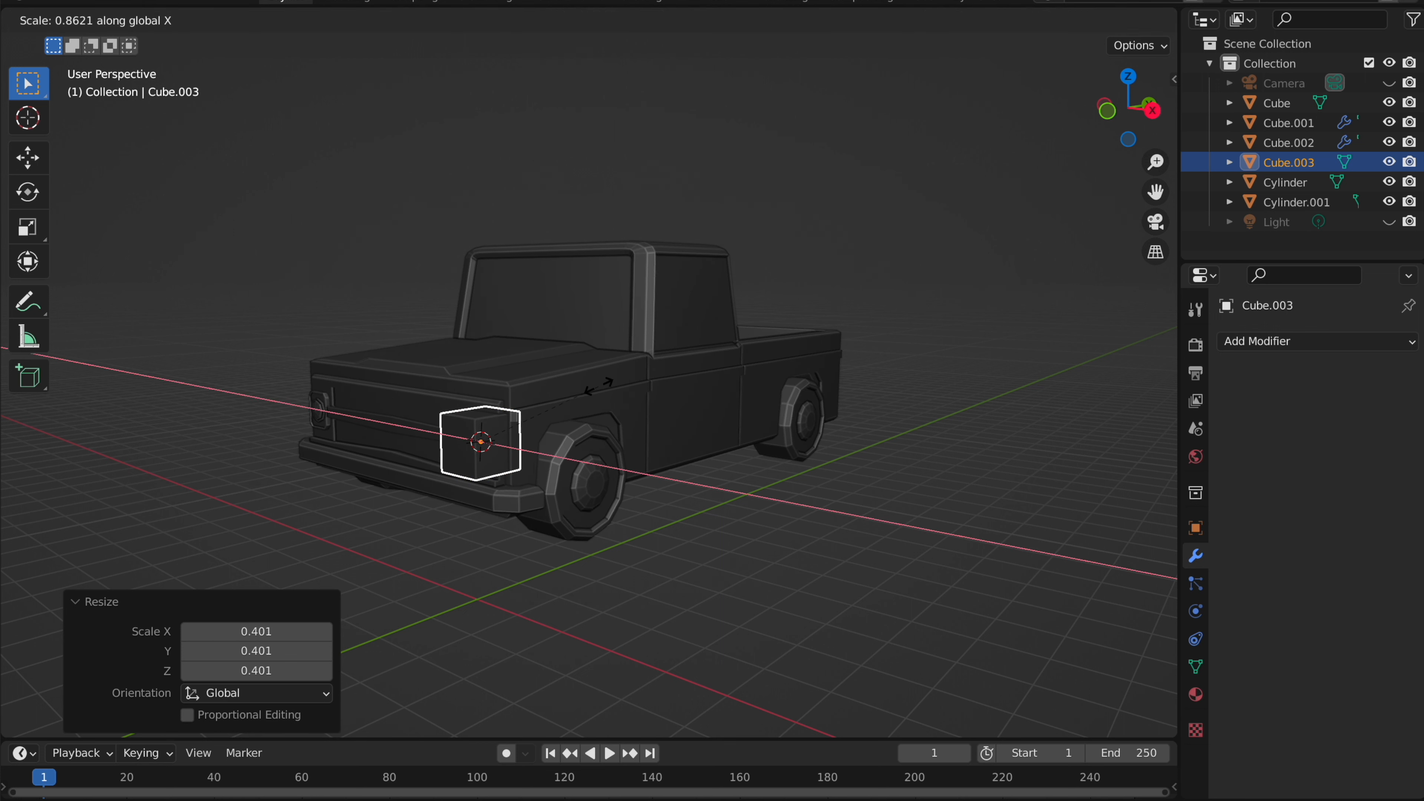
click(532, 433)
- Narrow the new cube along X and scale it uniformly to about 0.557
middle_drag(532, 433, 524, 442)
key(s)
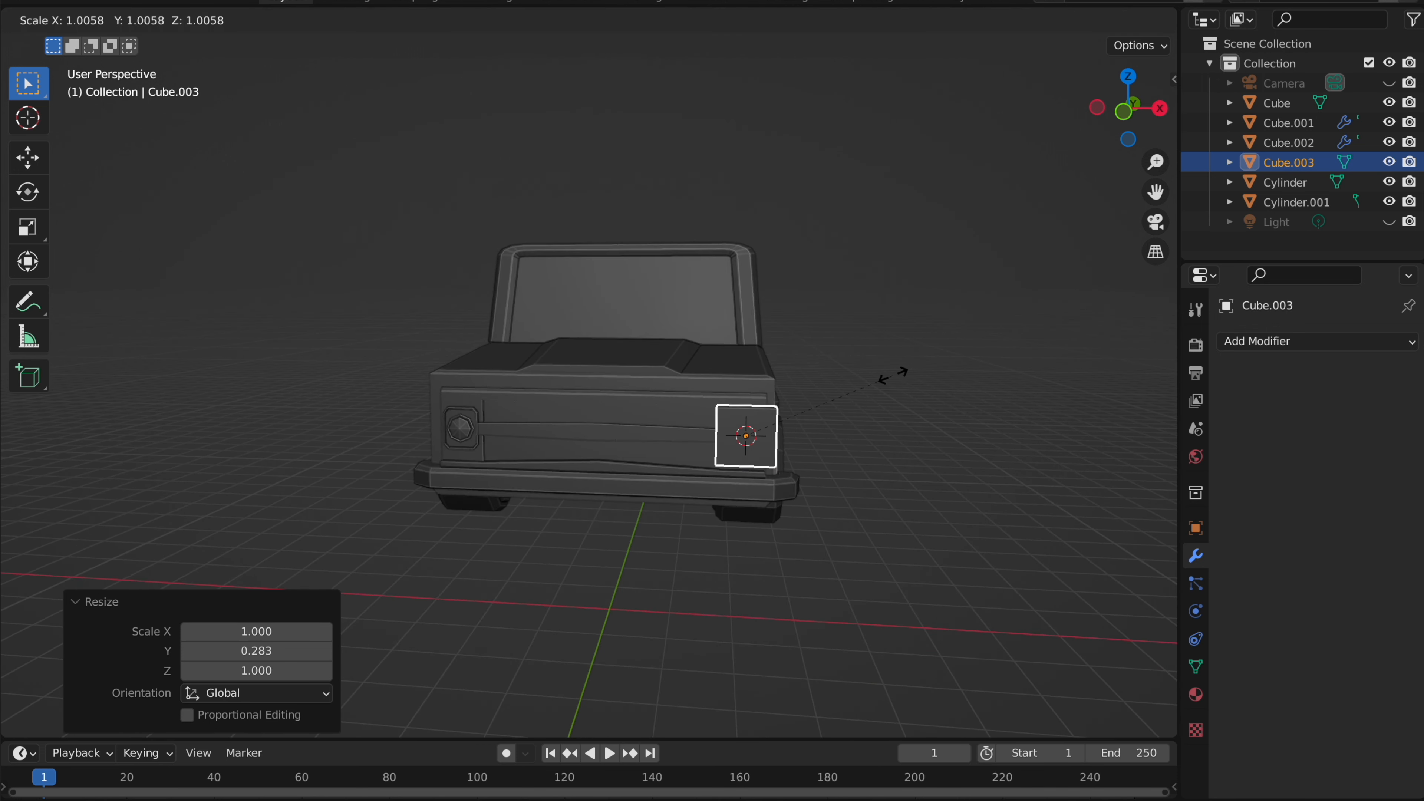
click(827, 393)
middle_drag(827, 393, 836, 381)
key(s)
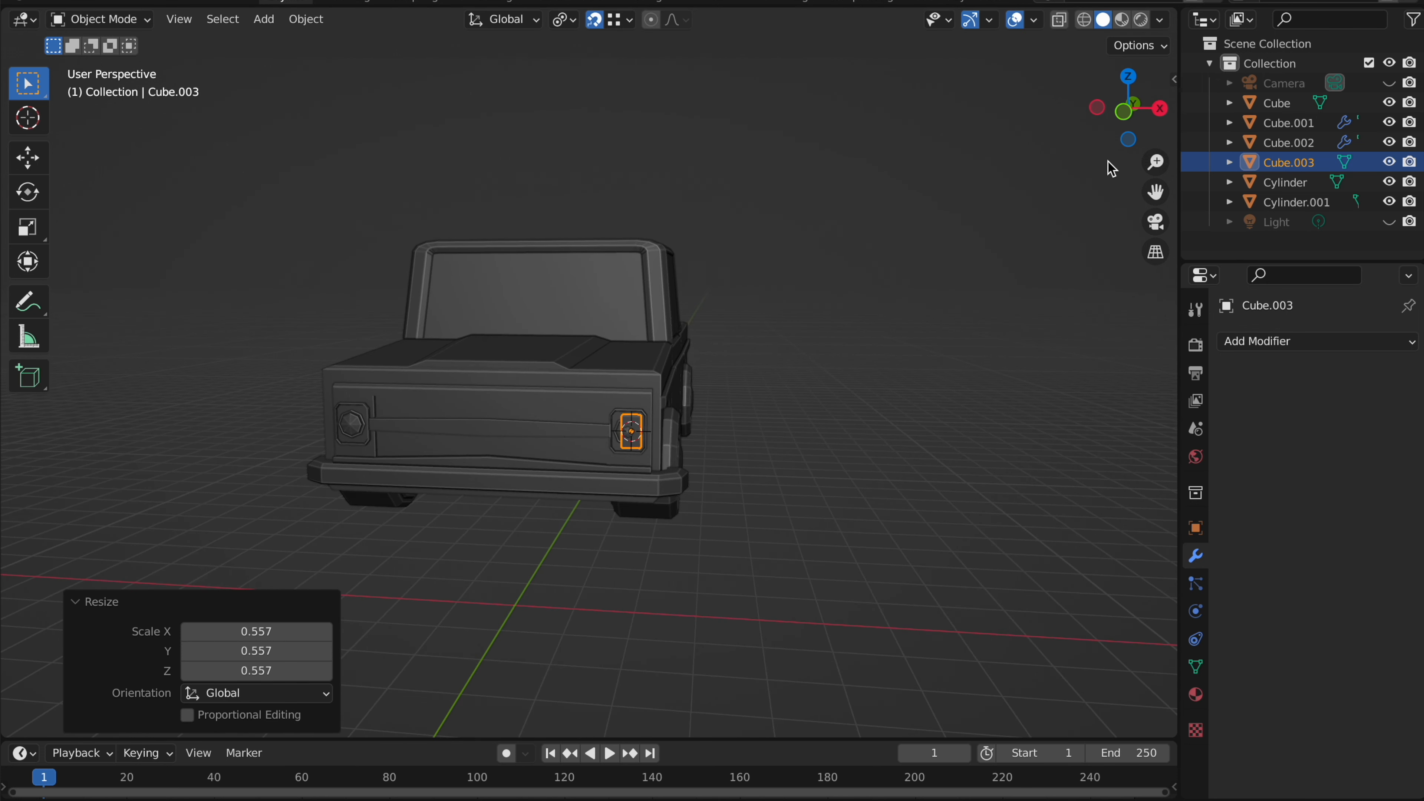
- Move the block about 2 m along X and 0.23 m along Z beside the truck and enlarge it about 1.17 times
click(1124, 111)
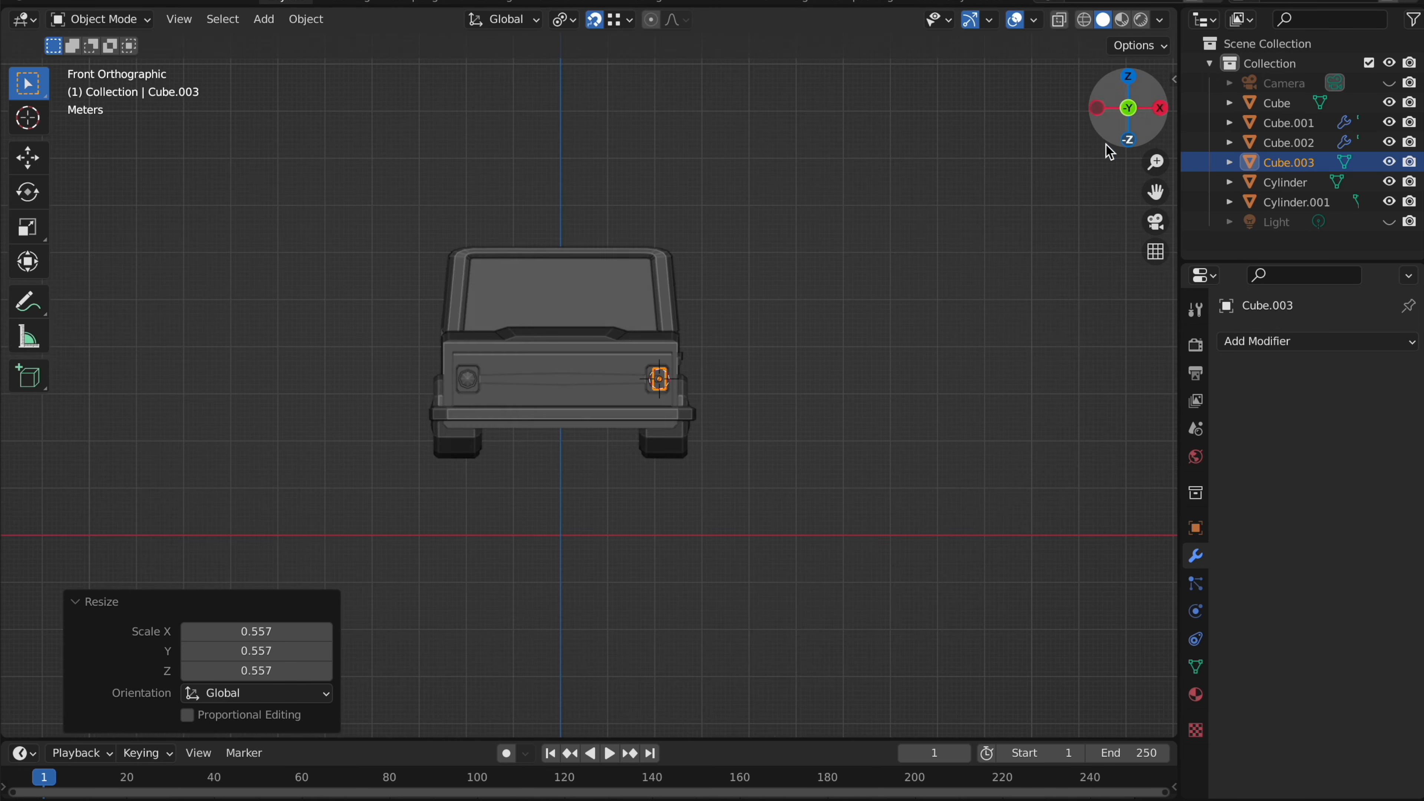
click(855, 284)
scroll(857, 286, up, 5)
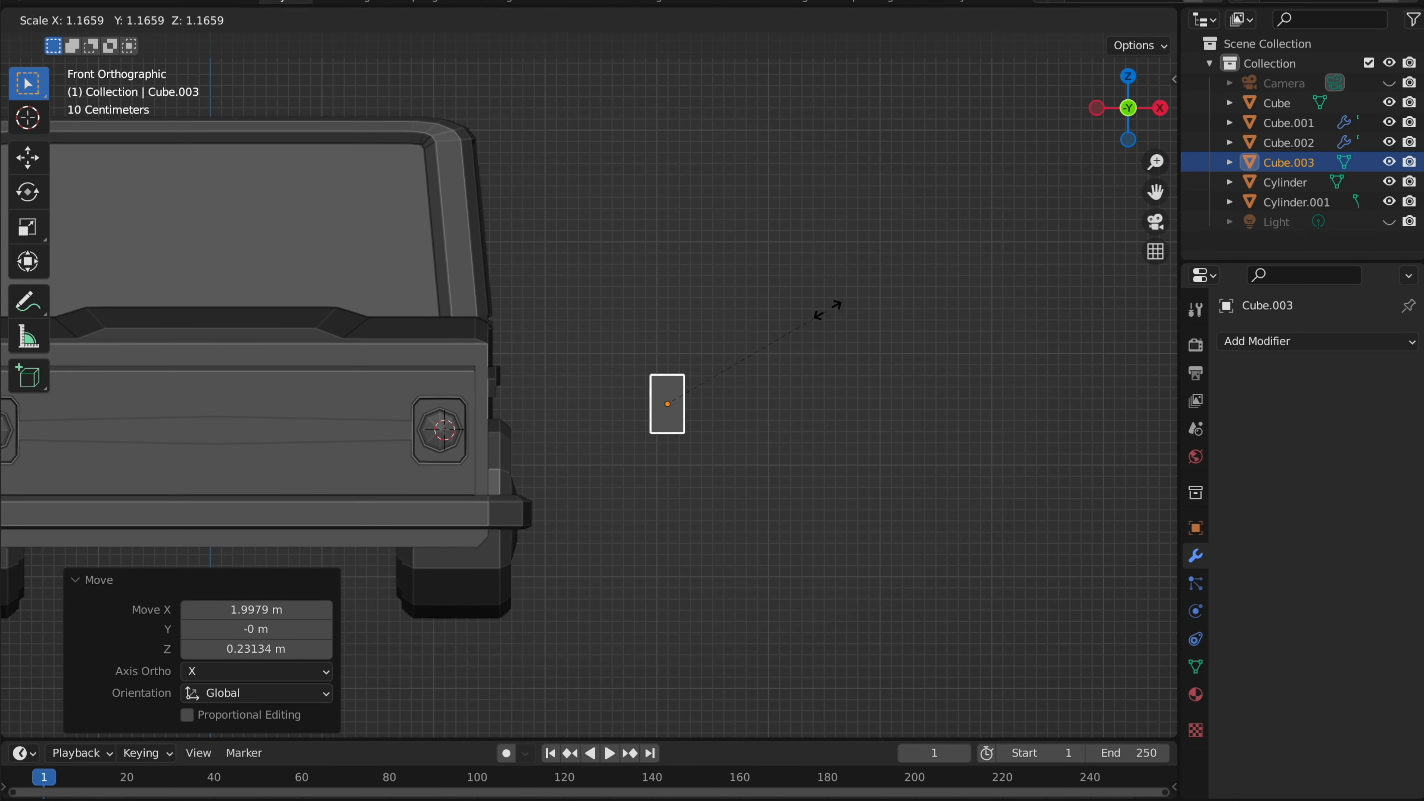
click(832, 312)
- Adjust the block's thickness by scaling it along Y
middle_drag(833, 312, 816, 303)
scroll(813, 302, up, 5)
key(s)
key(y)
click(712, 389)
- Bevel the block's four short corner edges running along Y to round its outline
scroll(708, 384, up, 2)
key(Tab)
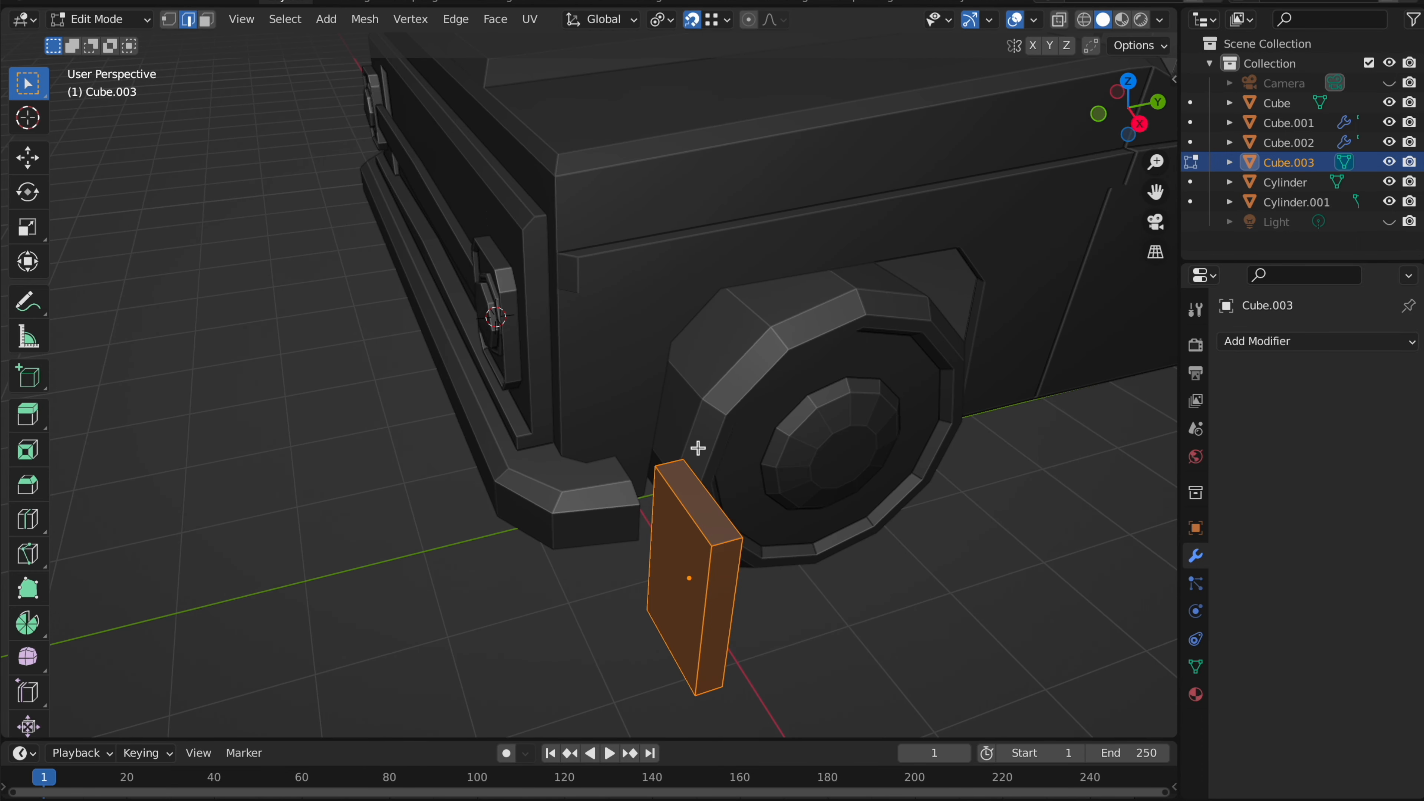
click(723, 542)
scroll(706, 687, down, 3)
middle_drag(706, 688, 706, 688)
middle_drag(698, 176, 698, 175)
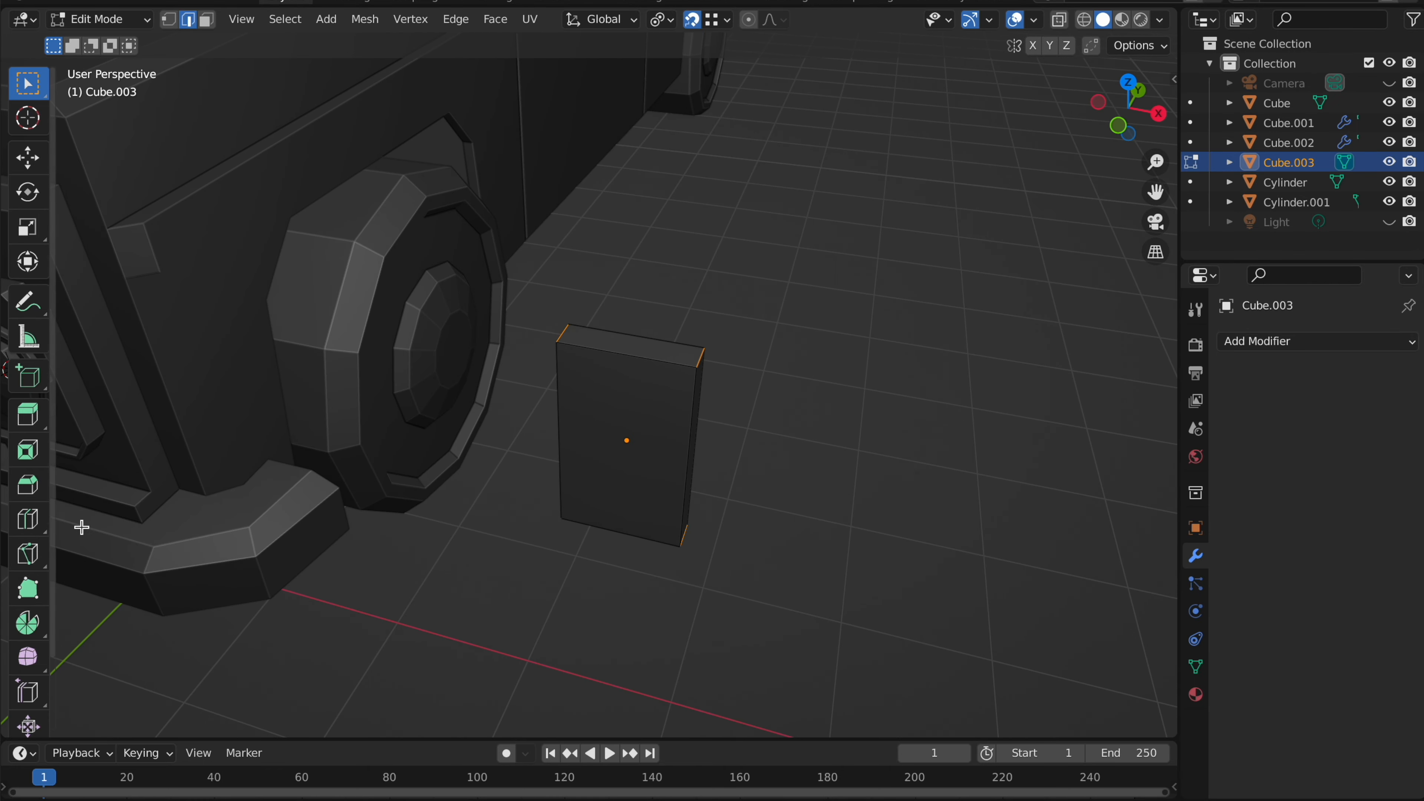
click(37, 497)
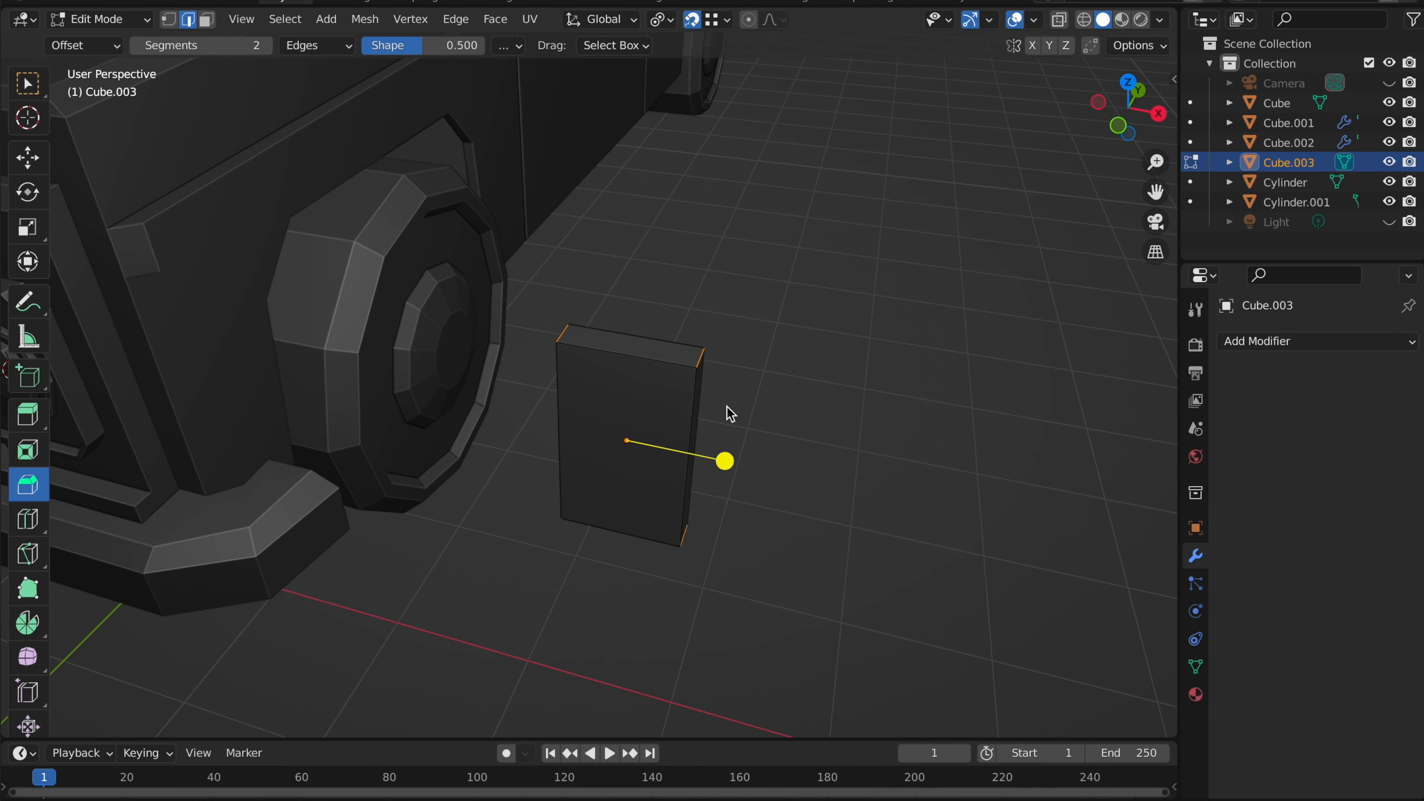
click(741, 452)
key(Tab)
middle_drag(742, 452, 740, 452)
- Move the block's rear face about 0.096 m along Y and scale it up to about 1.62
key(Tab)
click(212, 20)
click(471, 369)
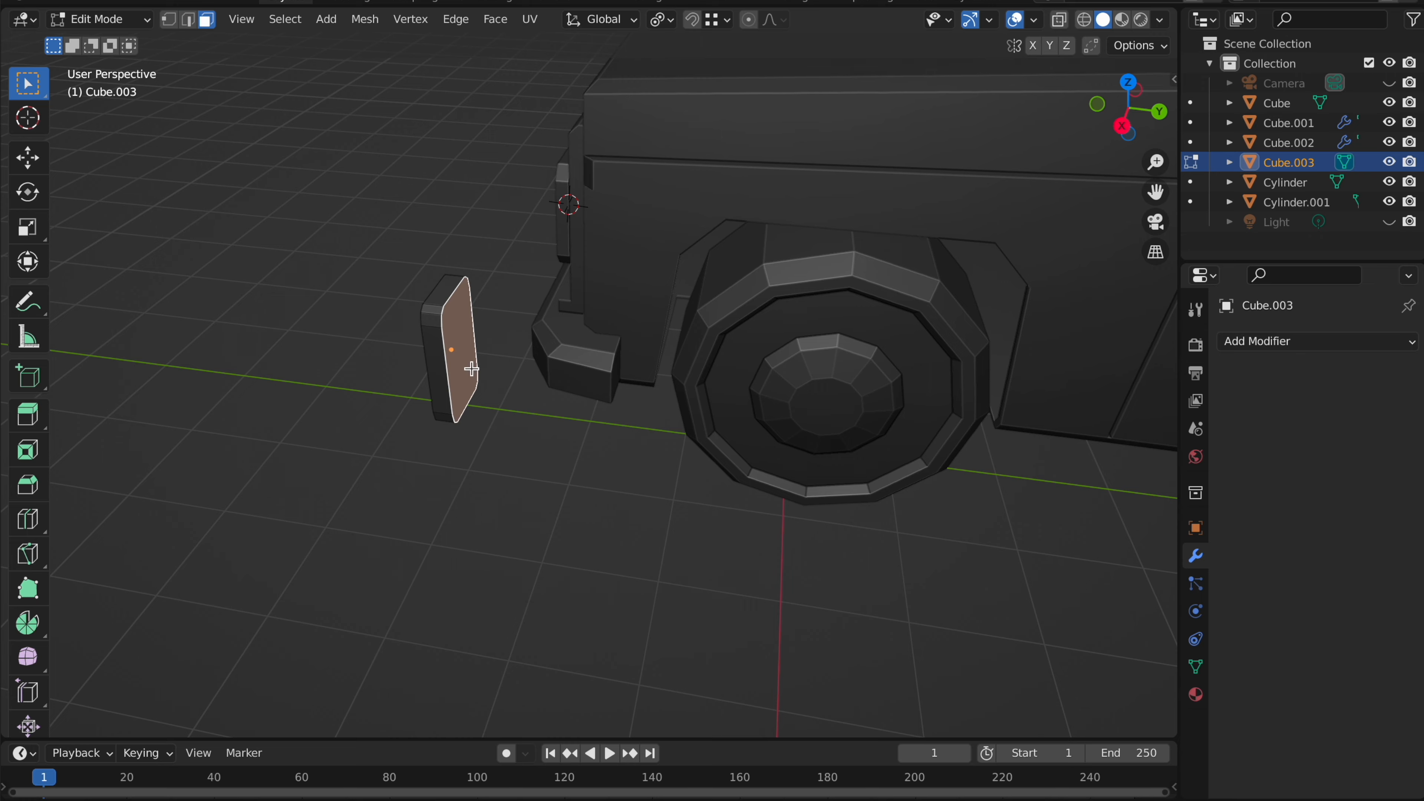
middle_drag(515, 304, 515, 303)
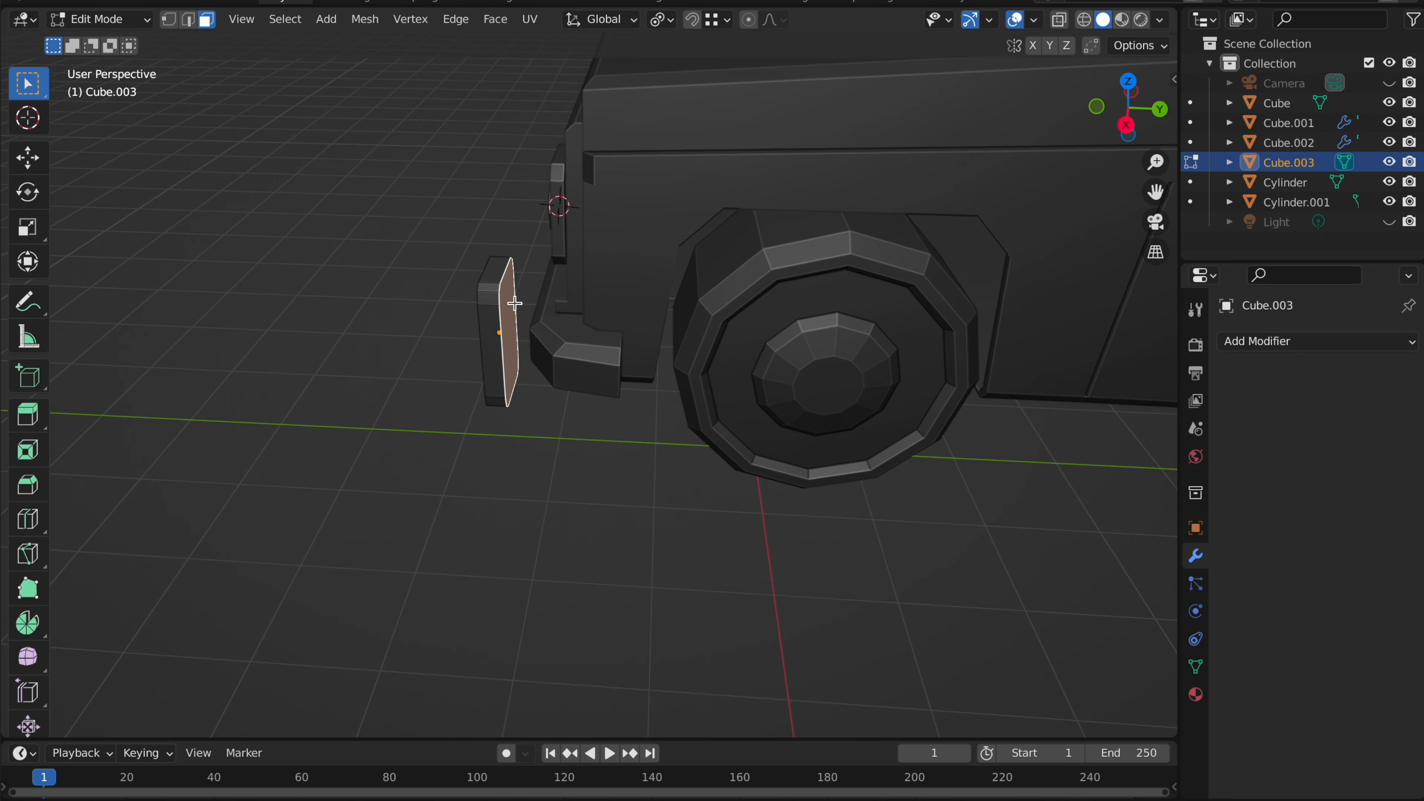
key(g)
key(y)
click(539, 299)
key(s)
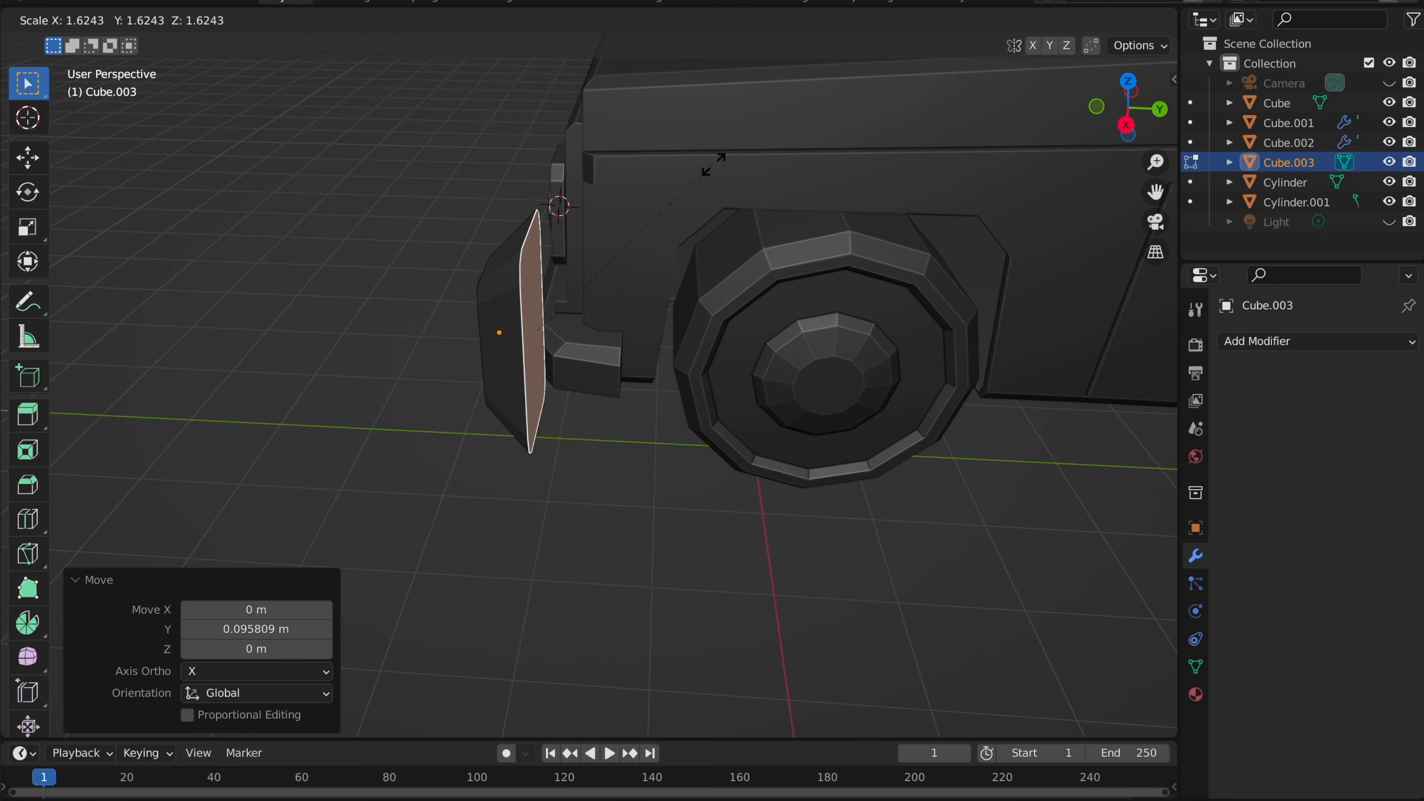
click(713, 163)
middle_drag(713, 163, 714, 164)
- Inset the block's rear face about 0.19 m and extrude it
key(Tab)
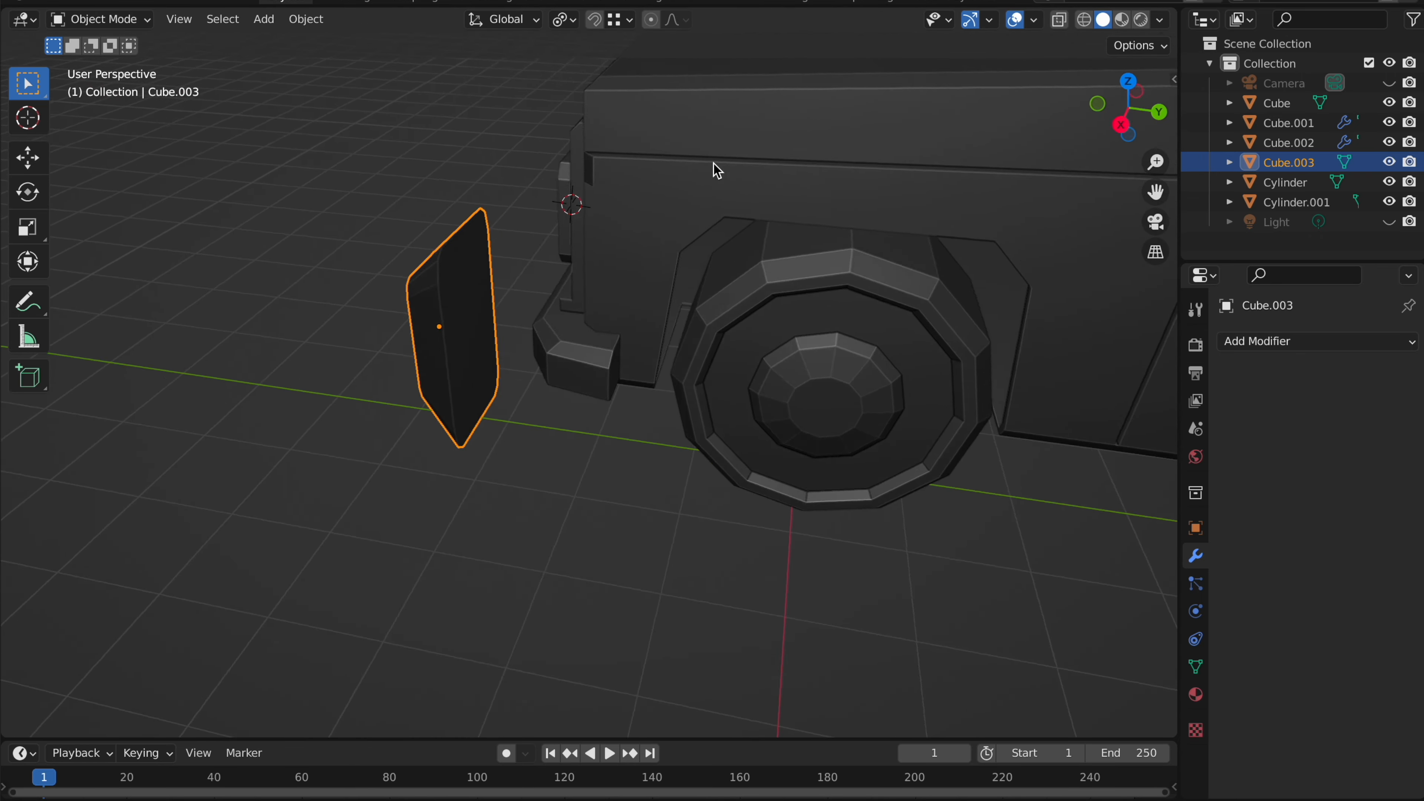
key(Tab)
key(i)
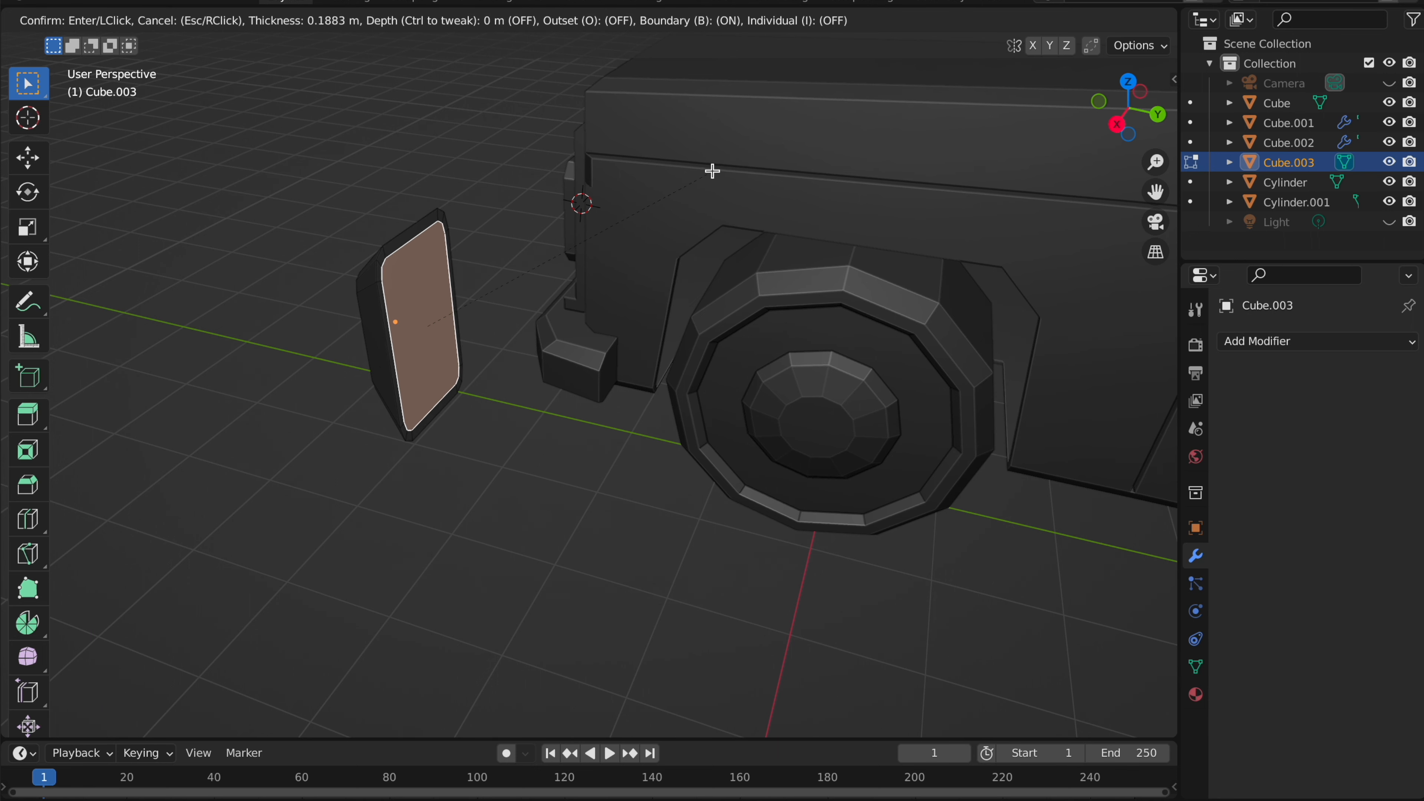
click(713, 172)
key(e)
click(710, 185)
middle_drag(710, 185, 710, 186)
- Inset the rear face again by about 0.109 m and recess it along negative Y as the mirror surface
key(i)
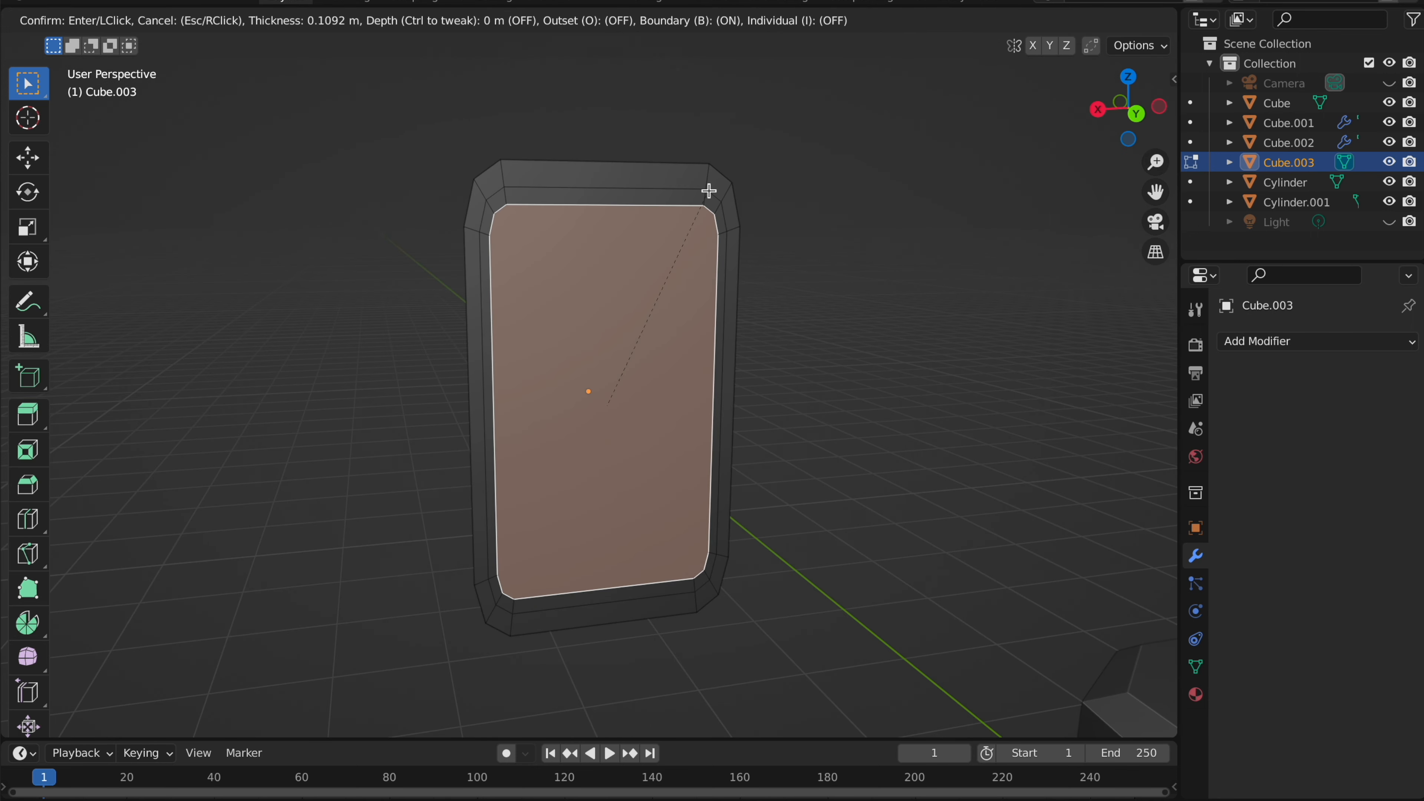
click(709, 190)
key(g)
key(y)
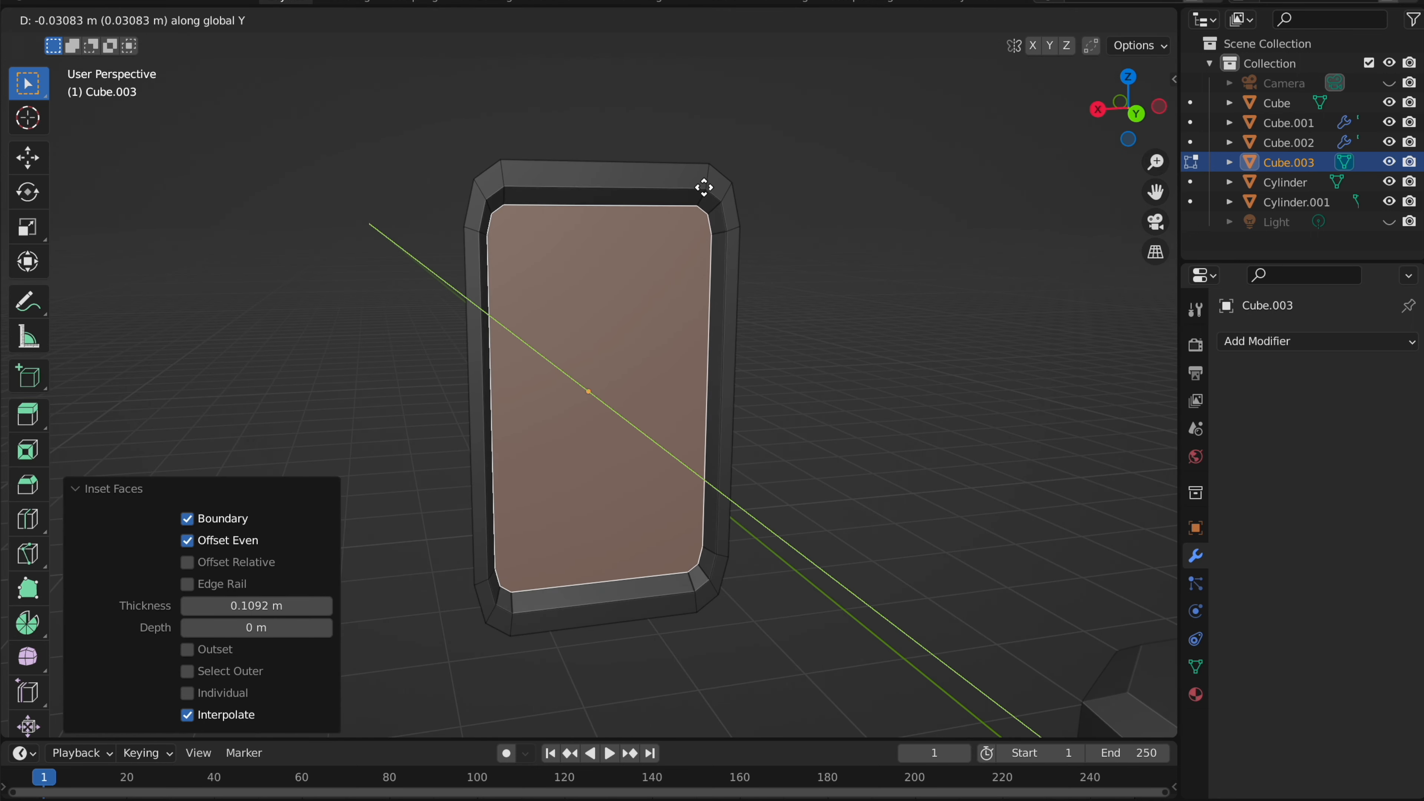
click(710, 196)
- Scale the mirror to about 0.93 along Y and move it about 3.68 m along Y and 0.86 m up to the cab's side window
key(Tab)
scroll(719, 204, down, 7)
middle_drag(714, 199, 720, 207)
click(1140, 121)
key(s)
shift+middle_drag(838, 160, 709, 175)
key(y)
click(806, 154)
key(g)
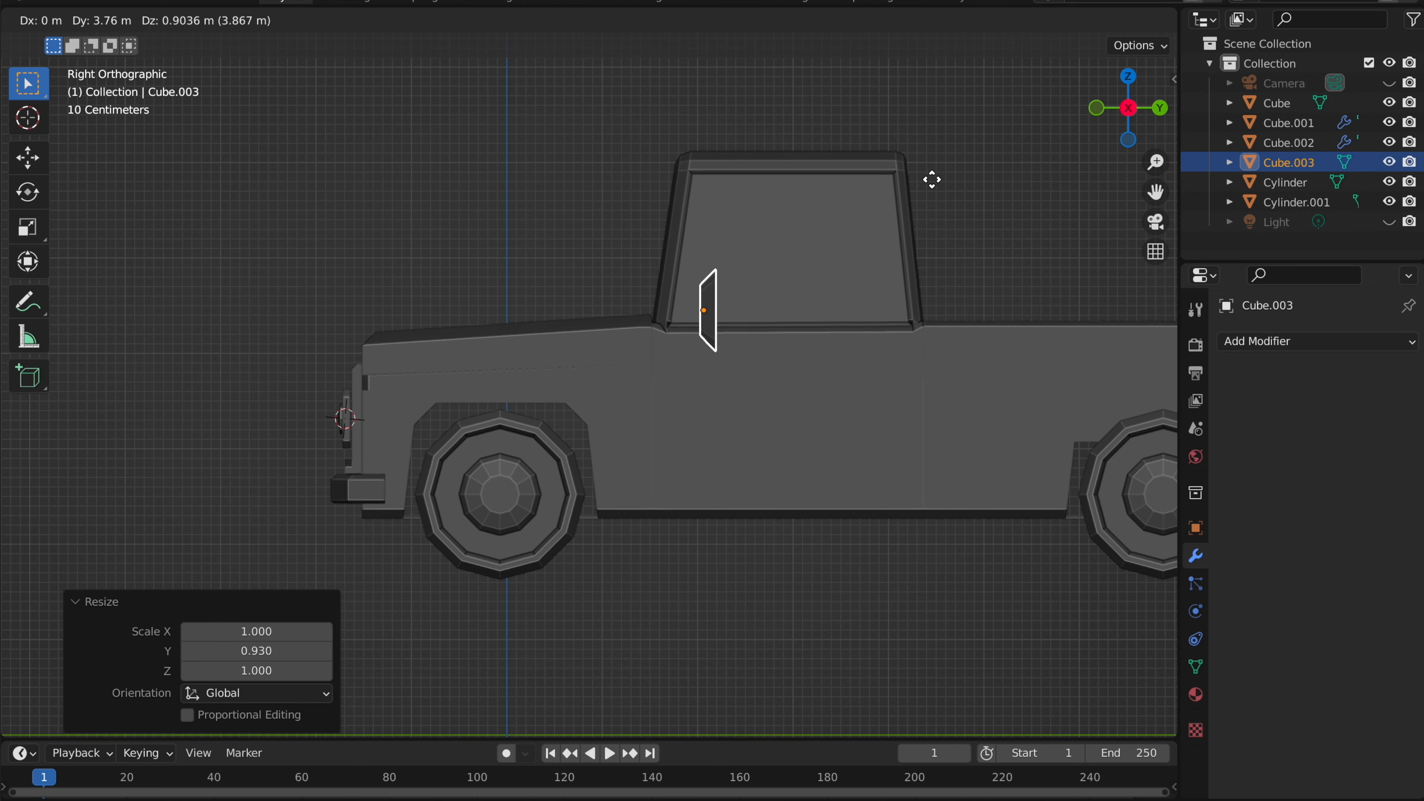
click(932, 180)
- Move the mirror along X closer to the side of the cab
middle_drag(925, 187, 924, 187)
key(g)
key(y)
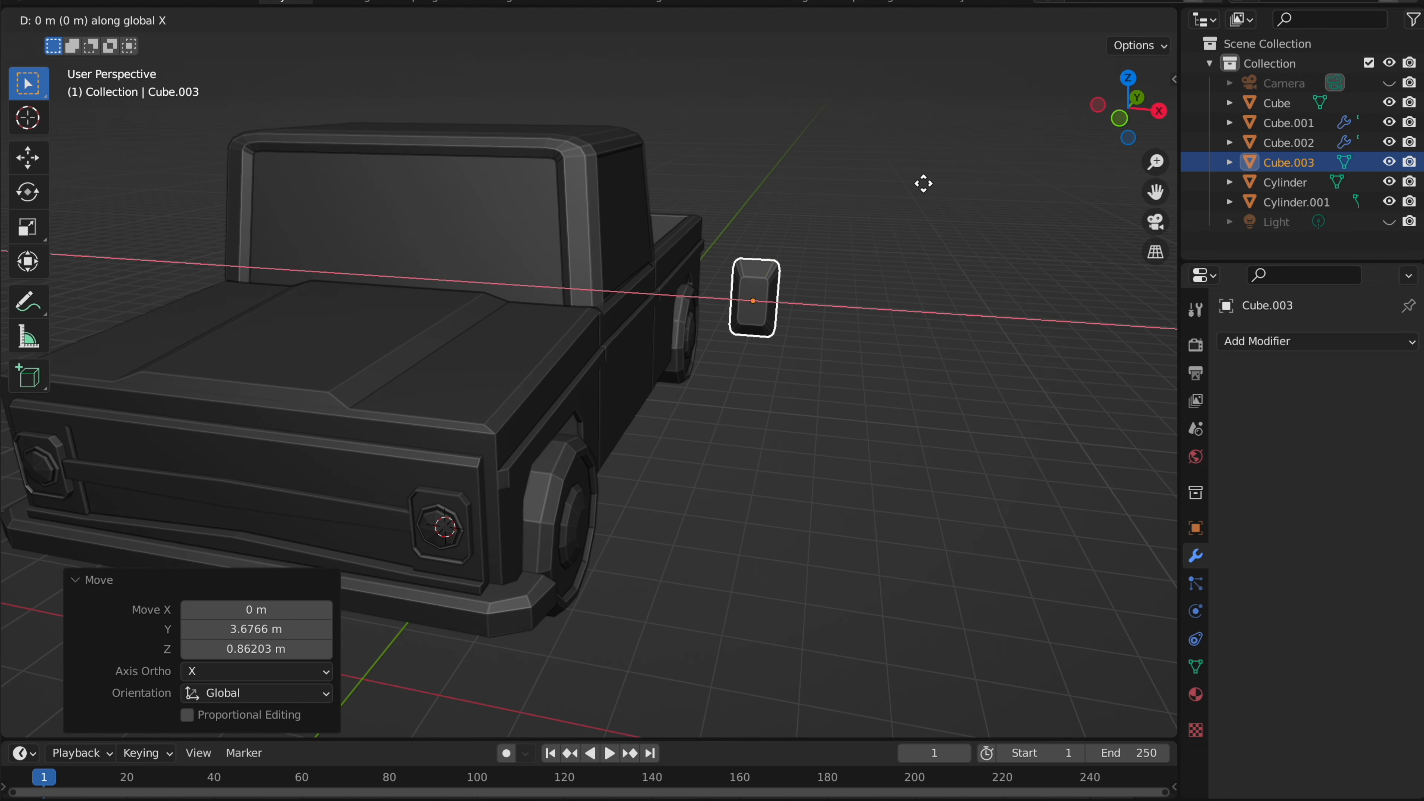
key(x)
click(814, 178)
- Scale the mirror down, finishing with a uniform factor of about 0.838, and thin it to about 0.734 along Y
key(s)
middle_drag(814, 177, 786, 187)
click(785, 190)
scroll(786, 189, up, 5)
key(s)
click(761, 190)
key(s)
key(y)
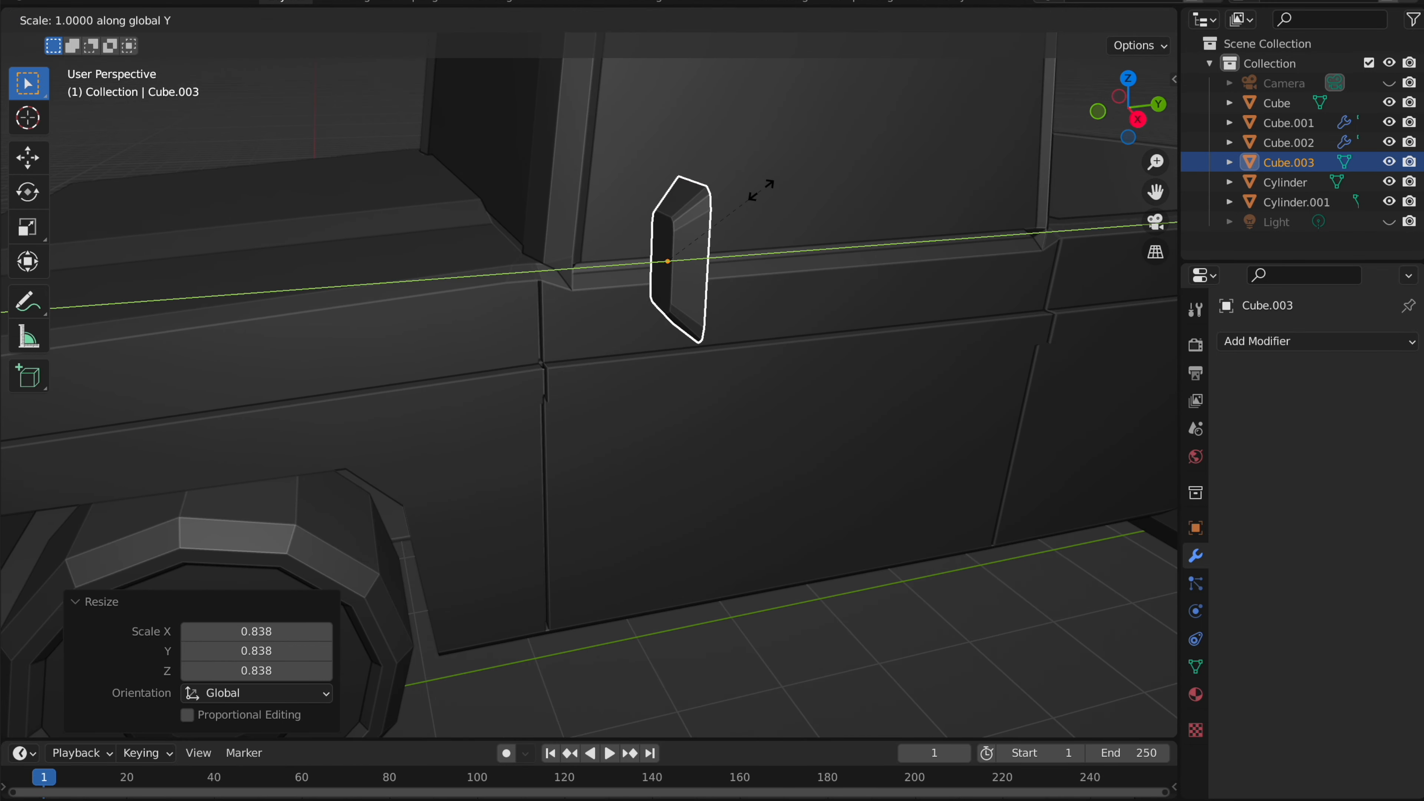
click(729, 201)
- Add a cube at the lower part of the side mirror and scale it down to about 0.121
mouse_move(729, 200)
middle_down()
mouse_move(716, 185)
mouse_move(720, 197)
middle_up()
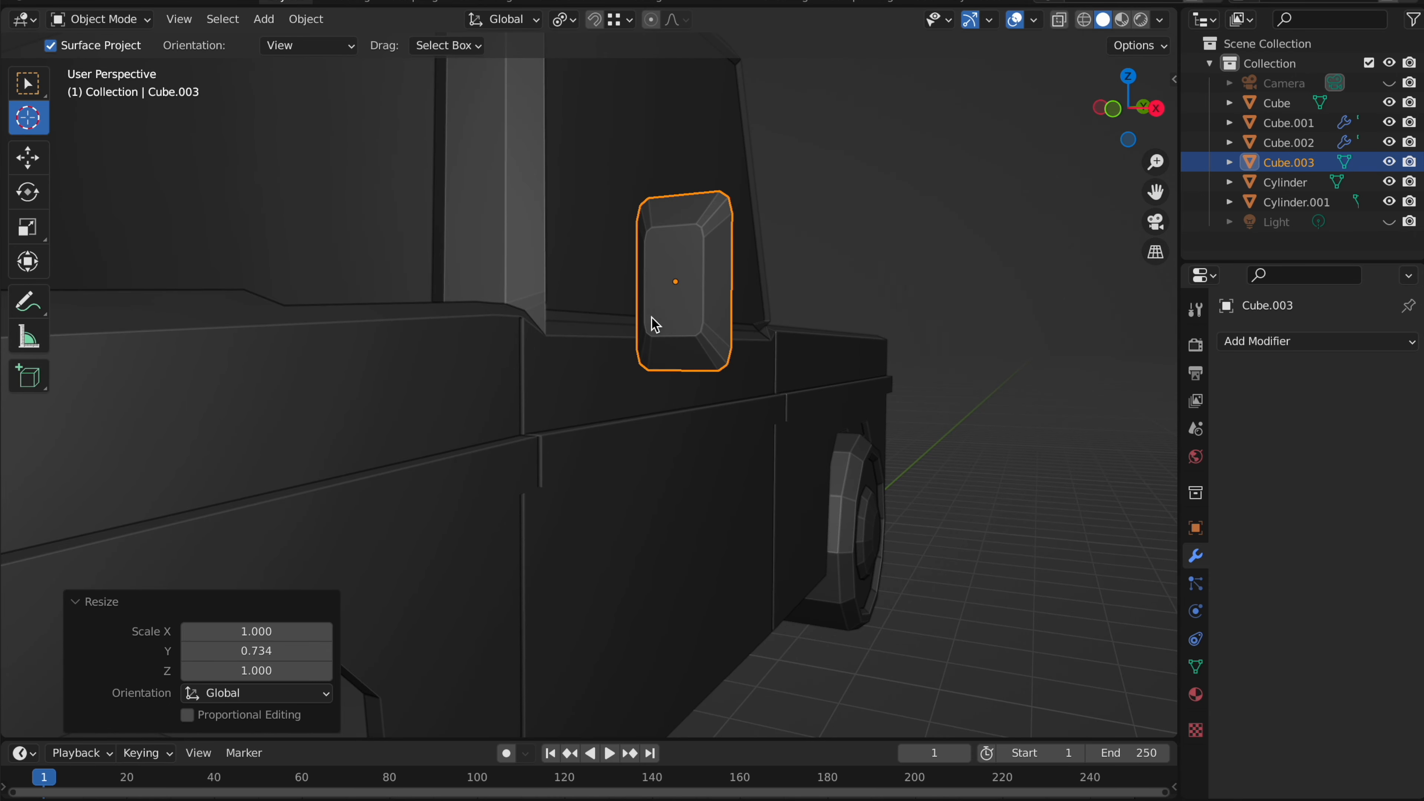
key(shift+a)
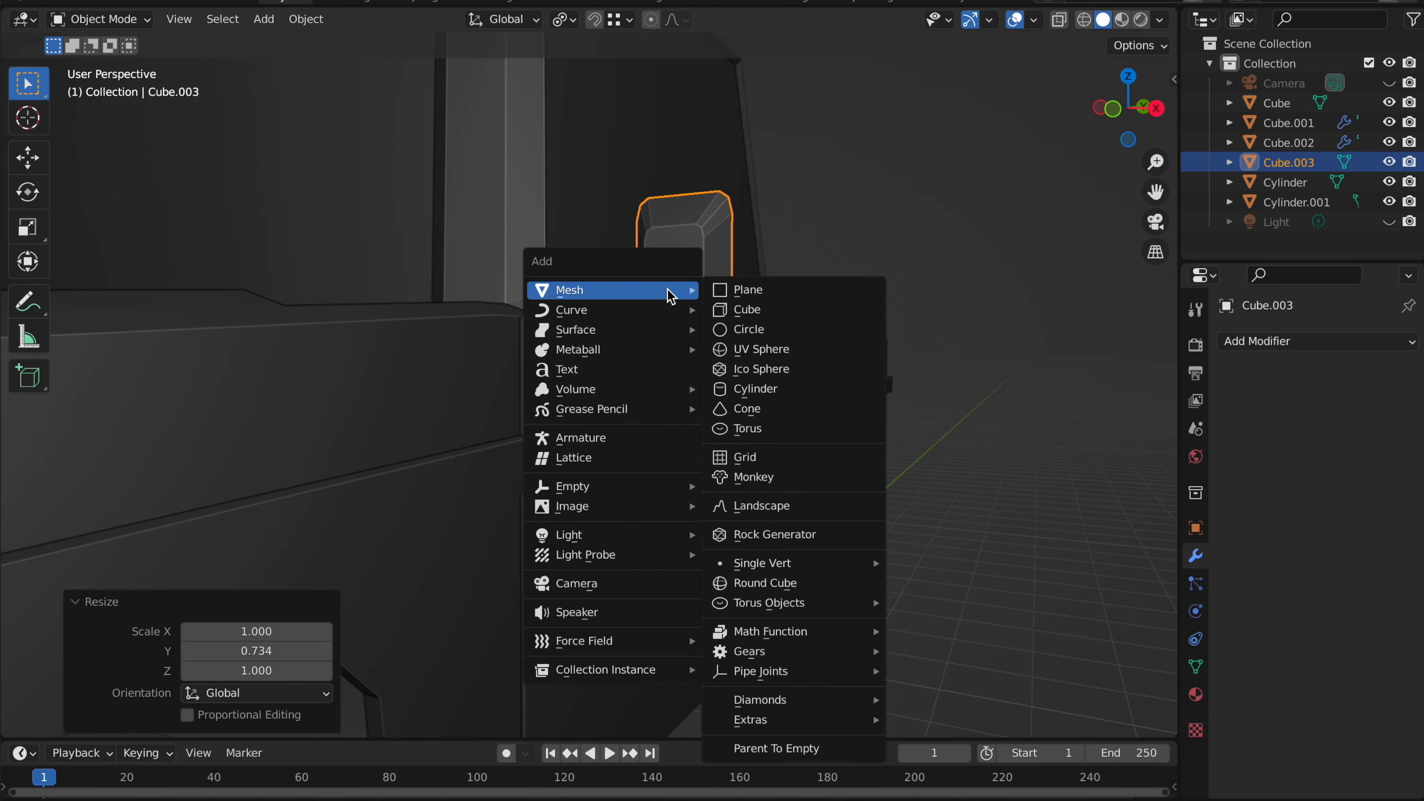
click(739, 310)
key(s)
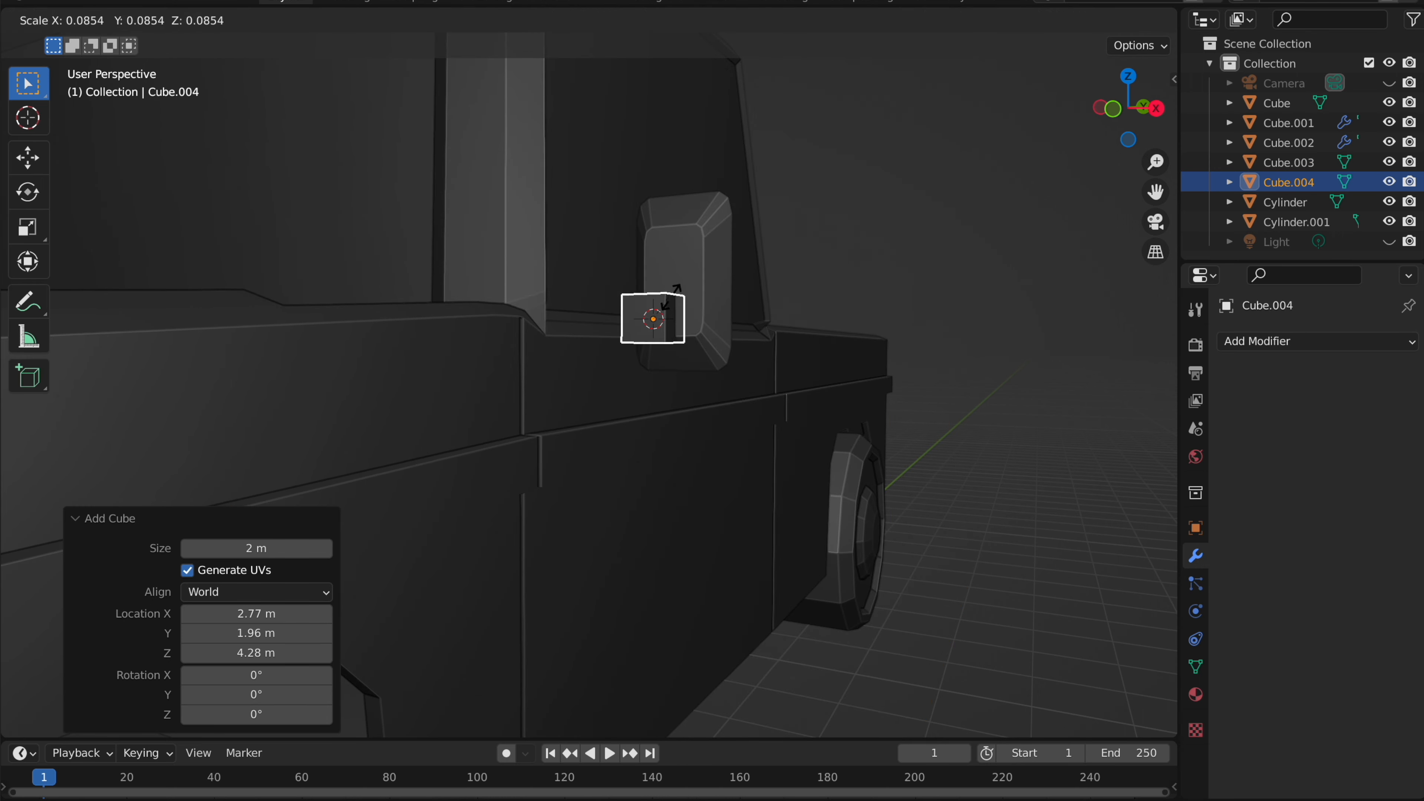
click(656, 320)
- In front view, move the small cube under the middle of the side mirror and scale it to about 0.501
click(1116, 108)
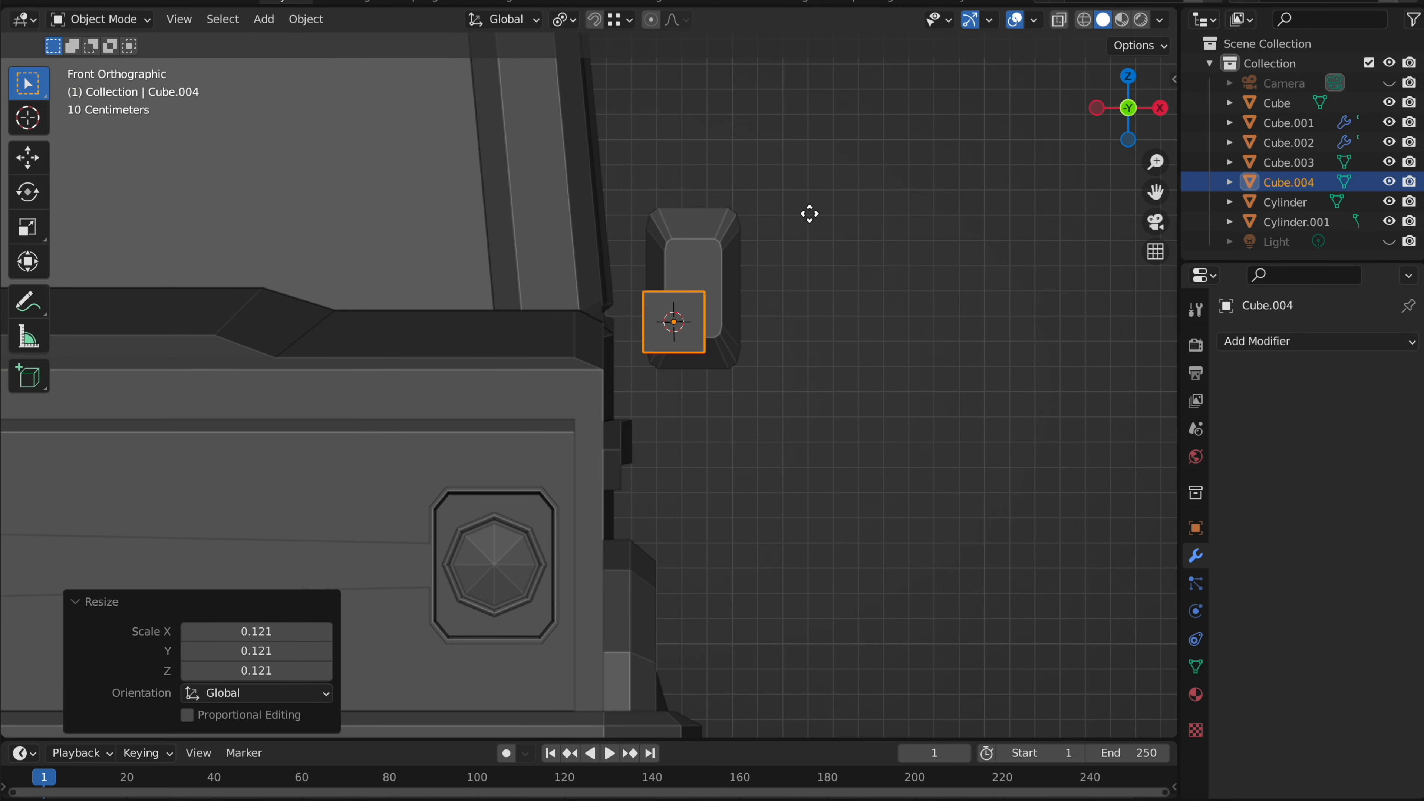
key(g)
click(836, 232)
key(s)
click(766, 286)
- Shrink the cube further and stretch it along Z into a narrow arm spanning the mirror's lower half
scroll(760, 285, up, 3)
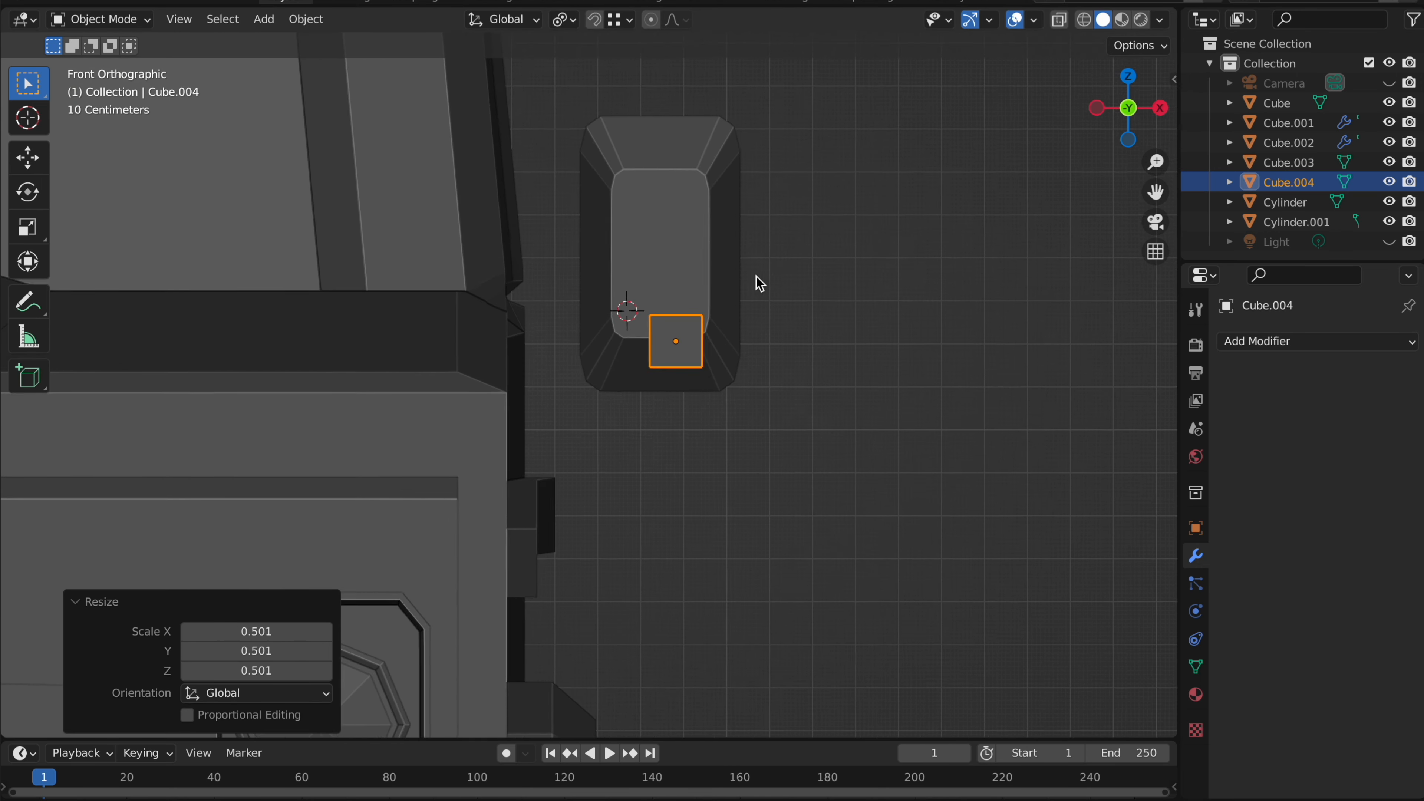
scroll(760, 285, up, 1)
key(s)
click(767, 291)
key(s)
key(z)
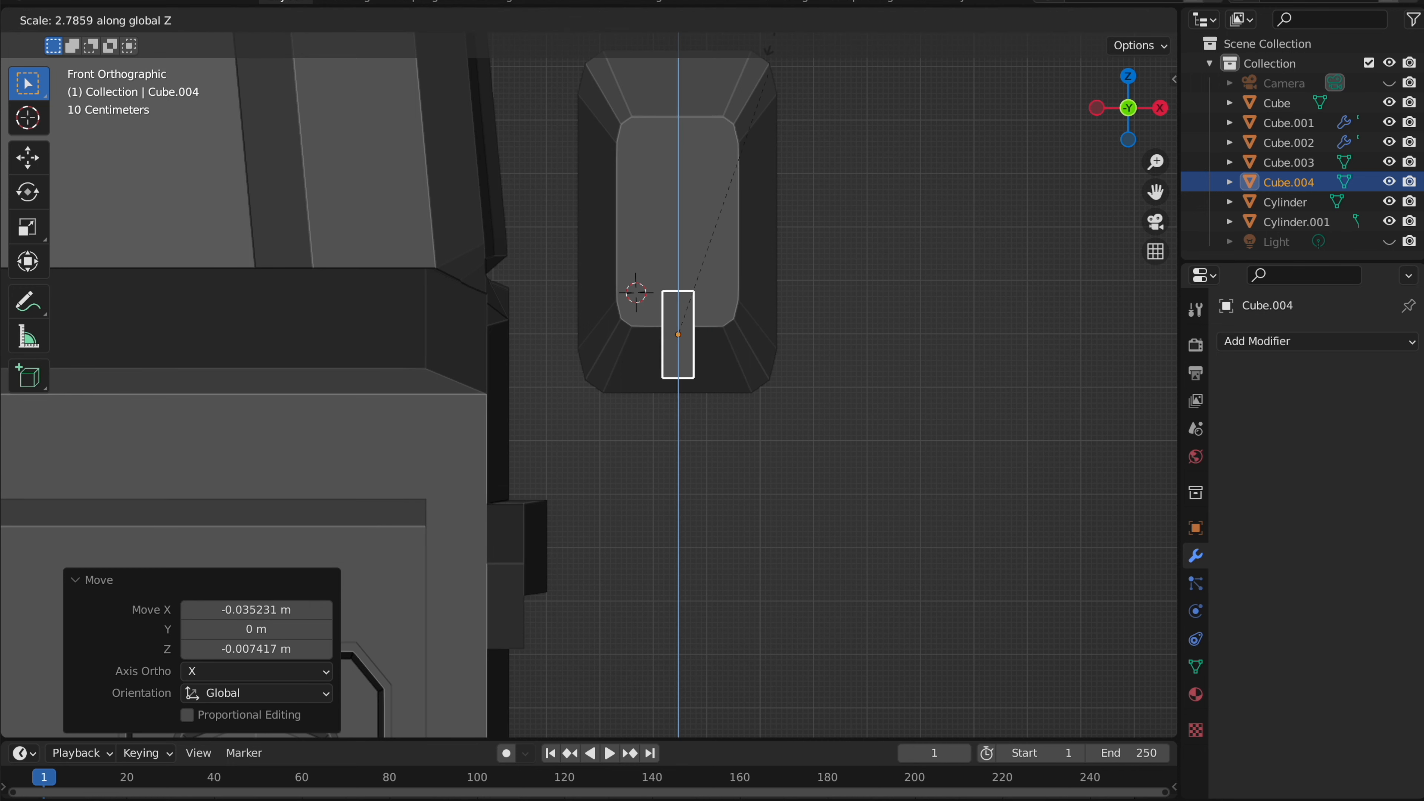
click(754, 523)
- Extrude the arm's bottom face down about 0.194 m and shift its end about 0.063 m along negative X
key(Tab)
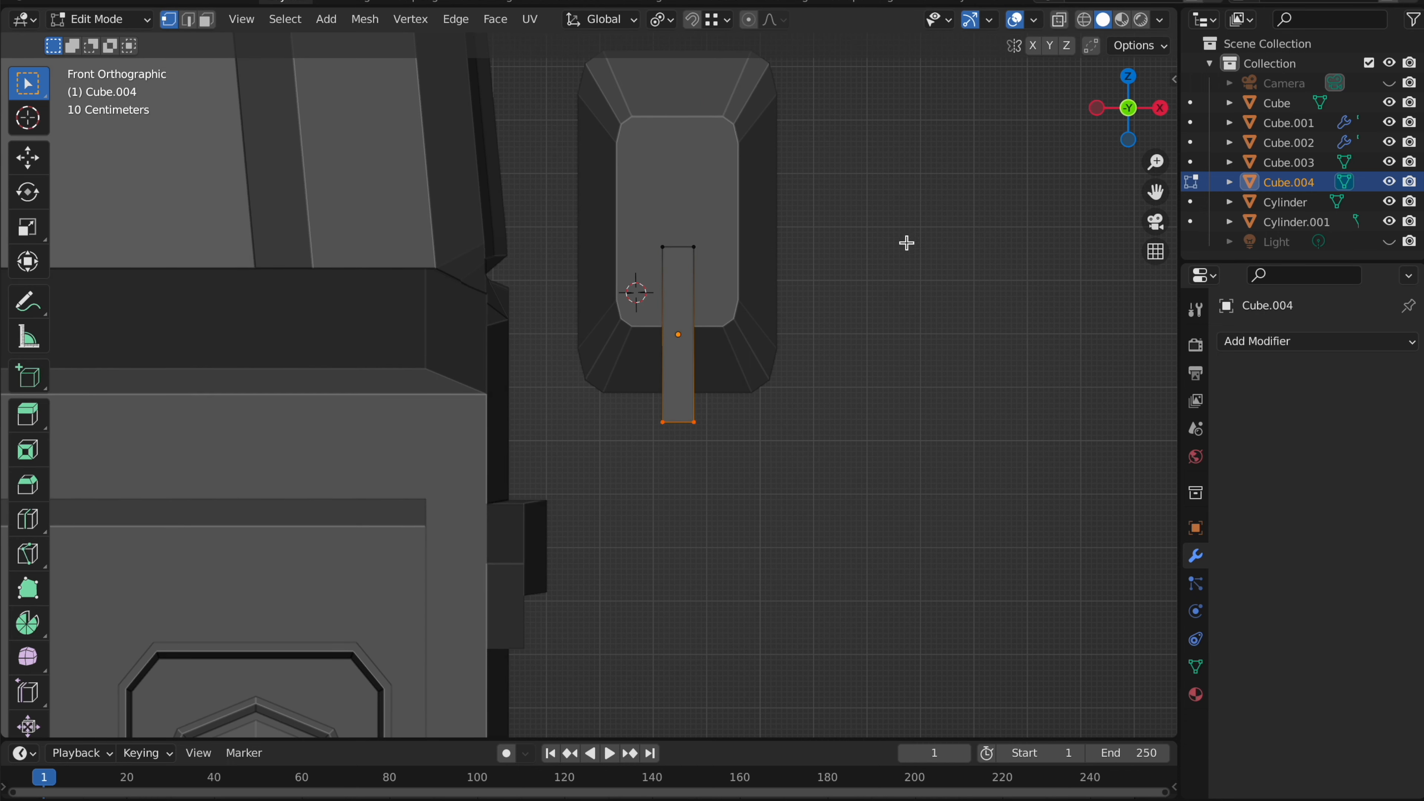
middle_drag(907, 243, 721, 232)
key(e)
click(727, 404)
key(g)
key(y)
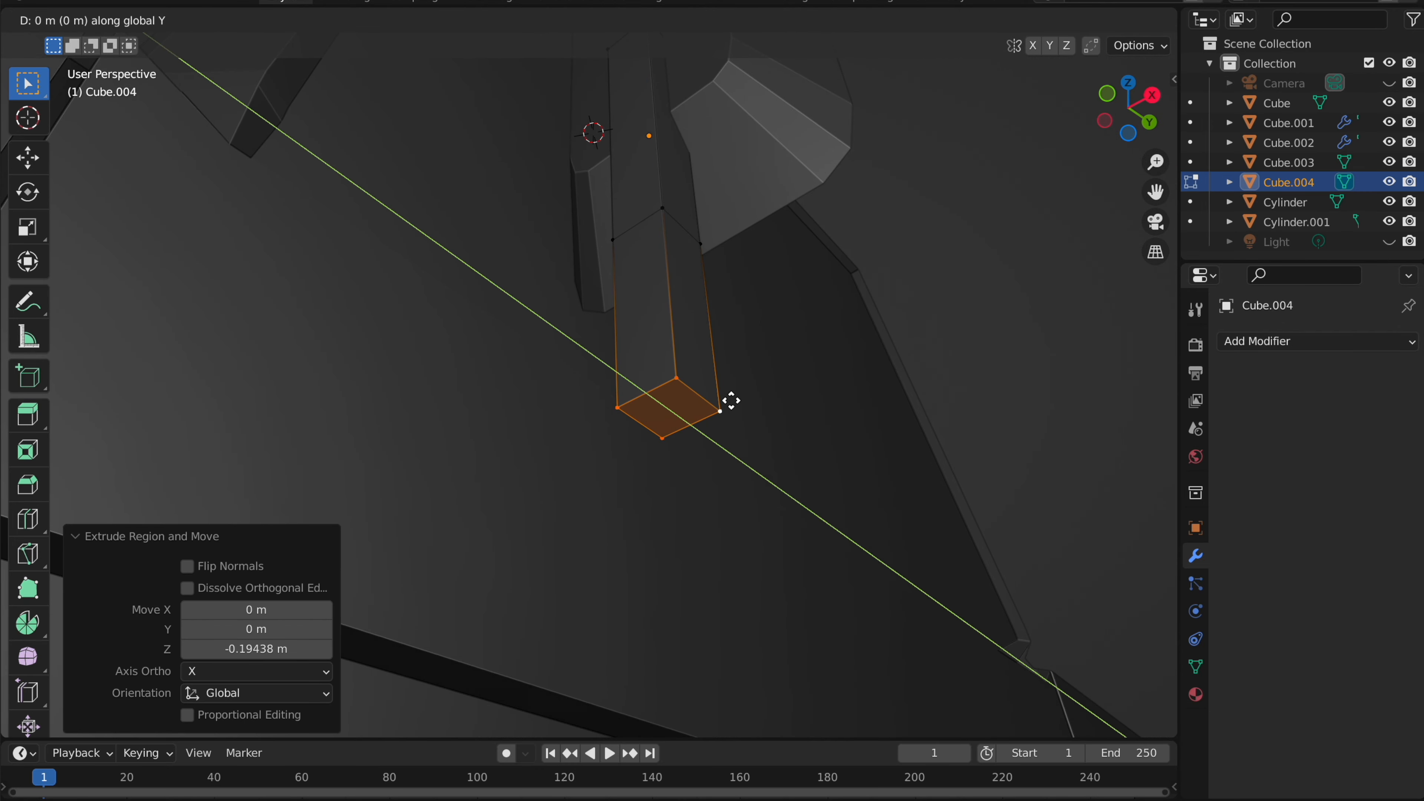
key(x)
click(672, 430)
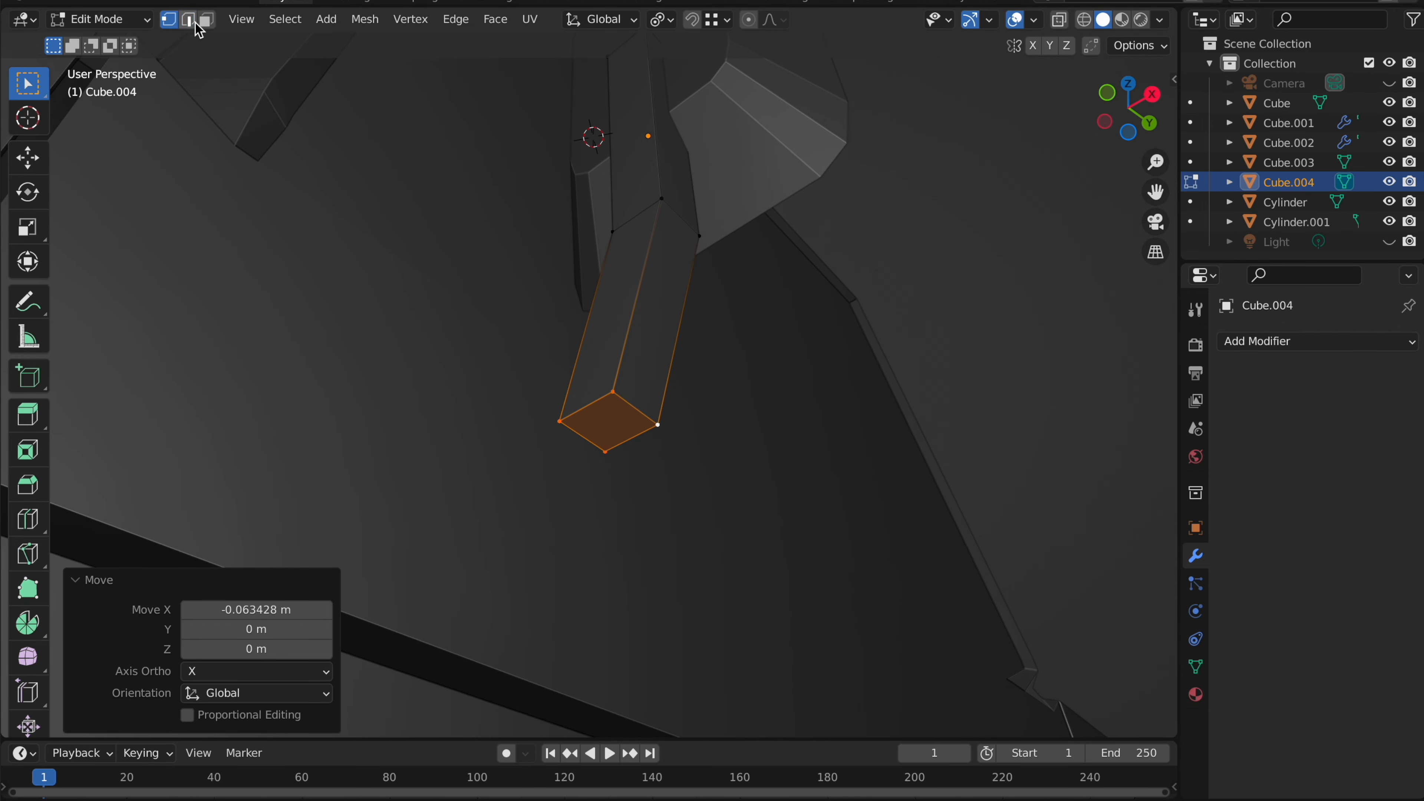
- Inset the arm's bottom face and extrude it downward twice, the second time by about 0.064 m
key(i)
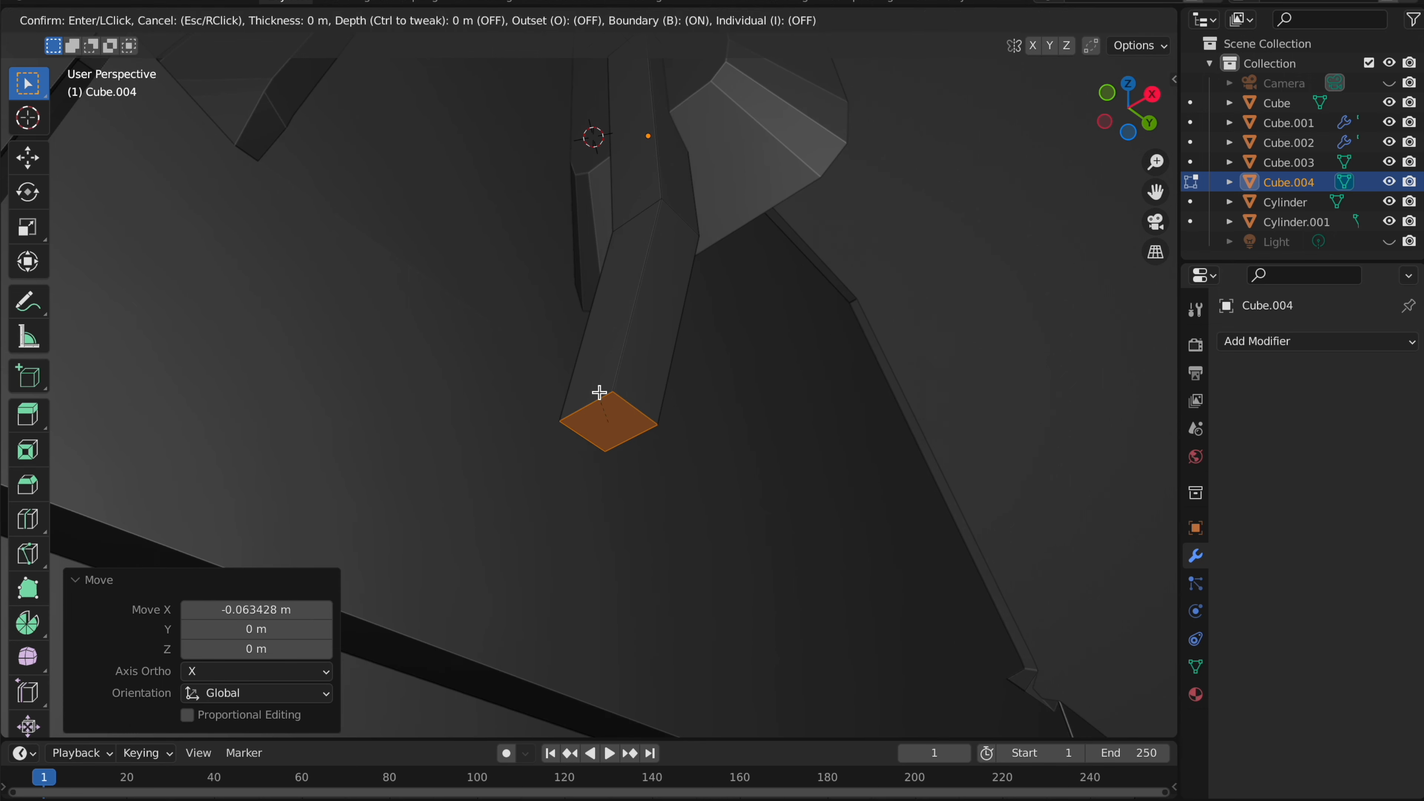
click(603, 407)
middle_drag(602, 407, 645, 471)
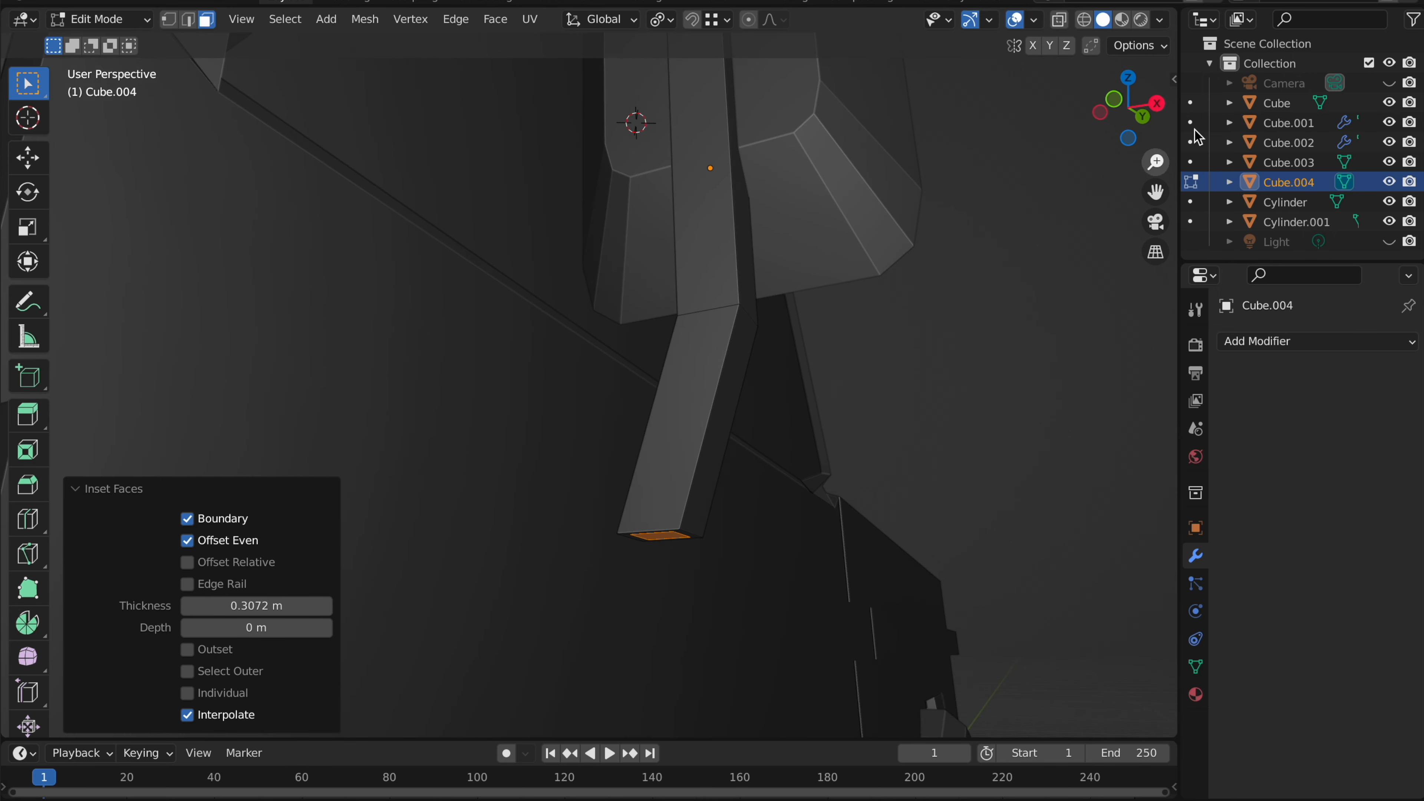
click(1119, 122)
key(e)
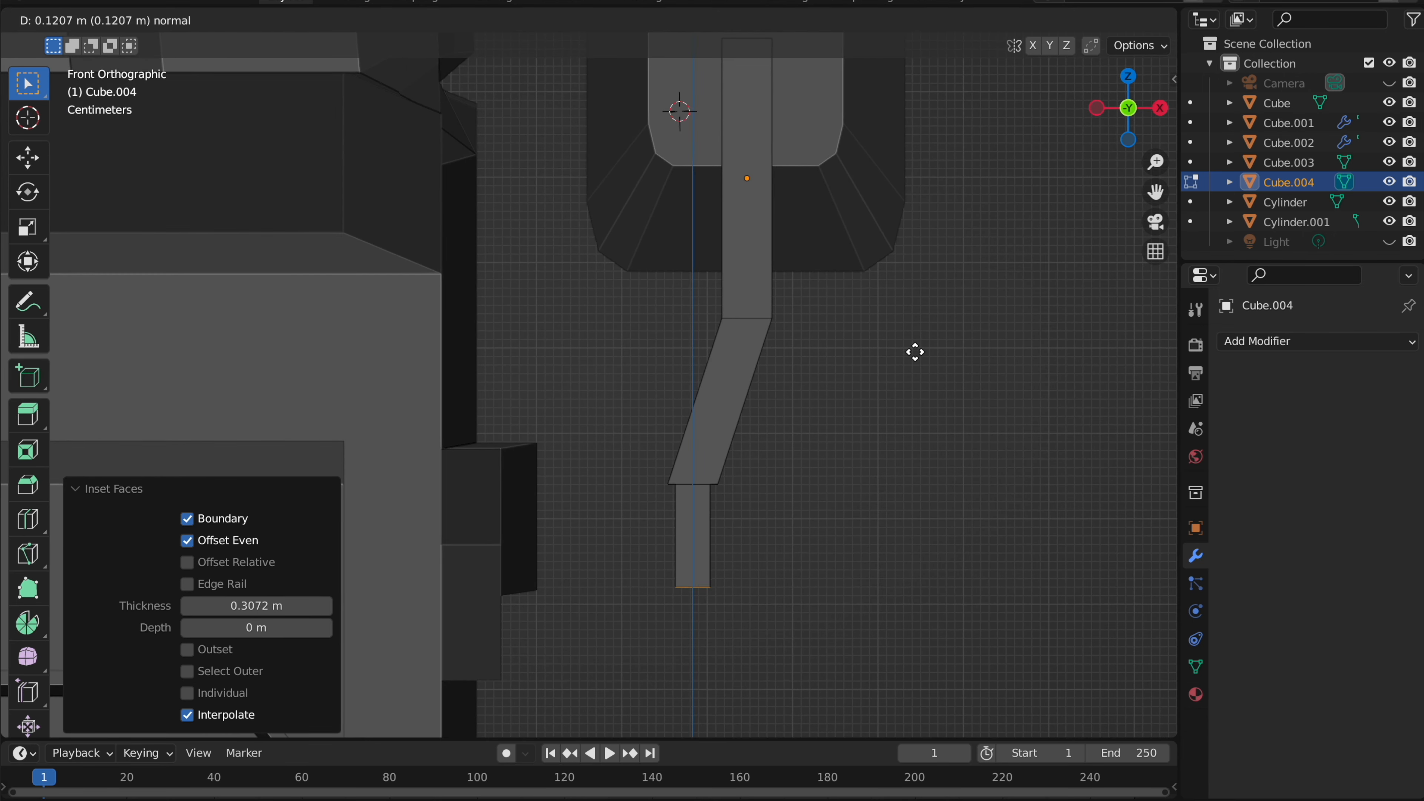
click(916, 357)
key(e)
click(918, 369)
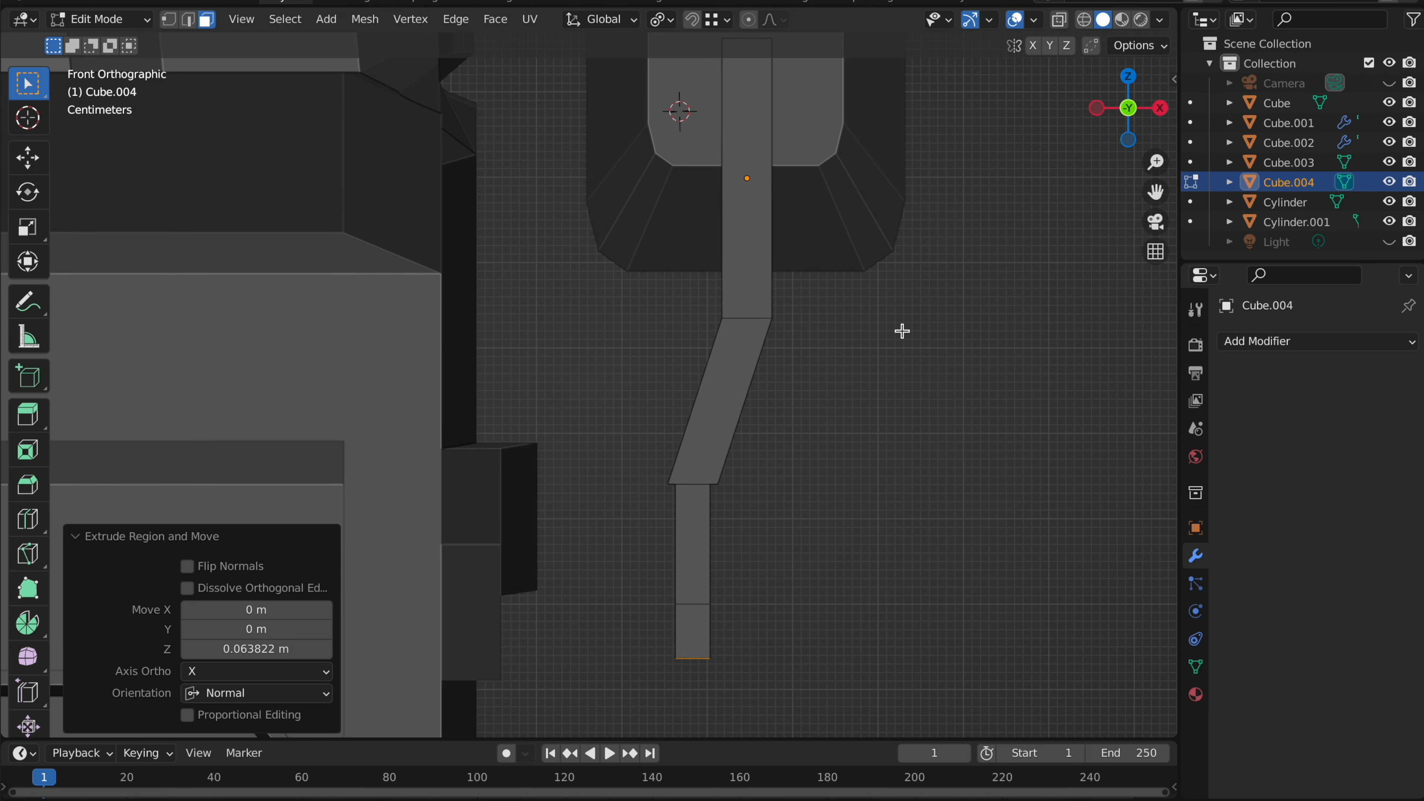
- Rotate the arm's end face about 43.5° and move it toward the truck body to form a bent foot
click(947, 580)
key(g)
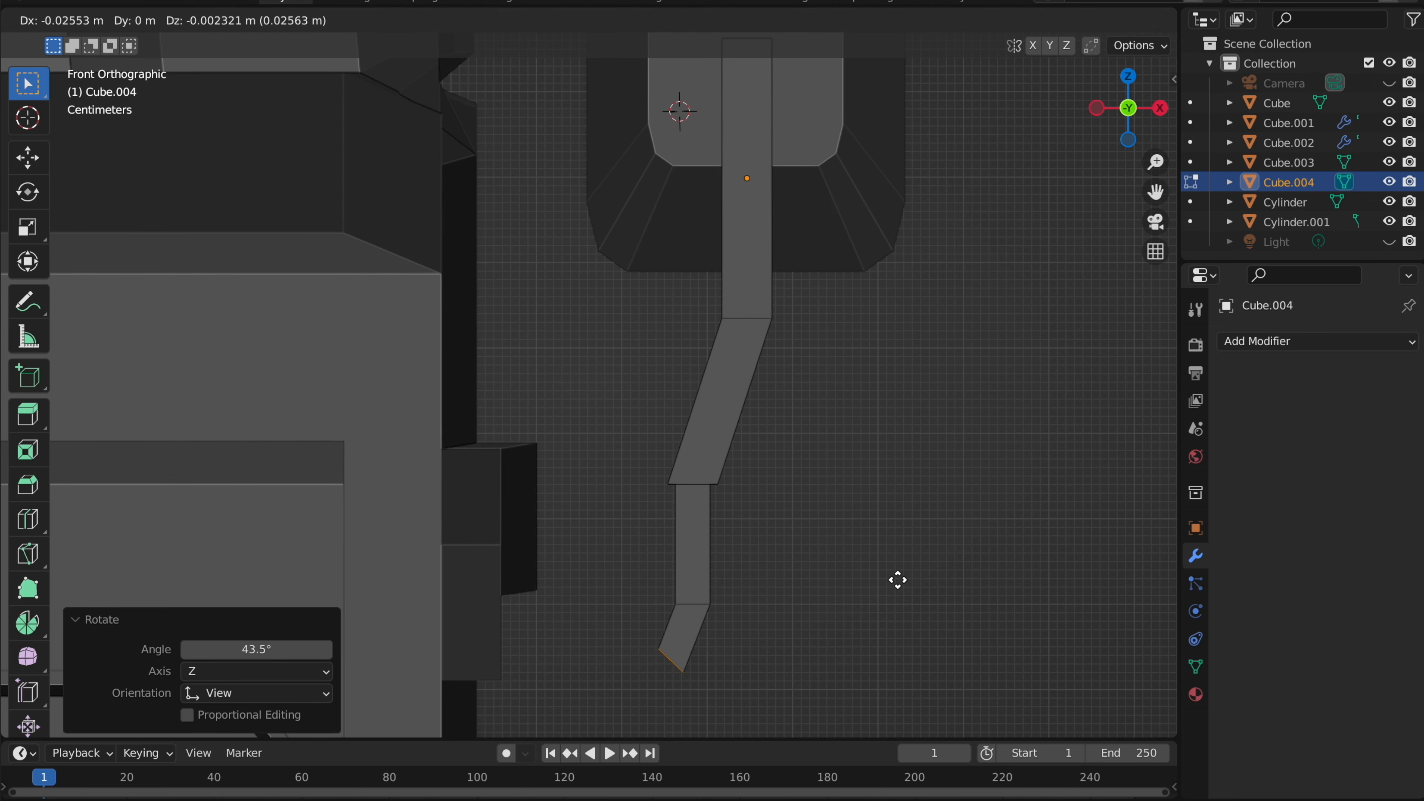
click(884, 582)
key(Tab)
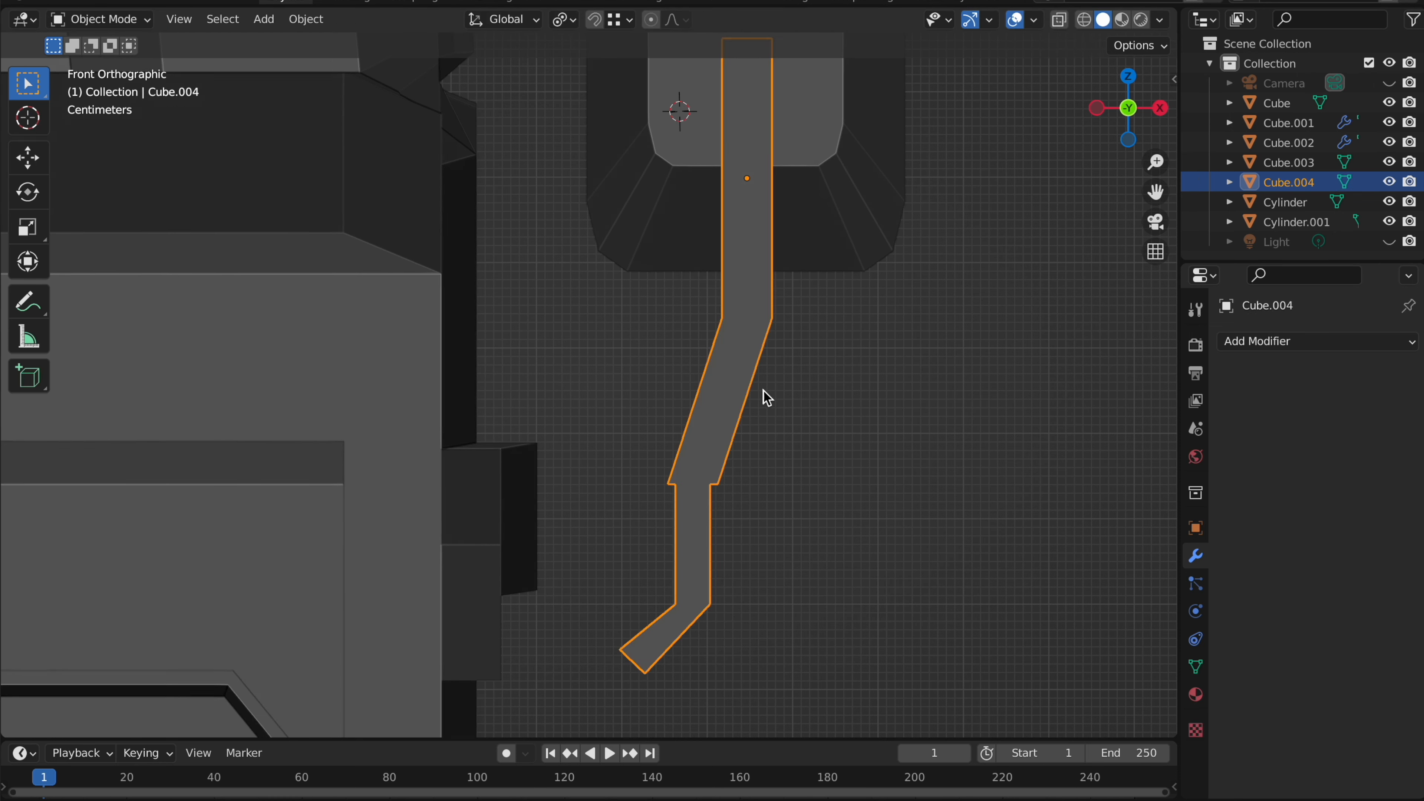
- Select the mirror housing together with its arm and raise both along Z
middle_drag(763, 396, 769, 410)
scroll(770, 410, down, 5)
shift+click(609, 241)
key(g)
key(z)
click(570, 103)
middle_drag(571, 104, 495, 121)
scroll(571, 104, down, 5)
click(502, 115)
scroll(501, 121, down, 5)
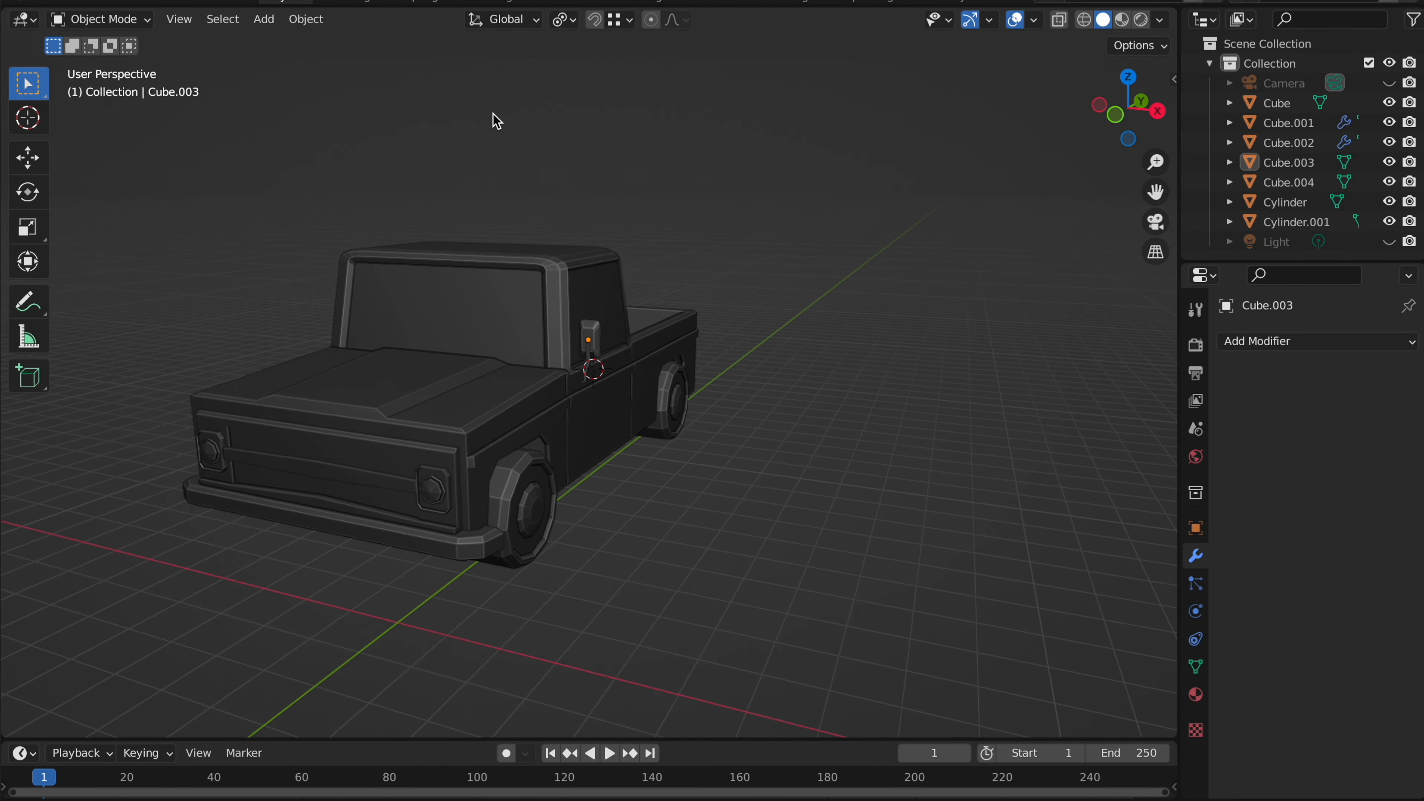
- Mirror the side mirror housing along X to the other side of the truck with a Mirror modifier and apply it
scroll(608, 346, up, 2)
key(KP_Decimal)
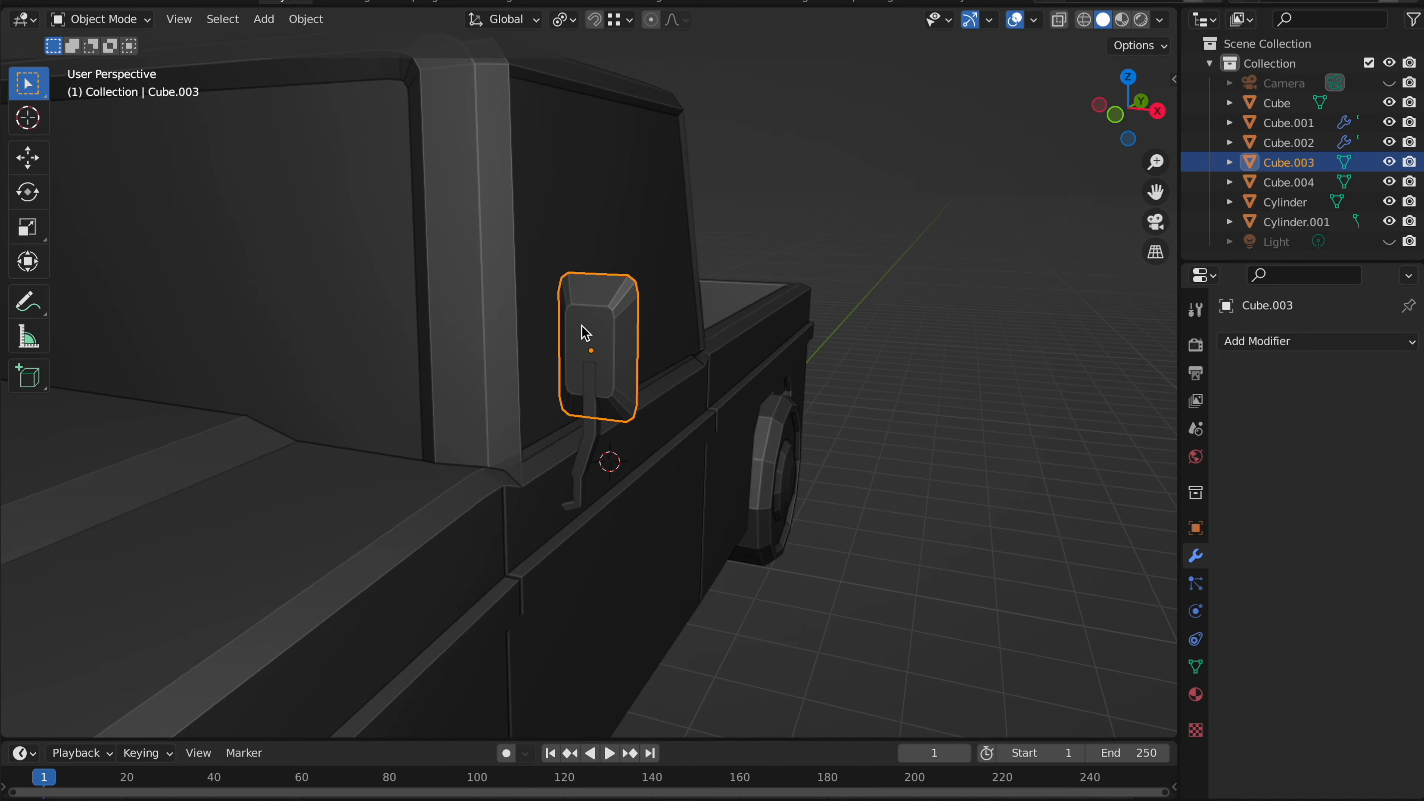
click(1324, 338)
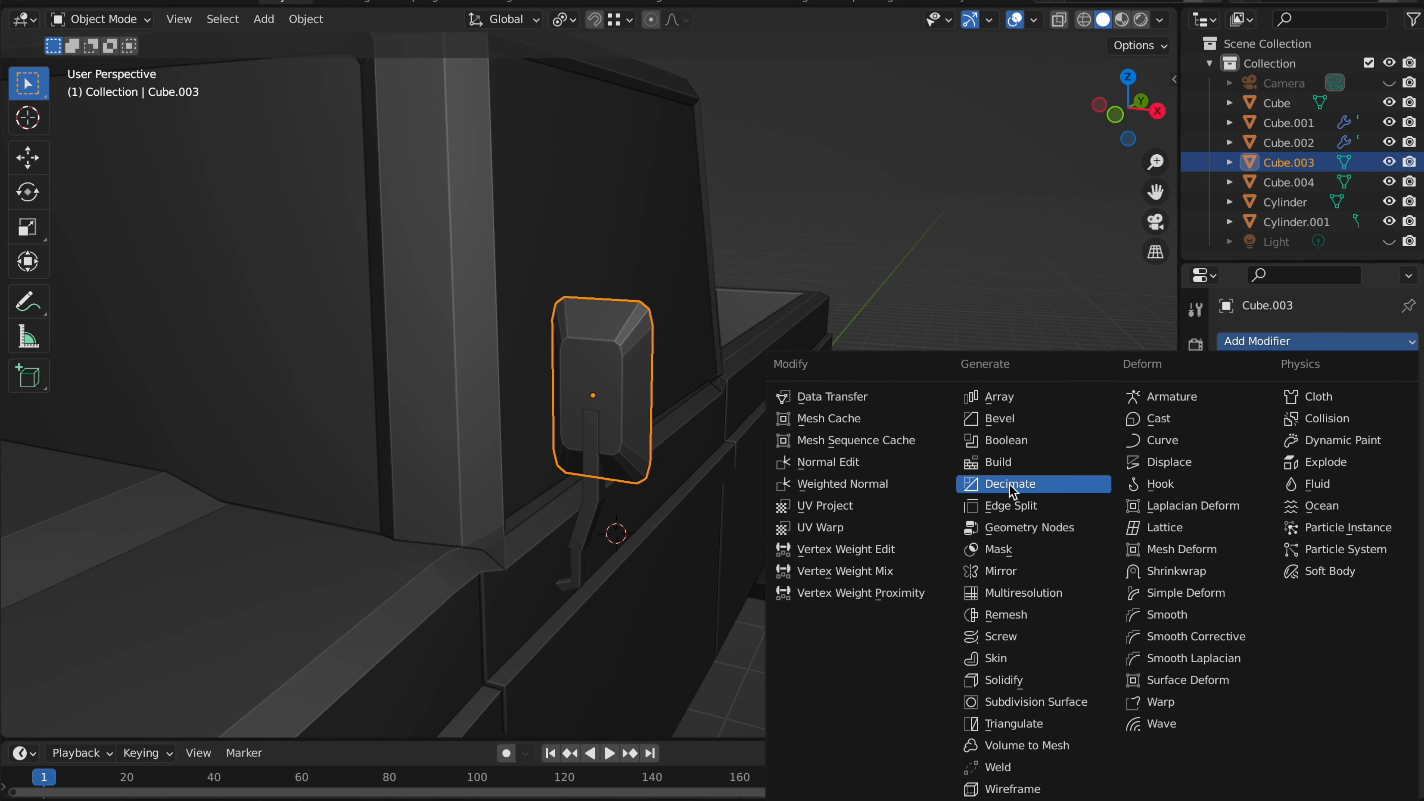
click(1019, 573)
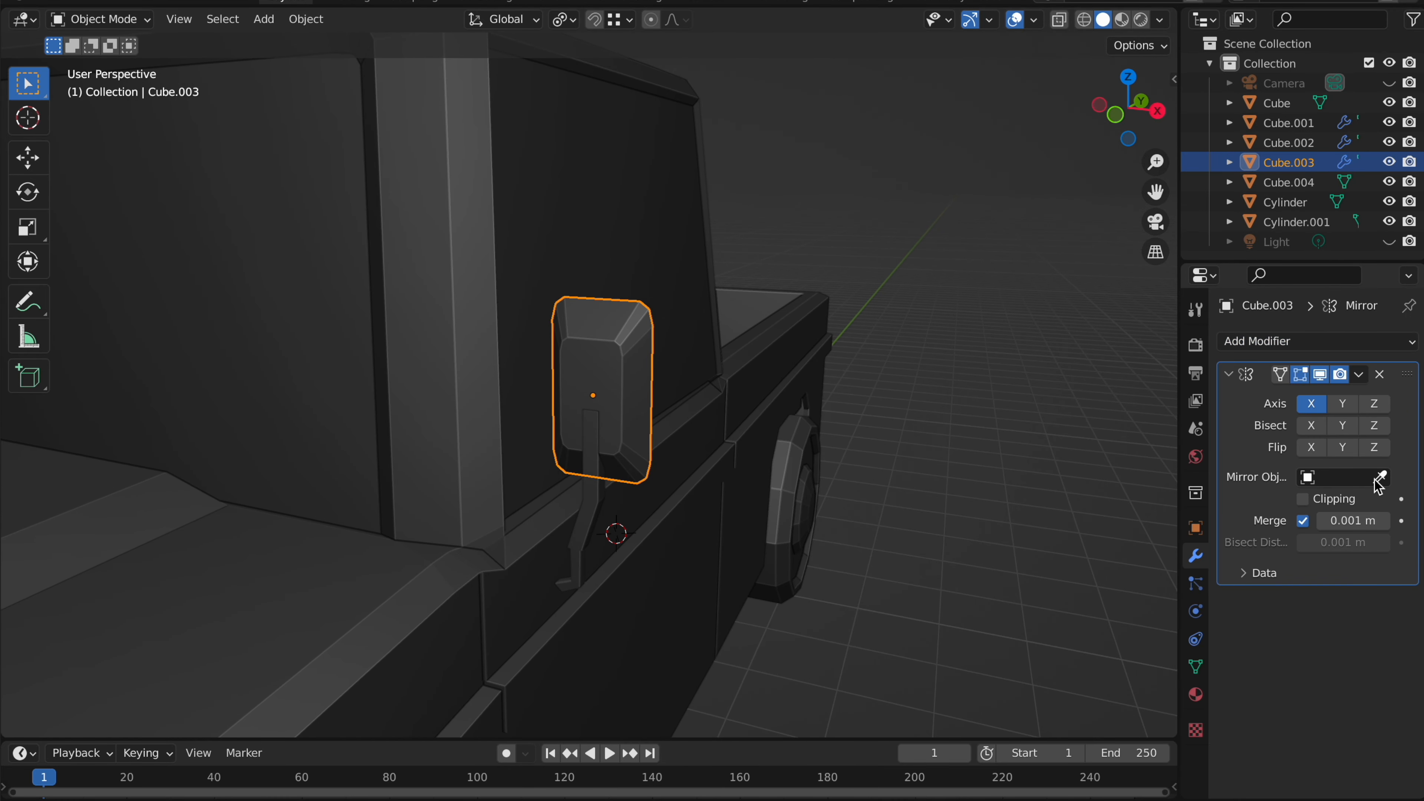
click(1358, 374)
click(1284, 398)
- Mirror the mirror arm along X to the truck's other side with a Mirror modifier and apply it
click(599, 509)
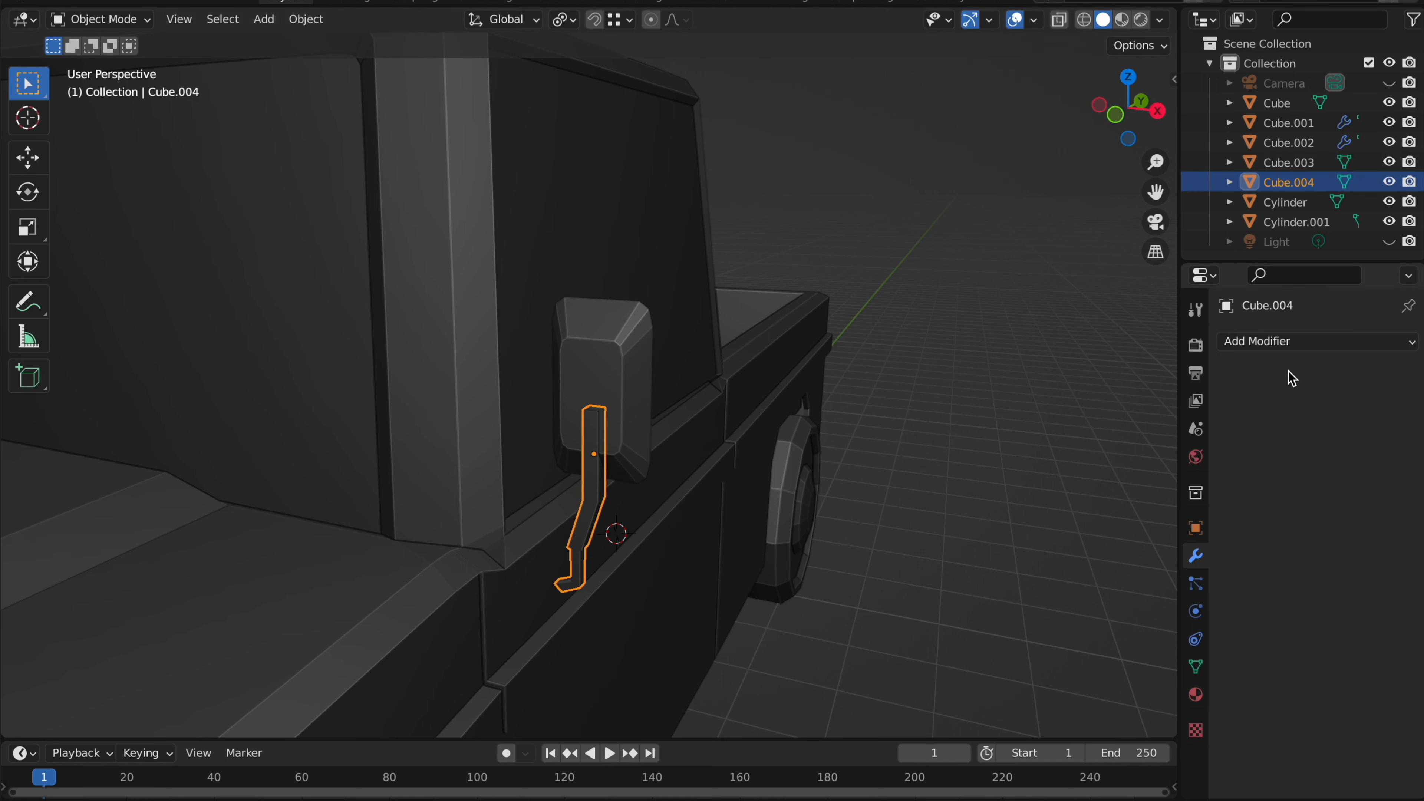
click(1289, 342)
click(1022, 572)
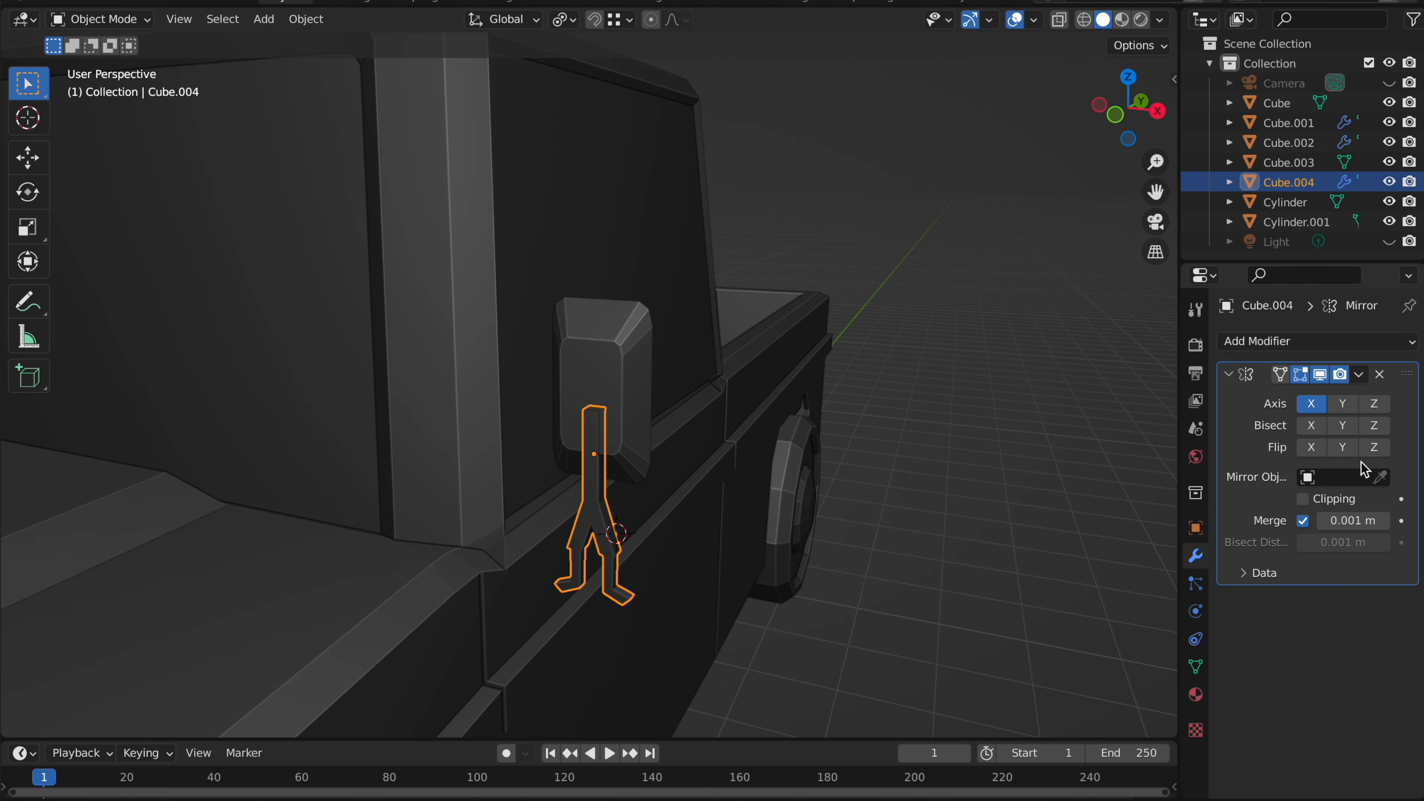
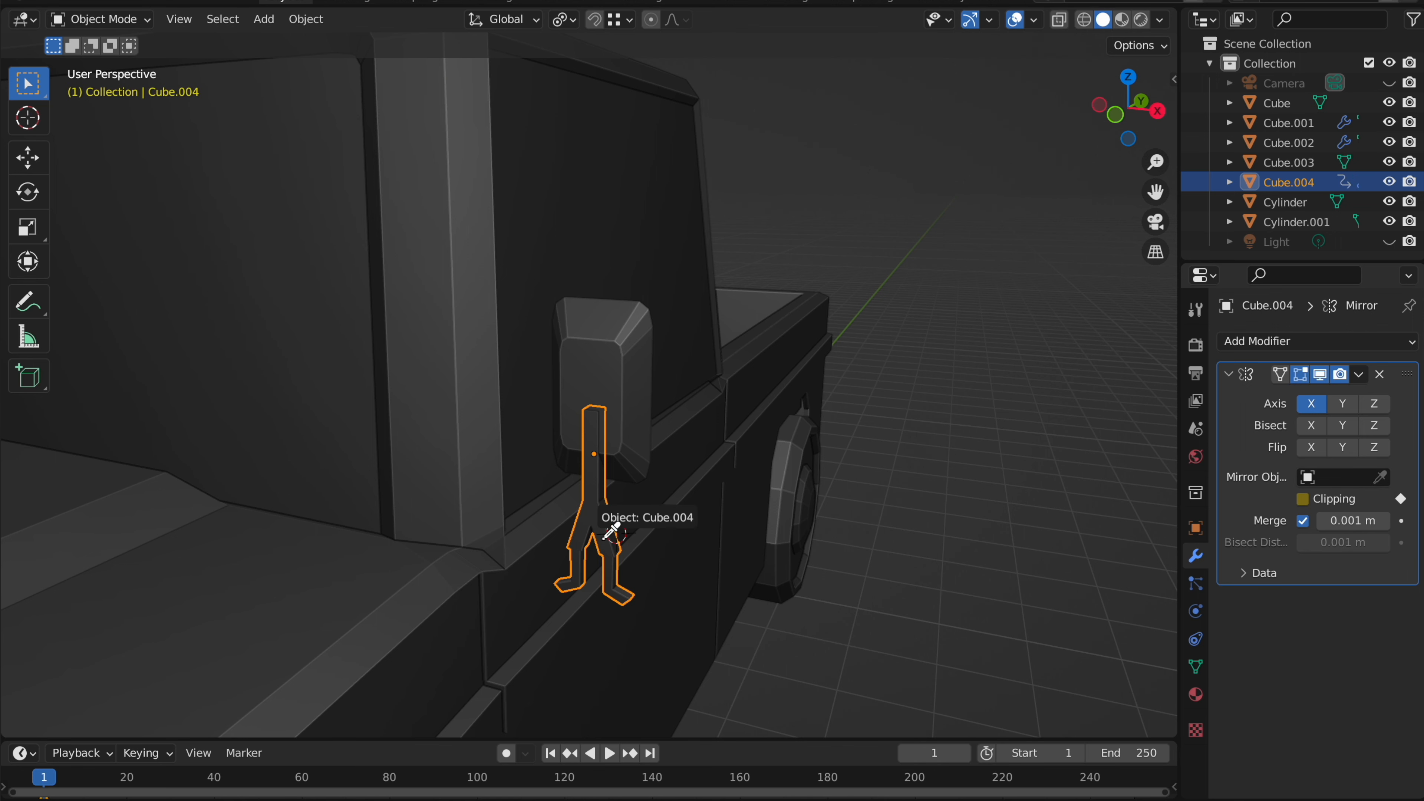
click(1359, 374)
click(1354, 399)
key(Tab)
scroll(728, 316, down, 6)
key(Tab)
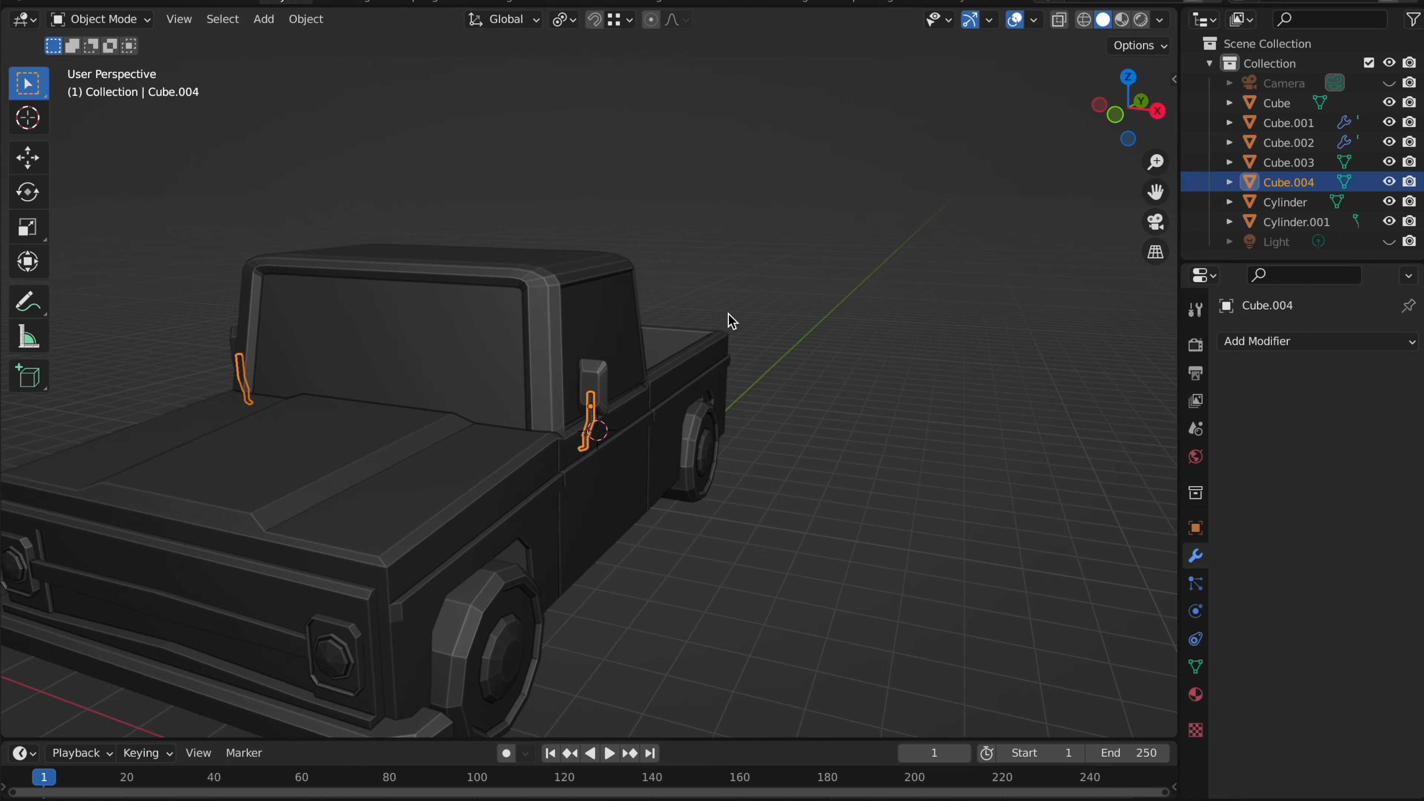
- Examine the whole truck from the front, side and rear
click(728, 315)
scroll(728, 316, left, 10)
scroll(729, 315, down, 4)
scroll(737, 330, right, 10)
scroll(737, 329, right, 2)
scroll(737, 330, right, 10)
scroll(737, 329, down, 4)
scroll(738, 329, left, 8)
scroll(737, 337, right, 8)
scroll(725, 337, up, 3)
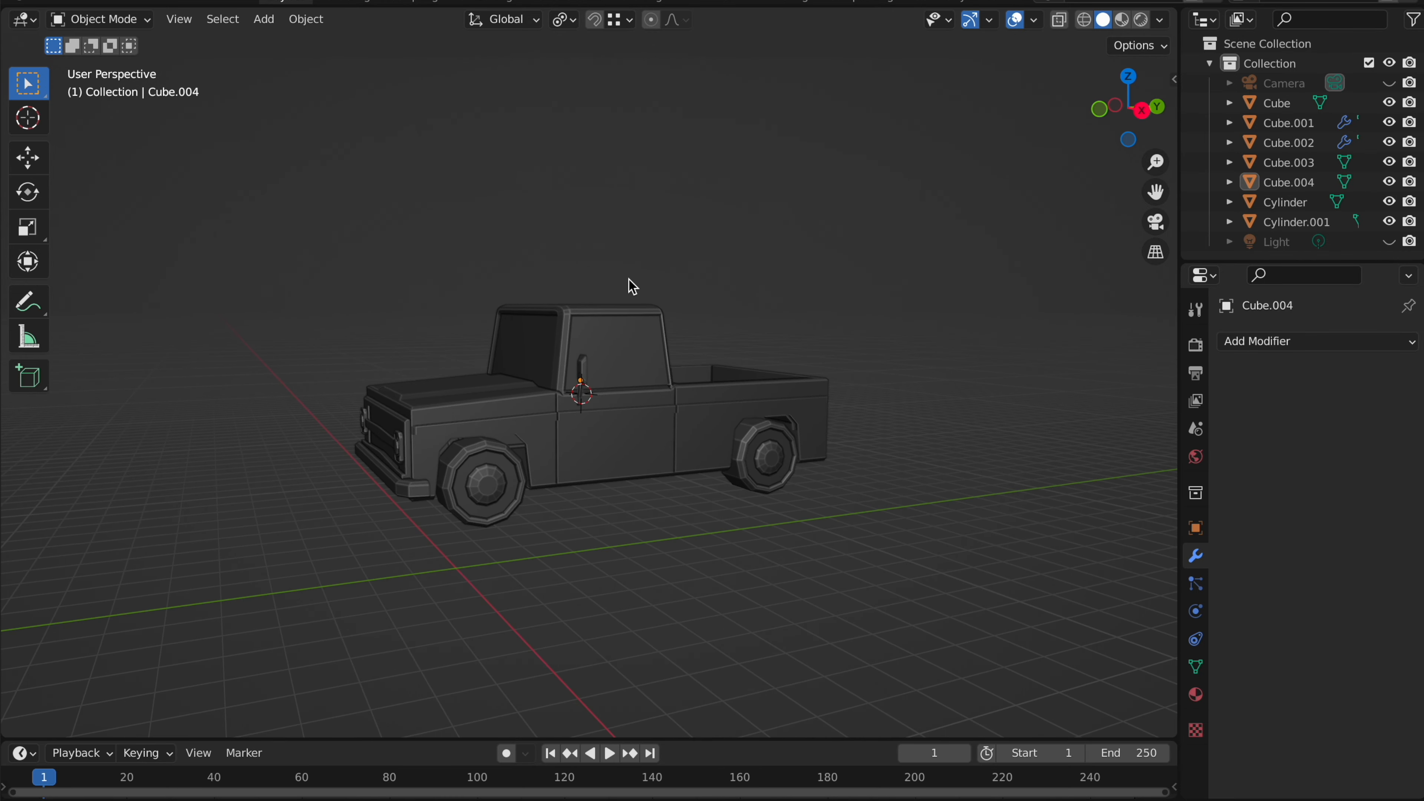
scroll(632, 286, right, 8)
scroll(649, 323, up, 3)
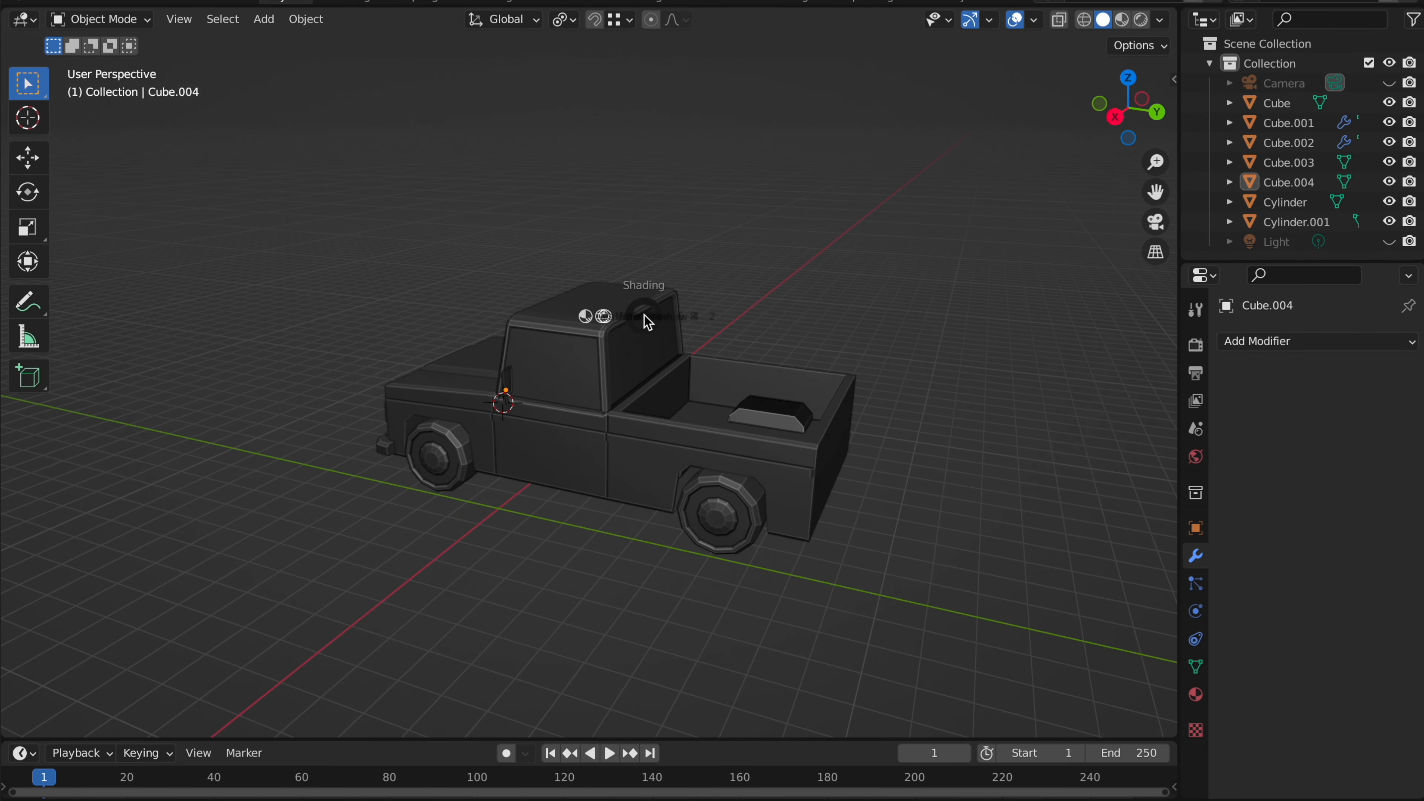
- Inspect the truck in Material Preview shading, select its body and return the viewport to Solid shading
key(z)
click(659, 360)
scroll(659, 360, right, 5)
scroll(660, 360, left, 10)
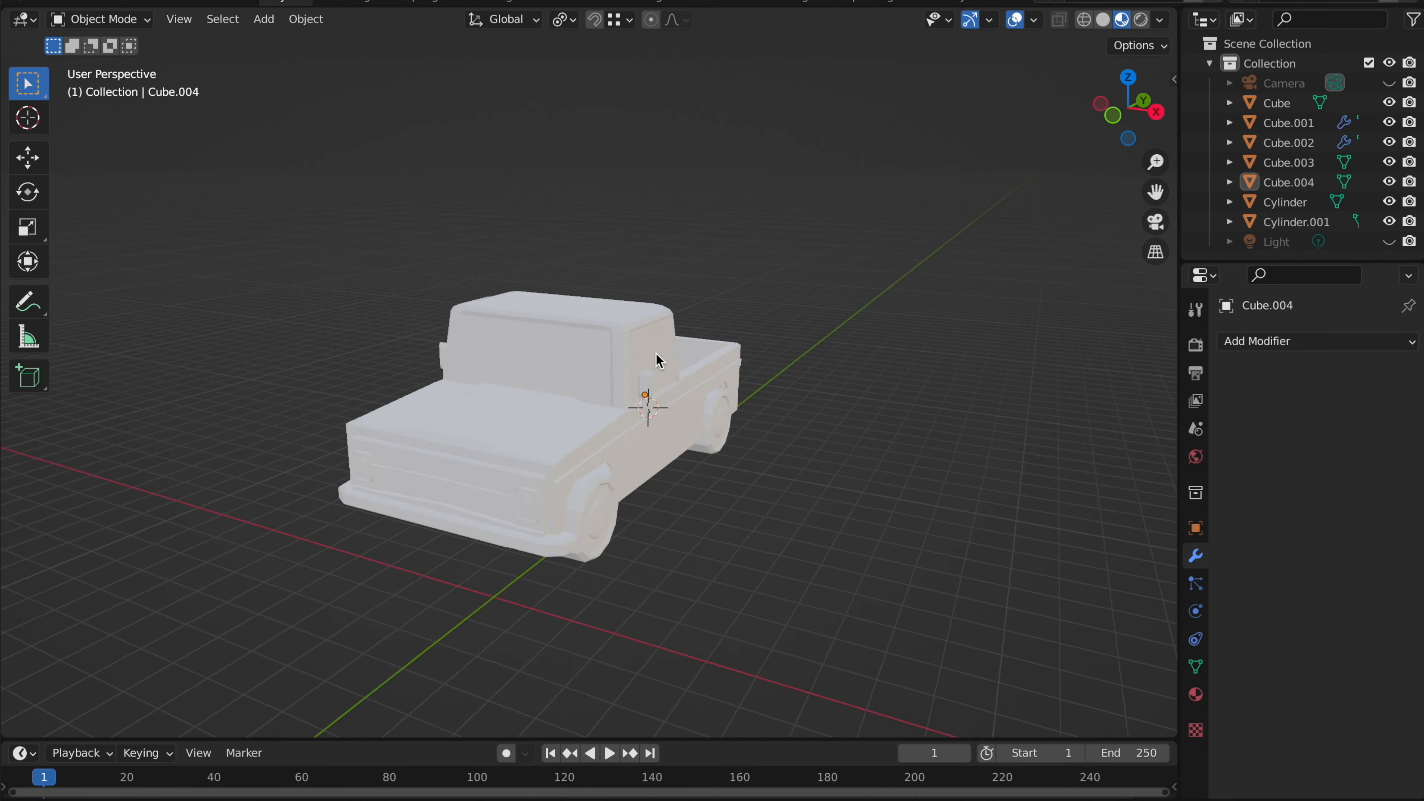
click(557, 356)
key(z)
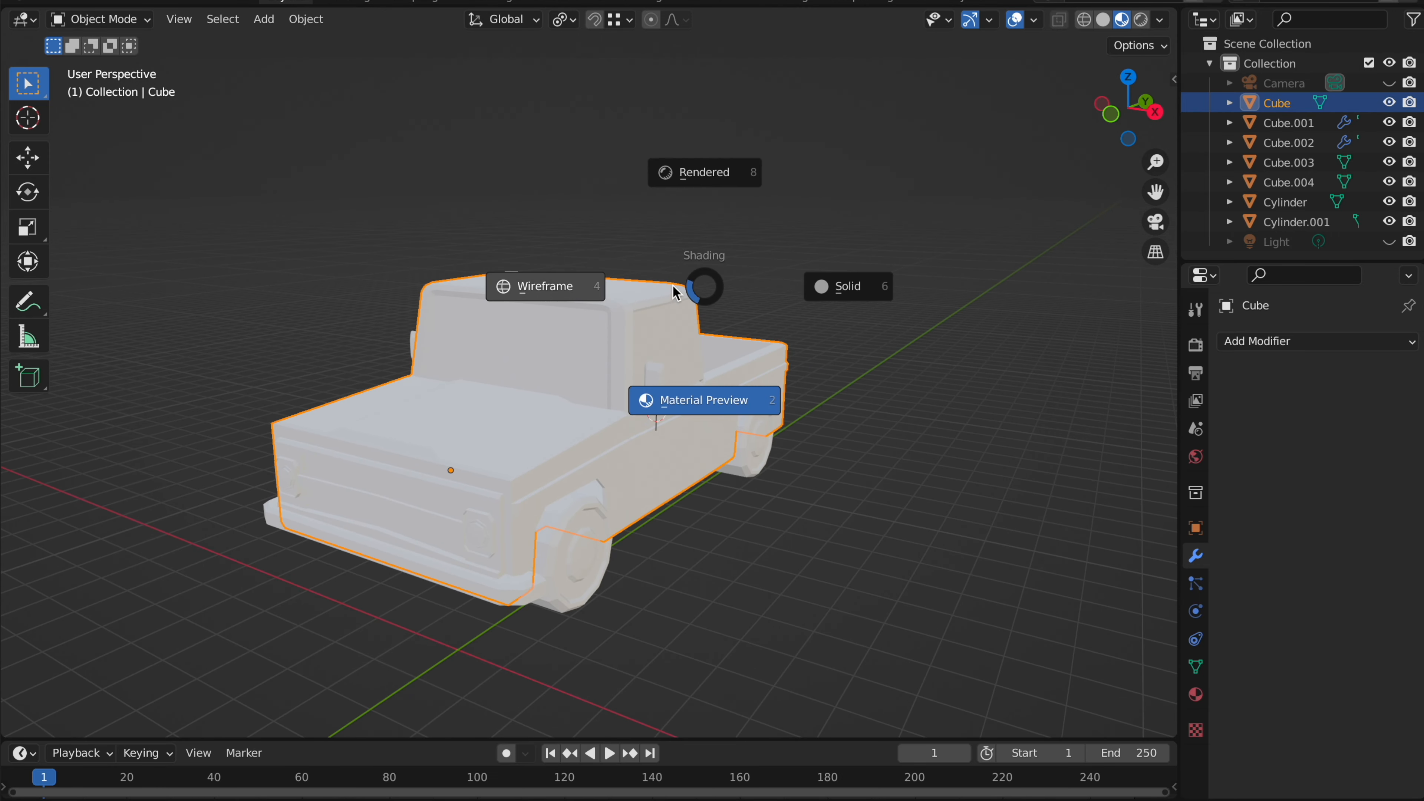
click(708, 395)
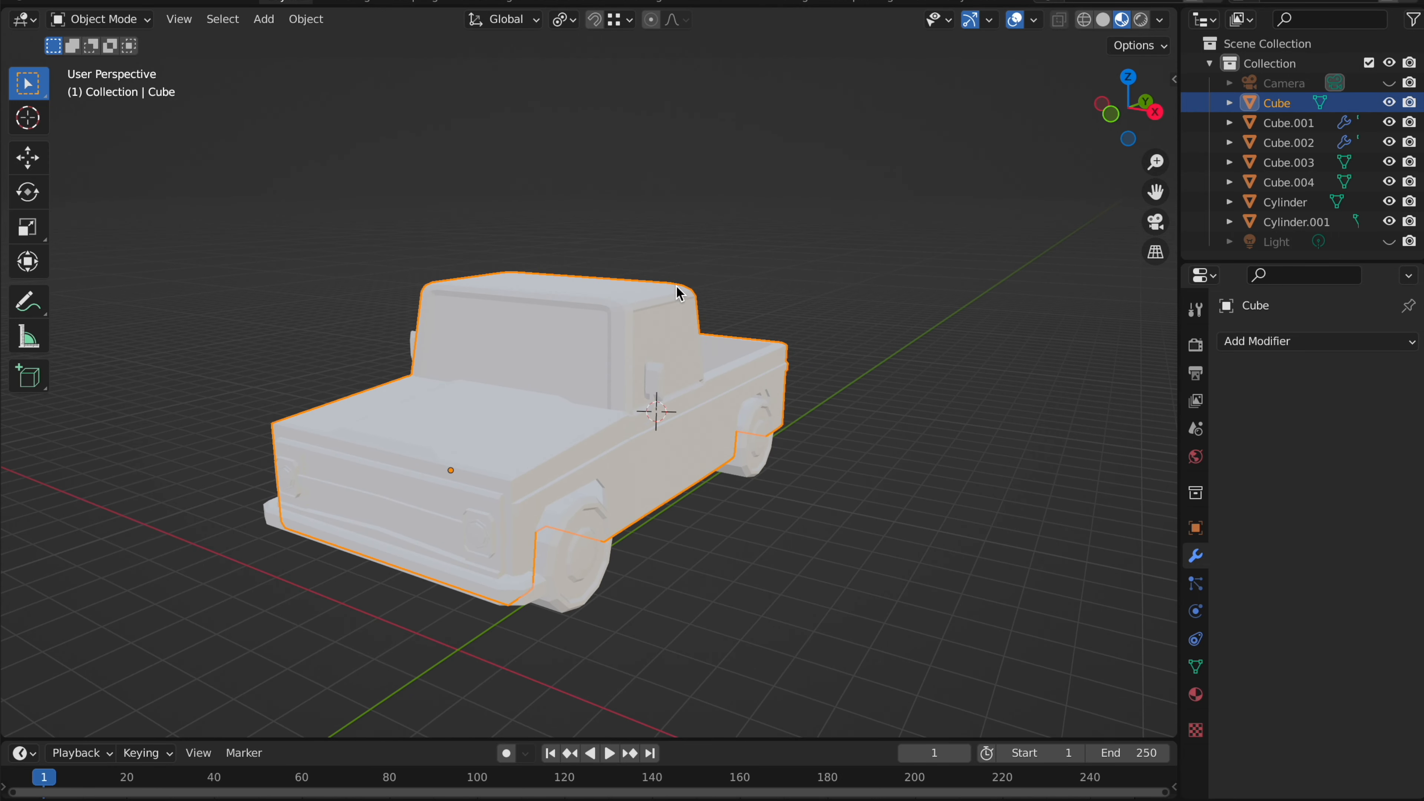
scroll(676, 283, up, 2)
key(z)
click(693, 298)
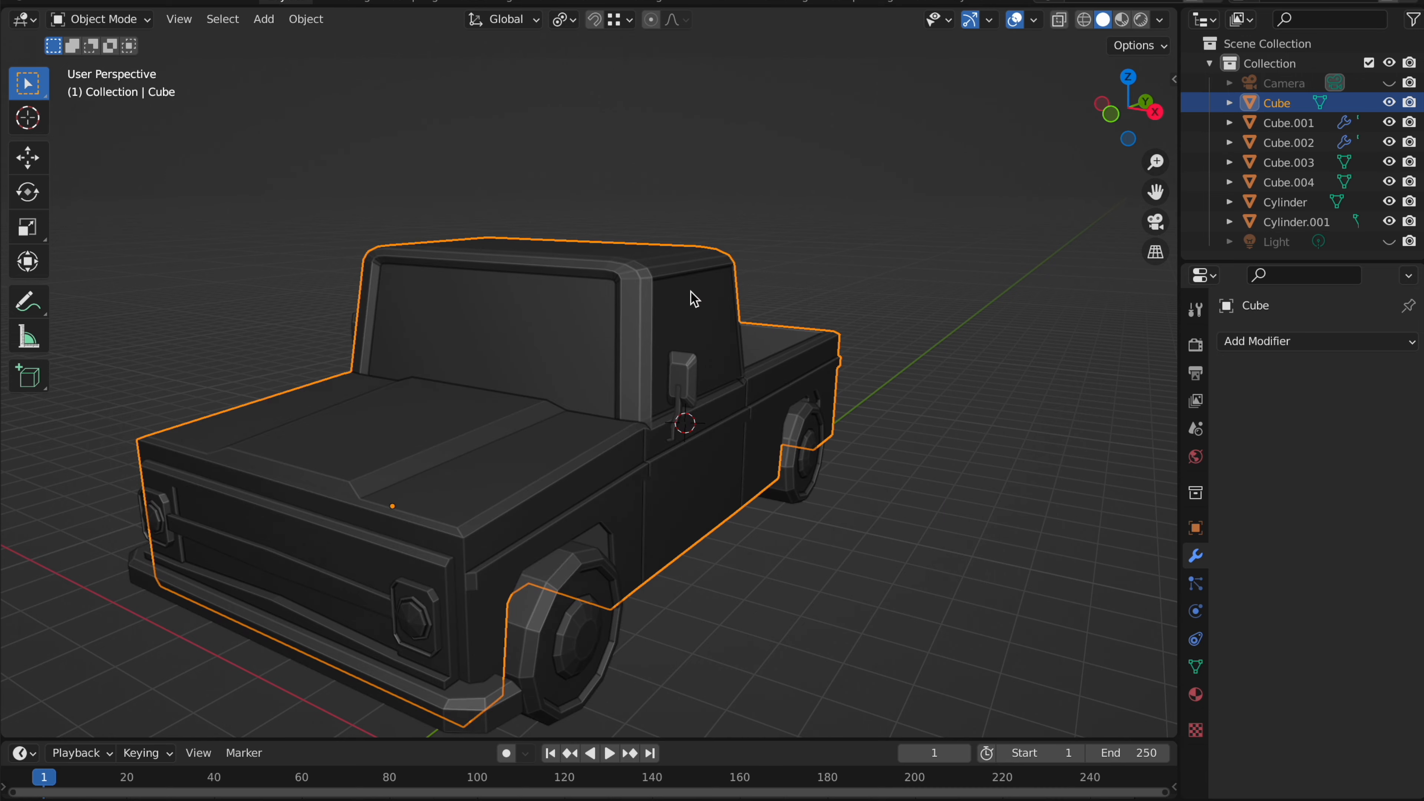
- Separate the cab's windshield, side window and rear window faces from the truck body into their own object
scroll(693, 298, up, 2)
key(Tab)
click(578, 252)
shift+scroll(577, 252, up, 2)
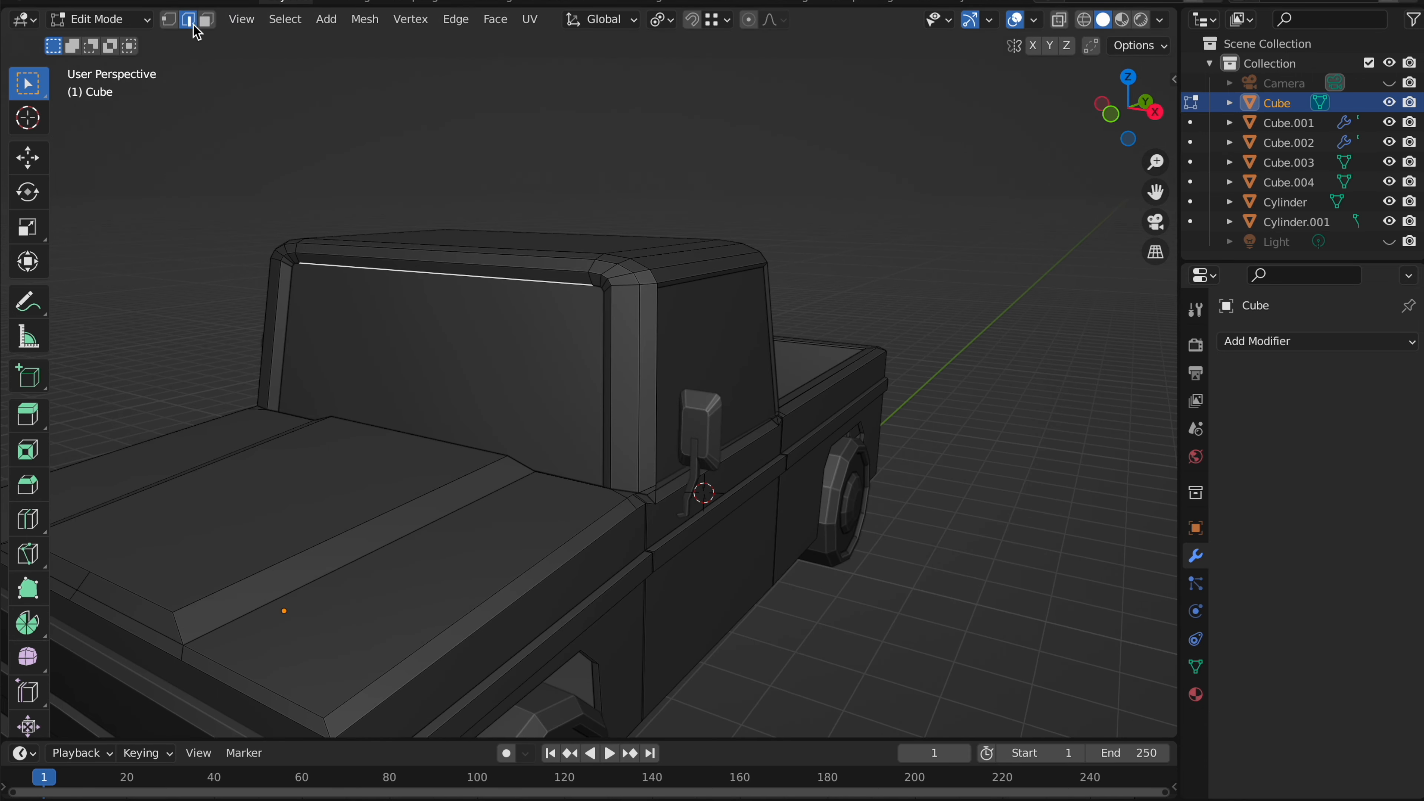
click(494, 334)
middle_drag(519, 335, 493, 334)
scroll(489, 329, down, 3)
scroll(490, 327, up, 3)
middle_drag(752, 337, 730, 365)
shift+click(691, 338)
shift+click(783, 420)
middle_drag(783, 420, 782, 421)
key(p)
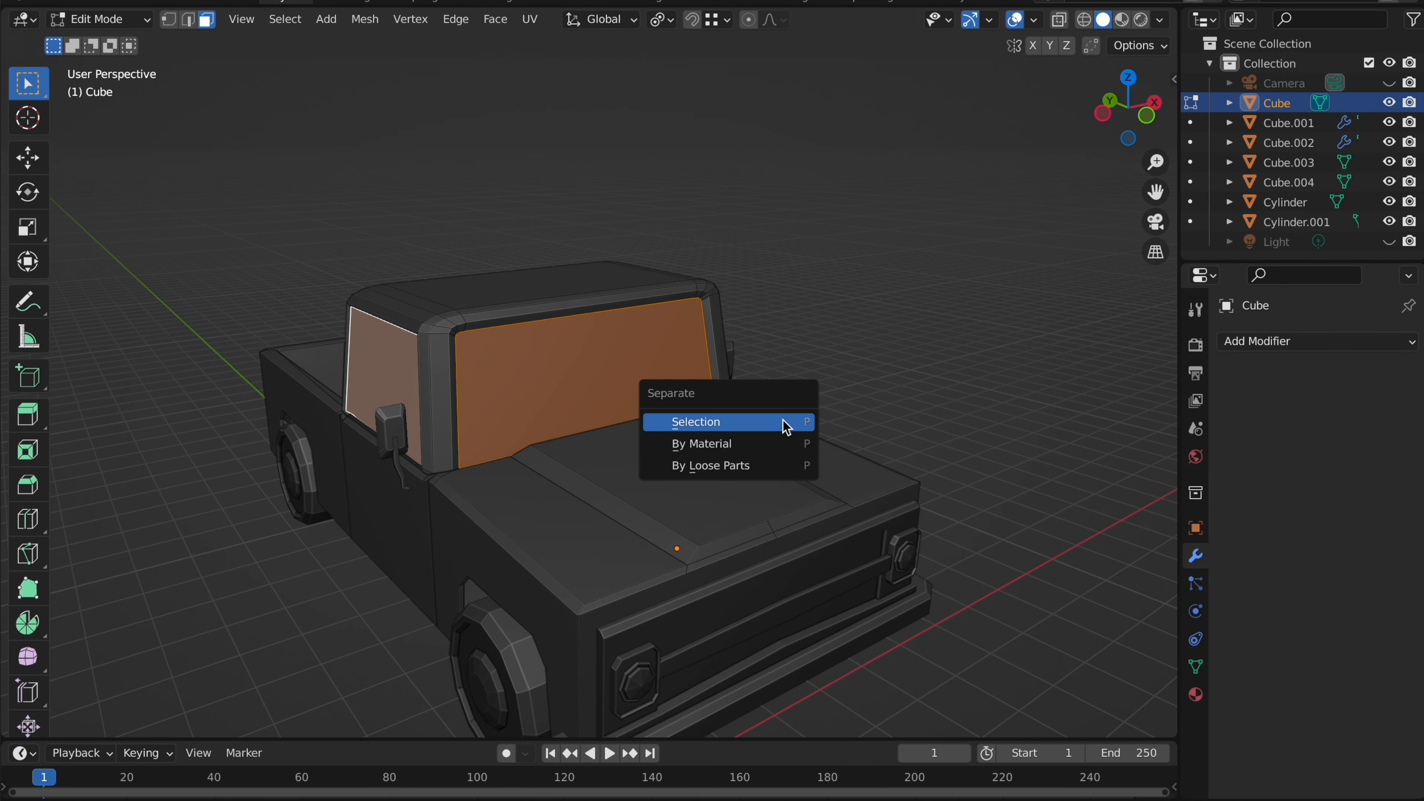
click(785, 420)
key(Tab)
- Move the separated window panes away from the cab and undo the move
middle_drag(864, 286, 609, 419)
click(608, 419)
middle_drag(734, 360, 740, 315)
key(g)
click(1151, 344)
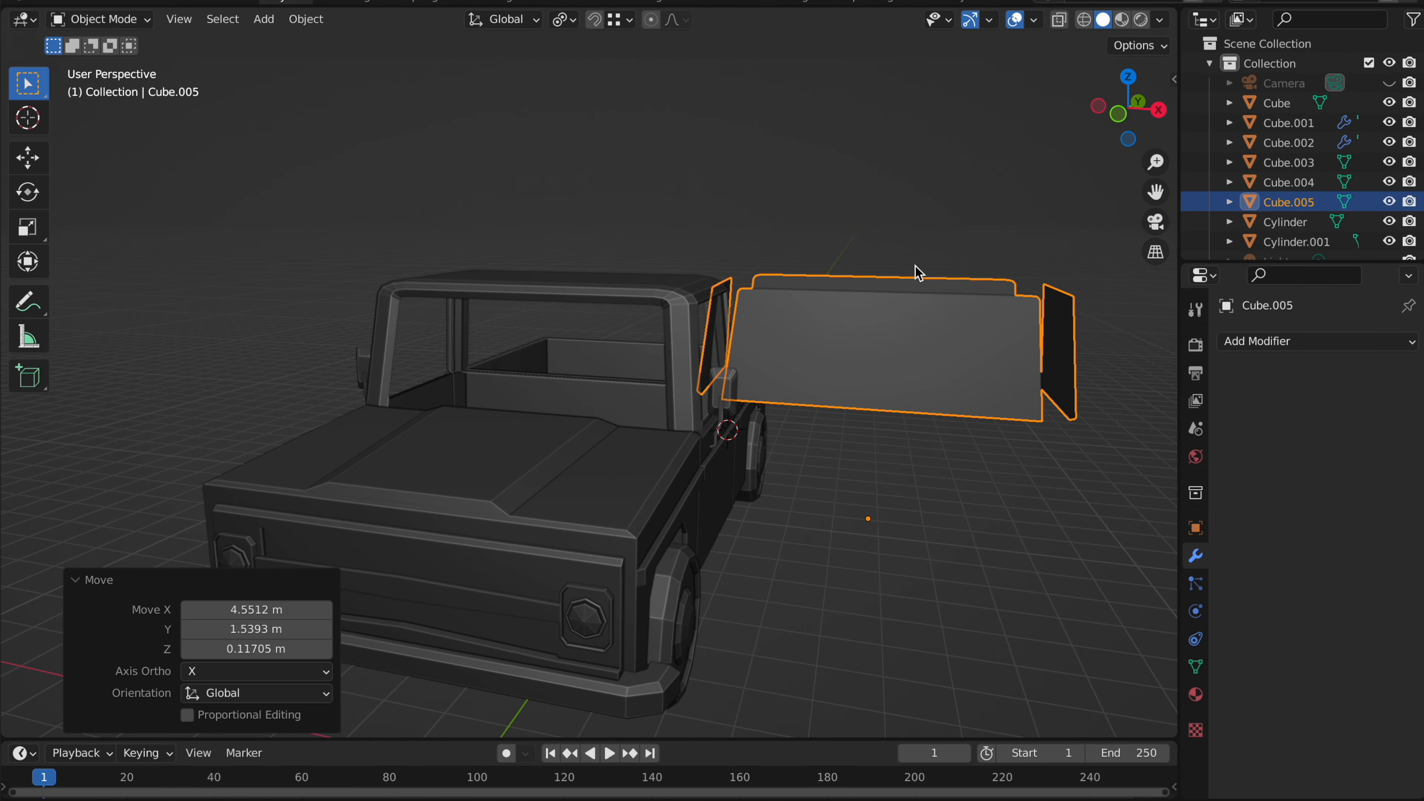
key(ctrl+z)
click(821, 190)
- Separate the front wheel's hubcap faces, covering the outer ring, inner ring and center, into their own object
middle_drag(821, 190, 545, 267)
click(575, 444)
key(Tab)
middle_drag(574, 443, 574, 443)
scroll(574, 443, up, 4)
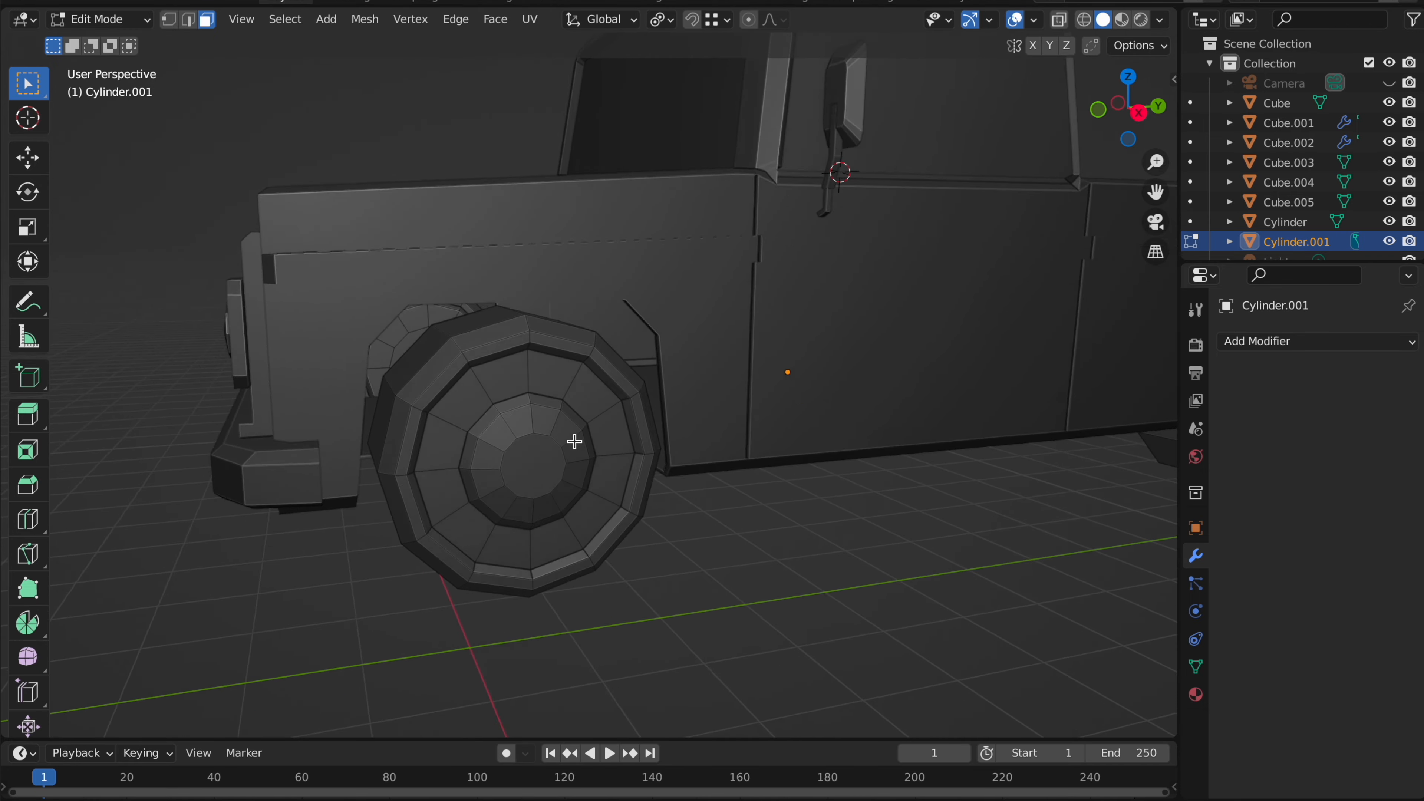
alt+click(515, 359)
alt+shift+click(488, 372)
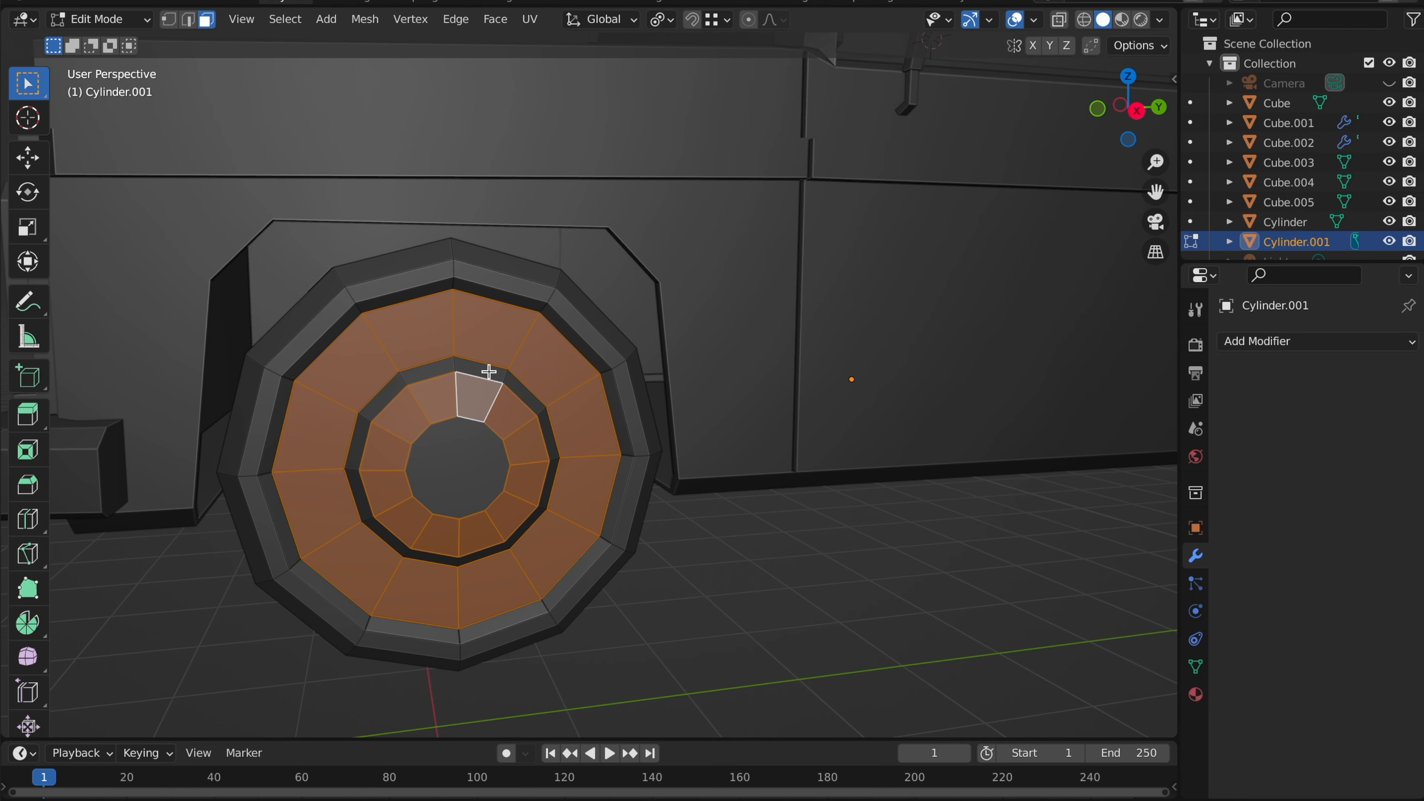
shift+click(479, 450)
key(p)
click(476, 452)
key(Tab)
- Separate the hubcap faces of the front wheel on the truck's other side, covering both rings and the center, into their own object
scroll(476, 452, down, 5)
click(517, 401)
middle_drag(517, 401, 699, 381)
click(788, 372)
key(Tab)
scroll(782, 363, up, 4)
scroll(755, 337, up, 1)
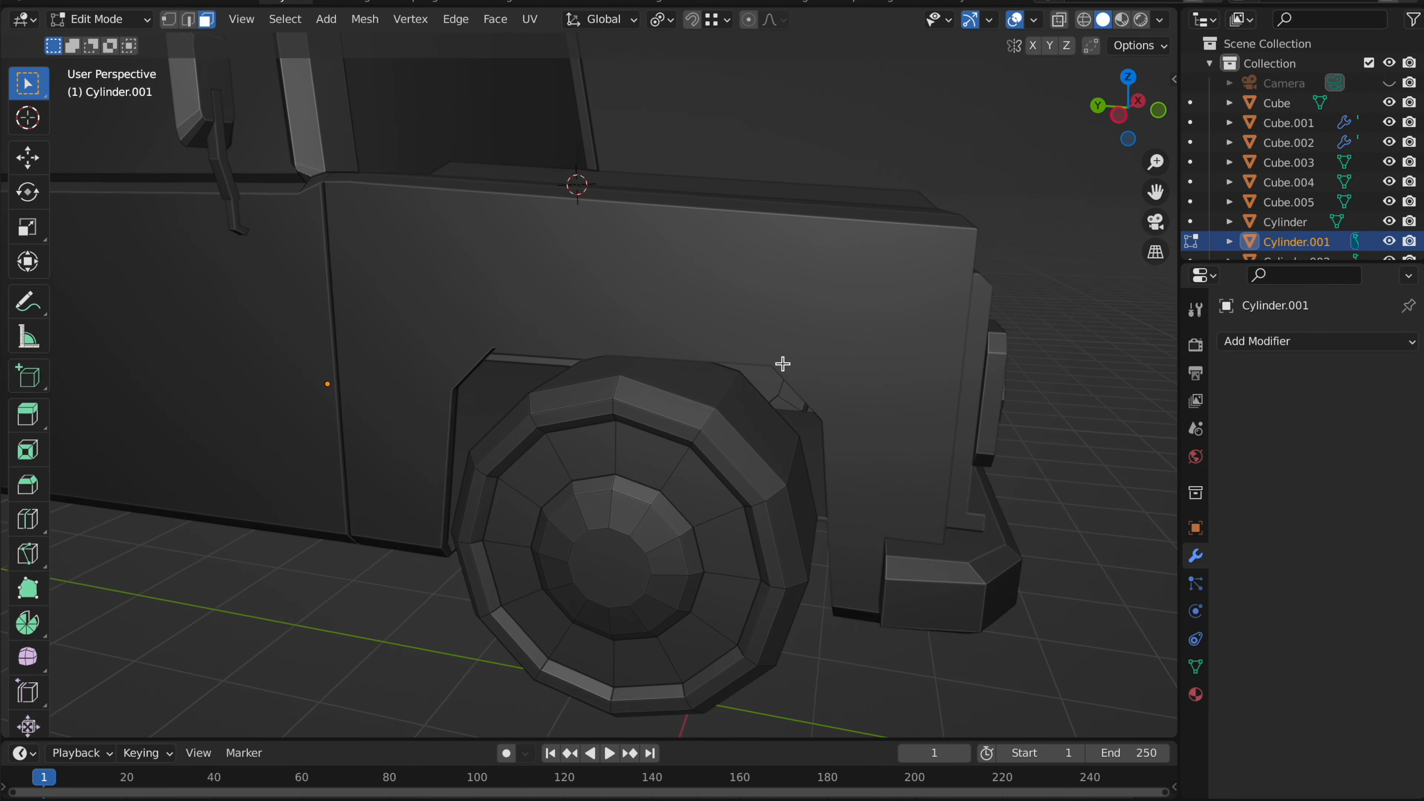
alt+click(675, 481)
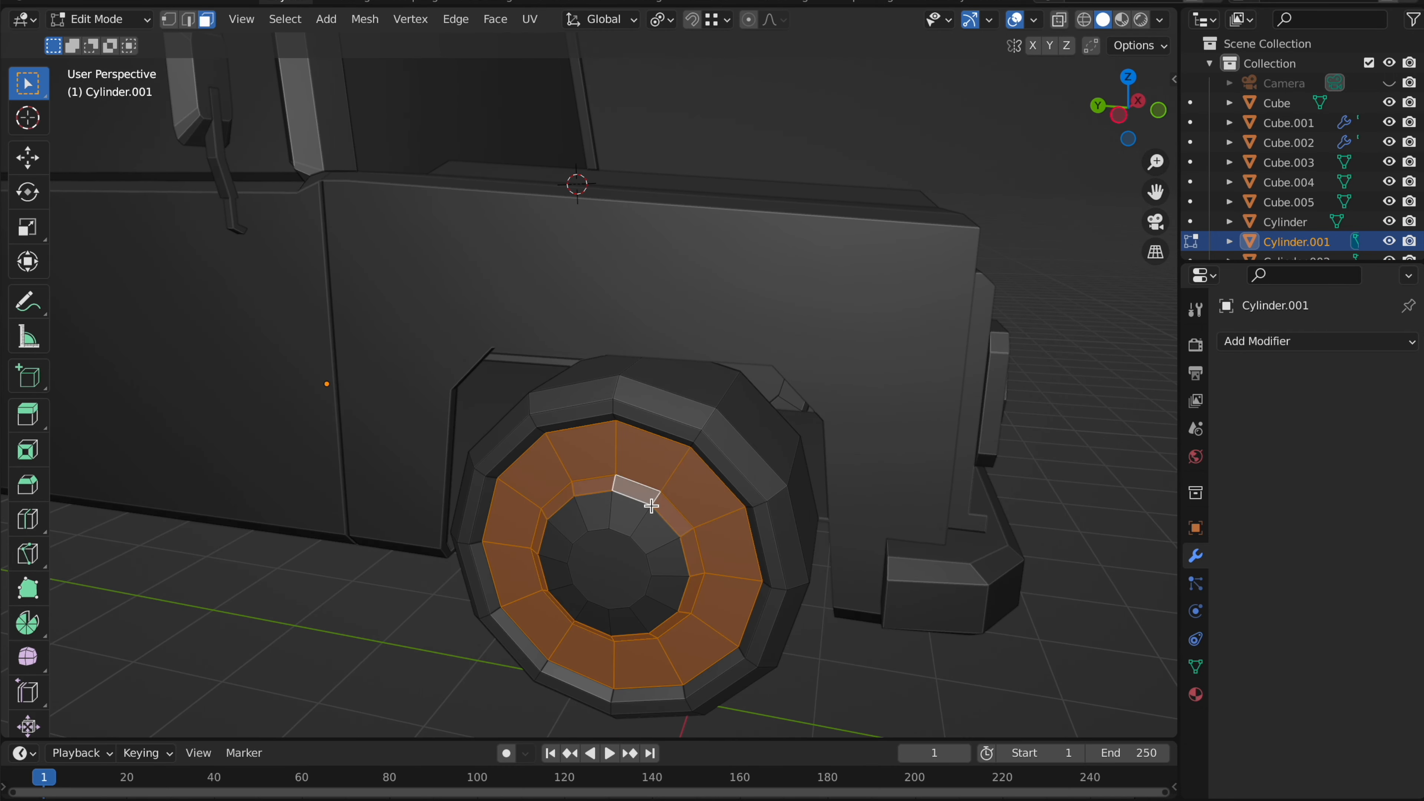
alt+shift+click(643, 525)
key(p)
click(622, 560)
key(Tab)
- Separate the outer ring, inner ring and center hubcap faces of the rear wheel on this same side into their own object
scroll(627, 445, down, 5)
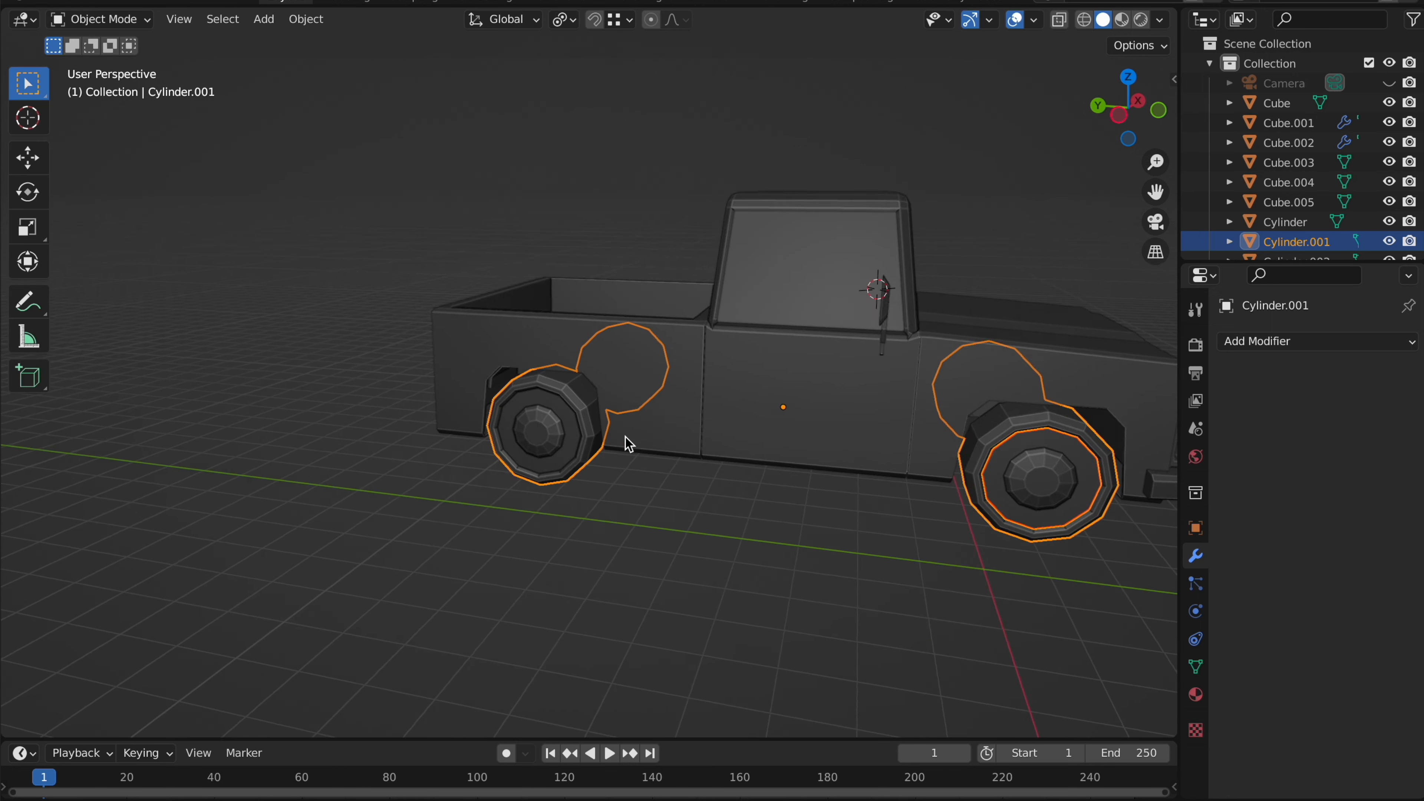
scroll(629, 443, up, 4)
key(Tab)
alt+click(502, 445)
alt+shift+click(475, 464)
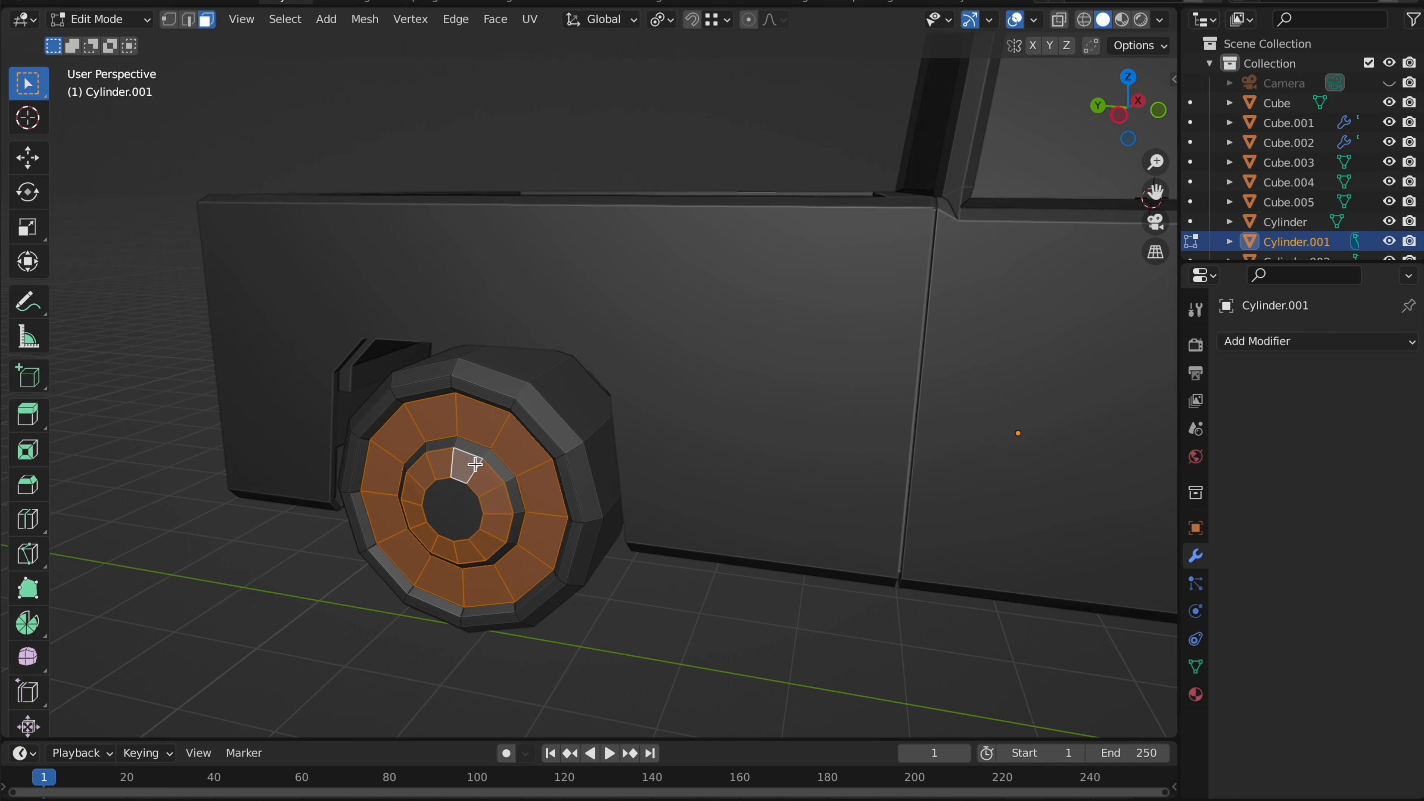
key(p)
click(449, 511)
key(Tab)
- Separate the hubcap faces of the remaining rear wheel on the opposite side, including its center face, into their own object
scroll(449, 511, down, 3)
scroll(449, 511, right, 10)
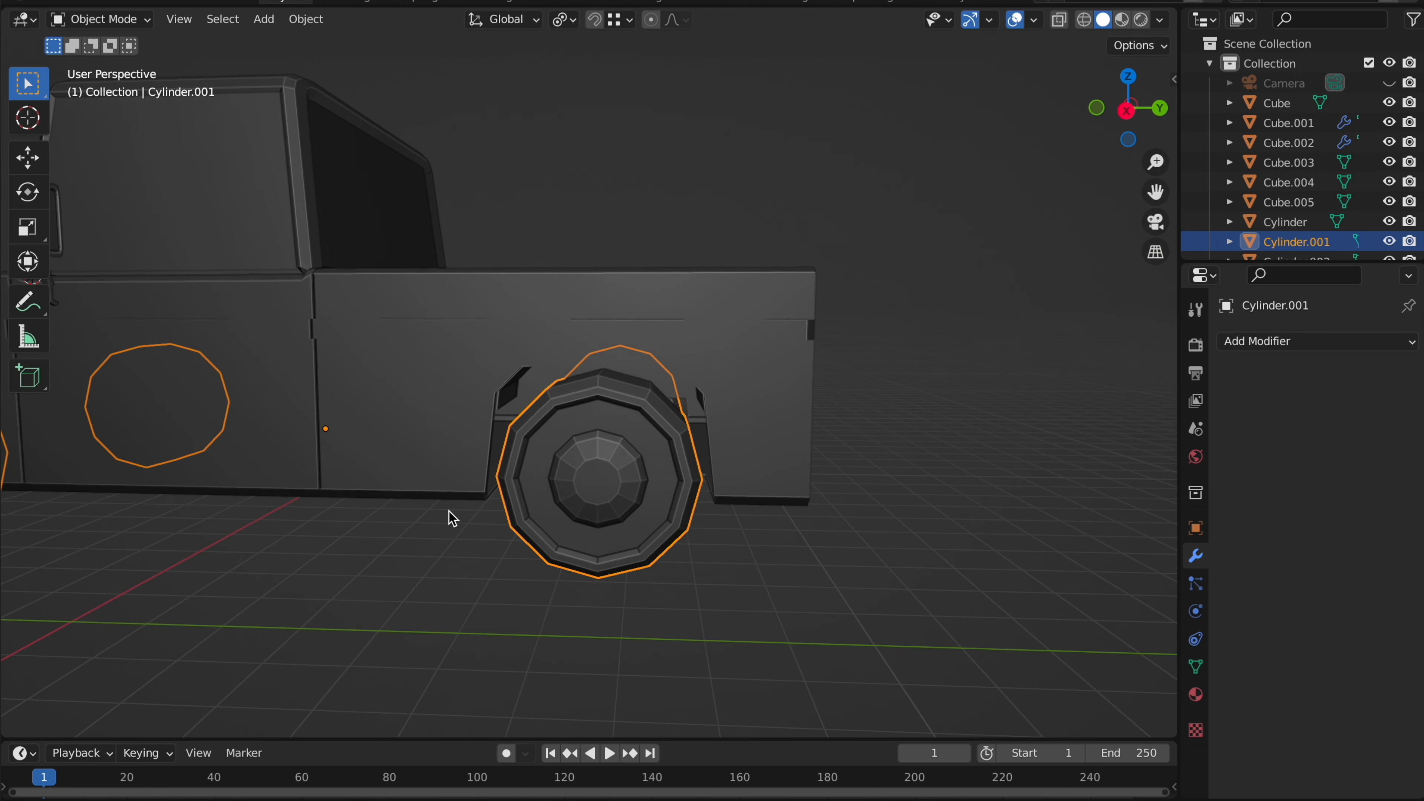
key(Tab)
scroll(592, 457, up, 2)
alt+click(601, 441)
alt+shift+click(606, 465)
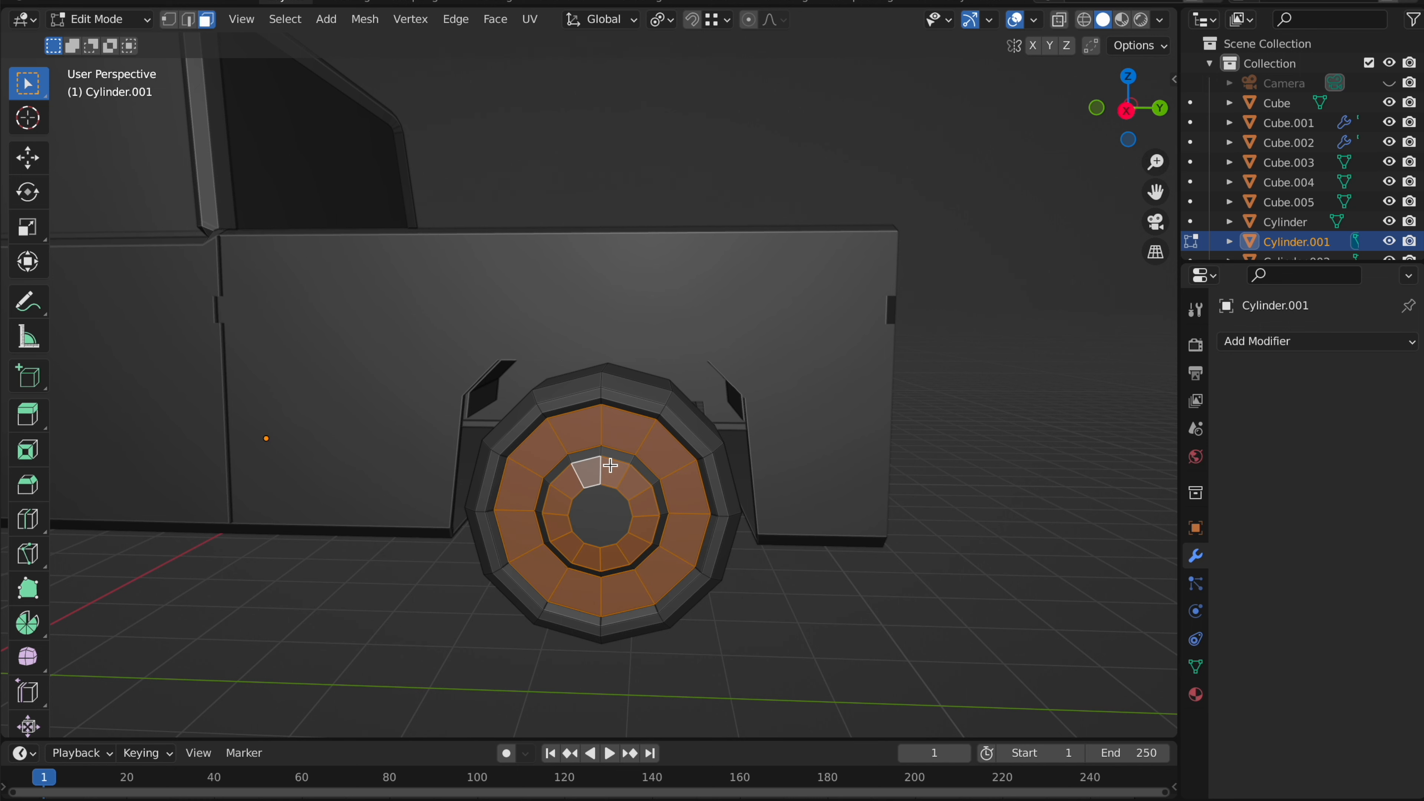
shift+click(606, 439)
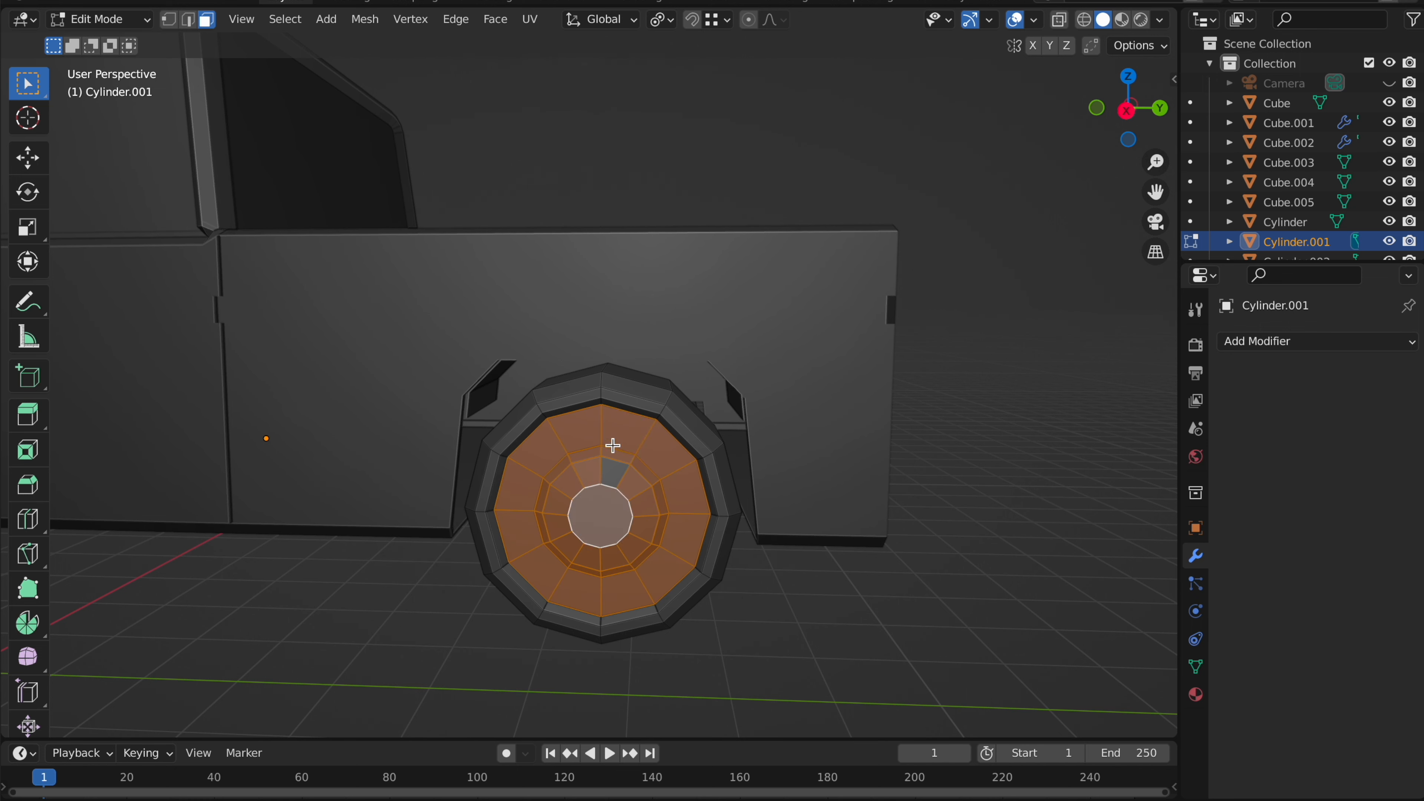
key(p)
key(Tab)
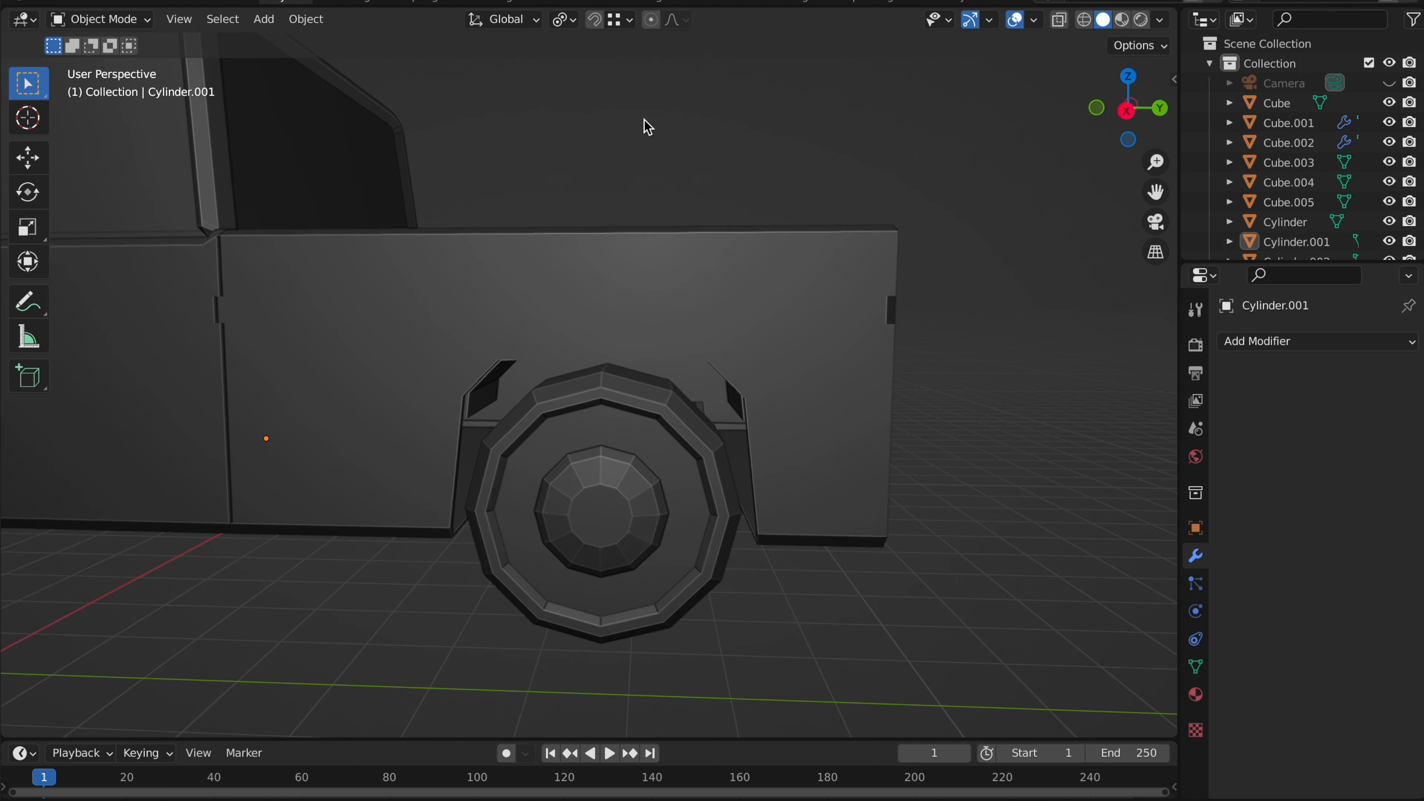
- Select the four separated hubcaps around the truck and join them into a single object
scroll(639, 300, down, 6)
scroll(581, 405, up, 3)
click(581, 405)
scroll(581, 405, left, 5)
shift+click(371, 432)
scroll(370, 432, left, 10)
shift+click(634, 387)
scroll(633, 386, left, 10)
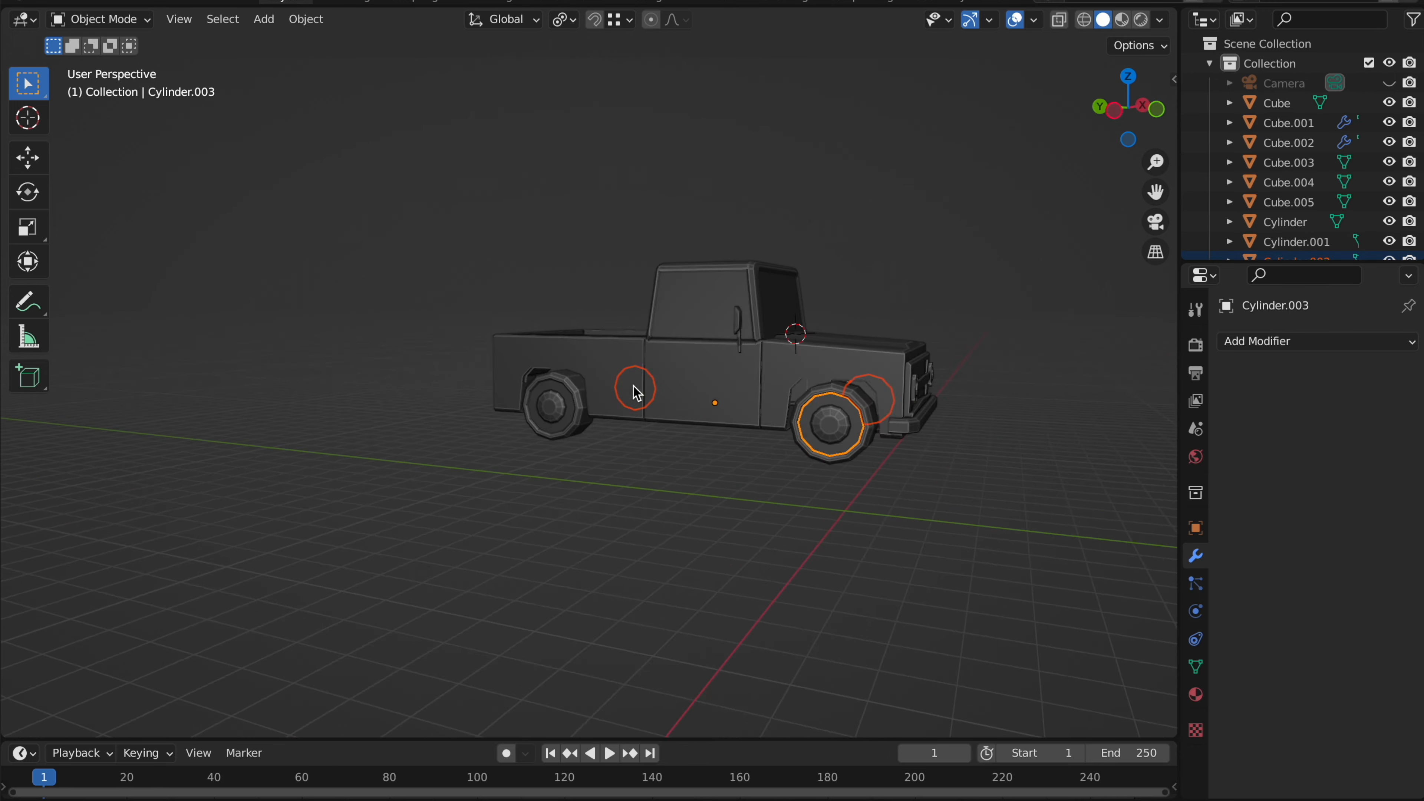
scroll(598, 401, left, 10)
click(662, 220)
scroll(663, 221, left, 8)
scroll(663, 222, up, 2)
click(474, 471)
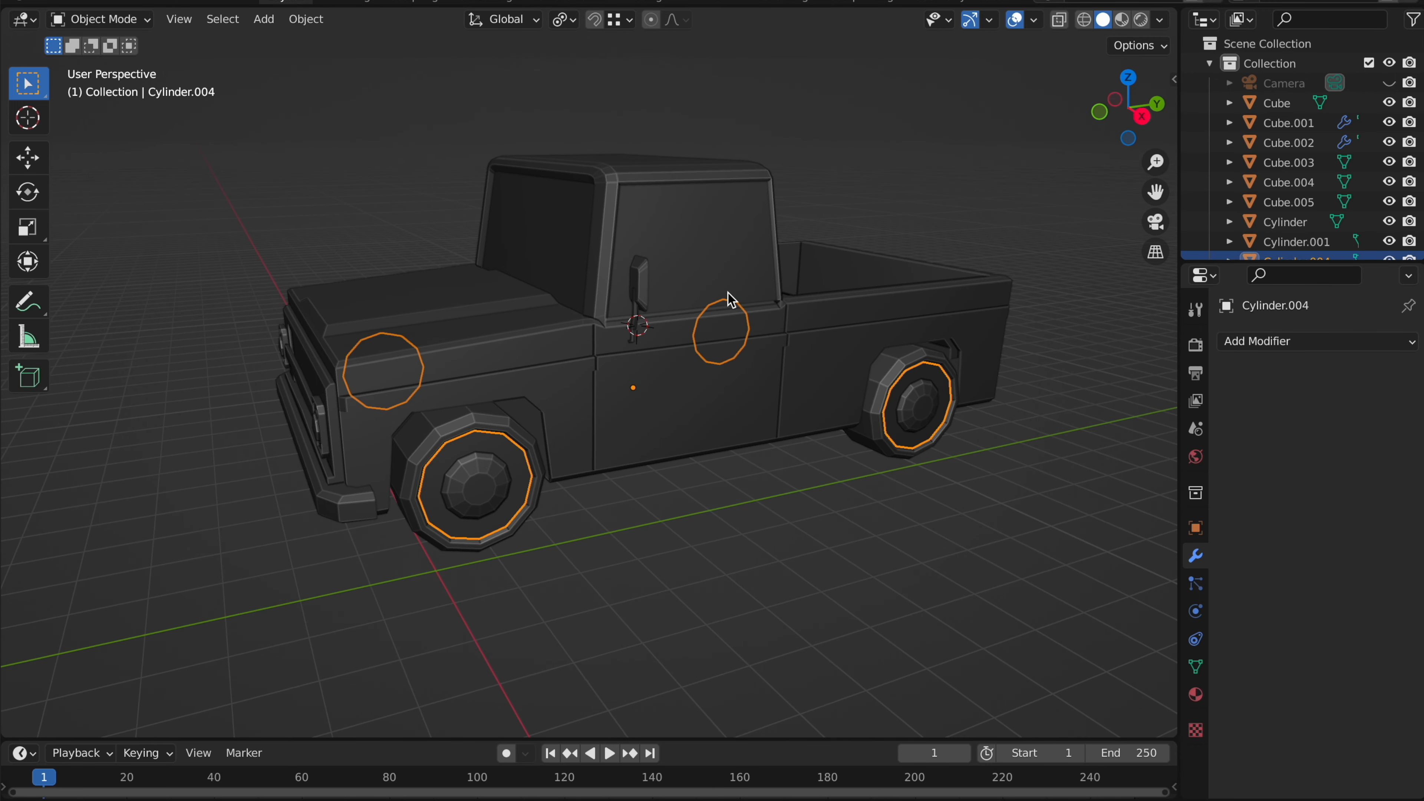
- Move the joined hubcaps away from the wheels and undo the move
key(g)
click(681, 536)
key(ctrl+z)
- Apply the Mirror modifier on the front grille and bumper object in Object Mode
scroll(614, 358, left, 5)
scroll(614, 358, up, 3)
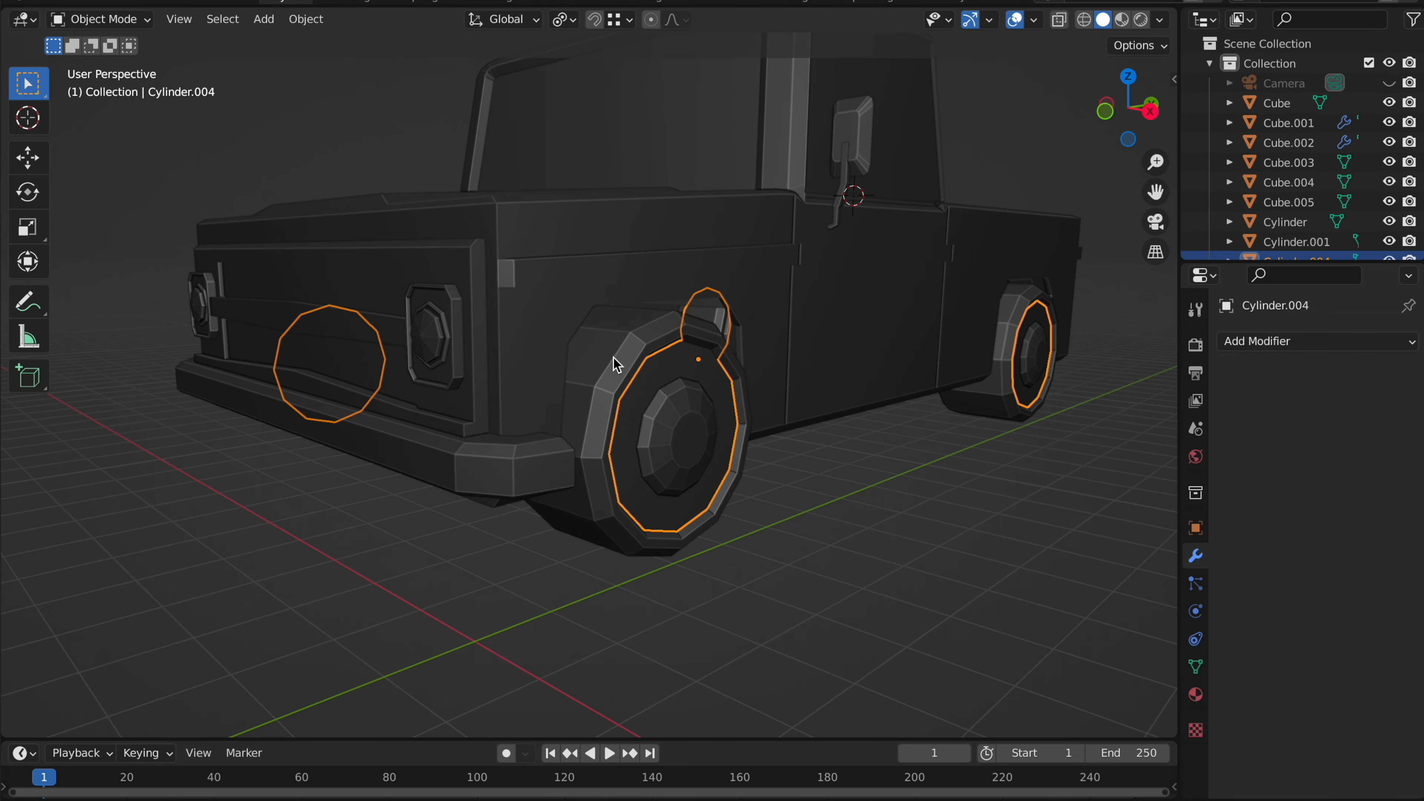
click(481, 307)
scroll(480, 306, left, 10)
scroll(481, 307, up, 2)
key(Tab)
scroll(477, 303, up, 4)
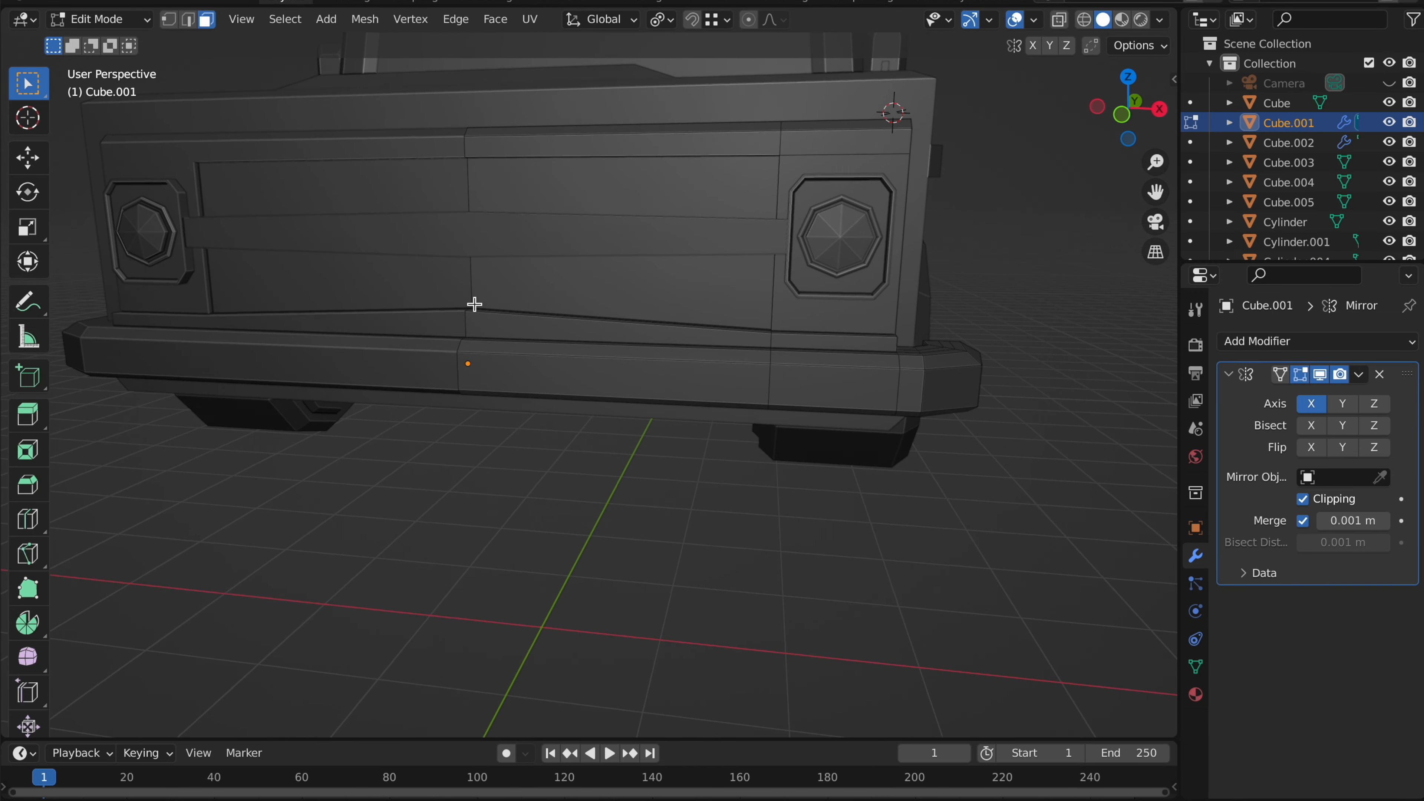
click(566, 191)
click(1363, 375)
key(Tab)
click(1367, 377)
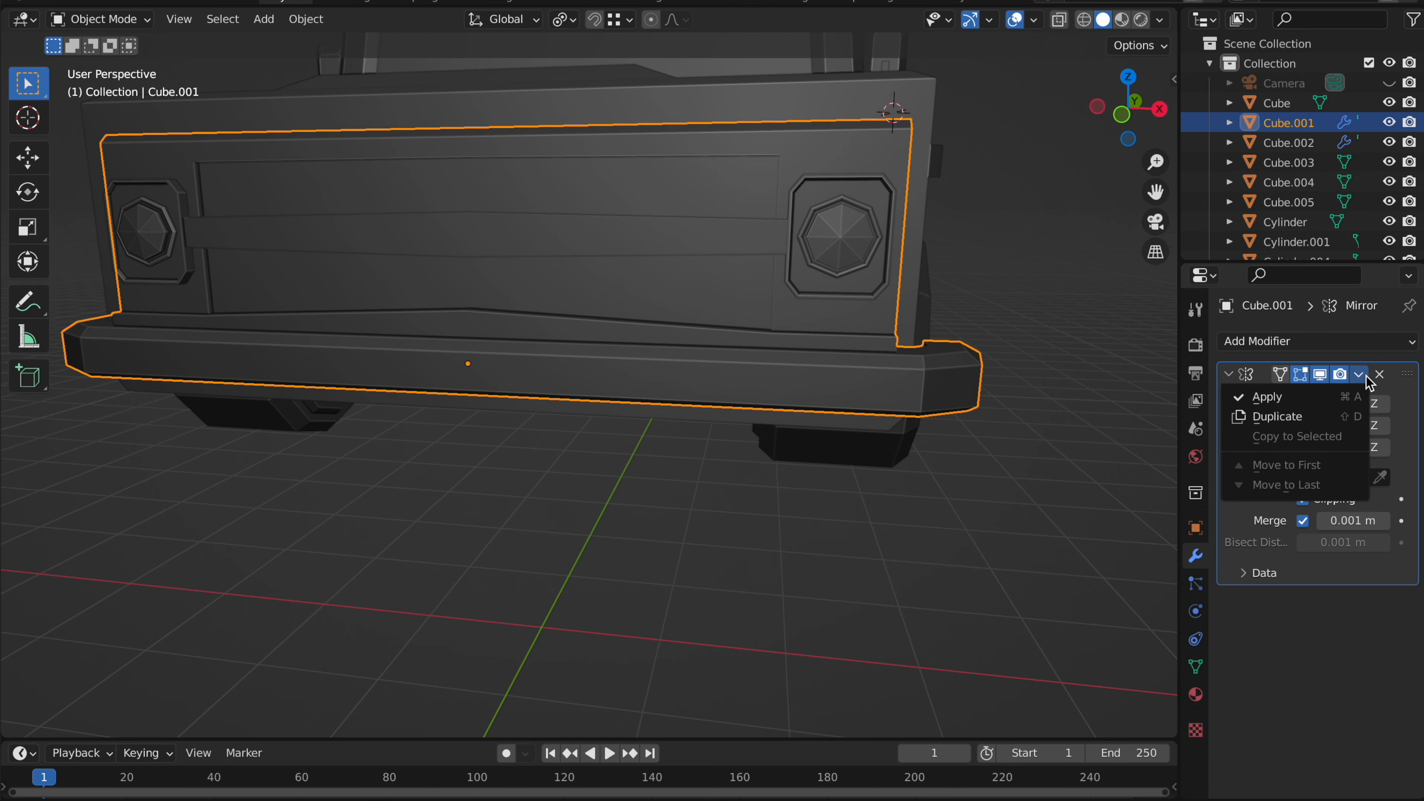
click(1328, 399)
- Separate the recessed grille panel faces between the headlights from the front piece into their own object
key(Tab)
shift+scroll(627, 273, up, 3)
key(p)
click(632, 286)
key(Tab)
- Select the separated grille panel, start moving it and cancel the move
click(606, 522)
click(646, 298)
click(653, 241)
key(g)
right_click(731, 374)
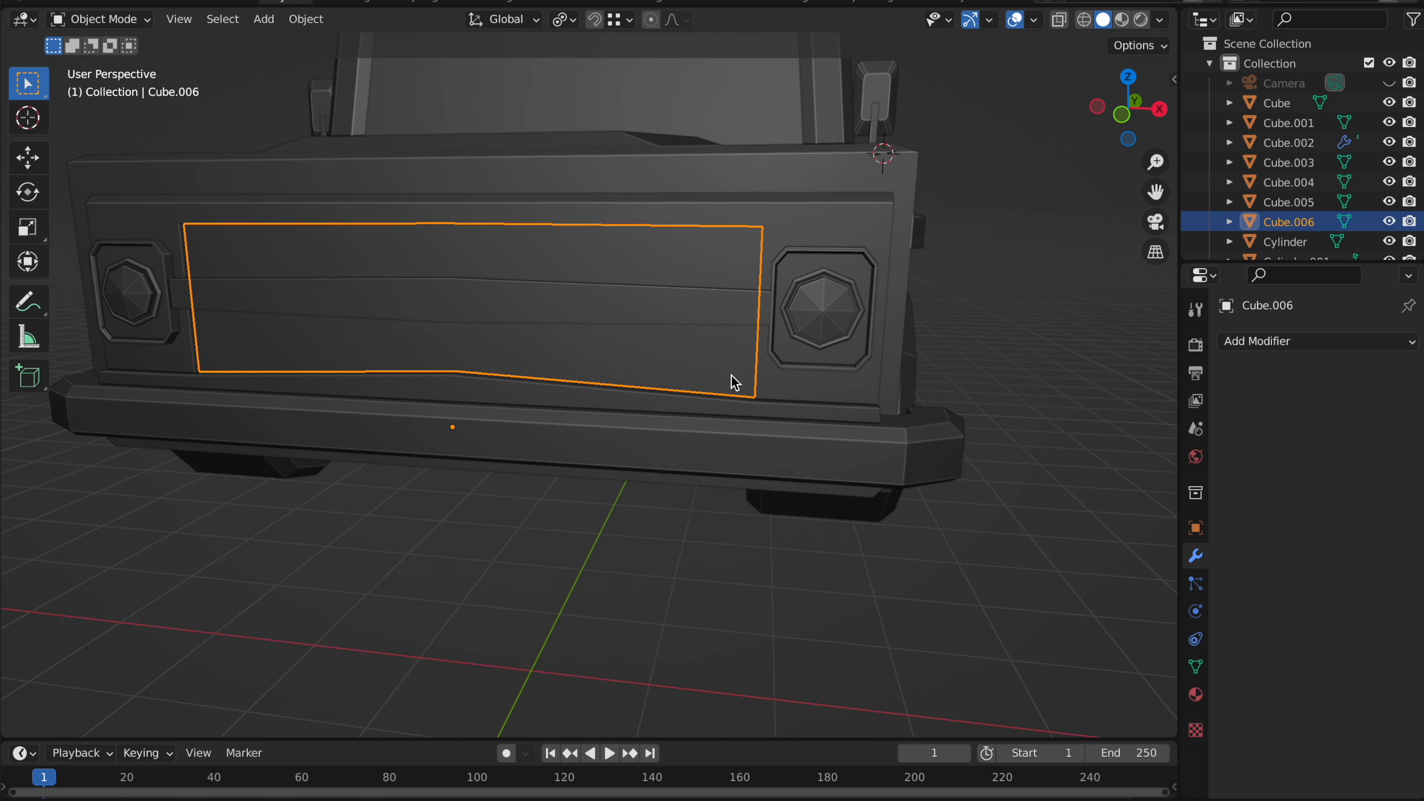
- Separate the flat plate face inside the octagonal headlight frame, around the lamp, into its own object
click(845, 229)
scroll(845, 229, right, 5)
ctrl+scroll(723, 338, up, 5)
click(602, 439)
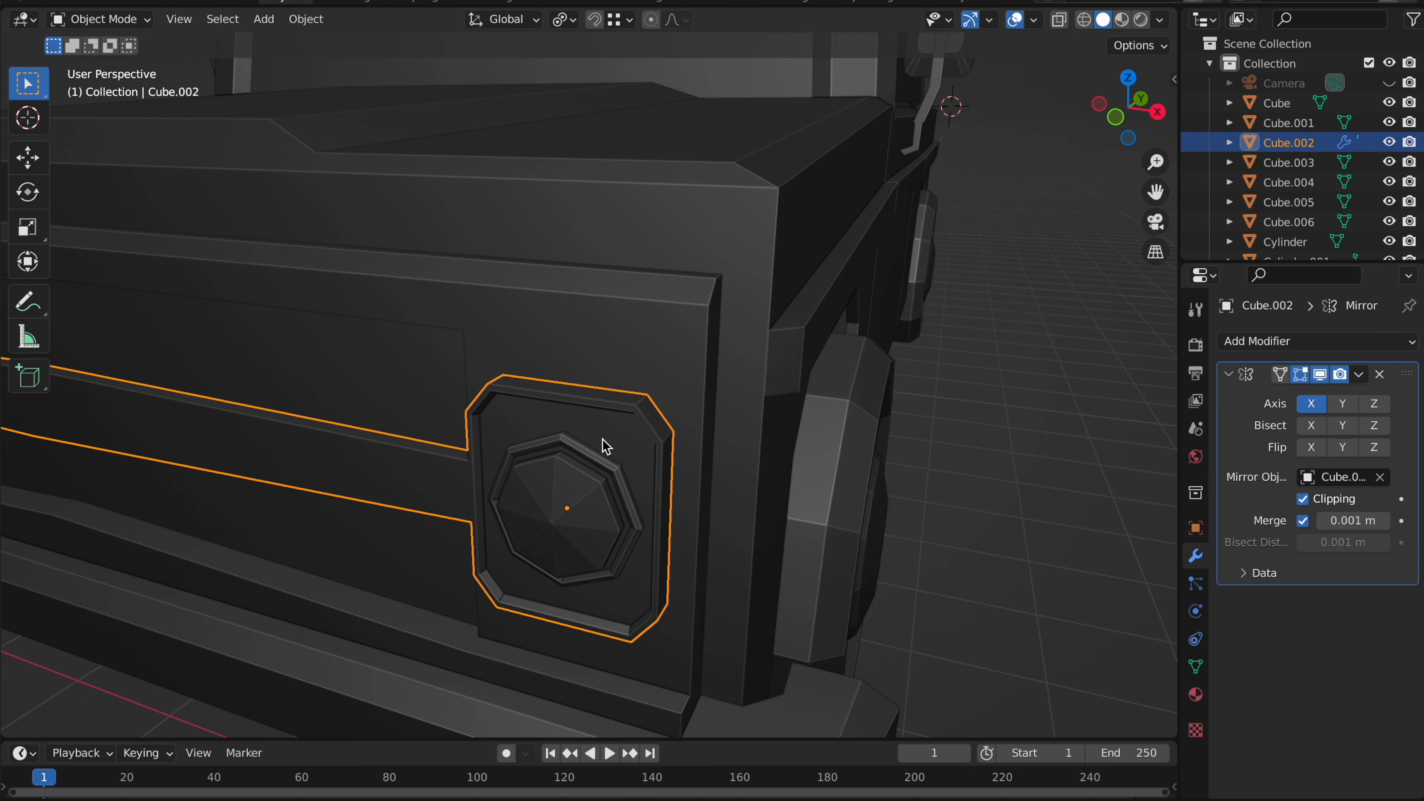
scroll(600, 438, down, 5)
shift+scroll(600, 437, up, 5)
key(Tab)
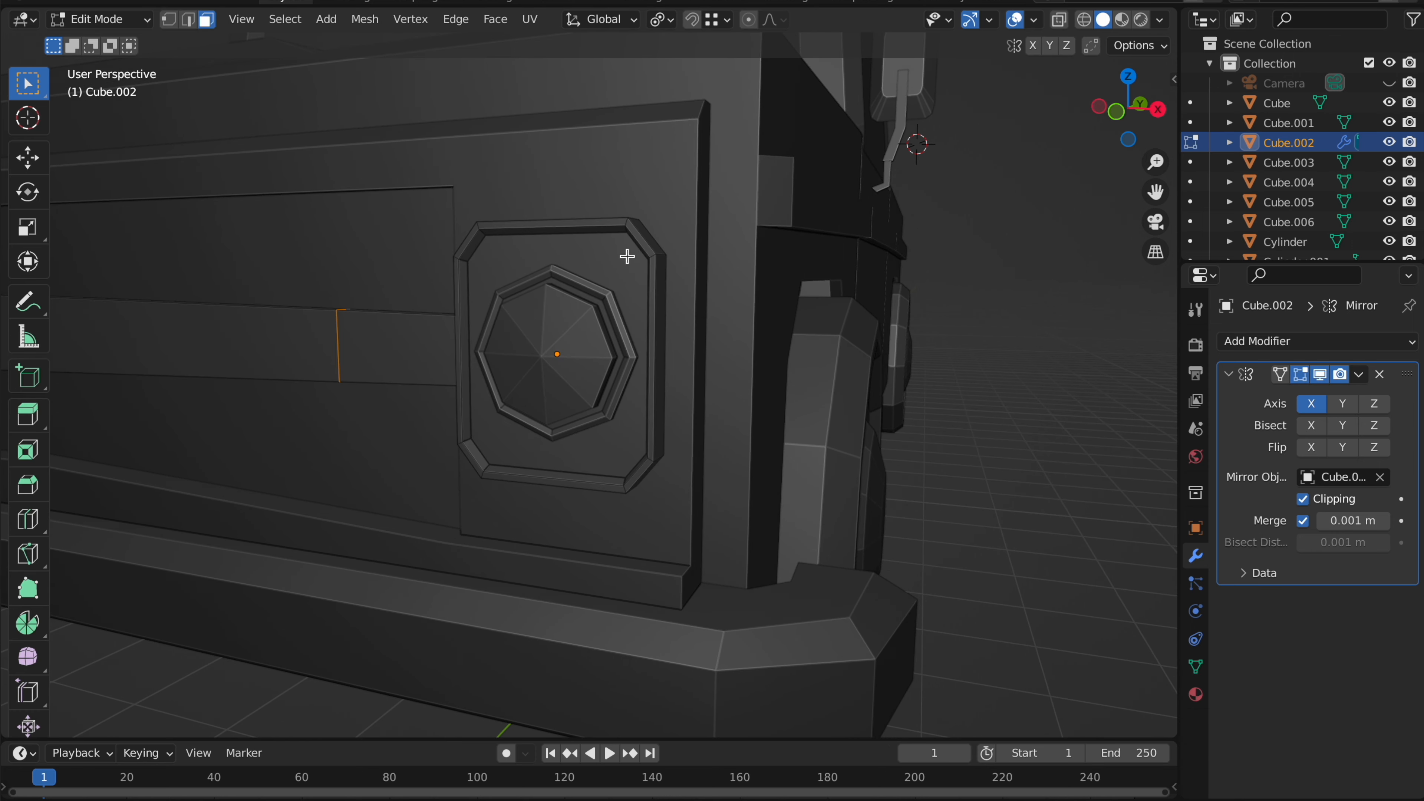
click(627, 254)
key(p)
click(626, 254)
key(Tab)
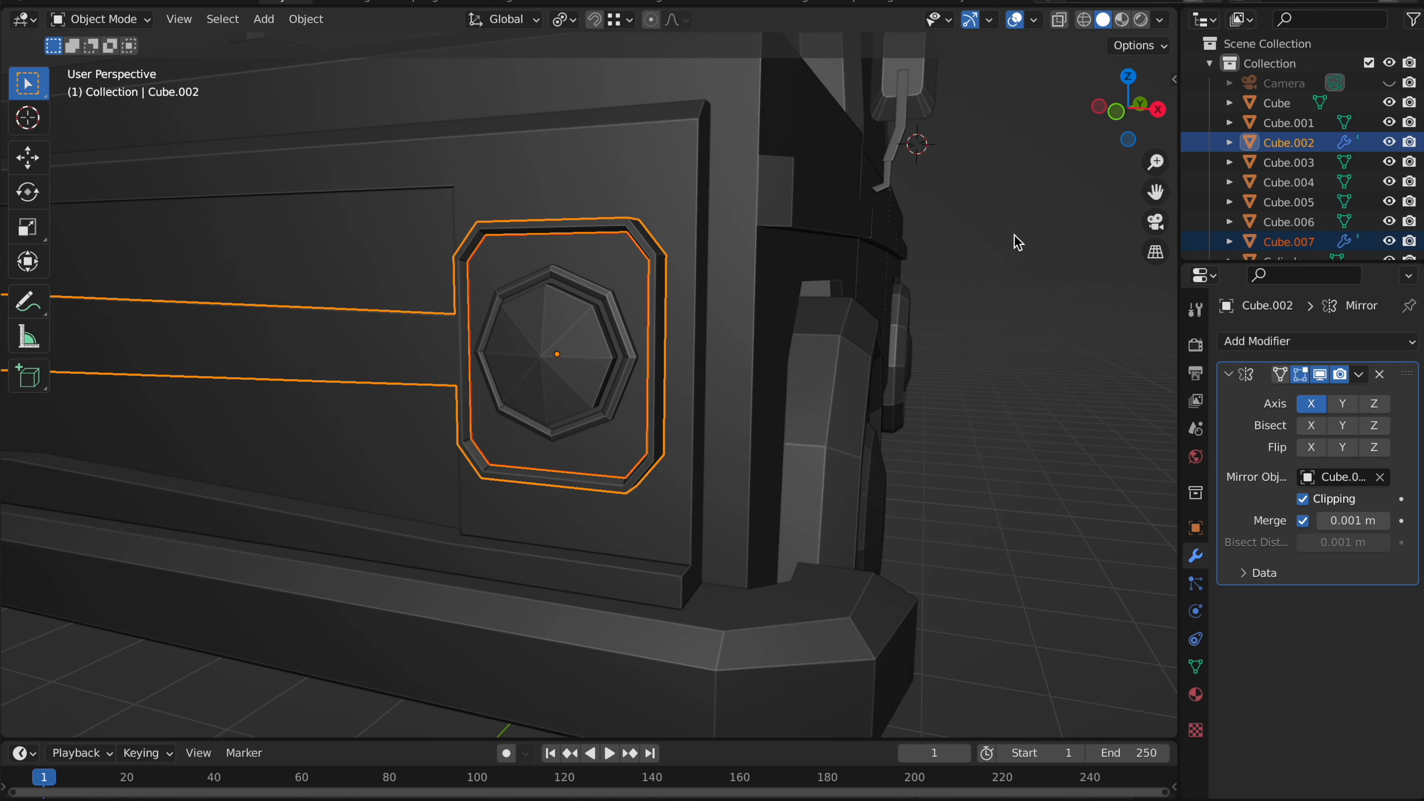
- Select only the separated headlight plate and apply its Mirror modifier
key(alt+a)
click(617, 278)
click(1357, 385)
click(1359, 374)
click(1262, 397)
- Move the separated headlight plates away from the truck's front and undo the move
middle_drag(1043, 359, 729, 285)
scroll(729, 285, down, 5)
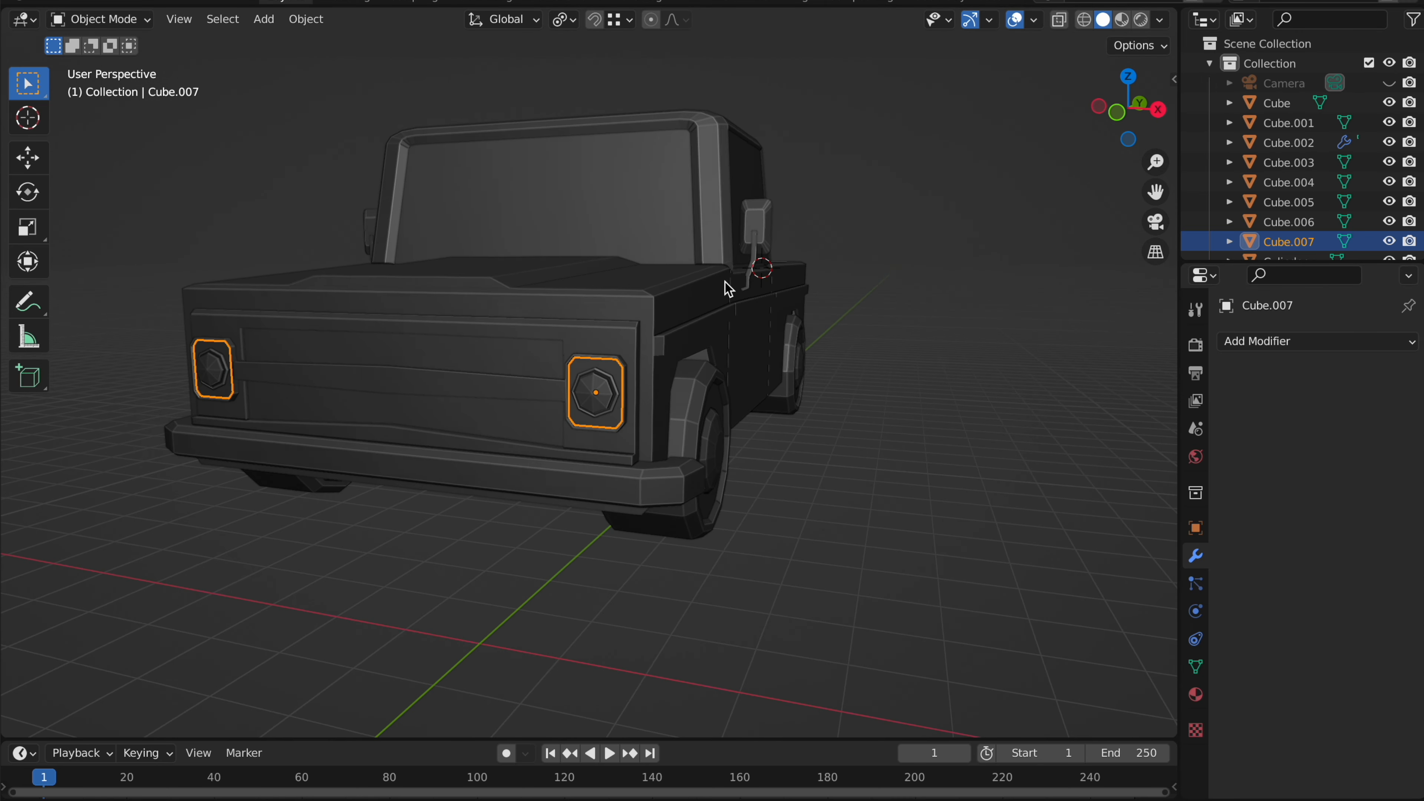
key(g)
click(295, 515)
key(ctrl+z)
- Separate the headlight's cone-shaped lens faces and their thin side faces from the surrounding ring into their own object
scroll(503, 414, up, 3)
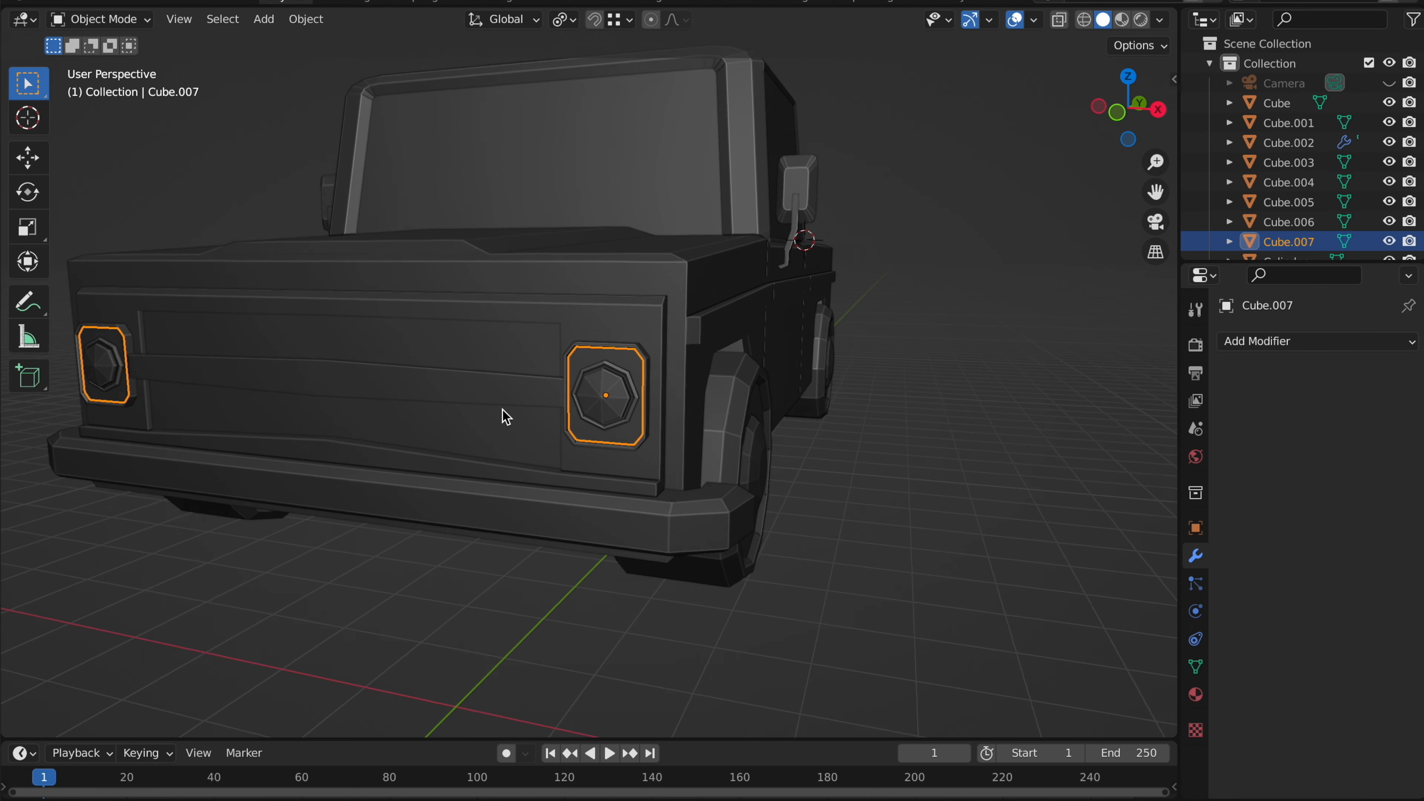
click(600, 389)
scroll(594, 391, up, 8)
key(Tab)
scroll(594, 385, down, 8)
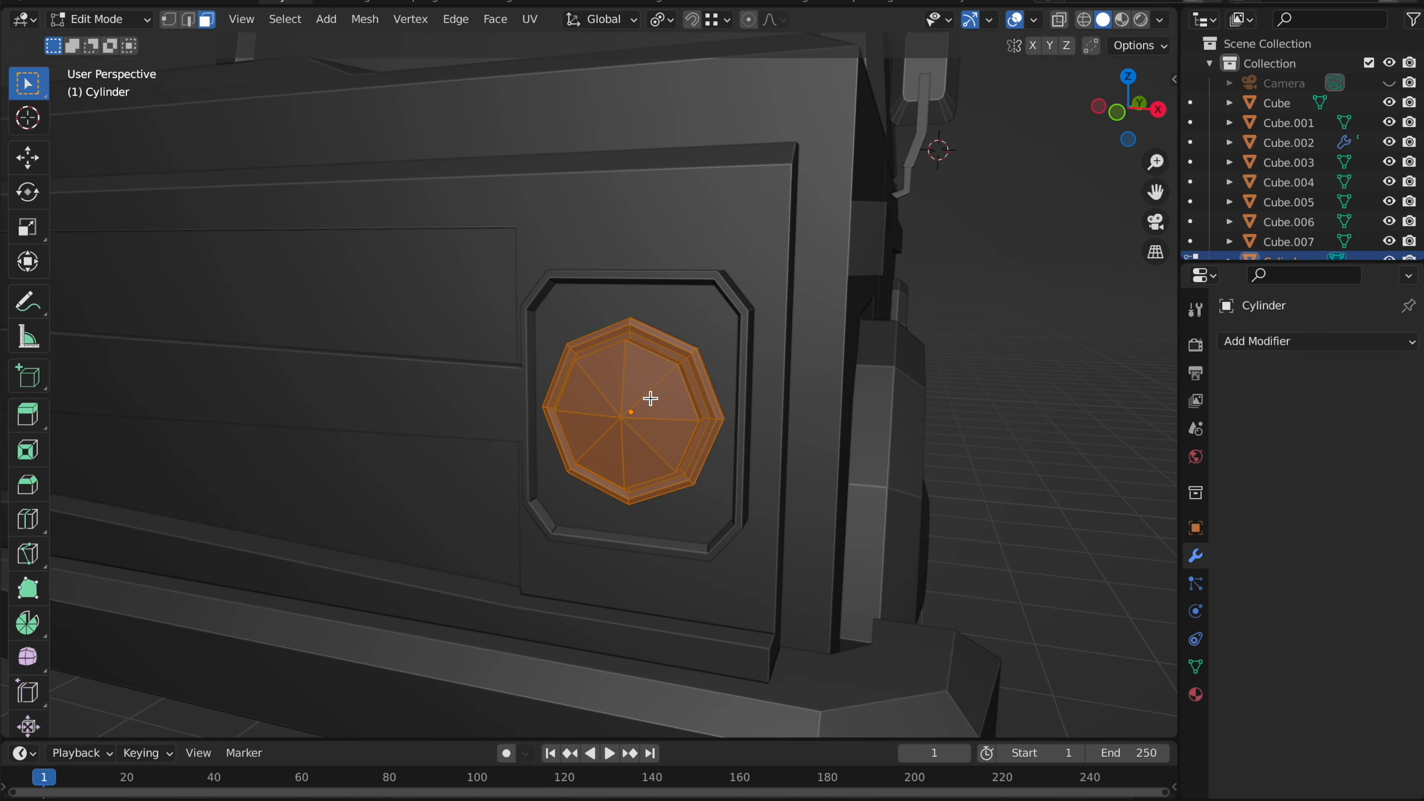
click(647, 397)
scroll(650, 400, up, 1)
click(634, 417)
key(Escape)
scroll(632, 417, left, 3)
scroll(632, 417, right, 3)
scroll(631, 416, up, 4)
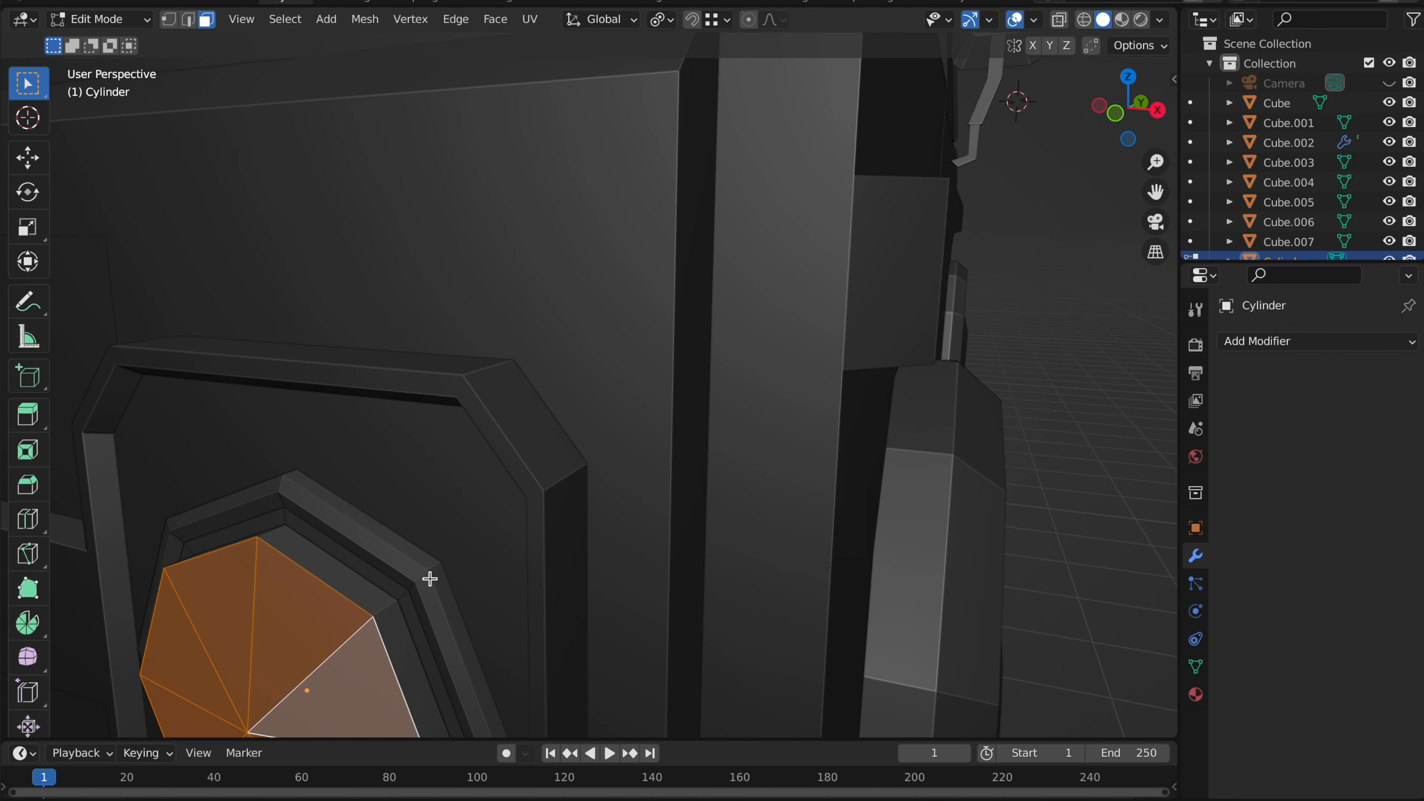
scroll(390, 606, down, 3)
scroll(603, 271, up, 2)
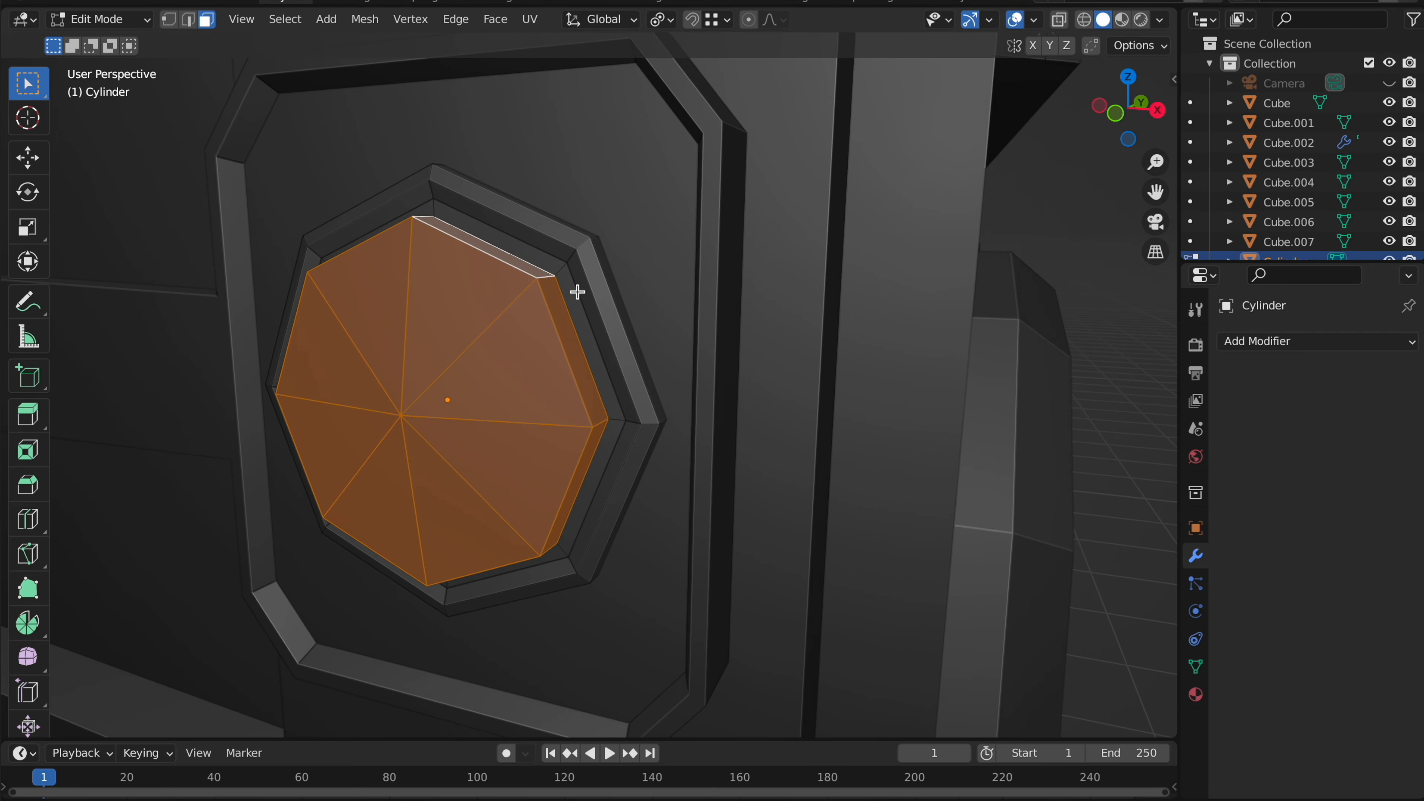
key(p)
click(556, 309)
key(Tab)
- Separate the cone-shaped lens faces of the opposite headlight from its ring into their own object
click(509, 350)
scroll(513, 352, down, 5)
scroll(509, 345, left, 10)
scroll(636, 287, up, 2)
scroll(642, 280, right, 5)
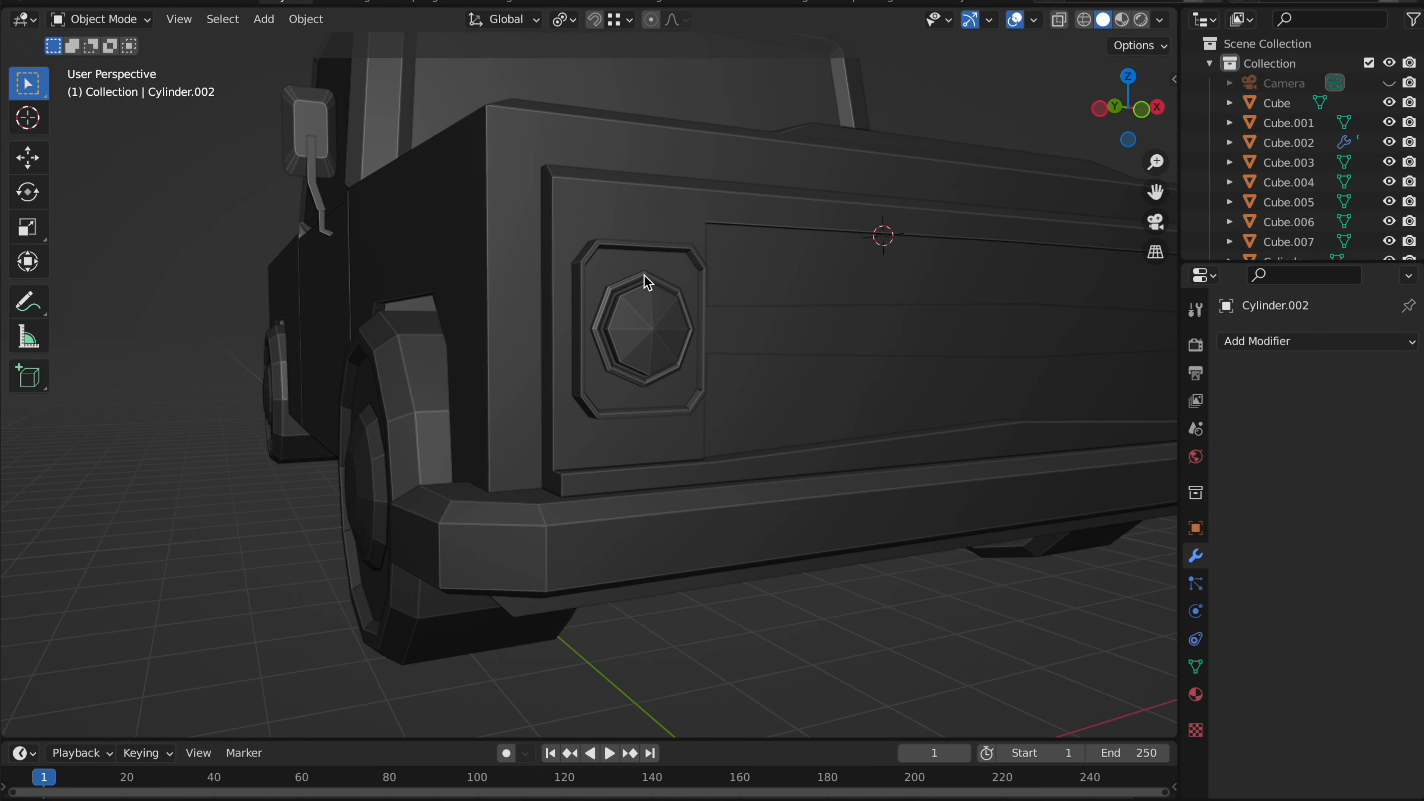
scroll(651, 285, up, 4)
click(659, 296)
scroll(657, 293, up, 4)
key(Tab)
click(626, 216)
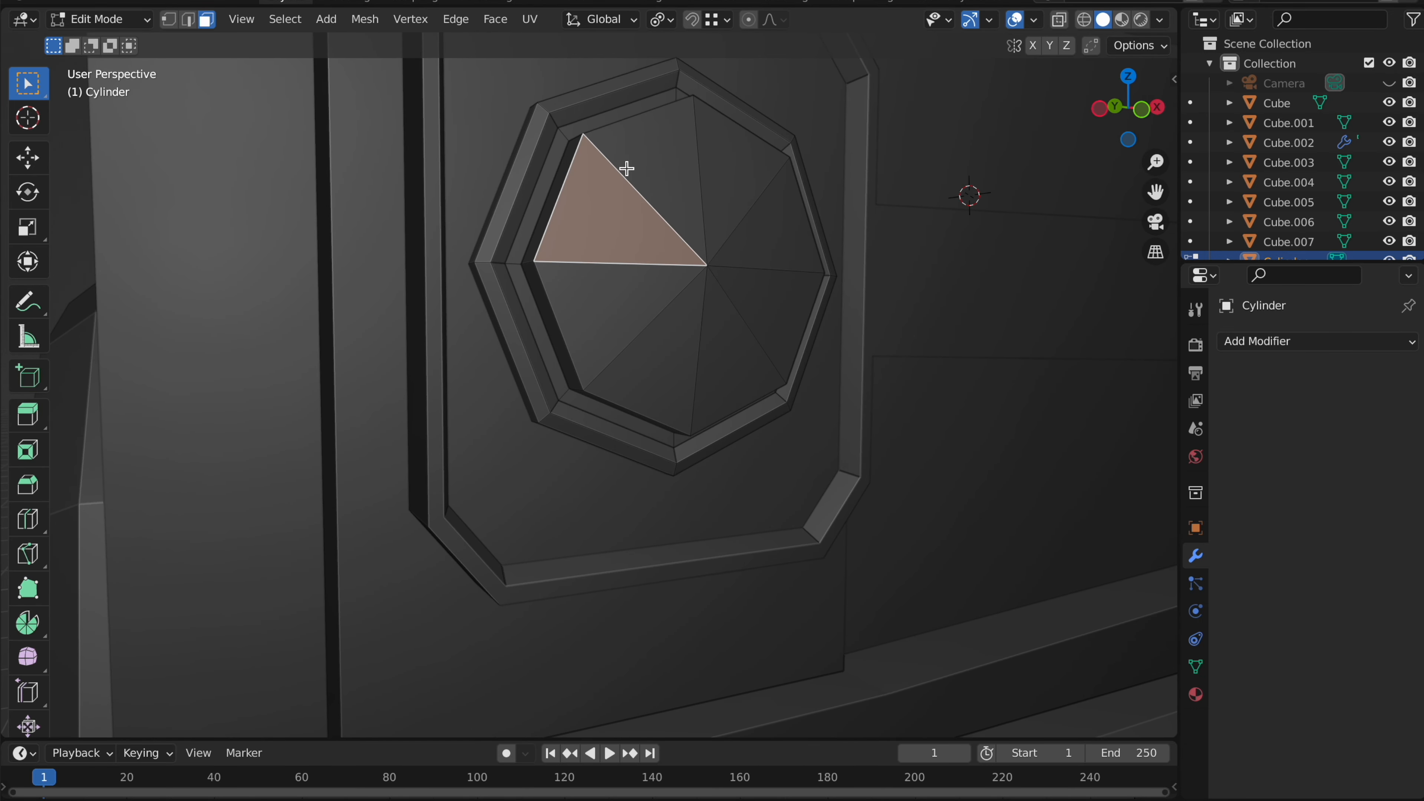
click(651, 190)
key(ctrl+l)
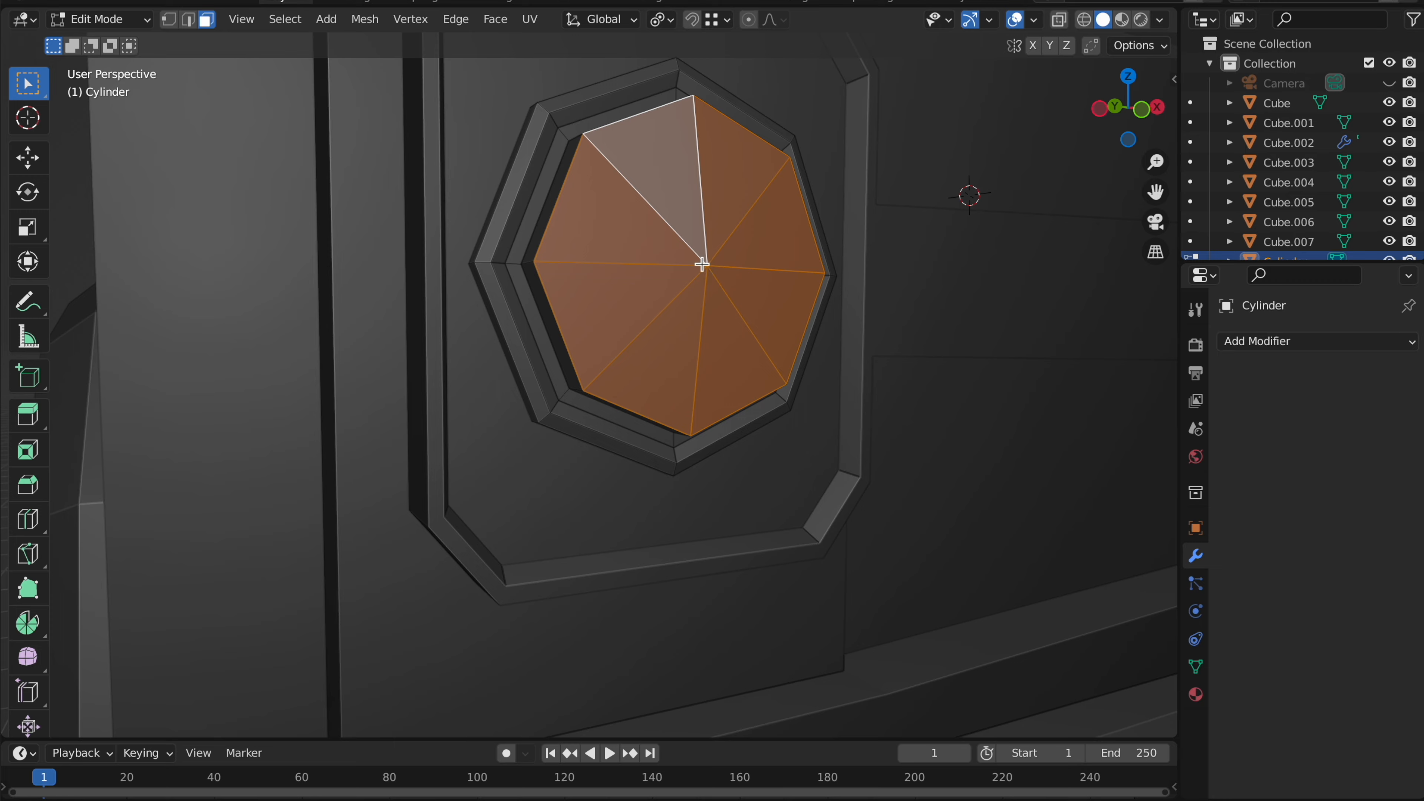
shift+middle_drag(701, 264, 748, 494)
scroll(758, 522, down, 8)
key(p)
click(761, 511)
key(Tab)
- Select the truck body's cargo bed floor and its four inner wall faces in face select mode
scroll(760, 350, down, 7)
click(776, 282)
middle_drag(776, 282, 701, 447)
scroll(777, 282, up, 4)
click(701, 448)
key(Tab)
scroll(673, 455, up, 5)
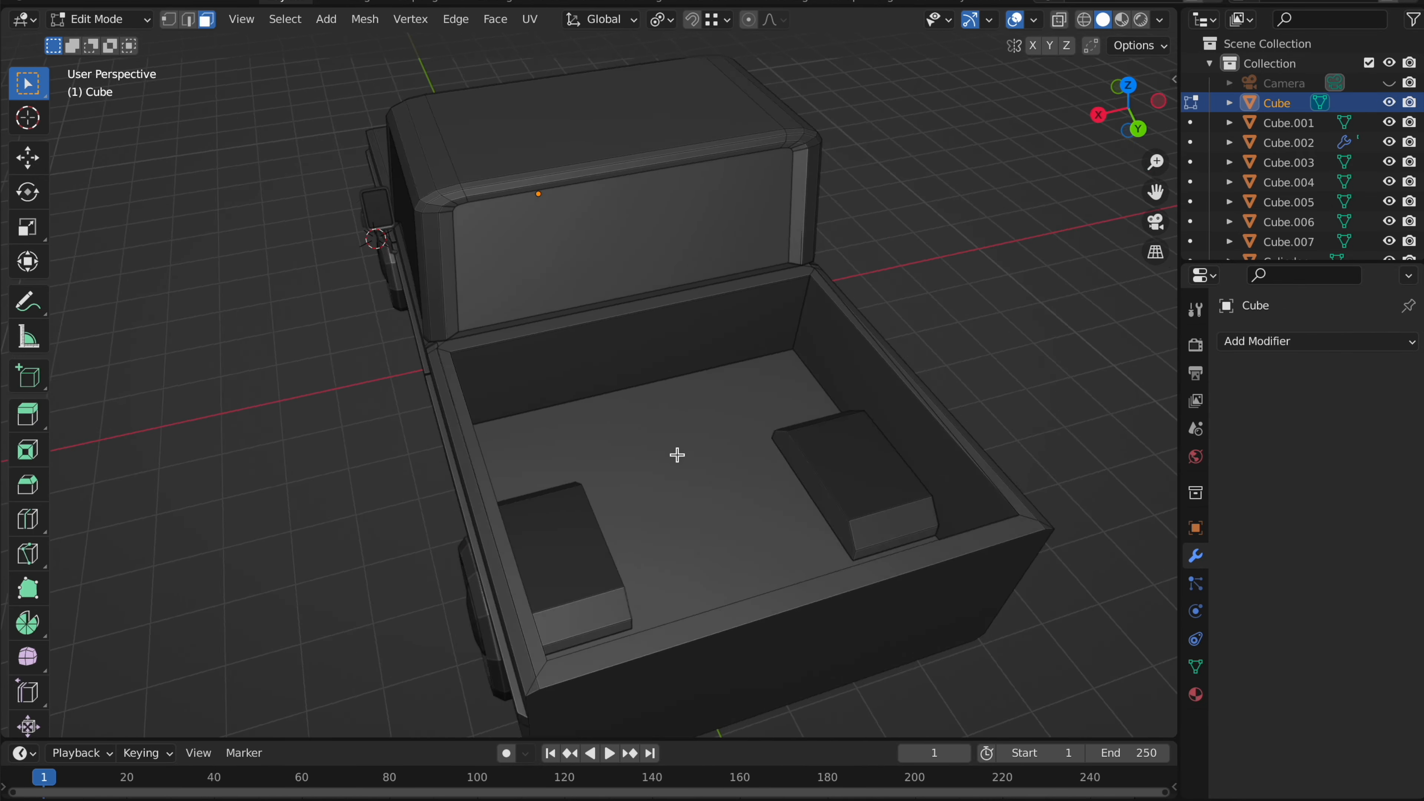
key(3)
click(464, 358)
shift+click(446, 411)
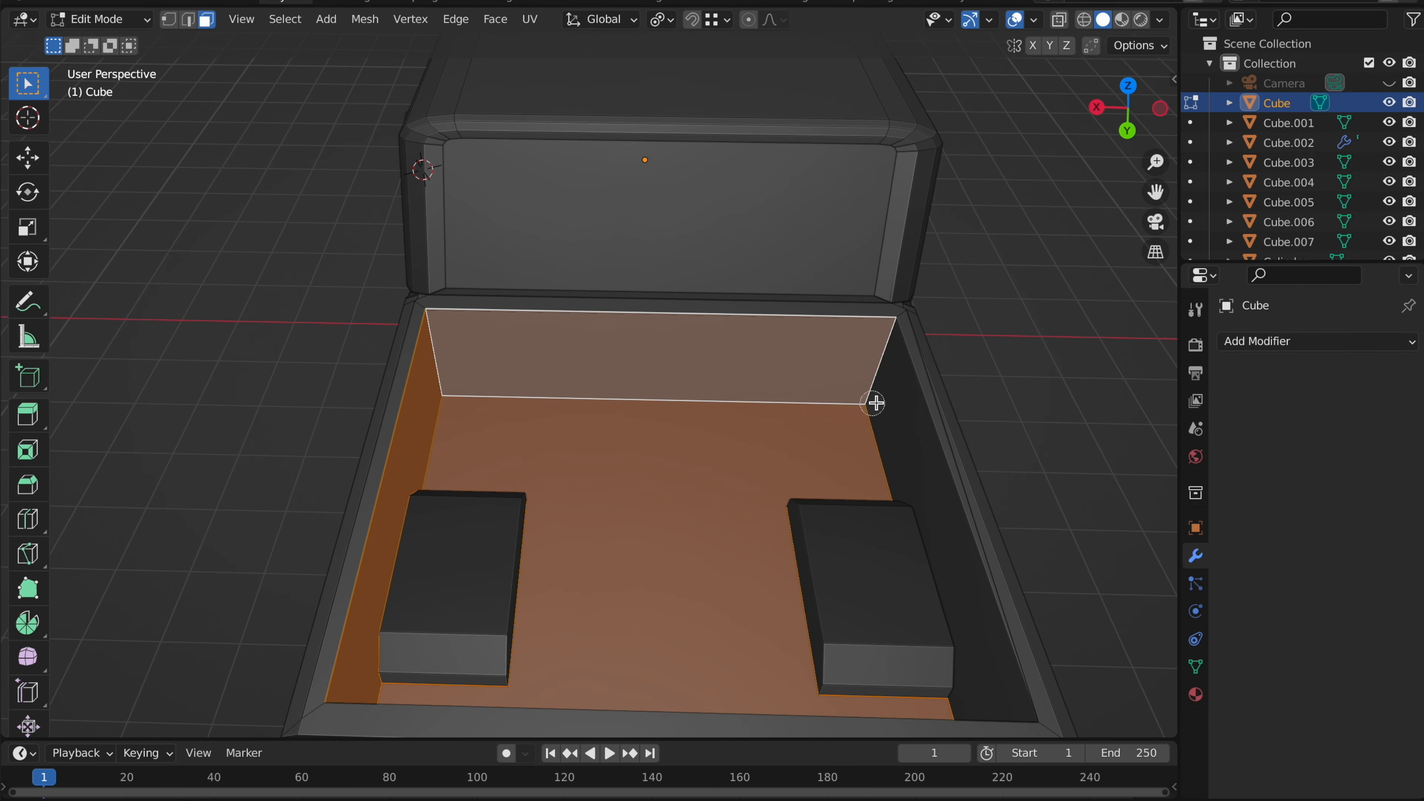
shift+click(875, 401)
middle_drag(887, 401, 887, 401)
shift+click(741, 357)
middle_drag(741, 357, 740, 359)
key(x)
click(501, 275)
key(ctrl+z)
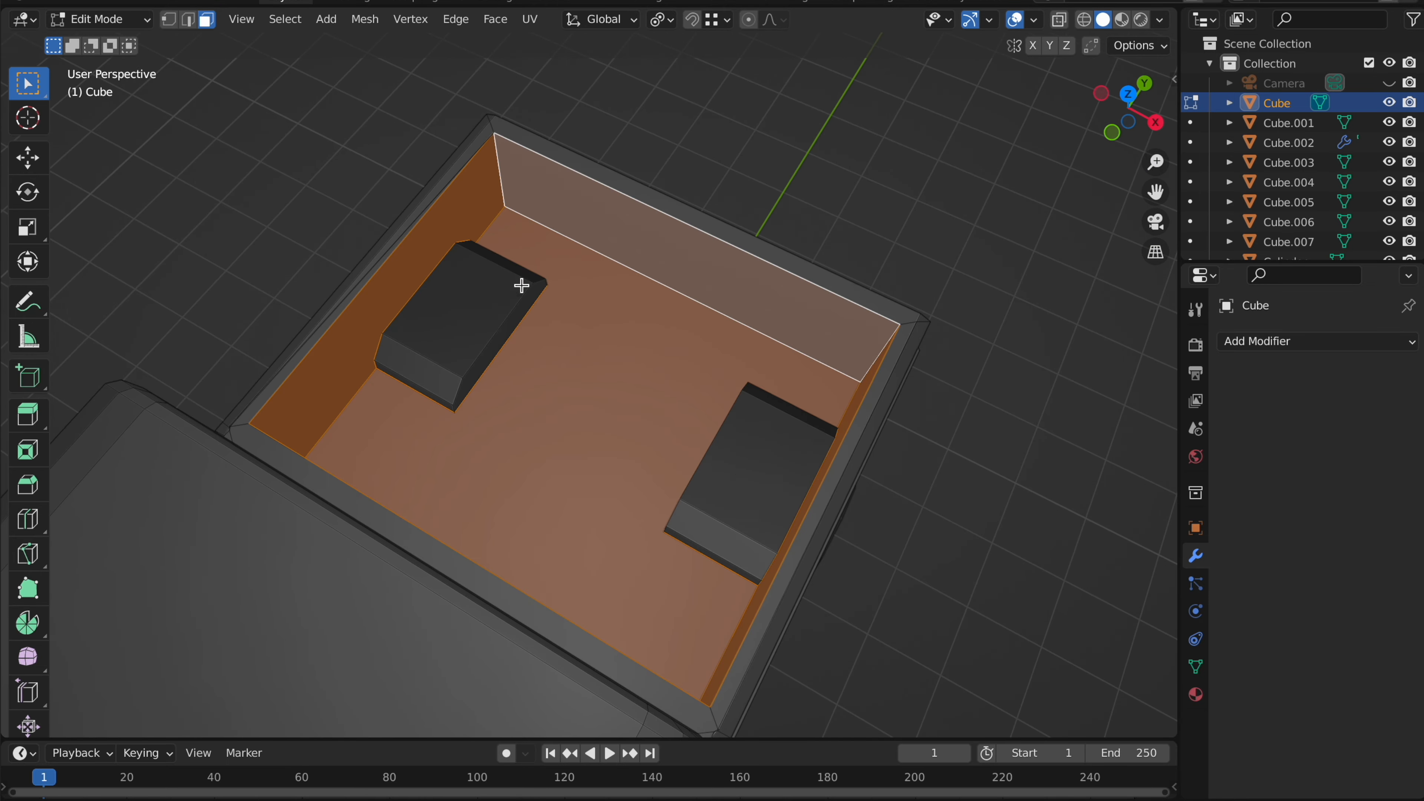
- Add both wheel-well boxes to the selected cargo bed faces and separate the selection from the truck body into its own object
key(l)
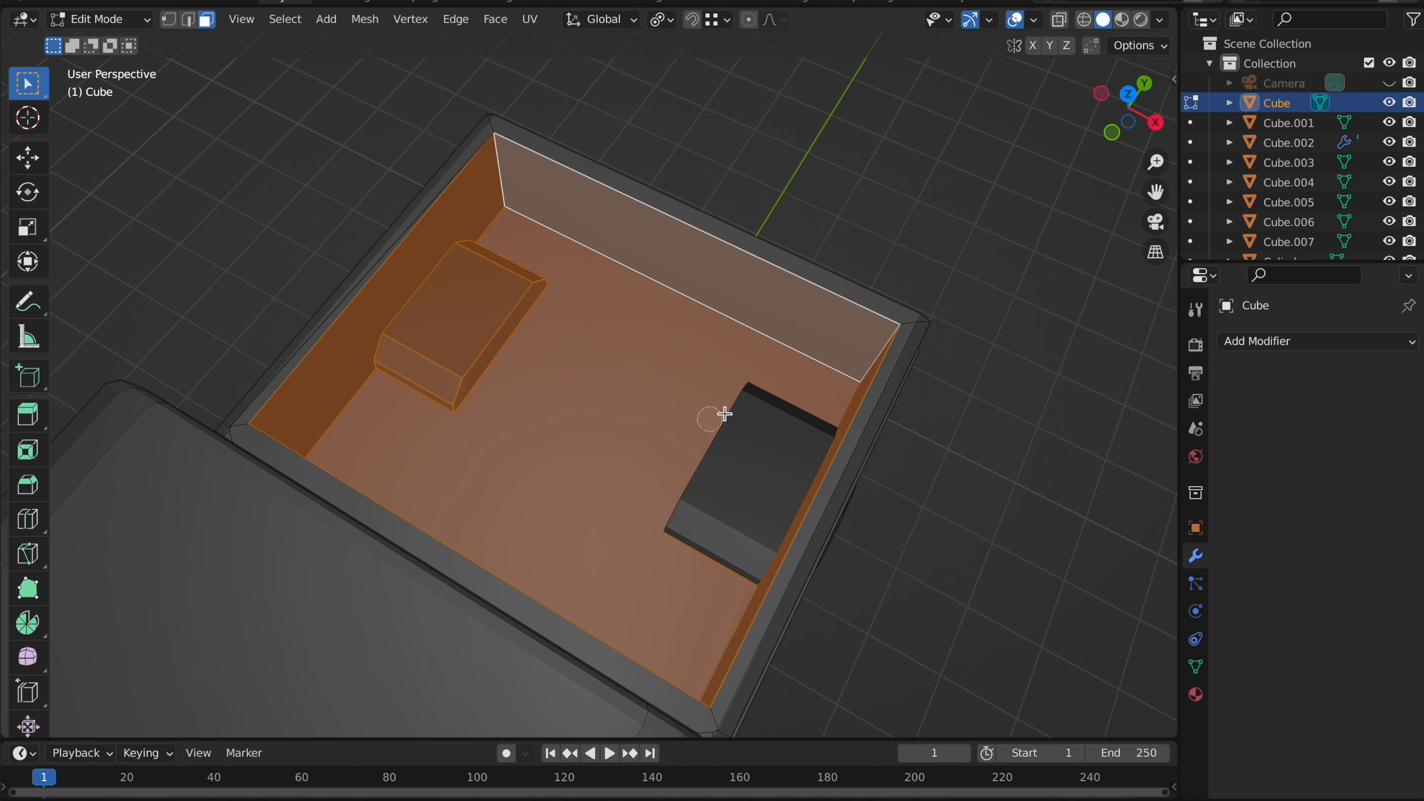
key(l)
key(l)
middle_drag(694, 519, 693, 517)
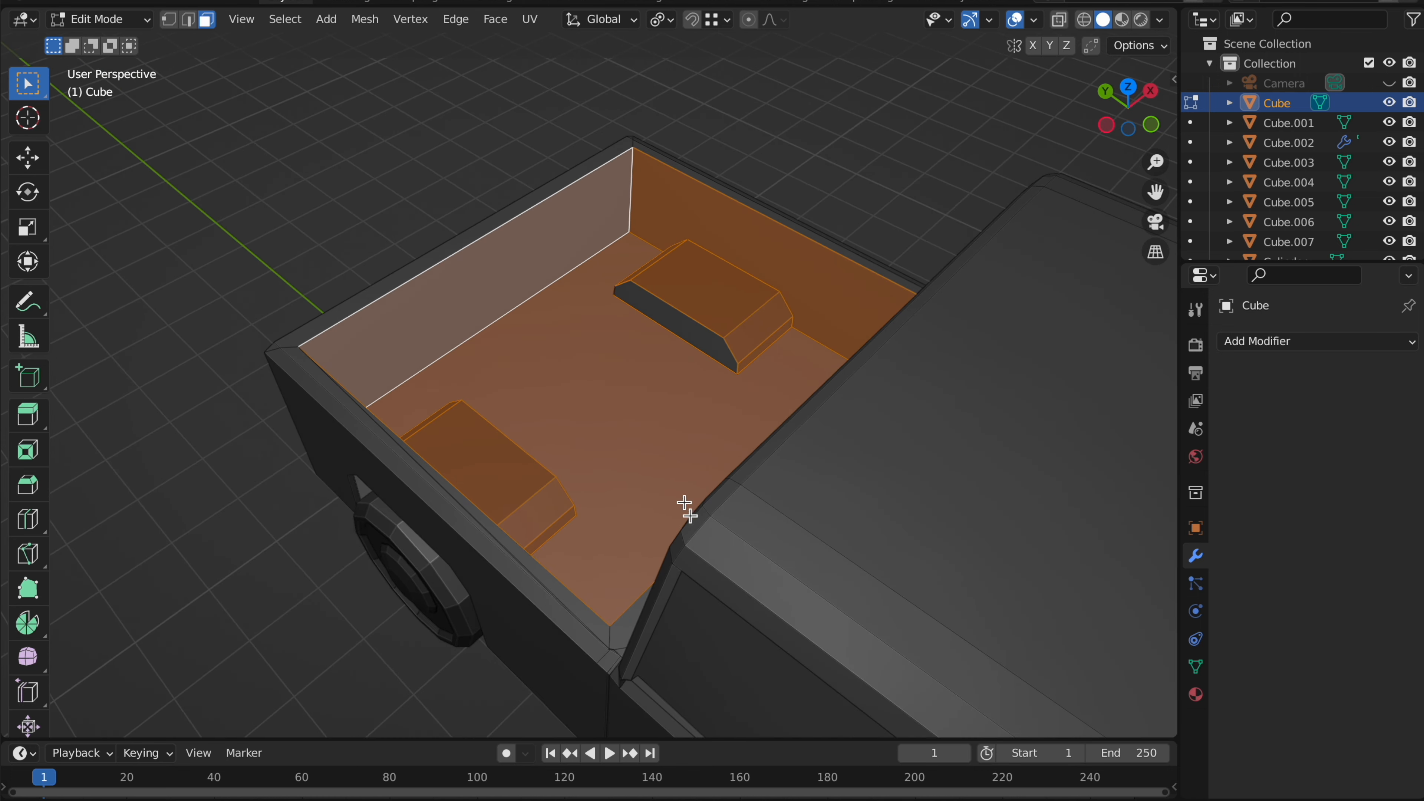
key(l)
middle_drag(604, 293, 608, 295)
key(c)
key(Escape)
middle_drag(510, 578, 513, 583)
key(p)
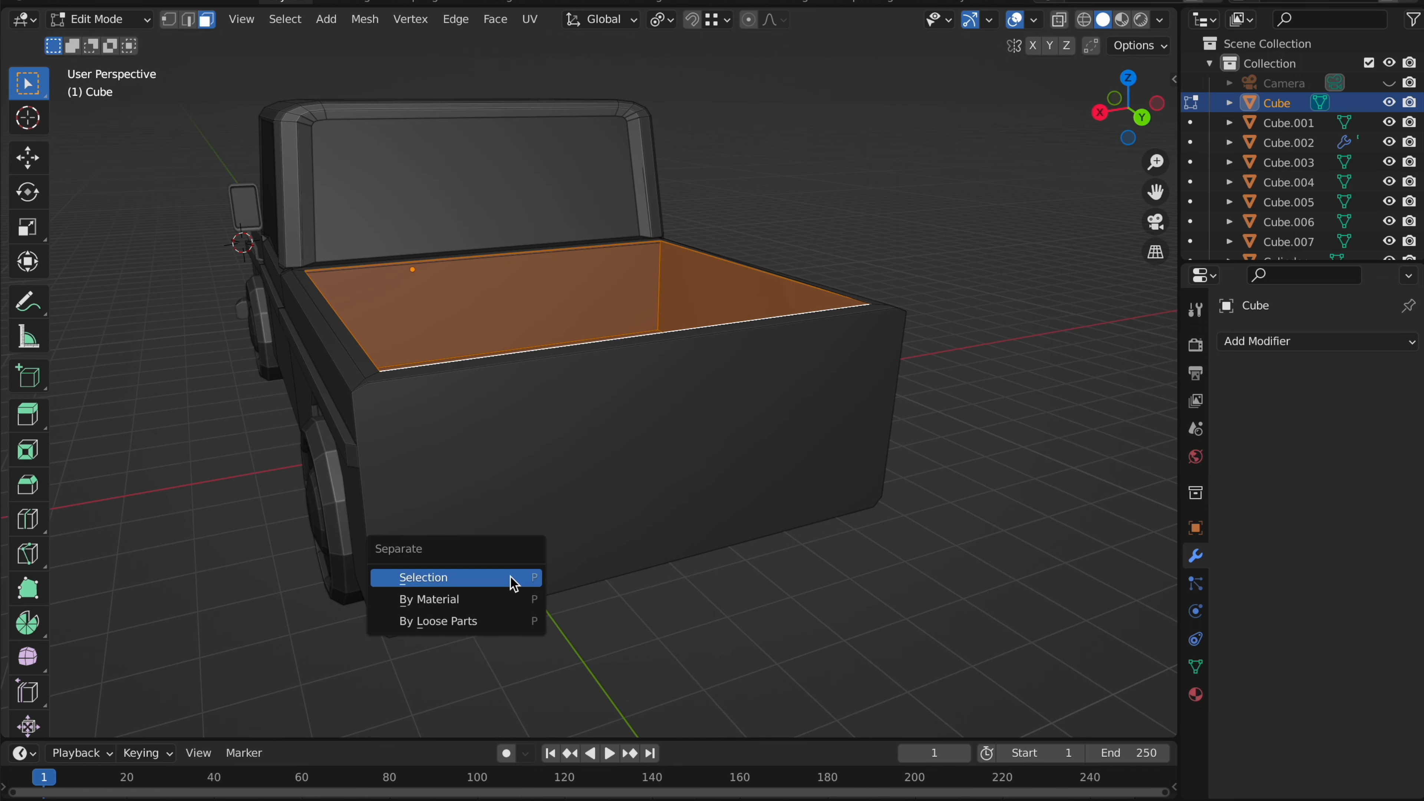
click(513, 578)
key(Tab)
- Try moving the separated cargo bed interior away from the truck body
key(alt+a)
click(718, 269)
key(KP_Decimal)
key(g)
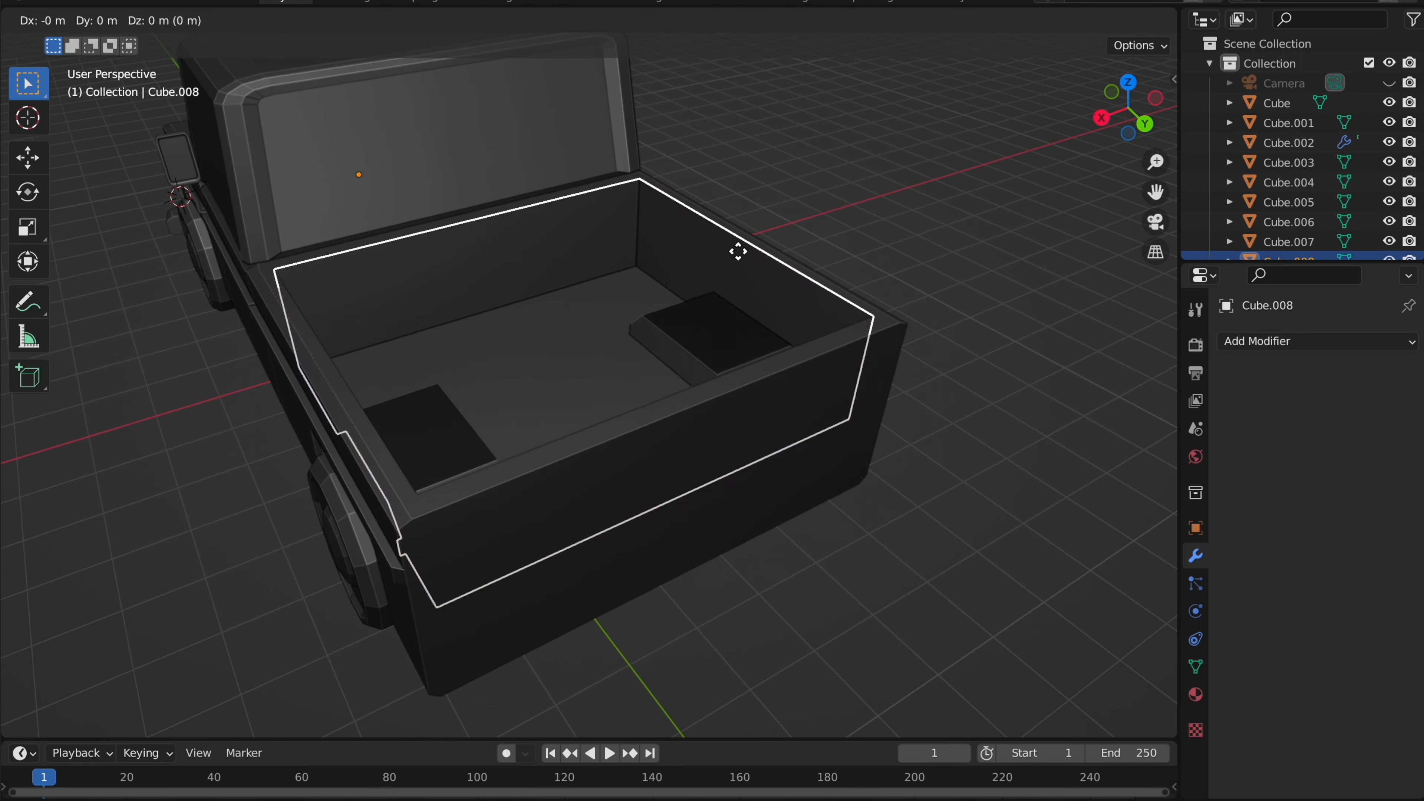
click(45, 289)
middle_drag(271, 280, 272, 281)
key(ctrl+z)
- Select the raised trim strip faces along the truck body's side, including the front end face, and separate them into their own object
click(809, 152)
middle_drag(808, 152, 808, 152)
scroll(808, 153, down, 2)
click(518, 409)
middle_drag(518, 409, 462, 486)
scroll(513, 409, up, 2)
key(Tab)
alt+click(450, 401)
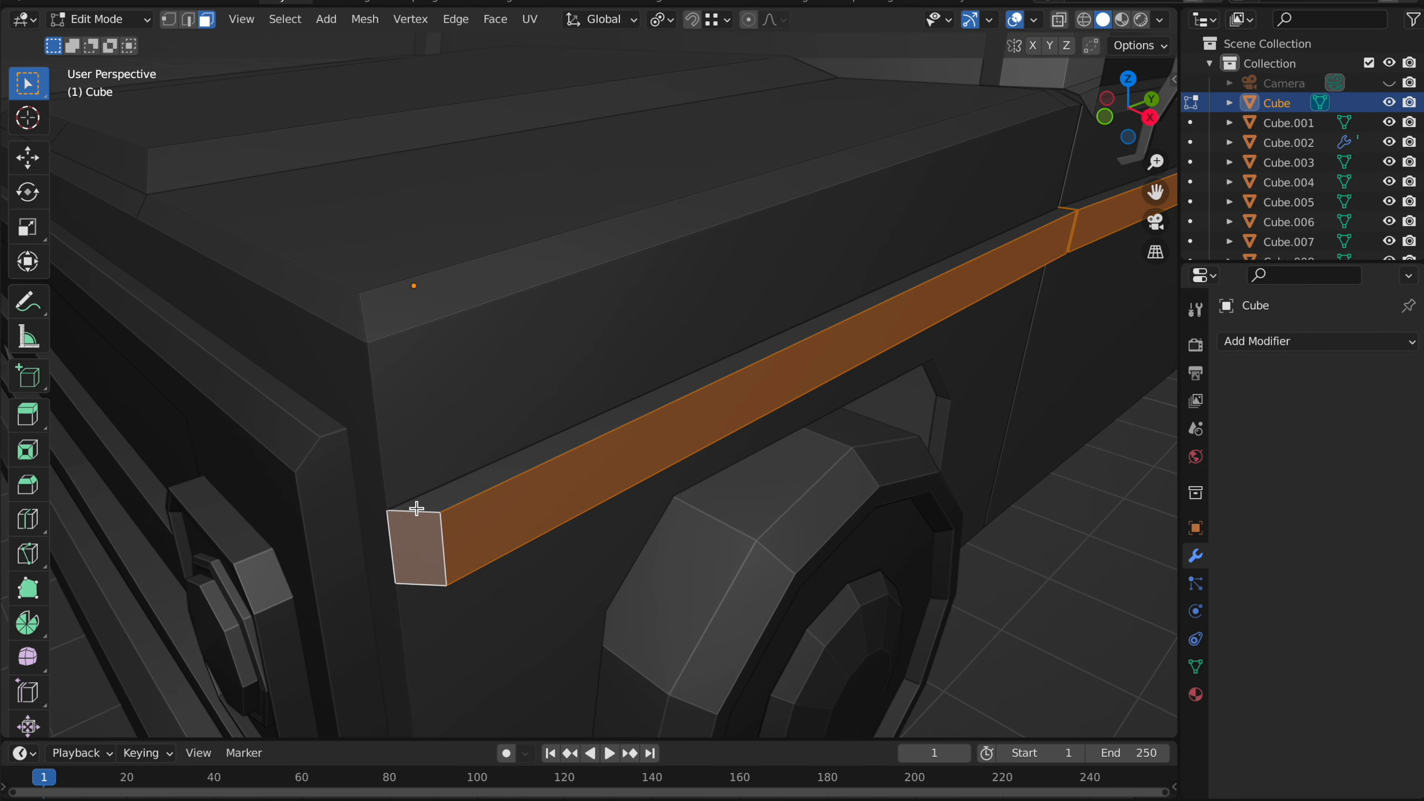
scroll(415, 508, down, 5)
key(p)
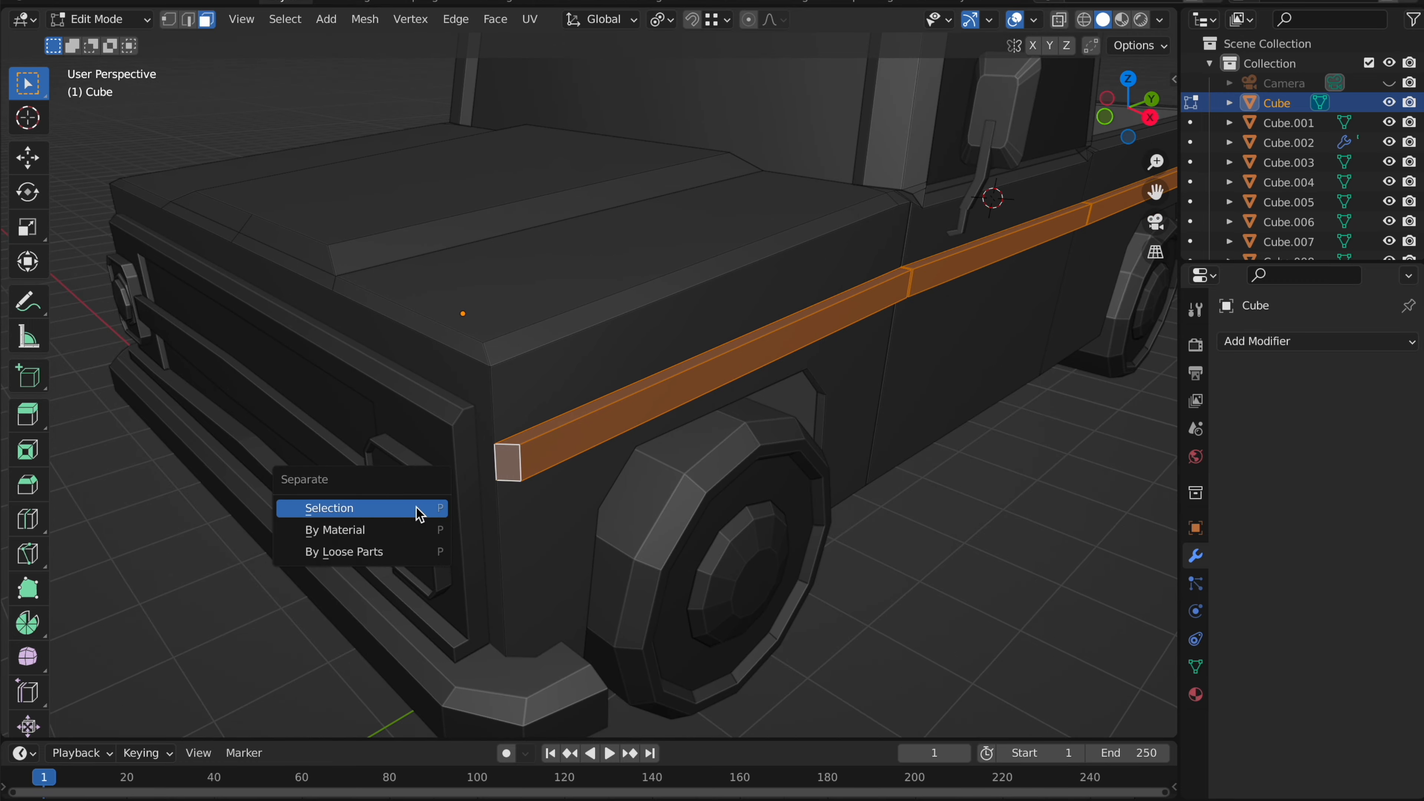
click(416, 507)
key(Tab)
- Mirror the separated side trim strip to the opposite side of the truck with an X-axis Mirror modifier and apply it
scroll(512, 342, down, 3)
middle_drag(512, 341, 865, 345)
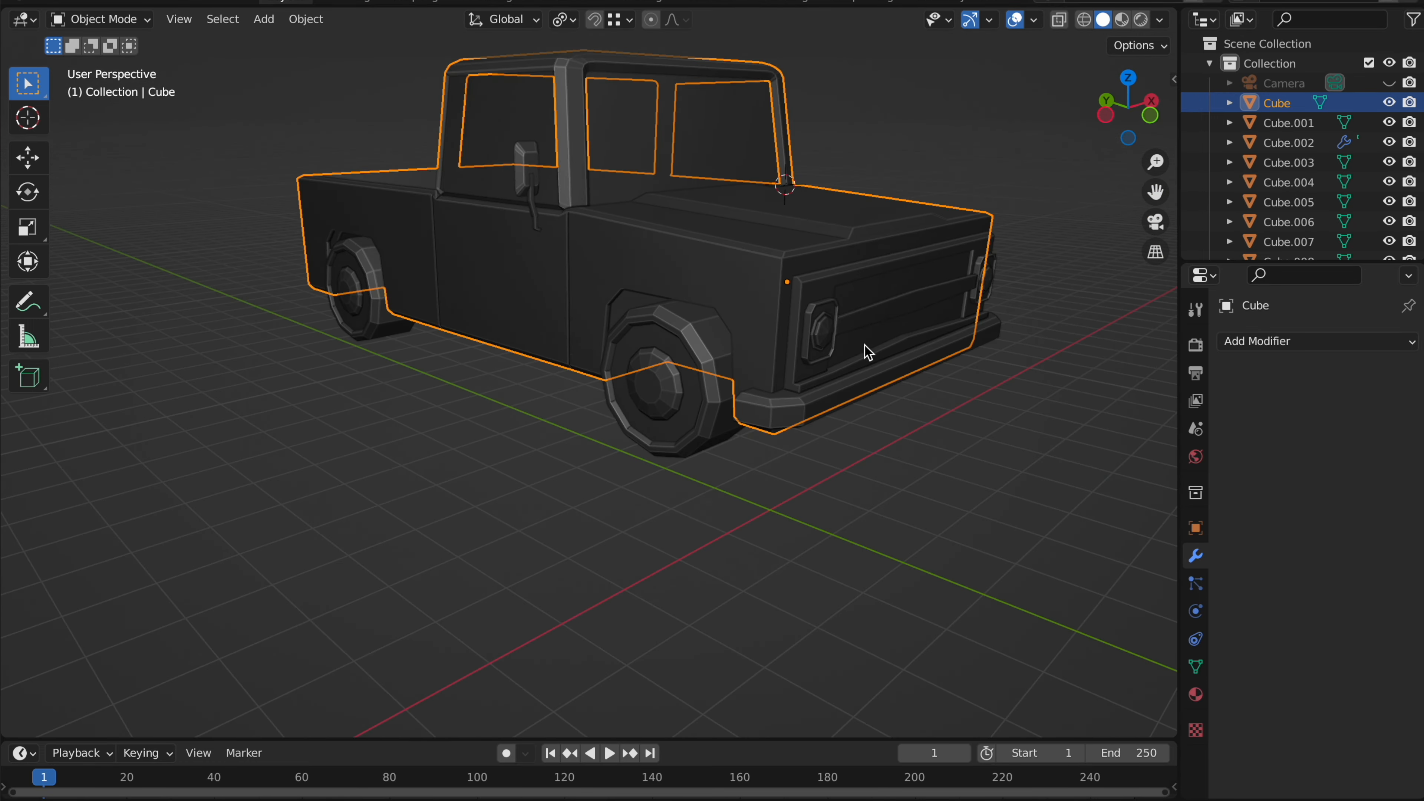
key(Tab)
middle_drag(775, 328, 779, 328)
key(Tab)
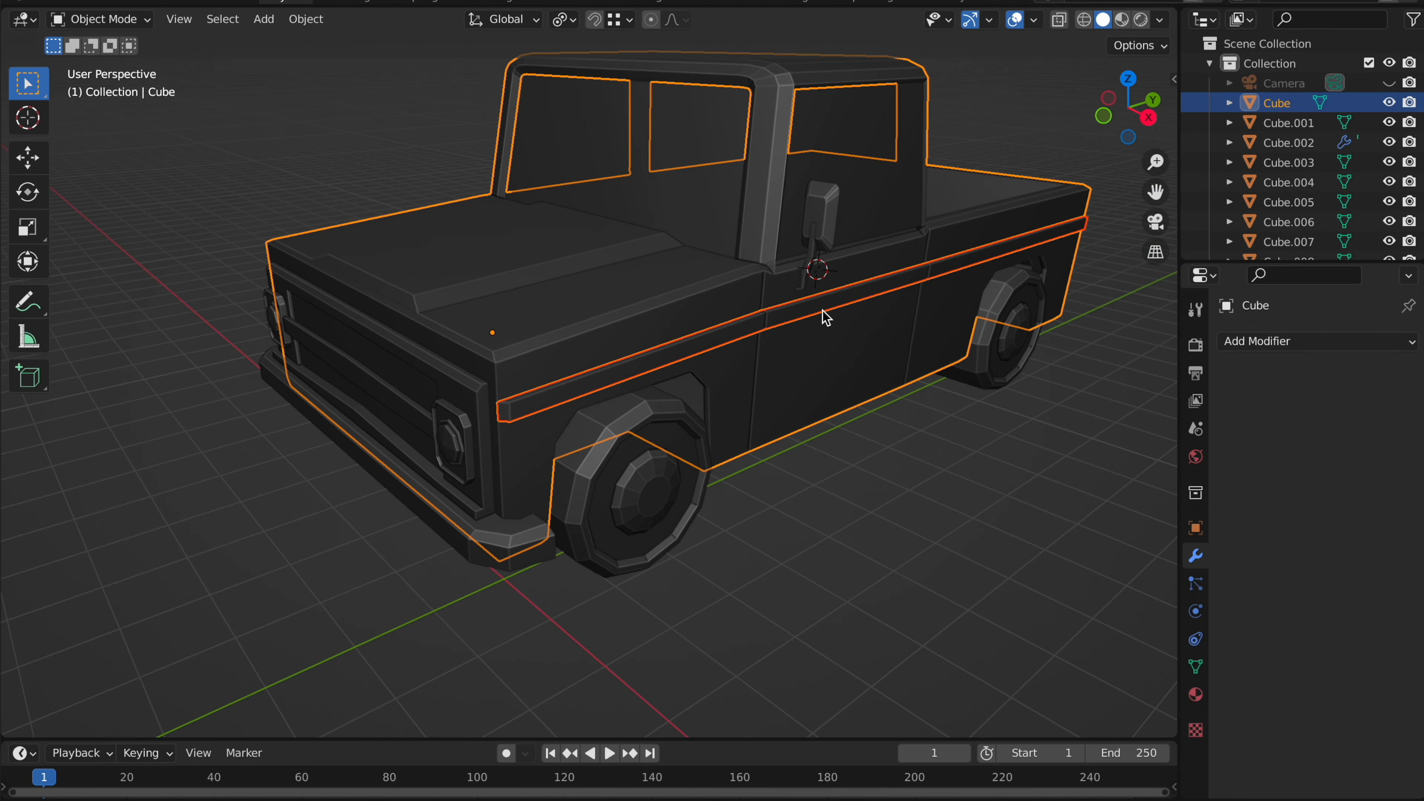
click(826, 317)
scroll(823, 318, up, 4)
click(1252, 339)
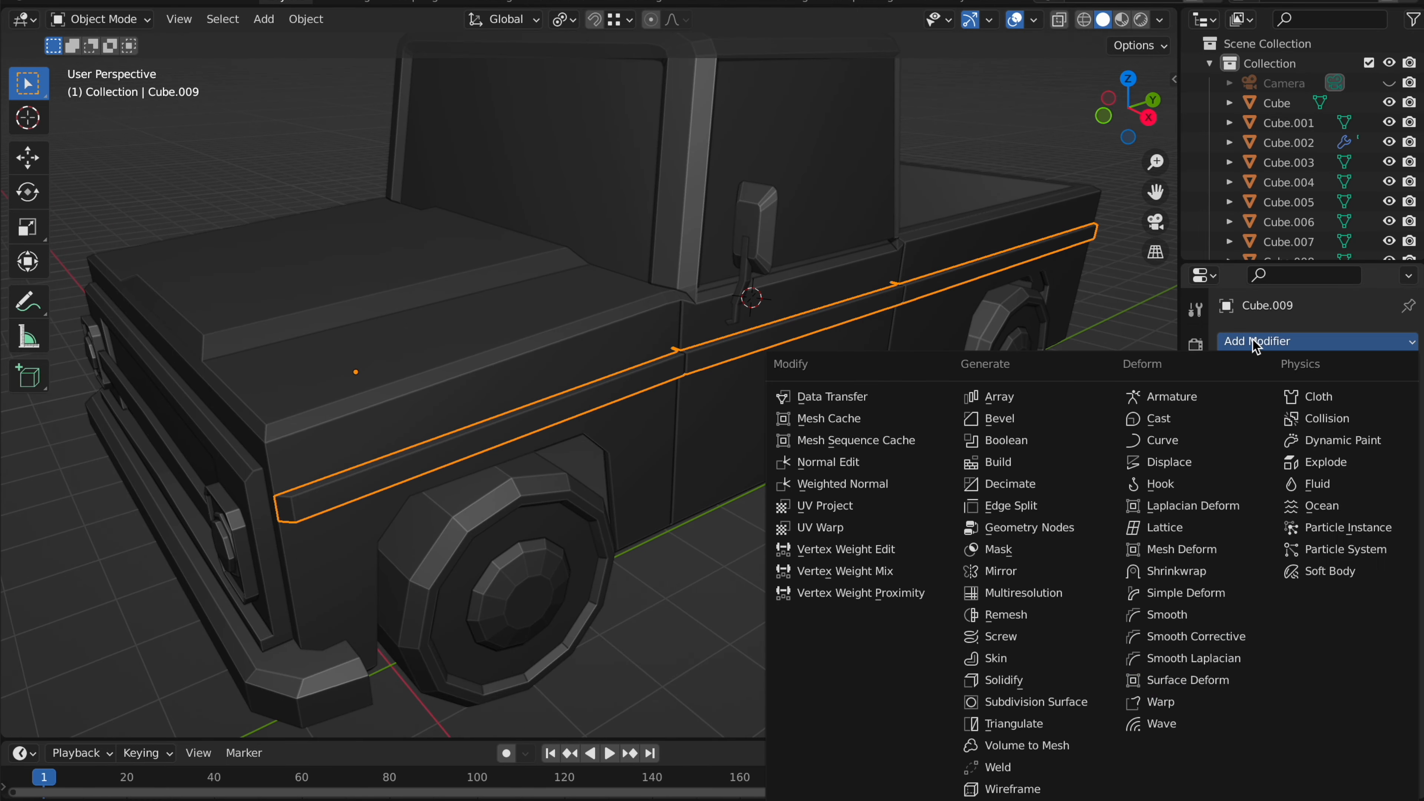
click(1003, 572)
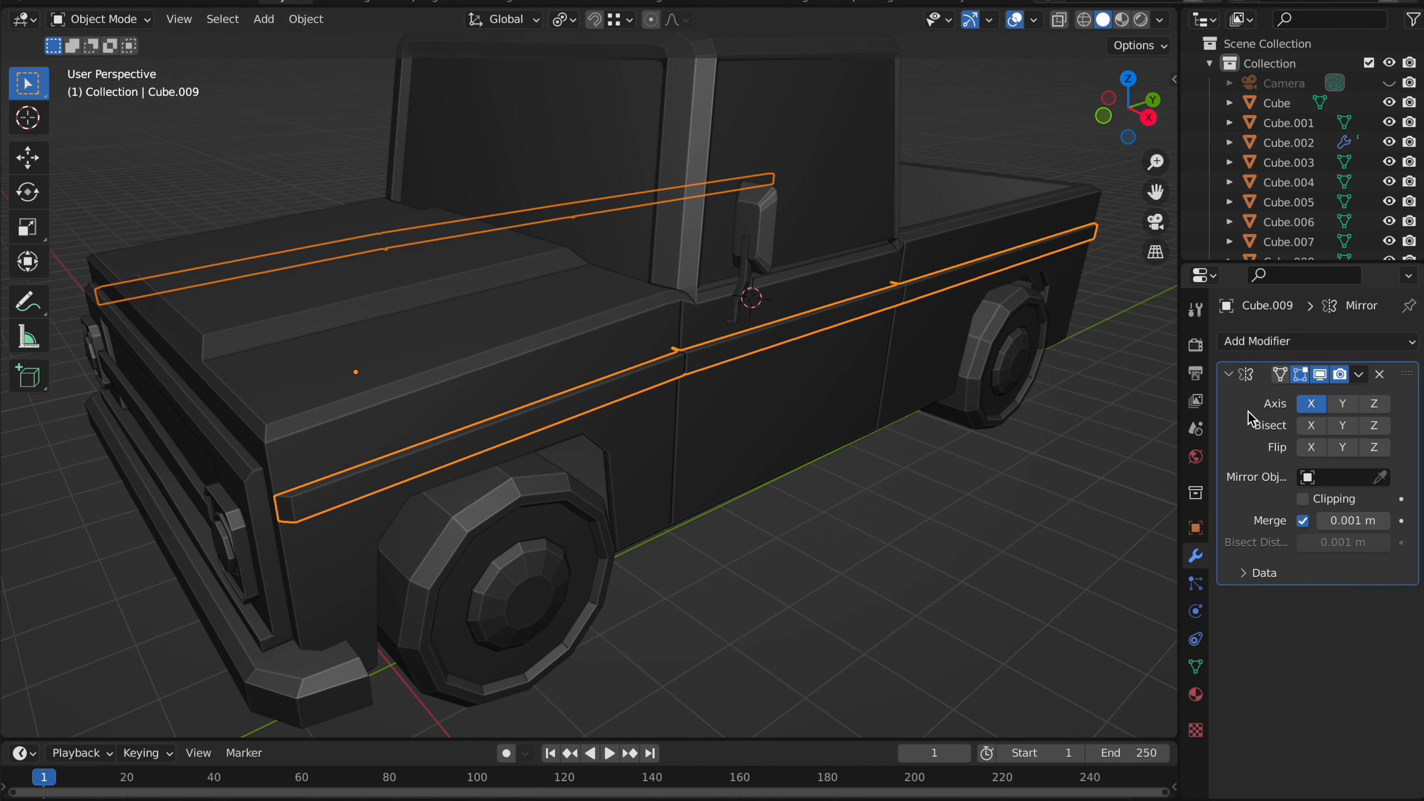
middle_drag(780, 435, 602, 395)
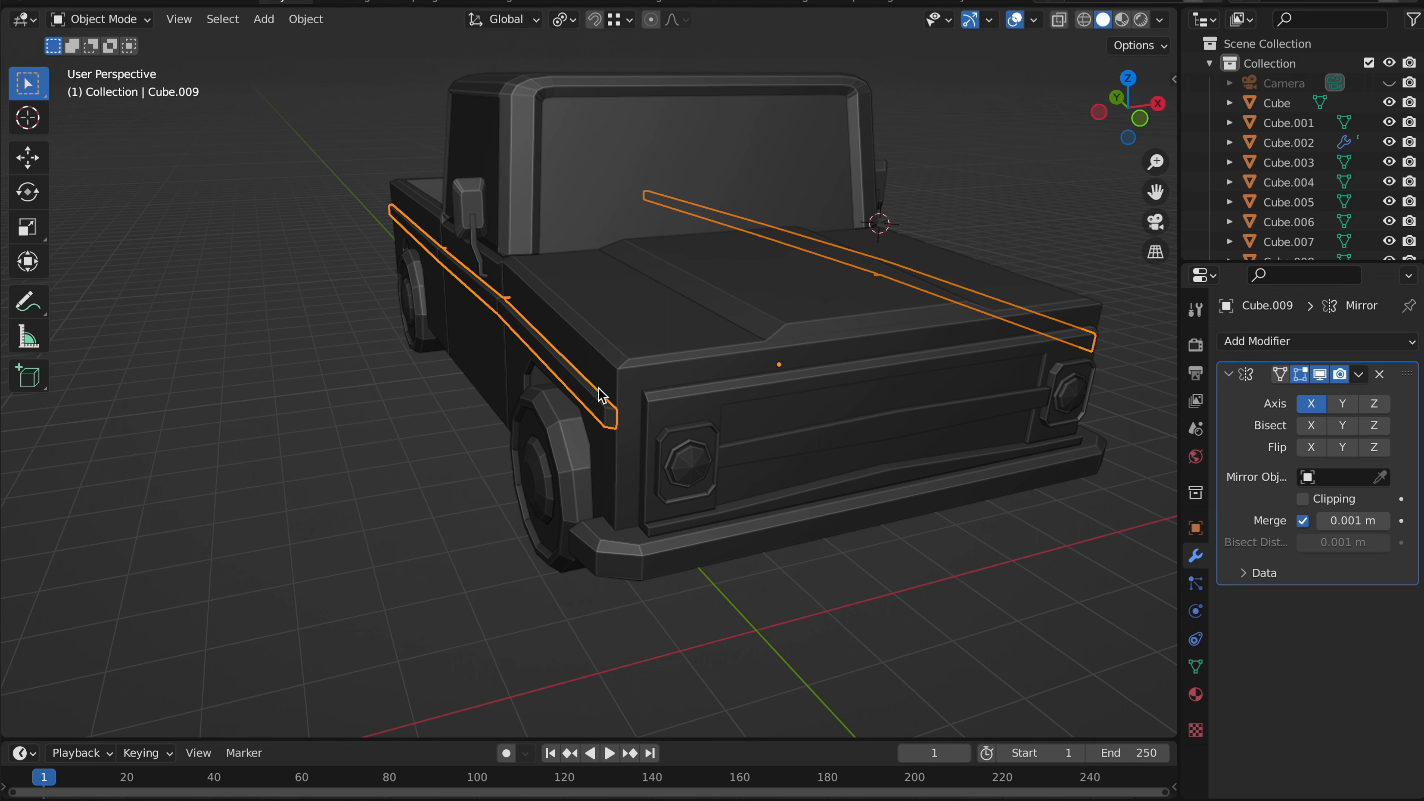
click(1360, 377)
click(1262, 398)
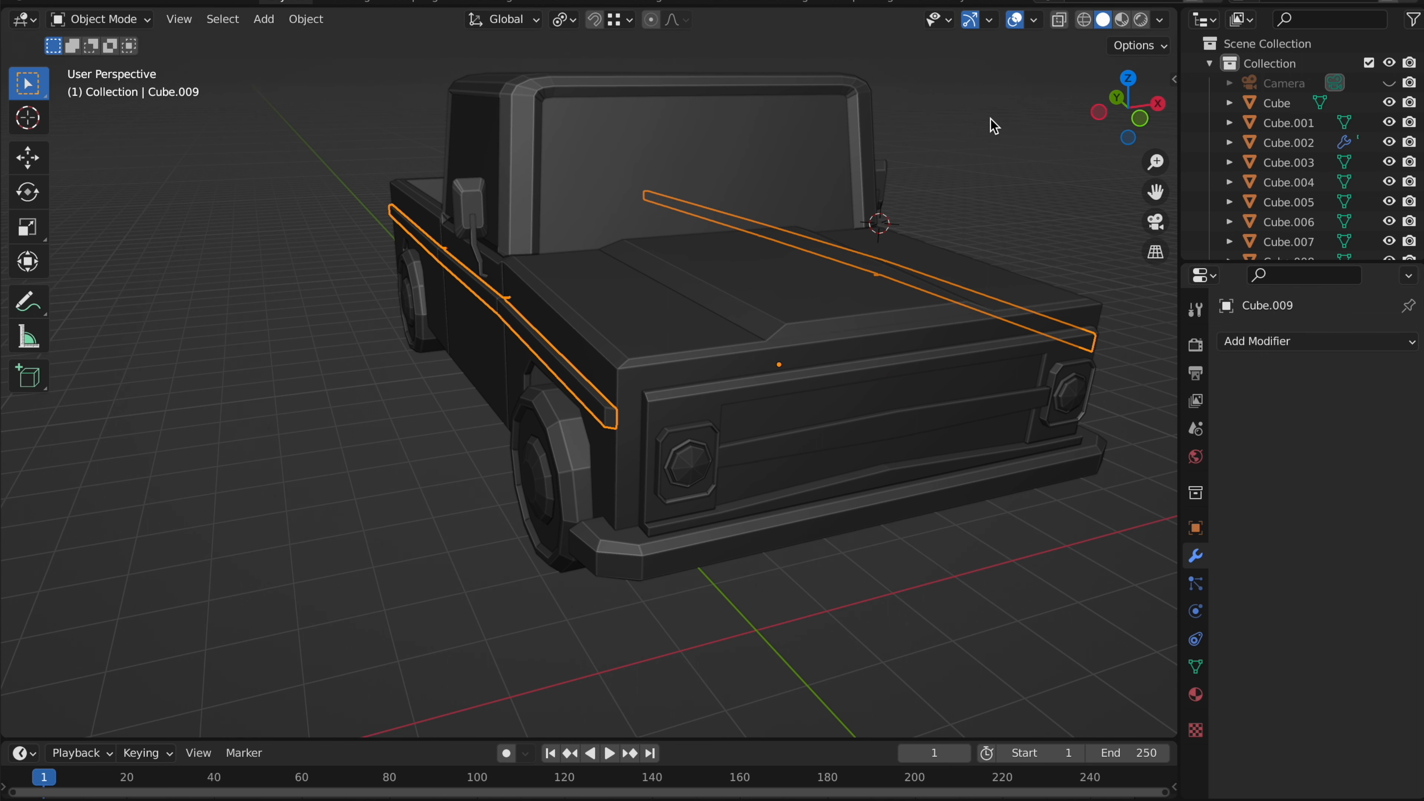
- Switch the viewport shading to Material Preview
middle_drag(375, 404, 383, 399)
key(z)
click(508, 403)
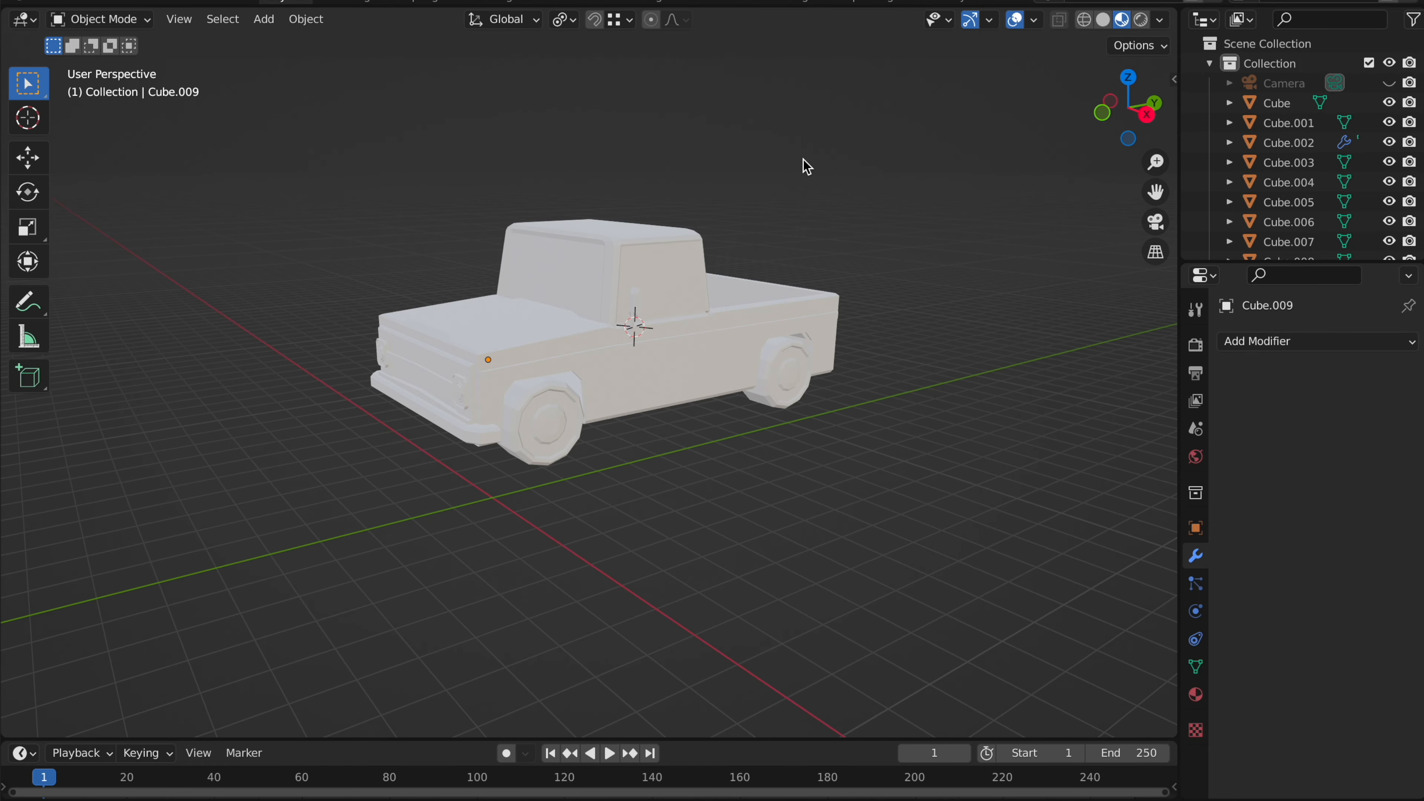
- Give the hubcaps a new material with a grey base color of HSV value 0.150
scroll(807, 169, up, 8)
click(414, 535)
scroll(408, 540, down, 8)
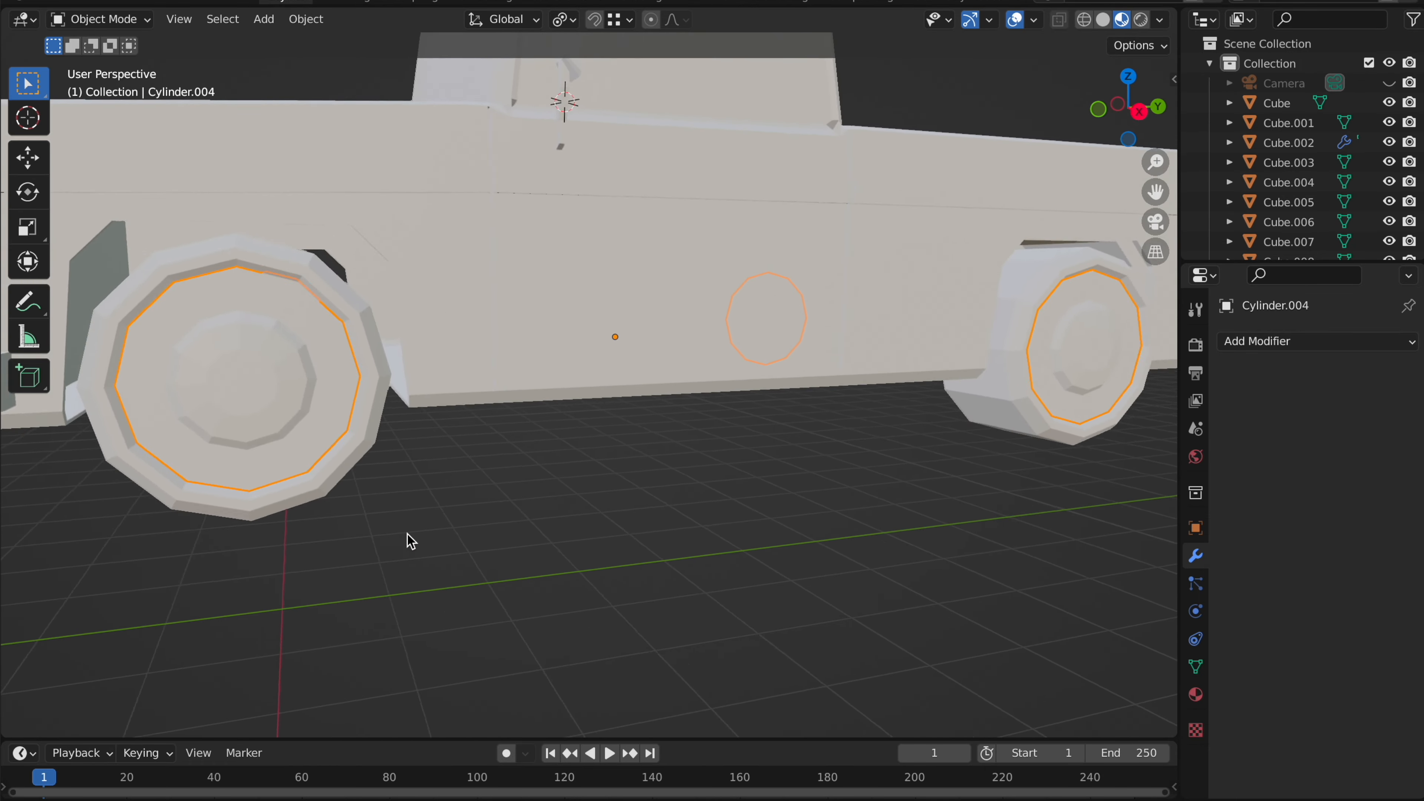
scroll(408, 541, up, 2)
click(1196, 695)
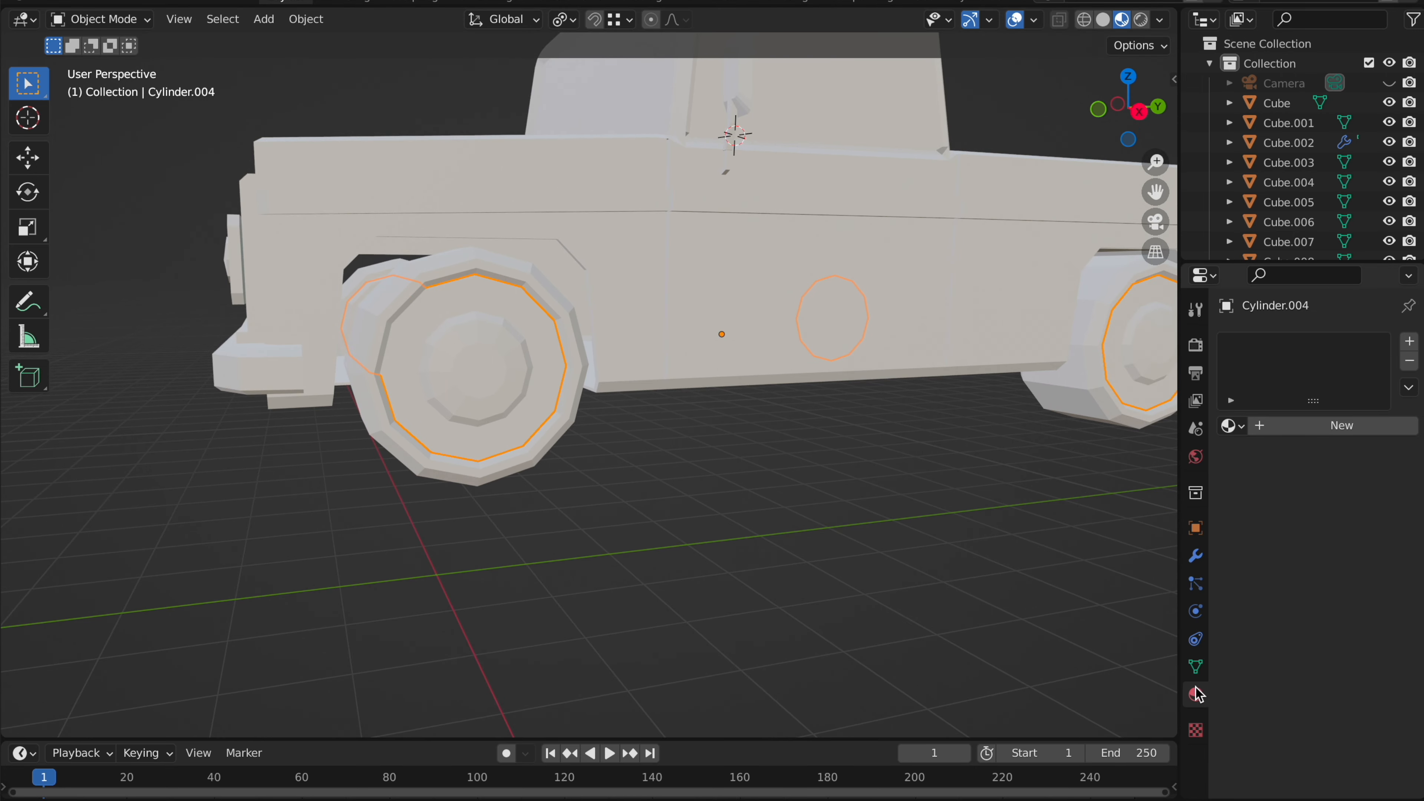
click(1328, 424)
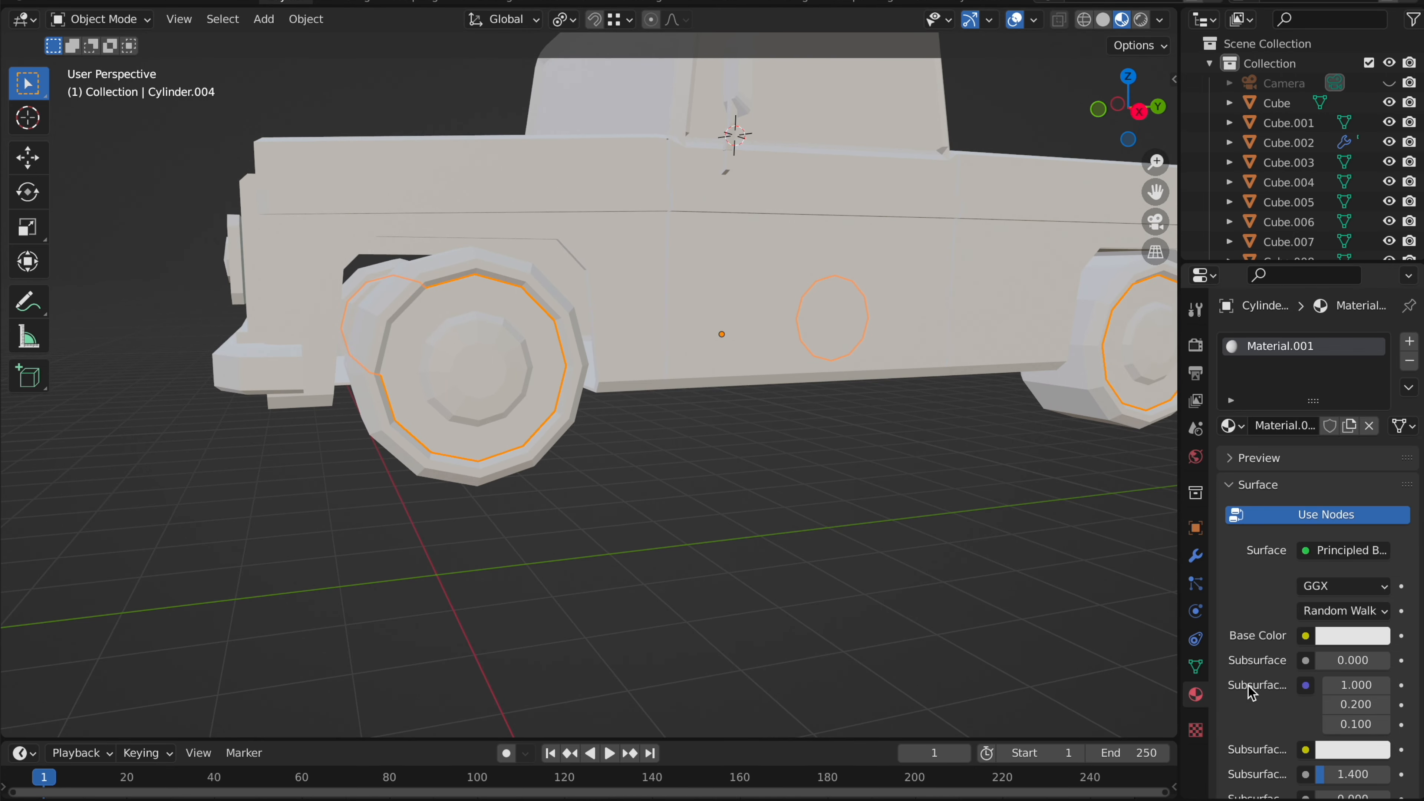
click(1341, 638)
drag(1382, 420, 1379, 444)
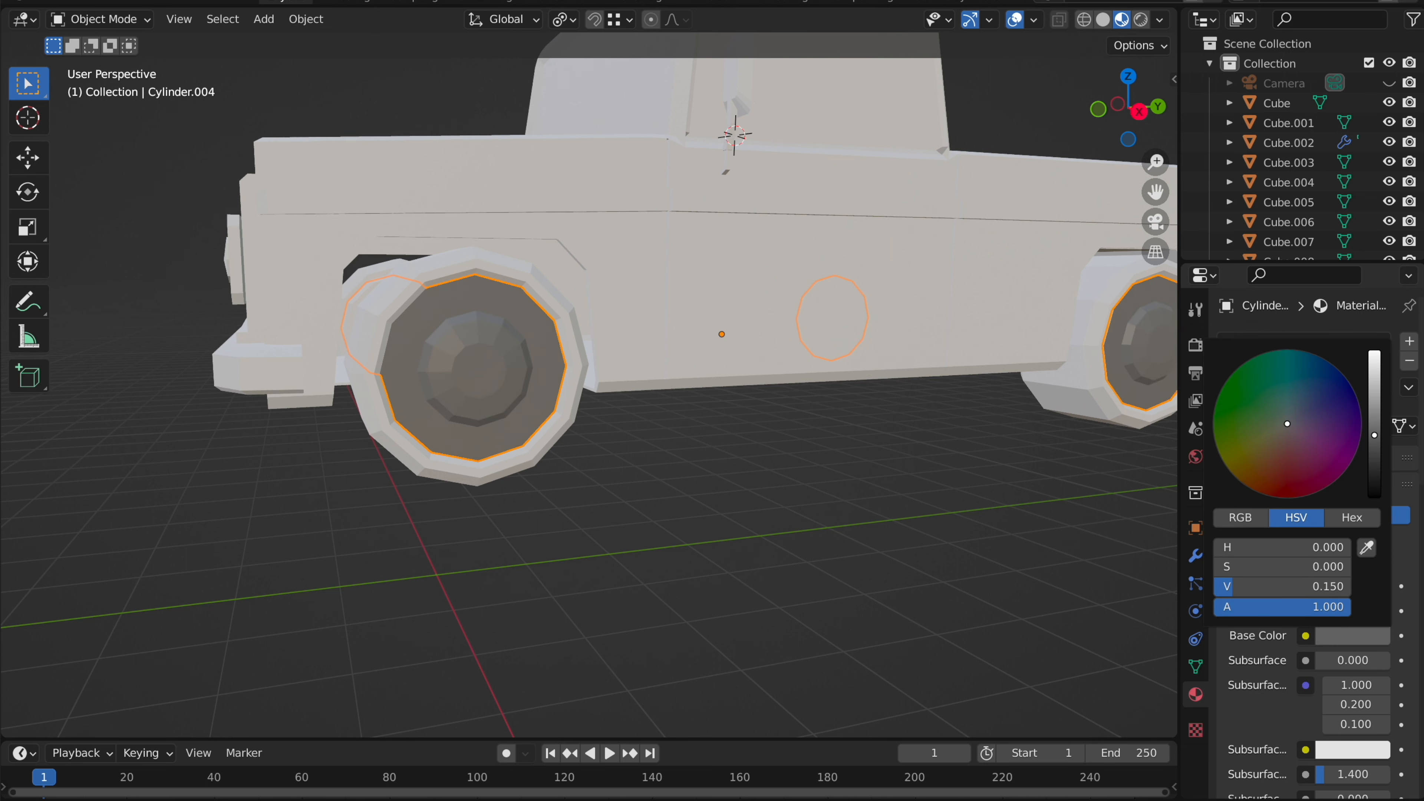
- Give the tires a new material with a near-black base color of HSV value 0.011
click(544, 289)
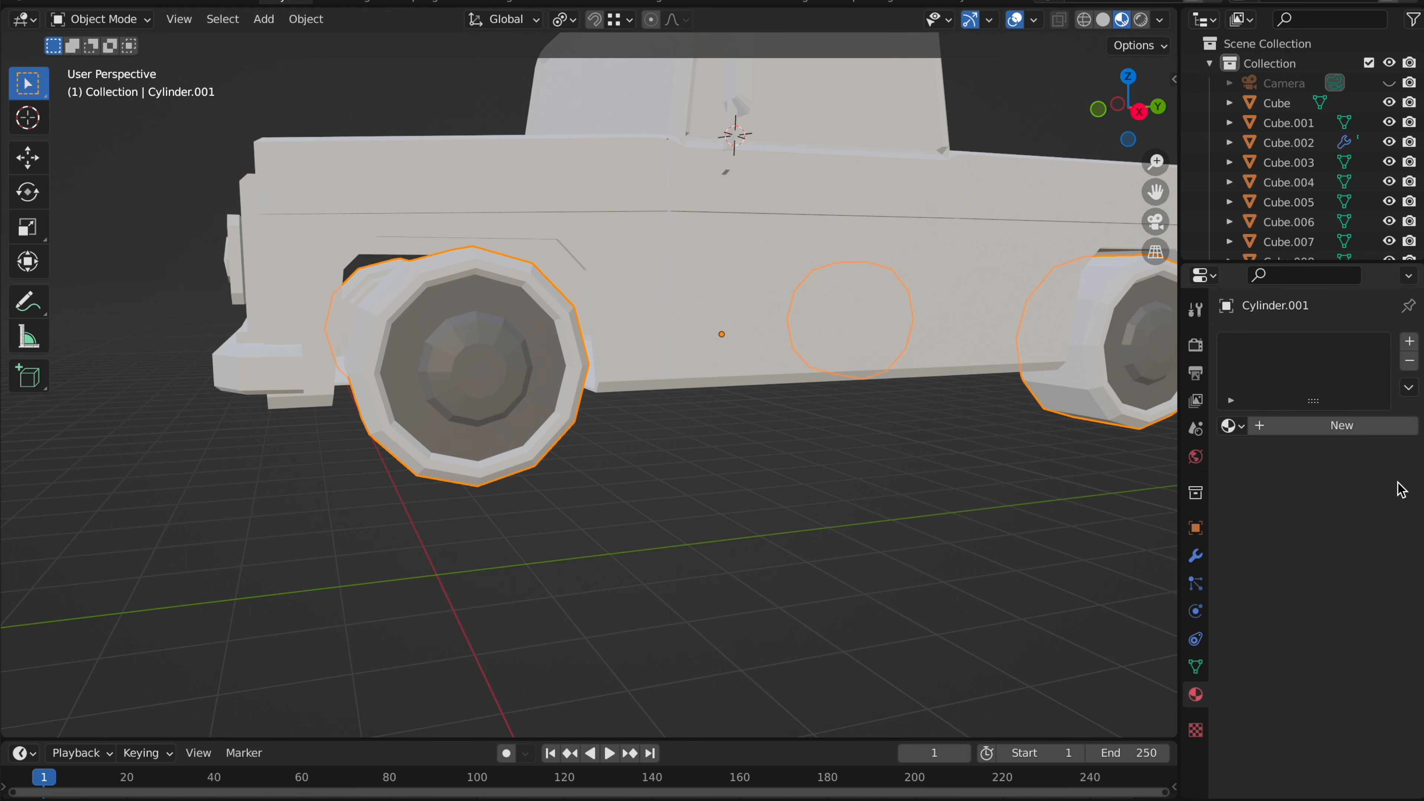
click(1342, 425)
click(1379, 638)
drag(1382, 464, 1317, 515)
scroll(889, 486, down, 3)
scroll(890, 486, left, 5)
click(649, 370)
click(1349, 632)
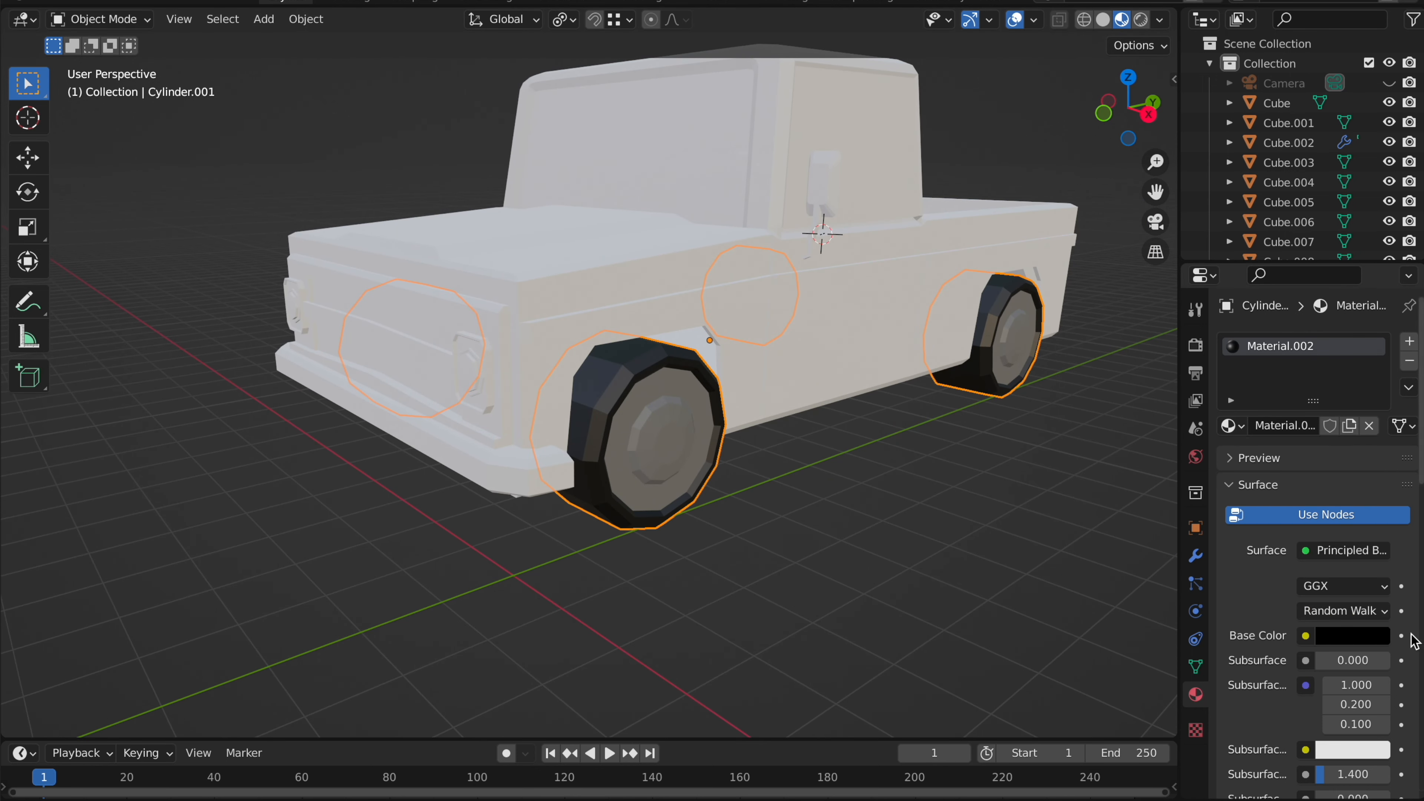
click(1381, 638)
drag(1375, 471, 1374, 486)
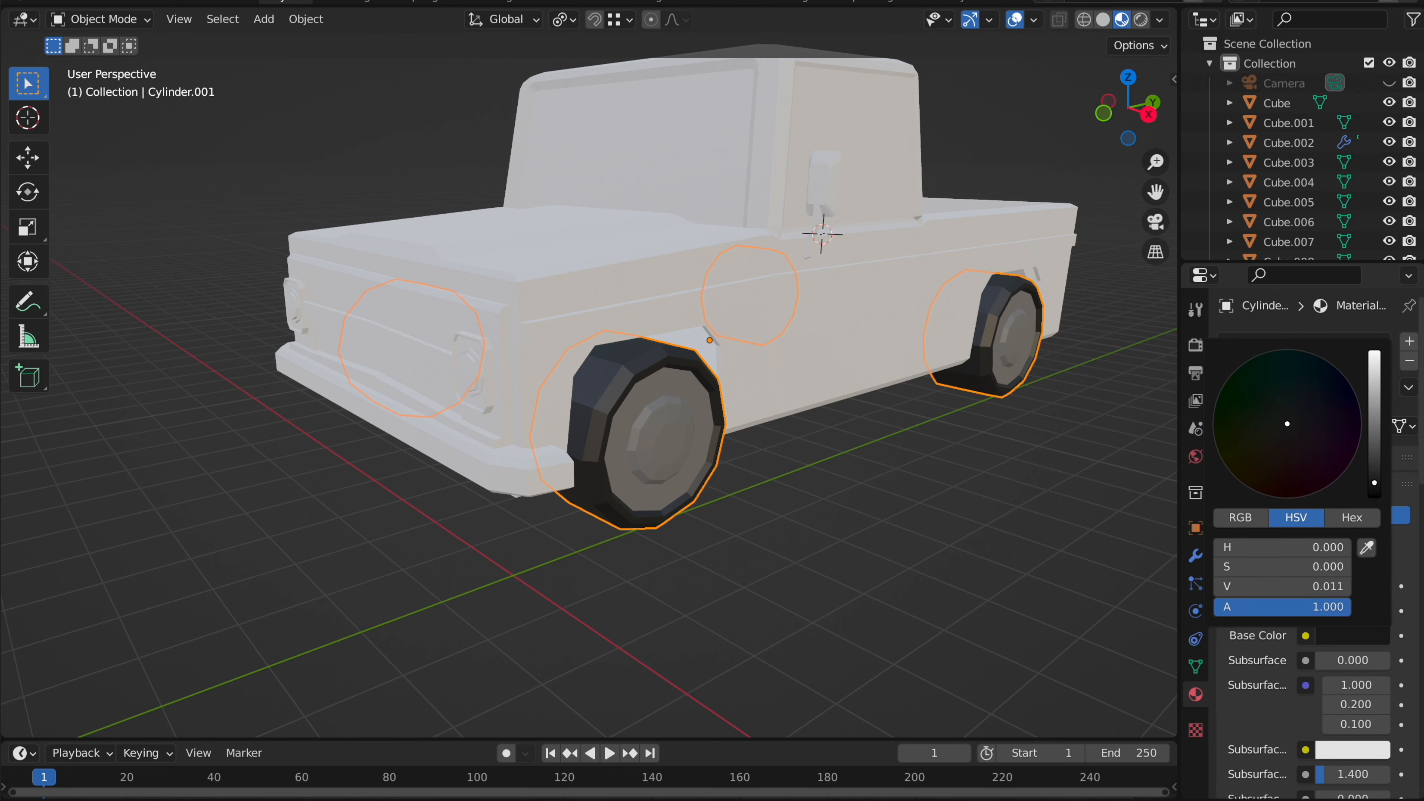
click(958, 580)
- Give the recessed grille panel a new material with a near-black base color of HSV value 0.011
middle_drag(560, 397, 566, 405)
scroll(567, 405, up, 1)
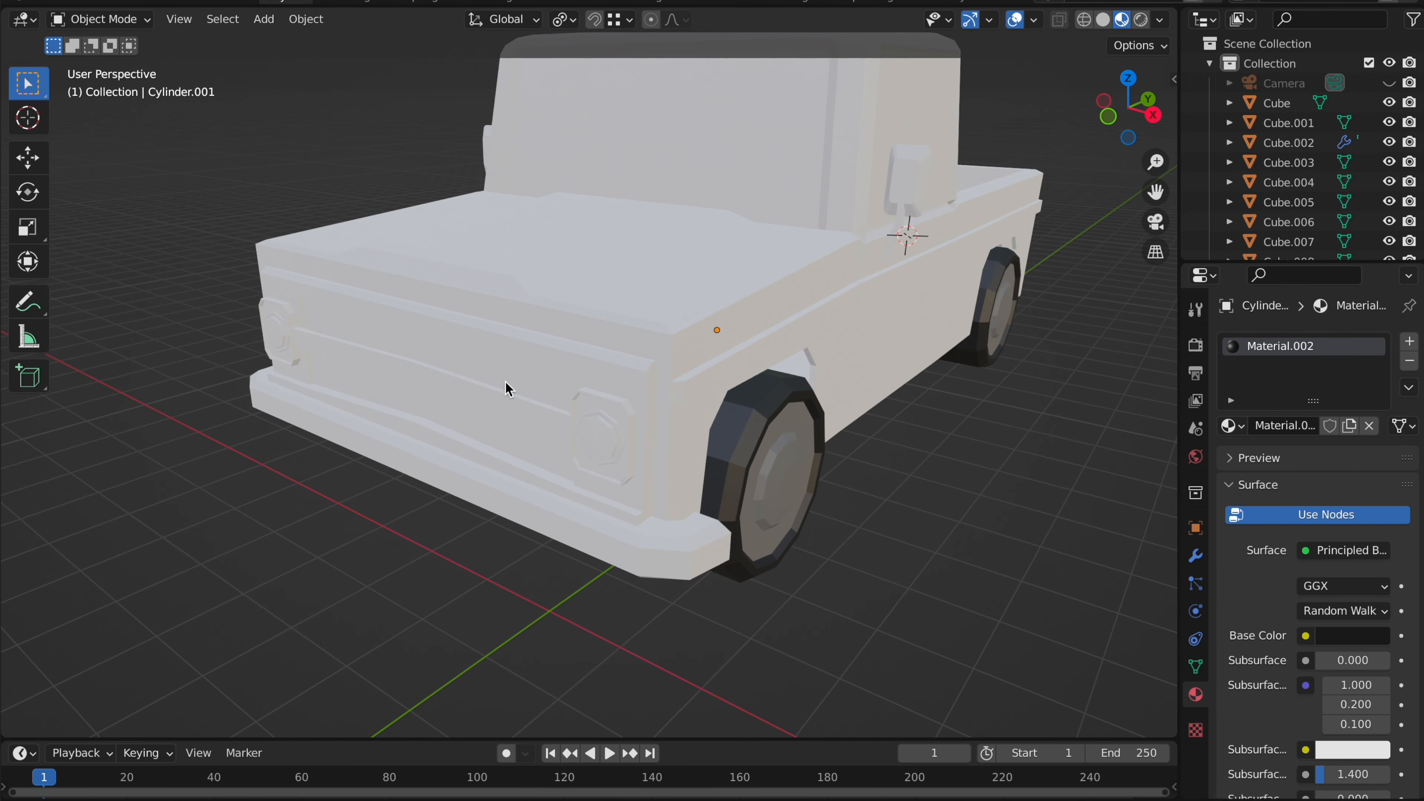
click(507, 389)
click(1342, 425)
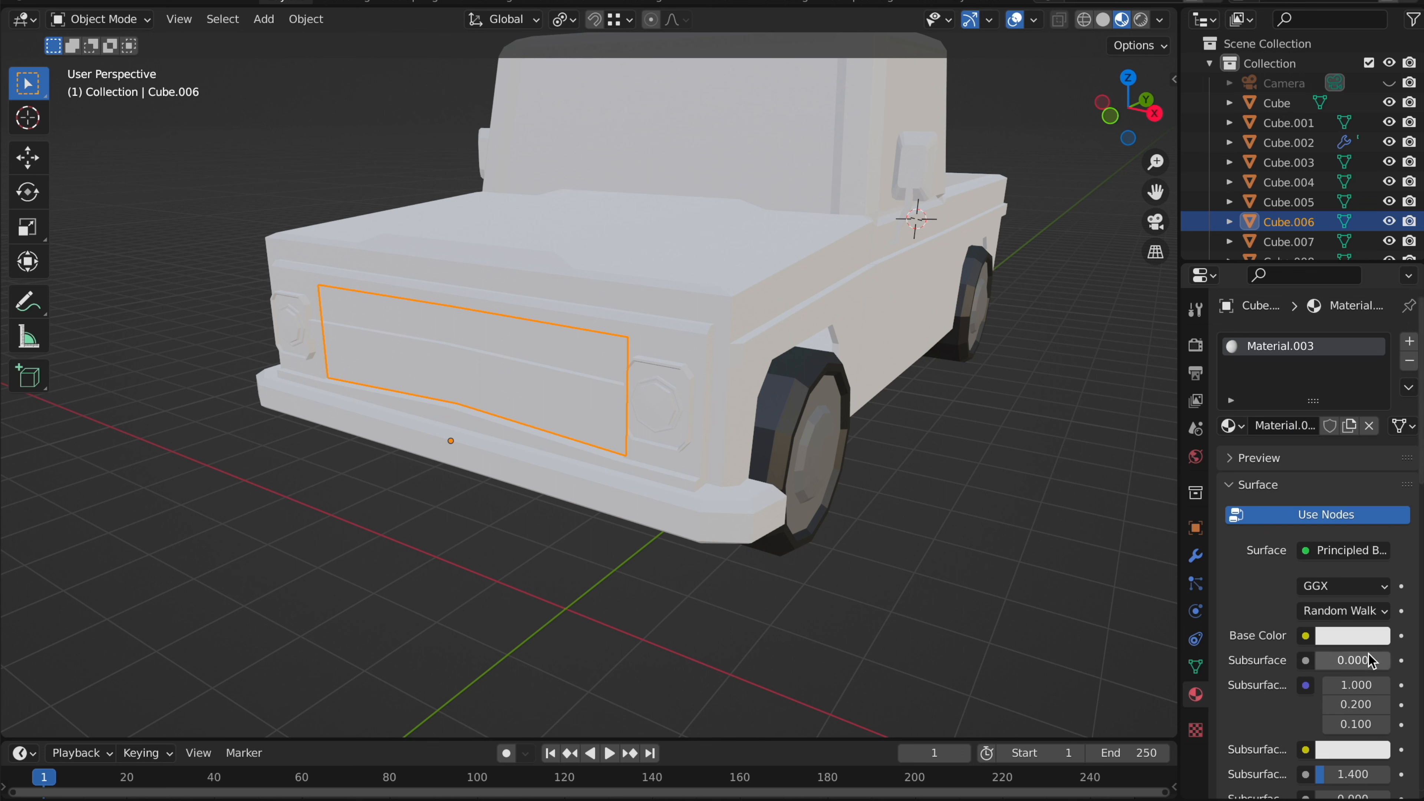
click(1353, 636)
drag(1373, 470, 1374, 480)
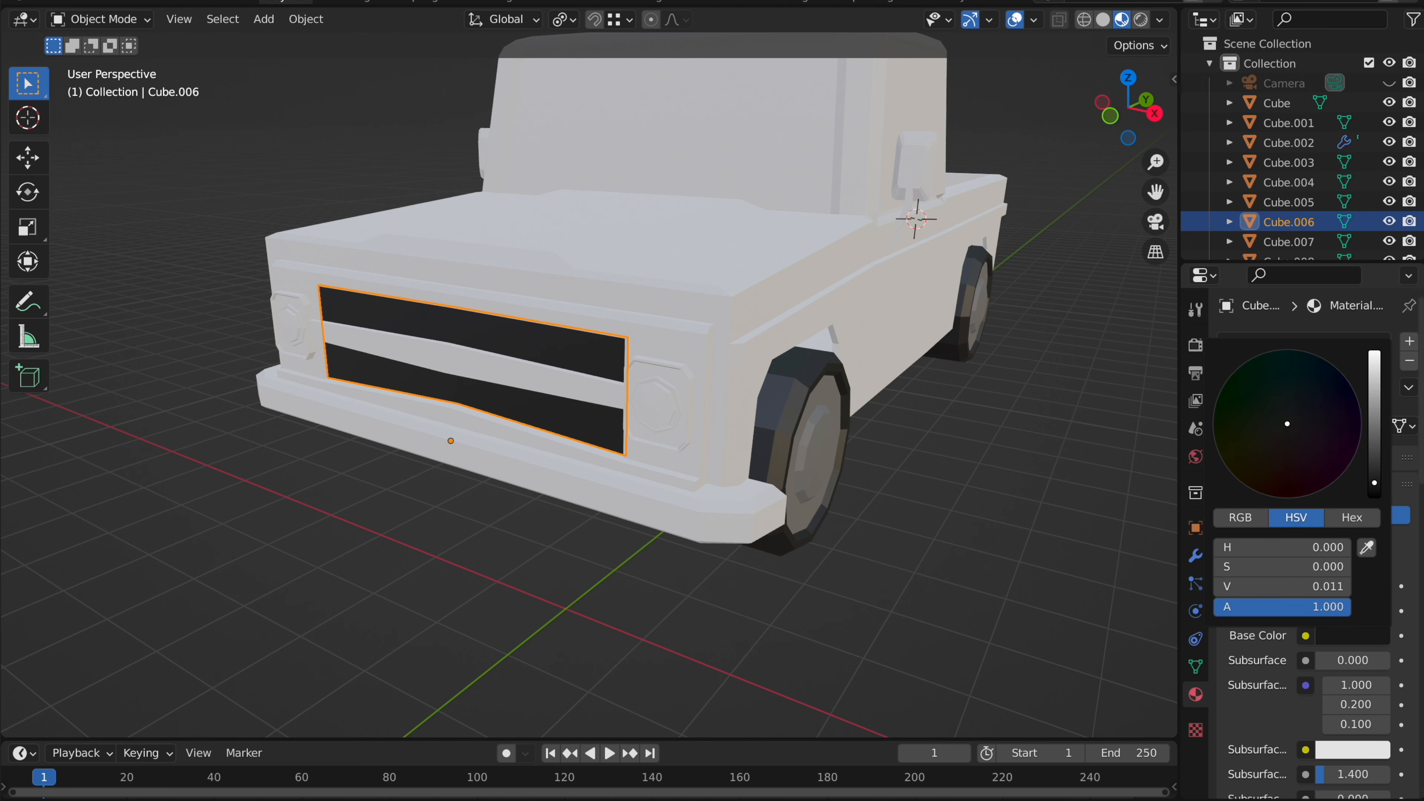
- Give the grille frame and front bumper object a new material with a grey base color of HSV value 0.176
scroll(667, 396, up, 2)
click(706, 340)
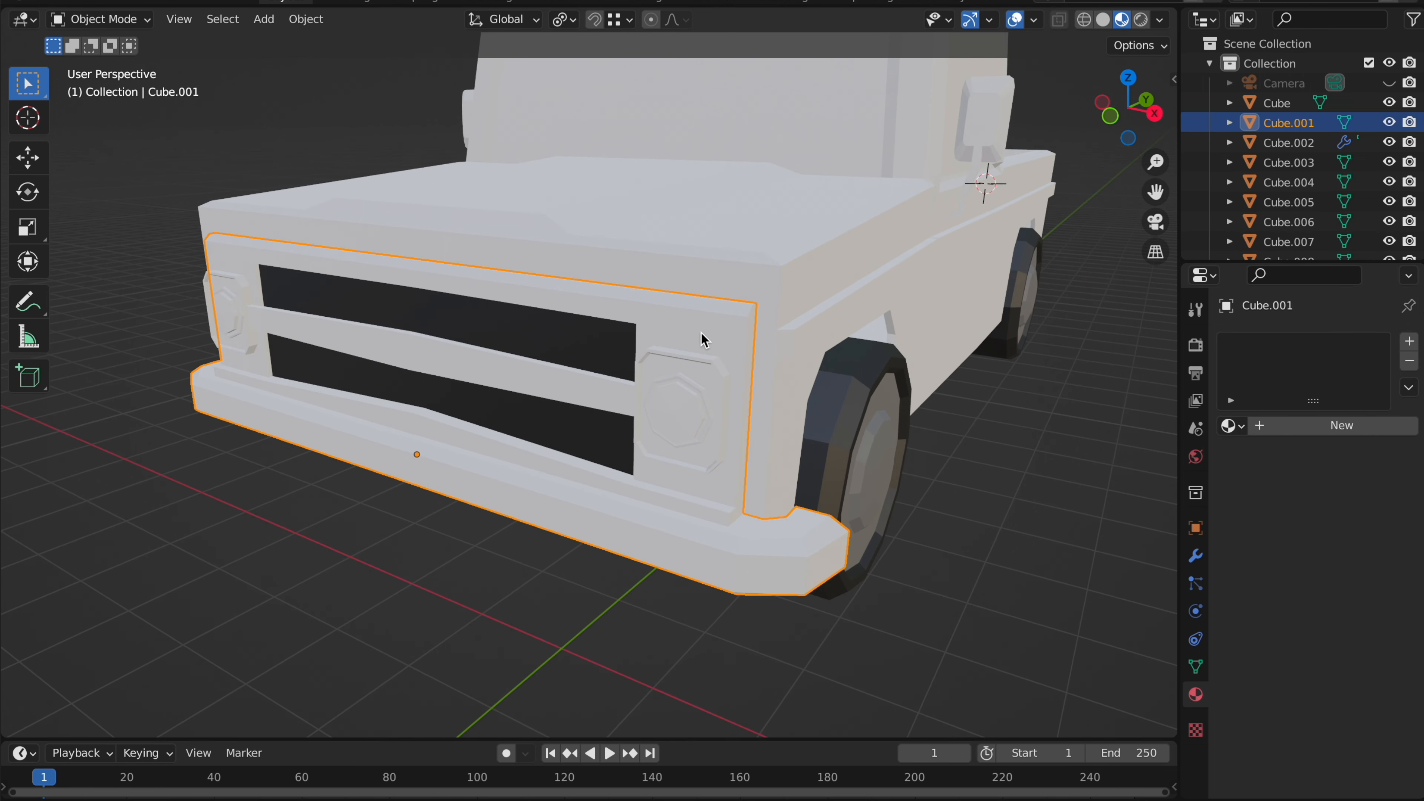
scroll(706, 341, up, 2)
click(1277, 422)
click(1351, 634)
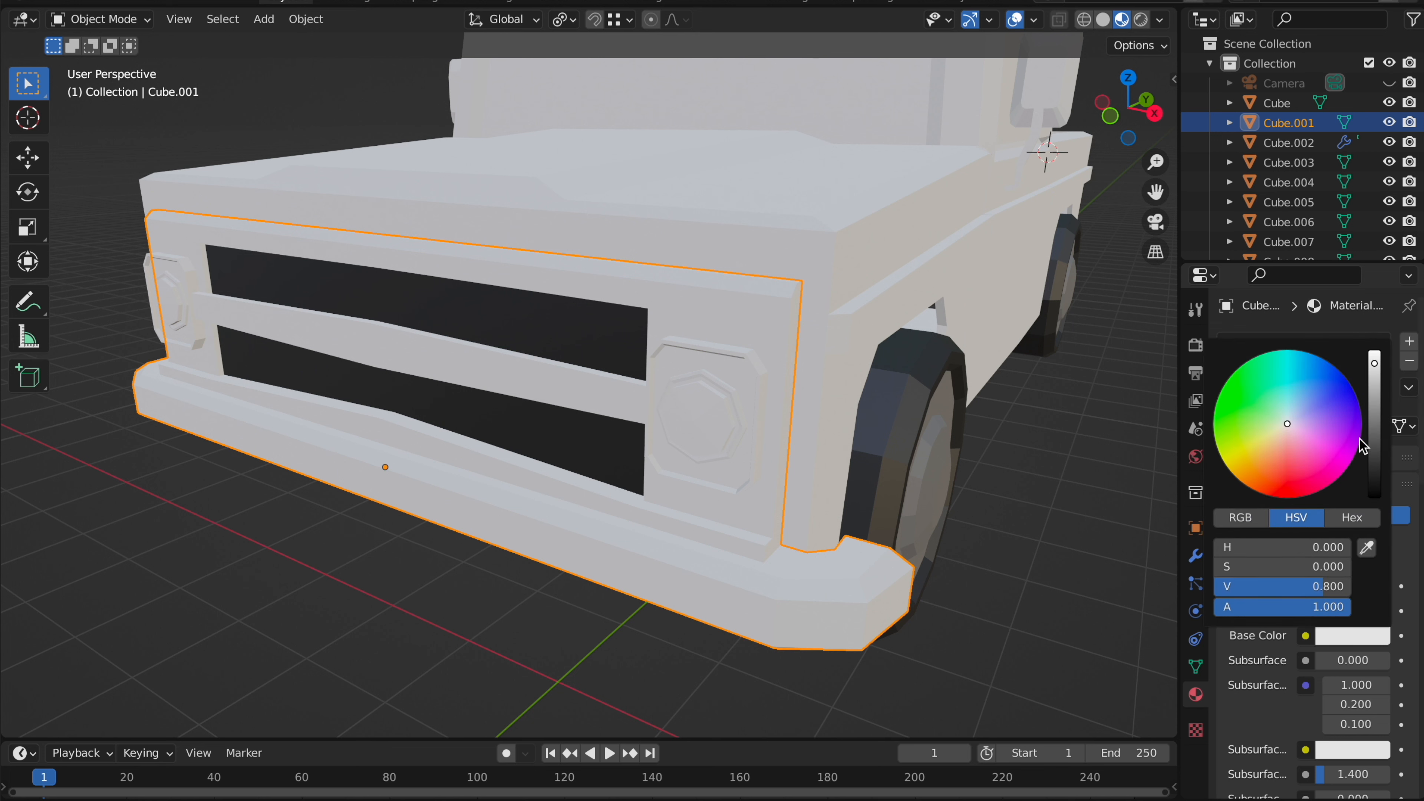
drag(1374, 363, 1374, 430)
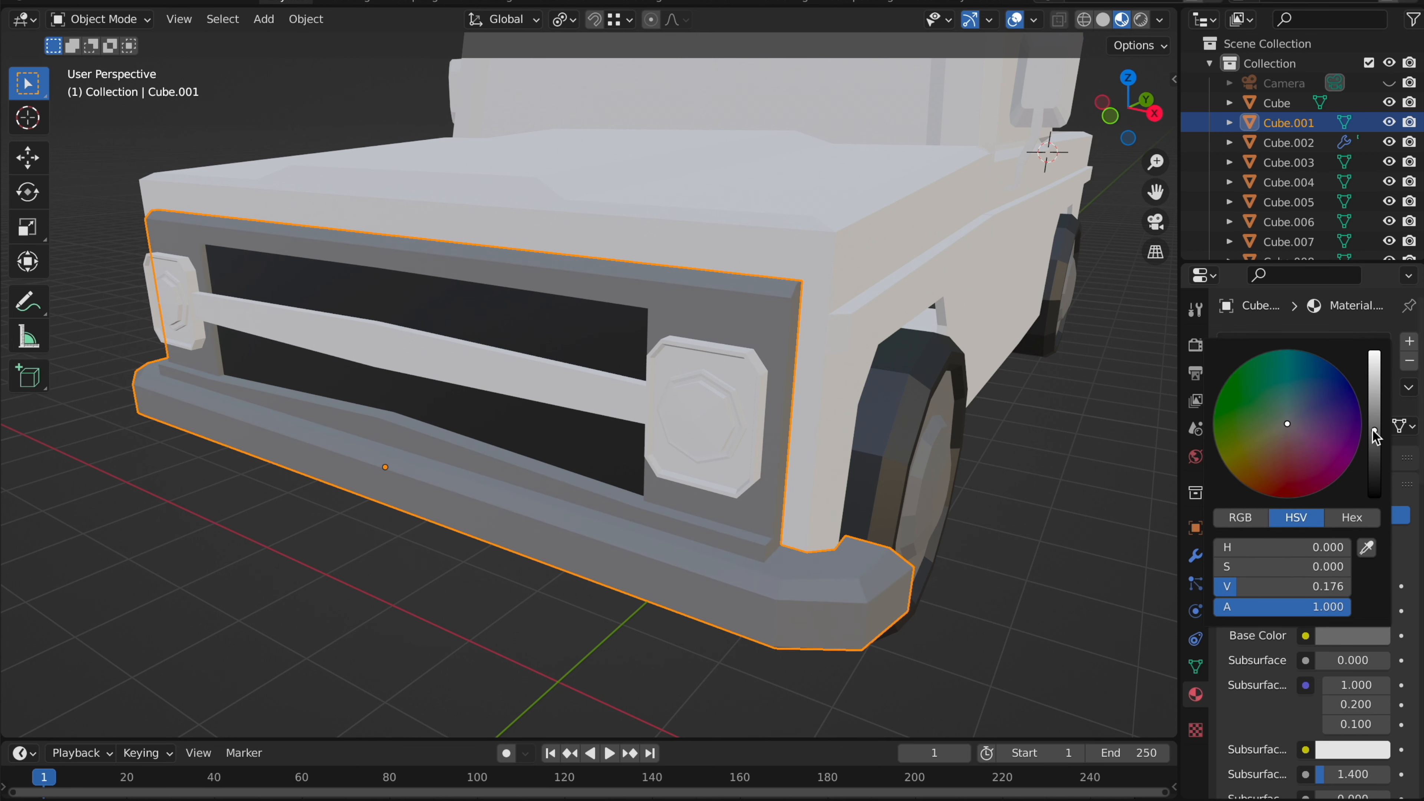
click(1142, 490)
- Give the headlight surrounds and grille crossbar a new material with base color value 0.176 and refine the color with the eyedropper
click(643, 404)
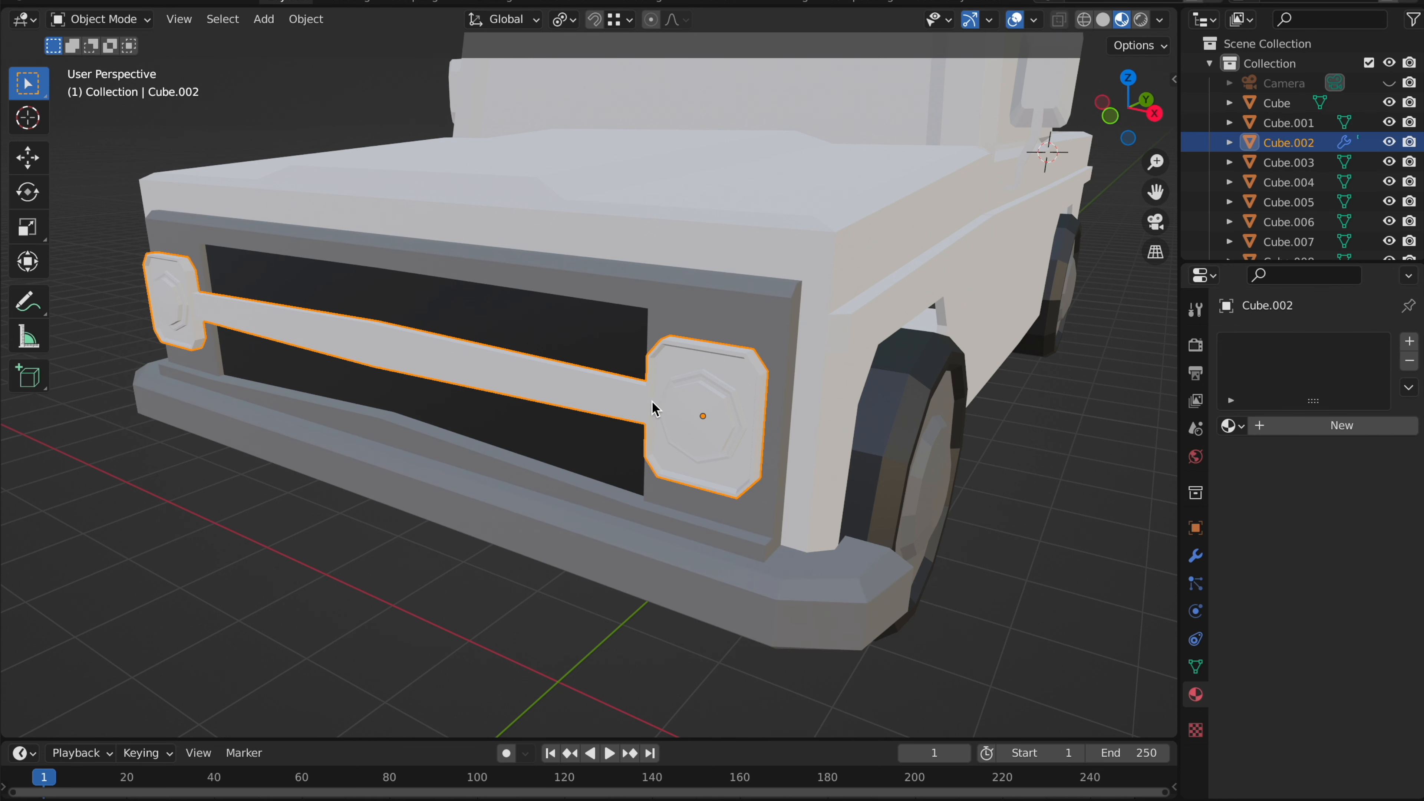
click(1275, 431)
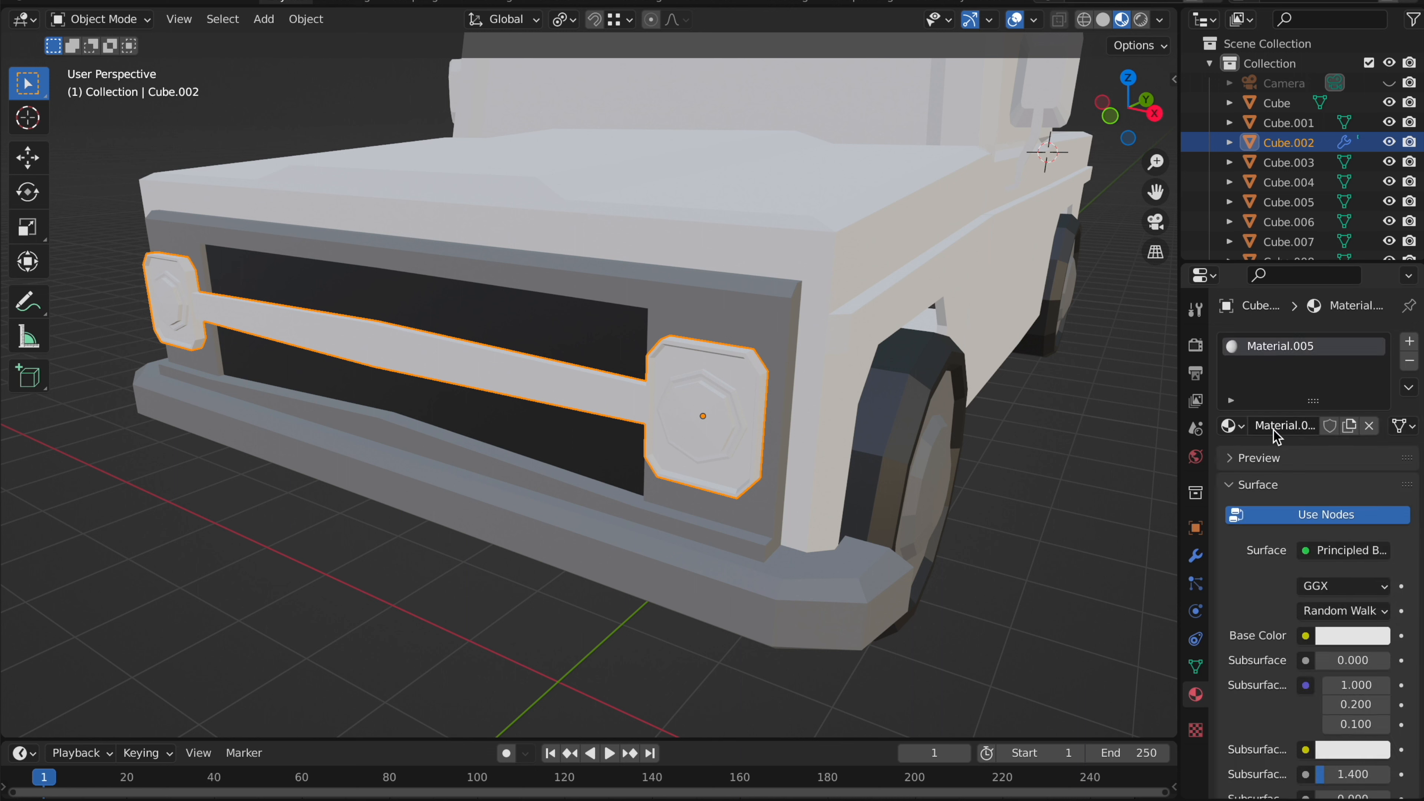
click(1359, 641)
mouse_move(1373, 435)
mouse_down()
mouse_move(1374, 482)
mouse_move(1374, 430)
mouse_up()
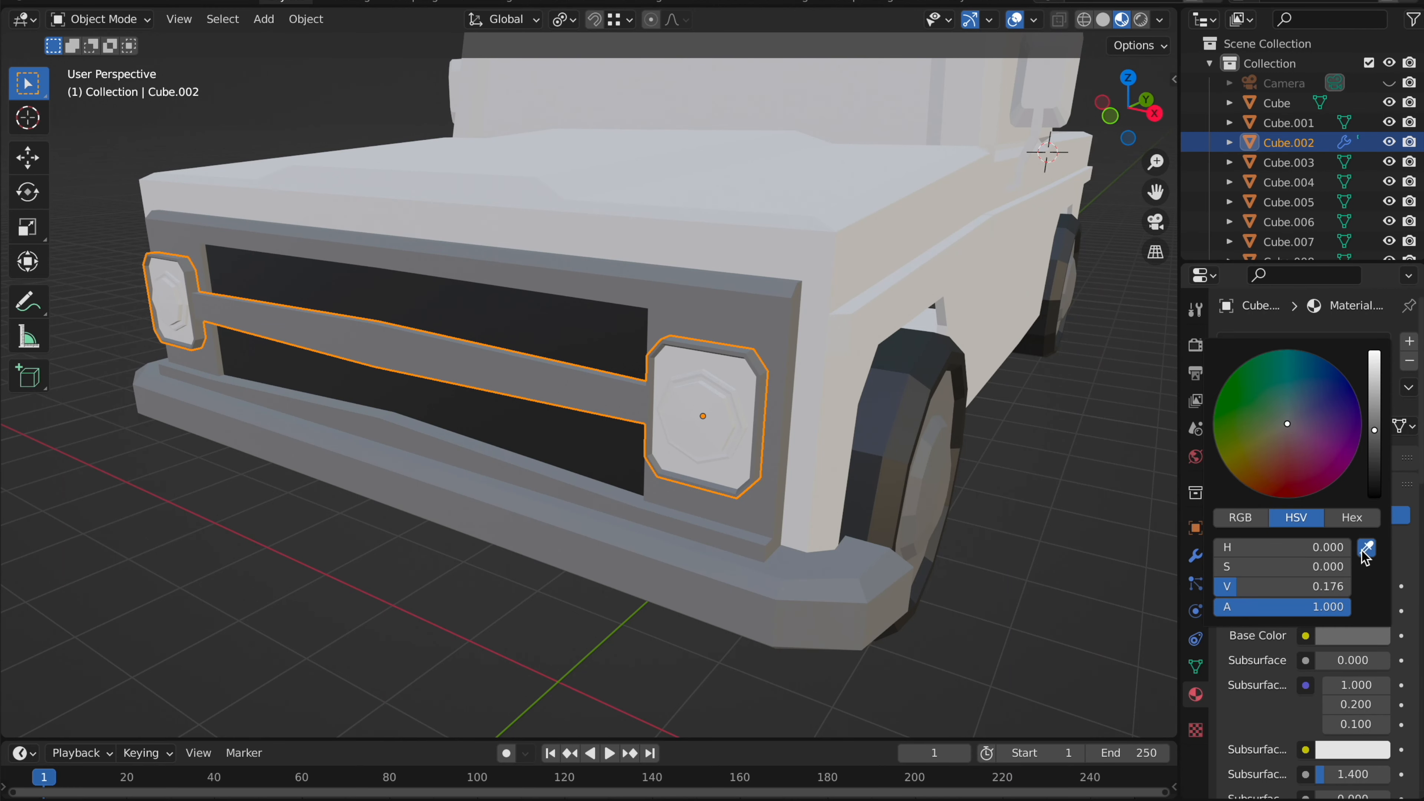
click(1368, 547)
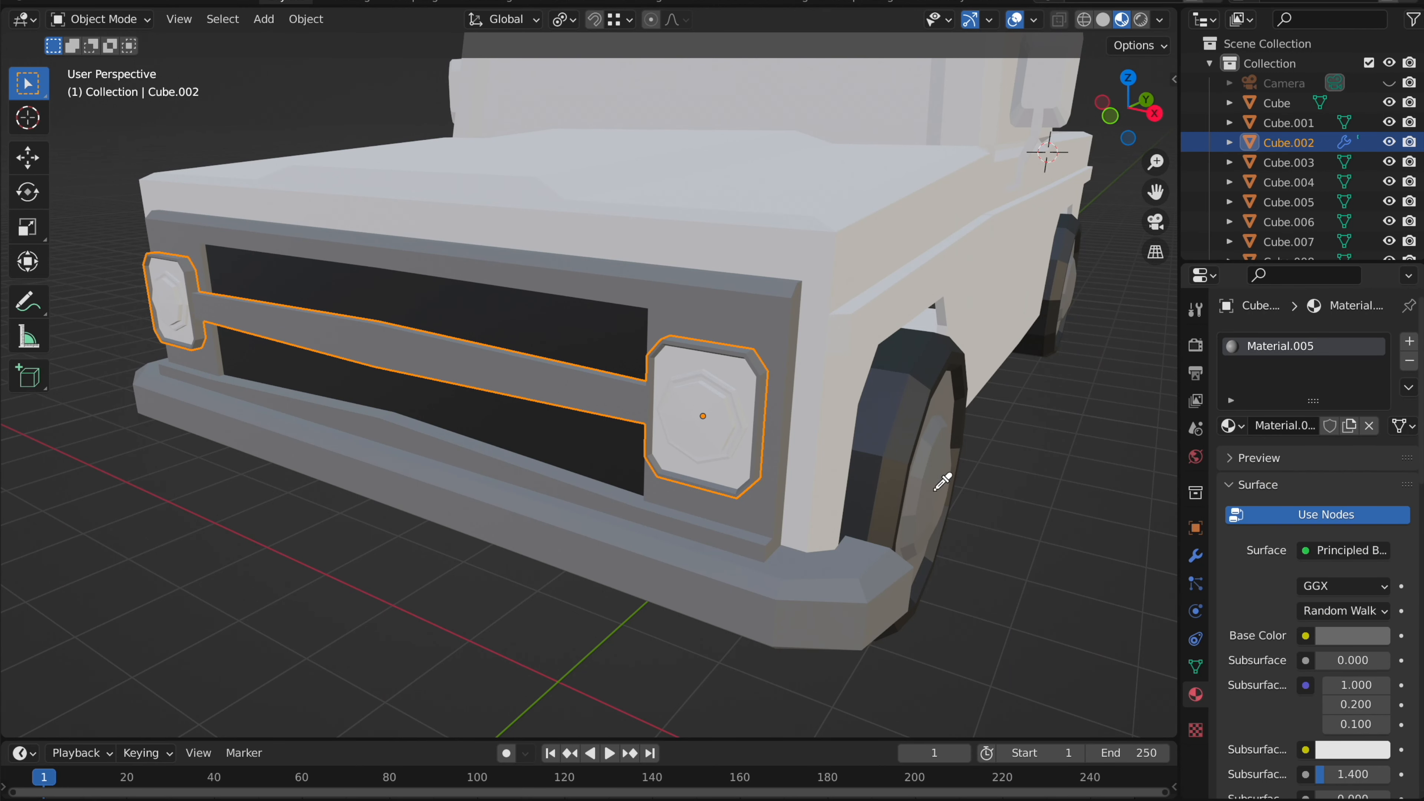
- Give the backing plates behind the headlights a new material with base color value 0.026 and refine the color with the eyedropper
click(727, 394)
scroll(729, 390, up, 1)
click(1314, 426)
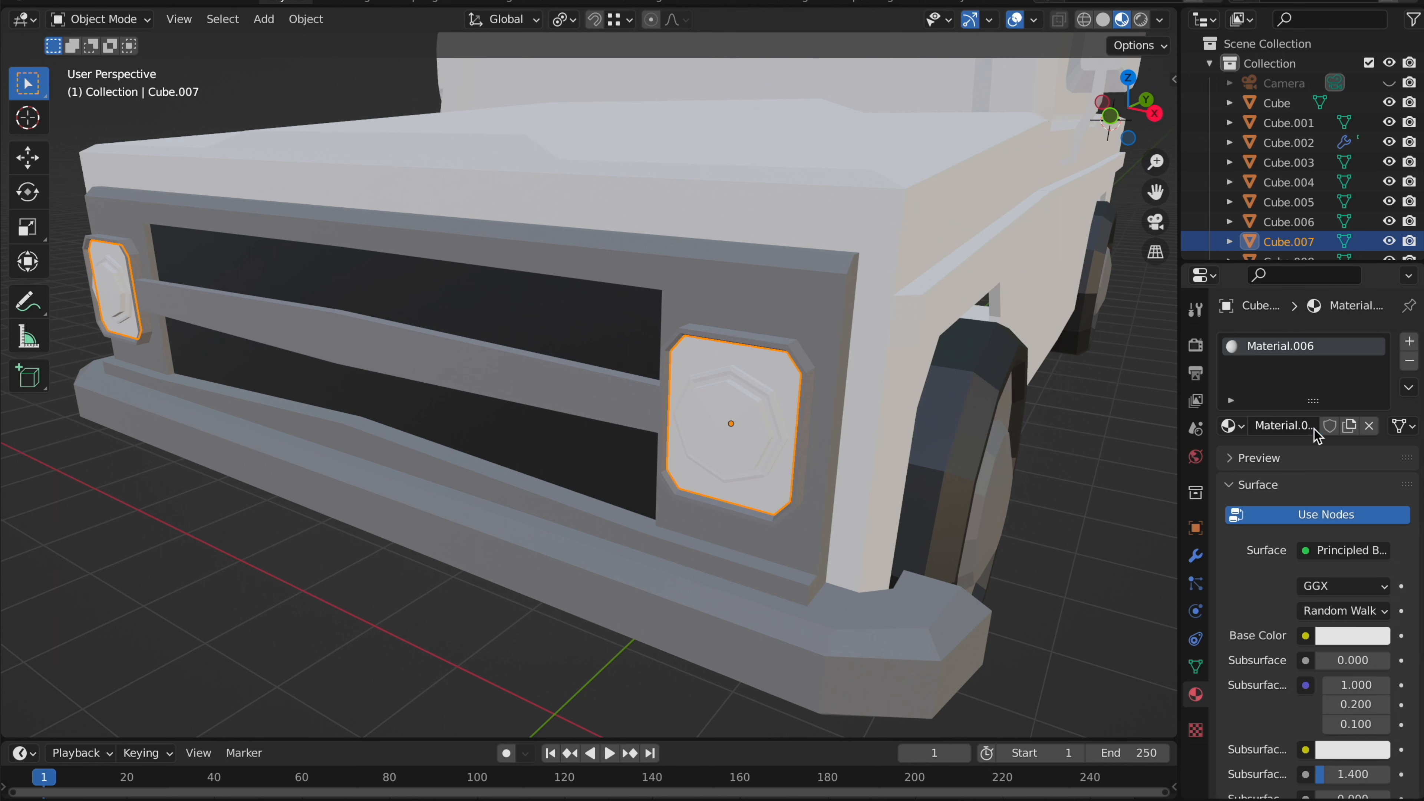
click(1371, 636)
drag(1376, 477, 1375, 463)
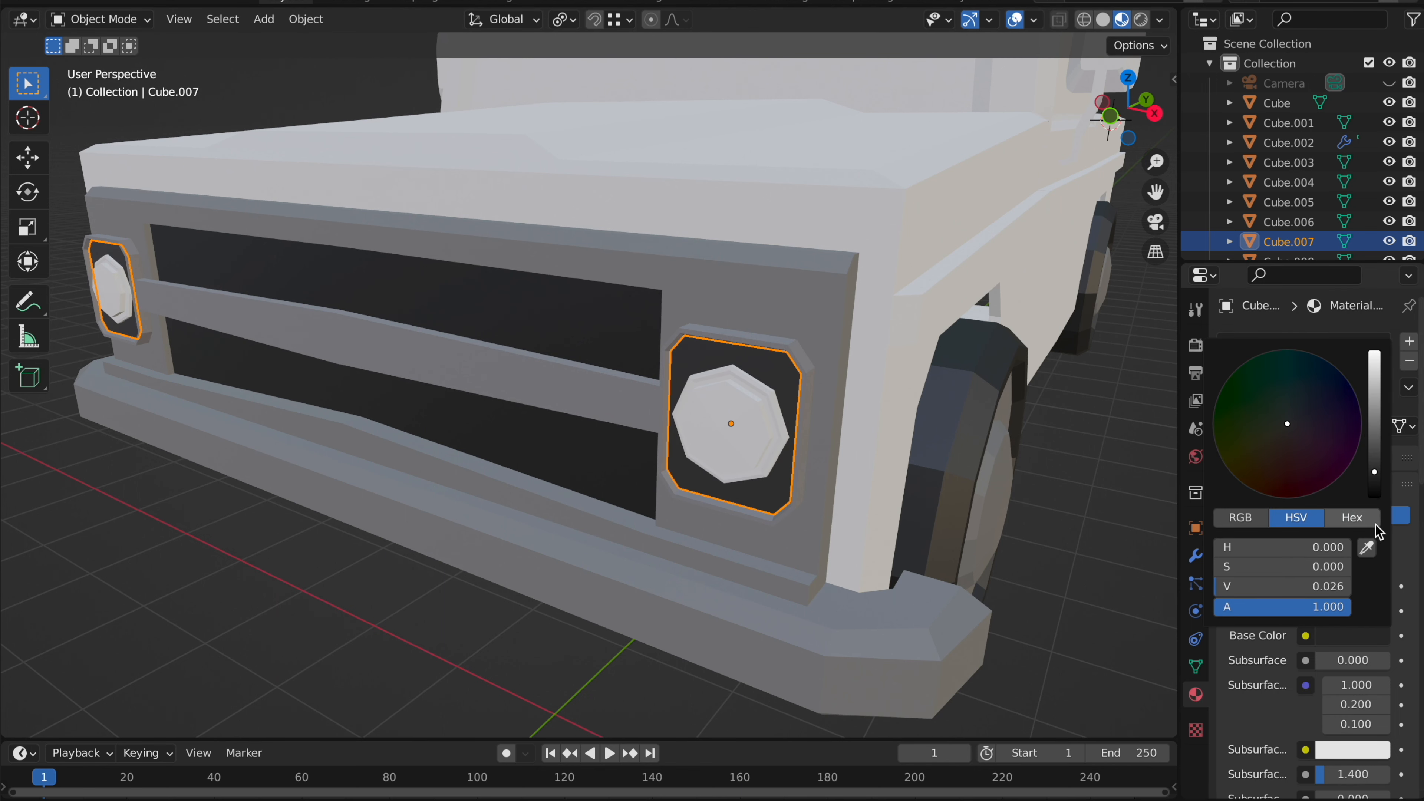
click(1369, 548)
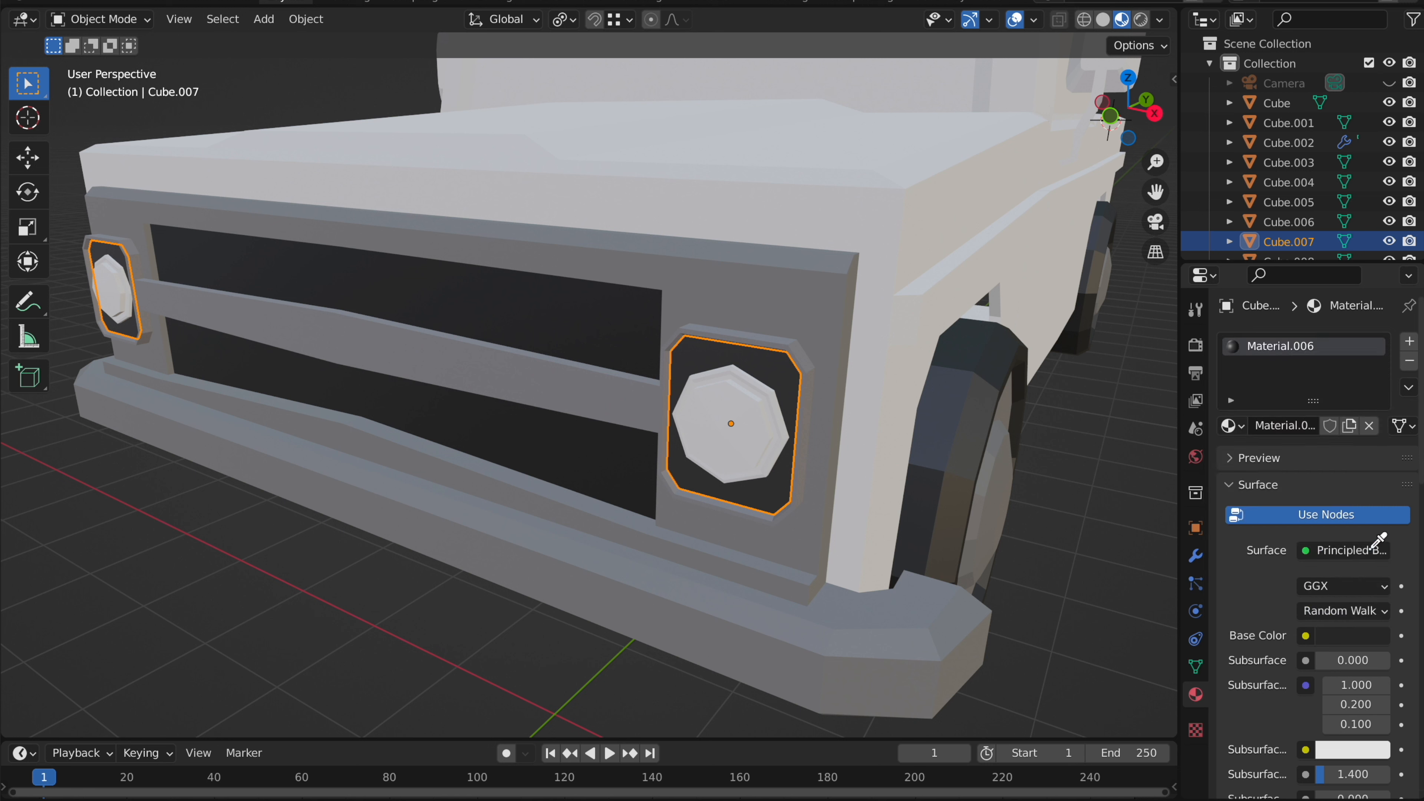
- Add a new material to the headlight lens and give the headlight rings a new material with a base color sampled from the front bumper
click(774, 426)
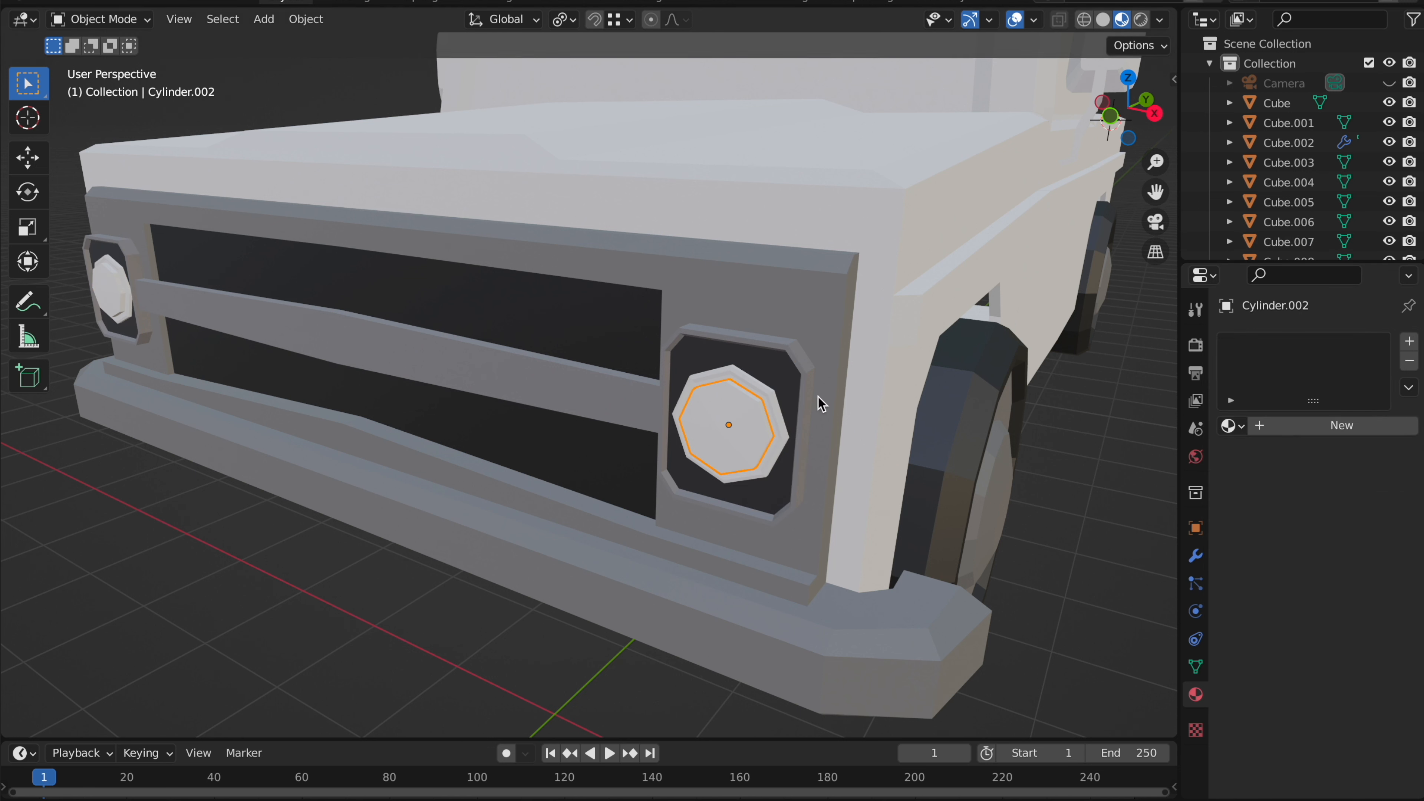
click(1262, 425)
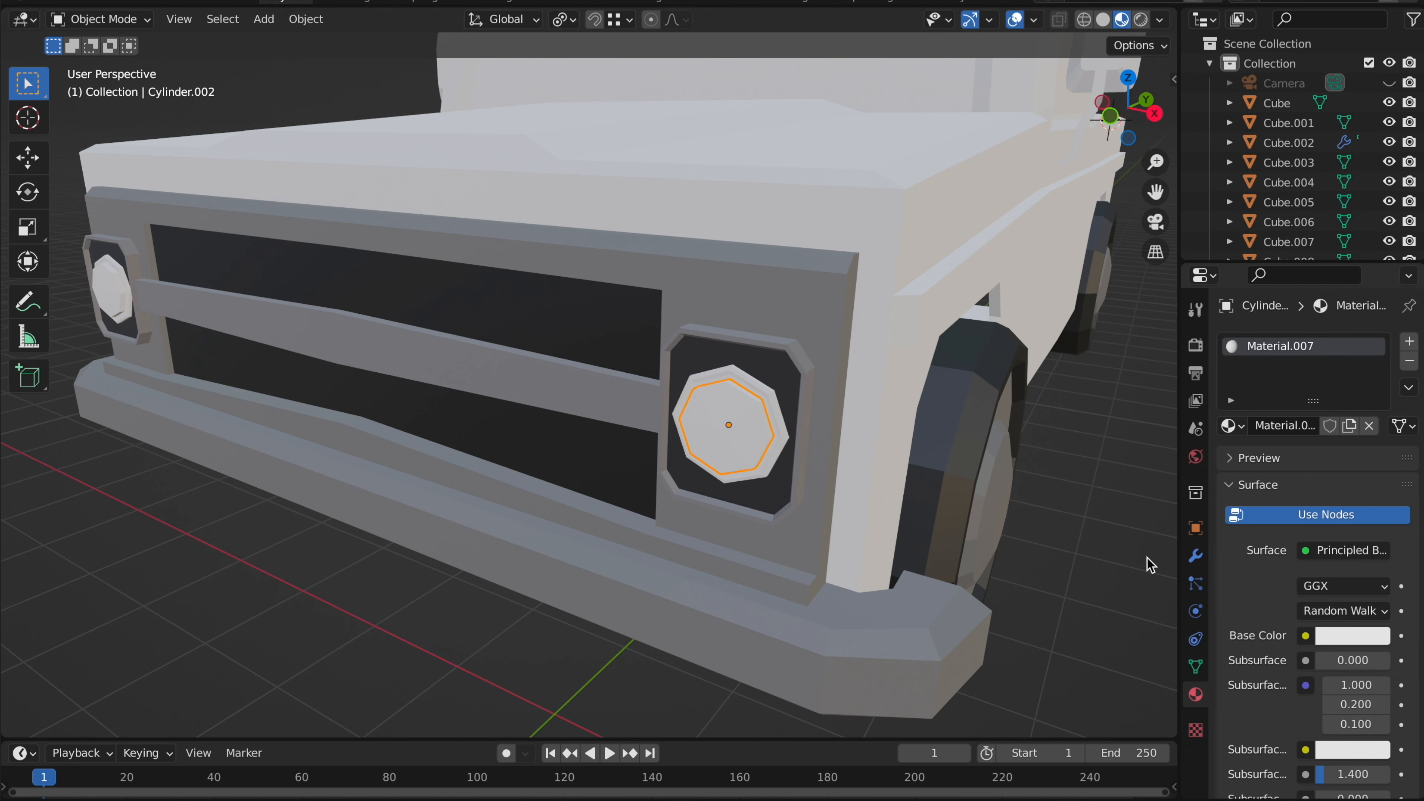
click(749, 385)
click(1341, 425)
click(1357, 636)
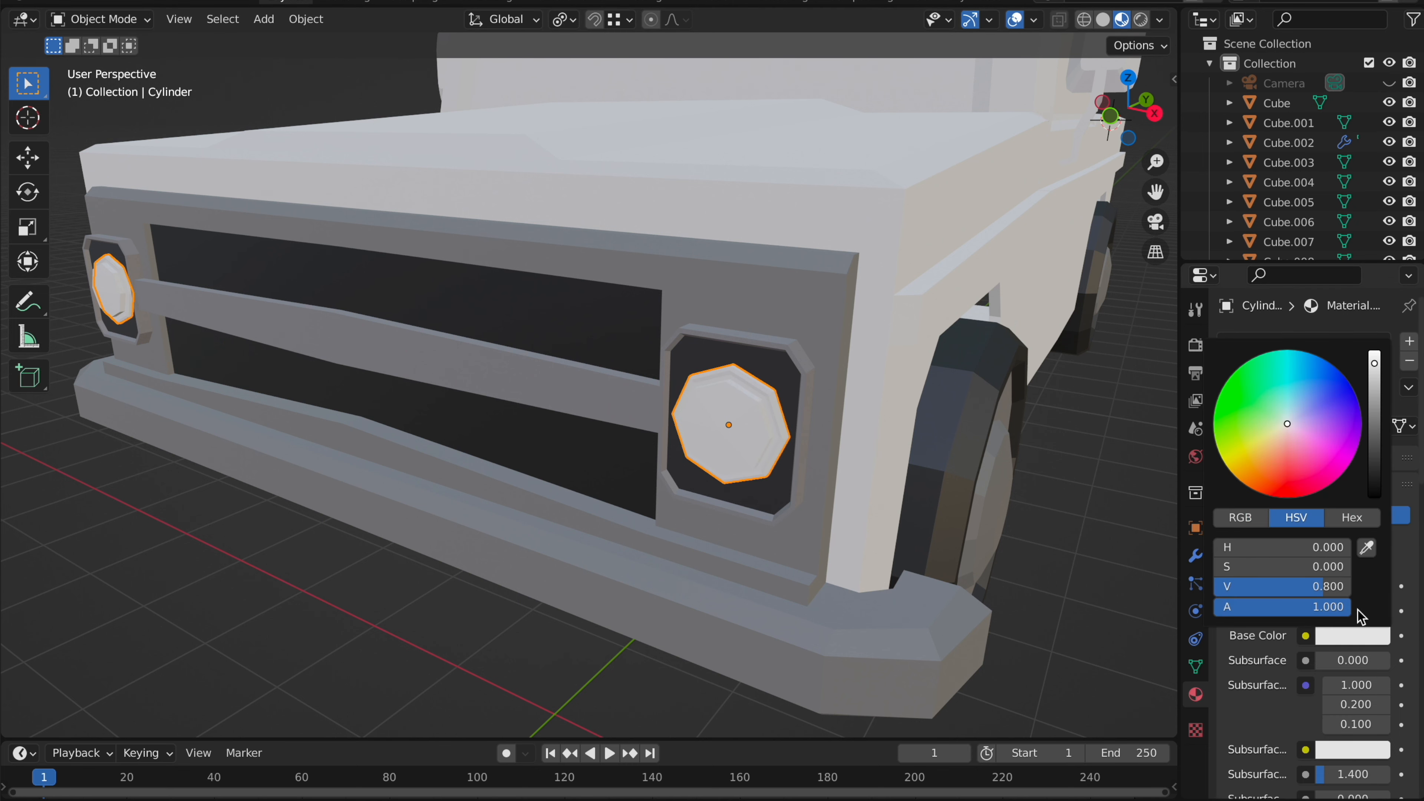
click(1367, 547)
click(920, 626)
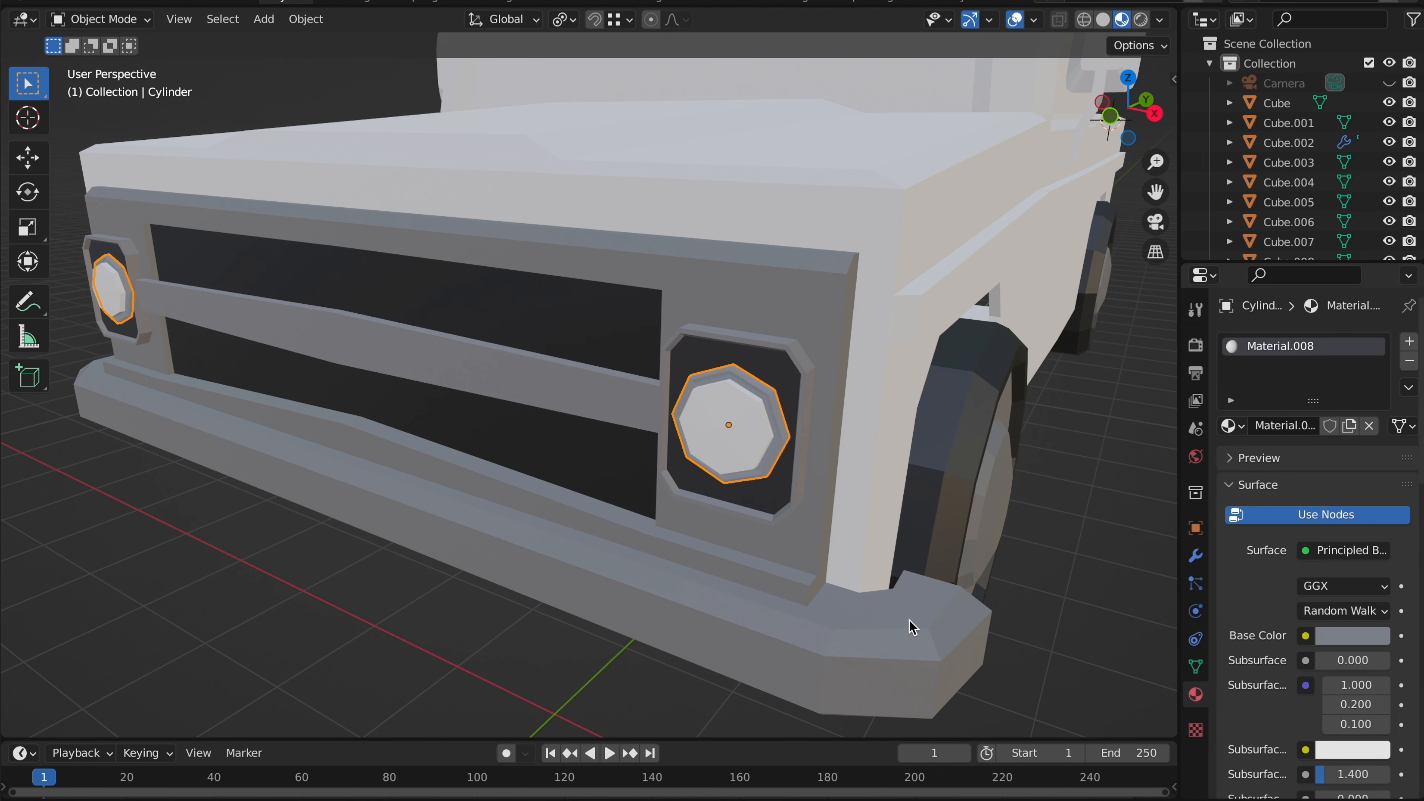
middle_drag(909, 624, 817, 397)
ctrl+scroll(922, 407, down, 5)
scroll(922, 407, down, 3)
scroll(923, 408, up, 5)
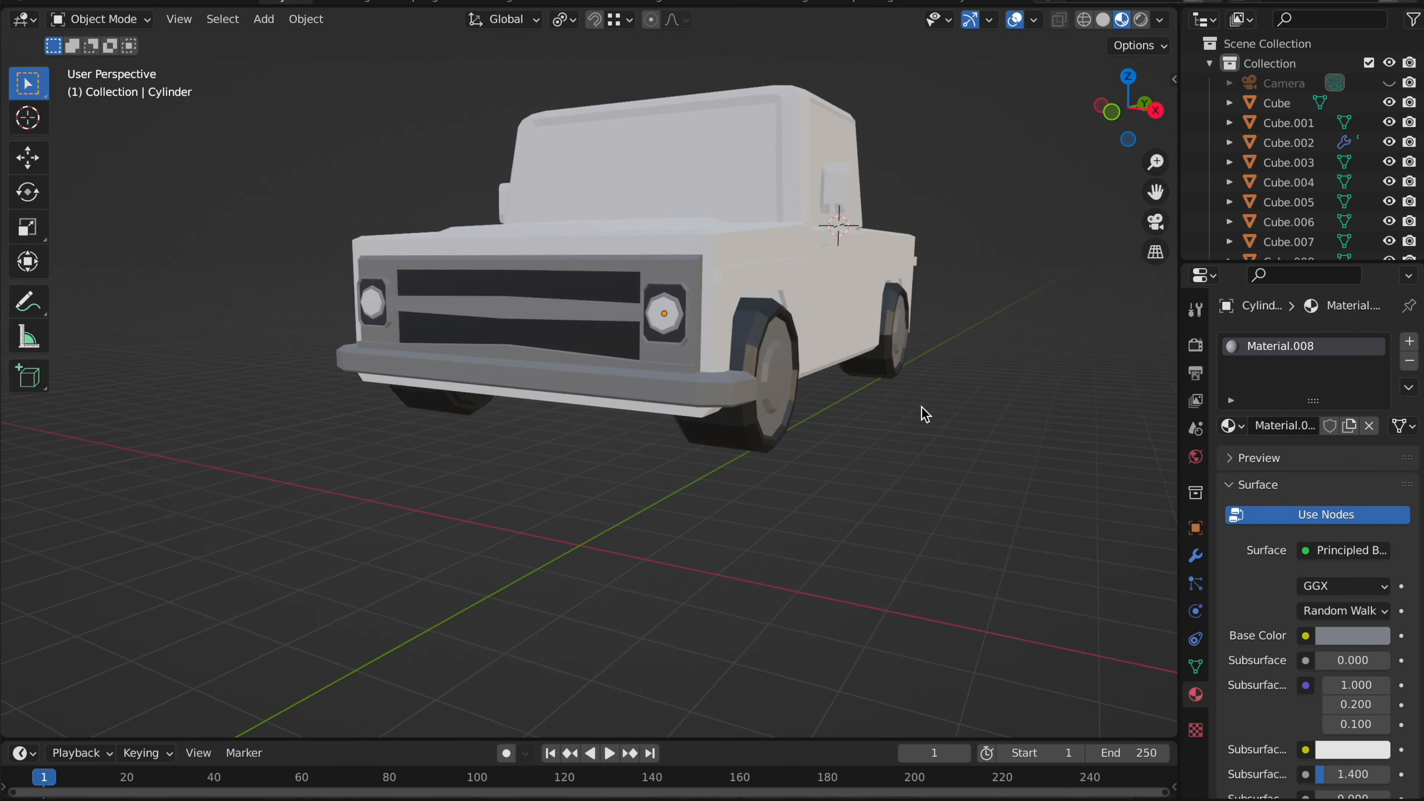
- Give the truck body object a new material with a red base color
scroll(920, 410, right, 7)
shift+scroll(918, 411, up, 4)
click(530, 384)
scroll(530, 387, left, 6)
scroll(521, 386, right, 8)
click(1341, 427)
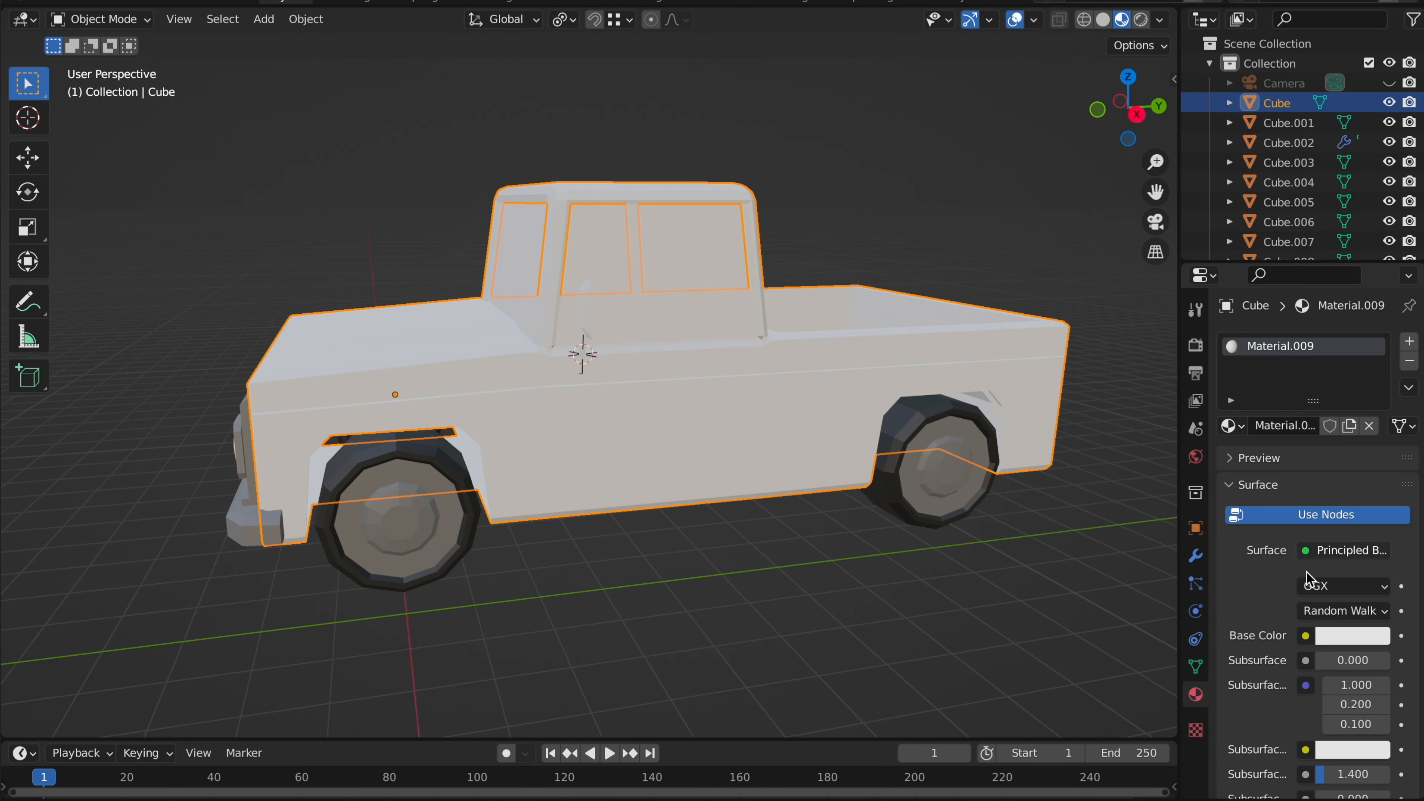
click(1339, 639)
click(1287, 481)
drag(1285, 481, 1288, 490)
click(914, 303)
- Give the cab window object a new material with a blue base color
scroll(915, 303, left, 6)
click(949, 211)
click(819, 250)
click(1313, 424)
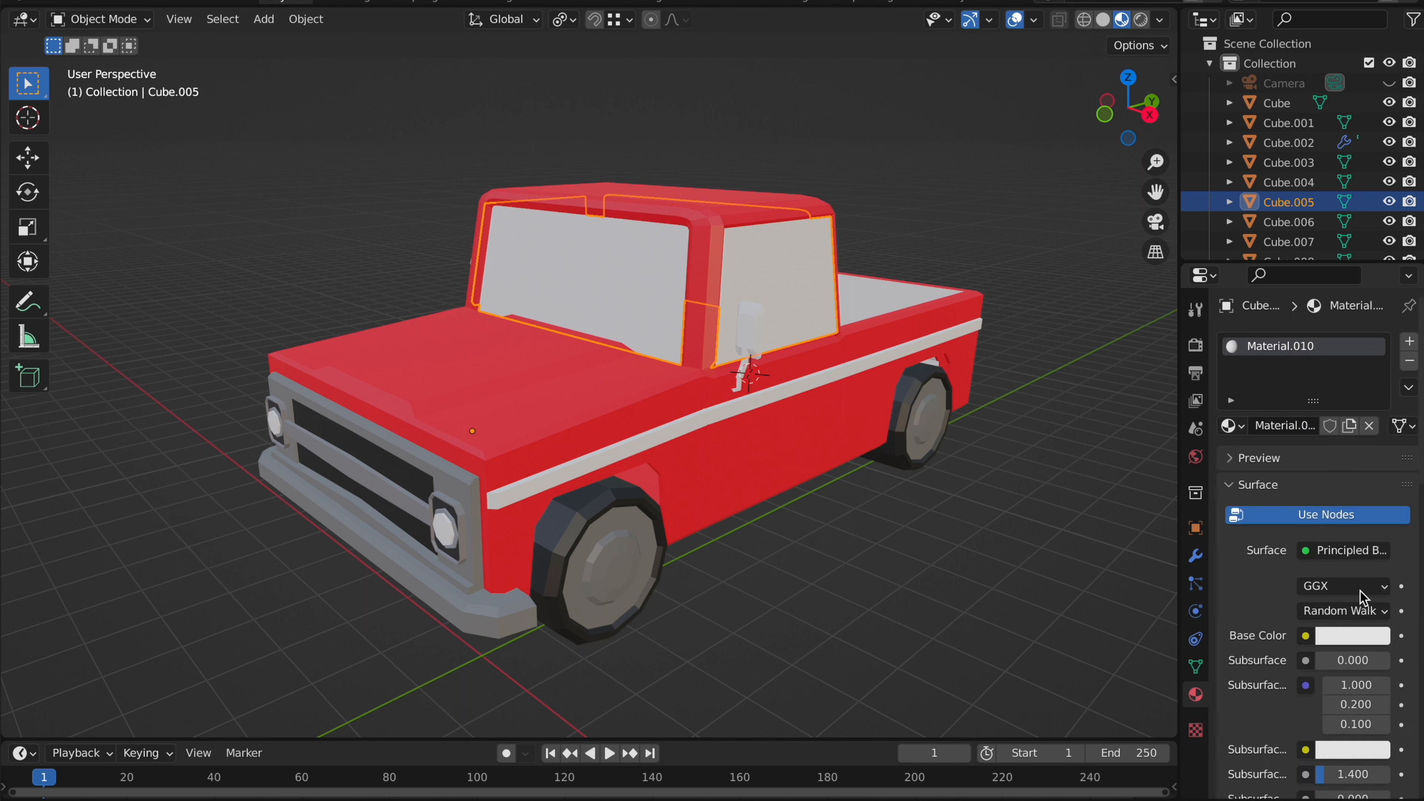
click(1352, 636)
click(1324, 377)
drag(1323, 378, 1315, 376)
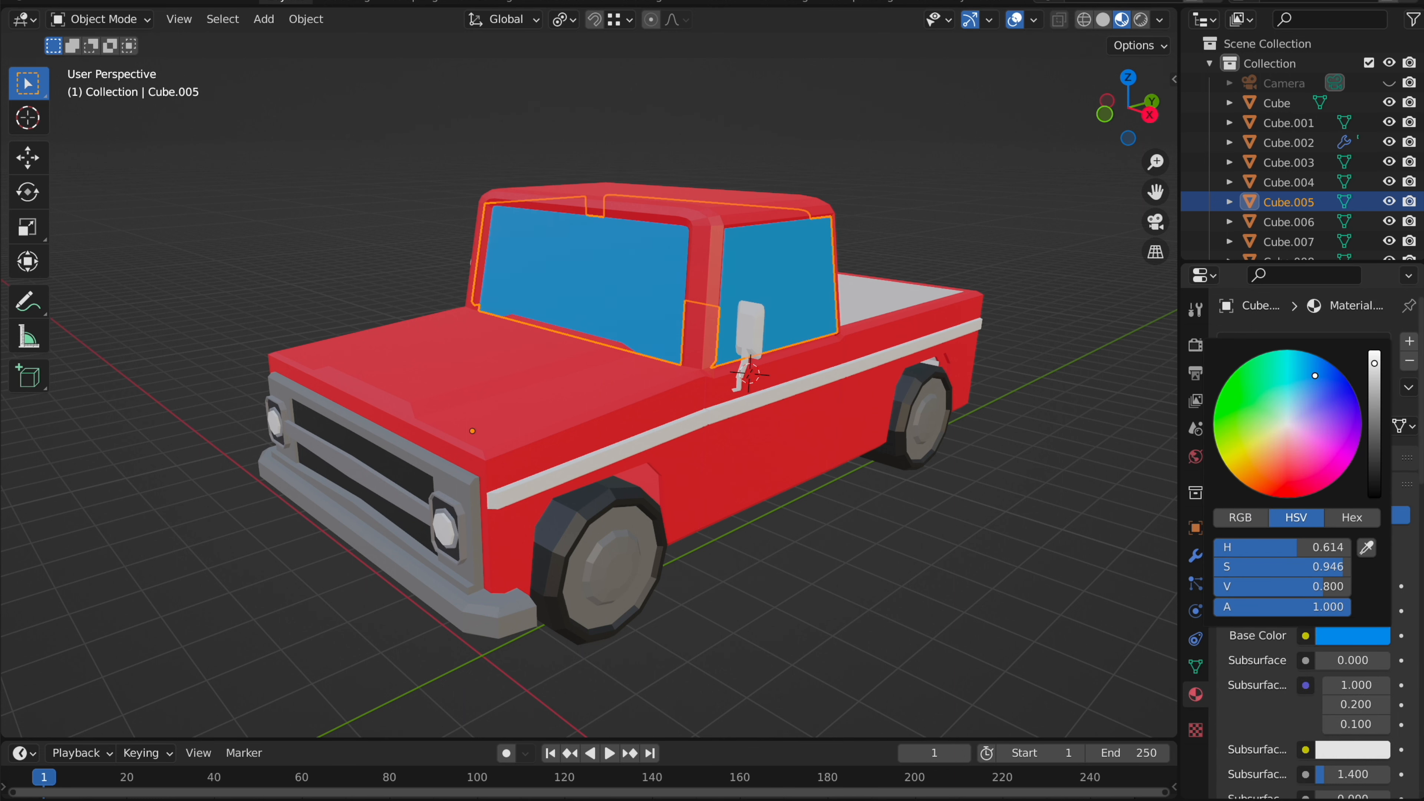
click(882, 230)
- Add a new material to the side stripe and another new material to the cargo bed interior
scroll(599, 426, up, 1)
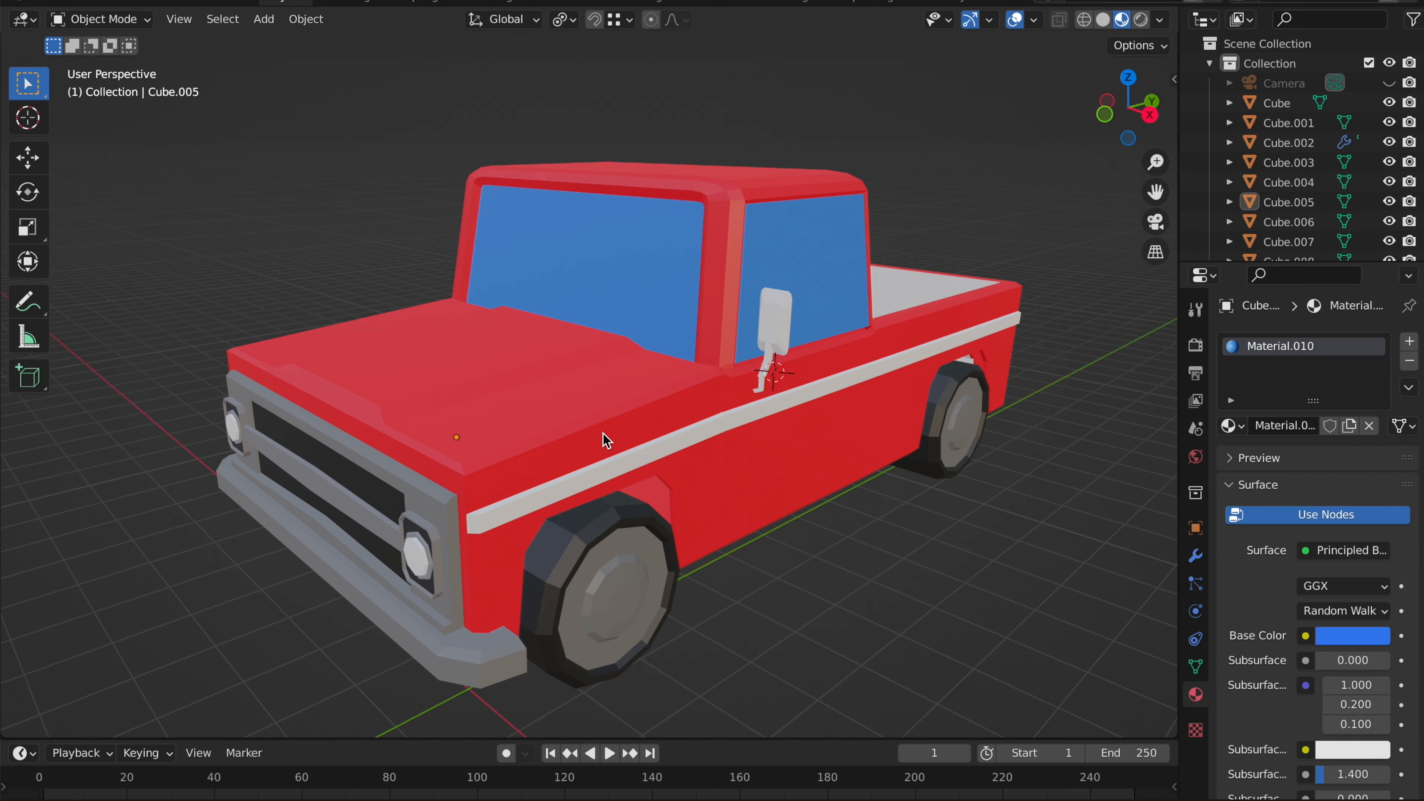
click(634, 467)
click(1316, 425)
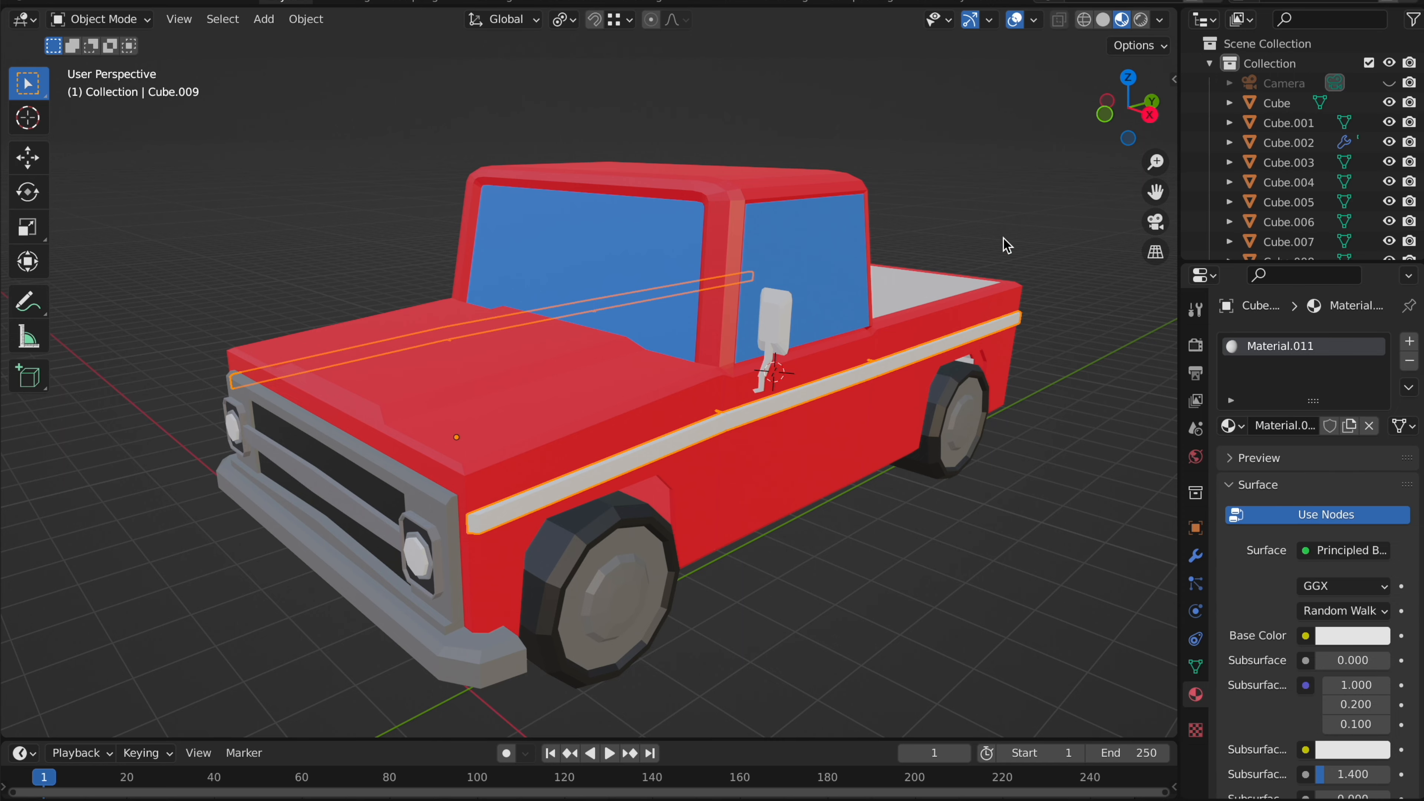
middle_drag(874, 241, 1003, 237)
click(789, 425)
middle_drag(786, 419, 790, 443)
click(1270, 425)
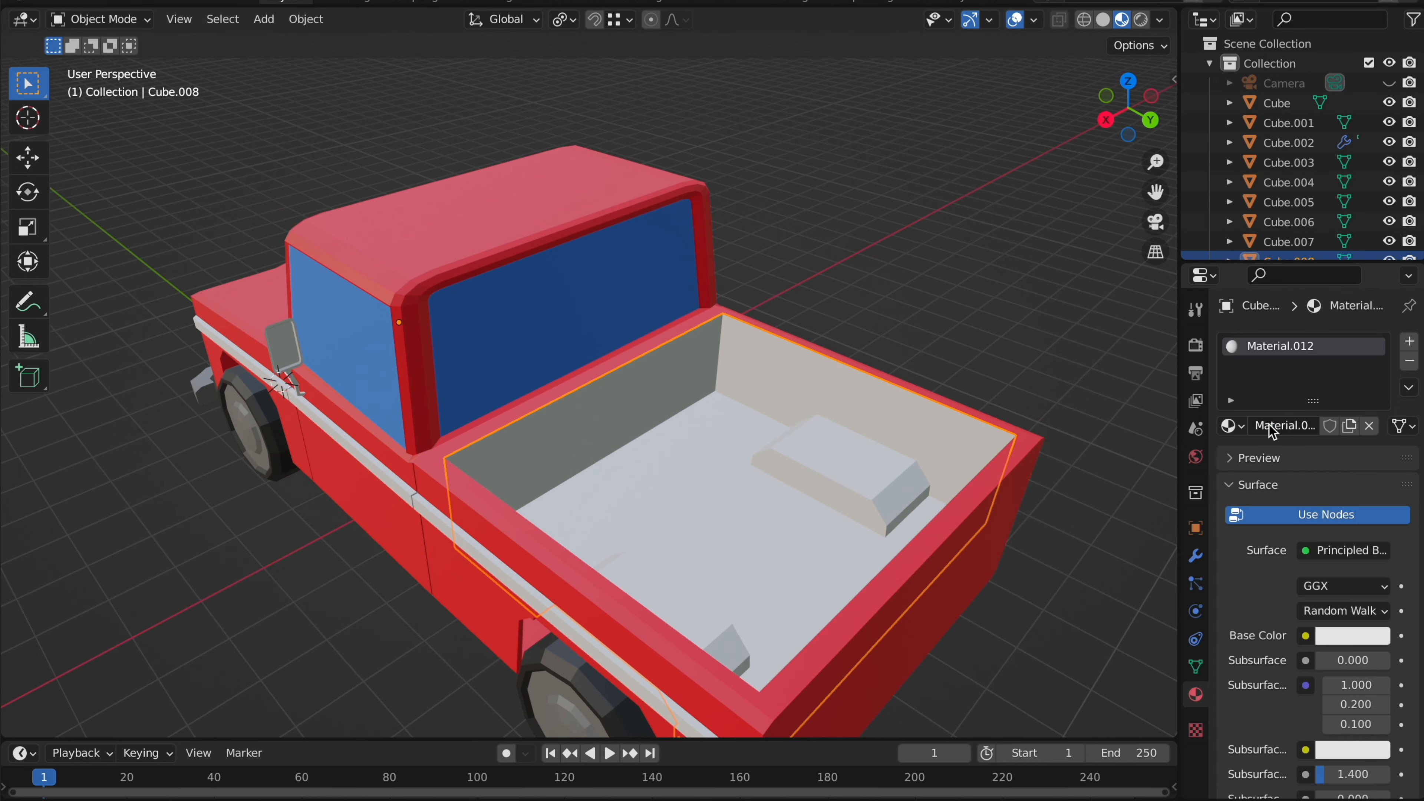
click(1369, 642)
mouse_move(1375, 455)
mouse_down()
mouse_move(1374, 479)
mouse_move(1374, 449)
mouse_up()
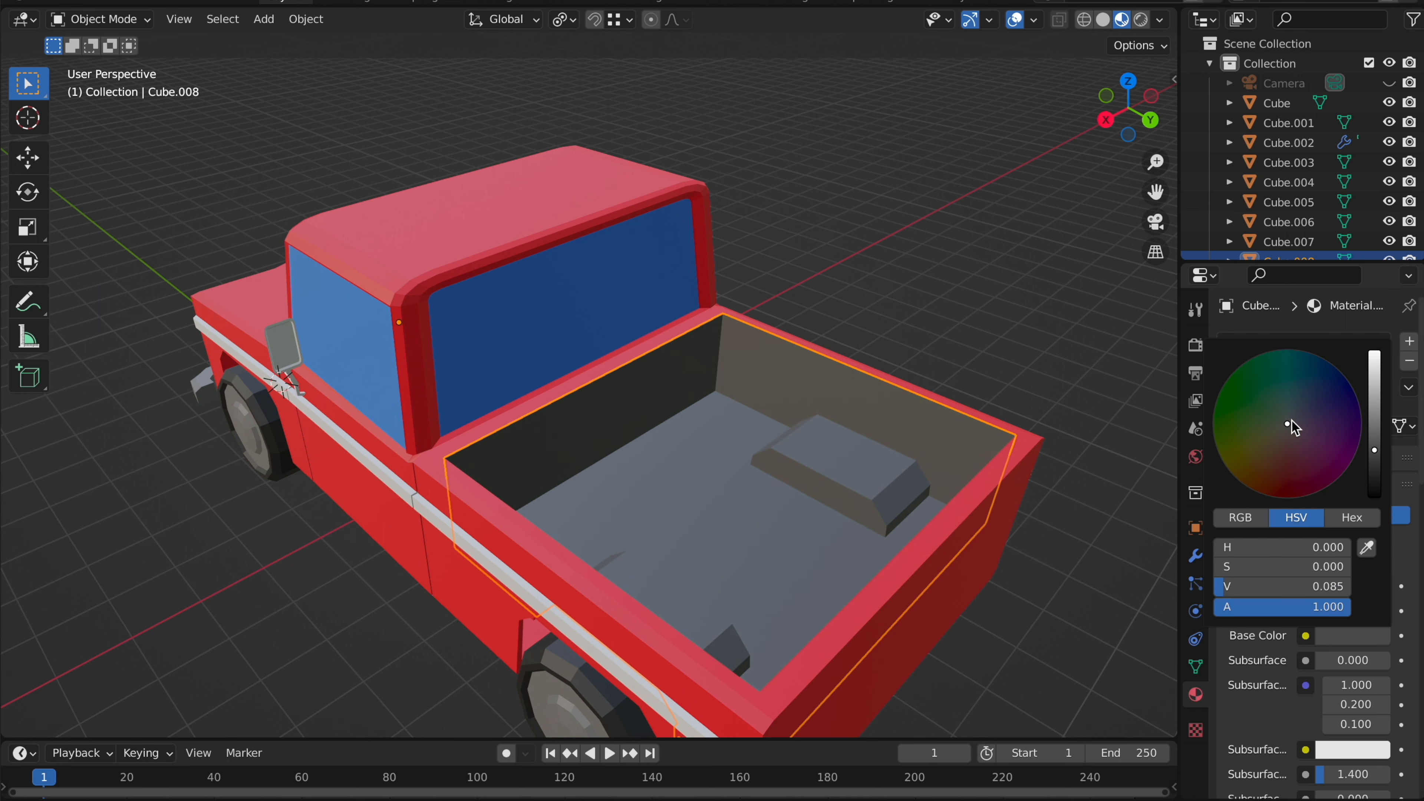
drag(1292, 420, 1297, 397)
key(Escape)
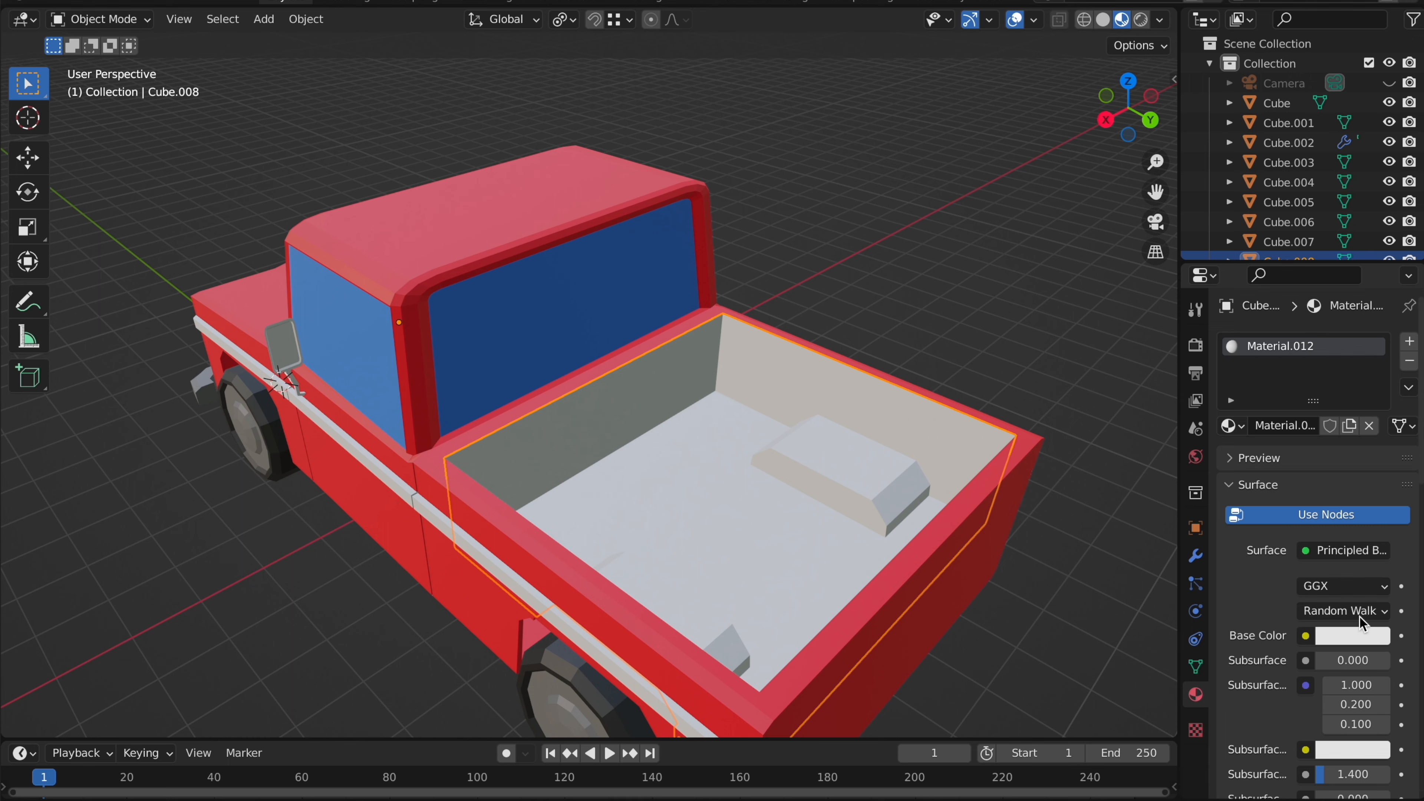
- Darken the cargo bed interior's base color to a grey with an HSV value of about 0.089
click(1353, 636)
drag(1374, 440, 1374, 460)
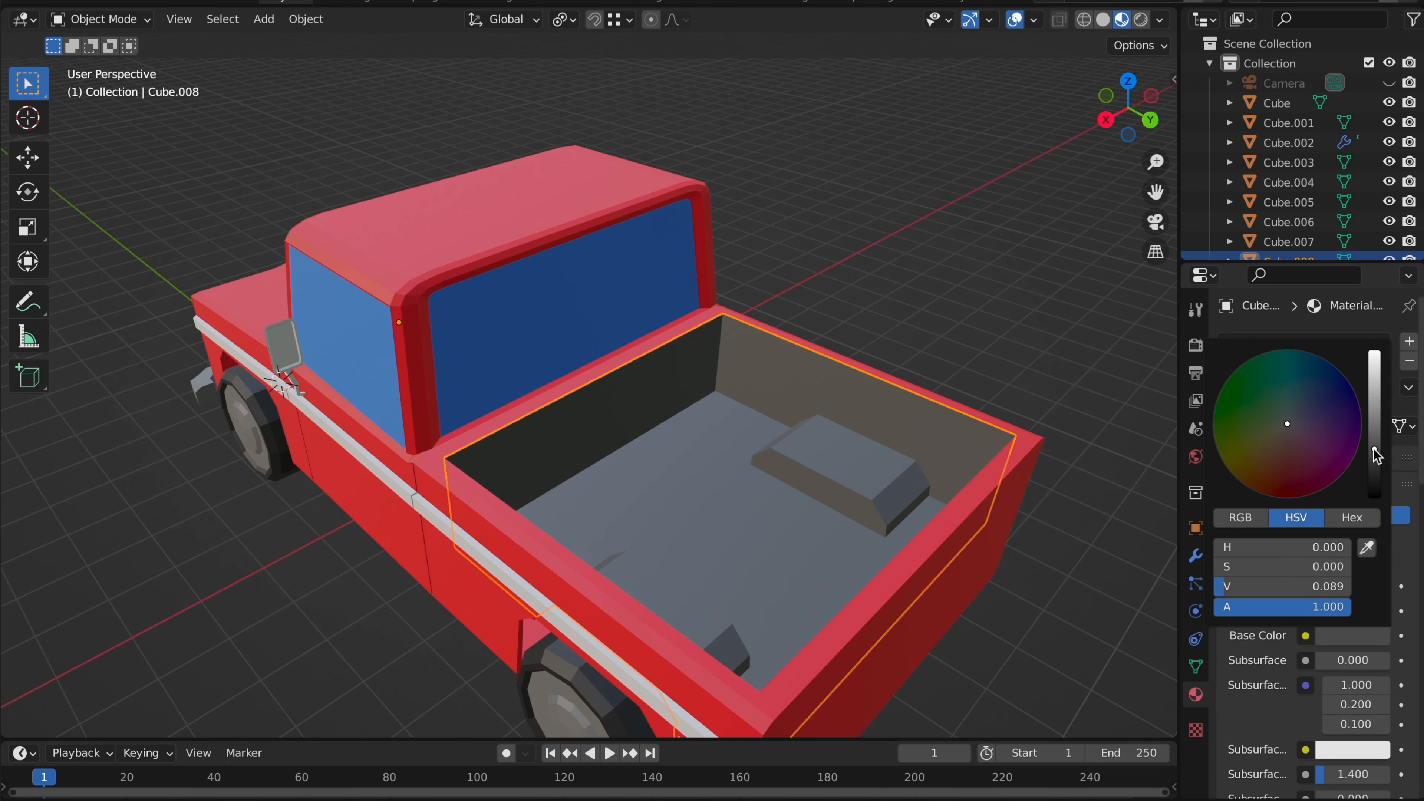
scroll(1048, 341, down, 3)
- Separate the glass faces of both side mirrors from the mirror housings into their own objects
middle_drag(1048, 341, 1051, 342)
click(764, 410)
middle_drag(763, 410, 742, 393)
key(Tab)
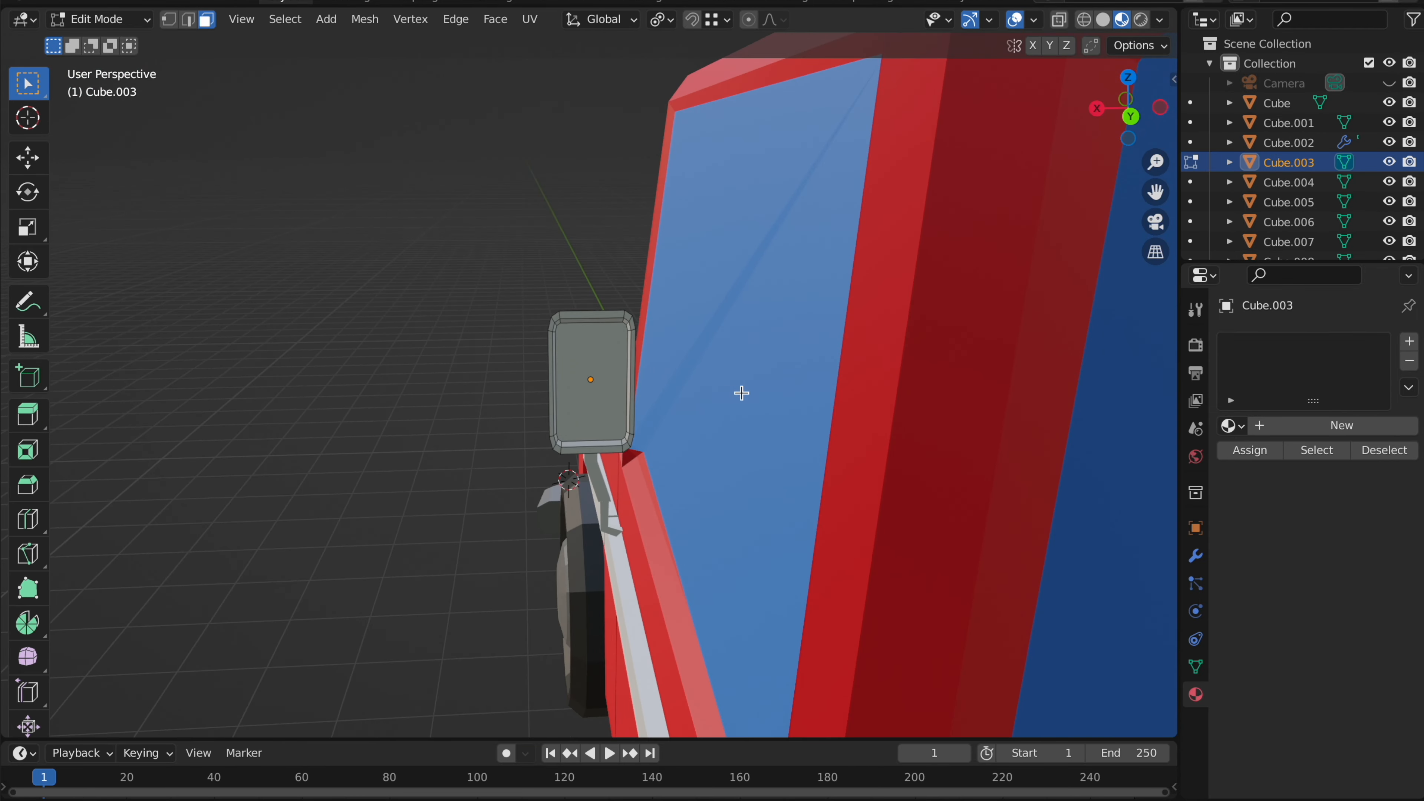
key(Tab)
middle_drag(590, 231, 588, 235)
key(Tab)
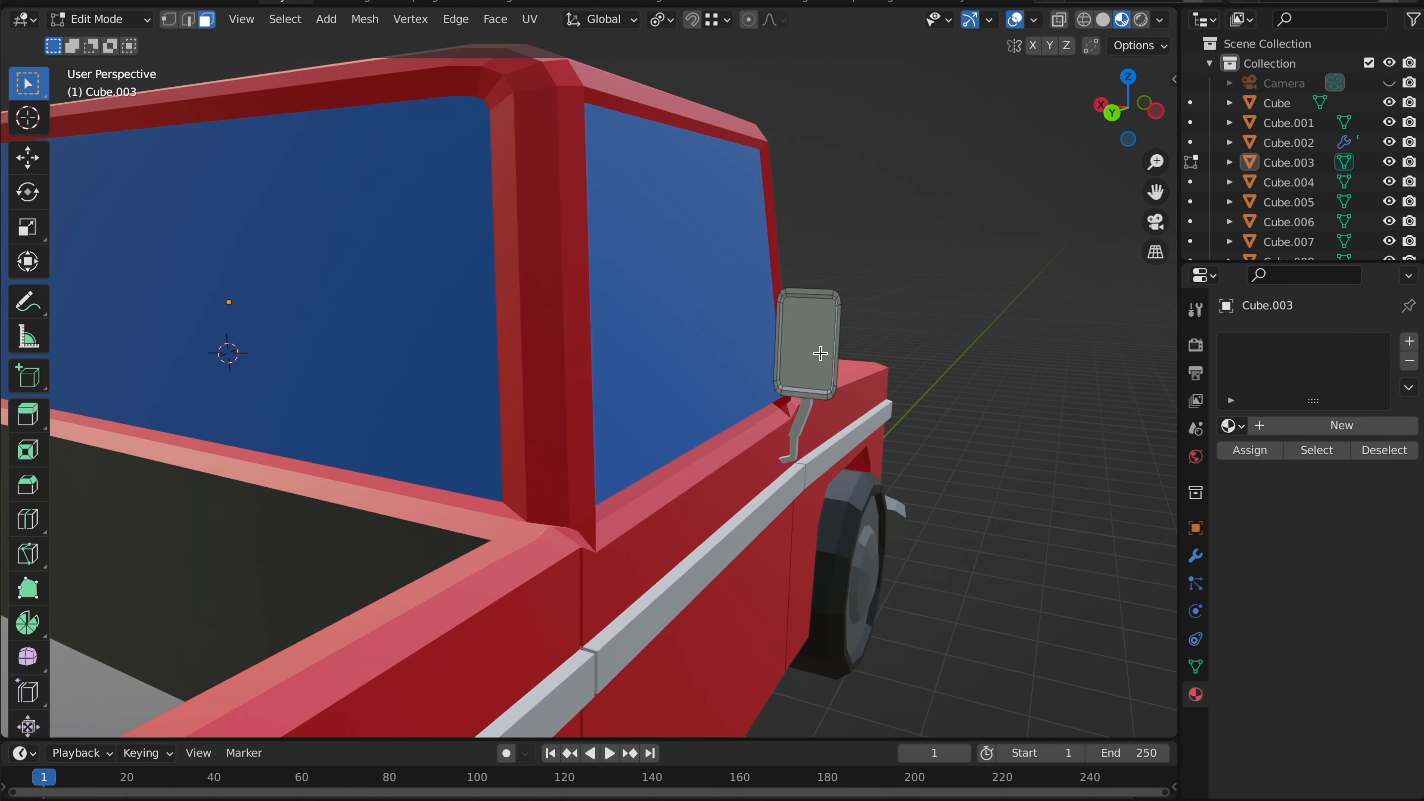
scroll(809, 343, up, 3)
click(813, 345)
key(Tab)
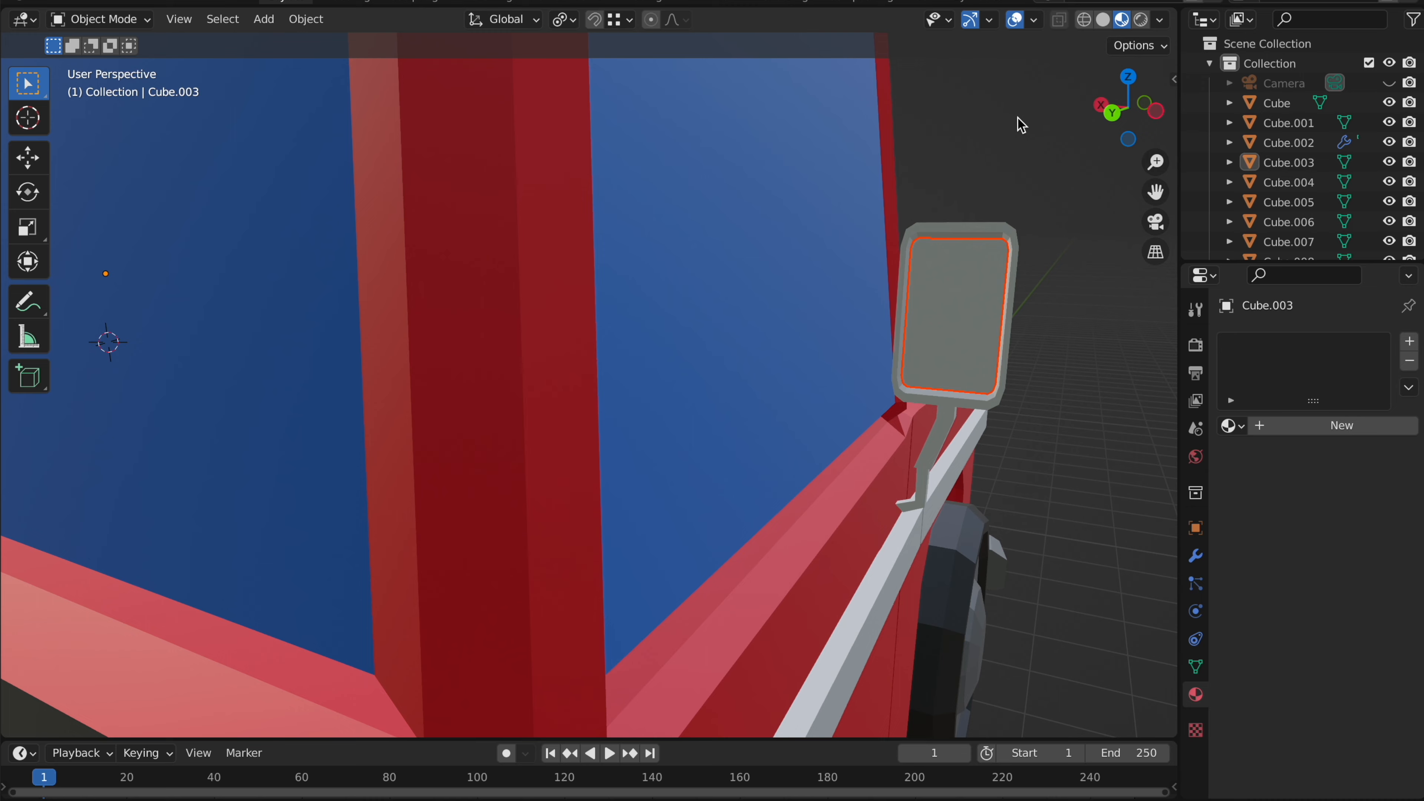
- Select the side mirror glasses, add a new material and open its base color for editing
middle_drag(977, 299, 977, 299)
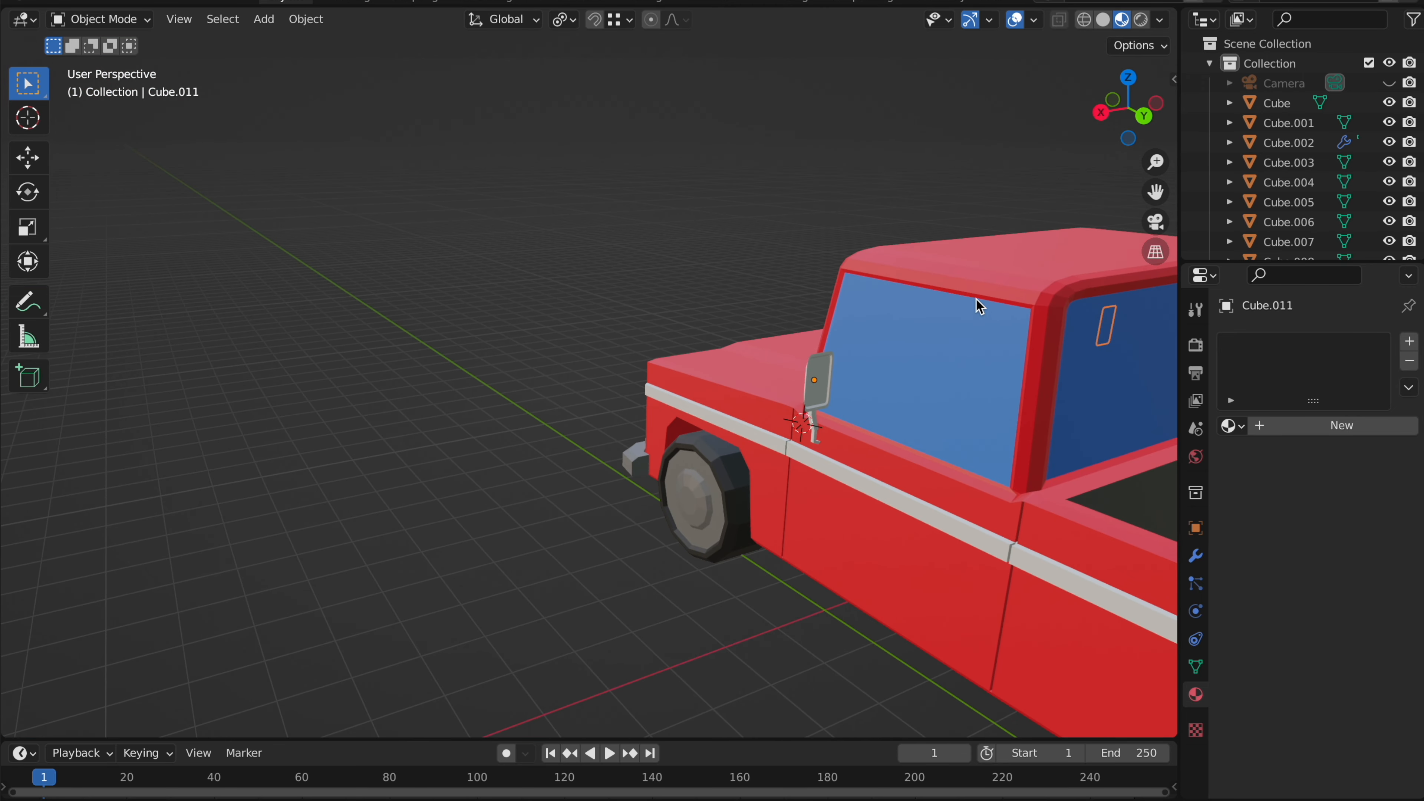
click(818, 387)
middle_drag(819, 388, 827, 386)
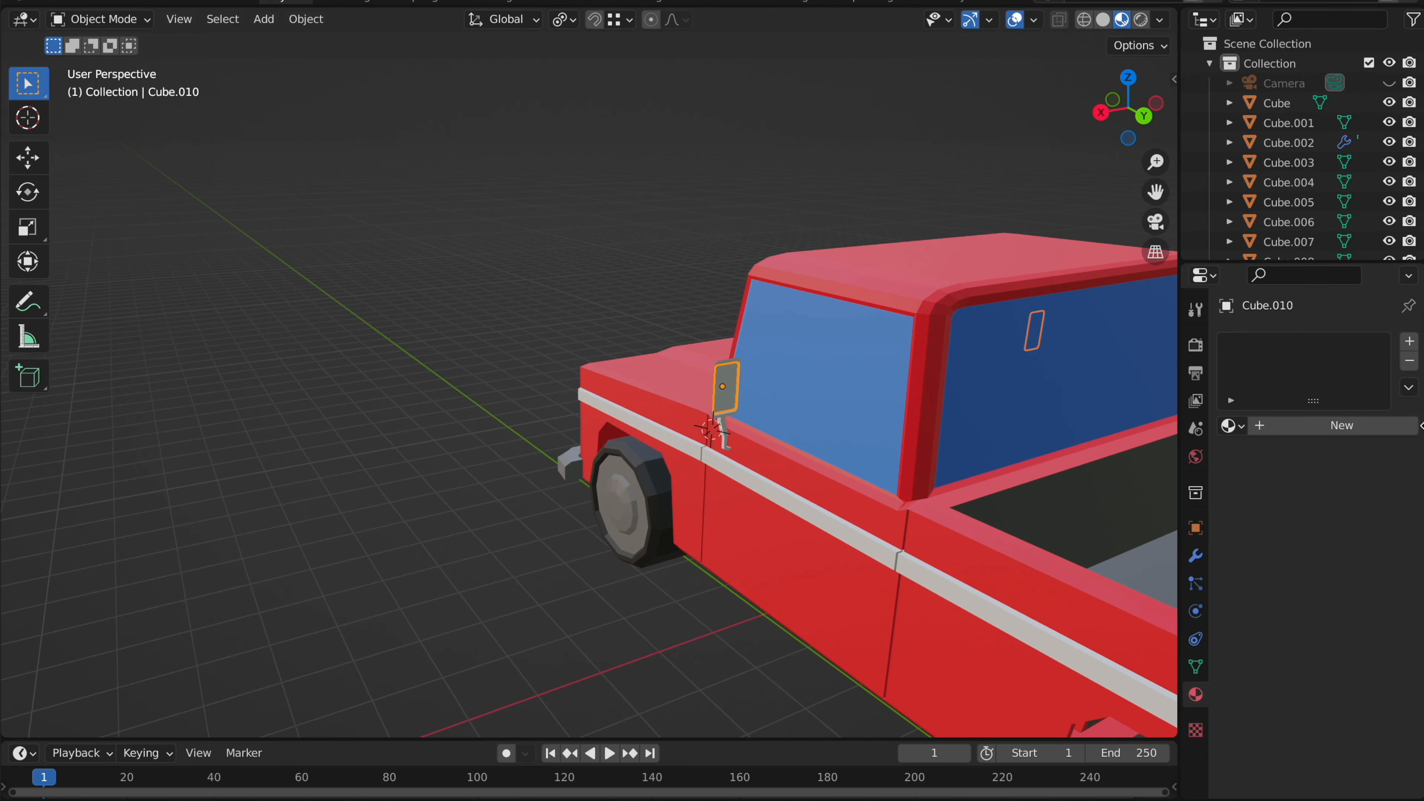
click(1360, 433)
click(1366, 634)
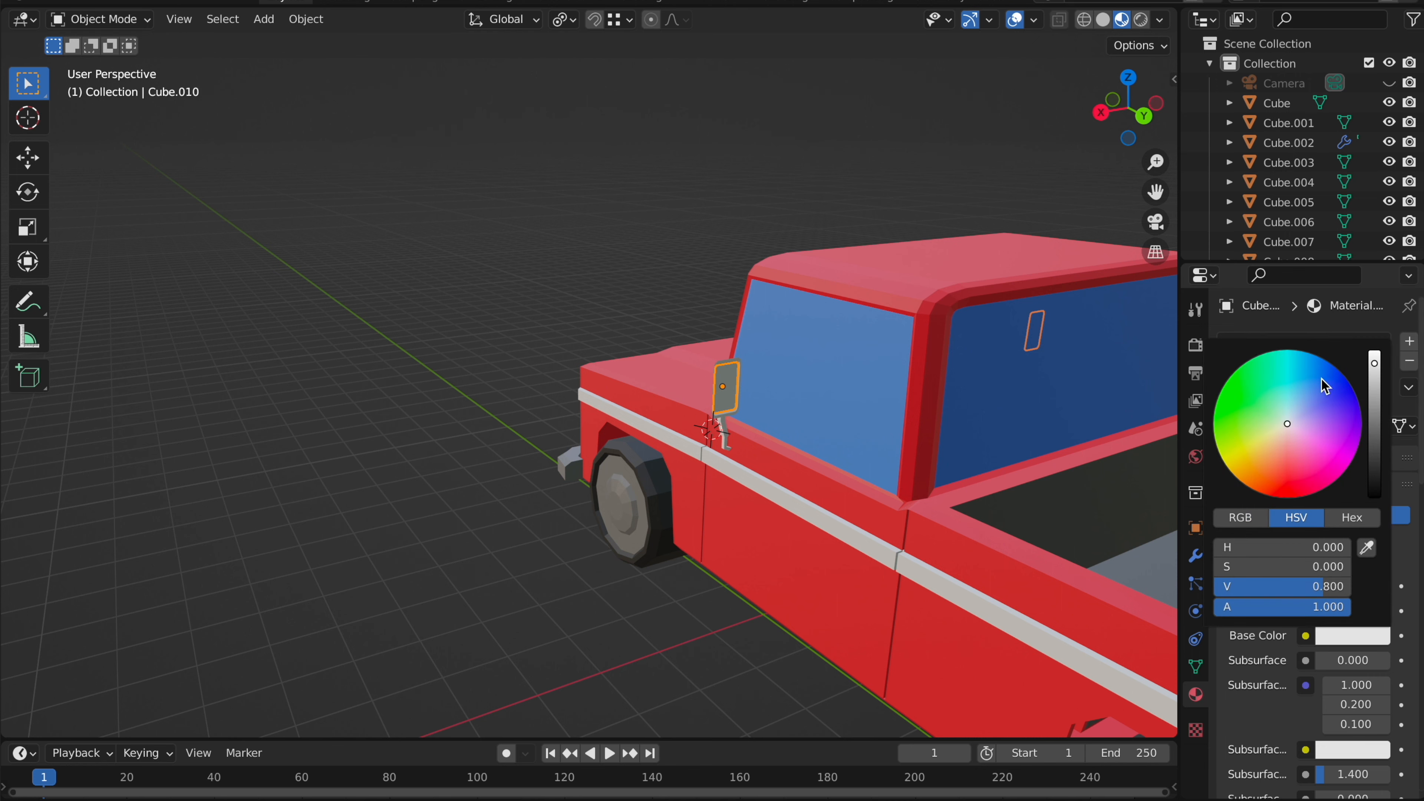
click(696, 212)
middle_drag(695, 212, 695, 212)
- Give the side mirror housings a new material with a grey base color sampled with the eyedropper
click(877, 395)
scroll(877, 395, down, 4)
middle_drag(876, 395, 969, 385)
click(1374, 426)
click(1347, 637)
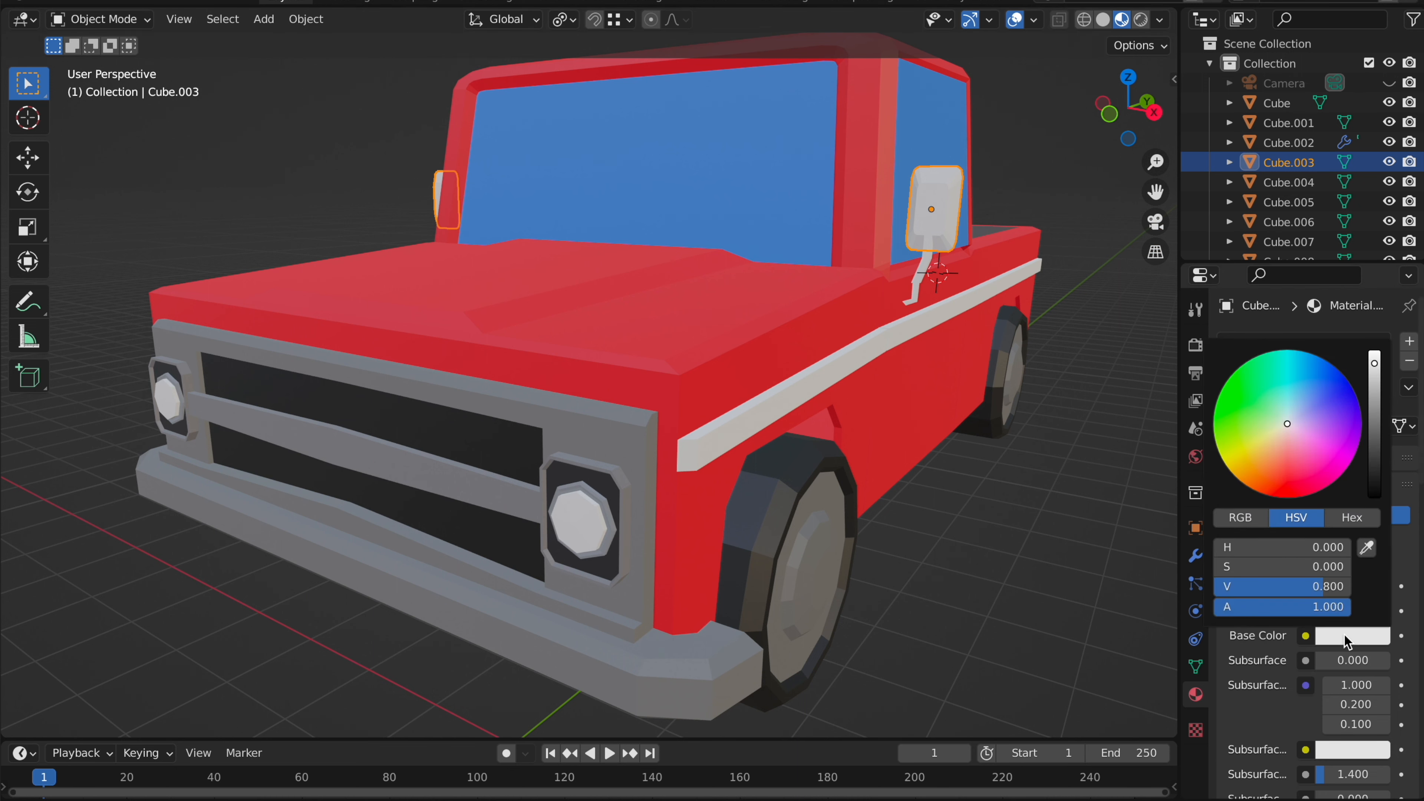
click(1368, 548)
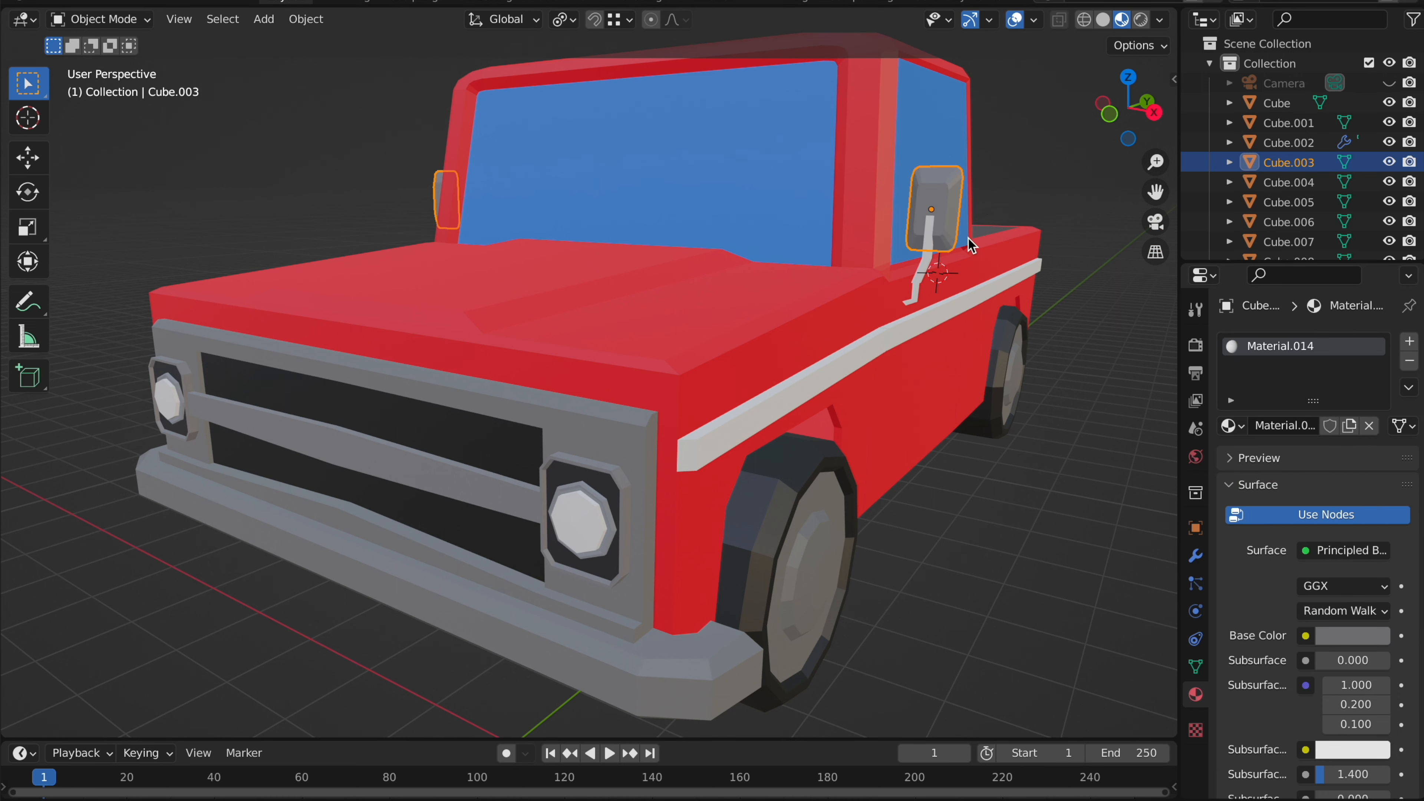
- Give the side mirror arms a new material, sample a grey base color with the eyedropper and darken it
click(931, 260)
click(1345, 426)
click(1376, 637)
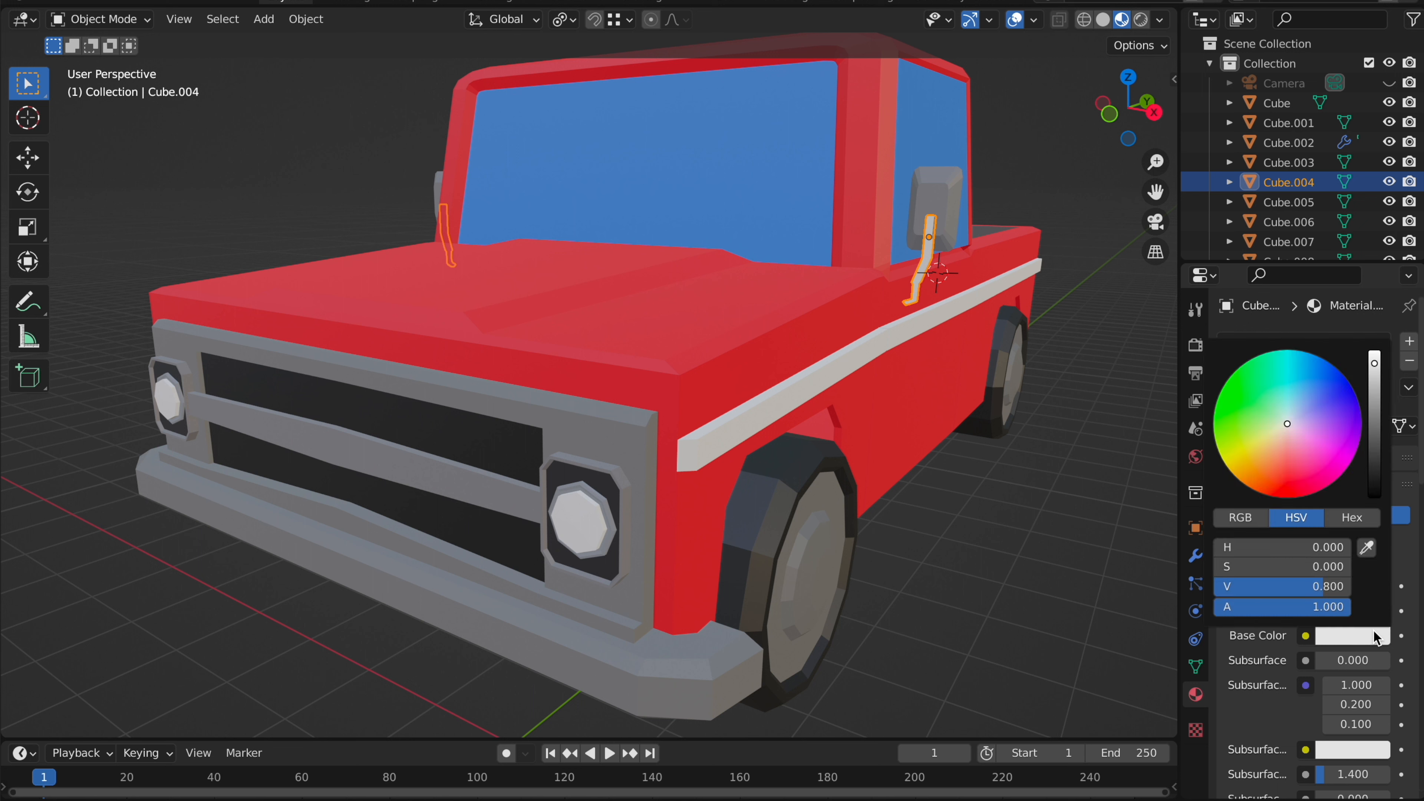
click(1368, 548)
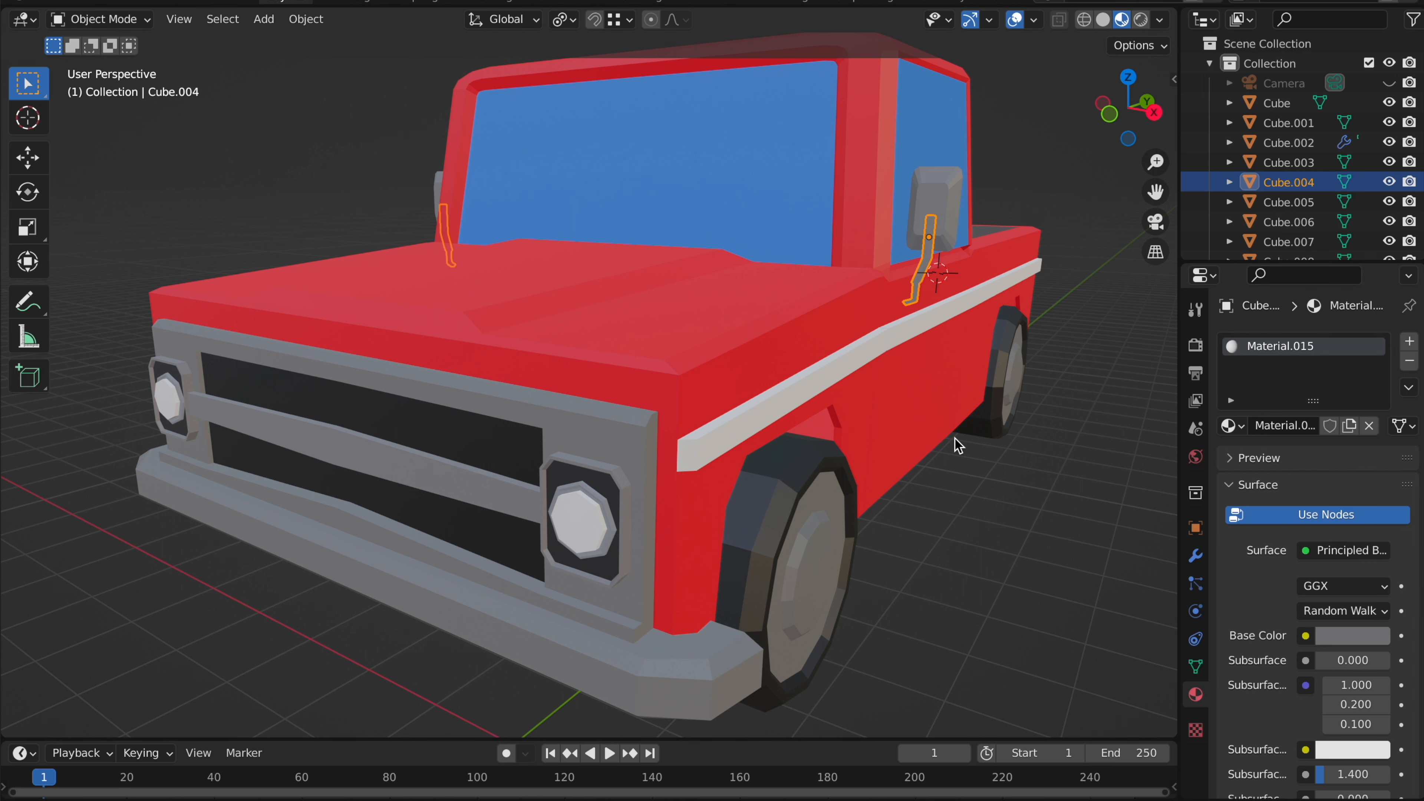
click(1356, 635)
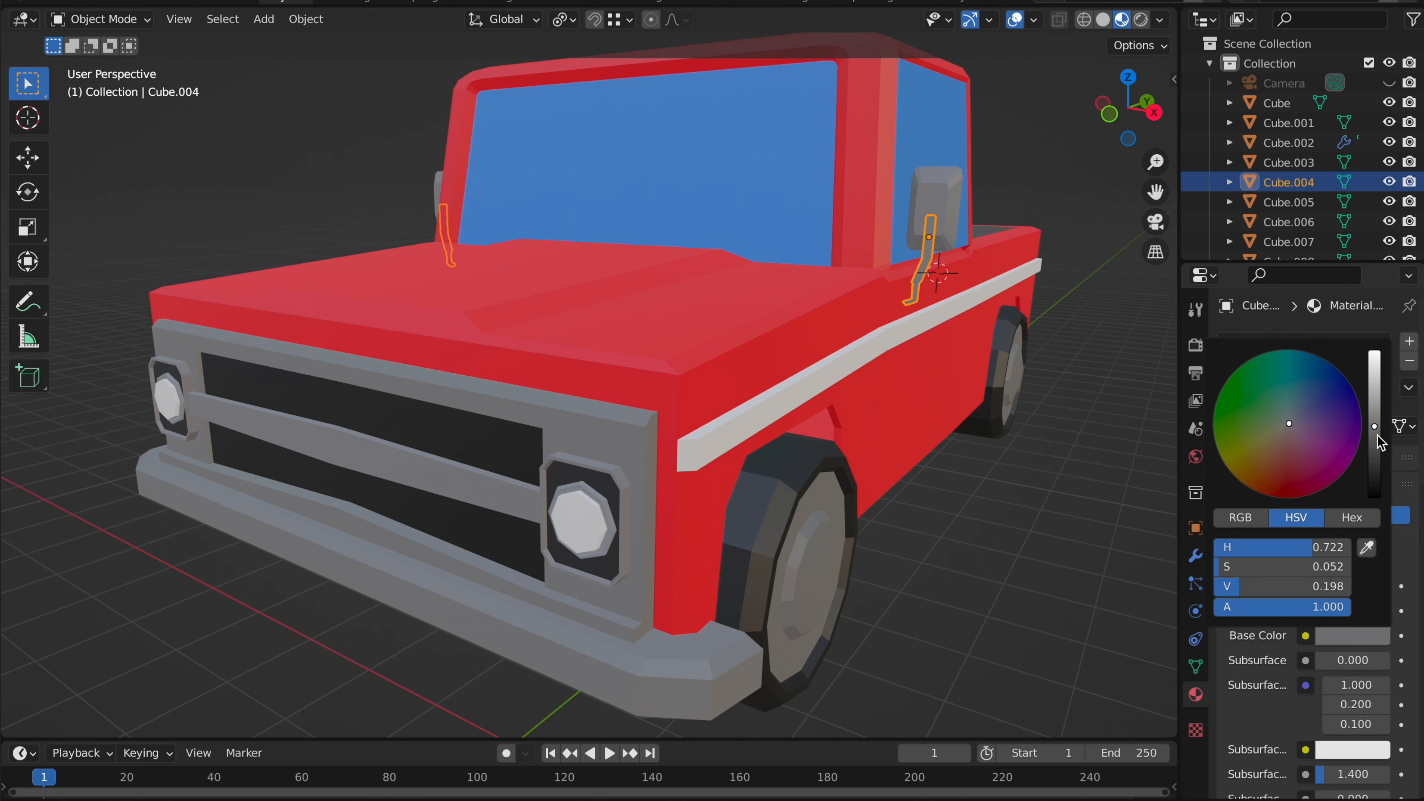
- Inspect the colored truck from the front, side and rear
scroll(969, 193, down, 6)
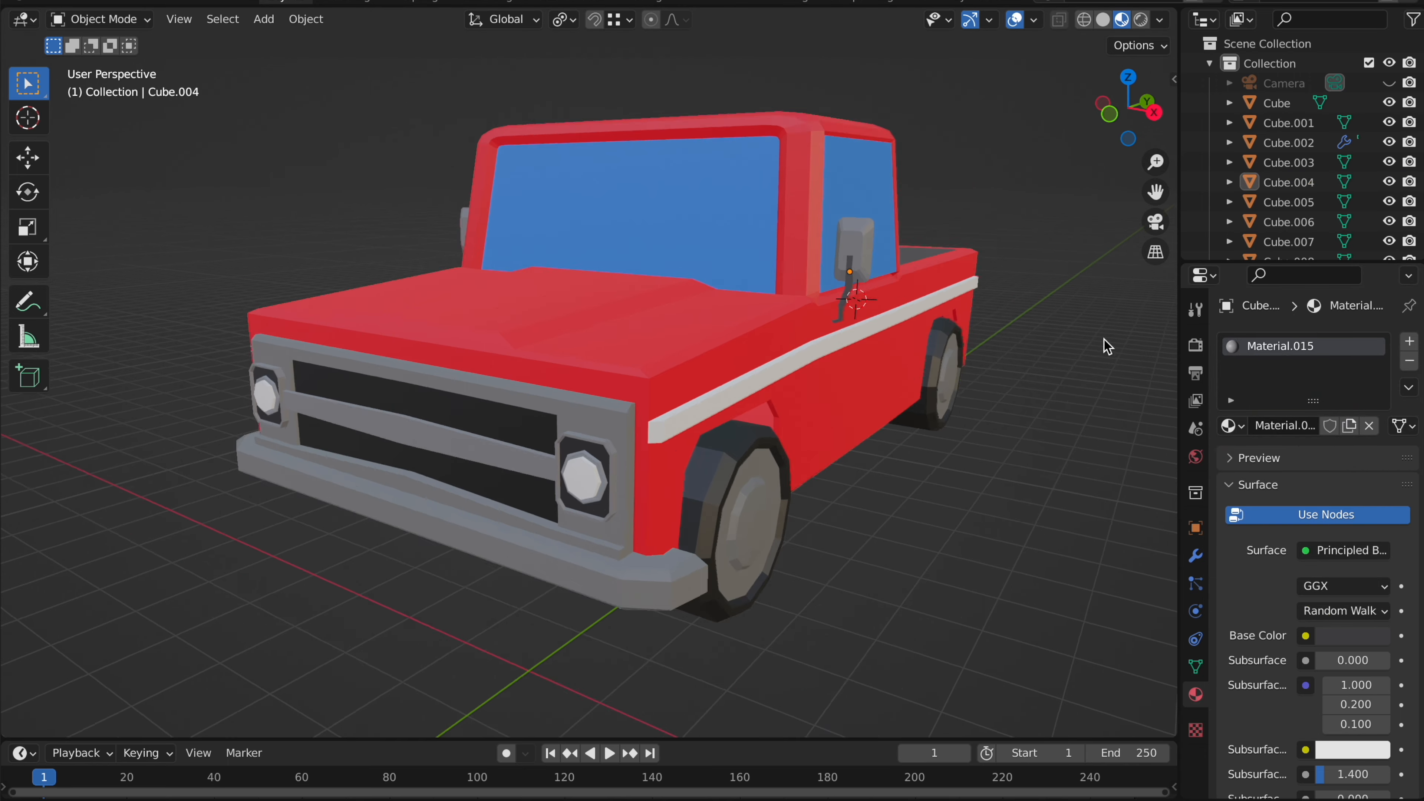
scroll(956, 185, left, 10)
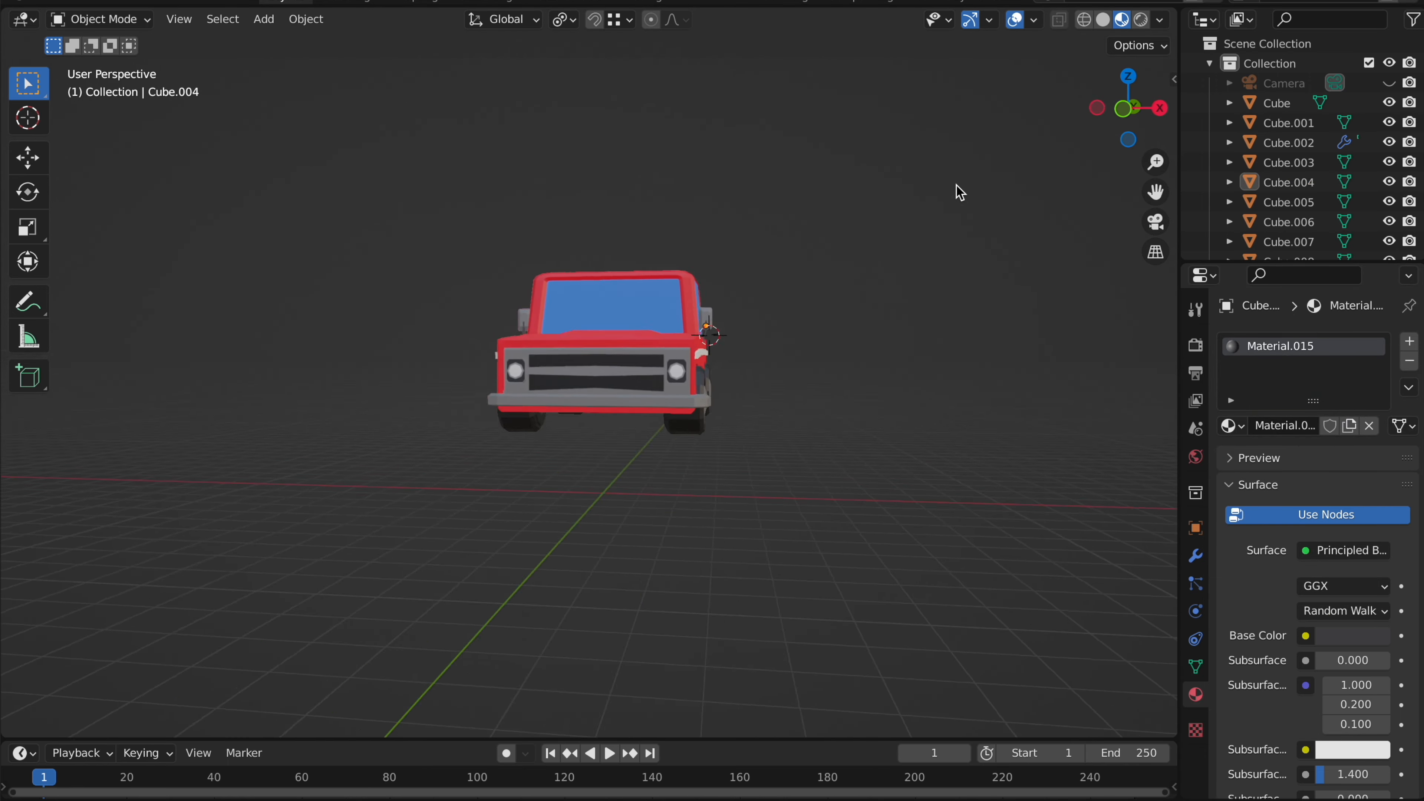
scroll(956, 185, down, 5)
scroll(956, 185, right, 10)
scroll(956, 185, up, 5)
scroll(957, 185, right, 10)
scroll(957, 184, up, 4)
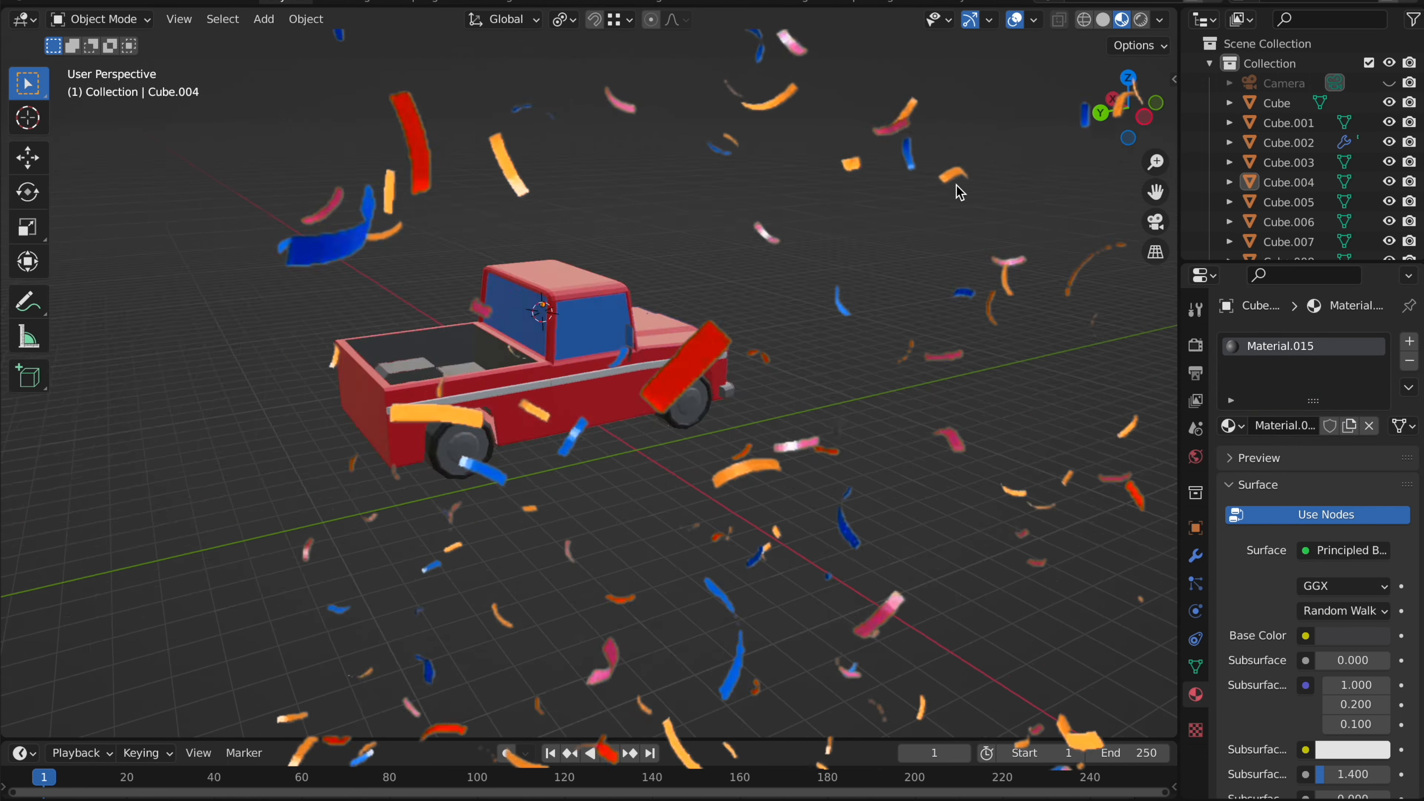